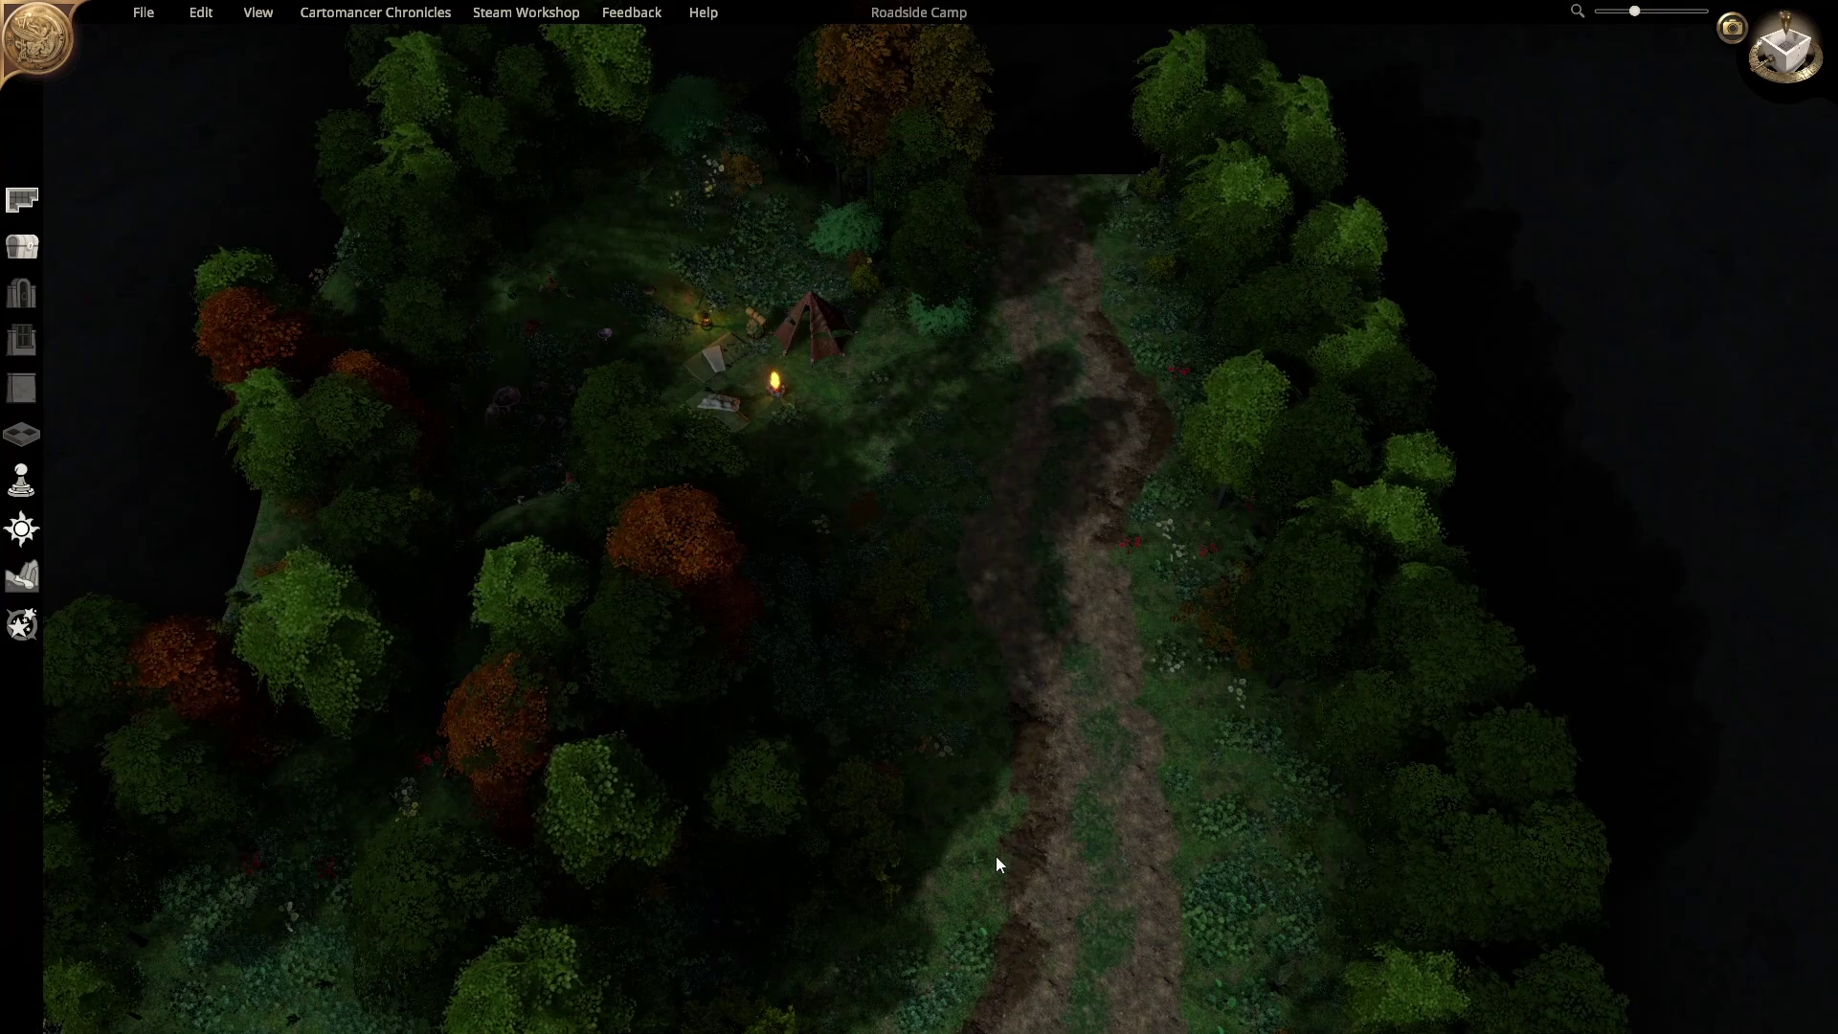
Step: Examine the whole Roadside Camp map, including the forest and dirt road, from angled and straight-down views
click(905, 573)
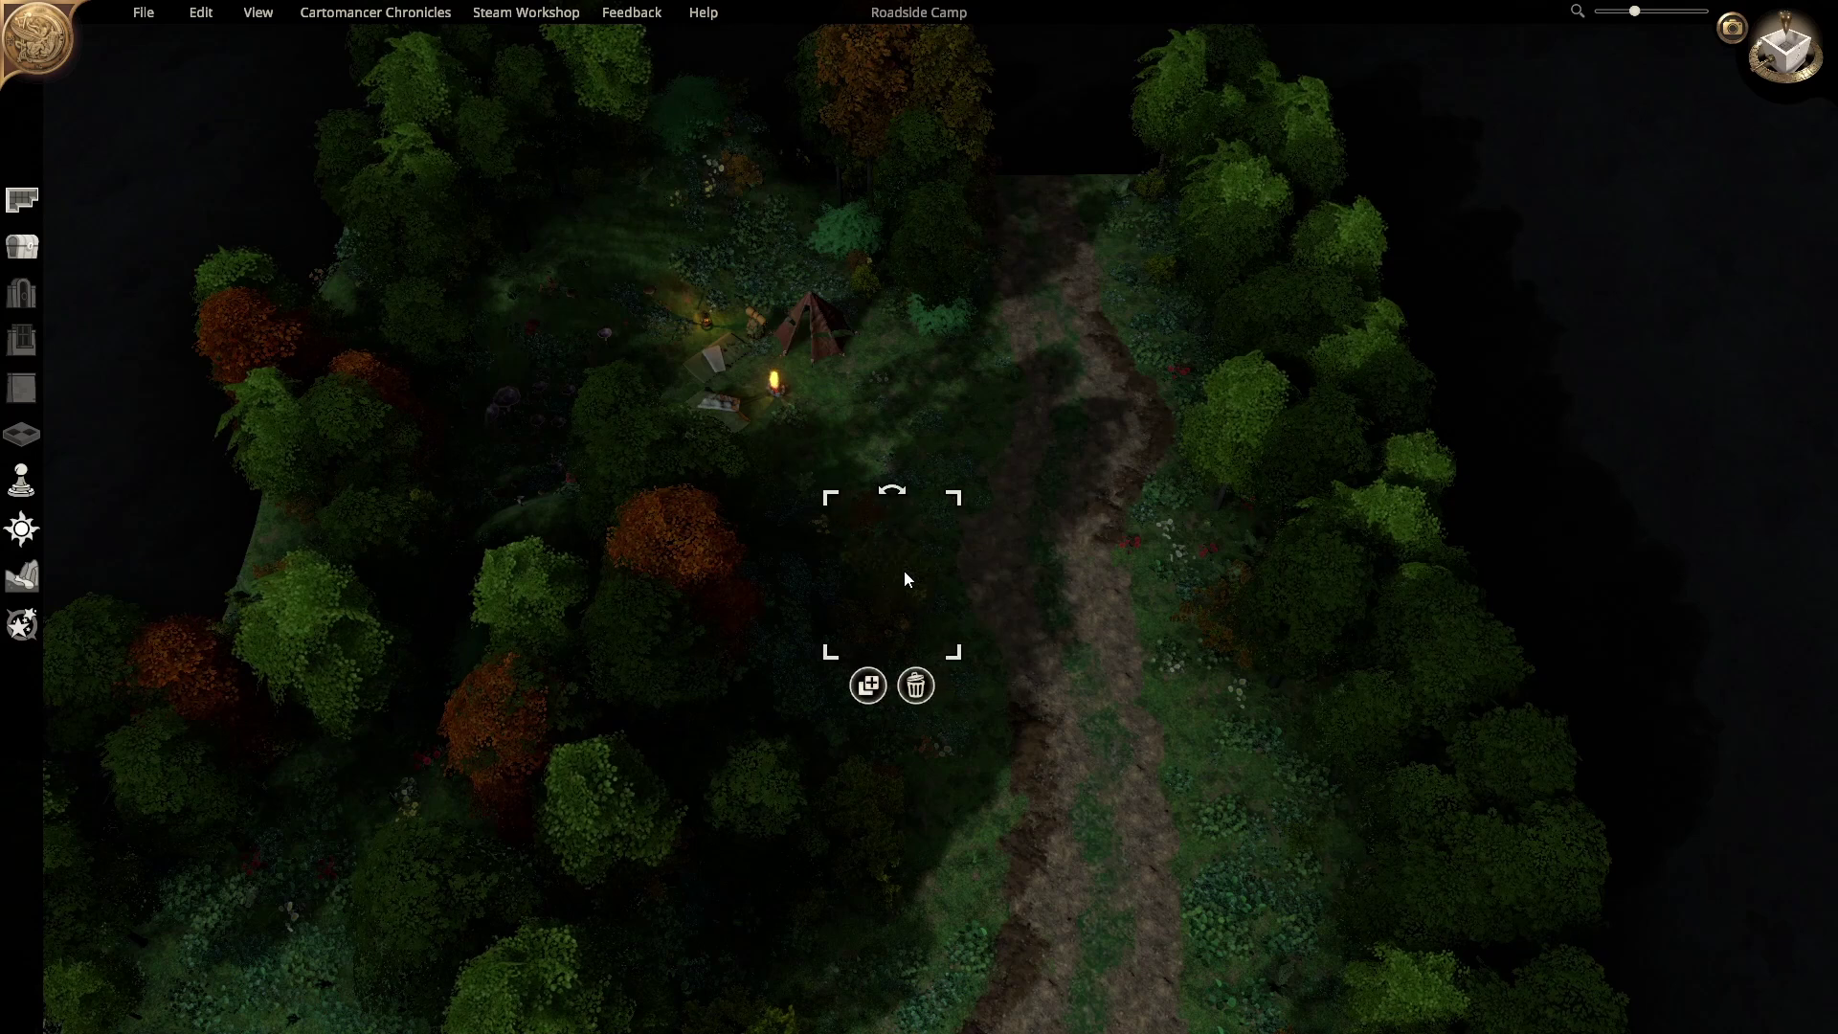
click(1026, 598)
scroll(1027, 598, down, 4)
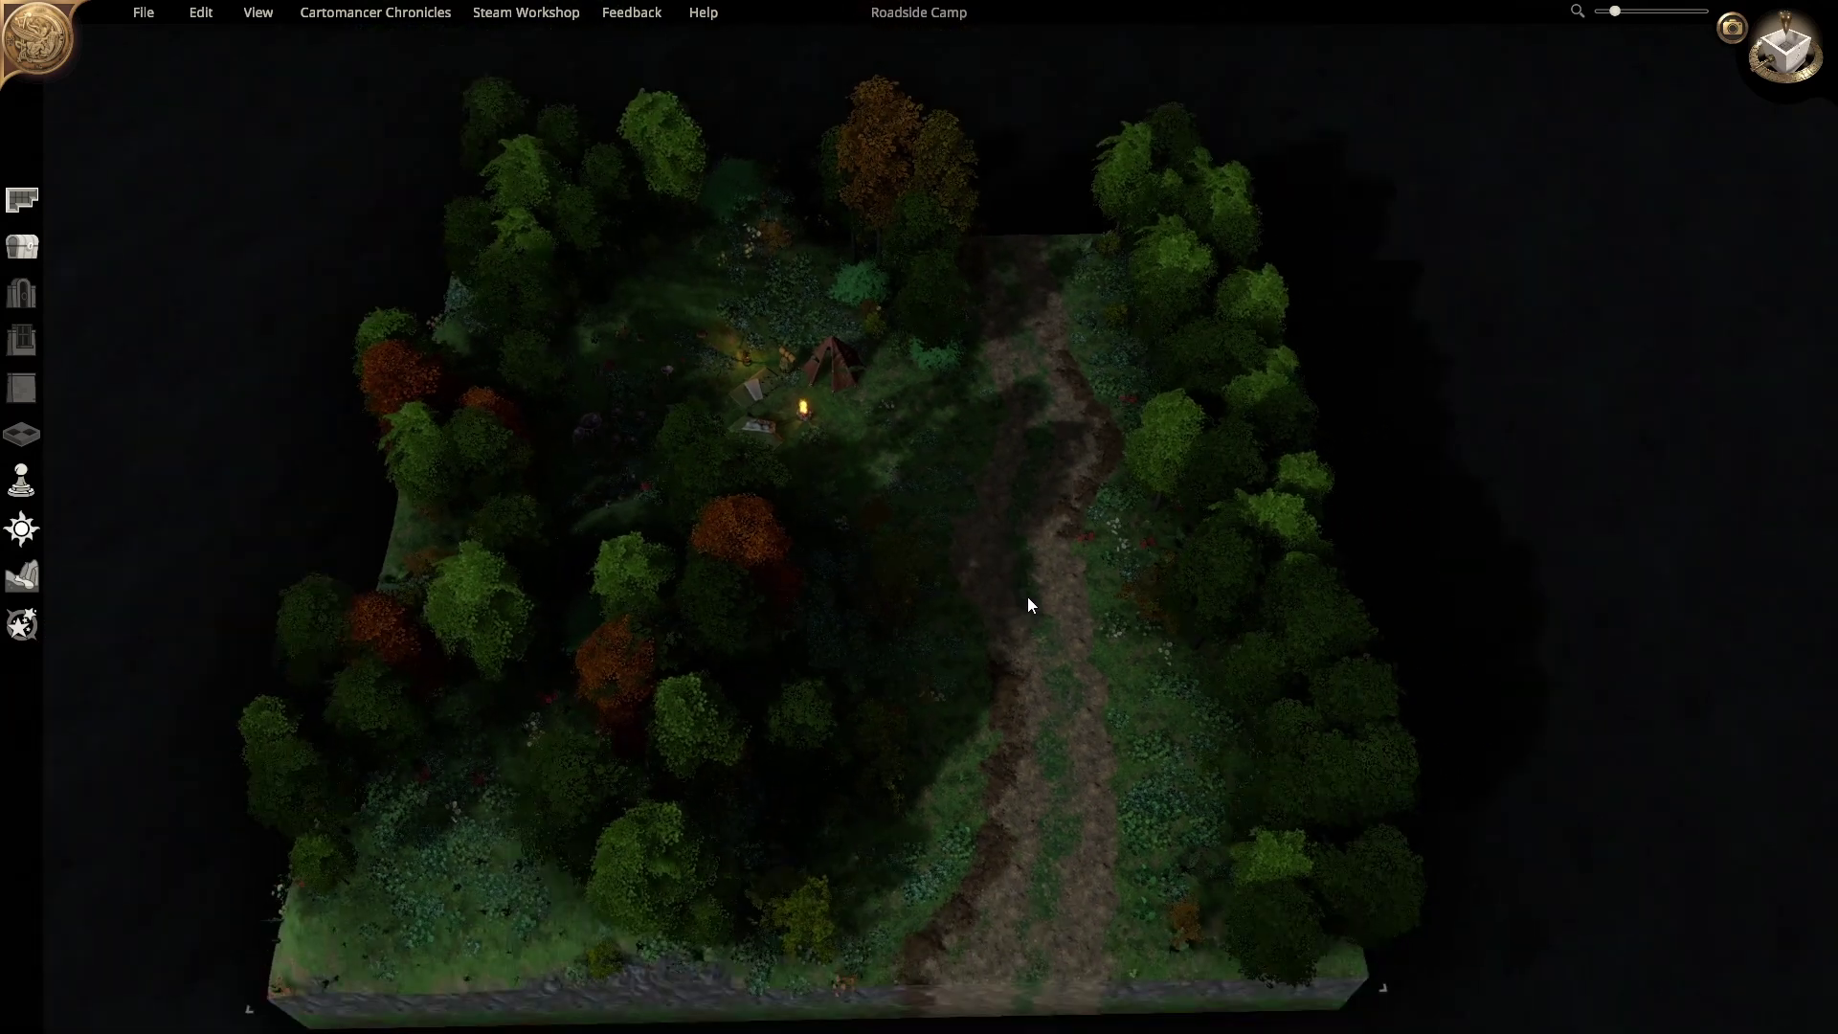
scroll(969, 635, up, 3)
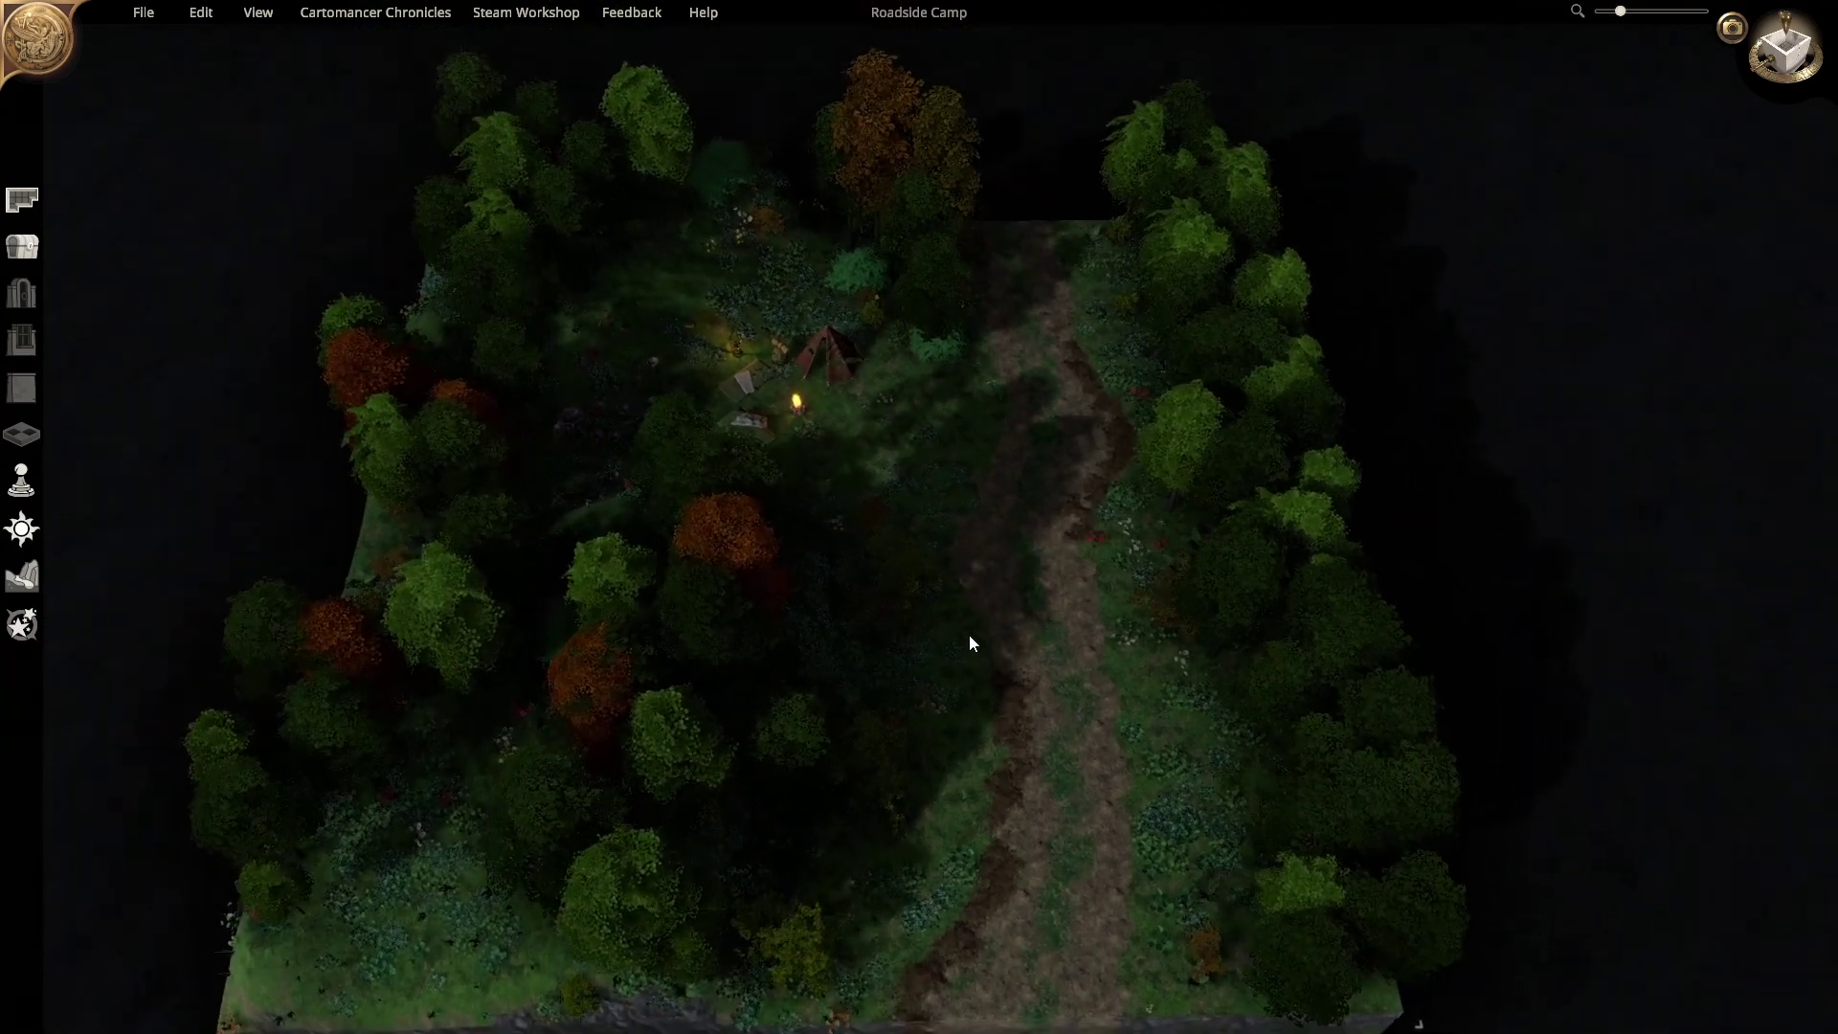
right_drag(959, 743, 976, 643)
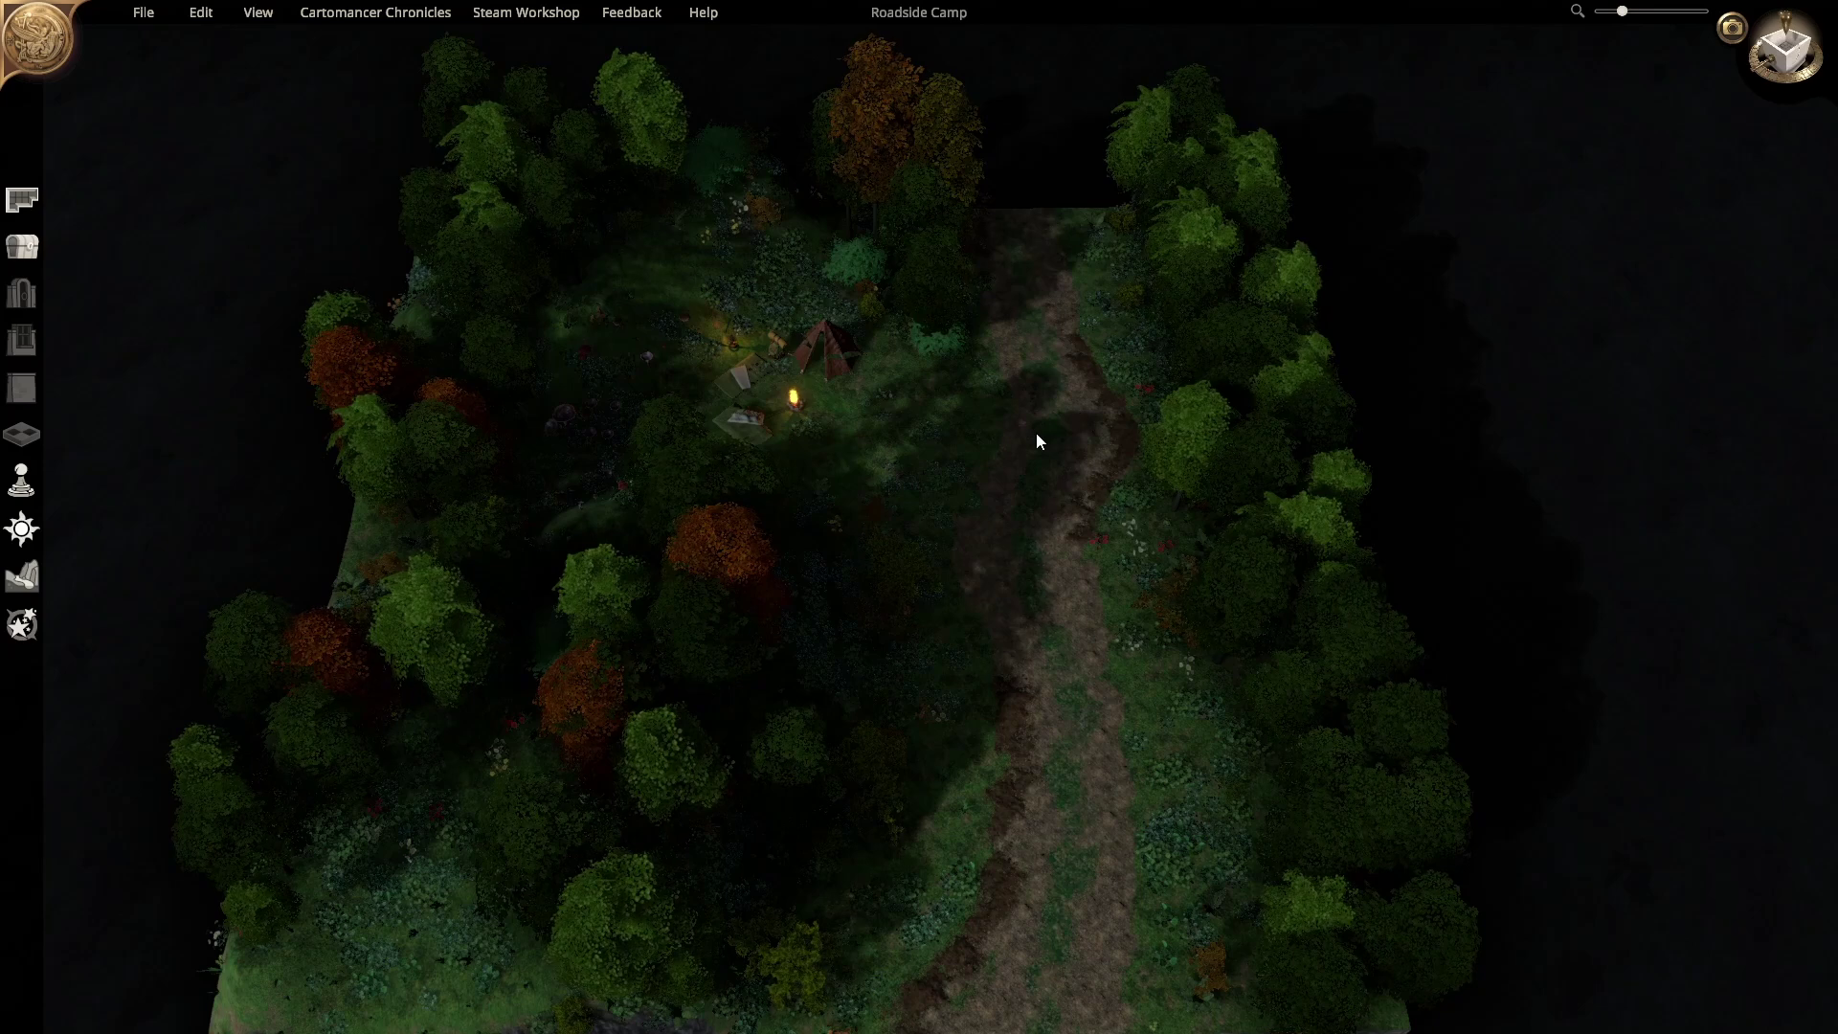
right_drag(1011, 506, 1012, 748)
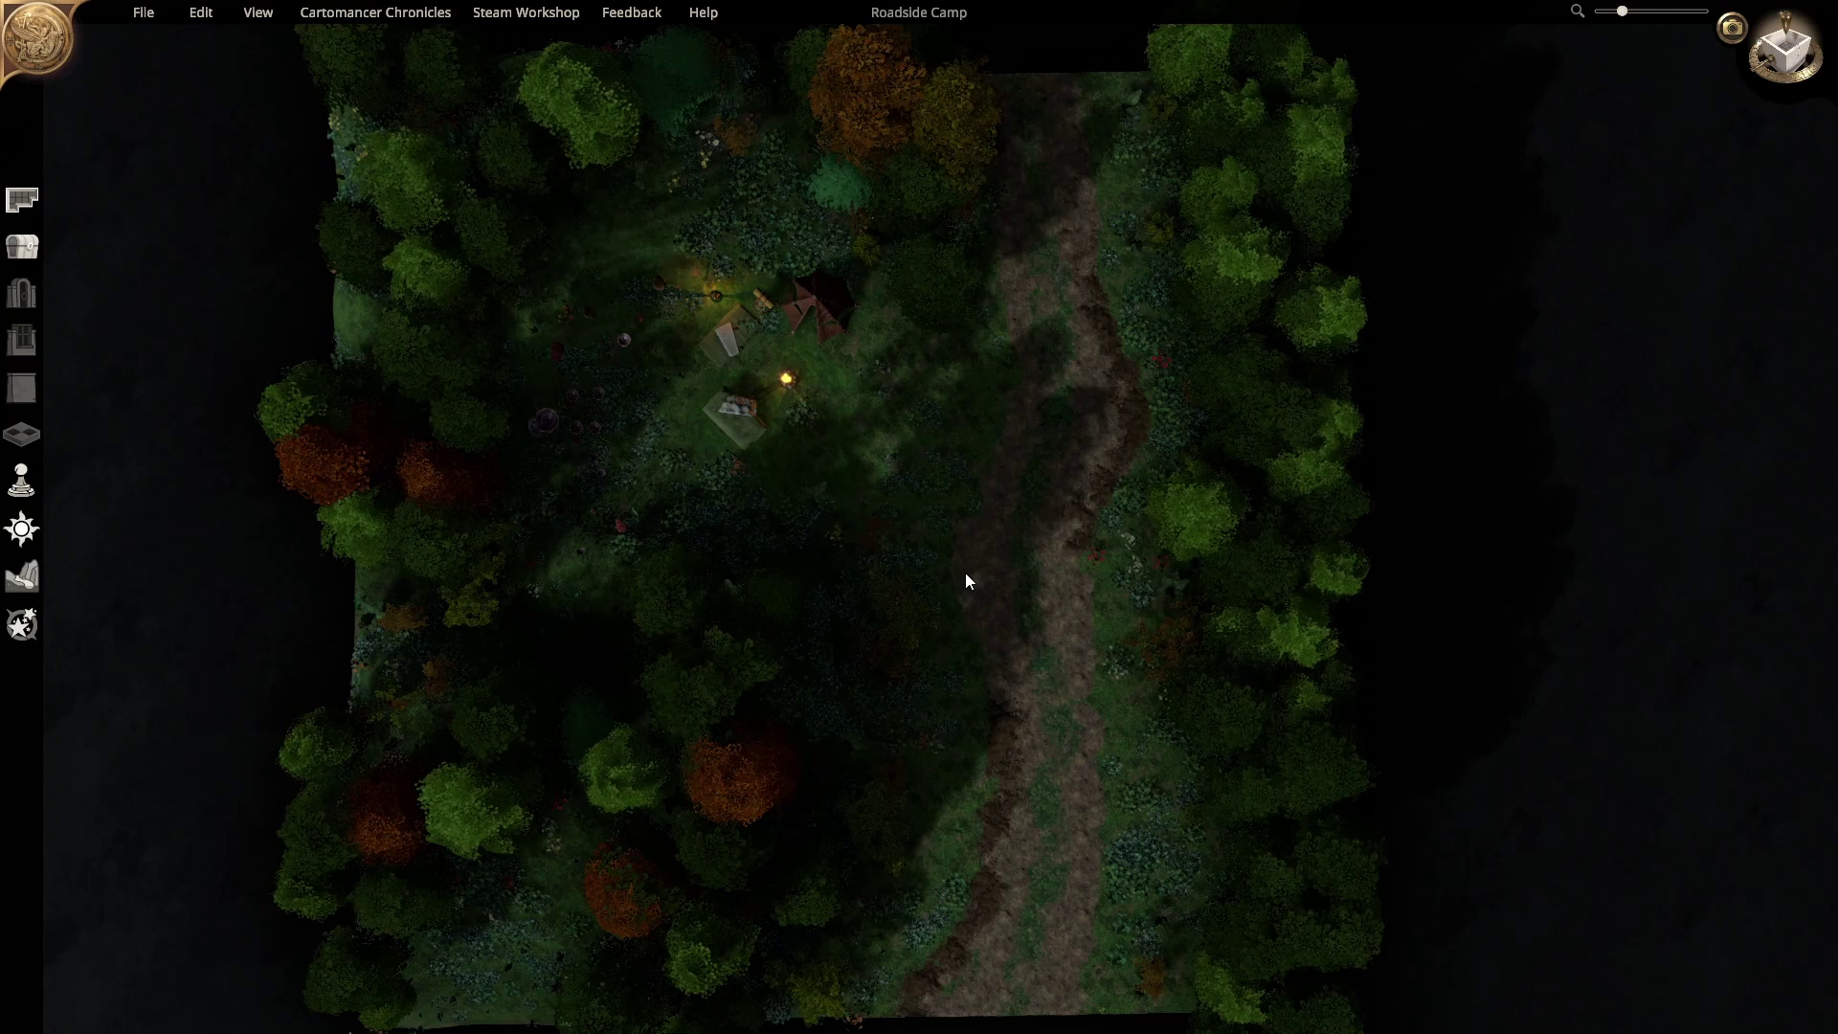
scroll(1004, 612, down, 2)
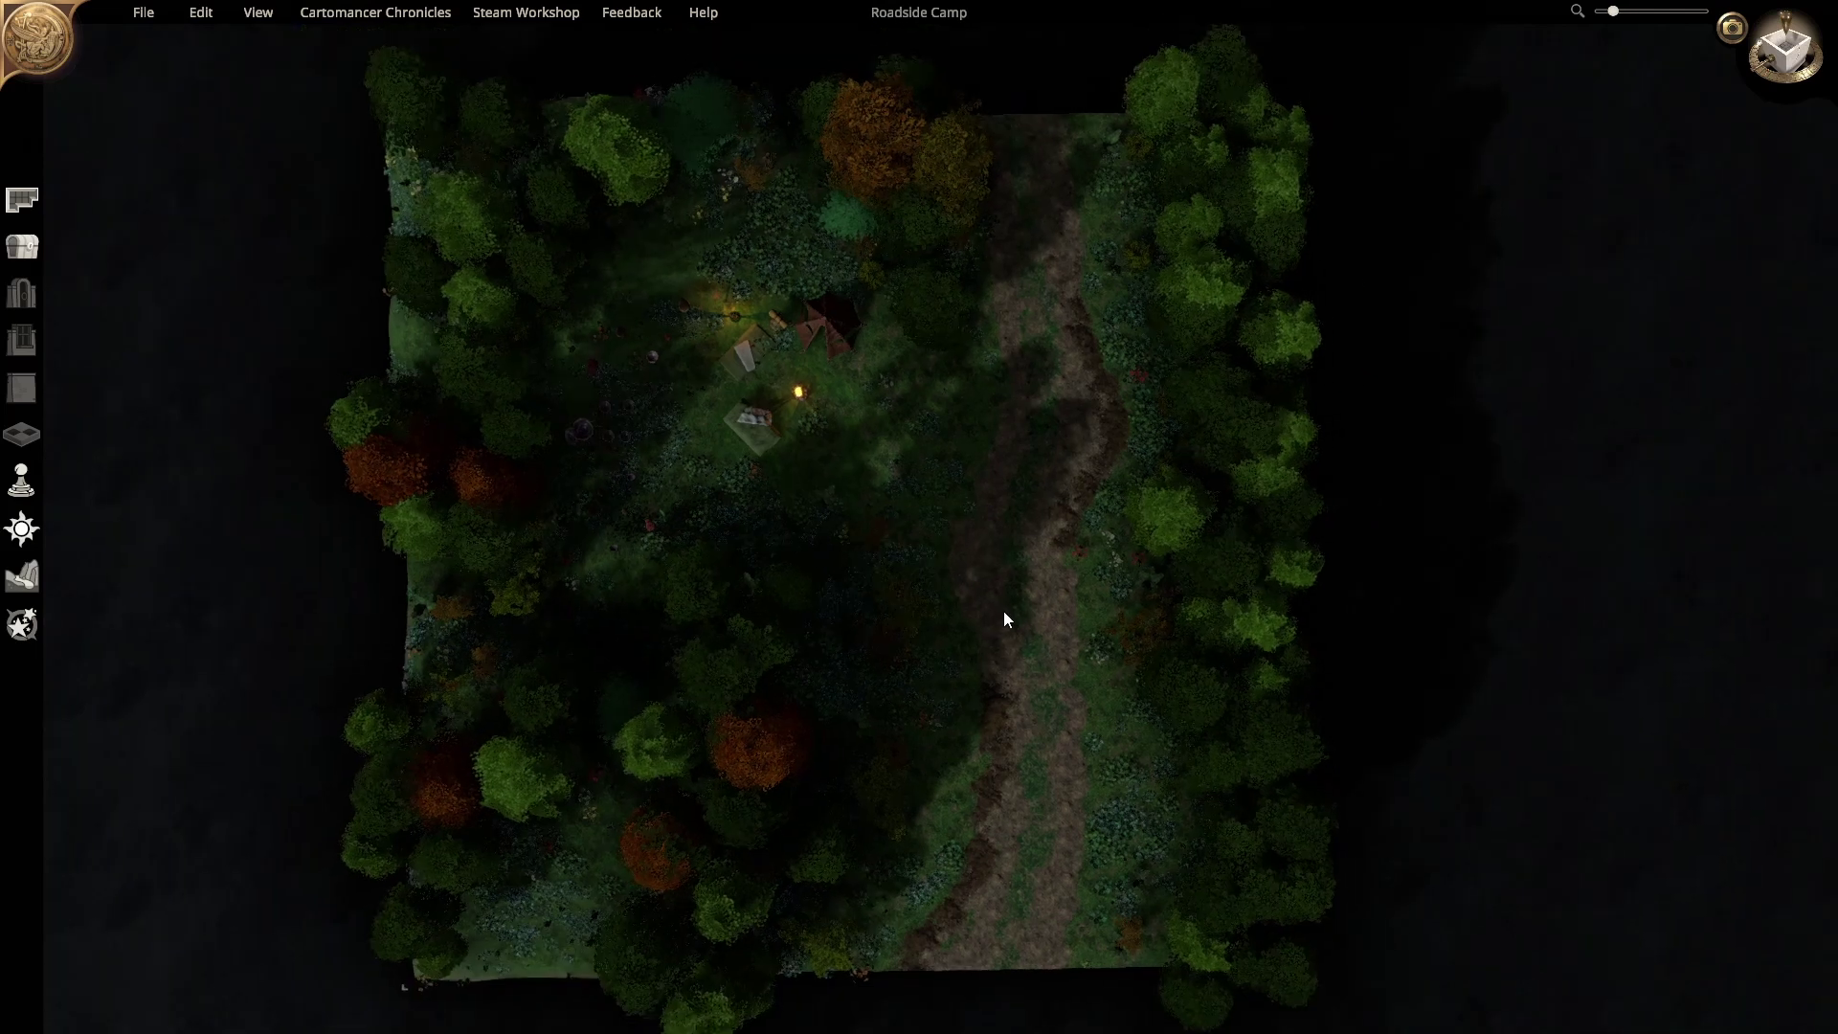
scroll(1004, 619, up, 2)
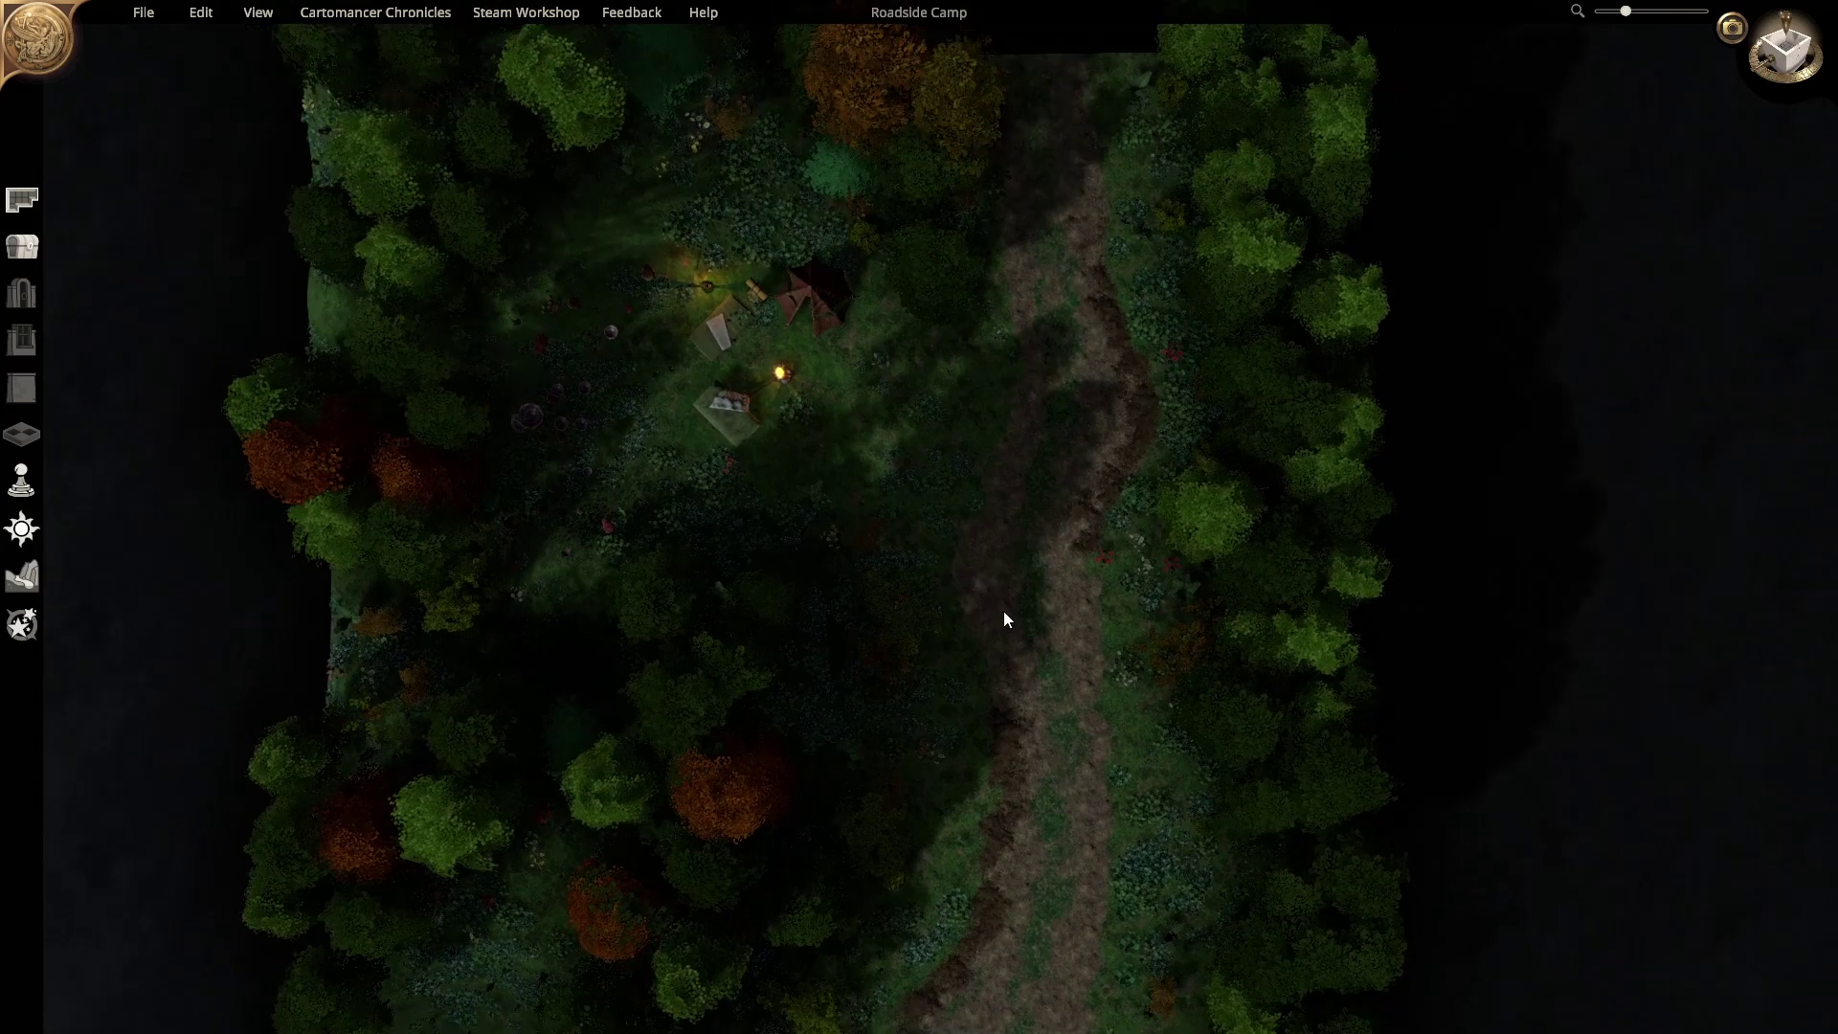
middle_drag(967, 526, 1001, 716)
scroll(1015, 611, down, 3)
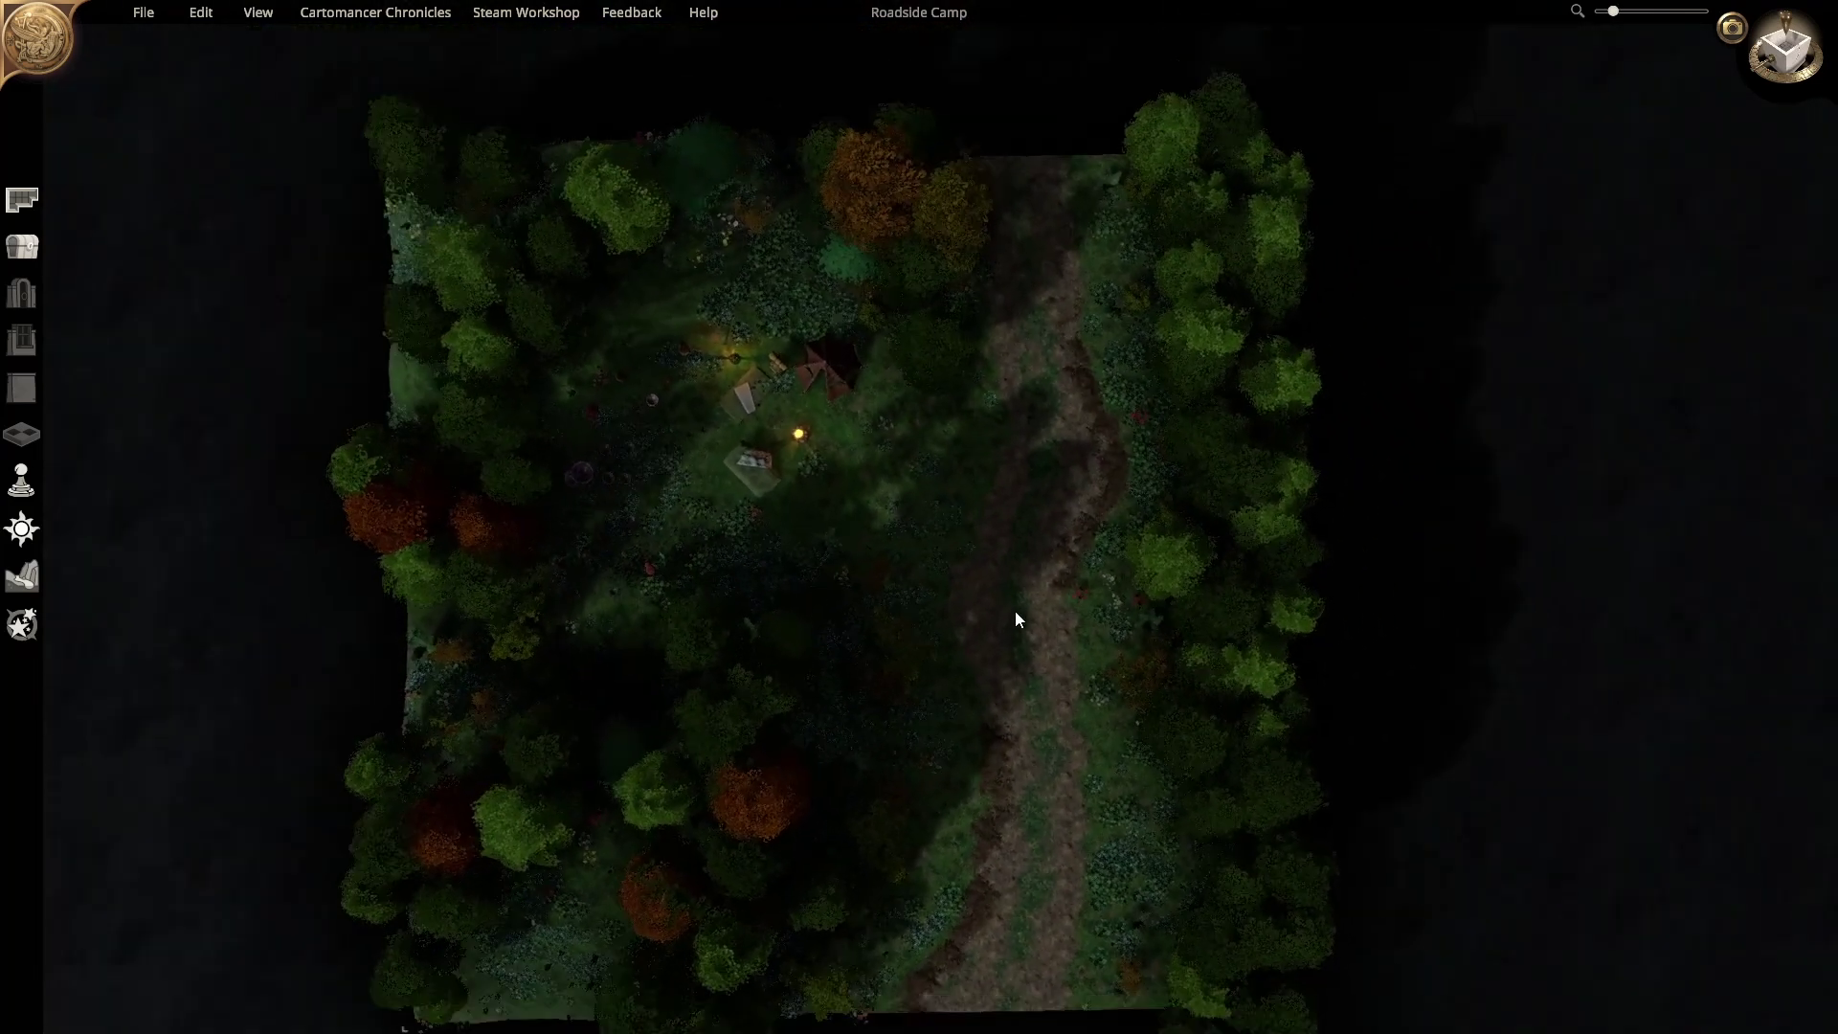
scroll(1016, 613, up, 3)
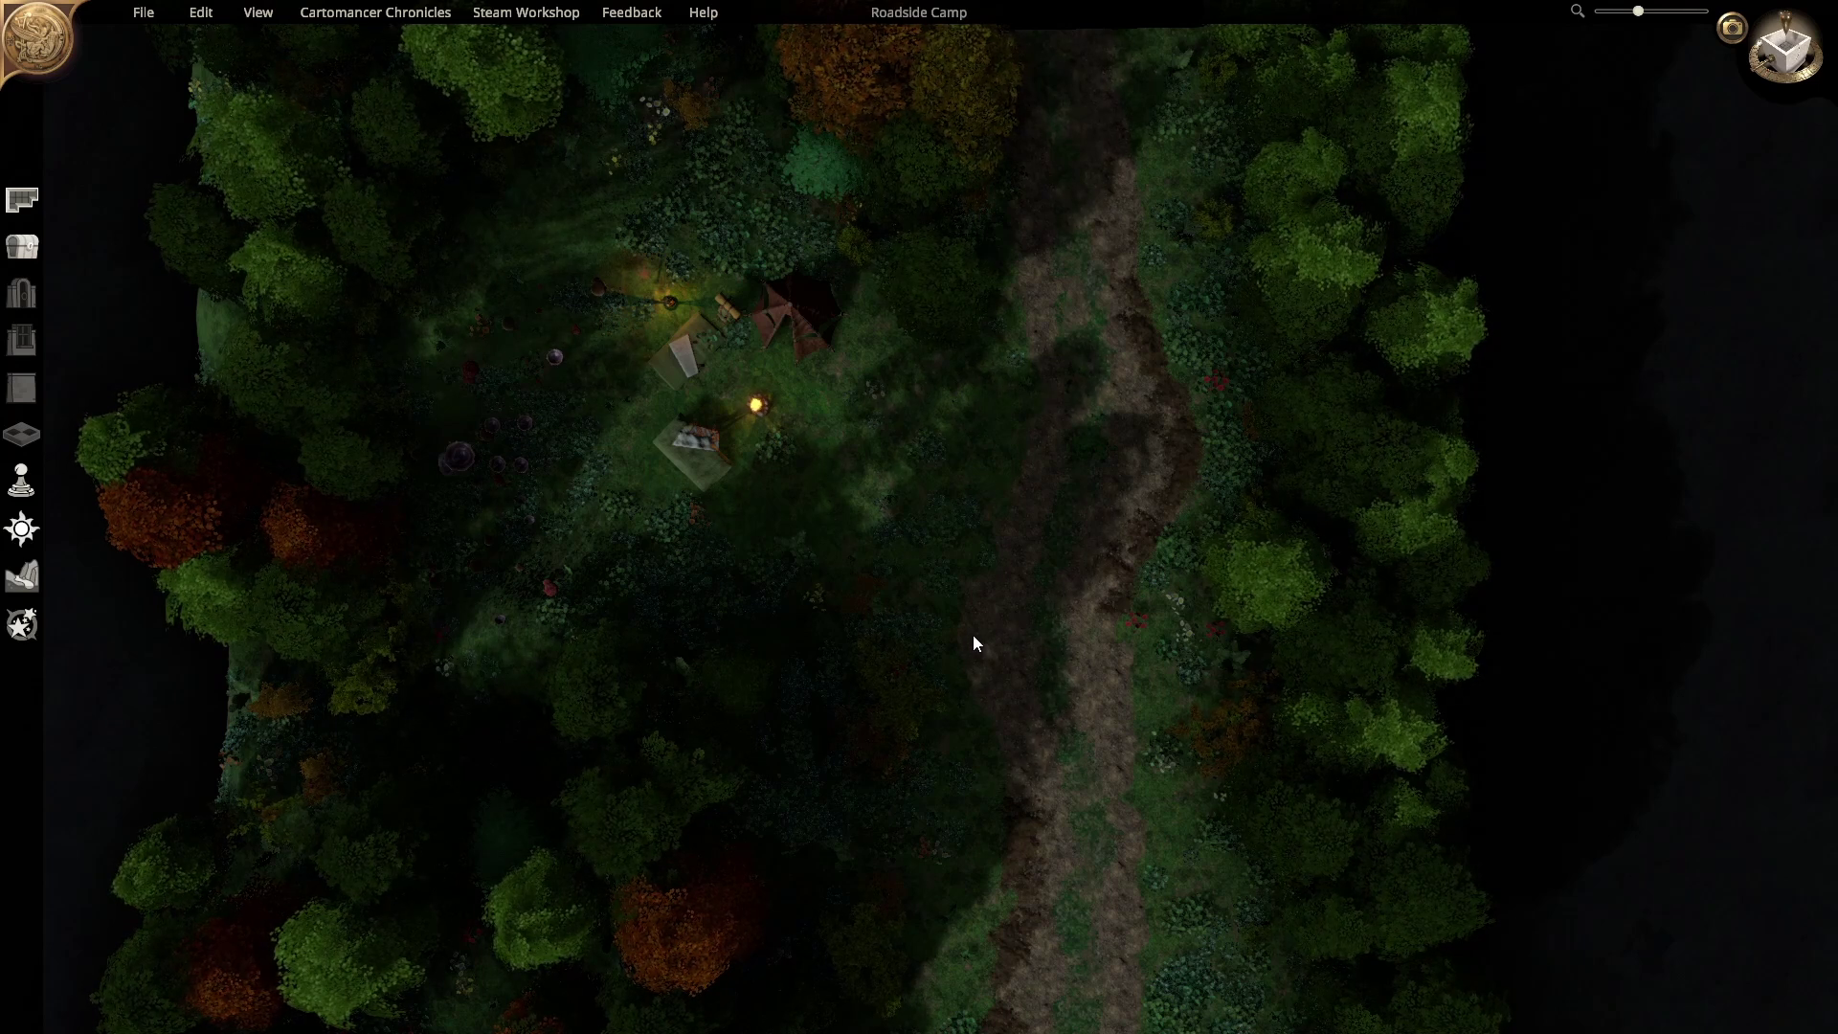
key(s)
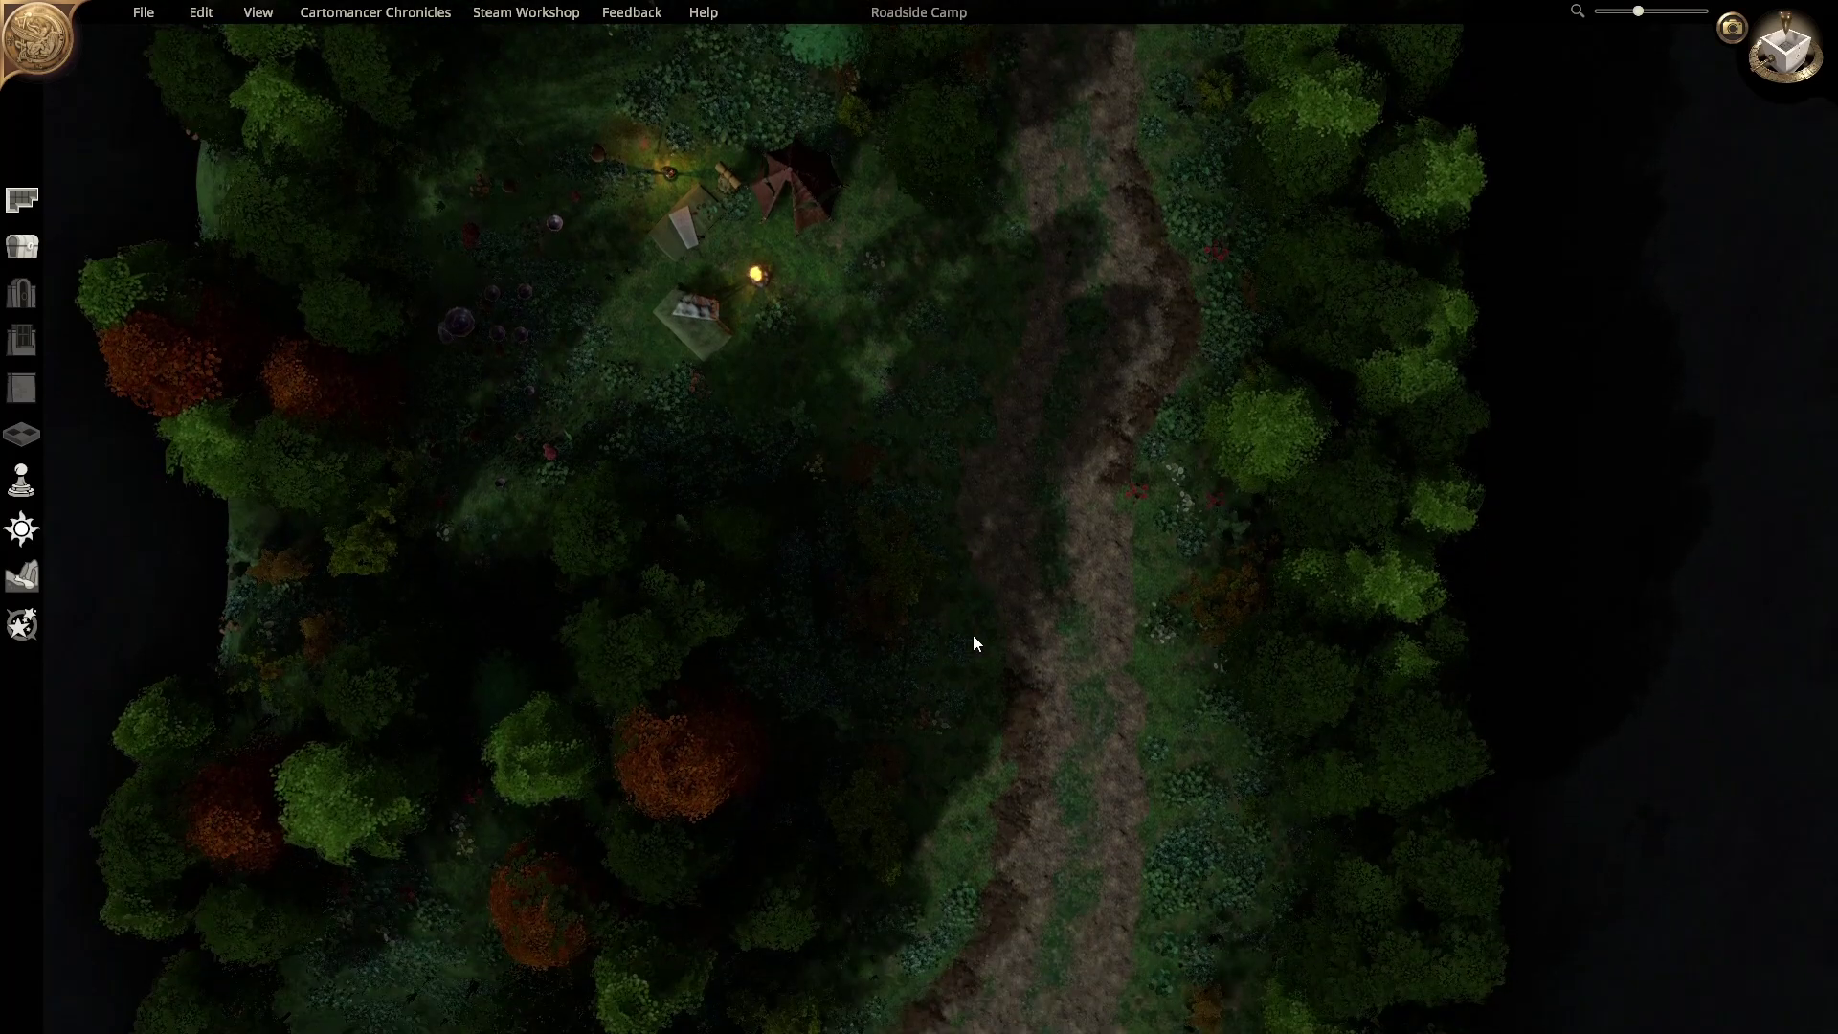
scroll(972, 635, down, 5)
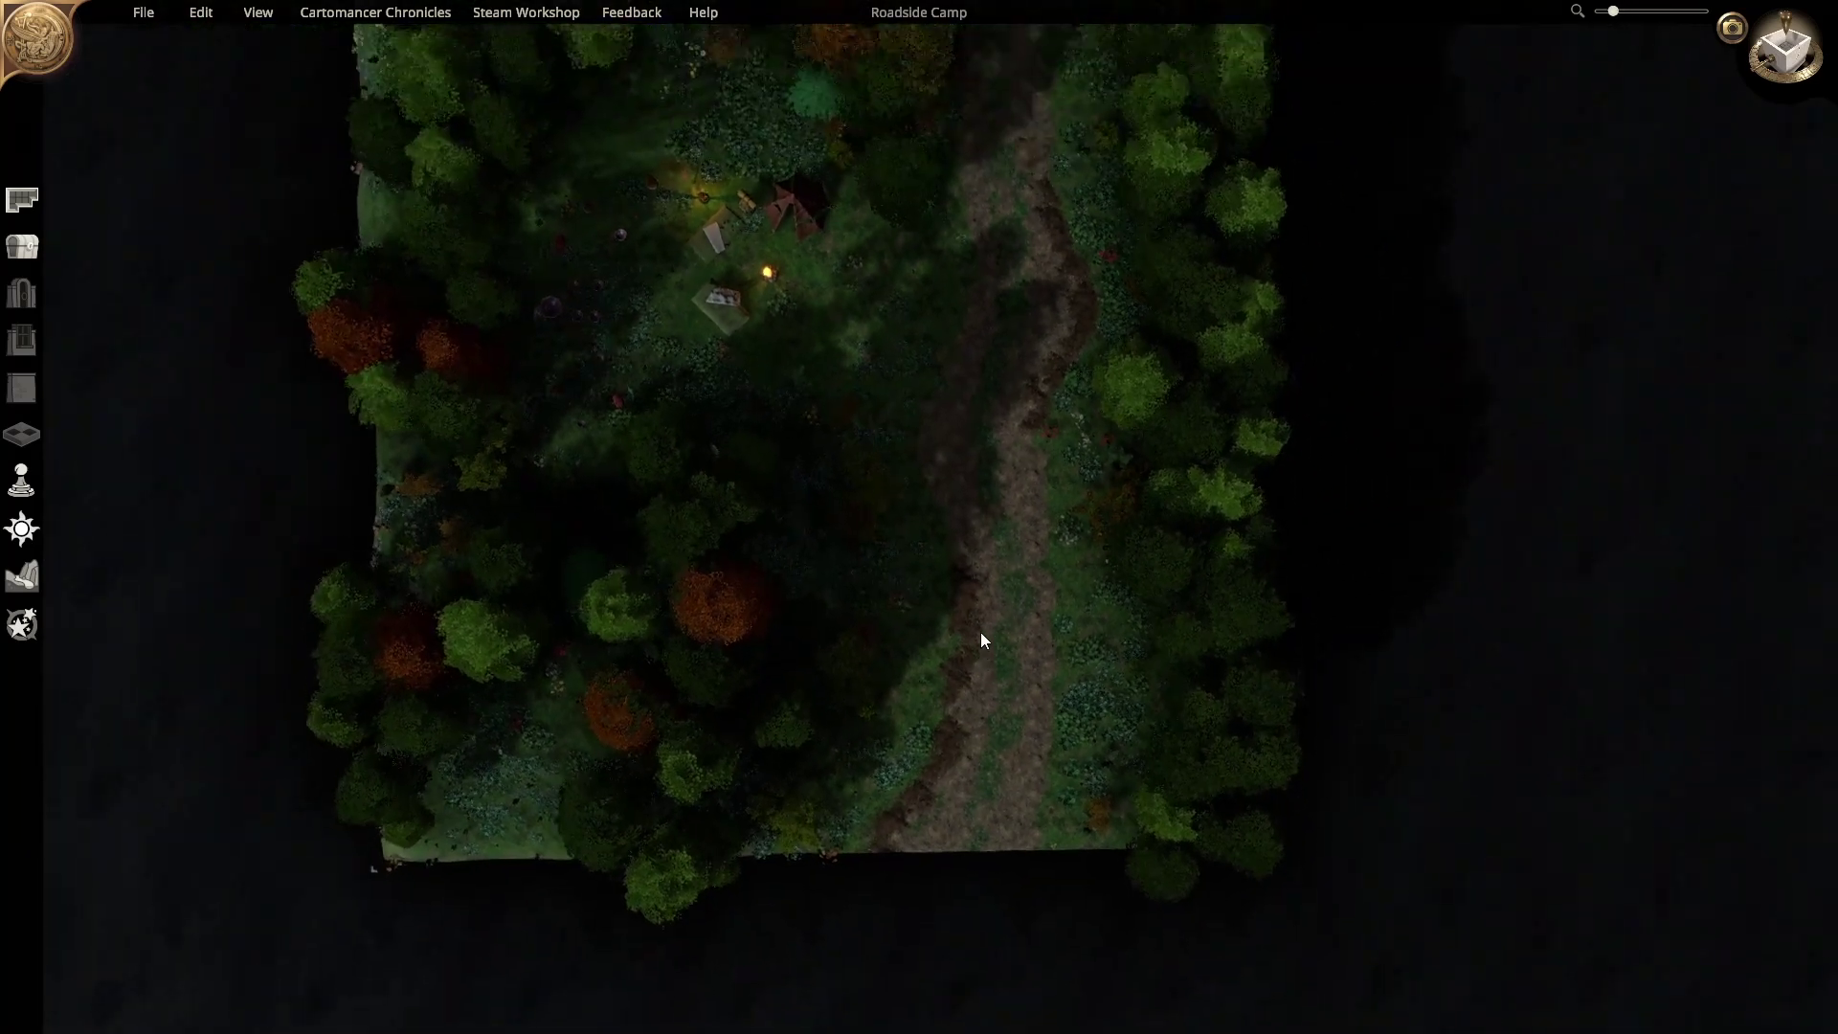
Step: Inspect the tents and campfire beside the dirt road up close, as well as the map's overall layout
scroll(977, 636, up, 5)
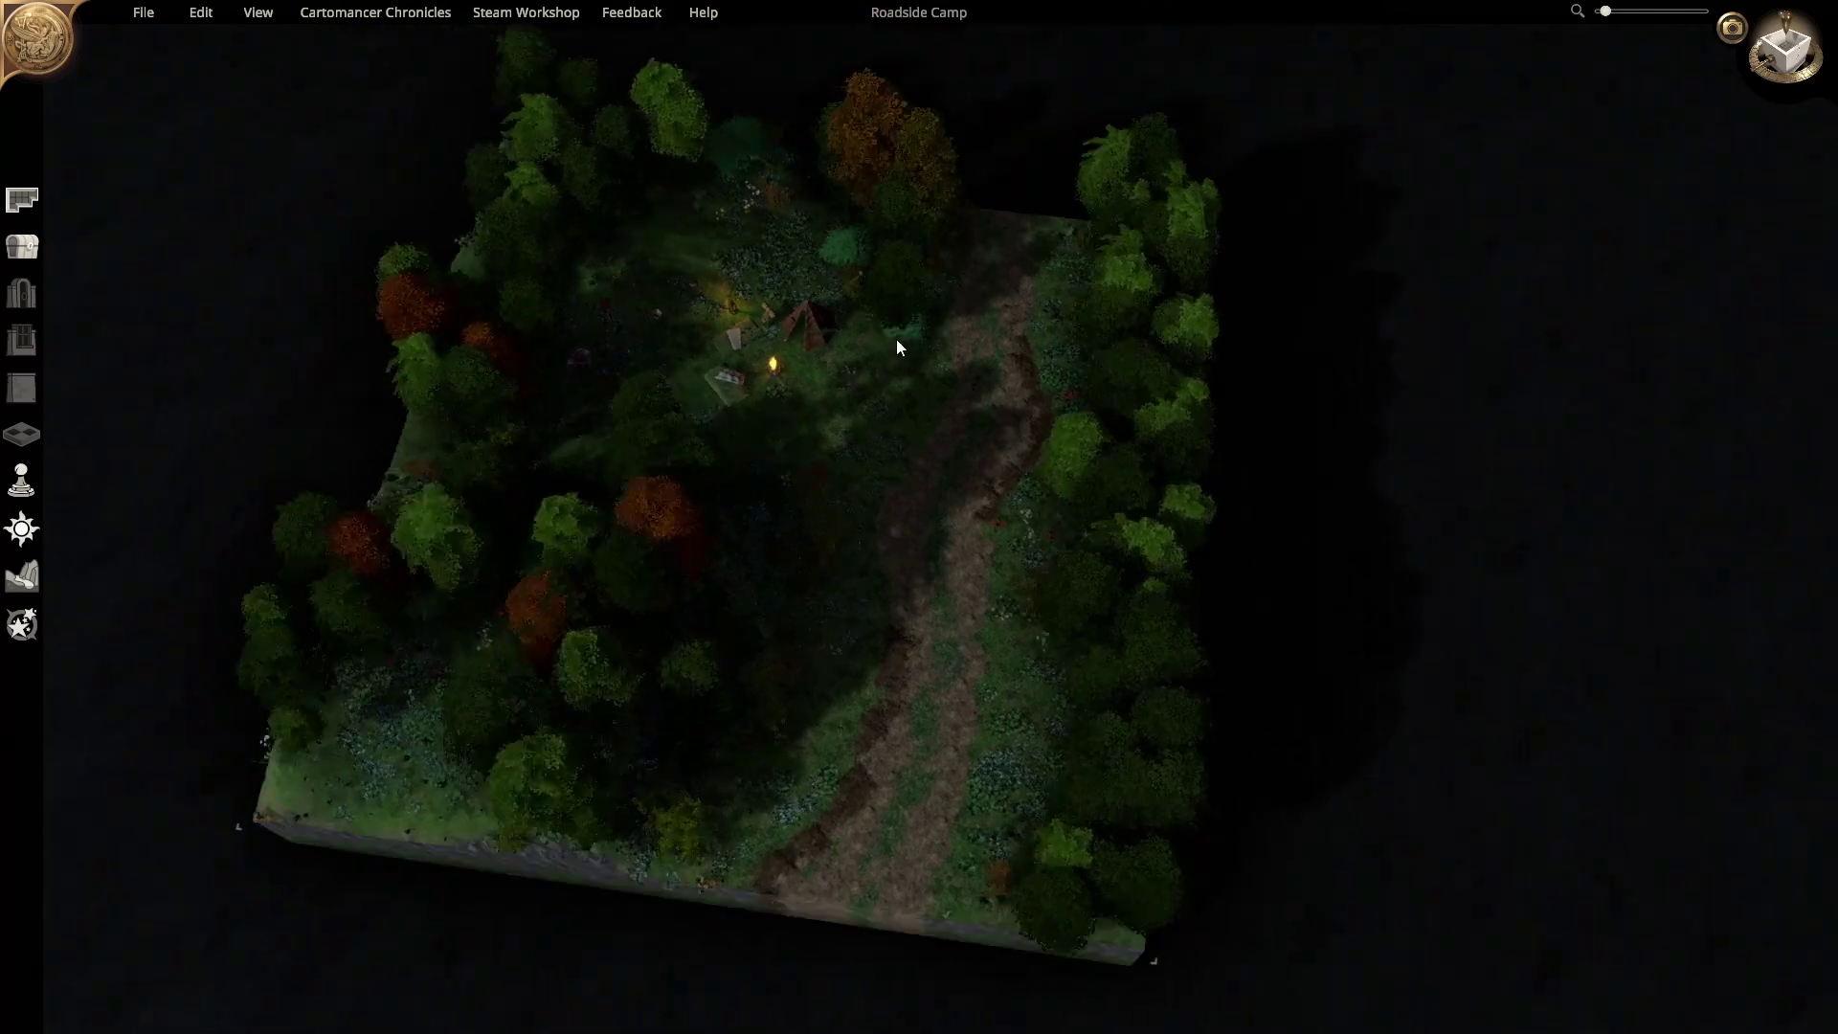
scroll(900, 376, up, 5)
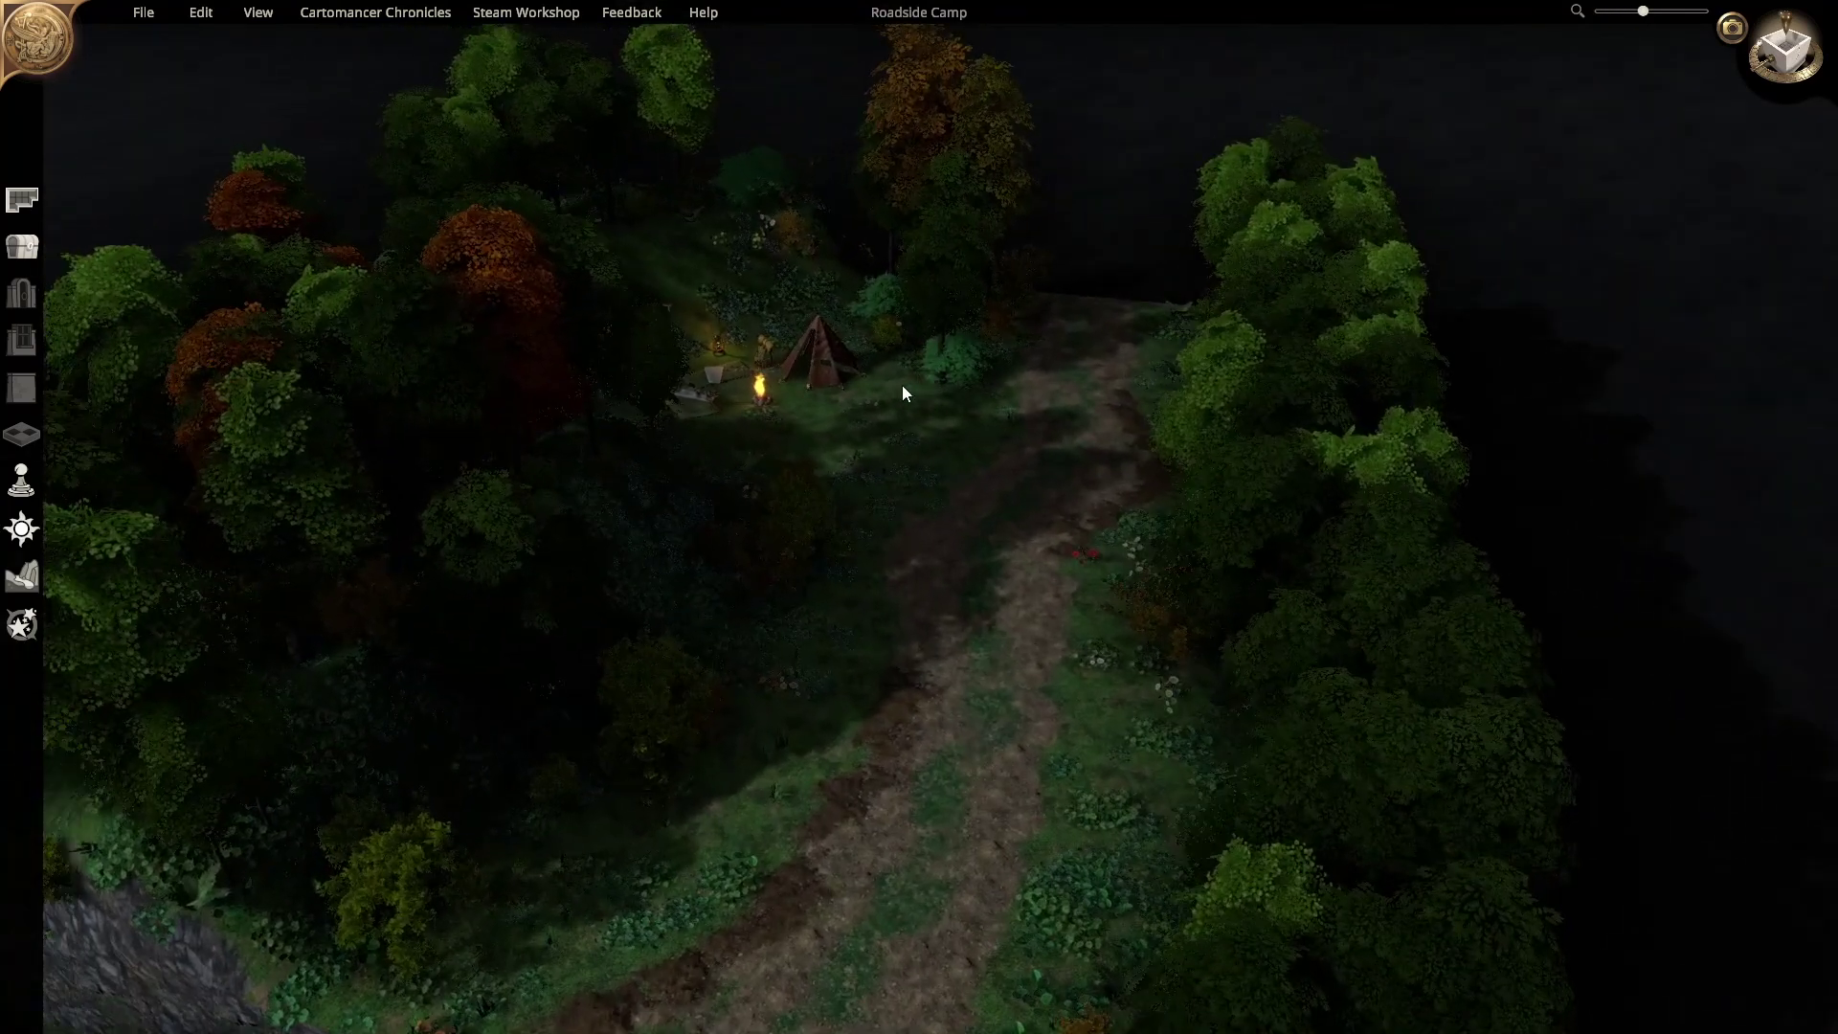
scroll(922, 434, down, 3)
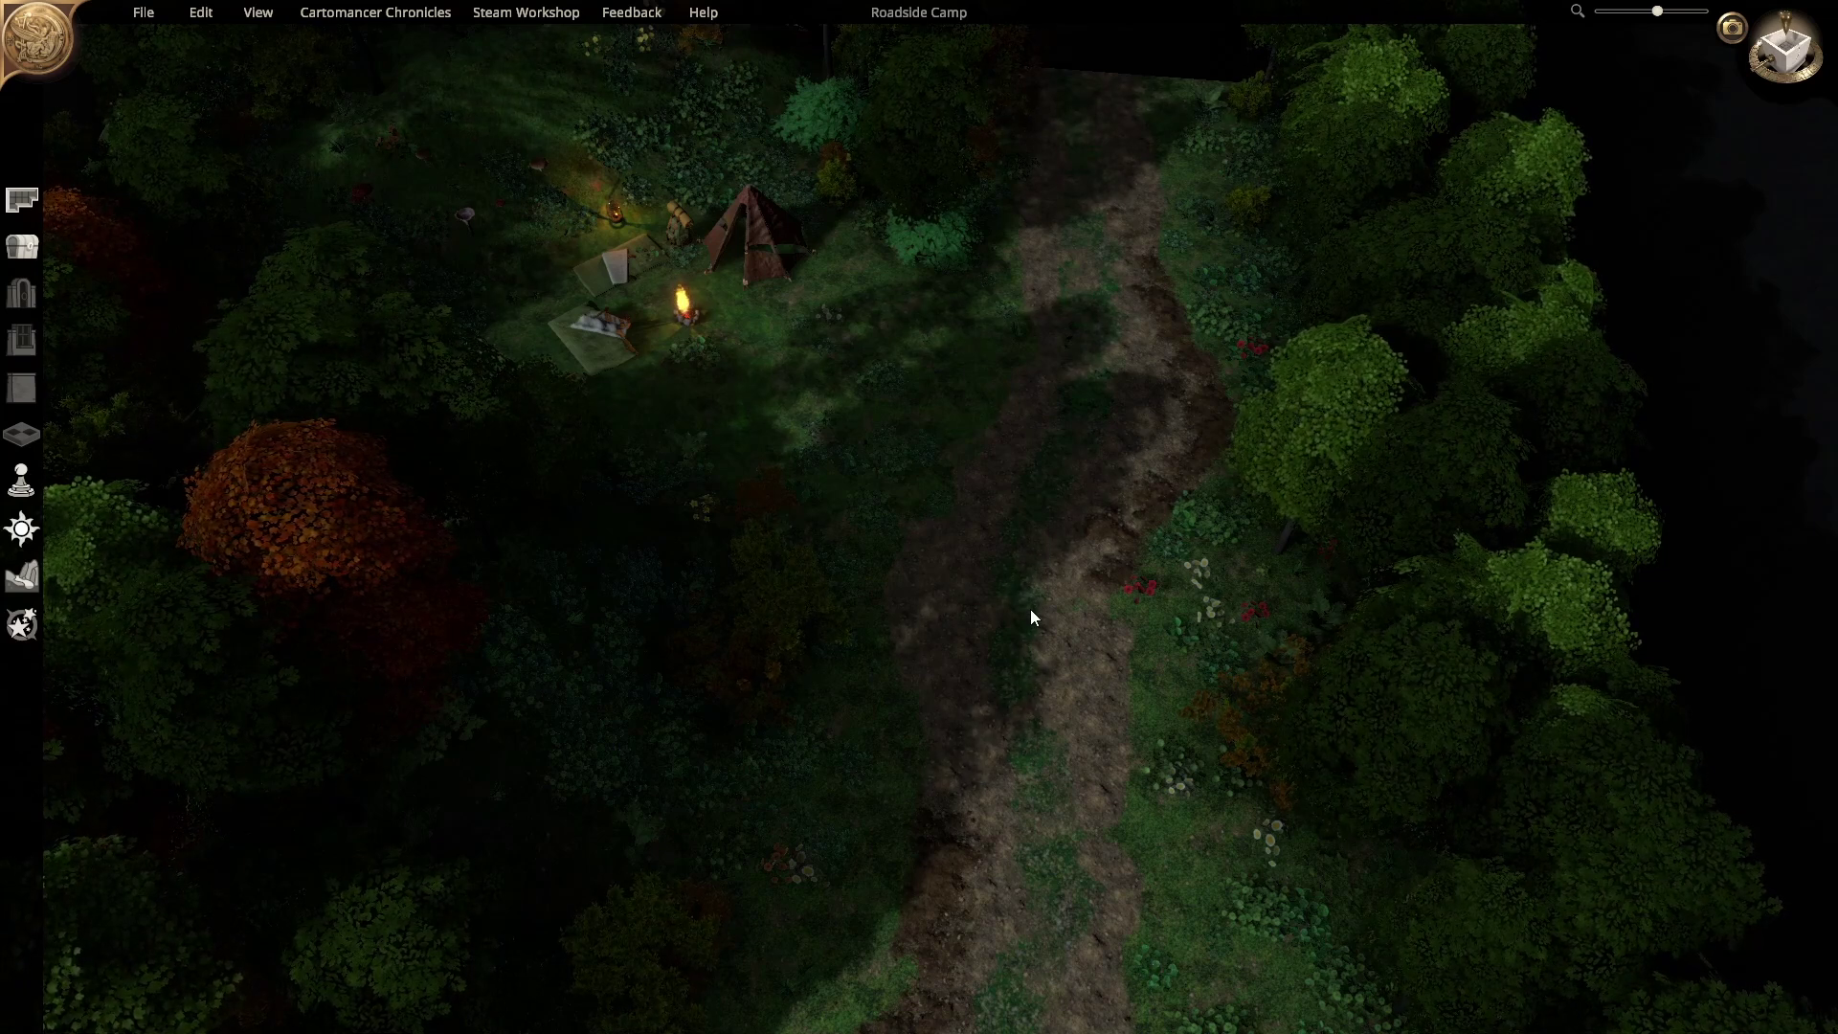
scroll(1031, 611, up, 2)
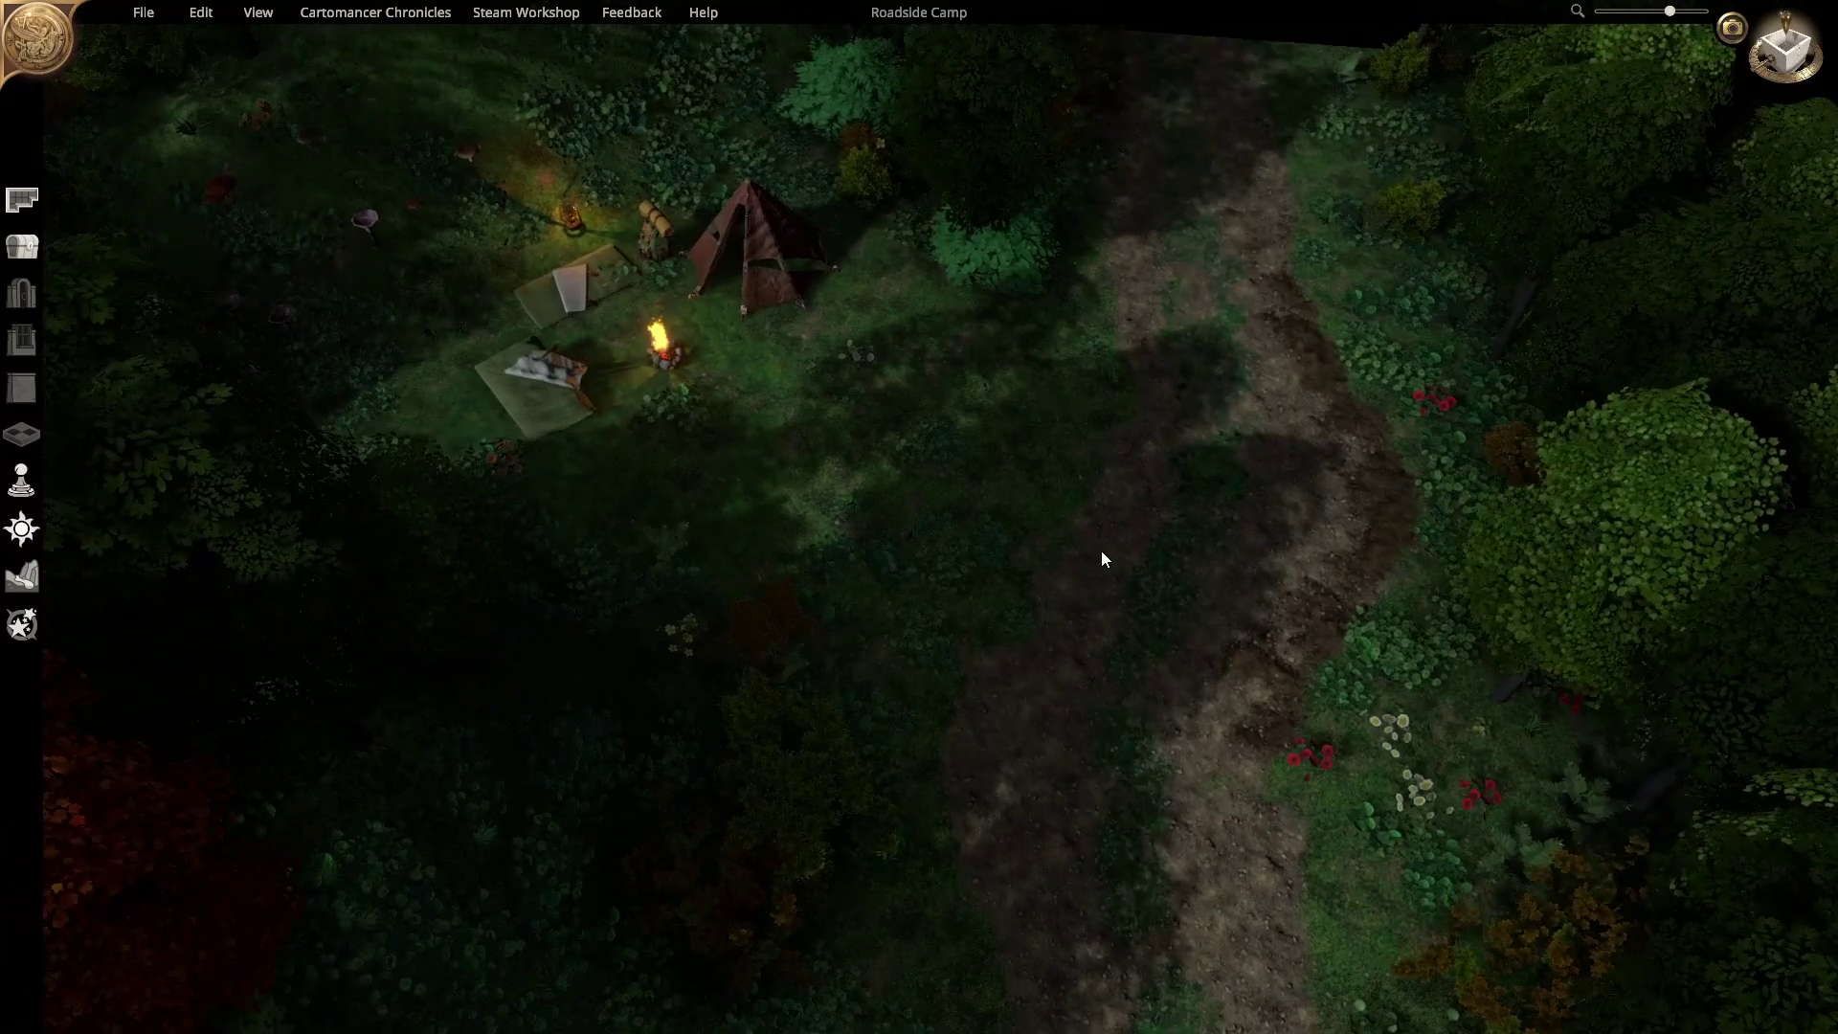
middle_drag(962, 480, 968, 744)
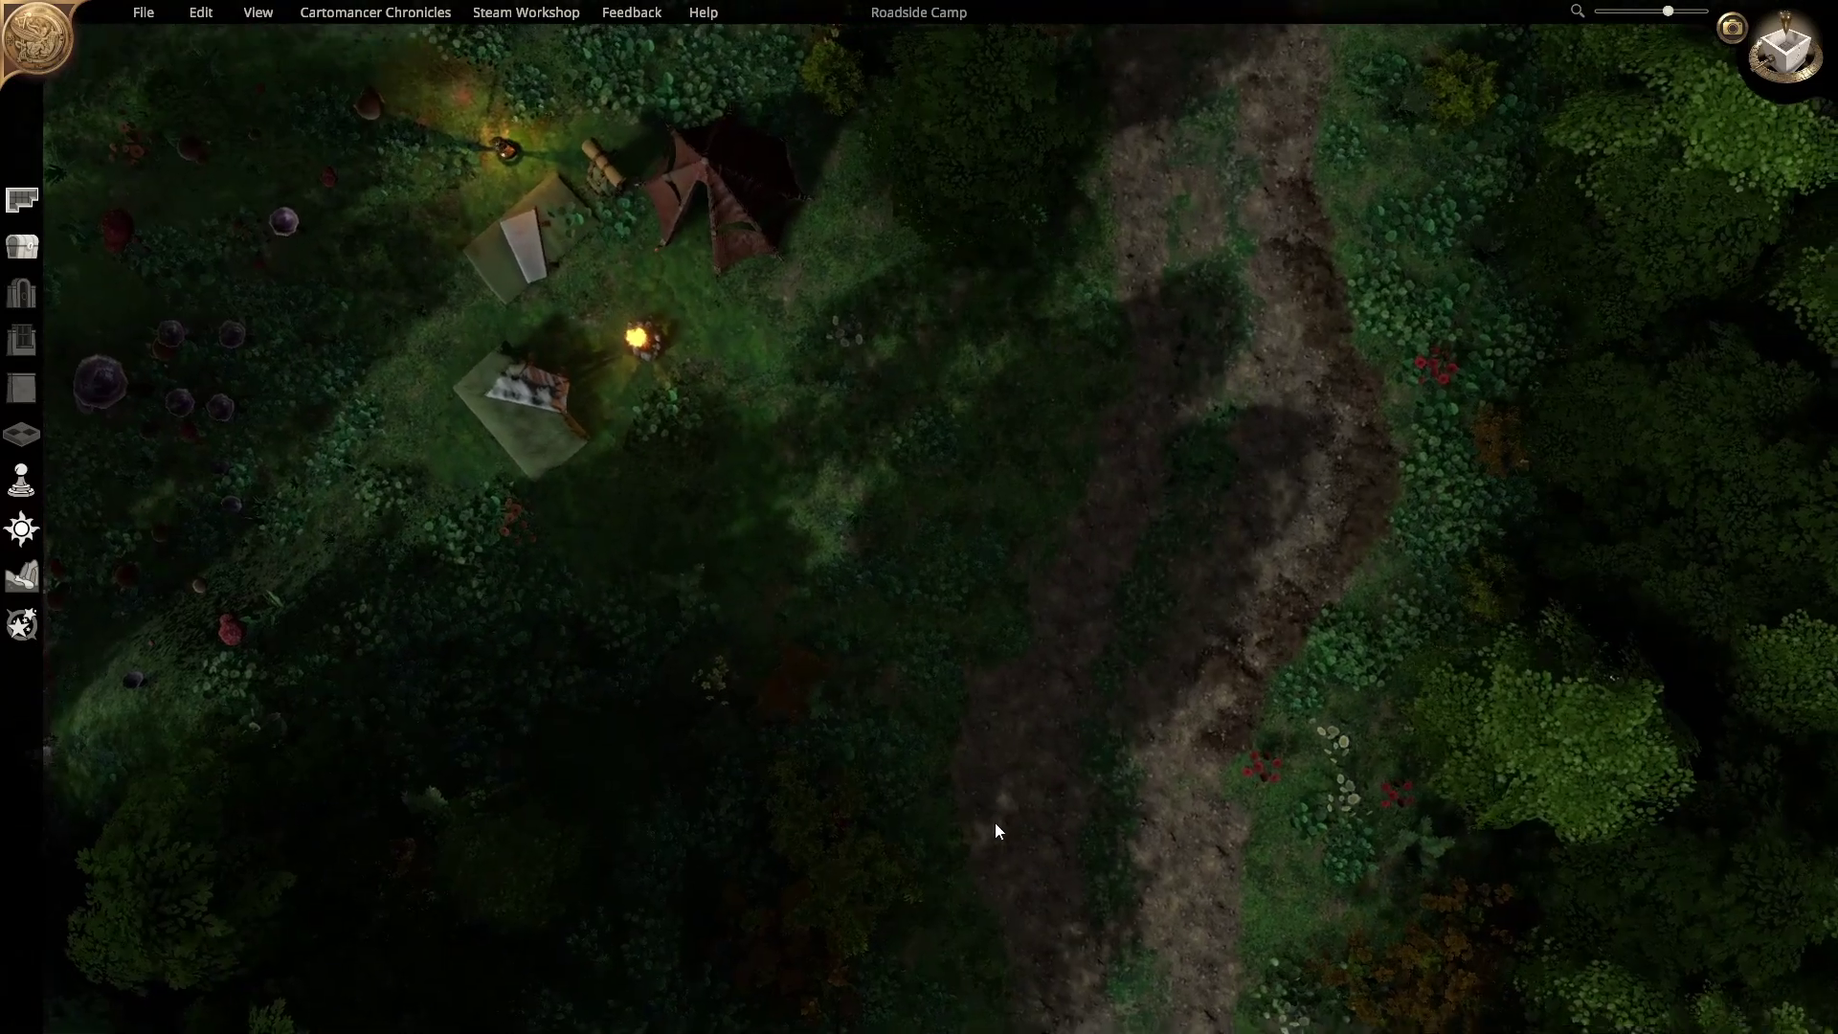
scroll(1044, 693, down, 4)
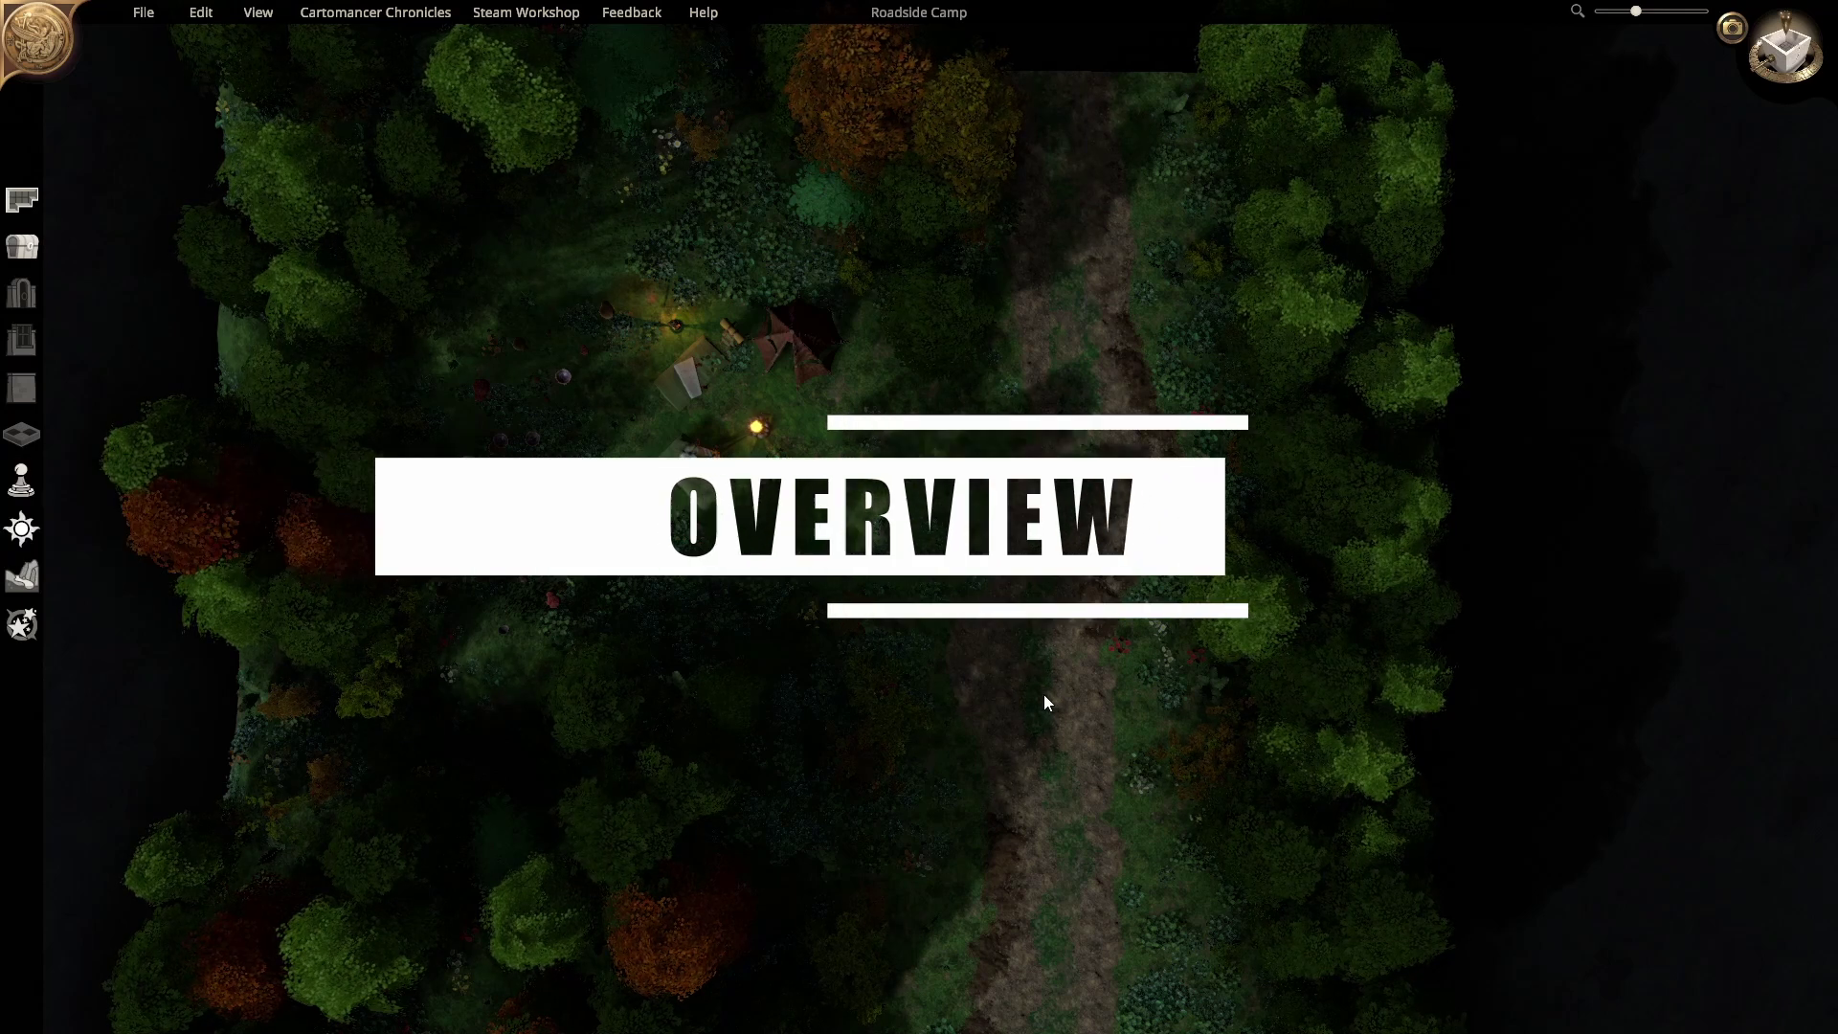
scroll(989, 553, down, 3)
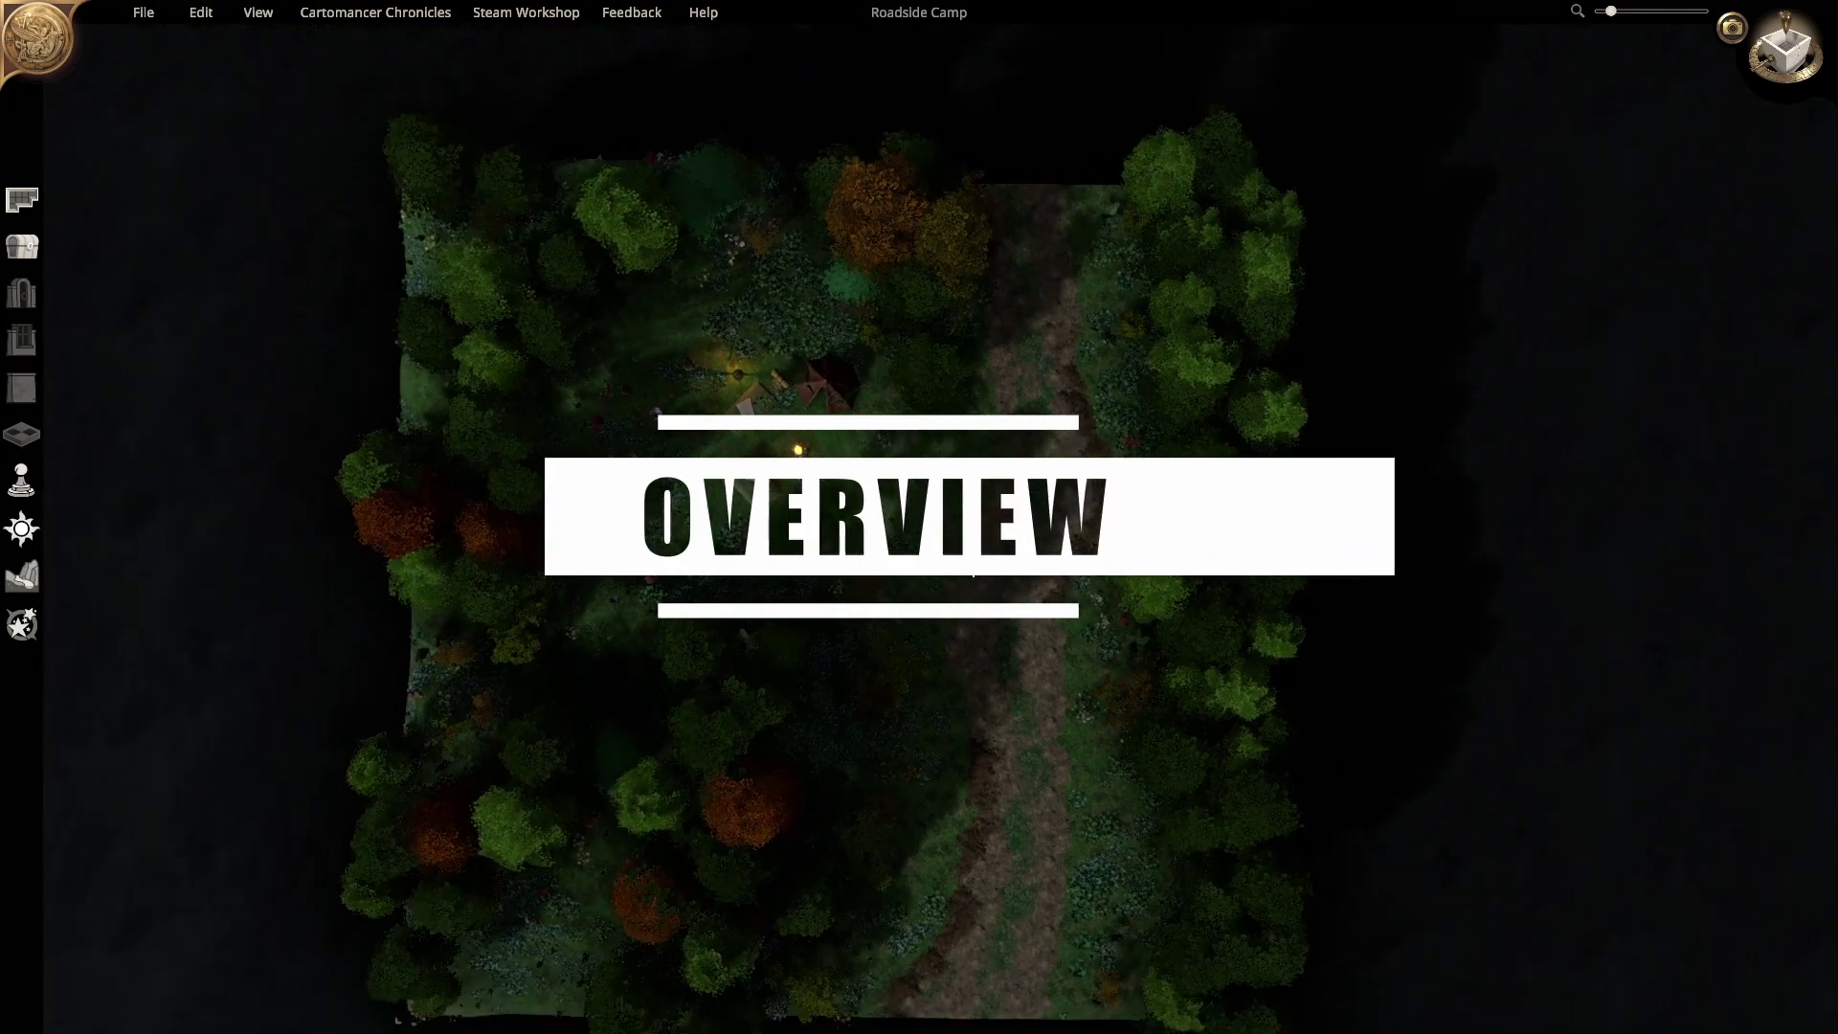
middle_drag(829, 500, 929, 15)
middle_drag(806, 355, 985, 587)
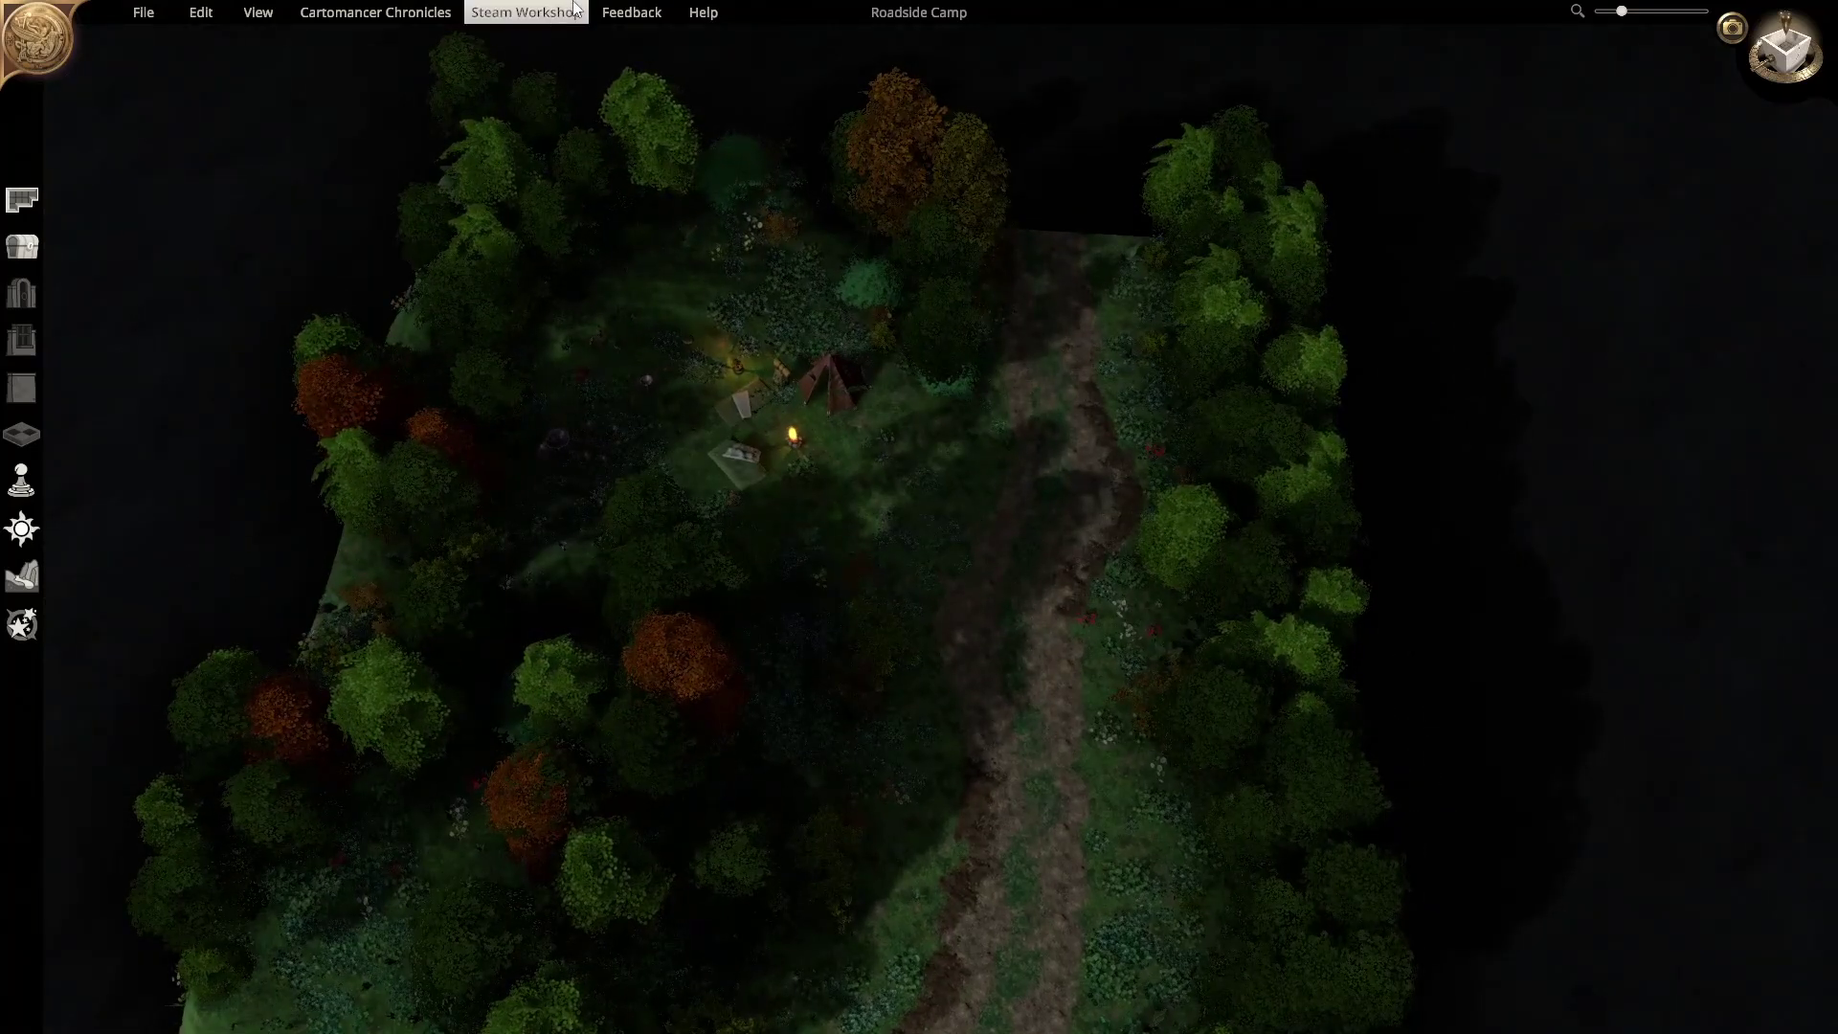
Step: Browse the Steam Workshop and read the descriptions of popular maps such as haunted Forest, Sailglades Fort and The undergound city of Moldarahl
click(545, 23)
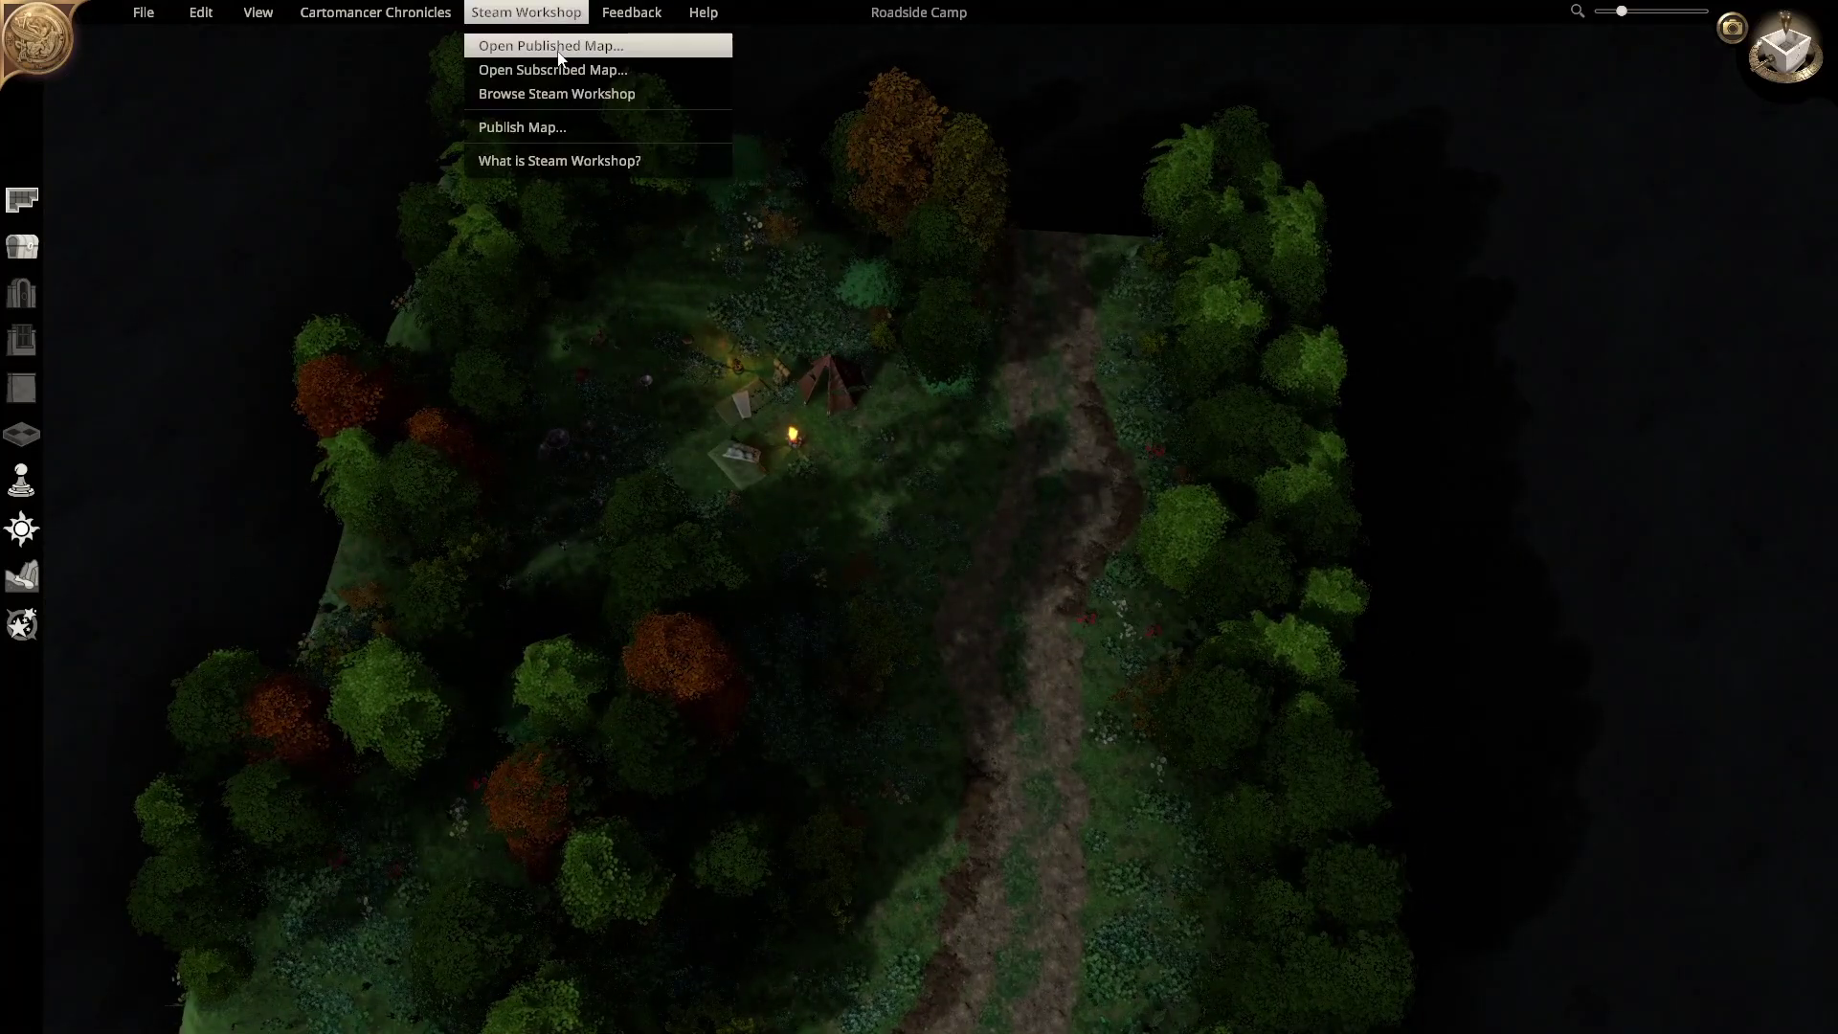
click(630, 98)
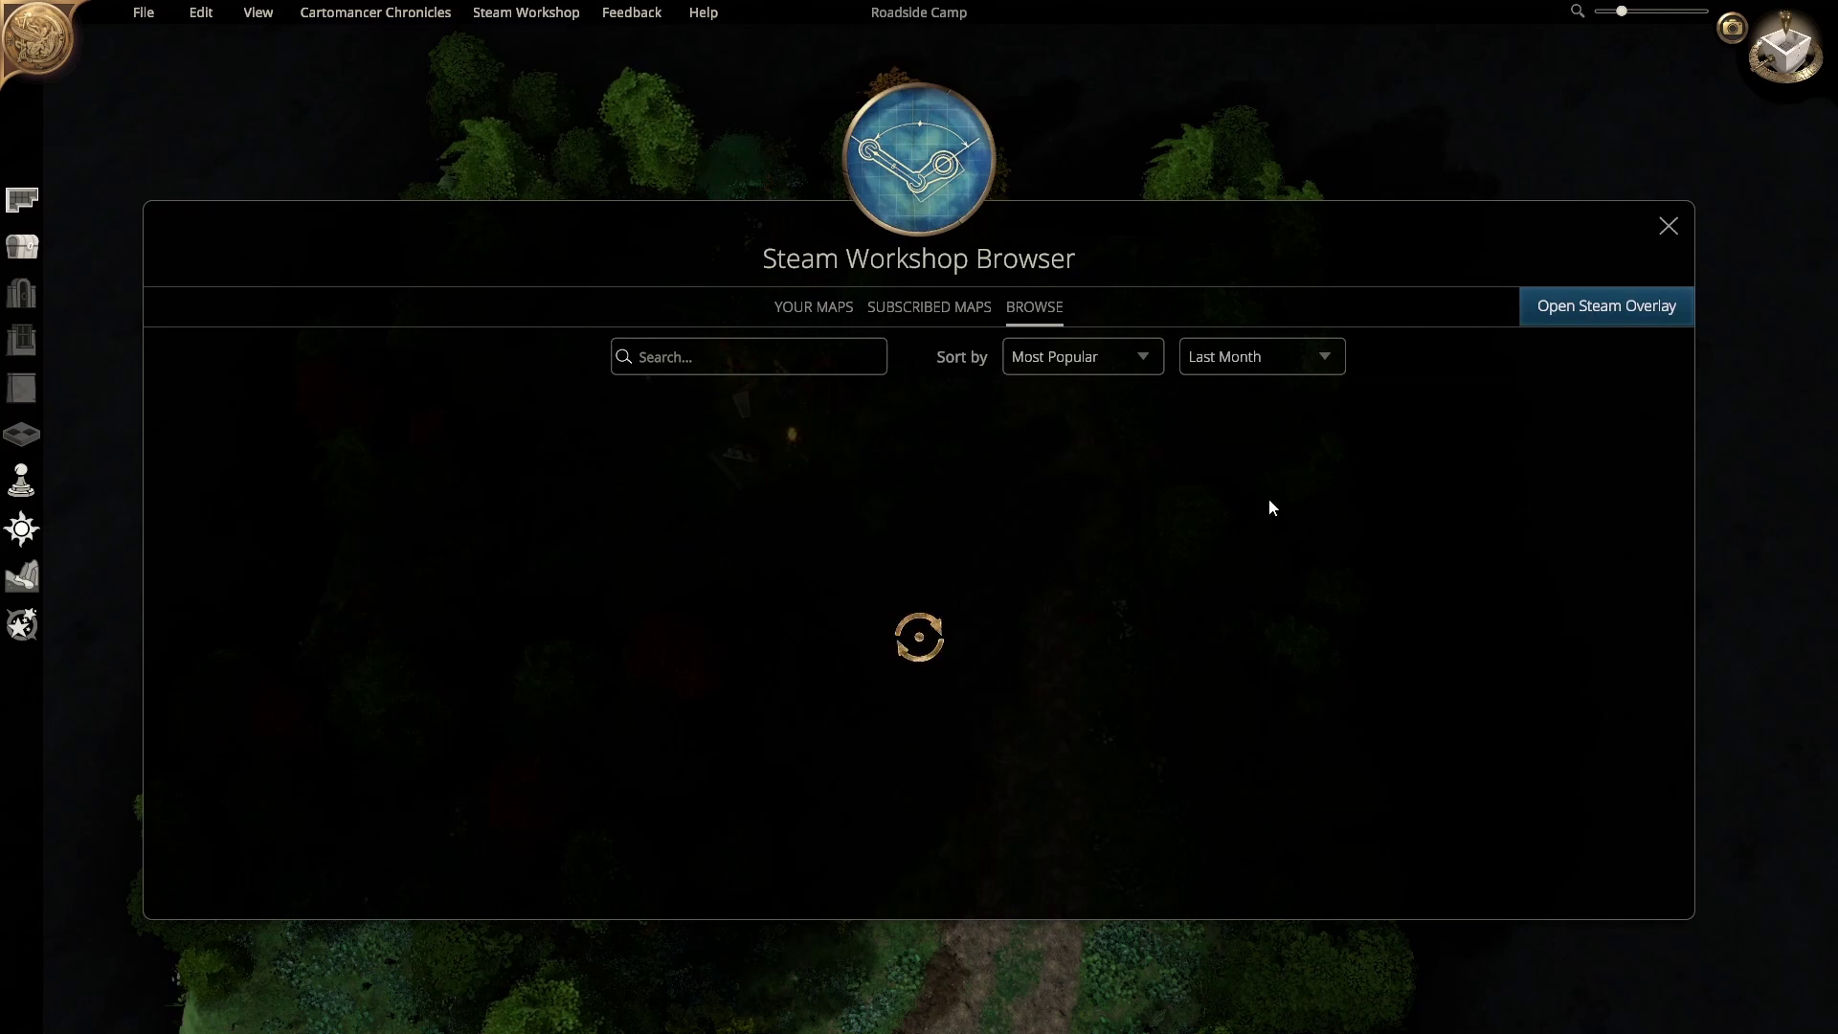
mouse_move(264, 499)
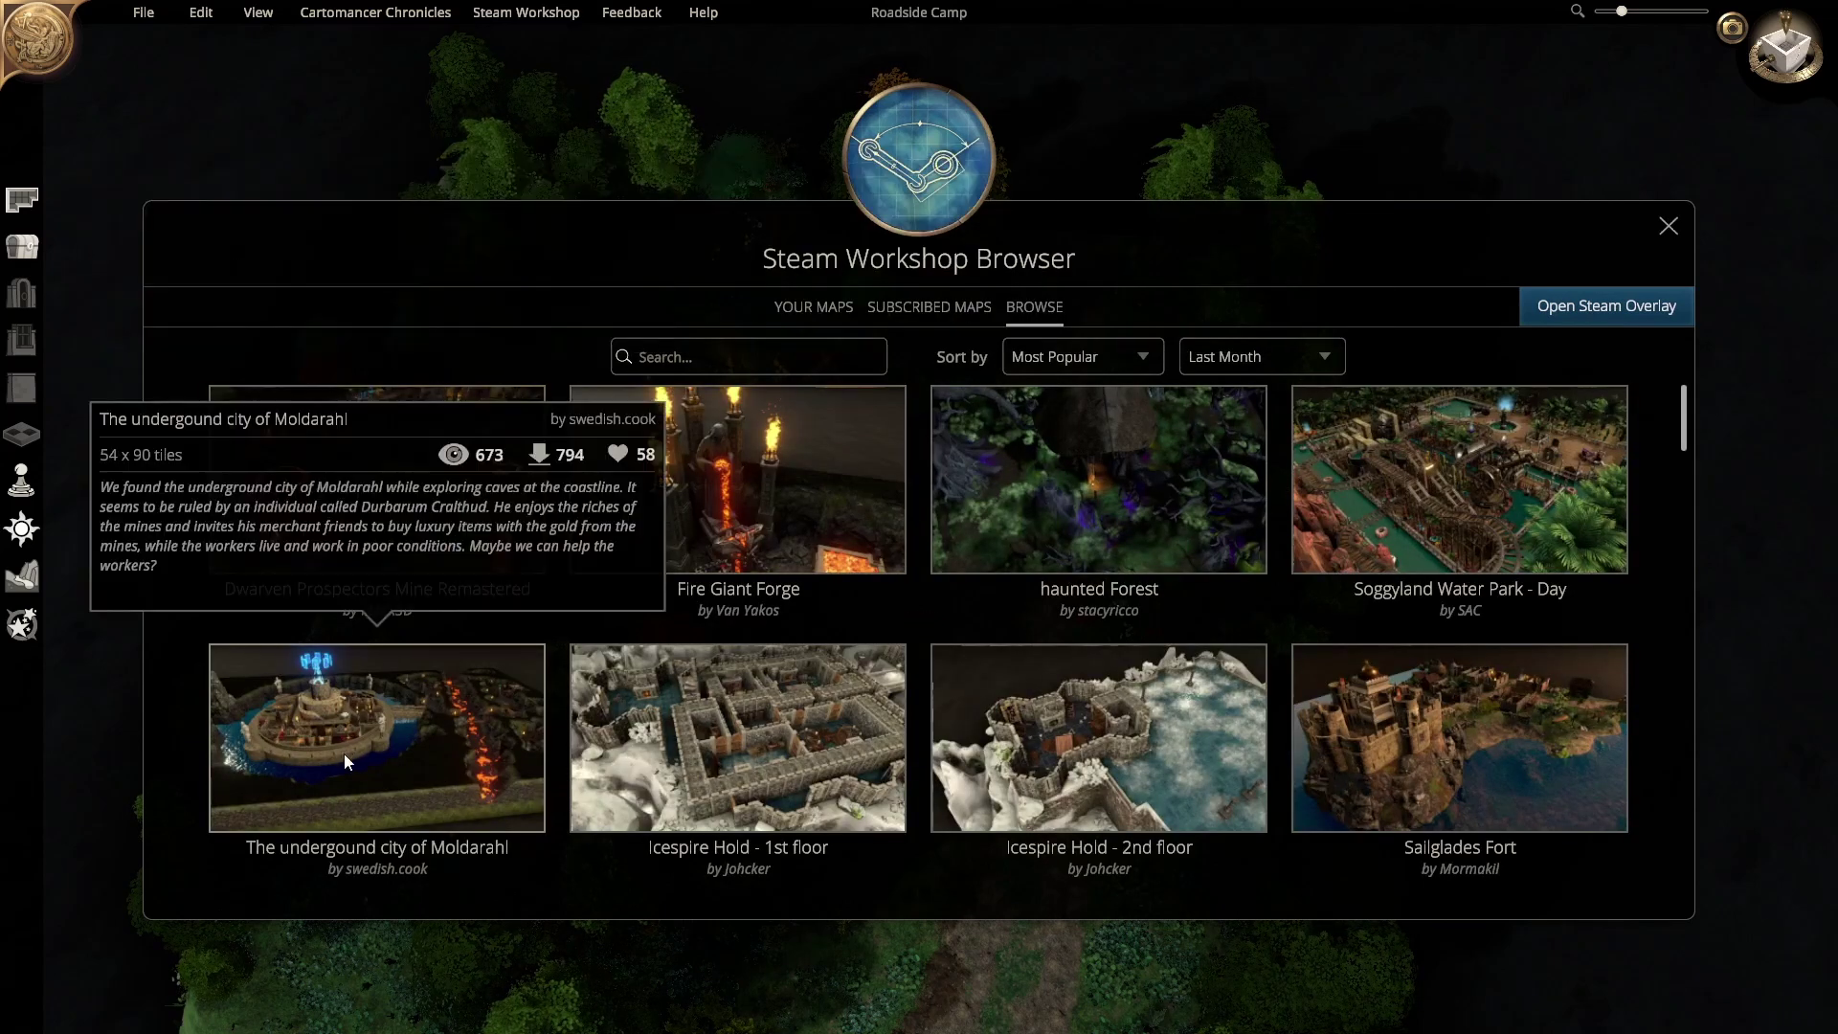
mouse_move(373, 770)
mouse_move(845, 768)
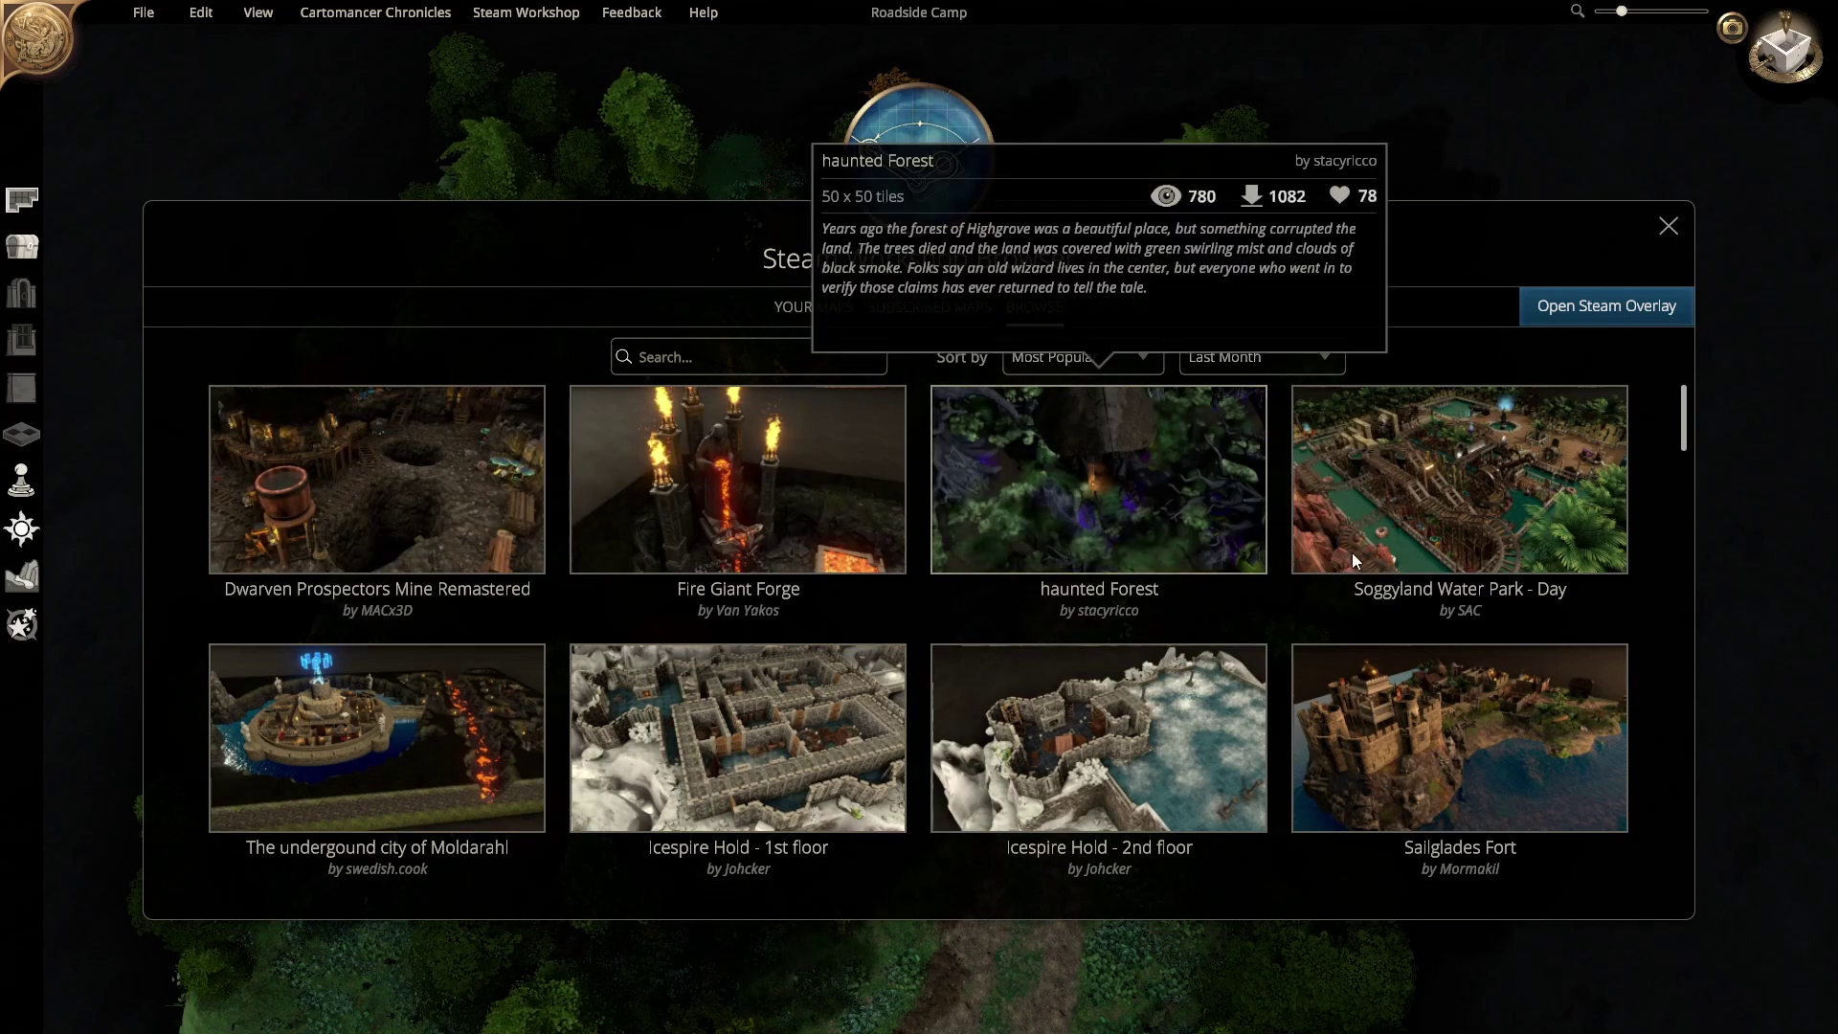
mouse_move(1405, 670)
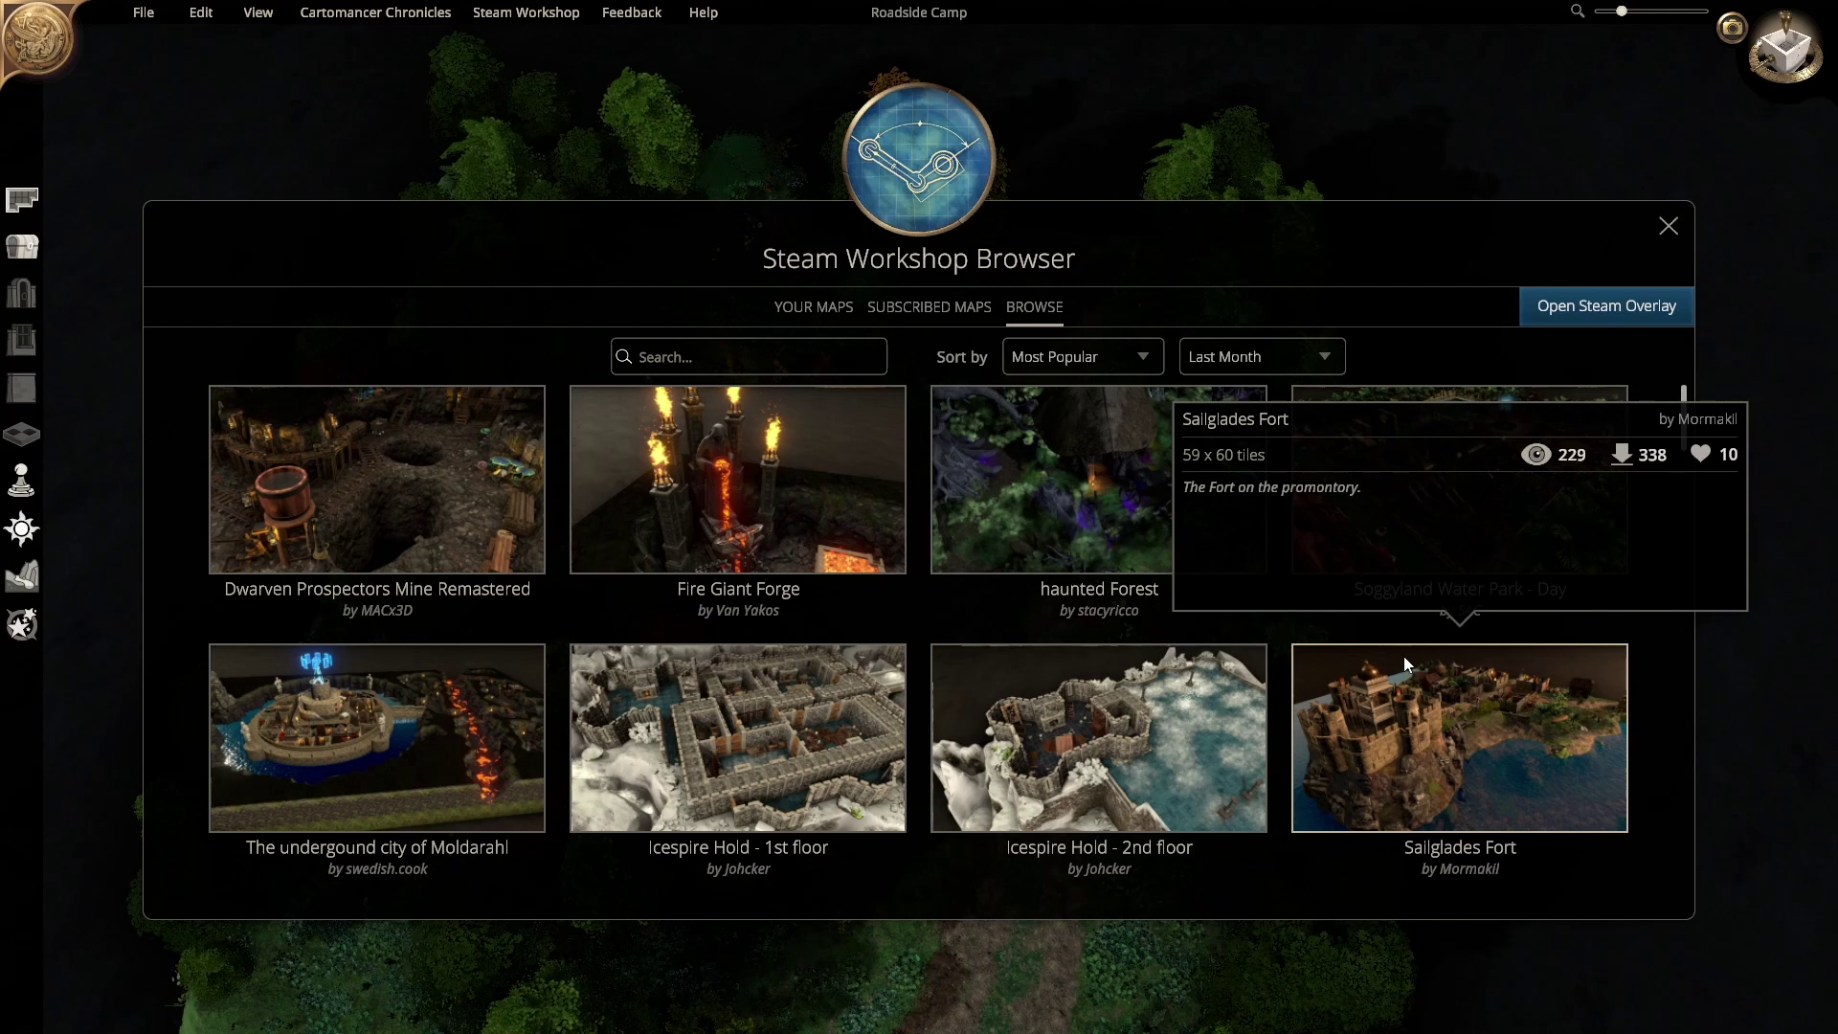
mouse_move(1095, 462)
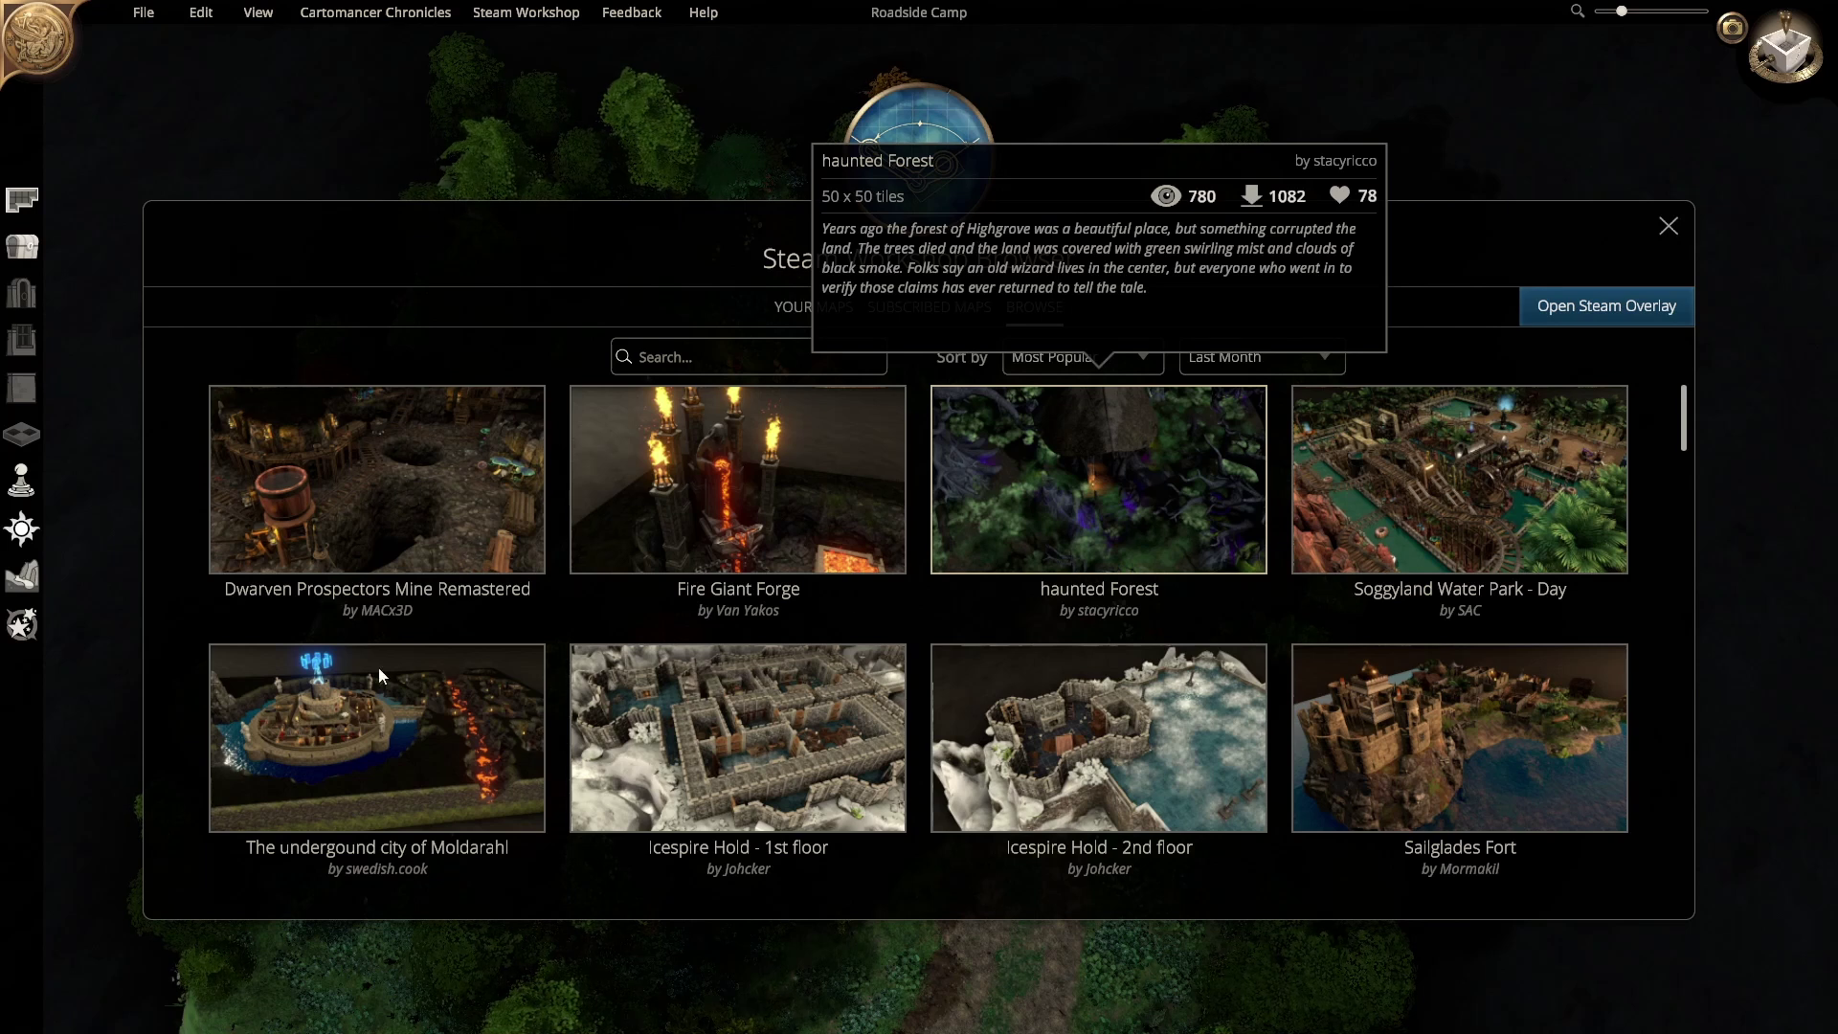
mouse_move(343, 710)
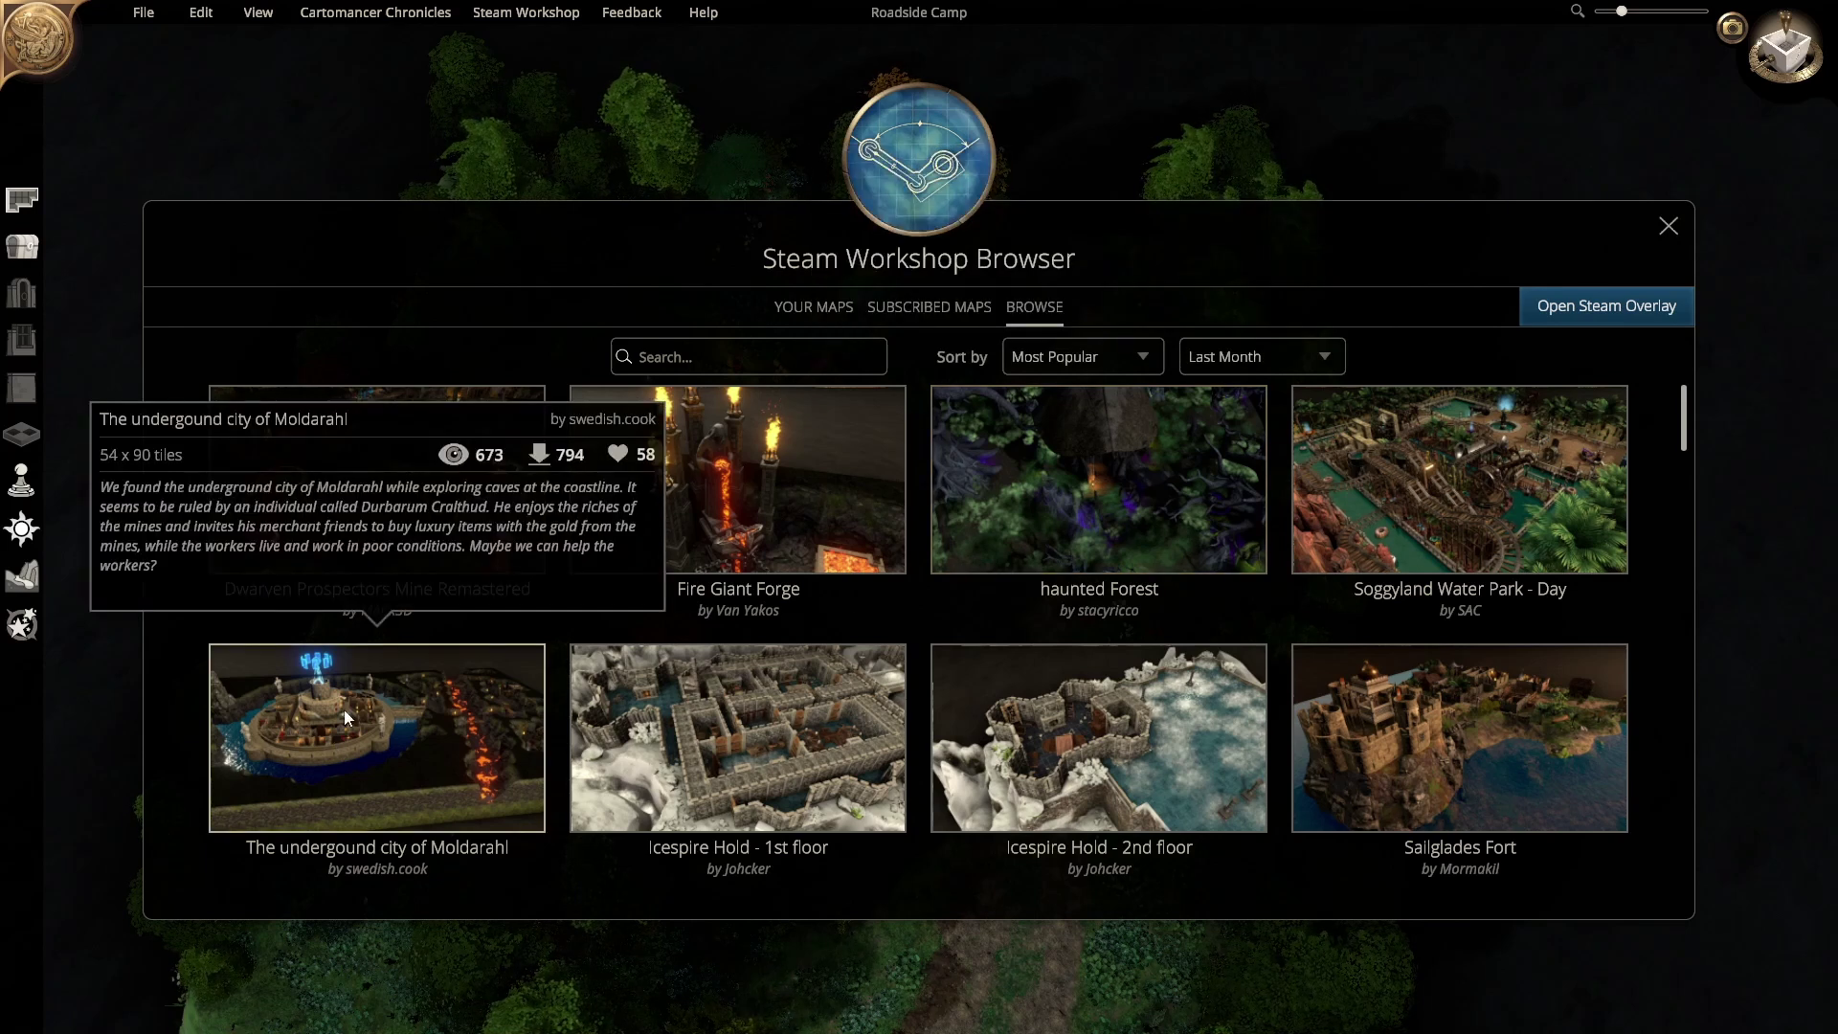
mouse_move(1147, 617)
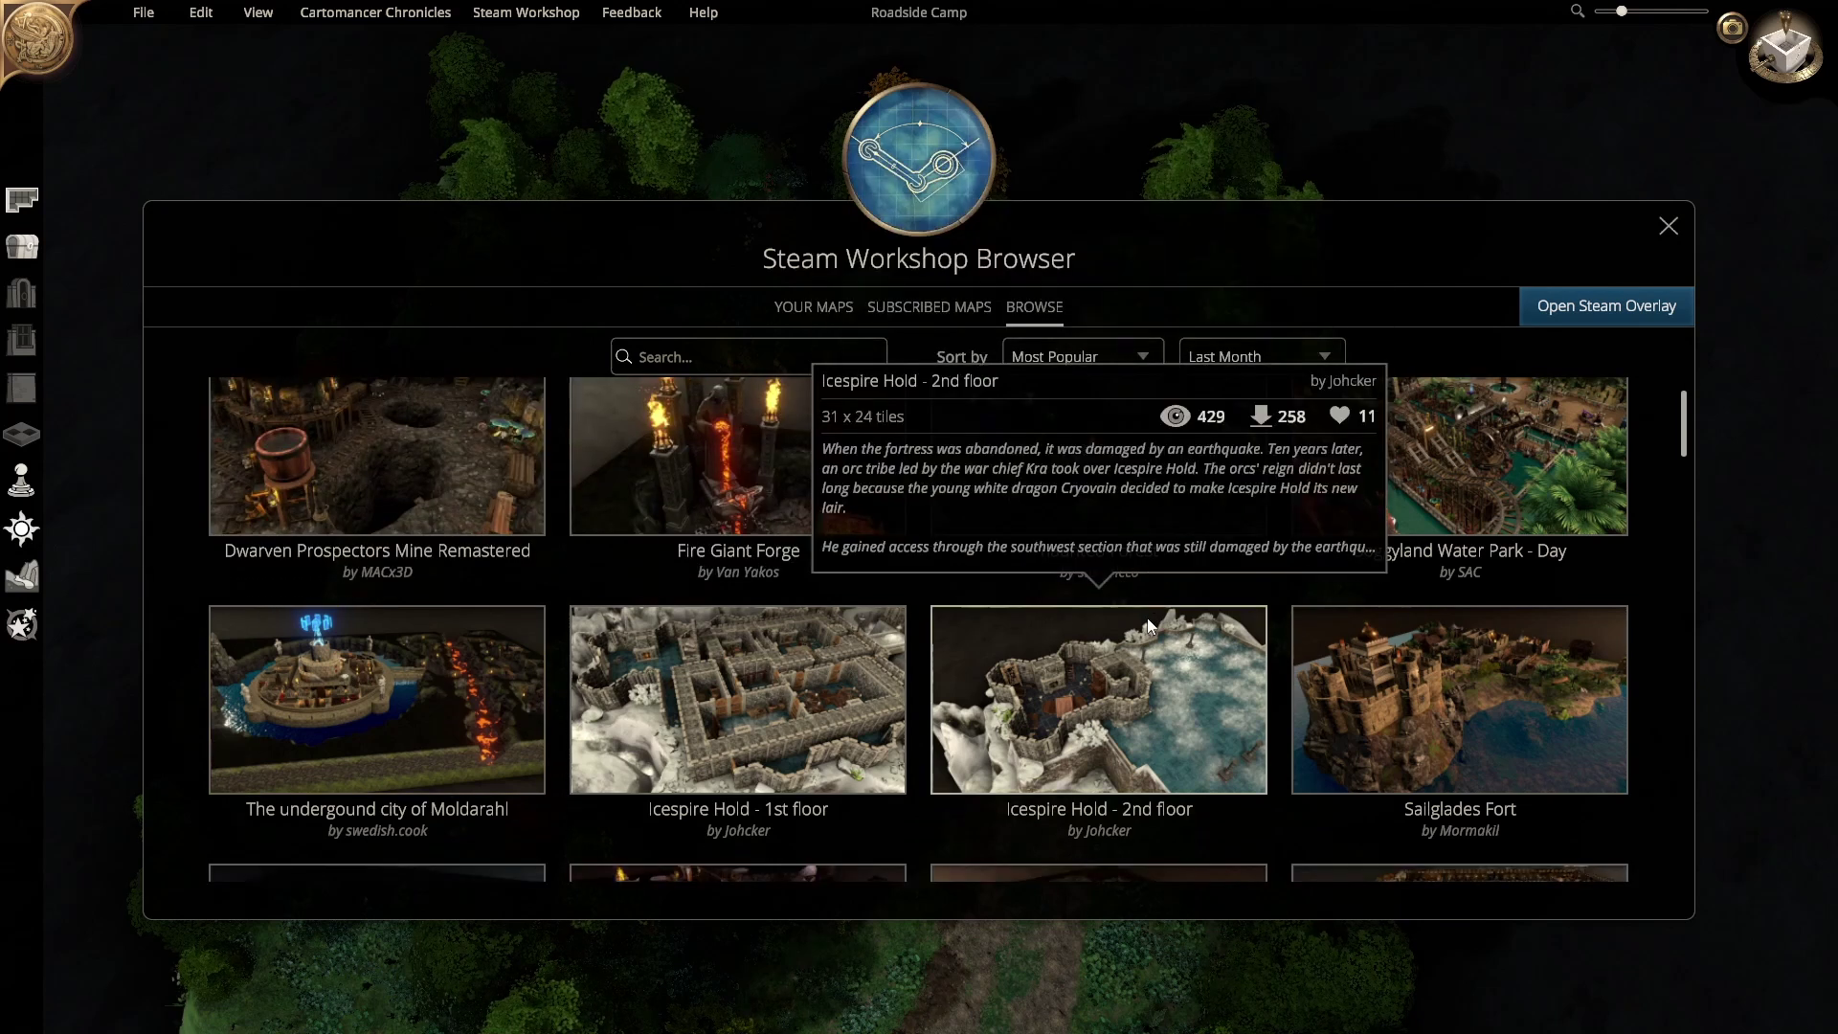
Step: Find the Fighter Club map among the most popular Workshop maps, subscribe to it and download it into the editor
scroll(1186, 641, down, 2)
scroll(1185, 642, down, 1)
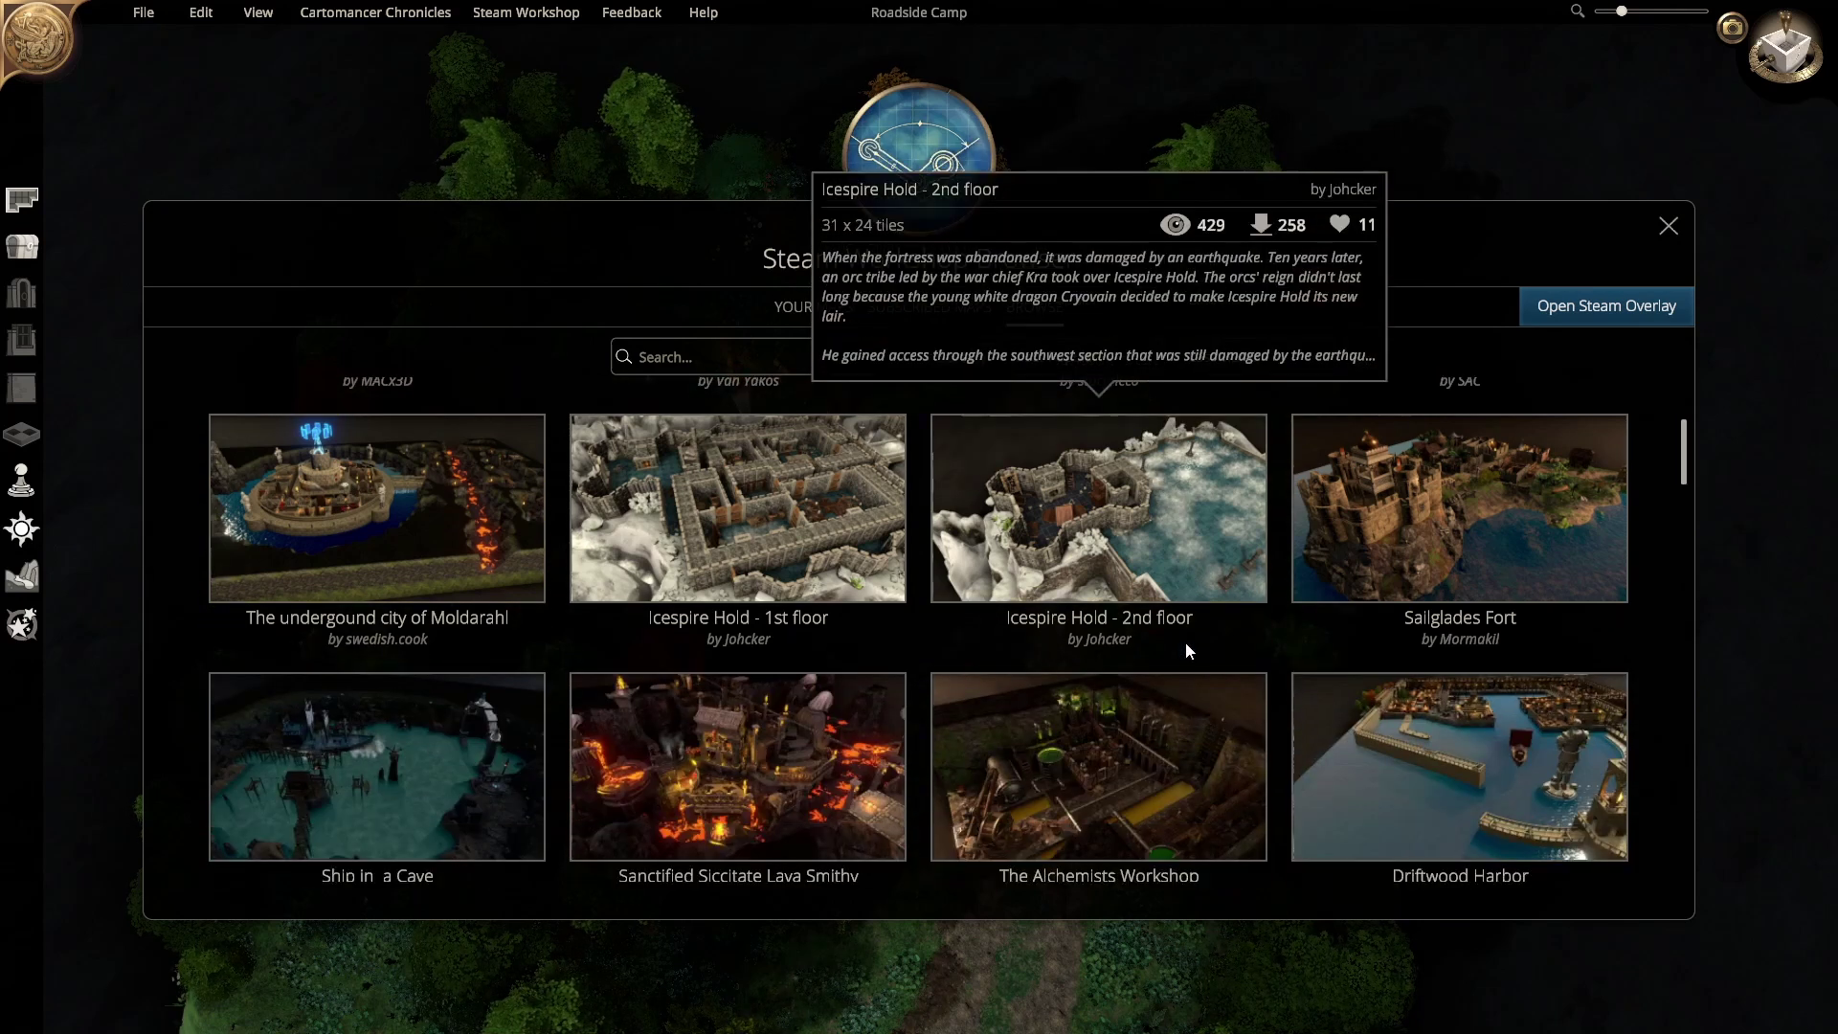
scroll(1185, 641, down, 1)
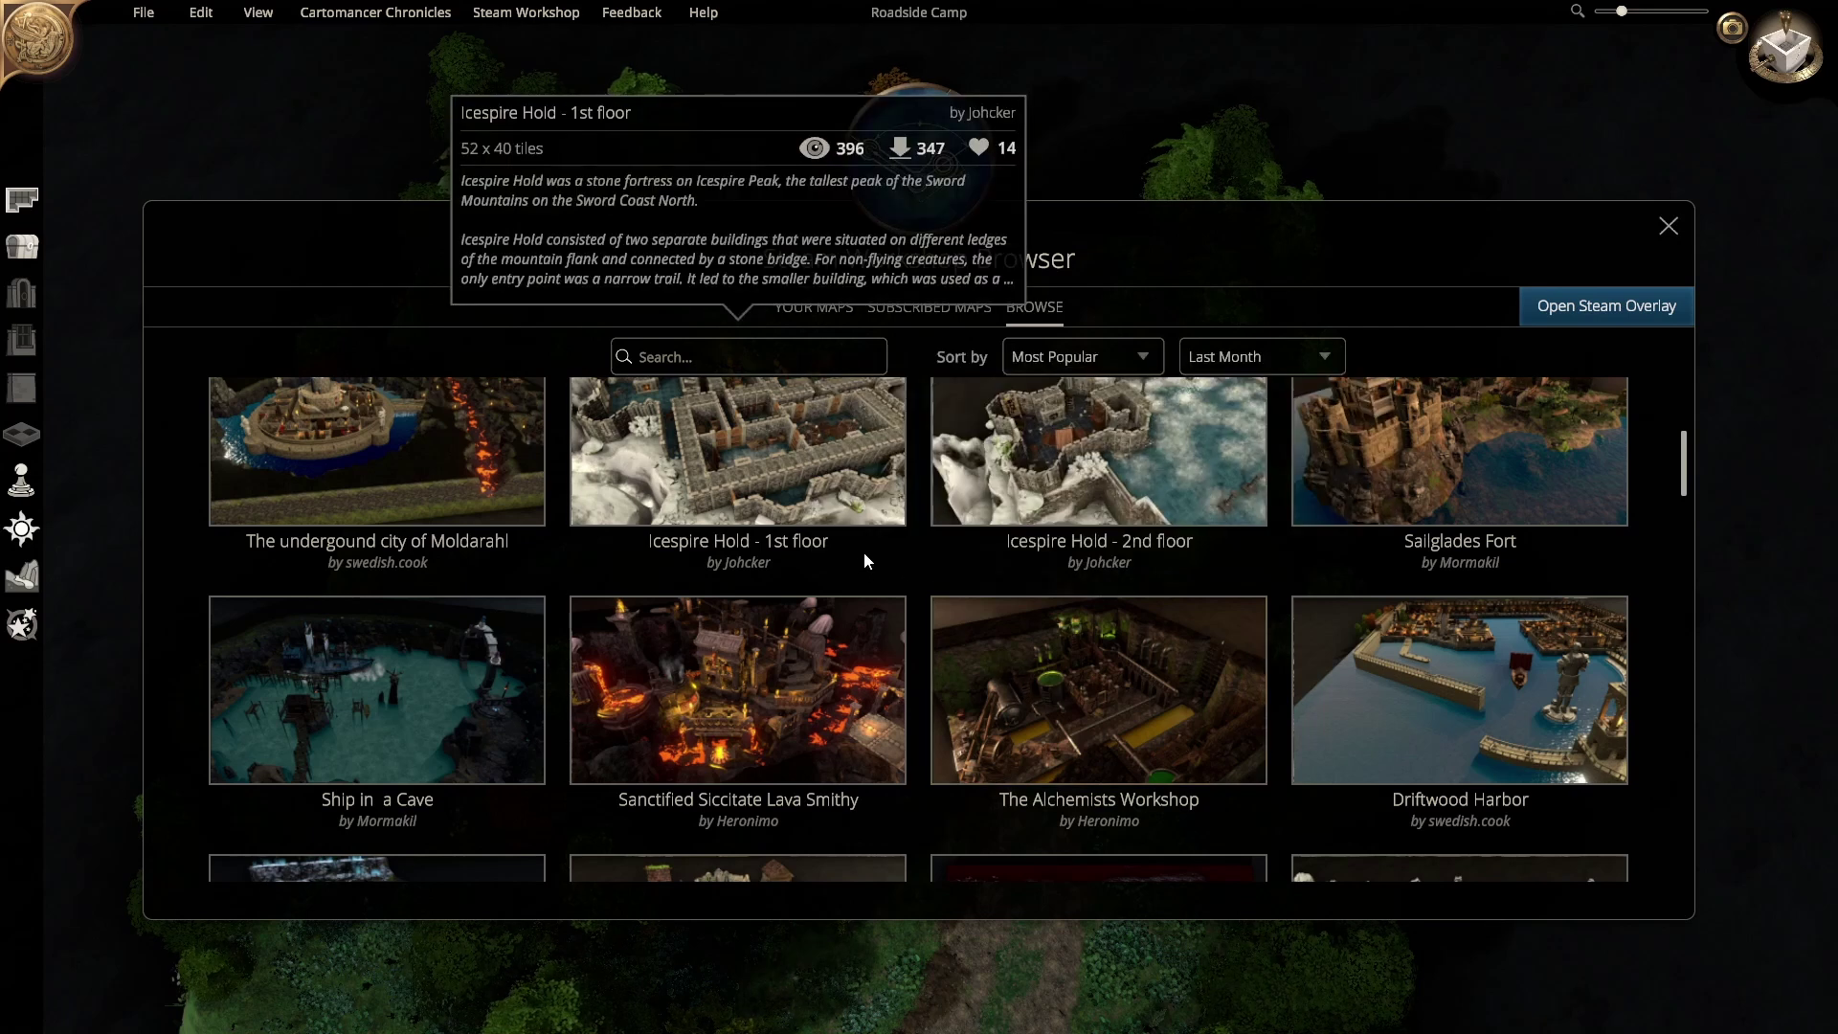
scroll(864, 561, down, 1)
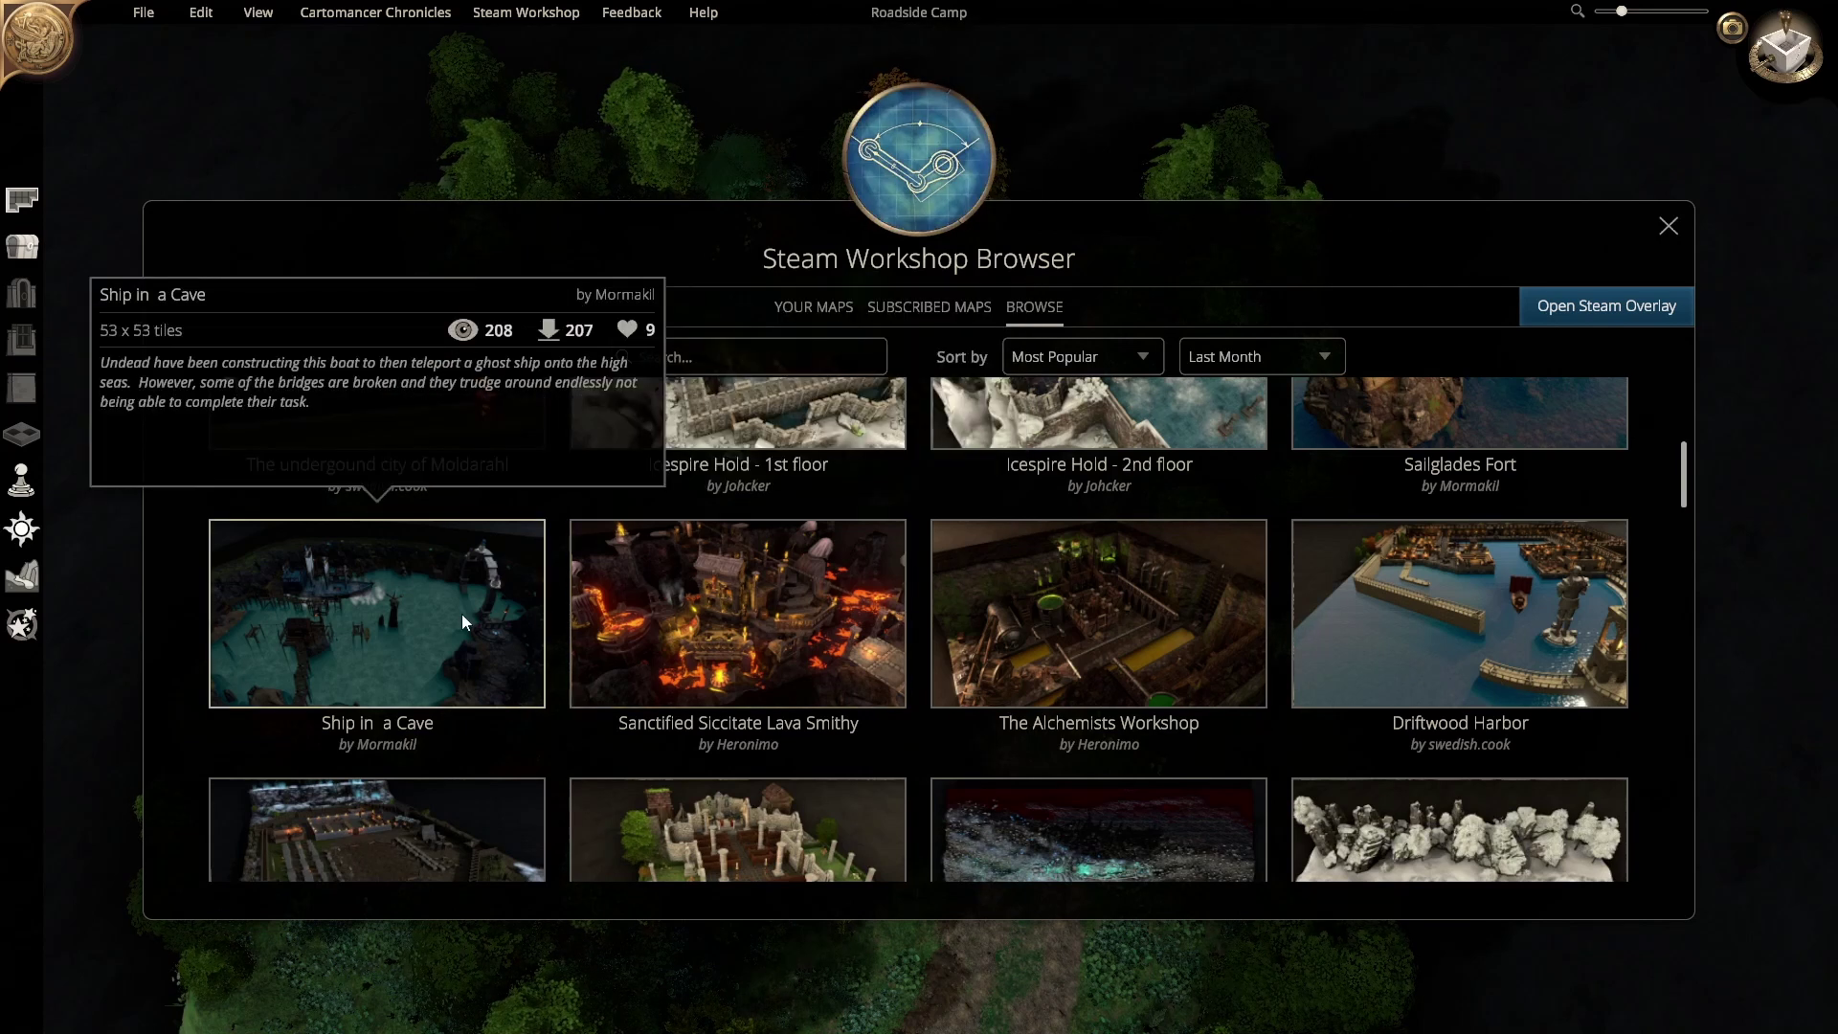
scroll(1509, 699, down, 2)
scroll(1465, 736, down, 1)
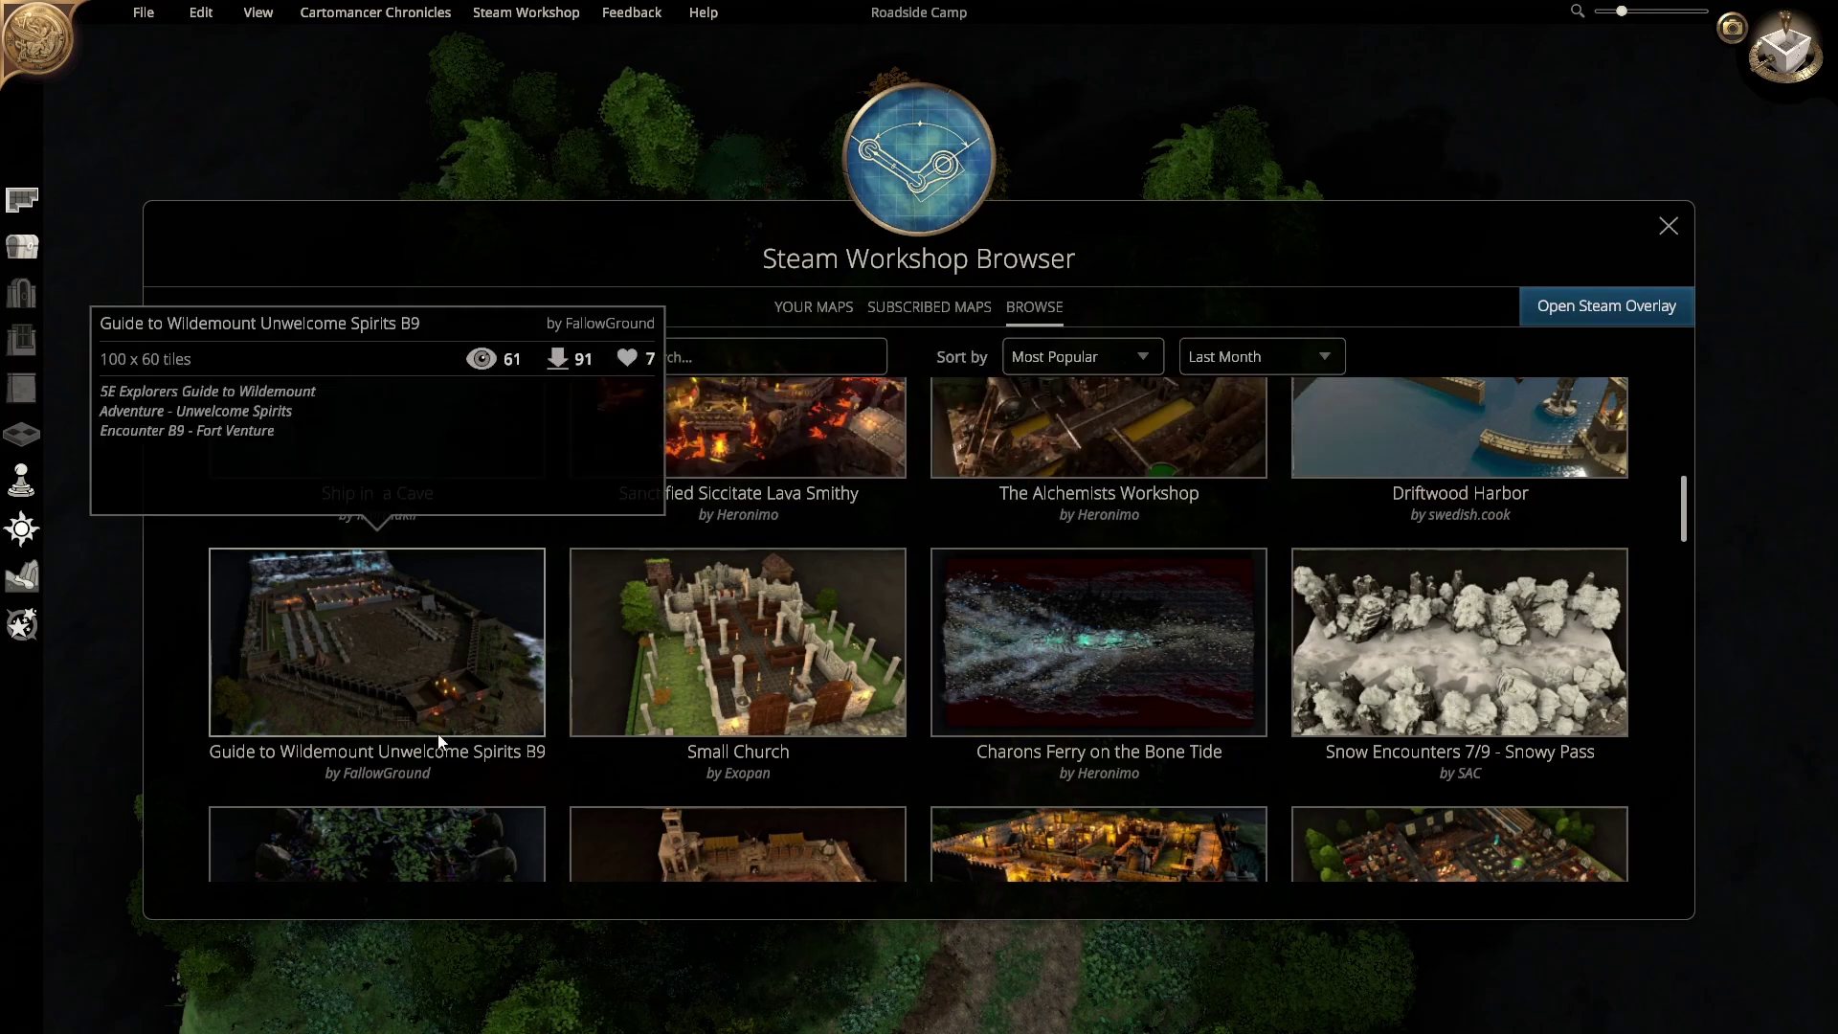
scroll(862, 663, down, 2)
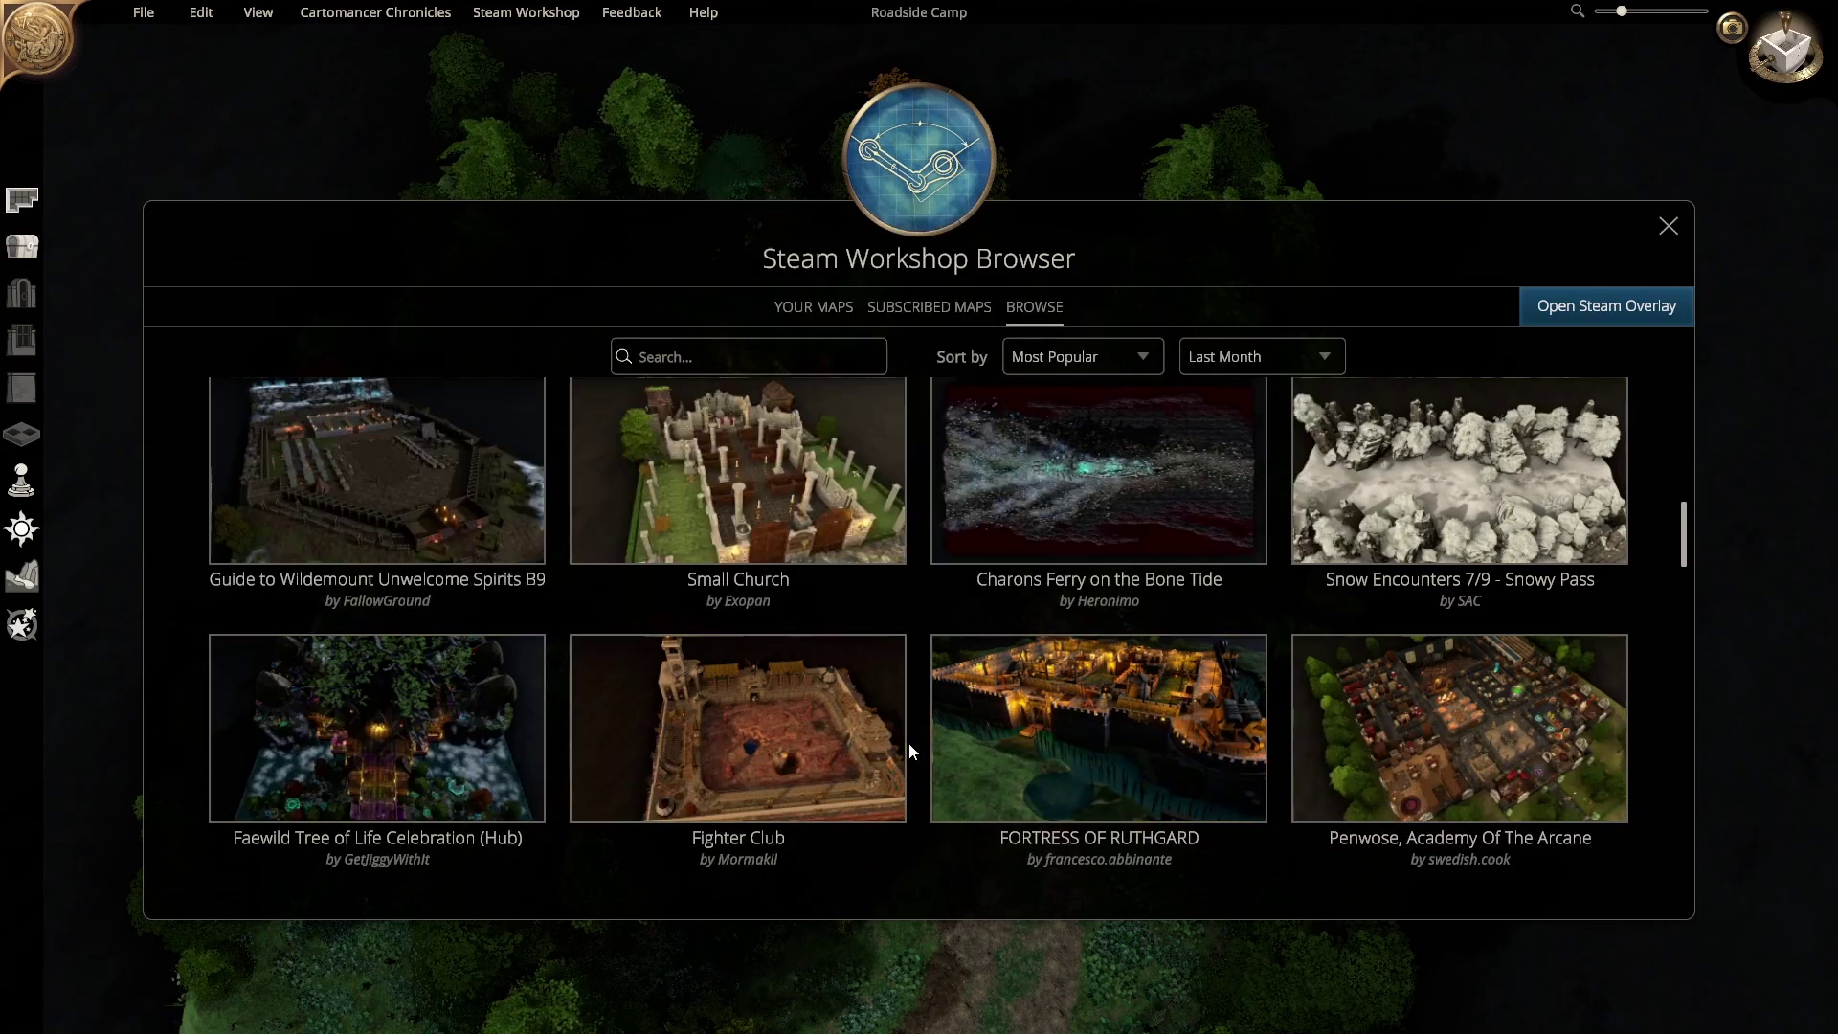
click(754, 717)
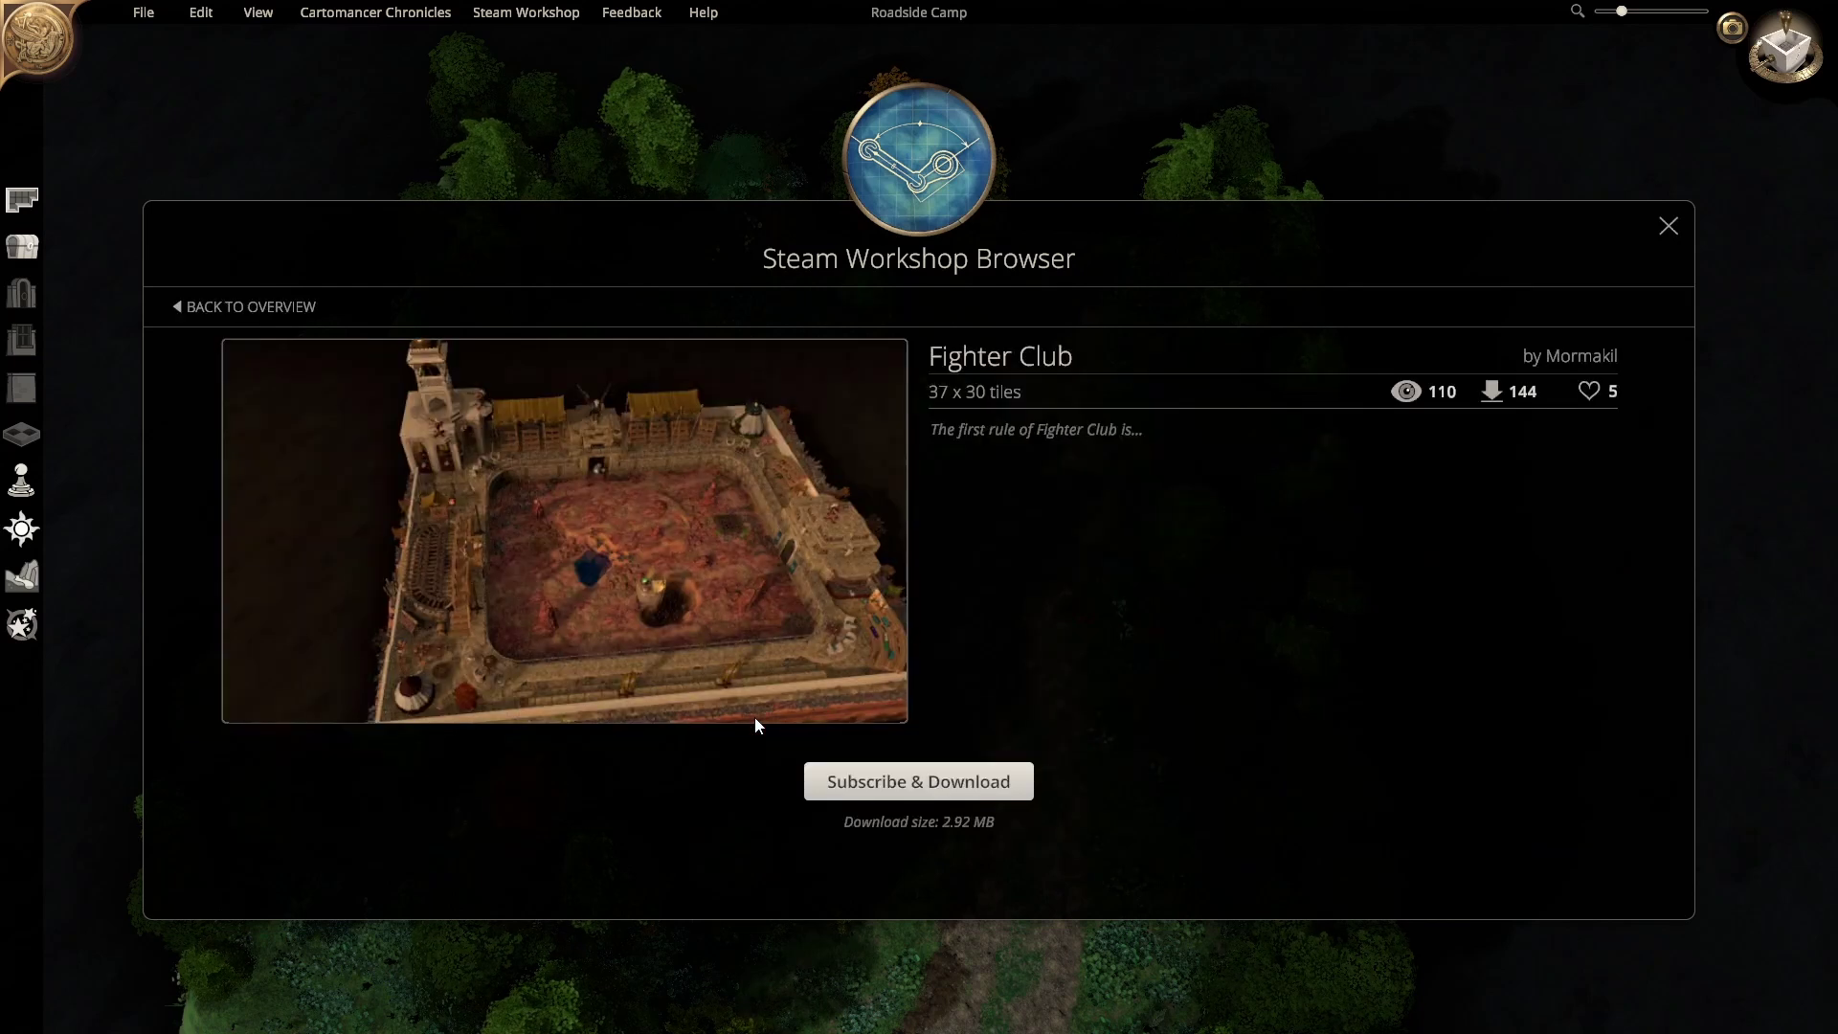
click(954, 781)
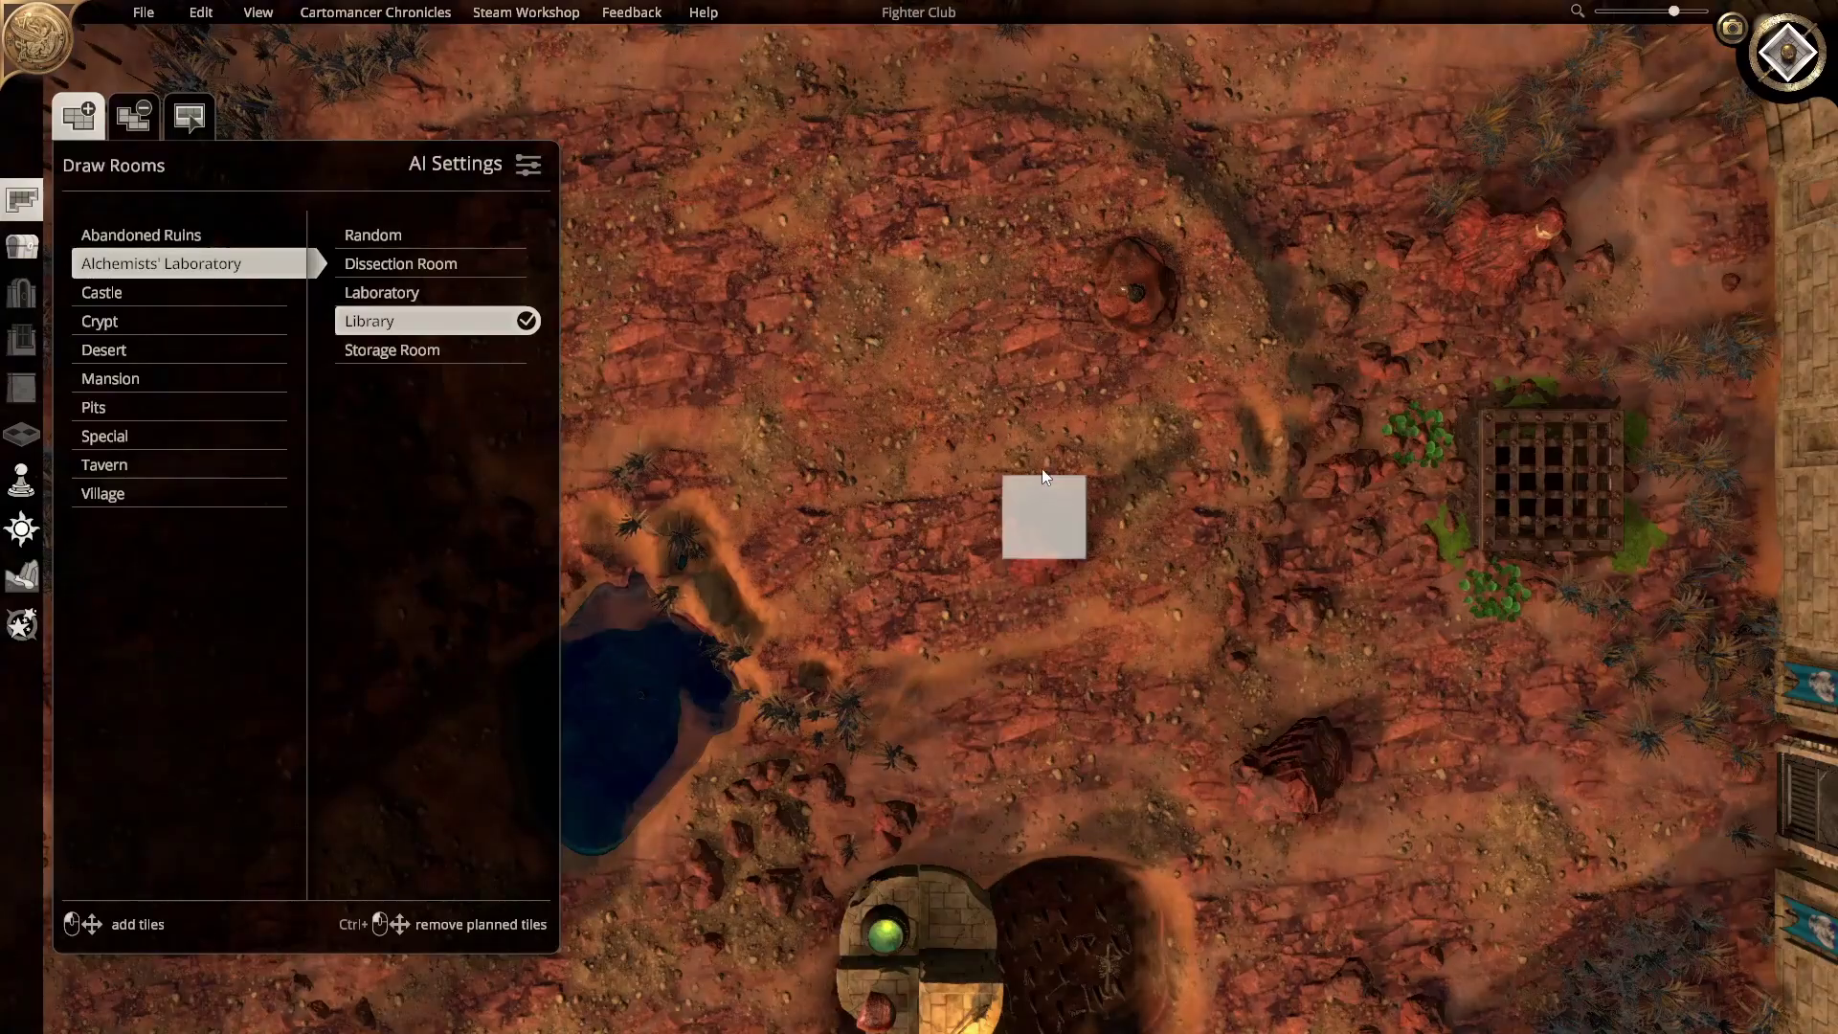
scroll(1042, 469, down, 3)
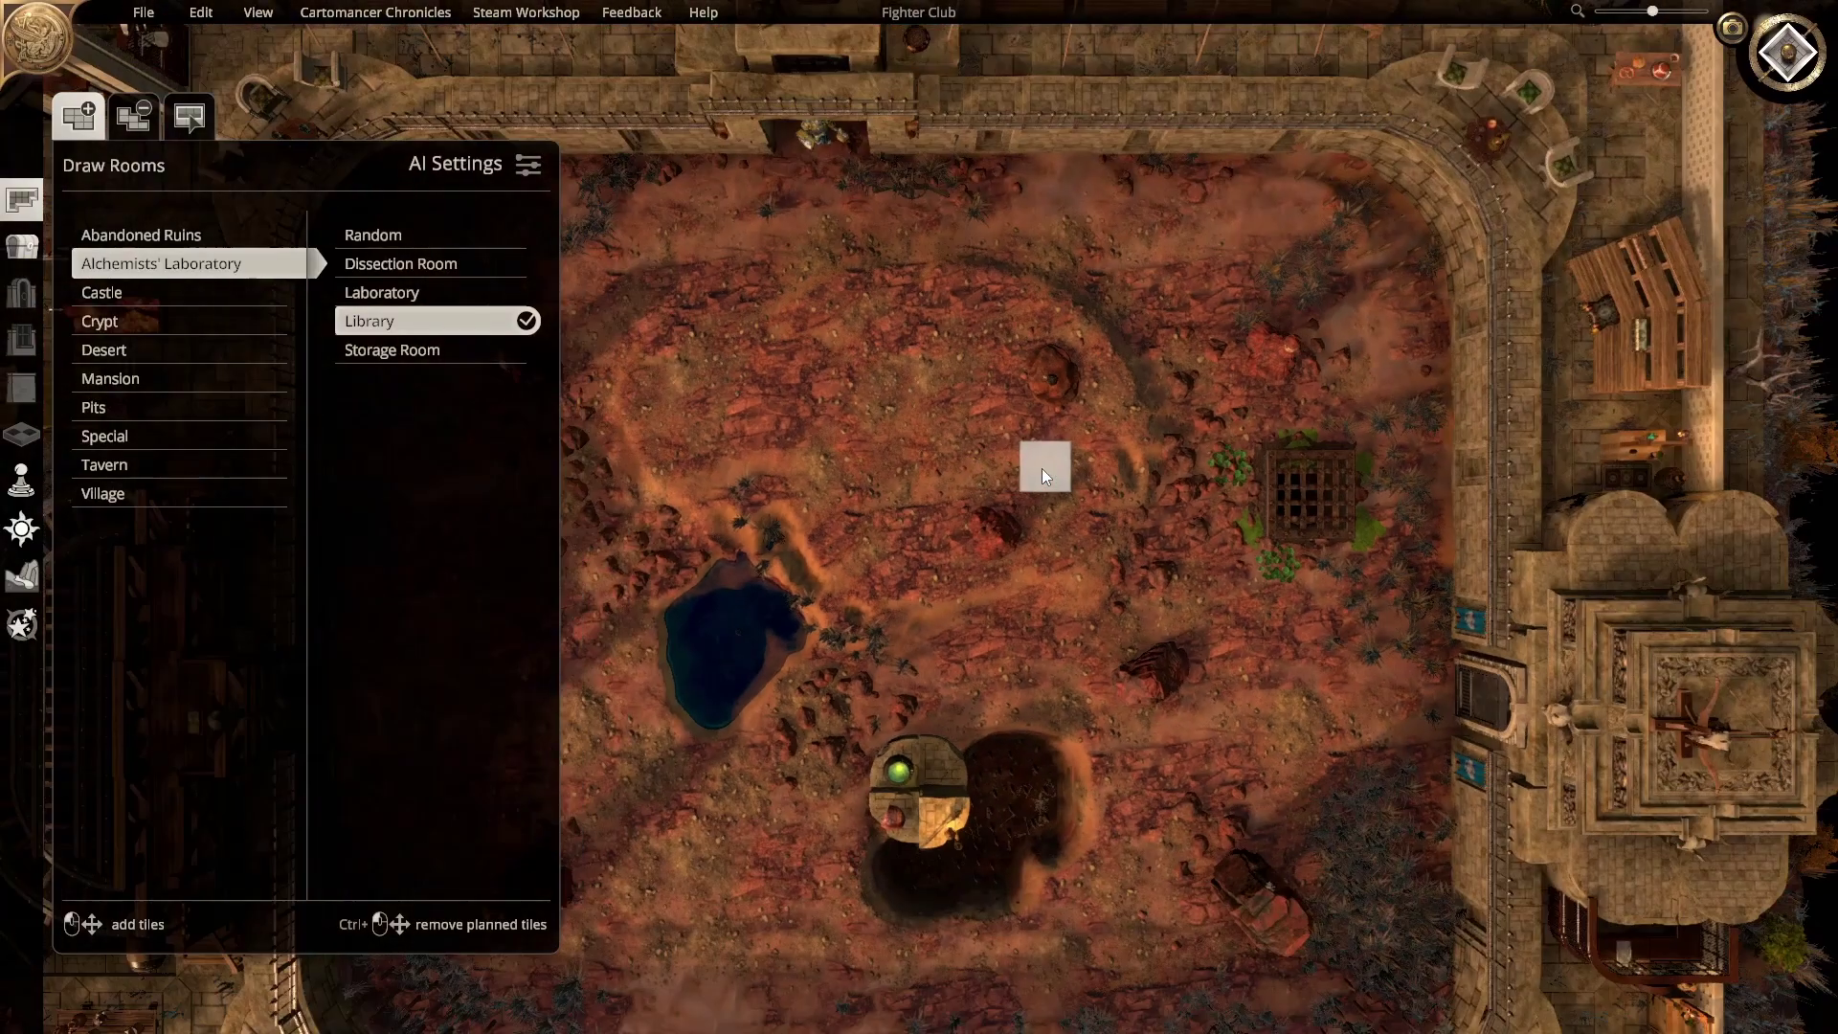
Step: Put away the room drawing options and examine the whole Fighter Club arena map from above
scroll(1042, 468, down, 1)
click(22, 199)
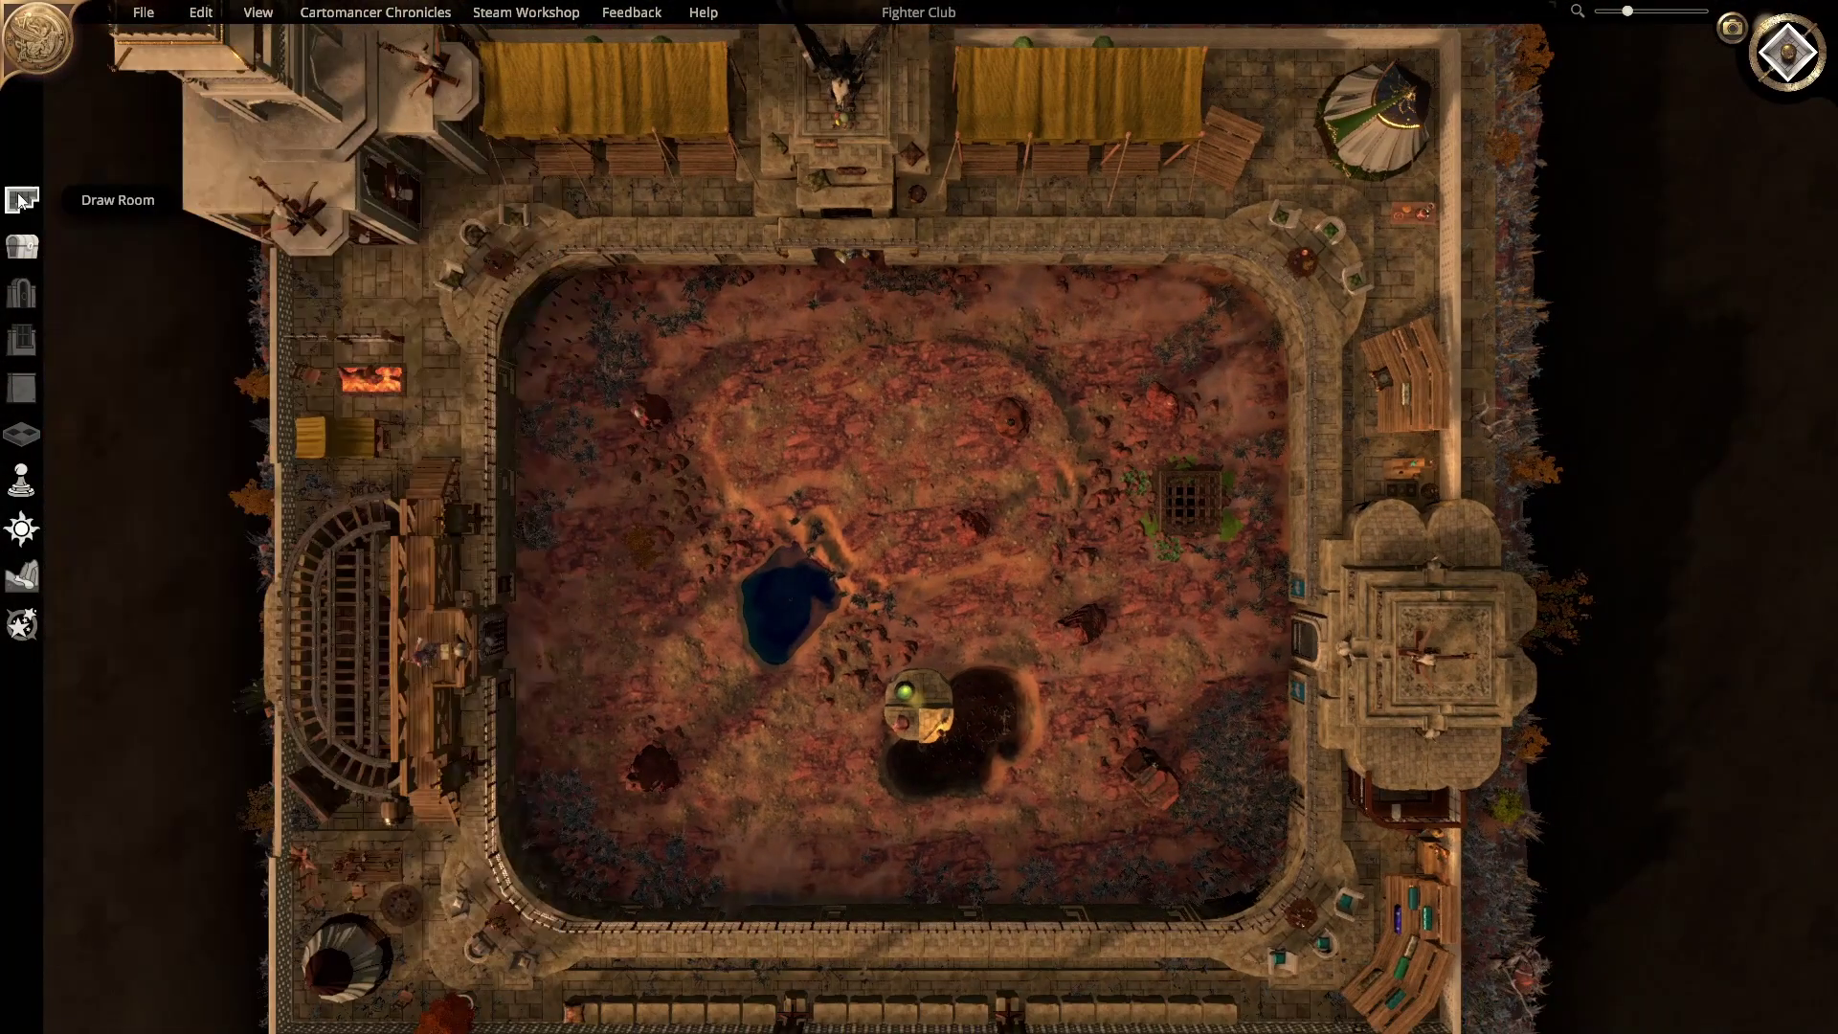
scroll(830, 445, down, 2)
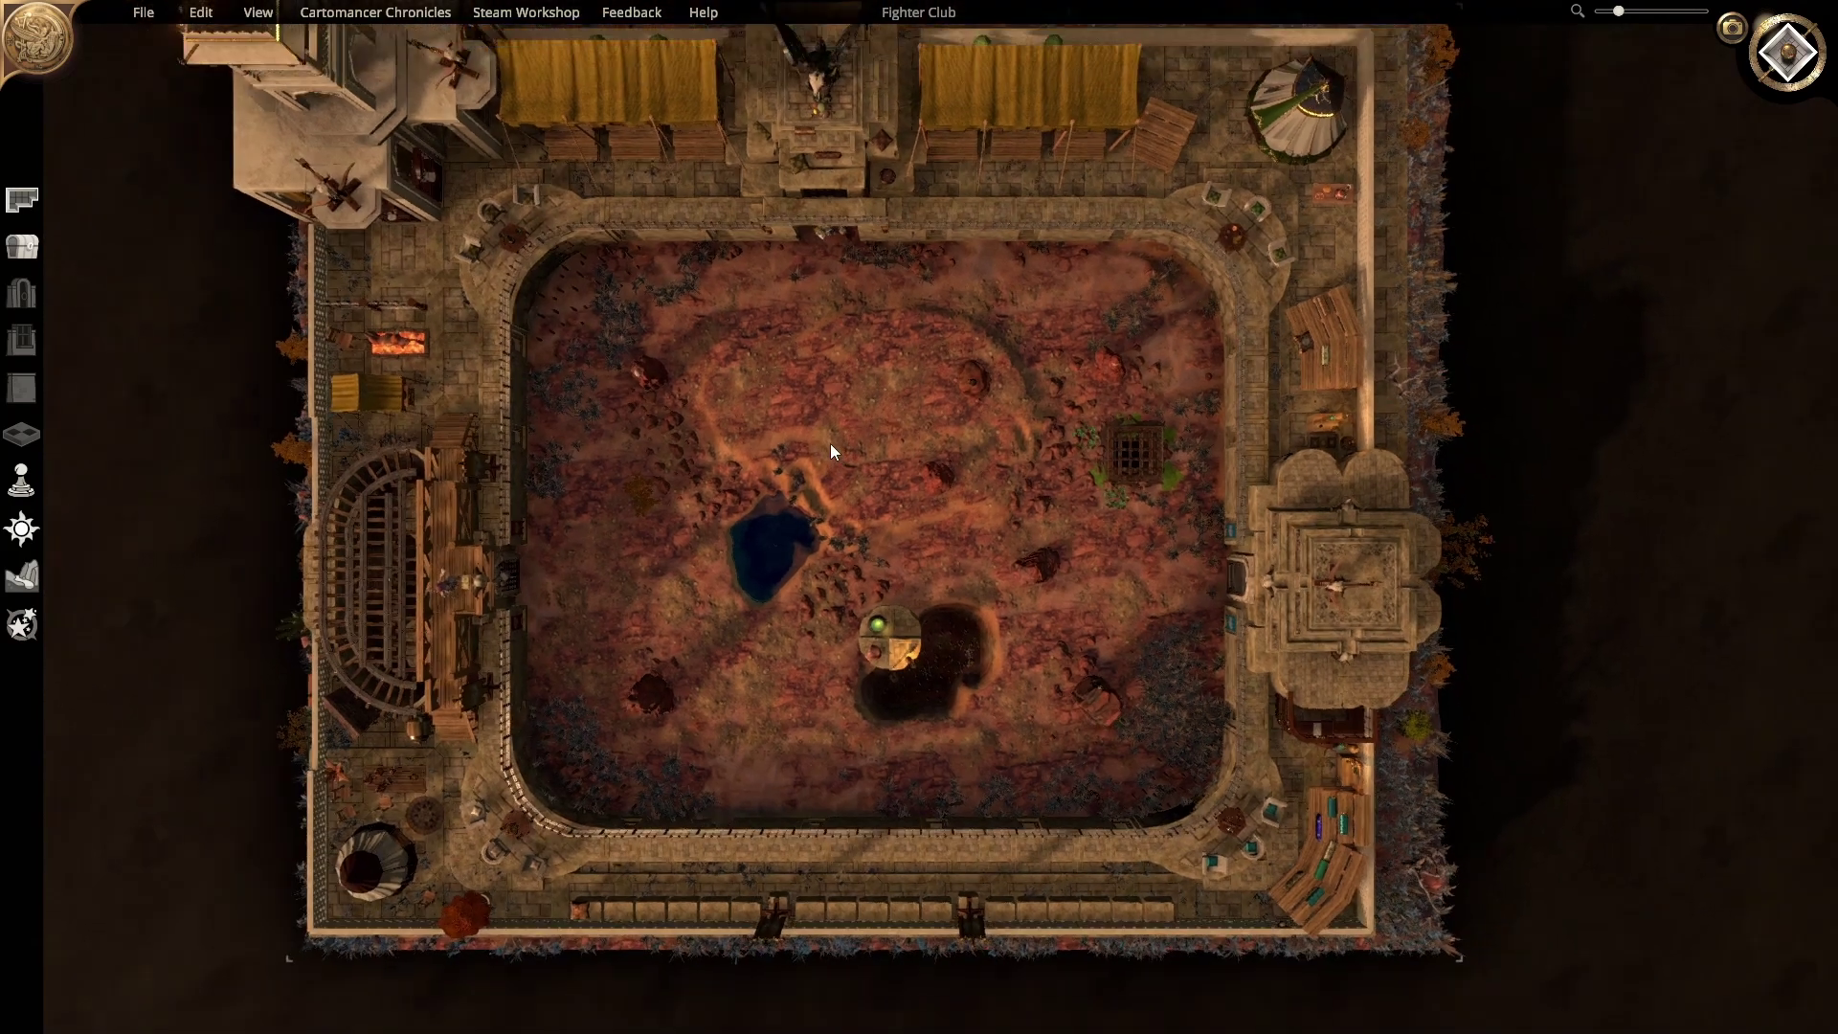
scroll(1001, 521, up, 2)
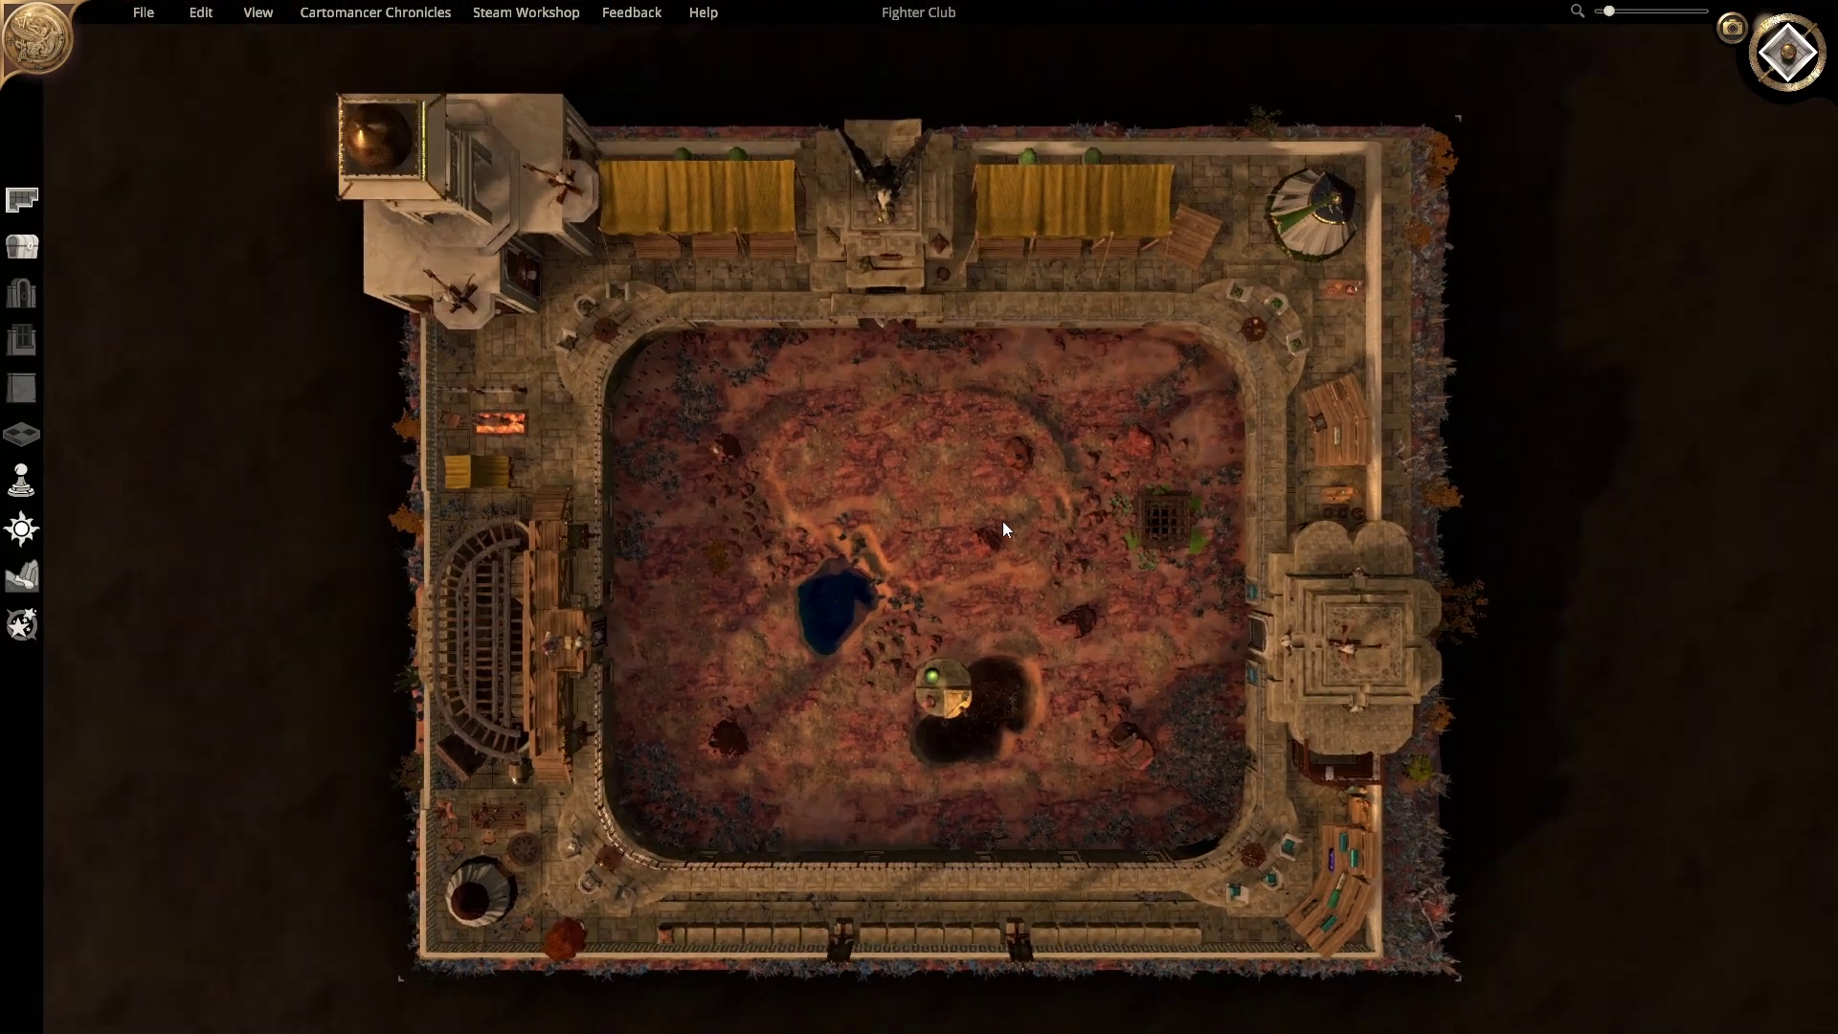
scroll(1128, 540, up, 3)
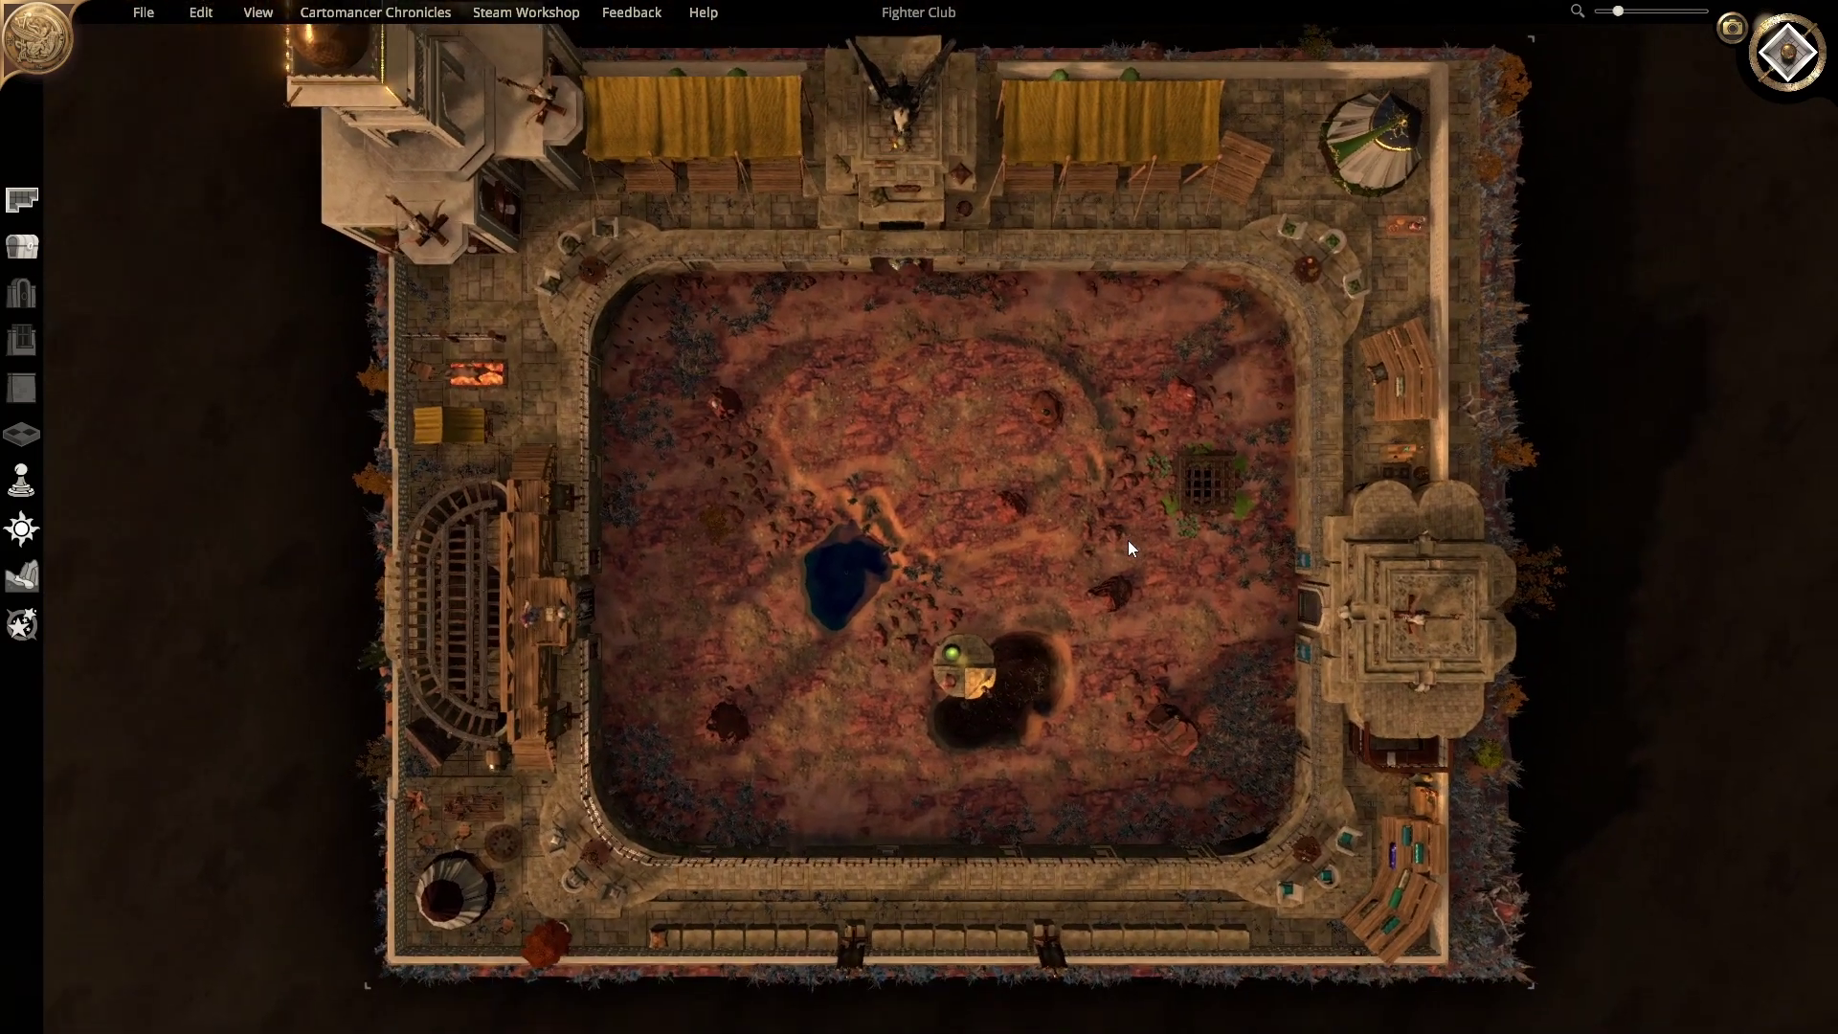
scroll(1128, 540, up, 2)
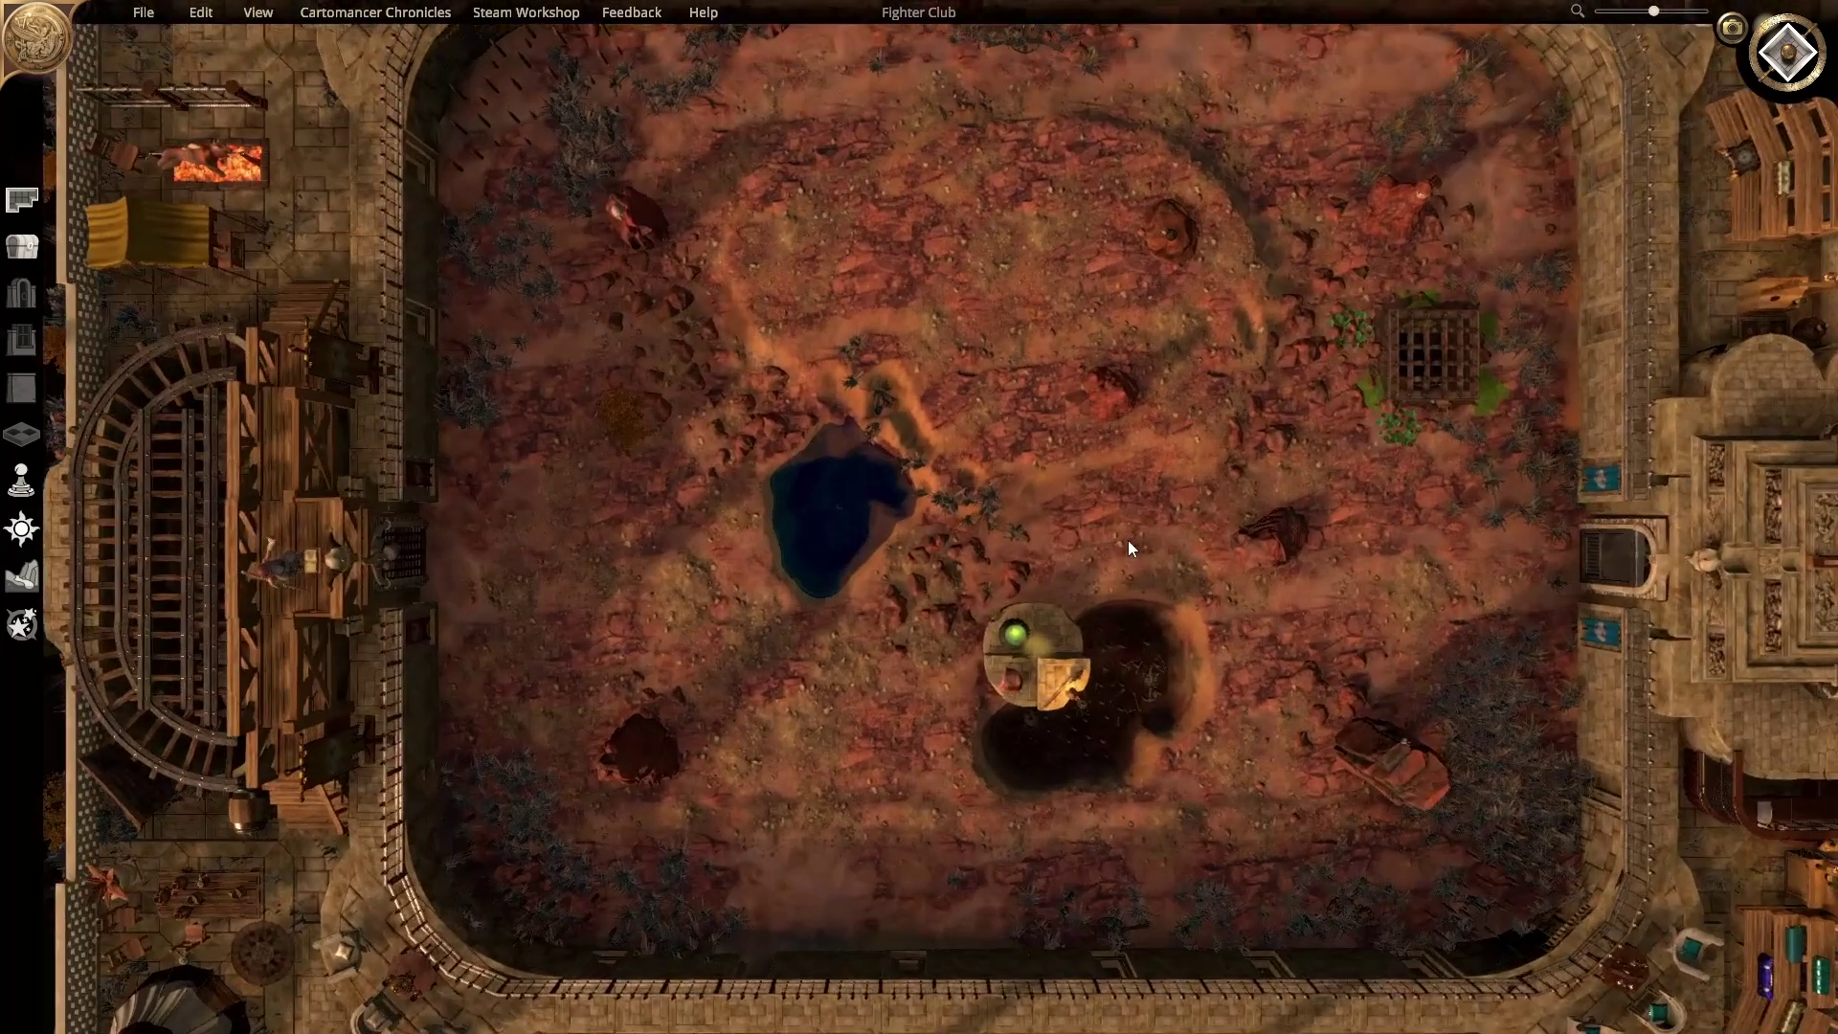
scroll(1128, 540, up, 1)
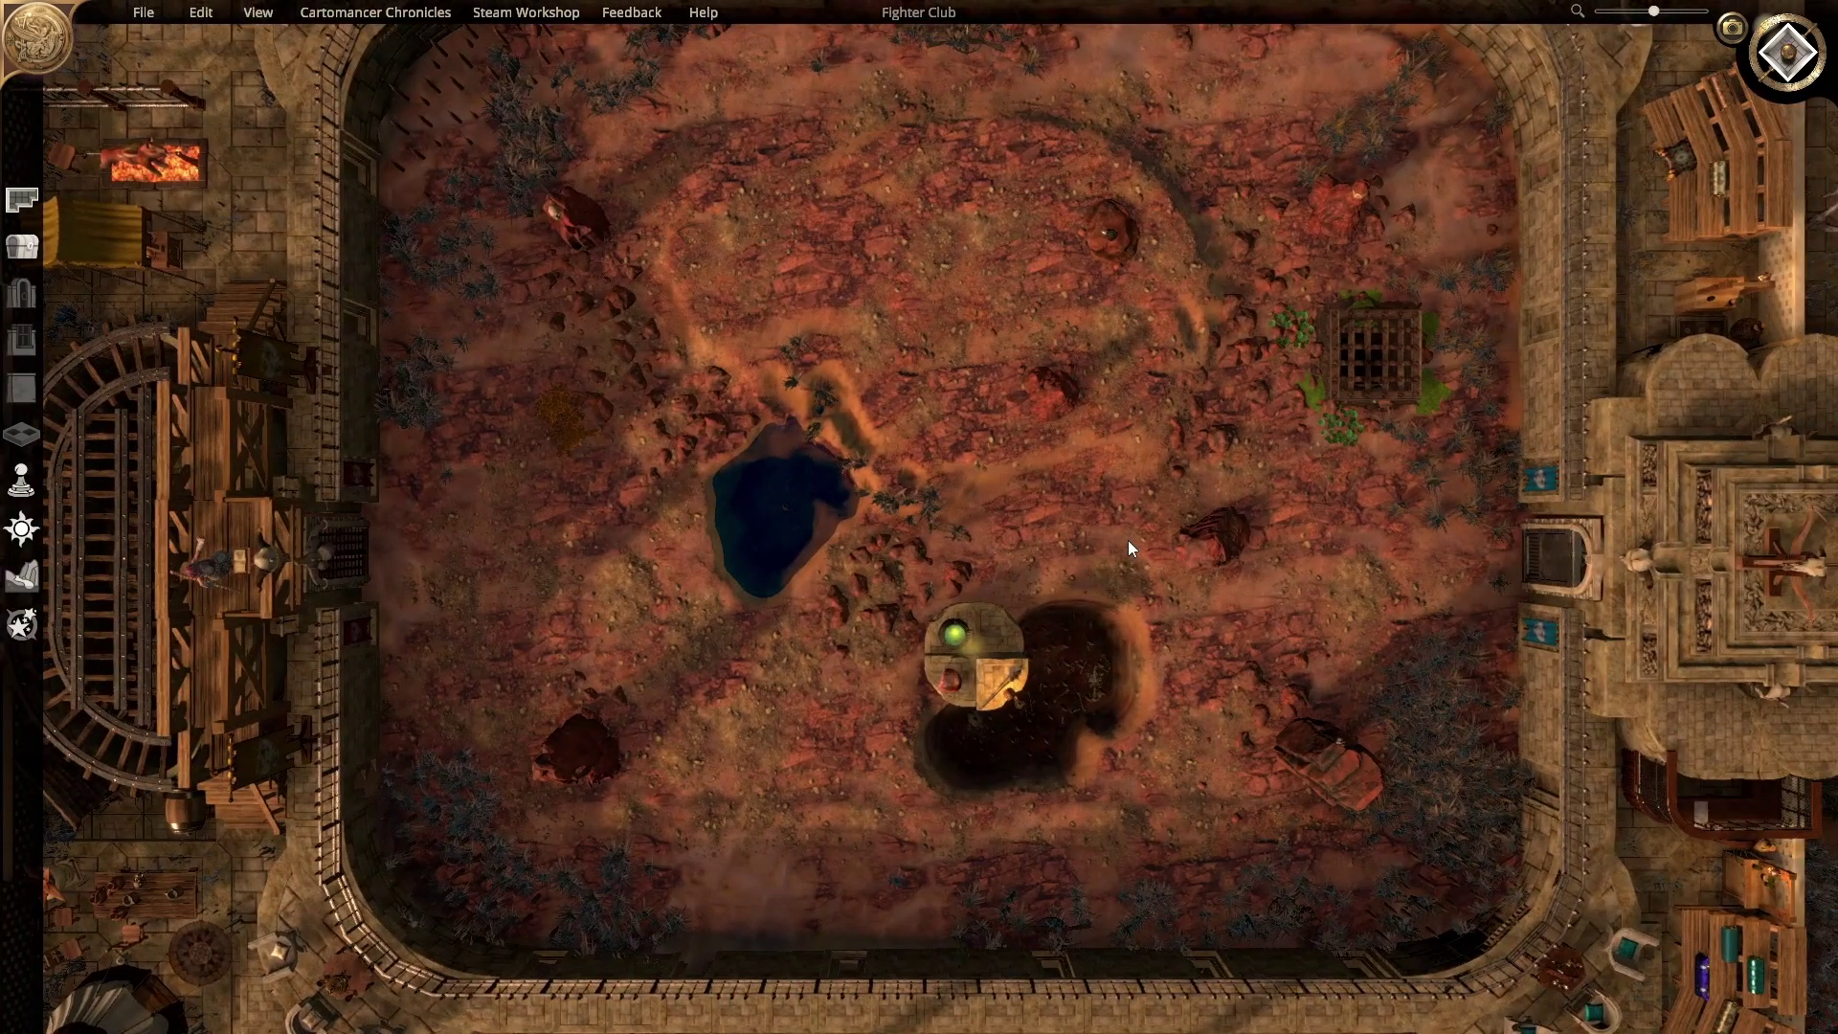
scroll(1128, 540, down, 3)
scroll(1128, 540, down, 2)
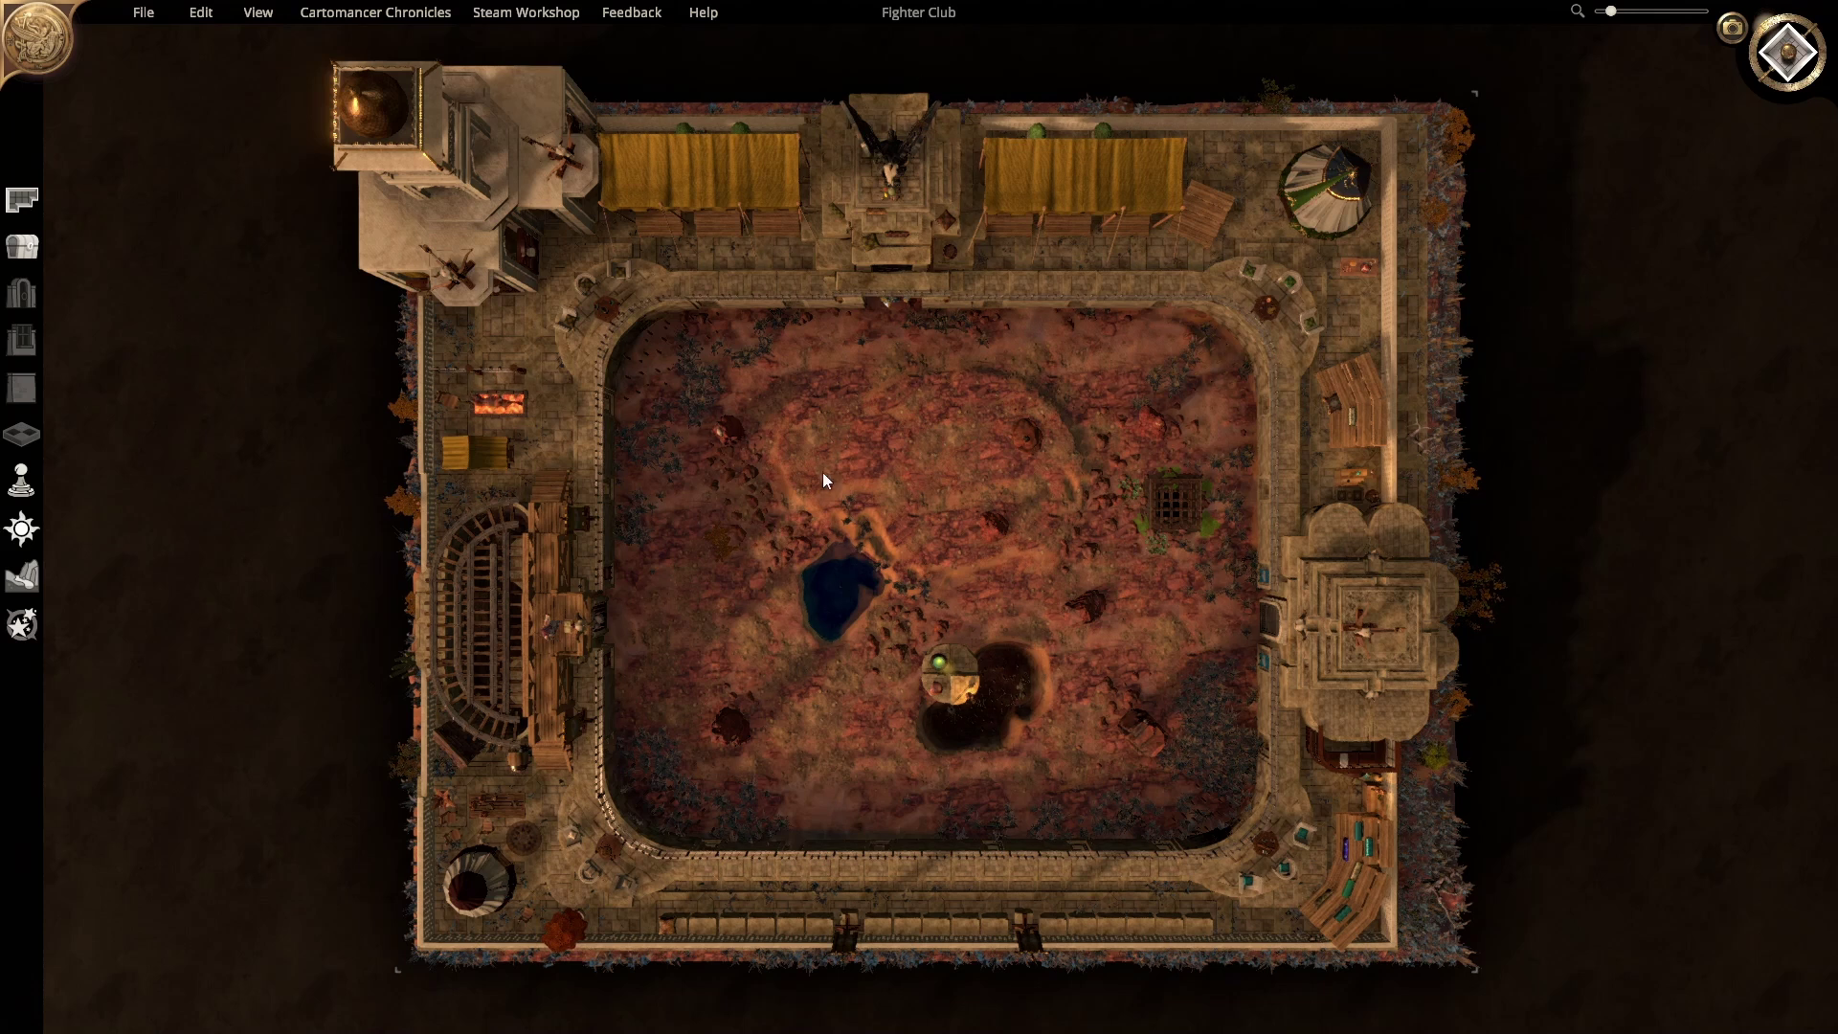
scroll(687, 474, up, 3)
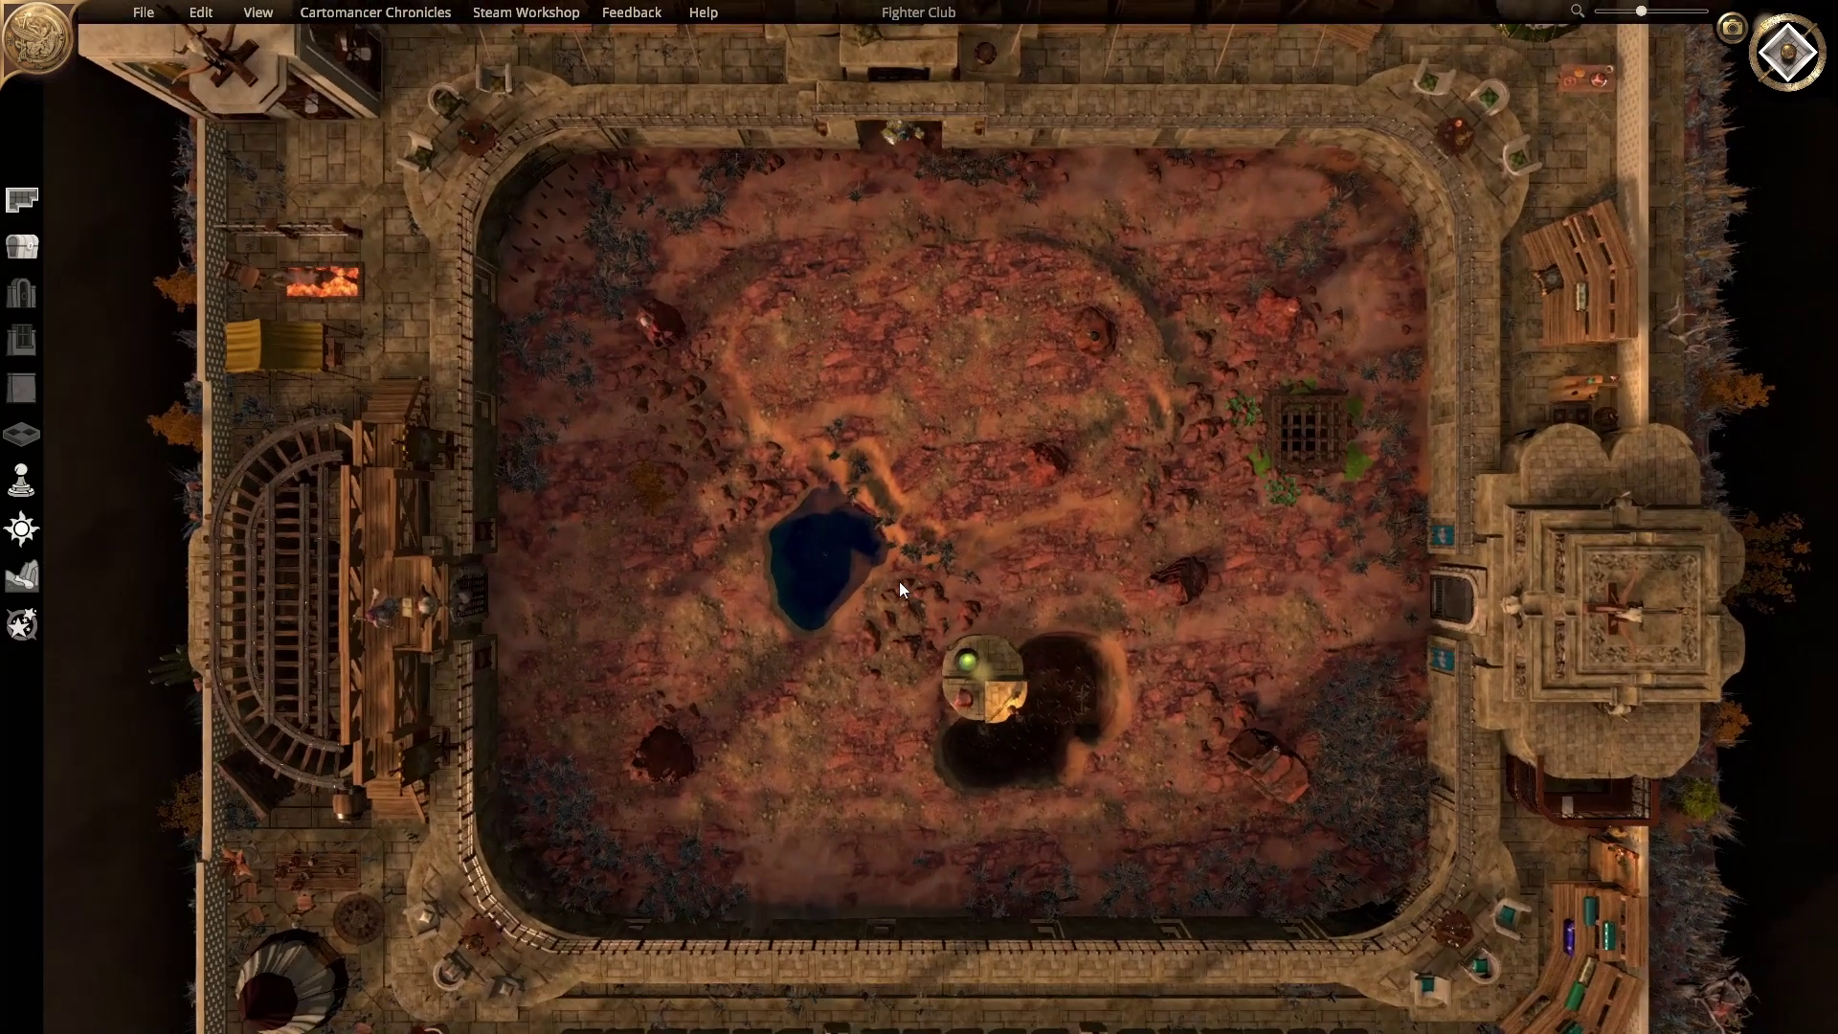
key(d)
Step: Take the glowing green orb and the small object beside it off the round stone table, and put the orb back
click(943, 665)
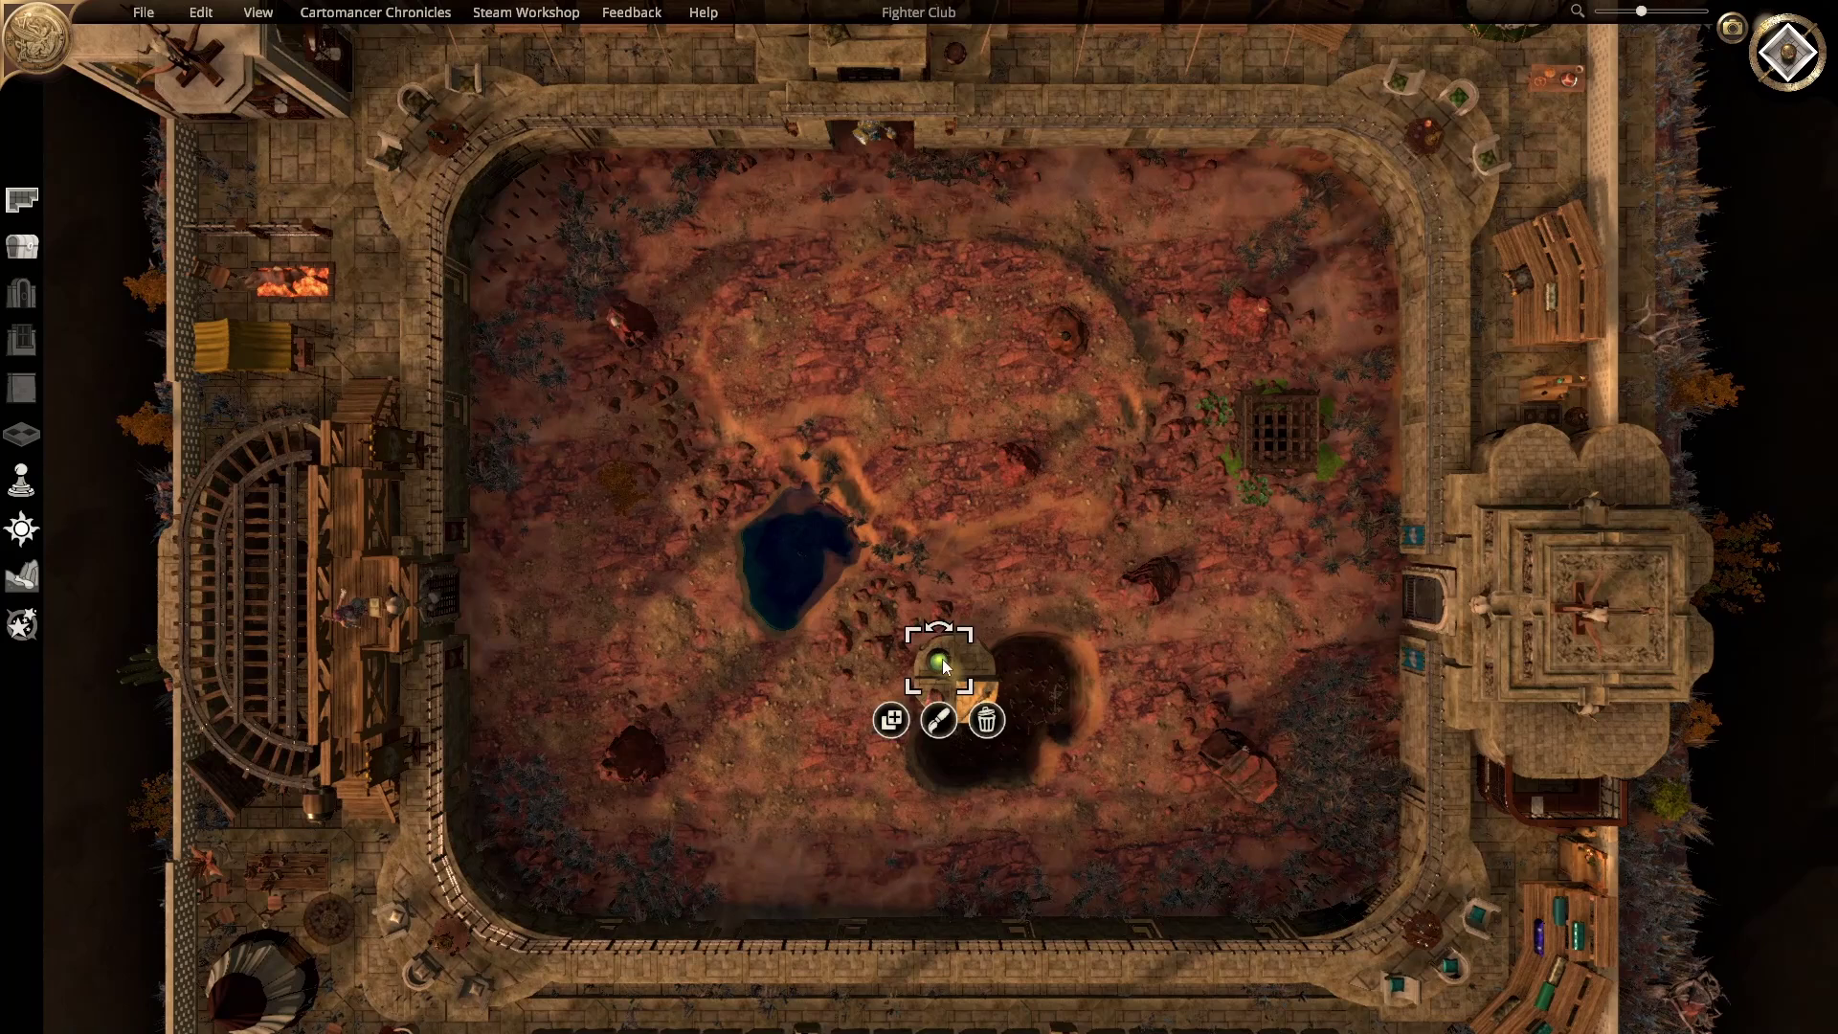
drag(940, 665, 1016, 502)
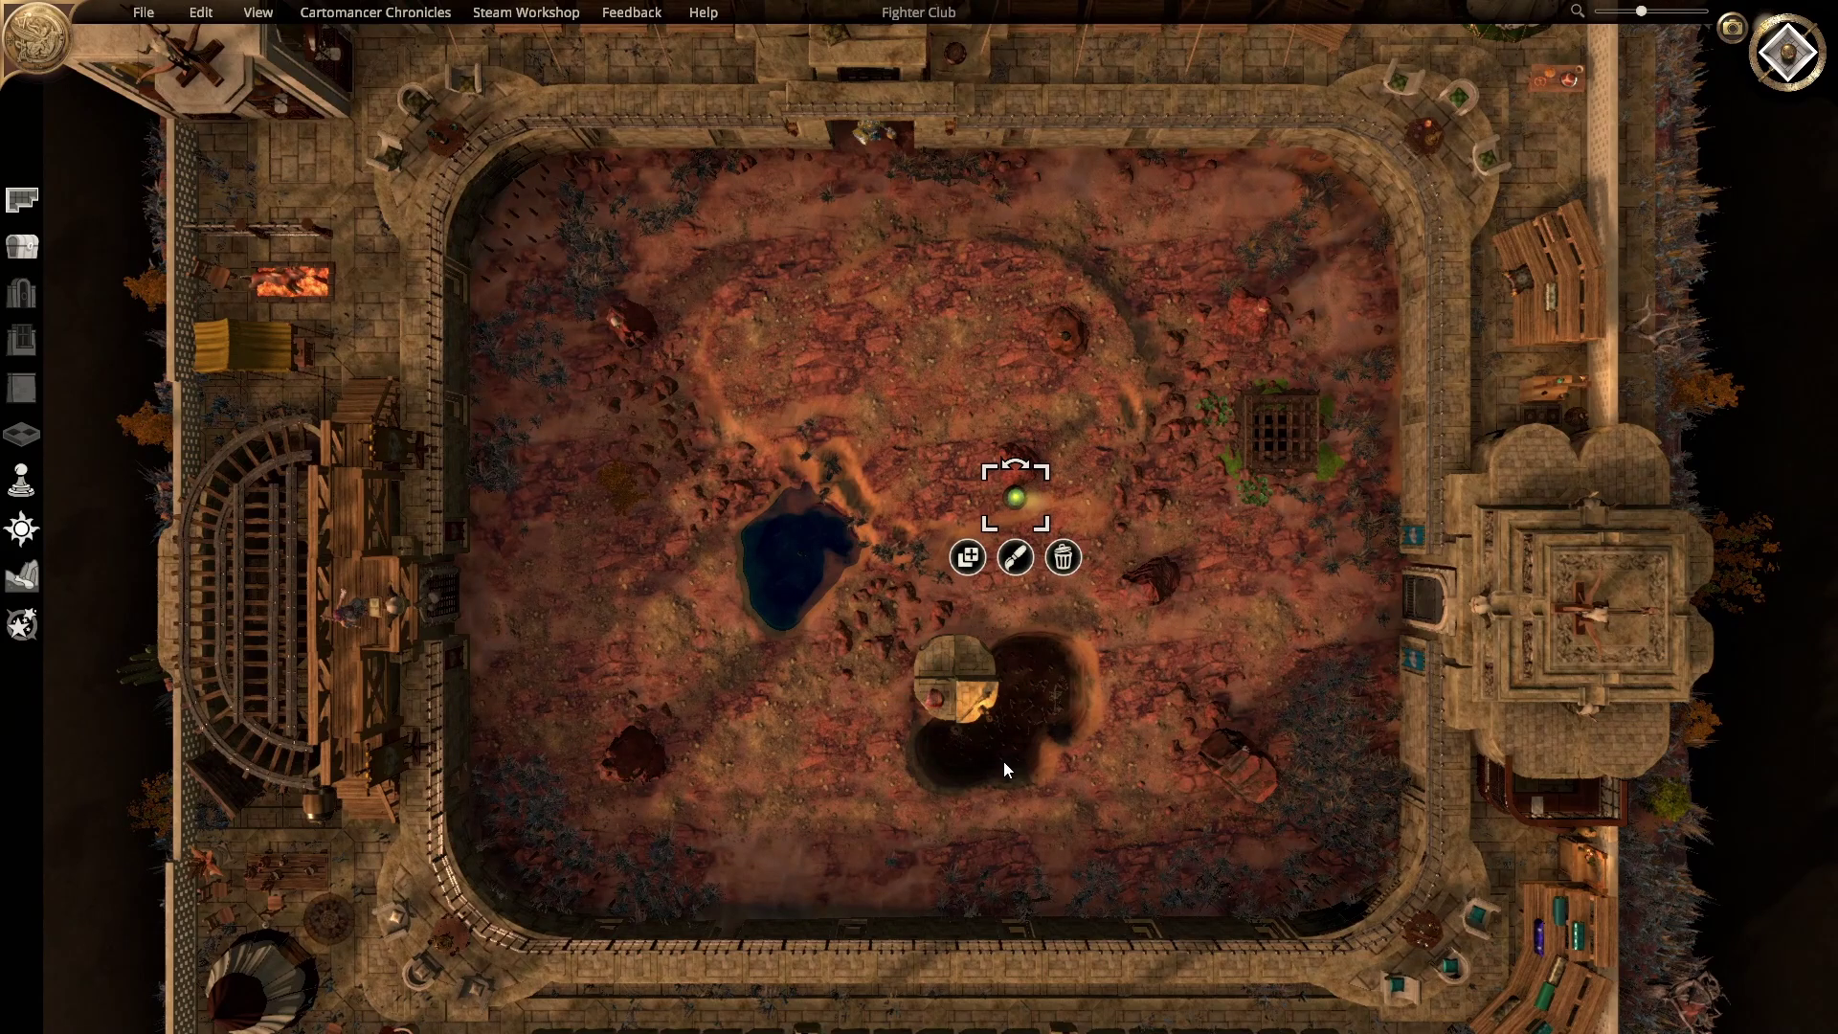
click(927, 695)
drag(929, 695, 768, 710)
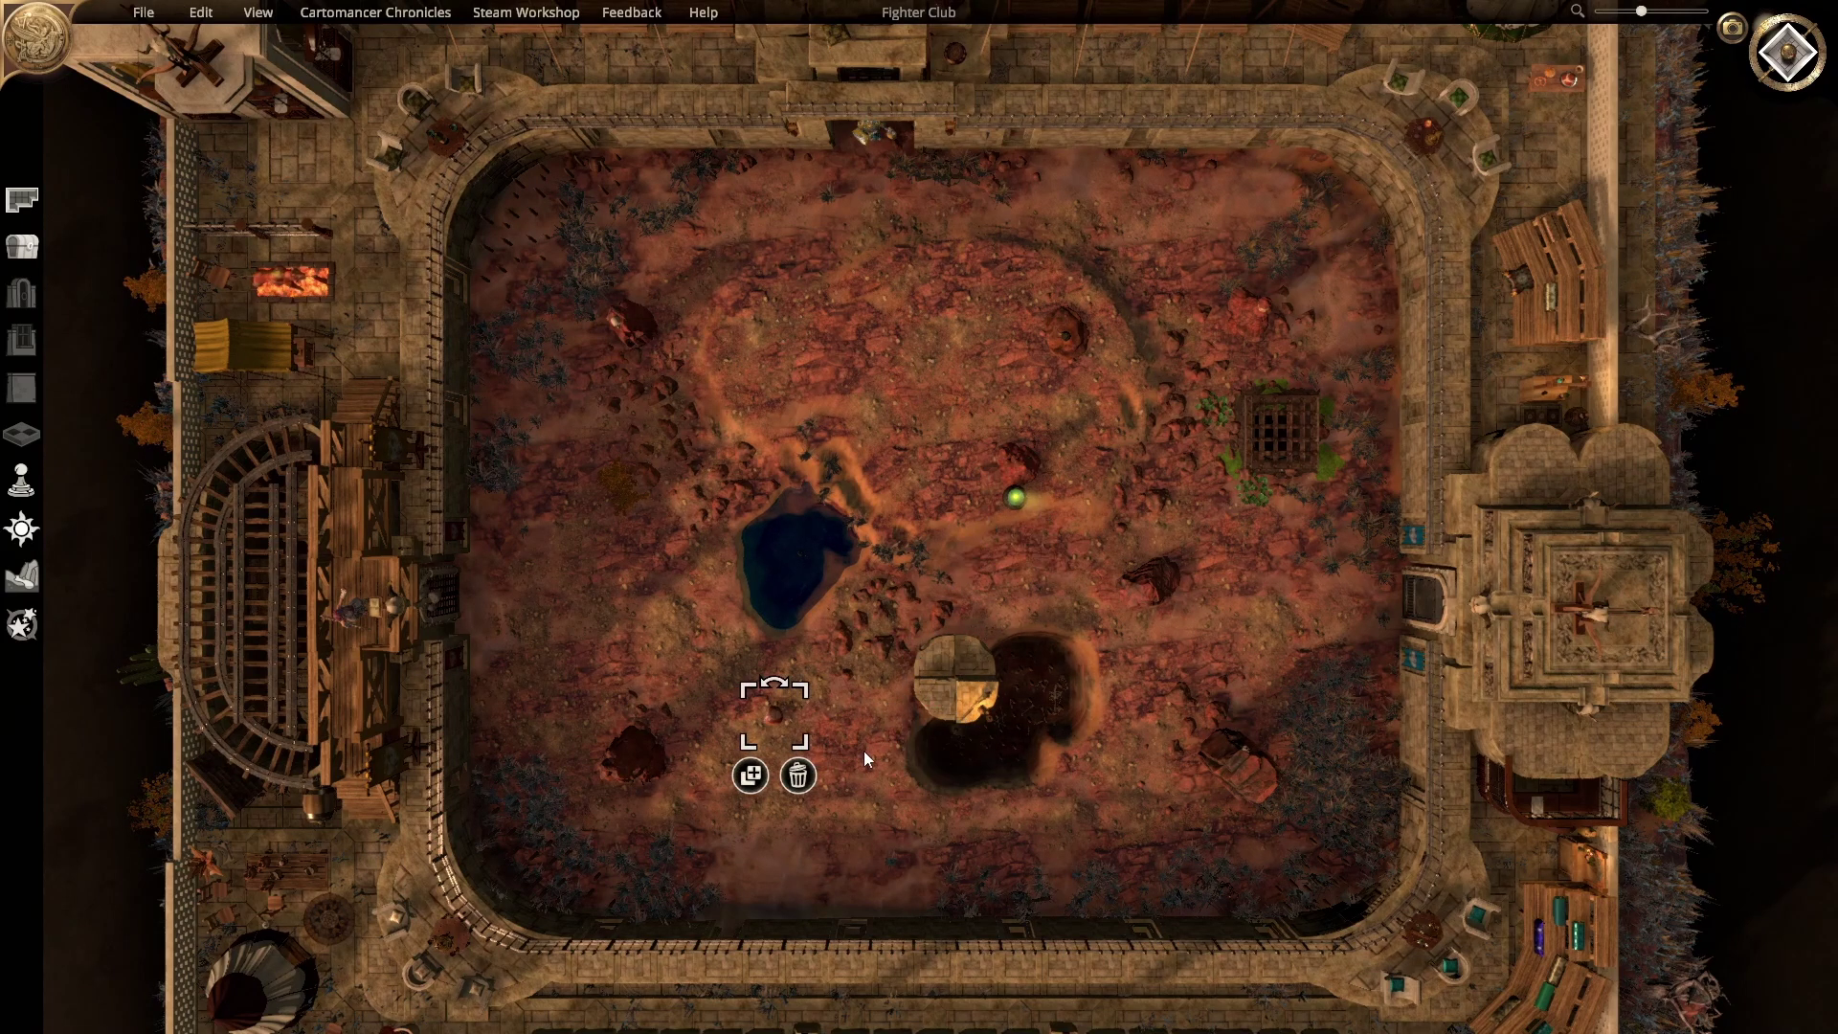
click(1007, 494)
drag(1013, 497, 936, 660)
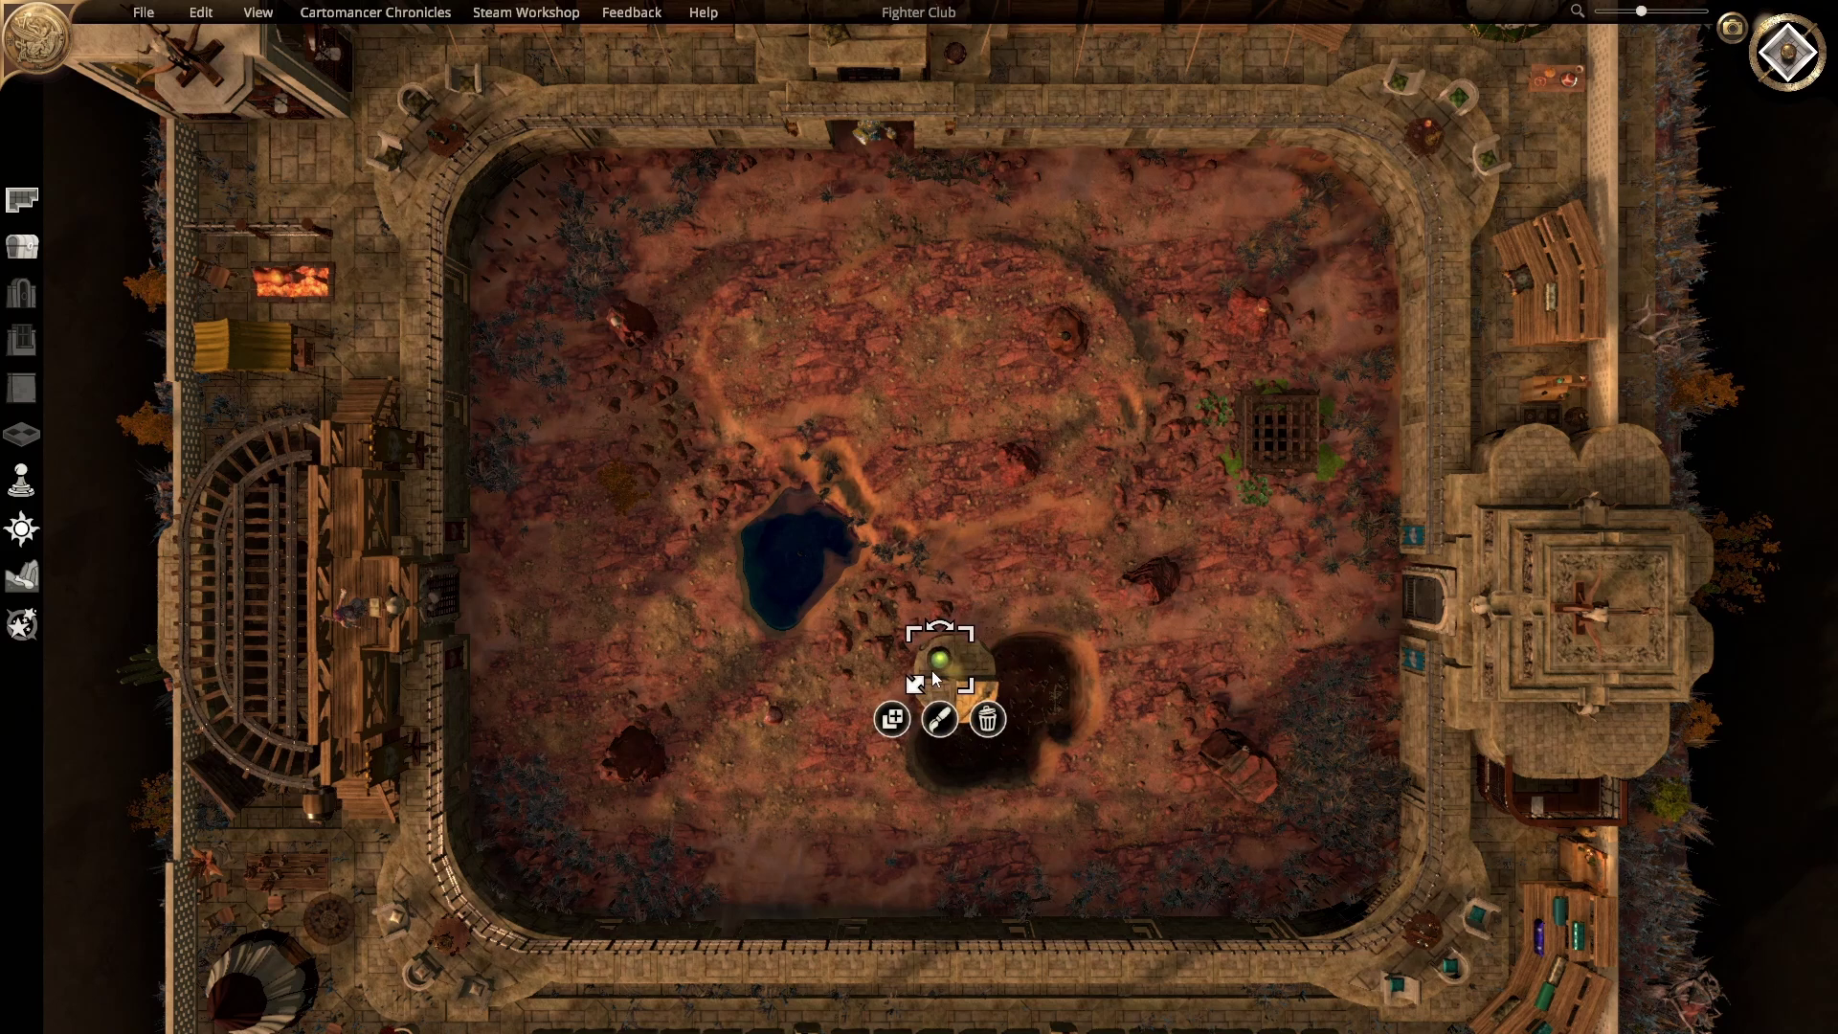
Step: Recolour the glowing green orb on the round stone table to red
click(940, 719)
mouse_move(952, 780)
mouse_down()
mouse_move(851, 780)
mouse_move(1014, 795)
mouse_move(883, 777)
mouse_move(978, 780)
mouse_up()
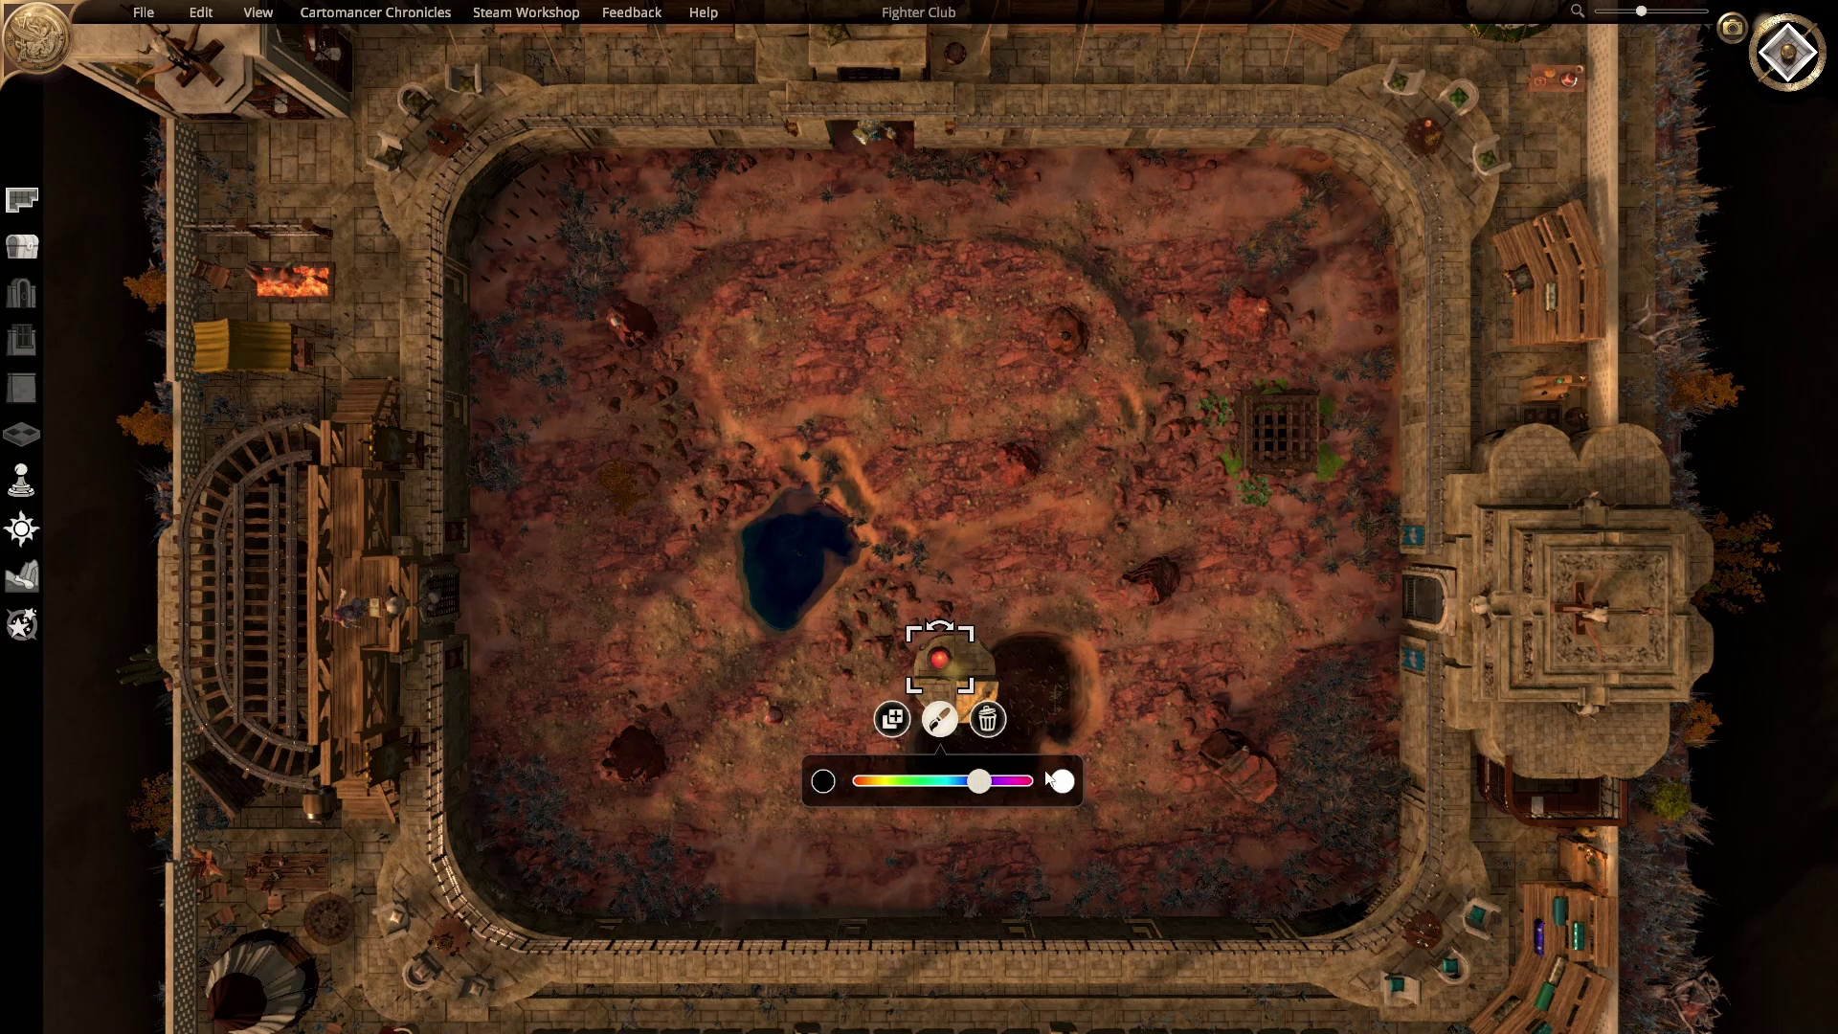
click(789, 733)
Step: Move the small object from the arena floor back onto the round stone table, beneath the orb
click(773, 715)
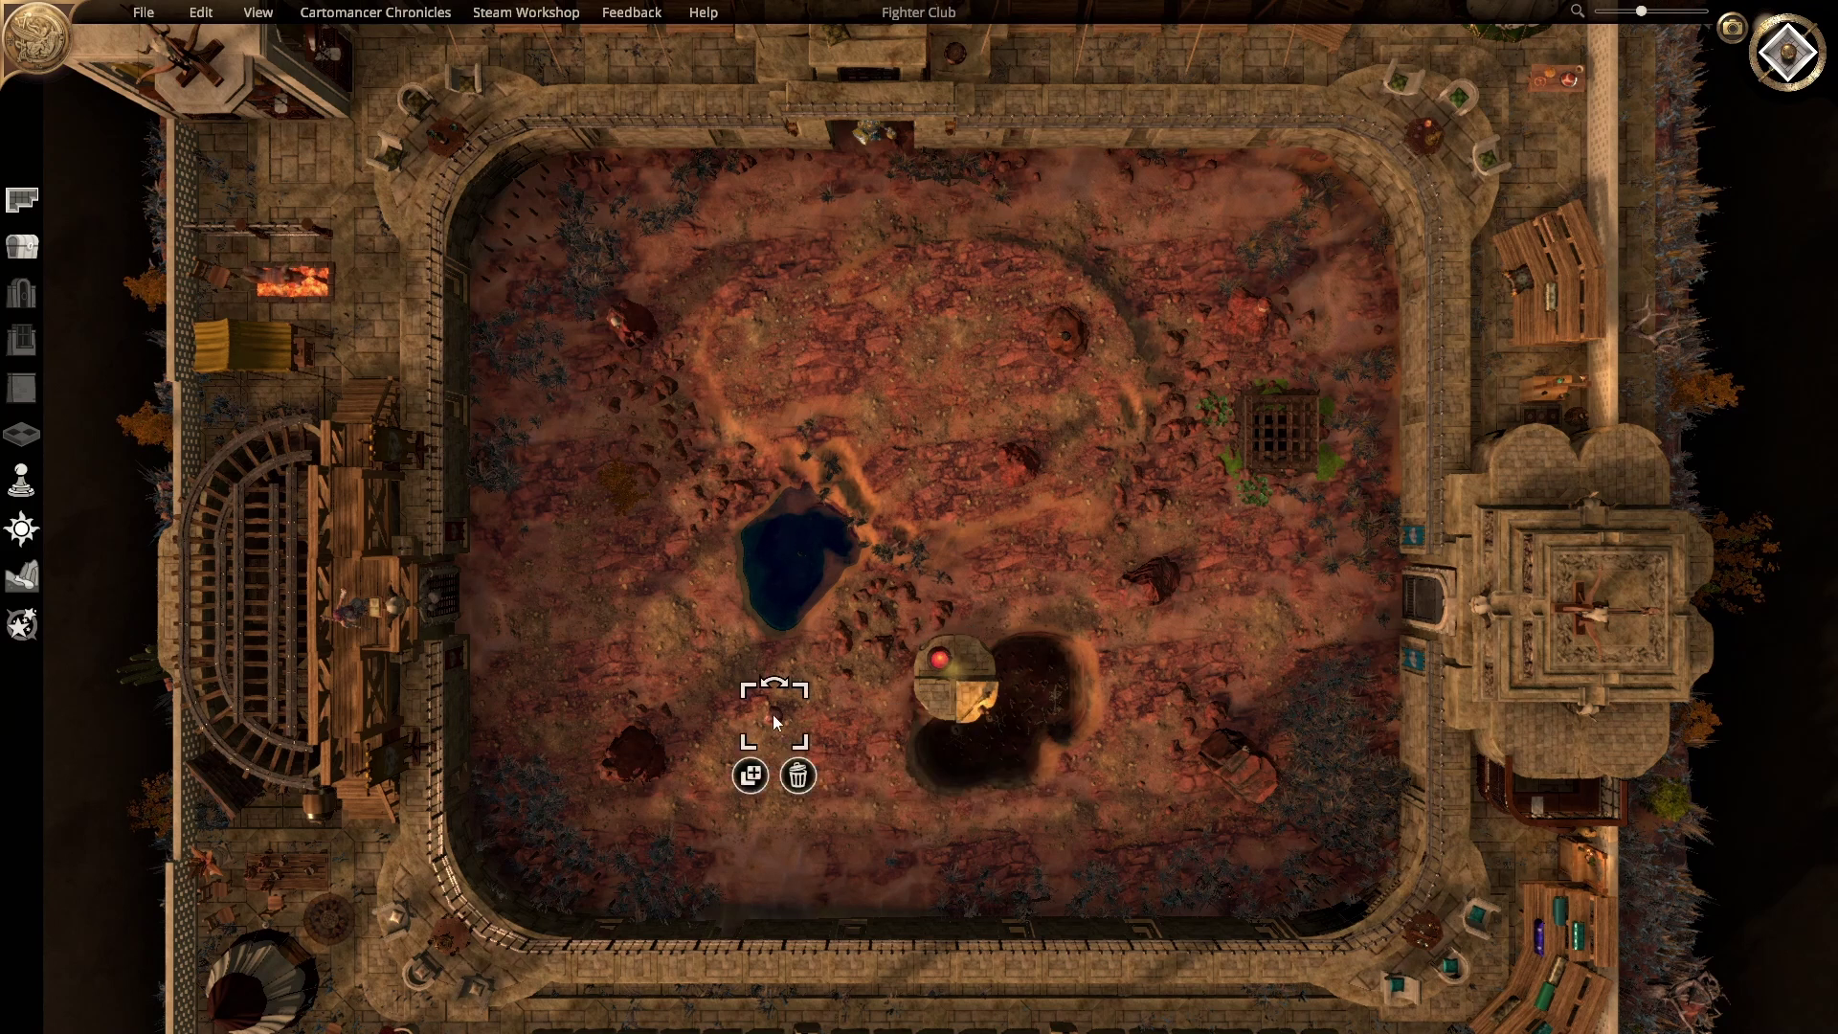
drag(773, 714, 983, 705)
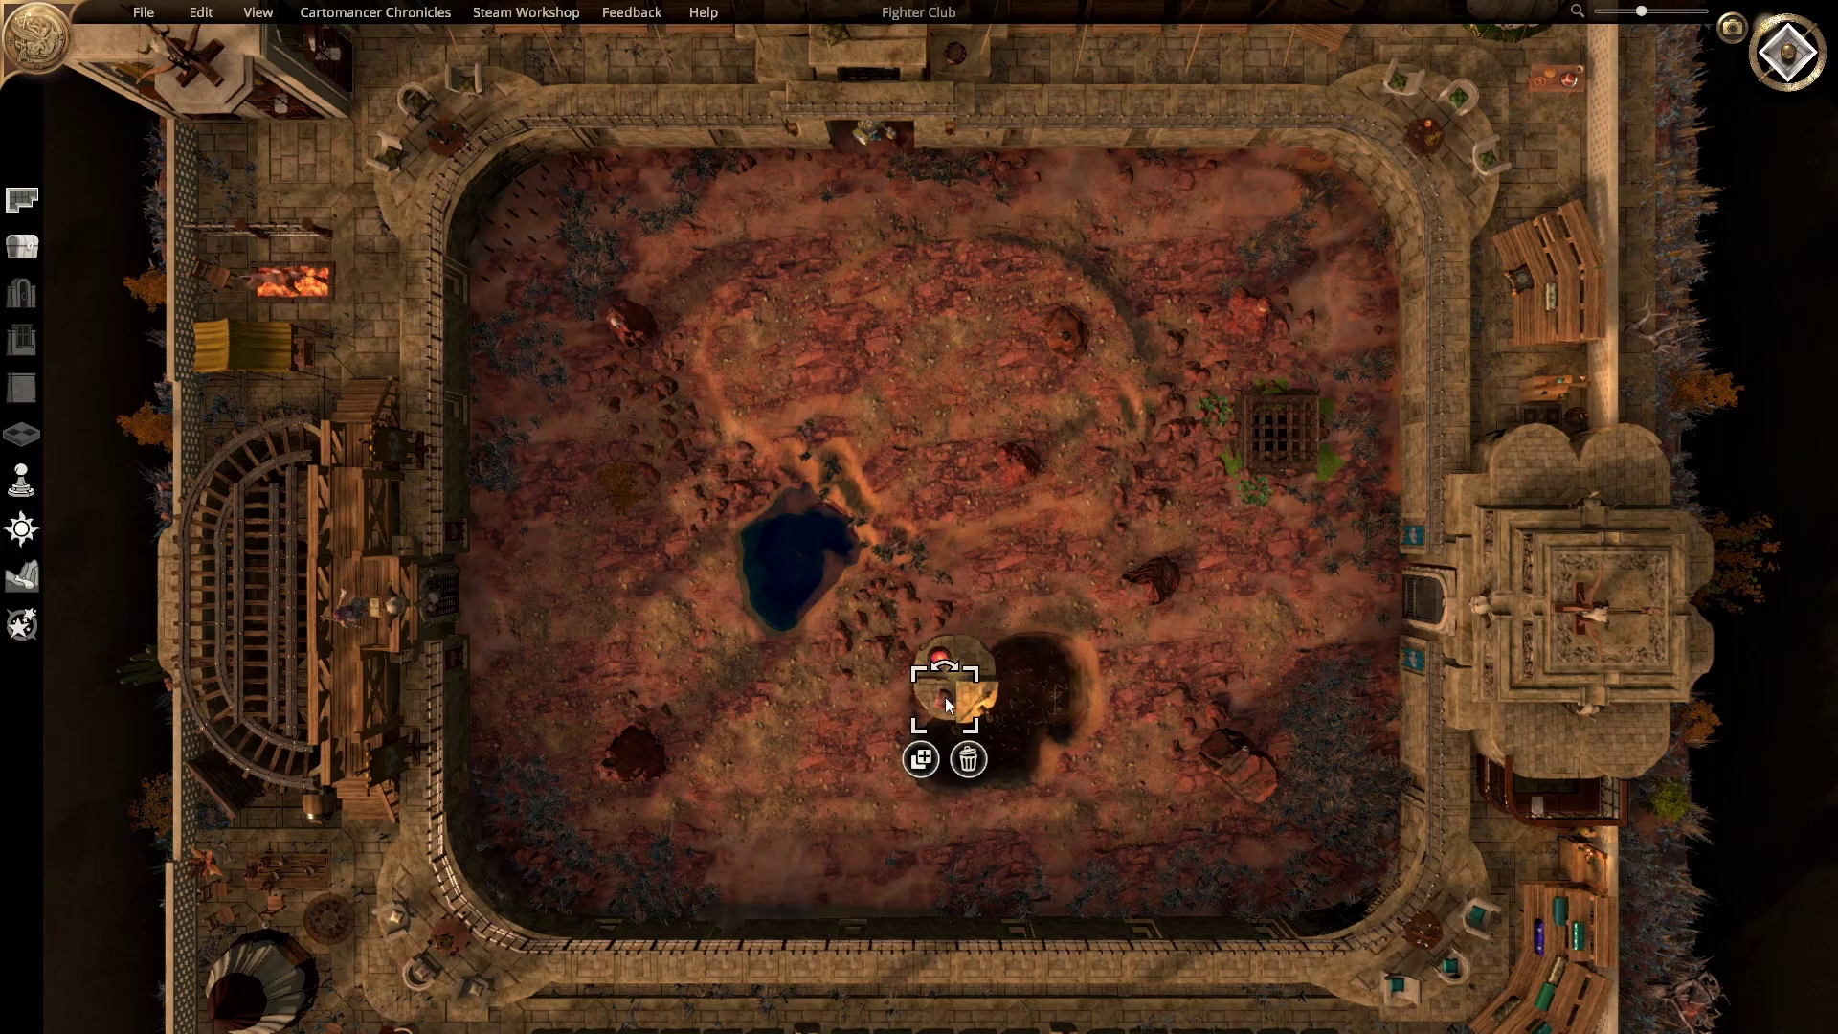
drag(945, 699, 942, 693)
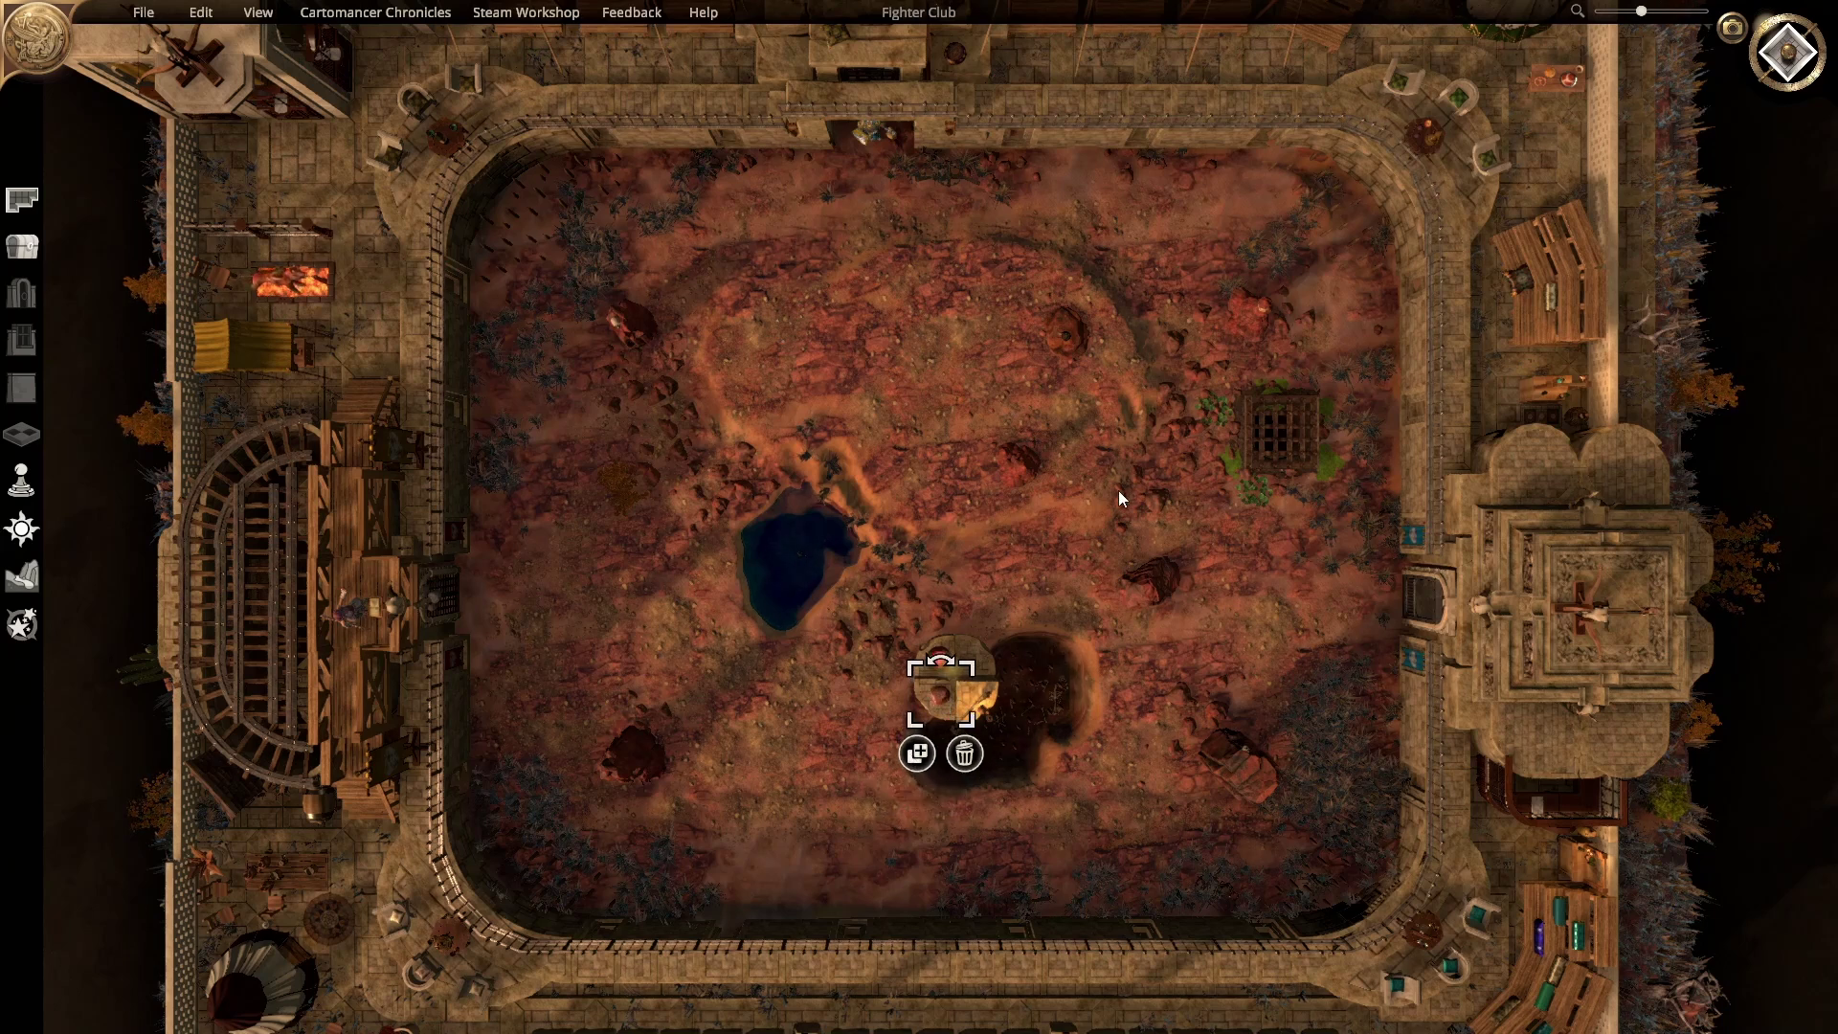
key(Left)
key(Left)
key(Left)
Step: Inspect the floor grate, the arena gate and the tall red rock, viewing the arena from an angle
click(1303, 441)
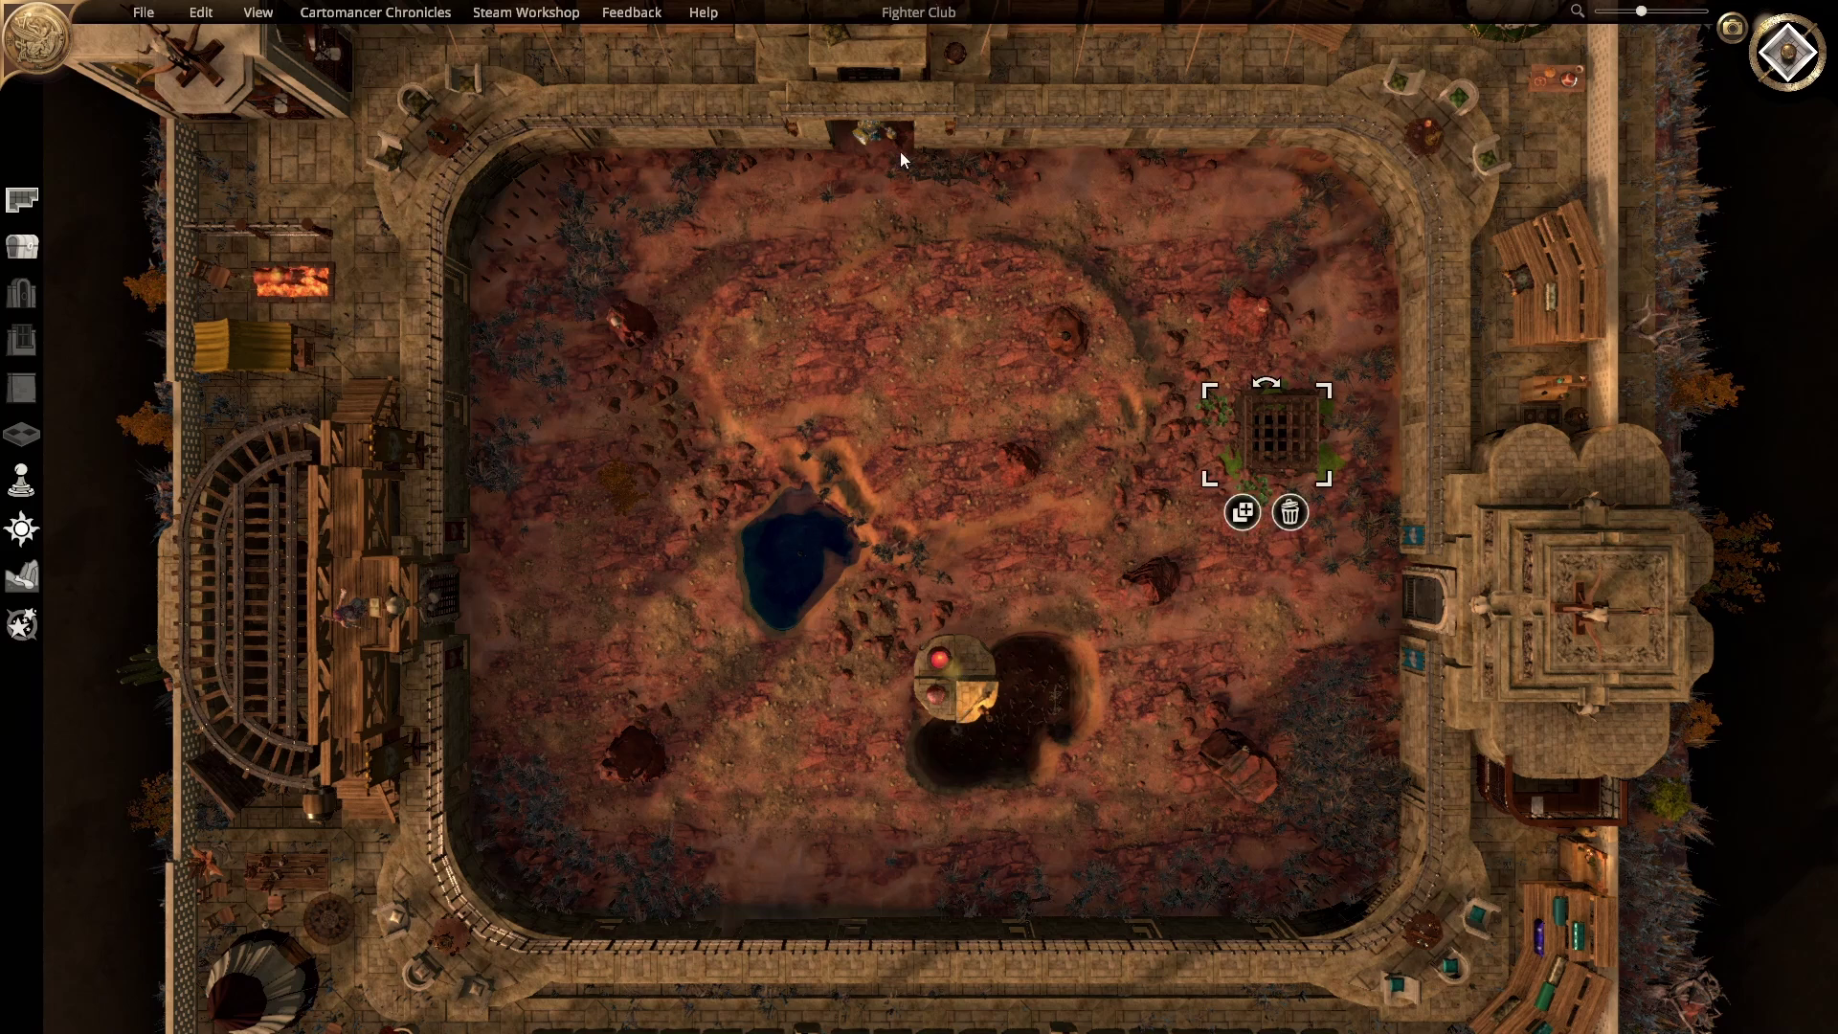
click(900, 144)
key(space)
click(933, 409)
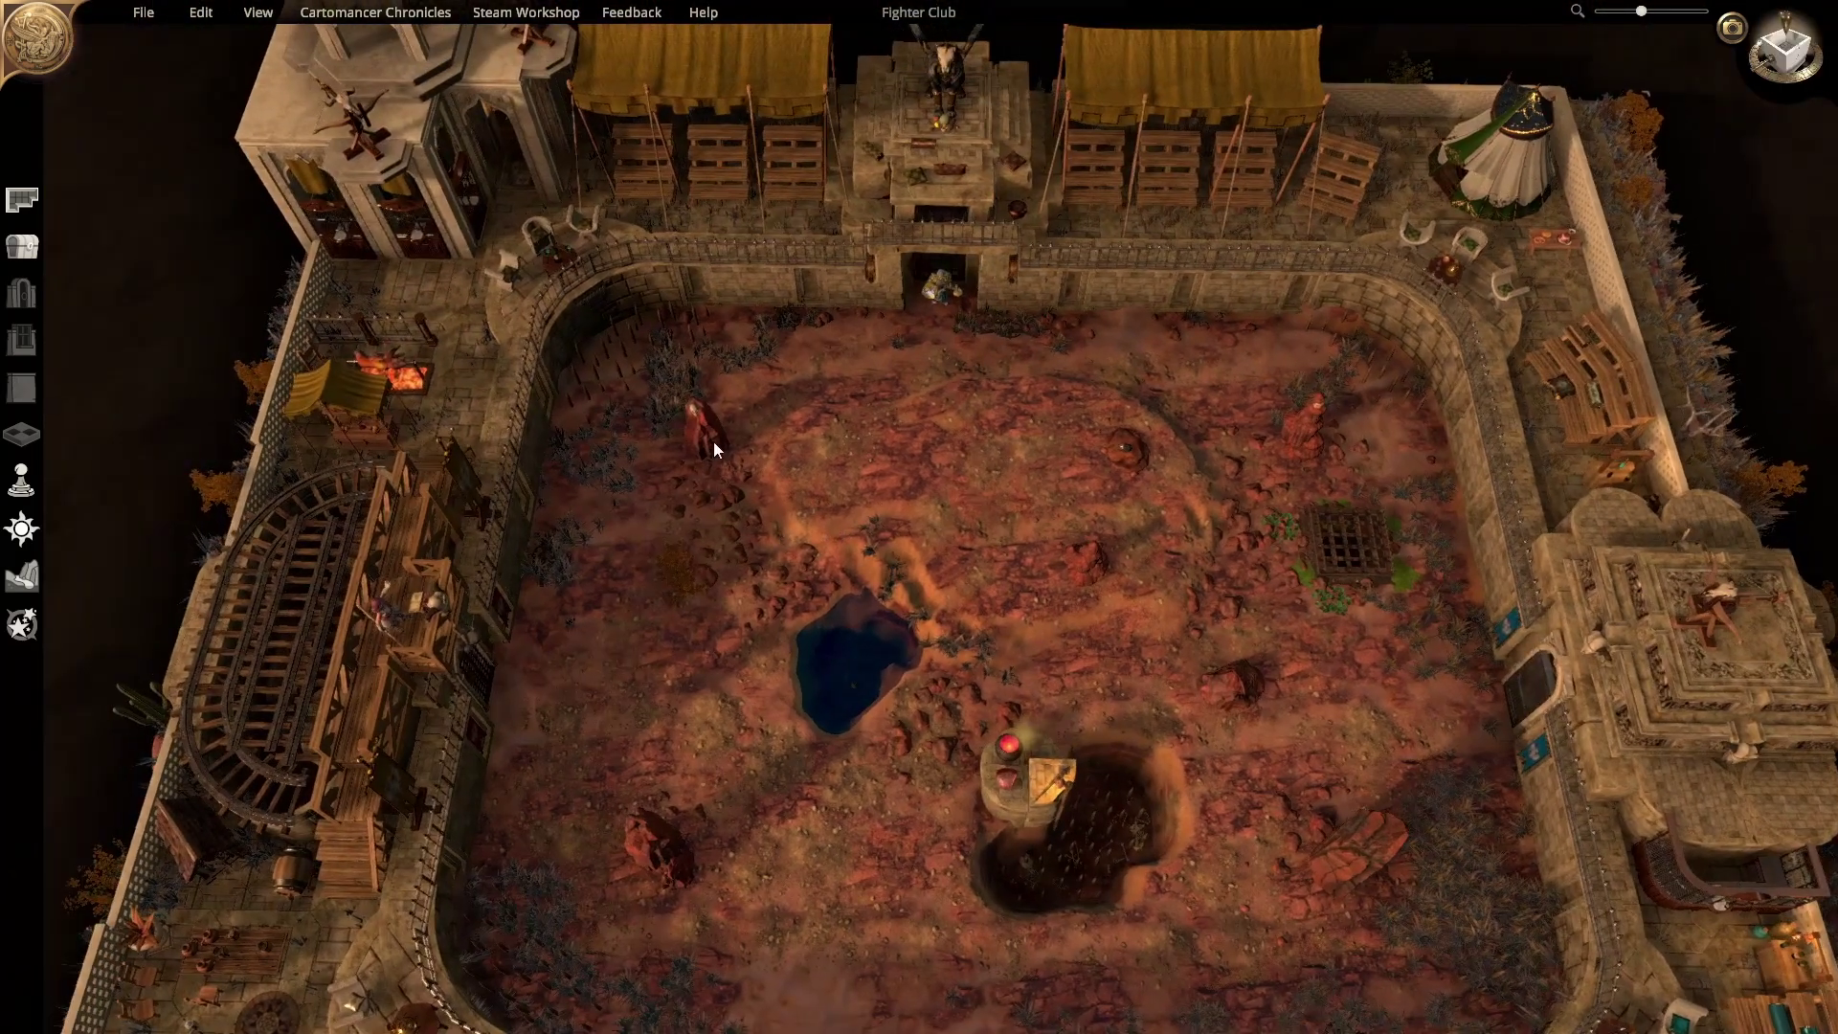
click(715, 443)
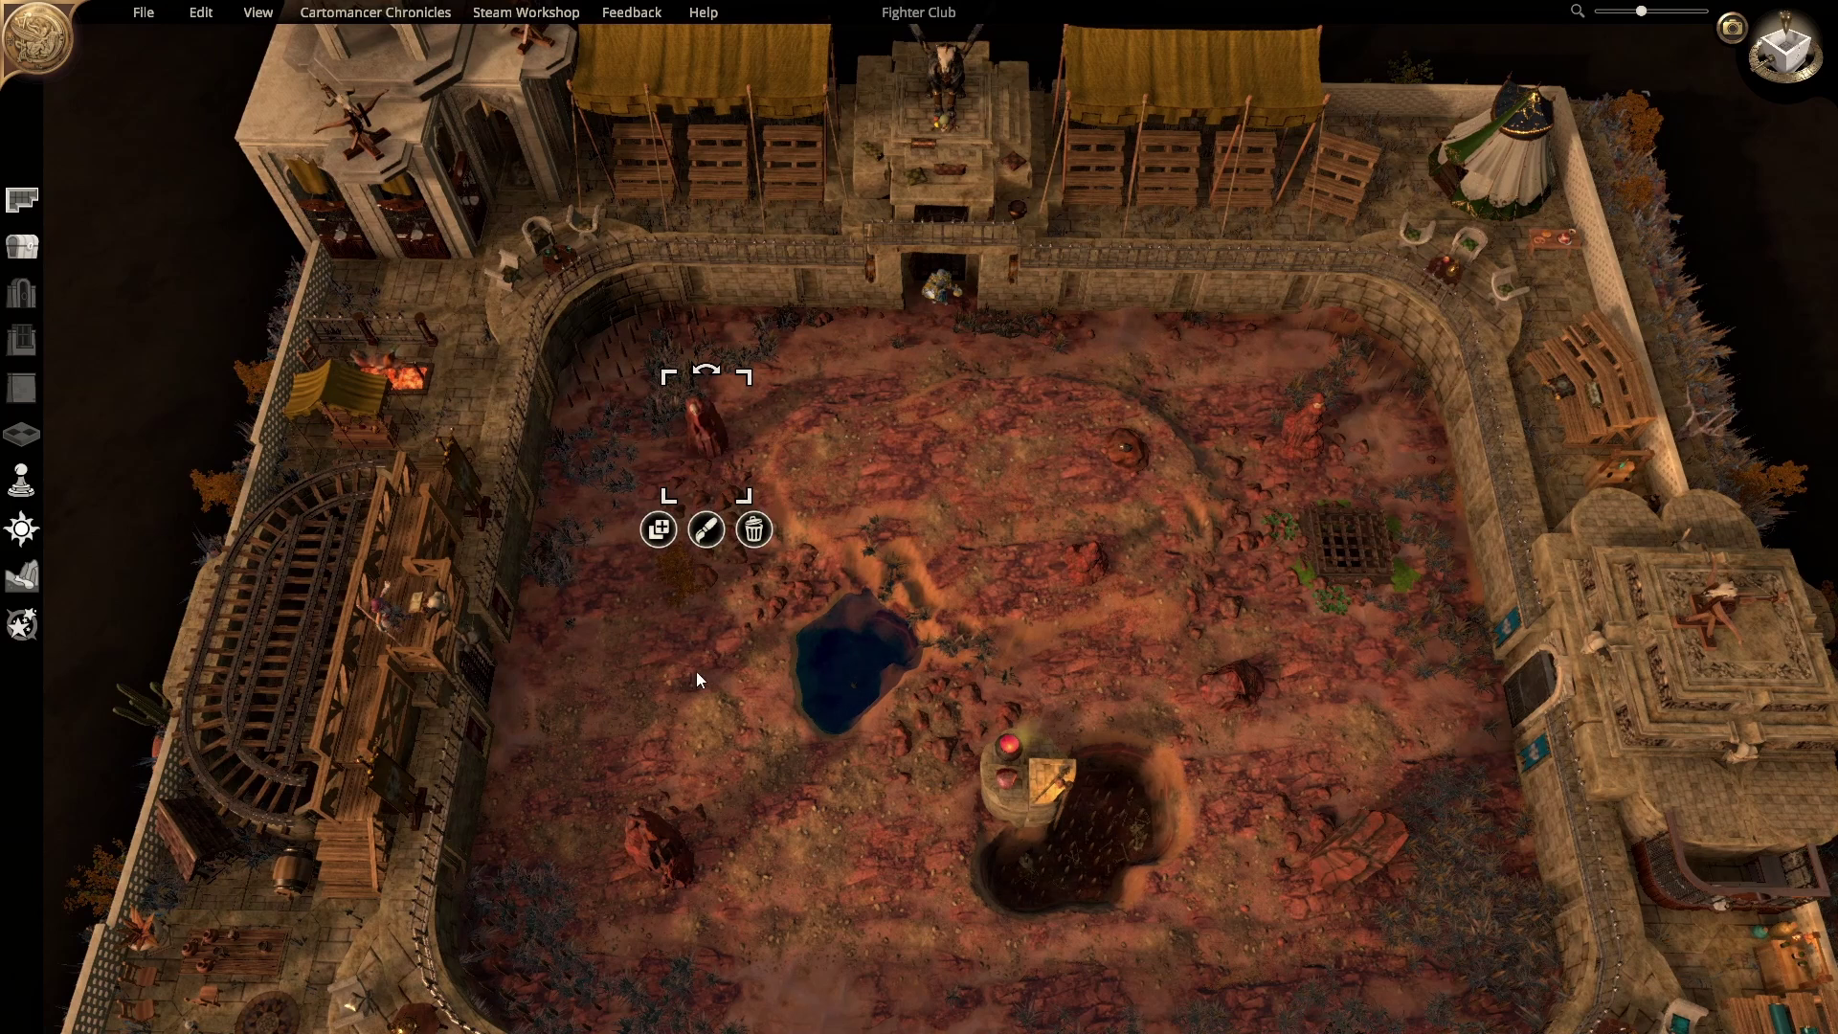
right_drag(754, 559, 779, 618)
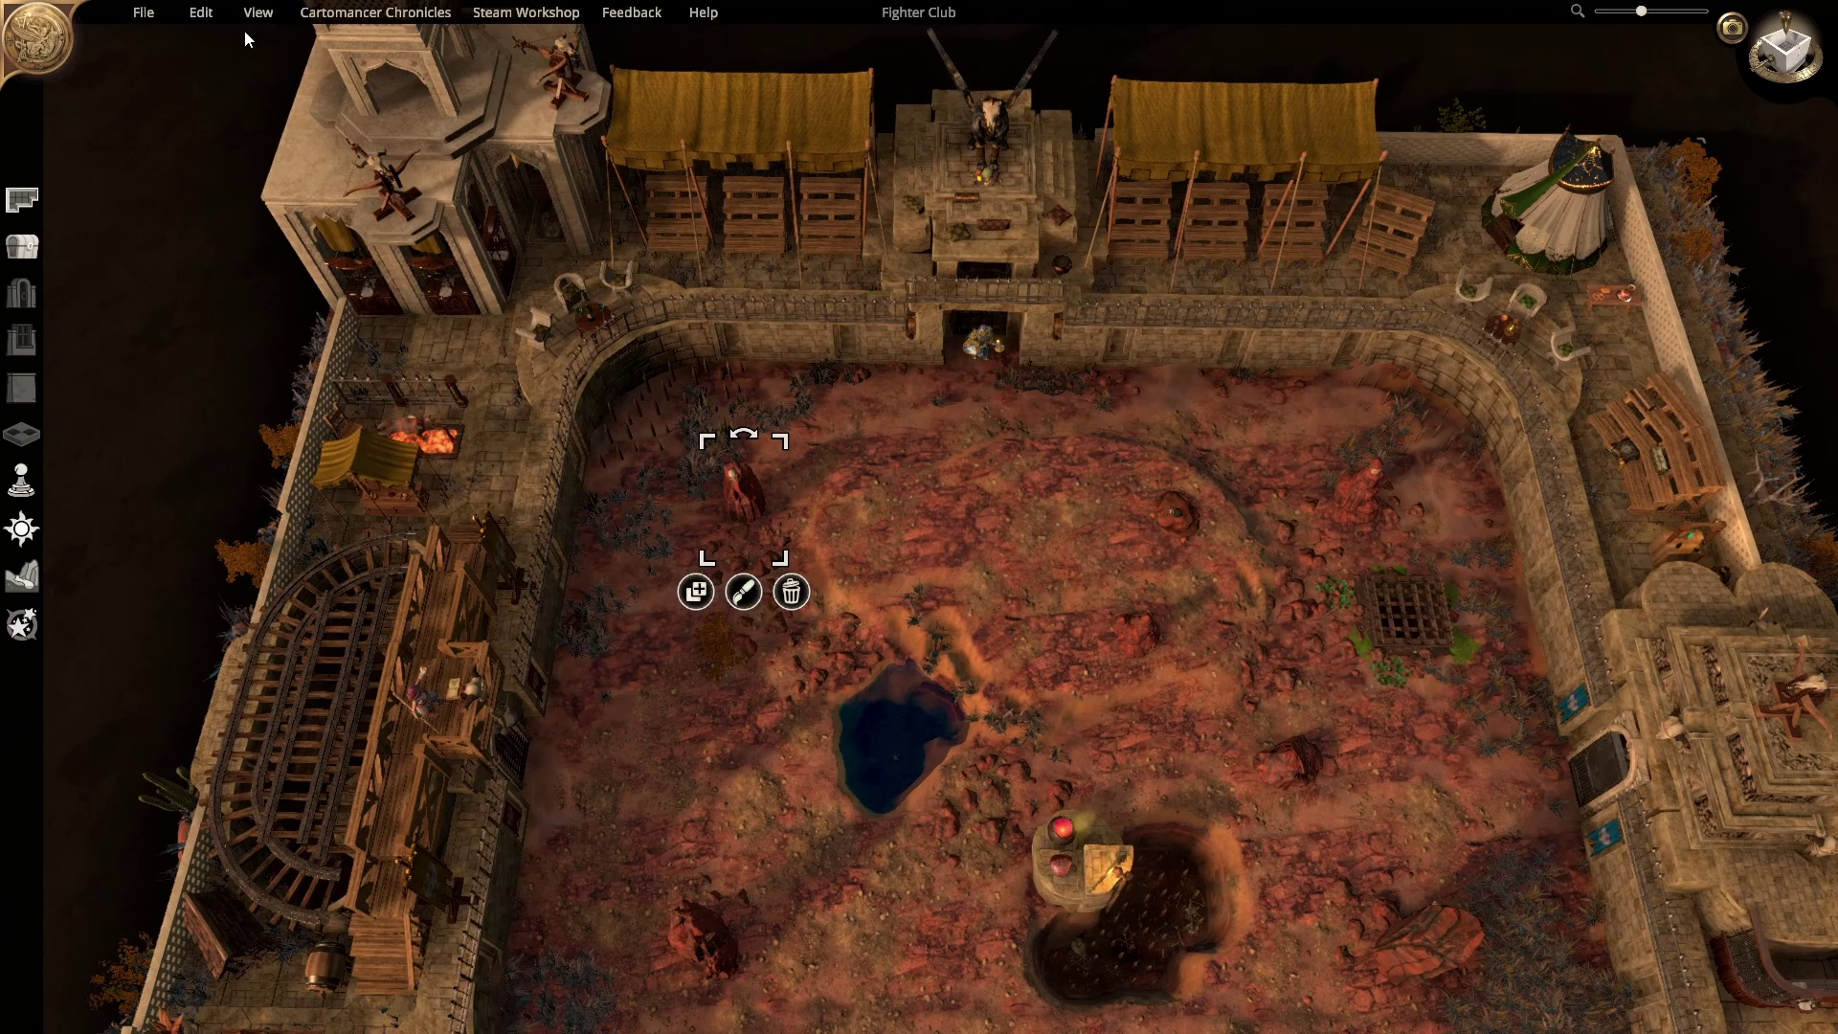
click(200, 13)
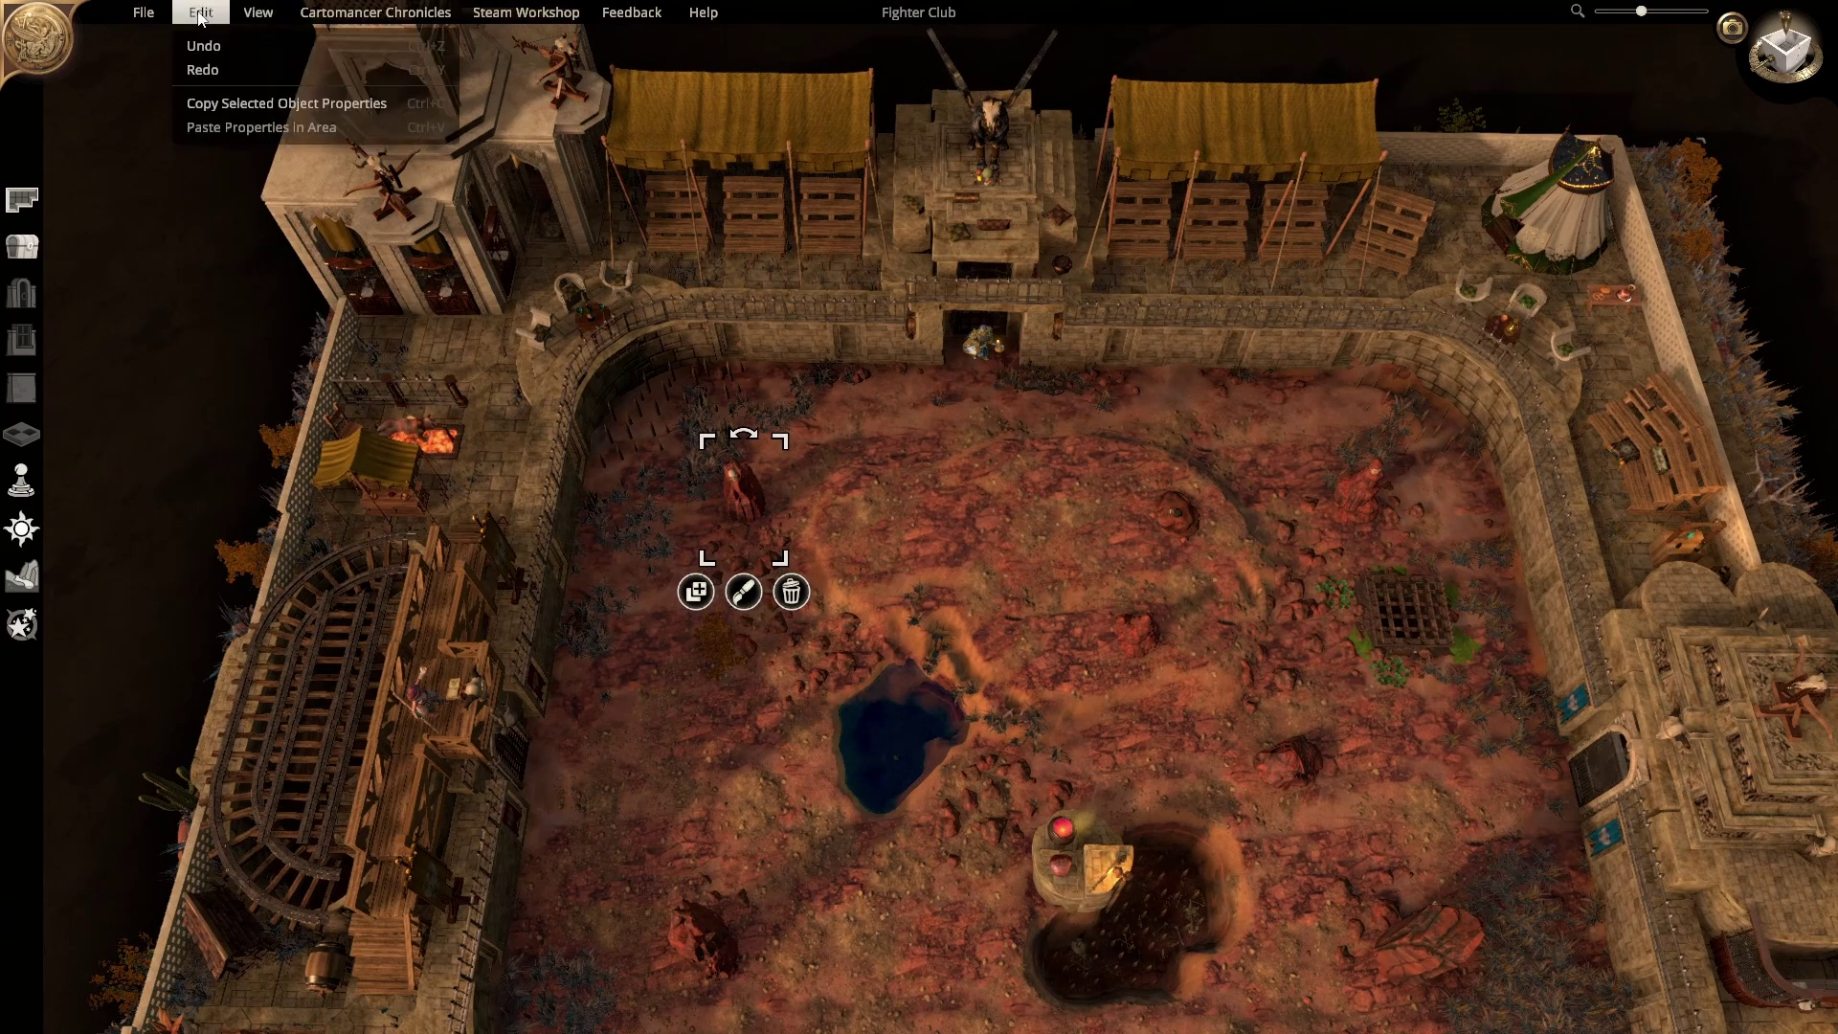
click(750, 509)
click(858, 505)
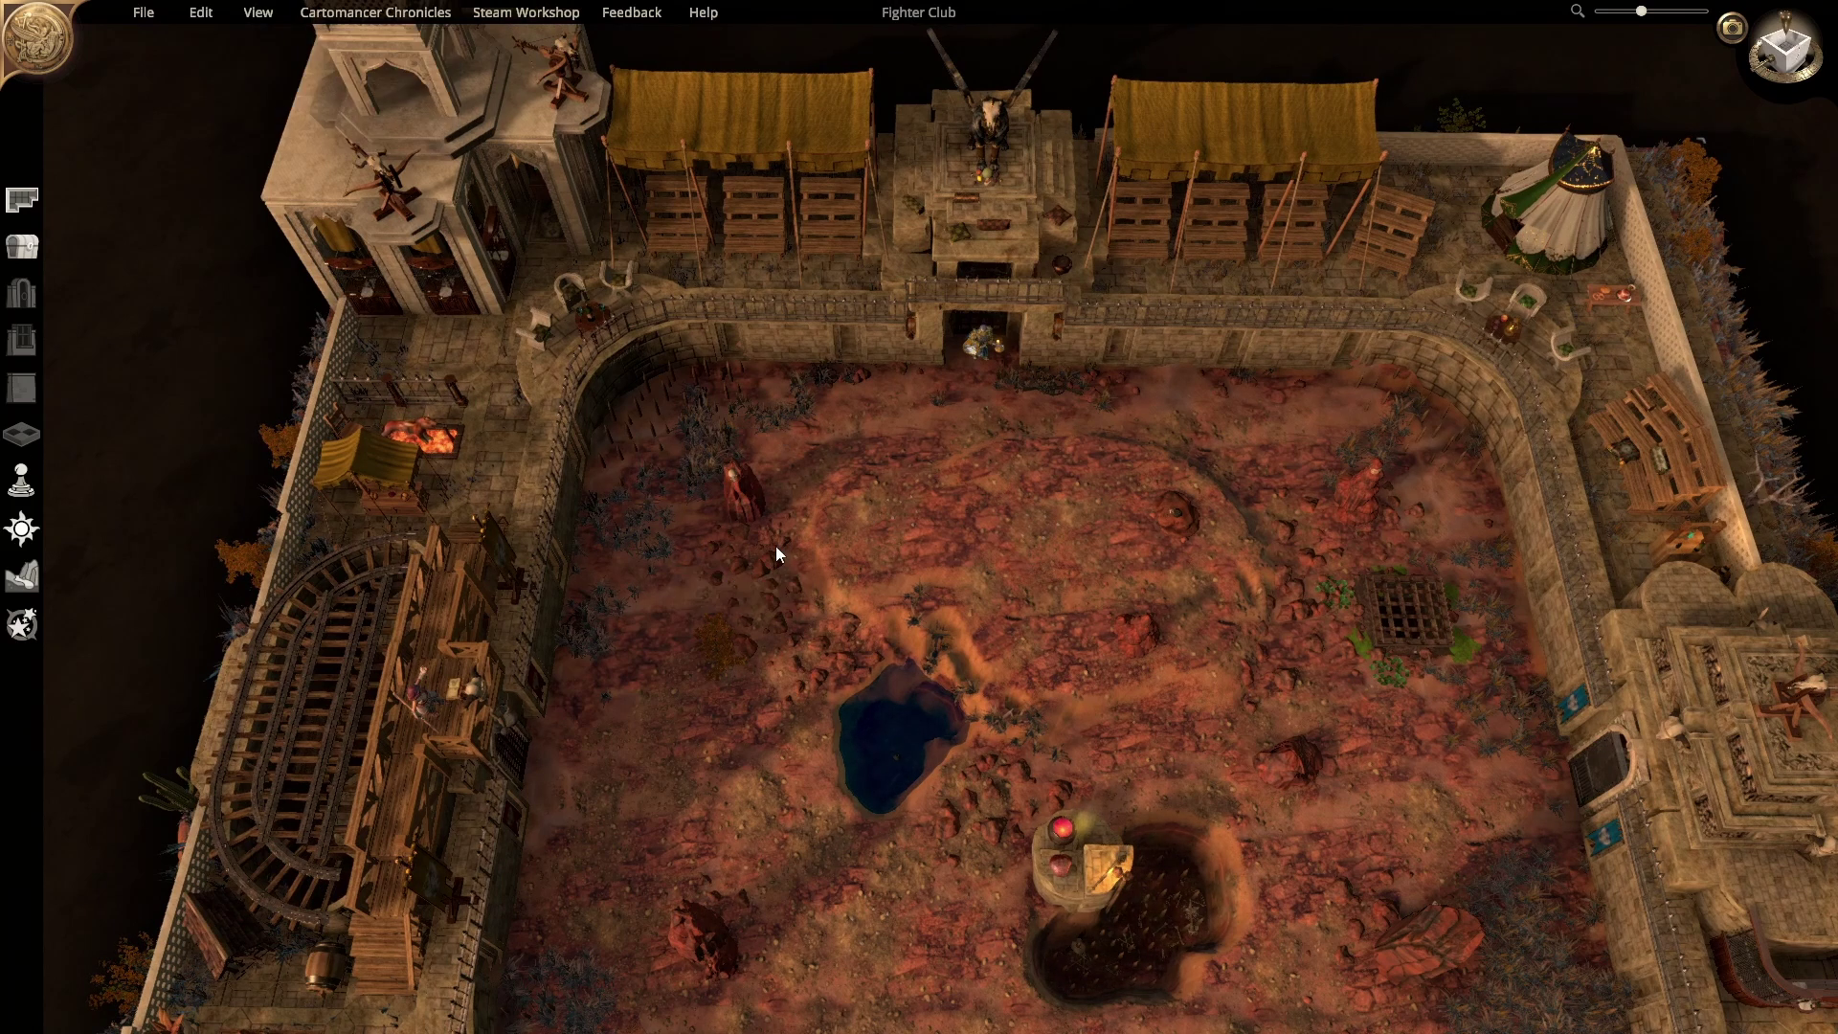
Step: Open object placement and turn collisions off
click(17, 250)
click(457, 166)
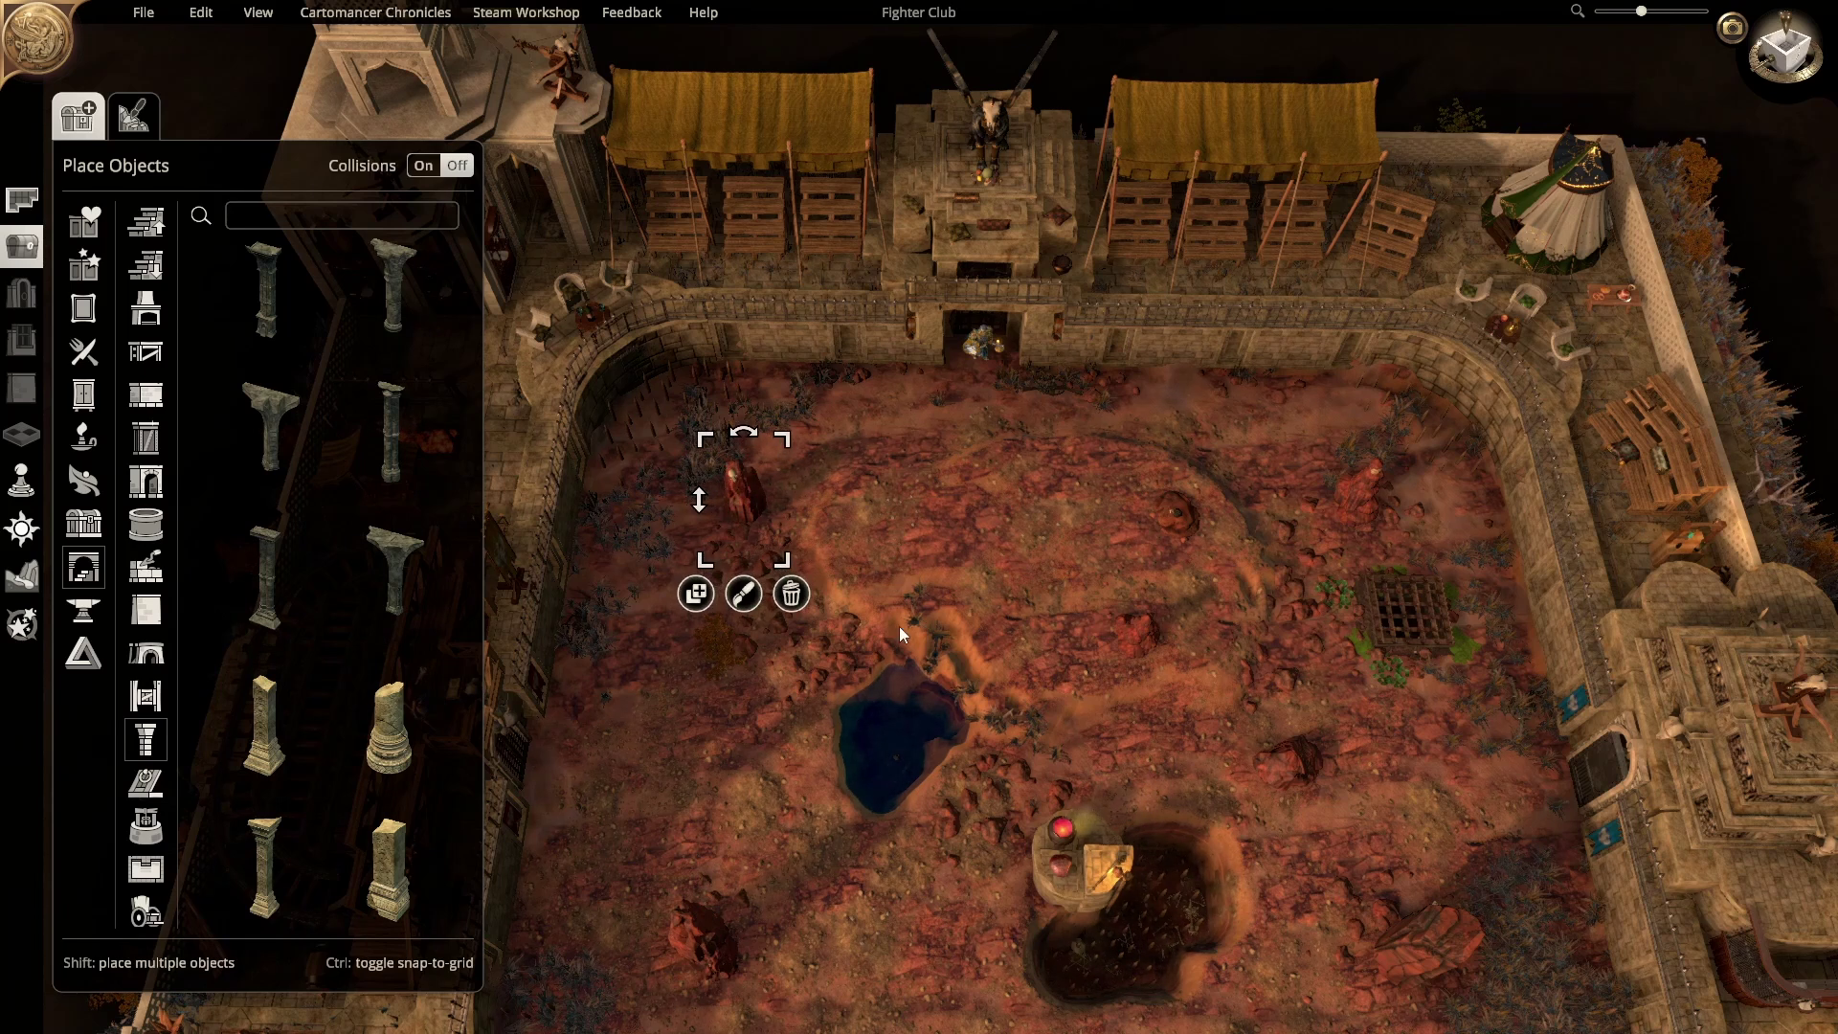
click(896, 601)
Step: Move the skull on the tall red rock near the arena's spiked corner up onto the rock's top
scroll(898, 599, up, 3)
scroll(782, 731, up, 8)
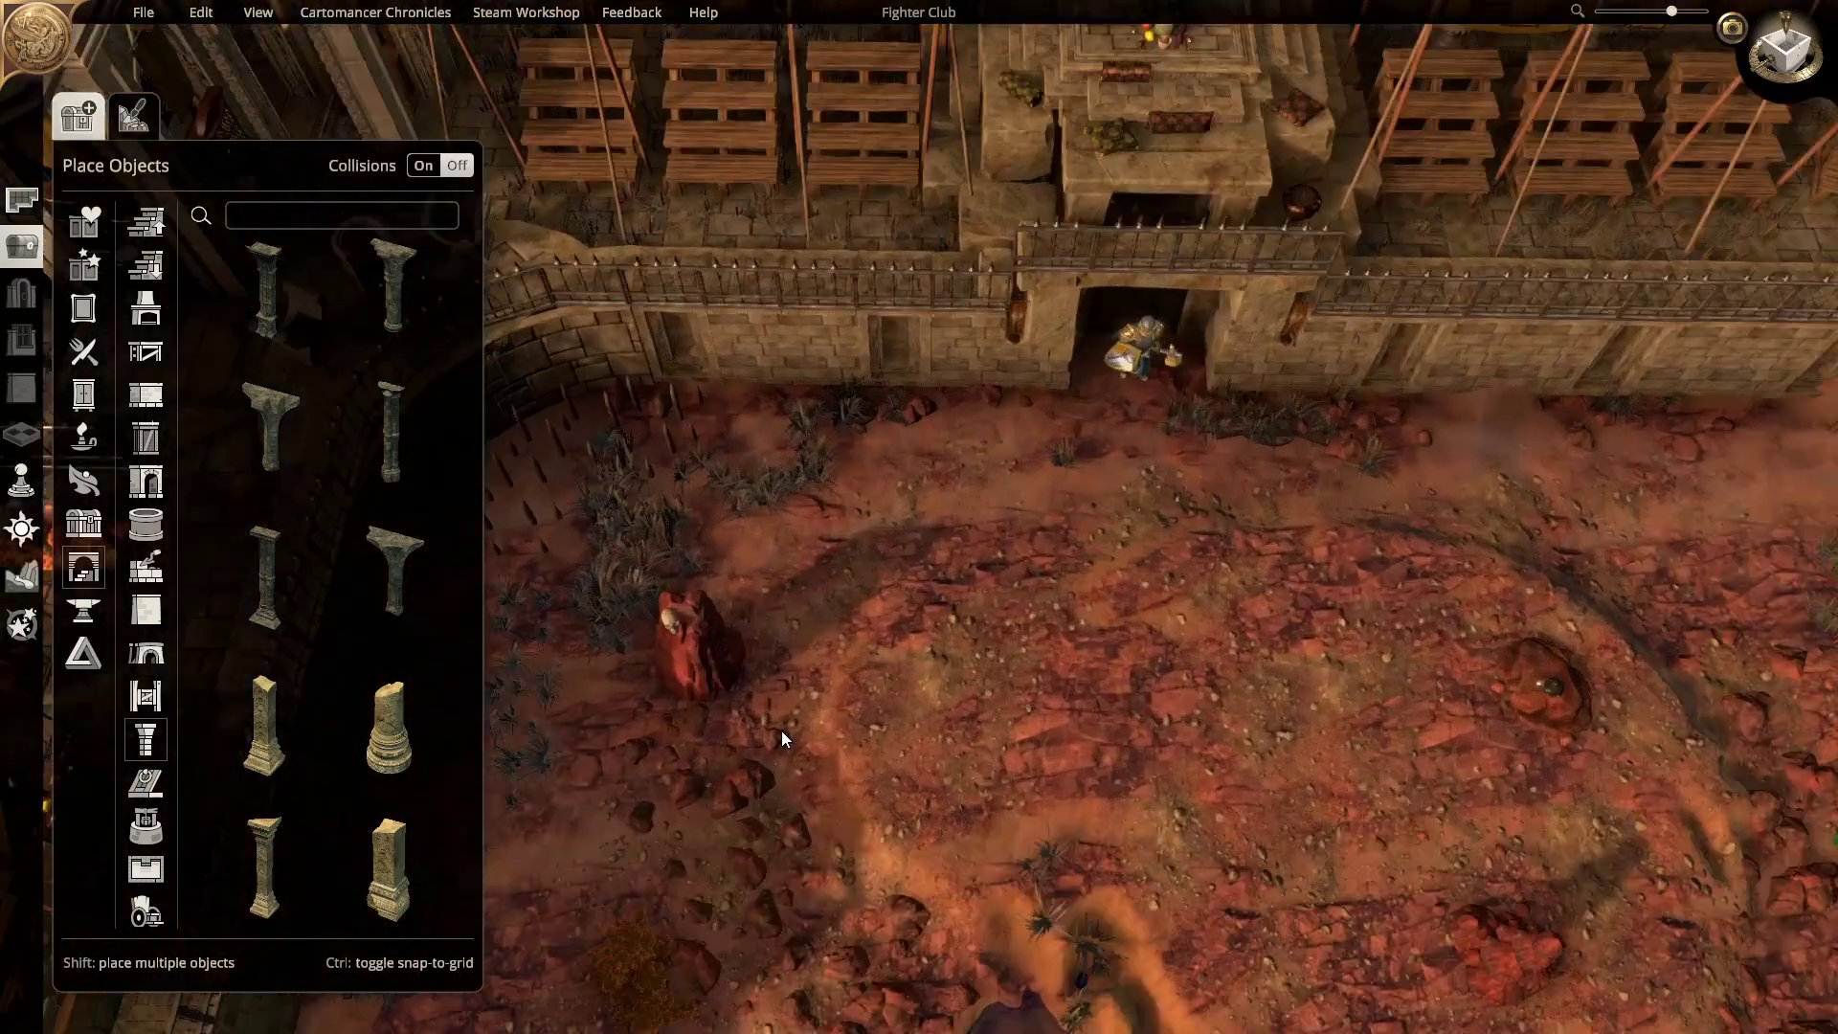
key(d)
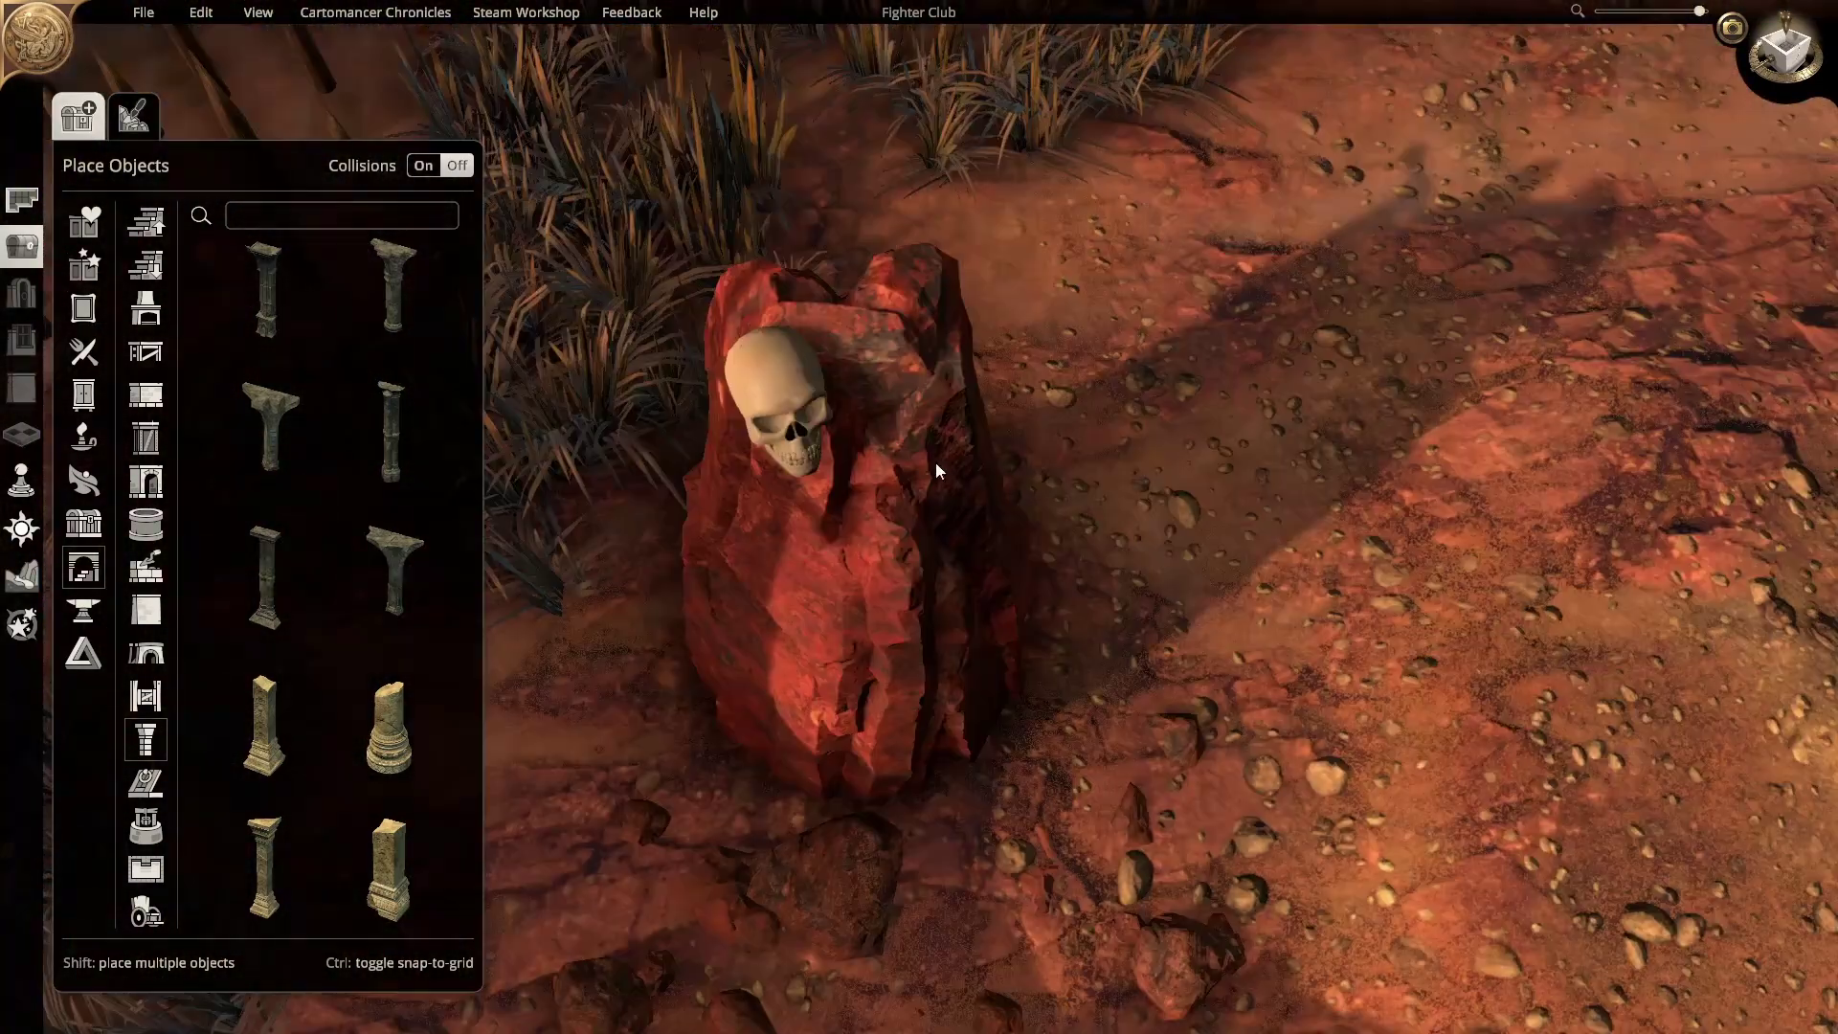
drag(794, 399, 851, 320)
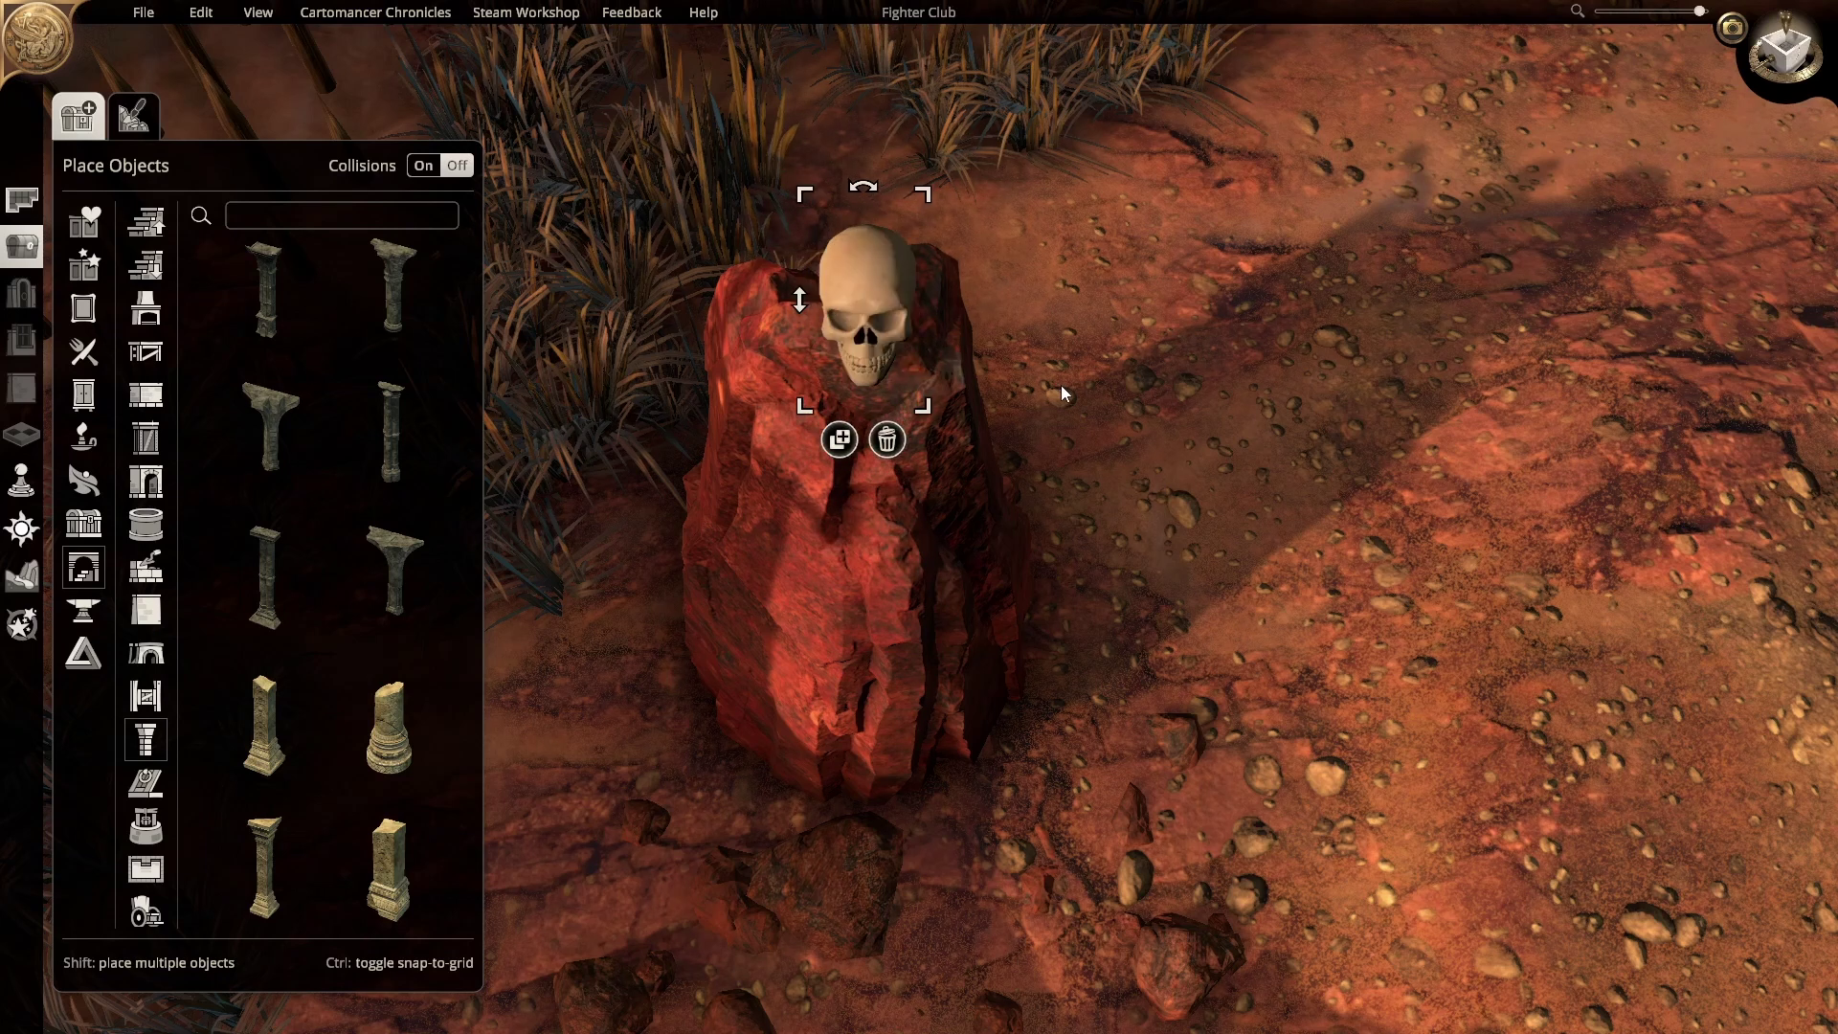
right_drag(1066, 388, 1043, 554)
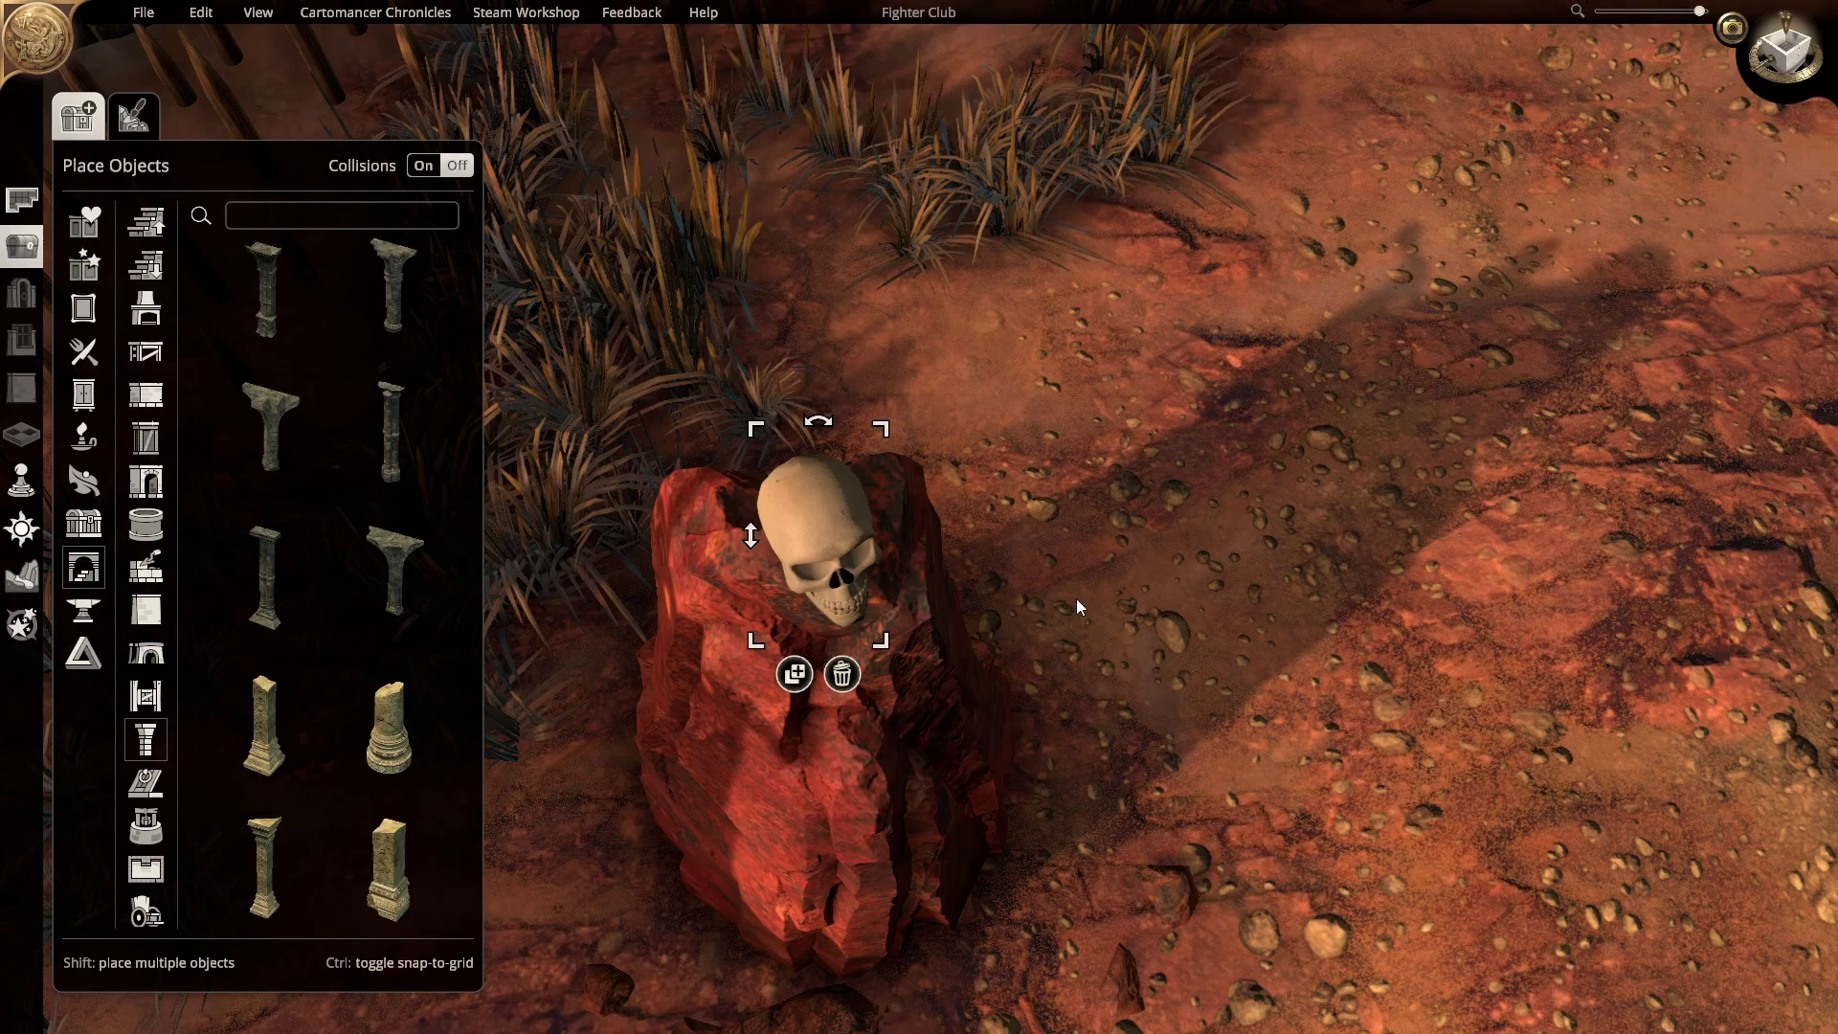
scroll(1055, 475, down, 10)
click(1140, 482)
scroll(1140, 482, down, 10)
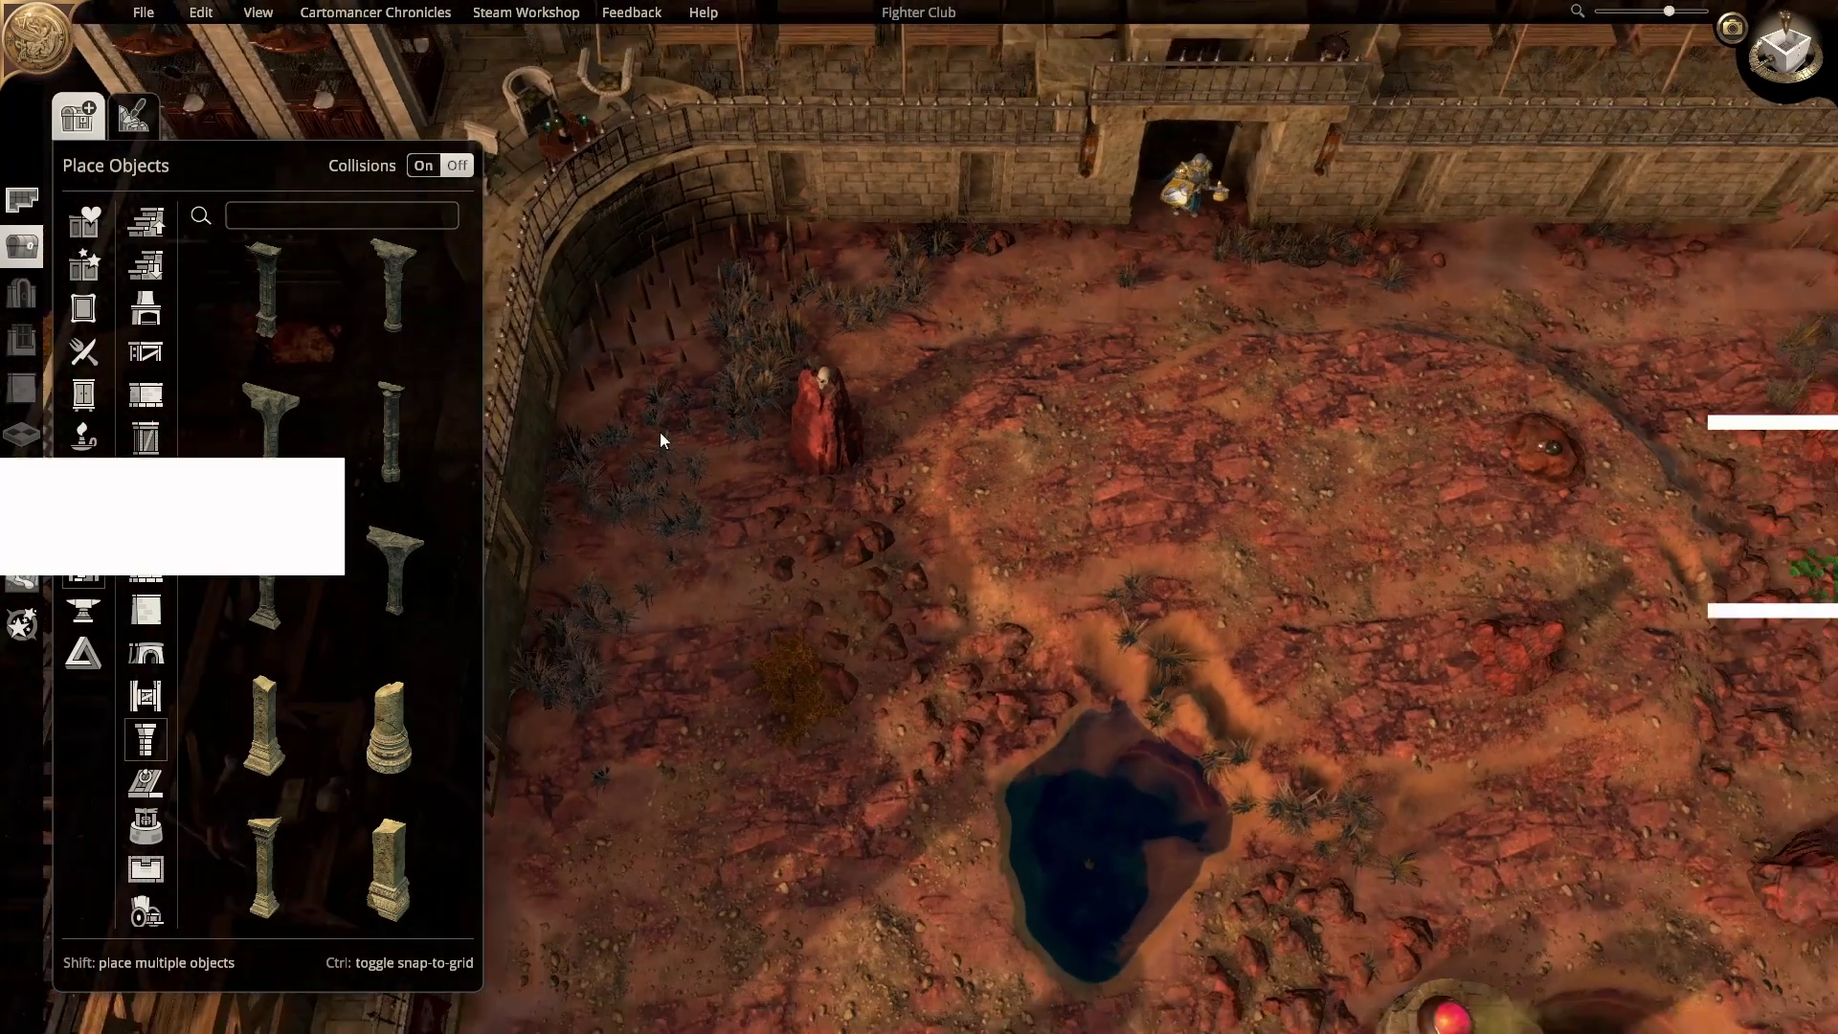
Step: Start a new map in Print format, try portrait and landscape orientation, and view the available paper sizes
click(145, 15)
click(159, 46)
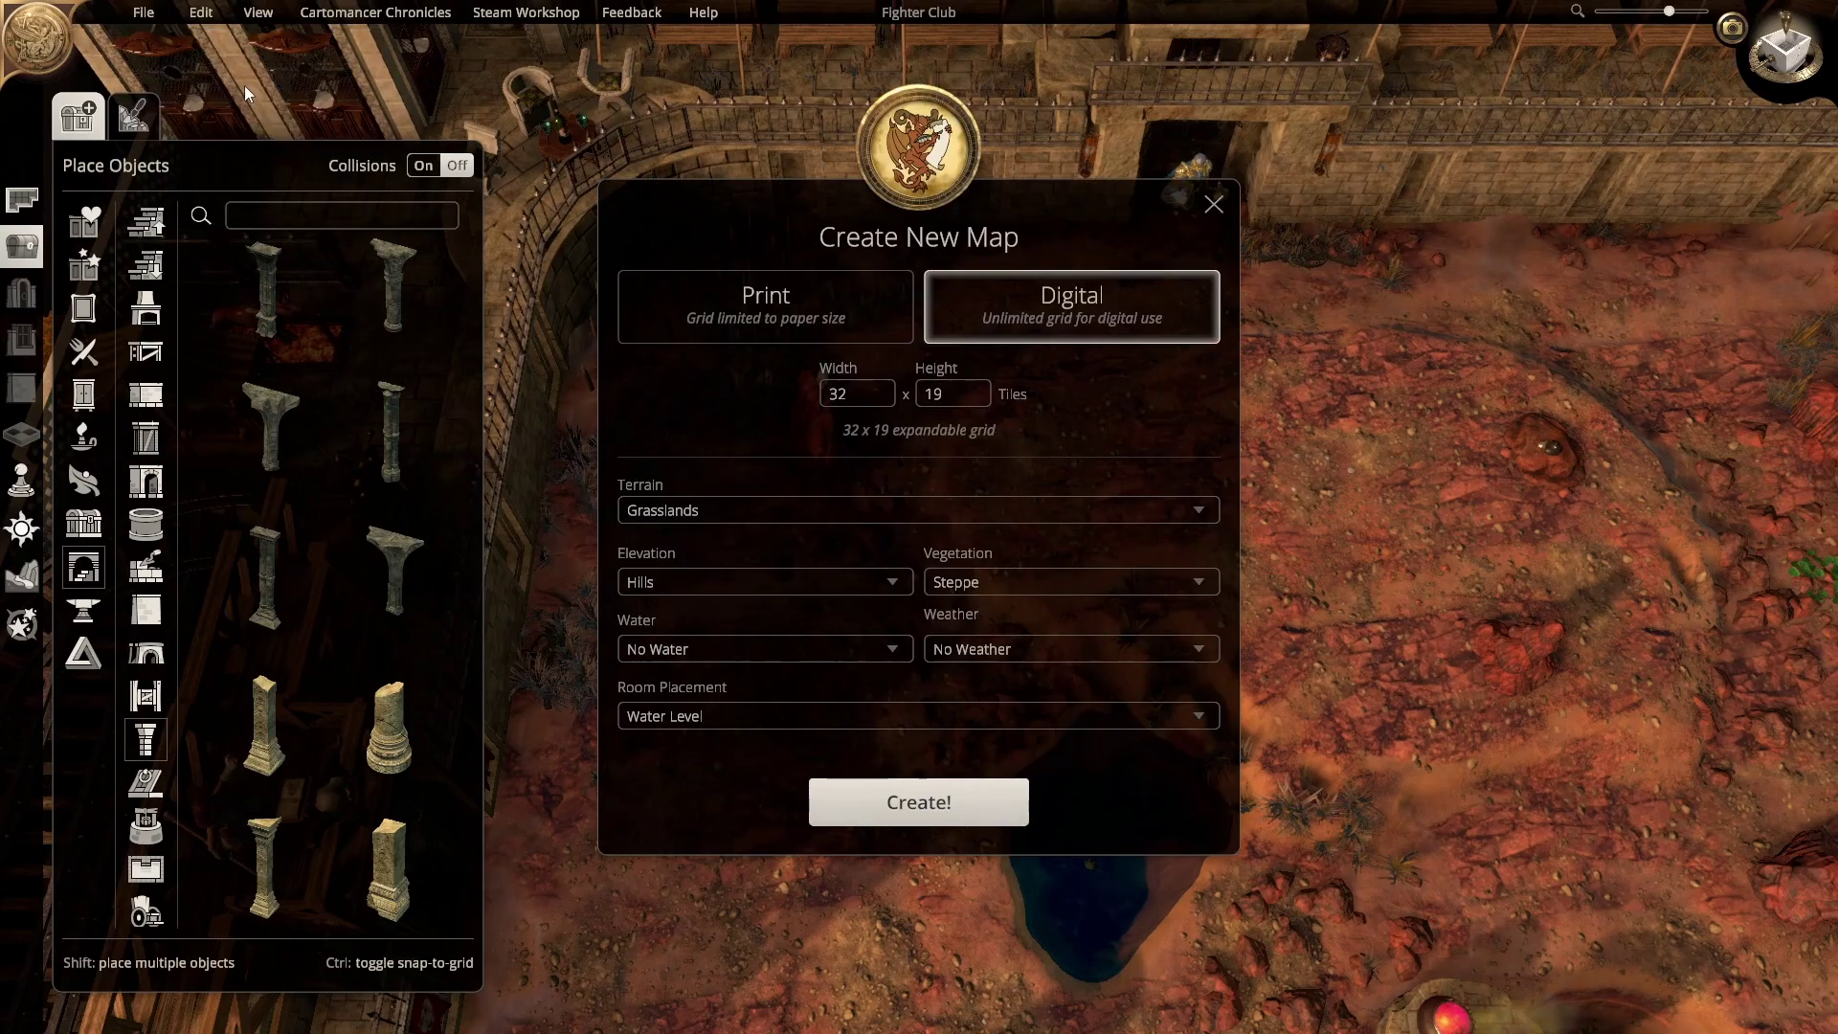
click(743, 305)
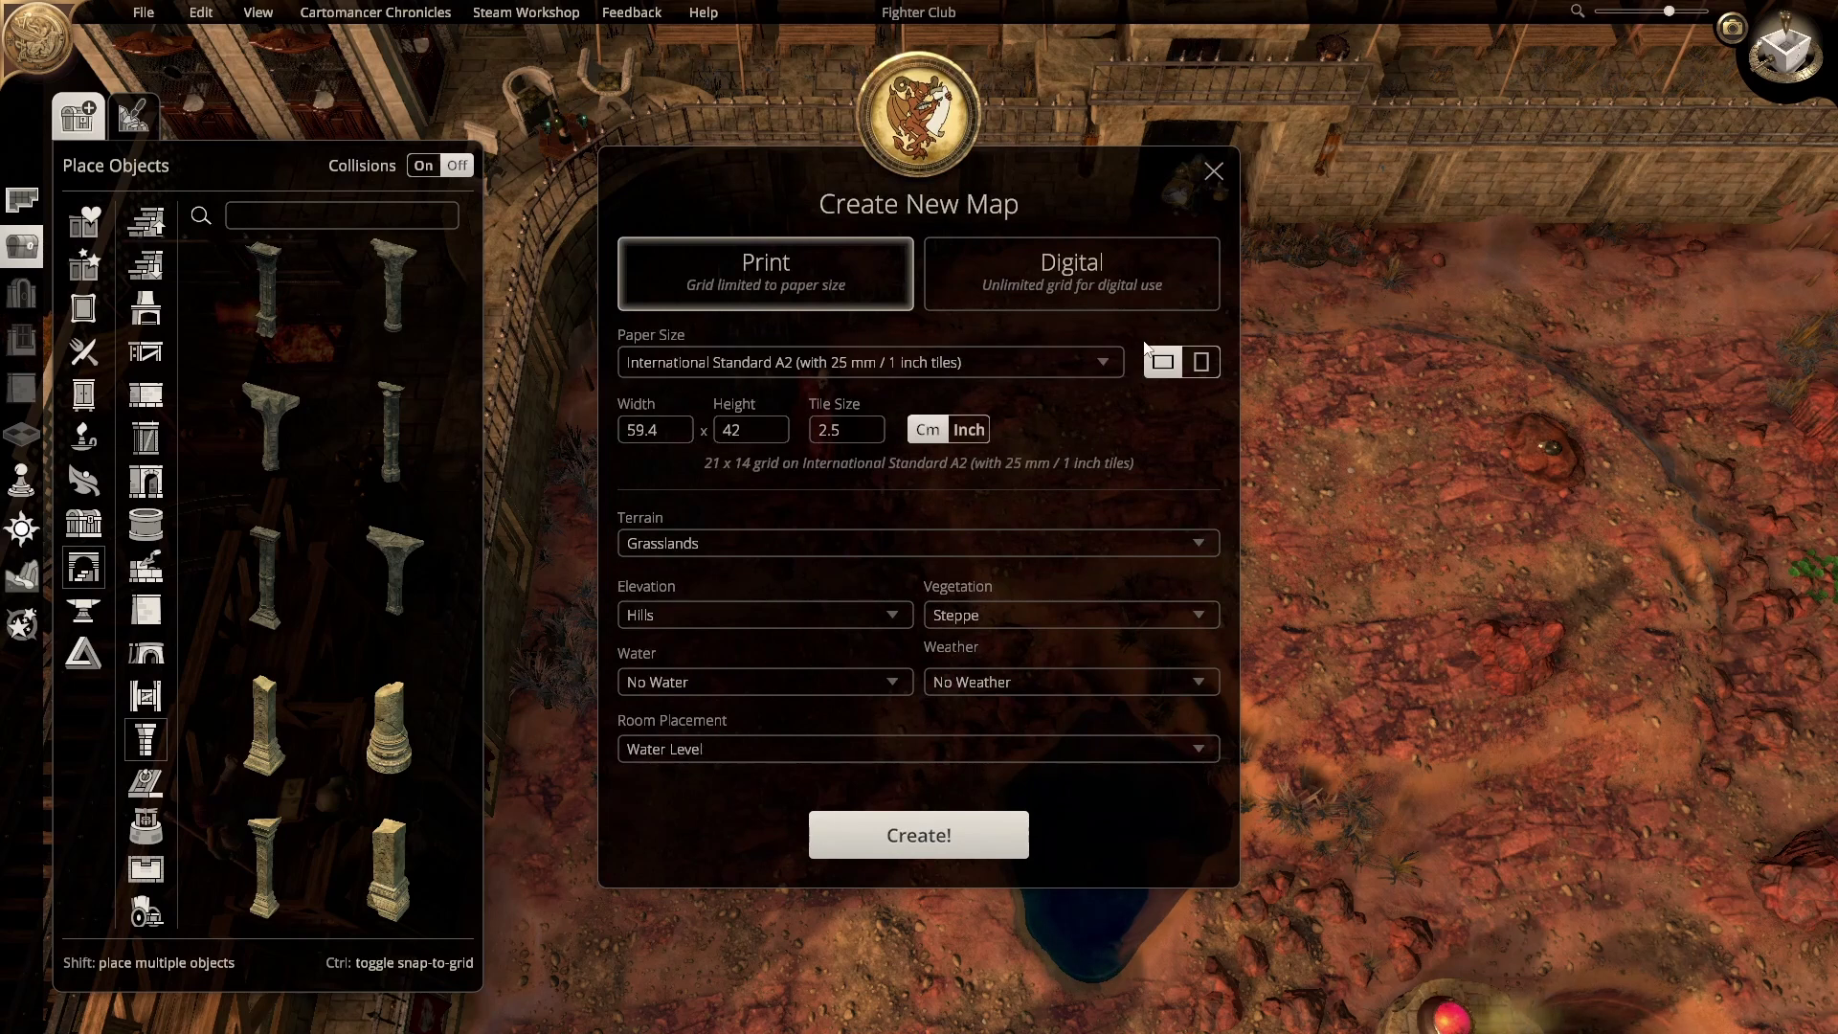
click(1187, 366)
click(1162, 364)
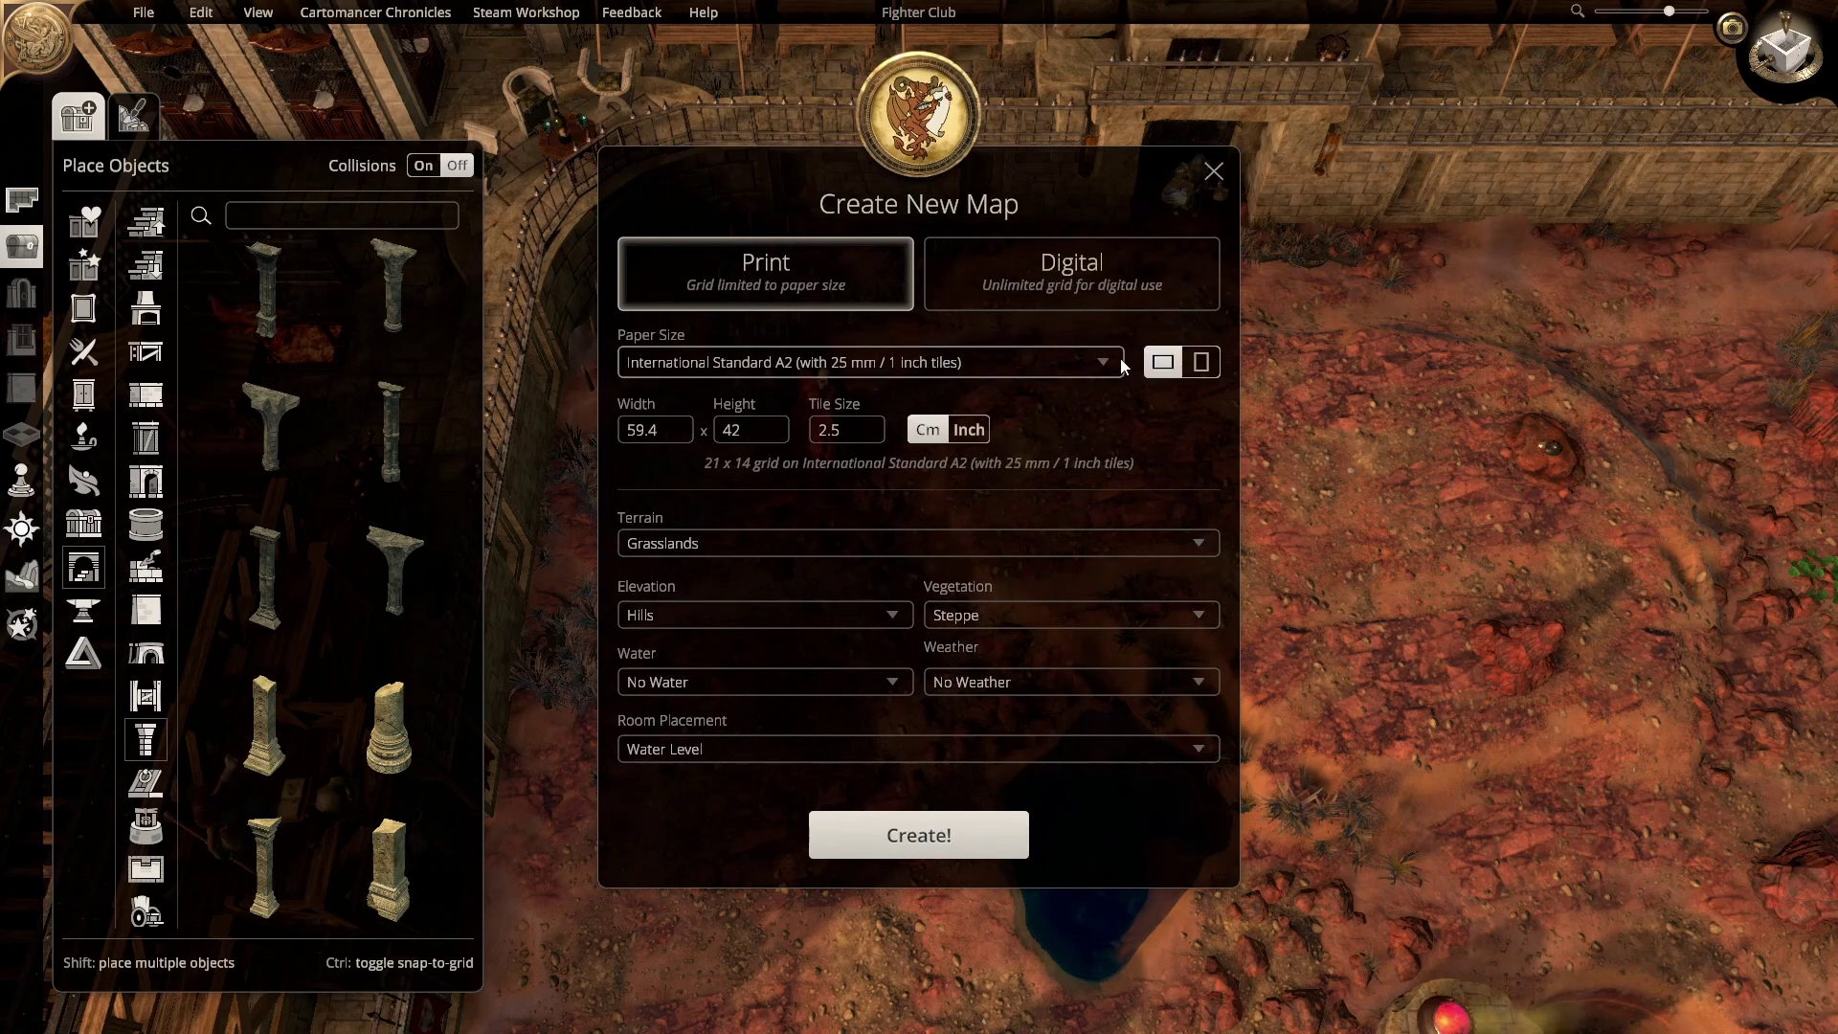
click(1119, 365)
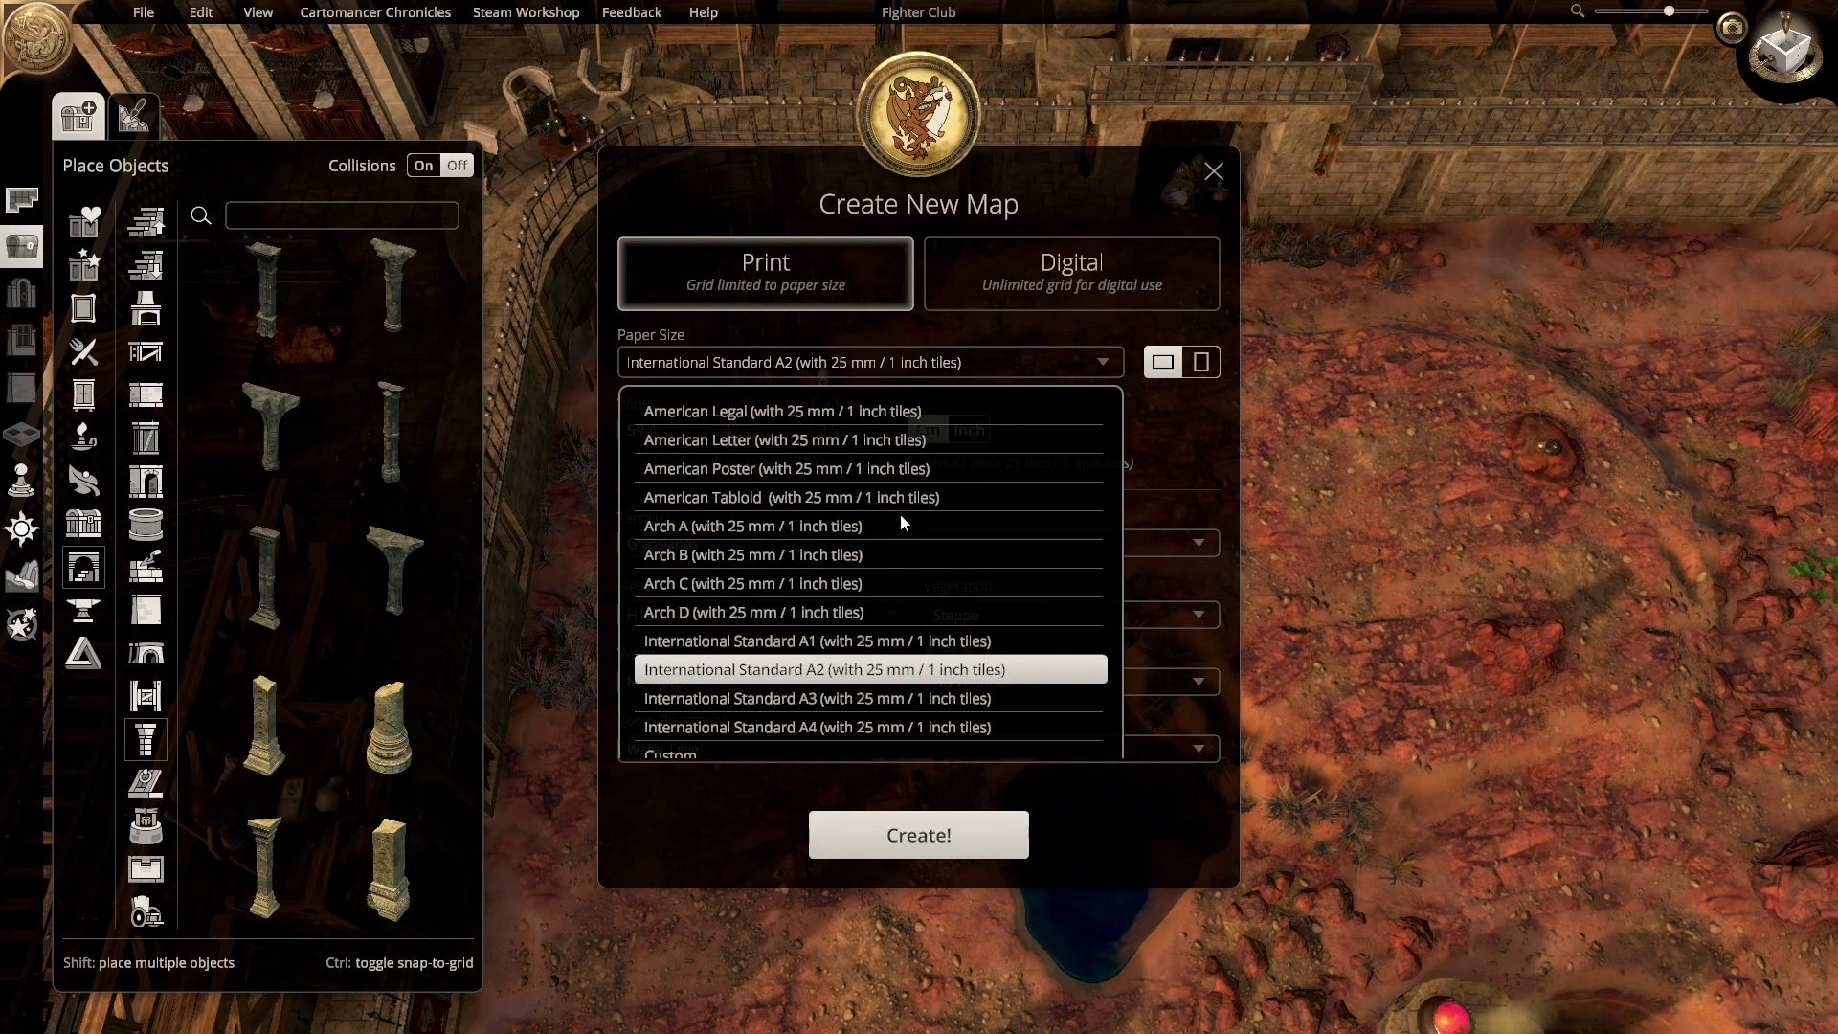
Step: Switch the new map to Digital format and set its width to 32 tiles
click(1079, 286)
click(1078, 284)
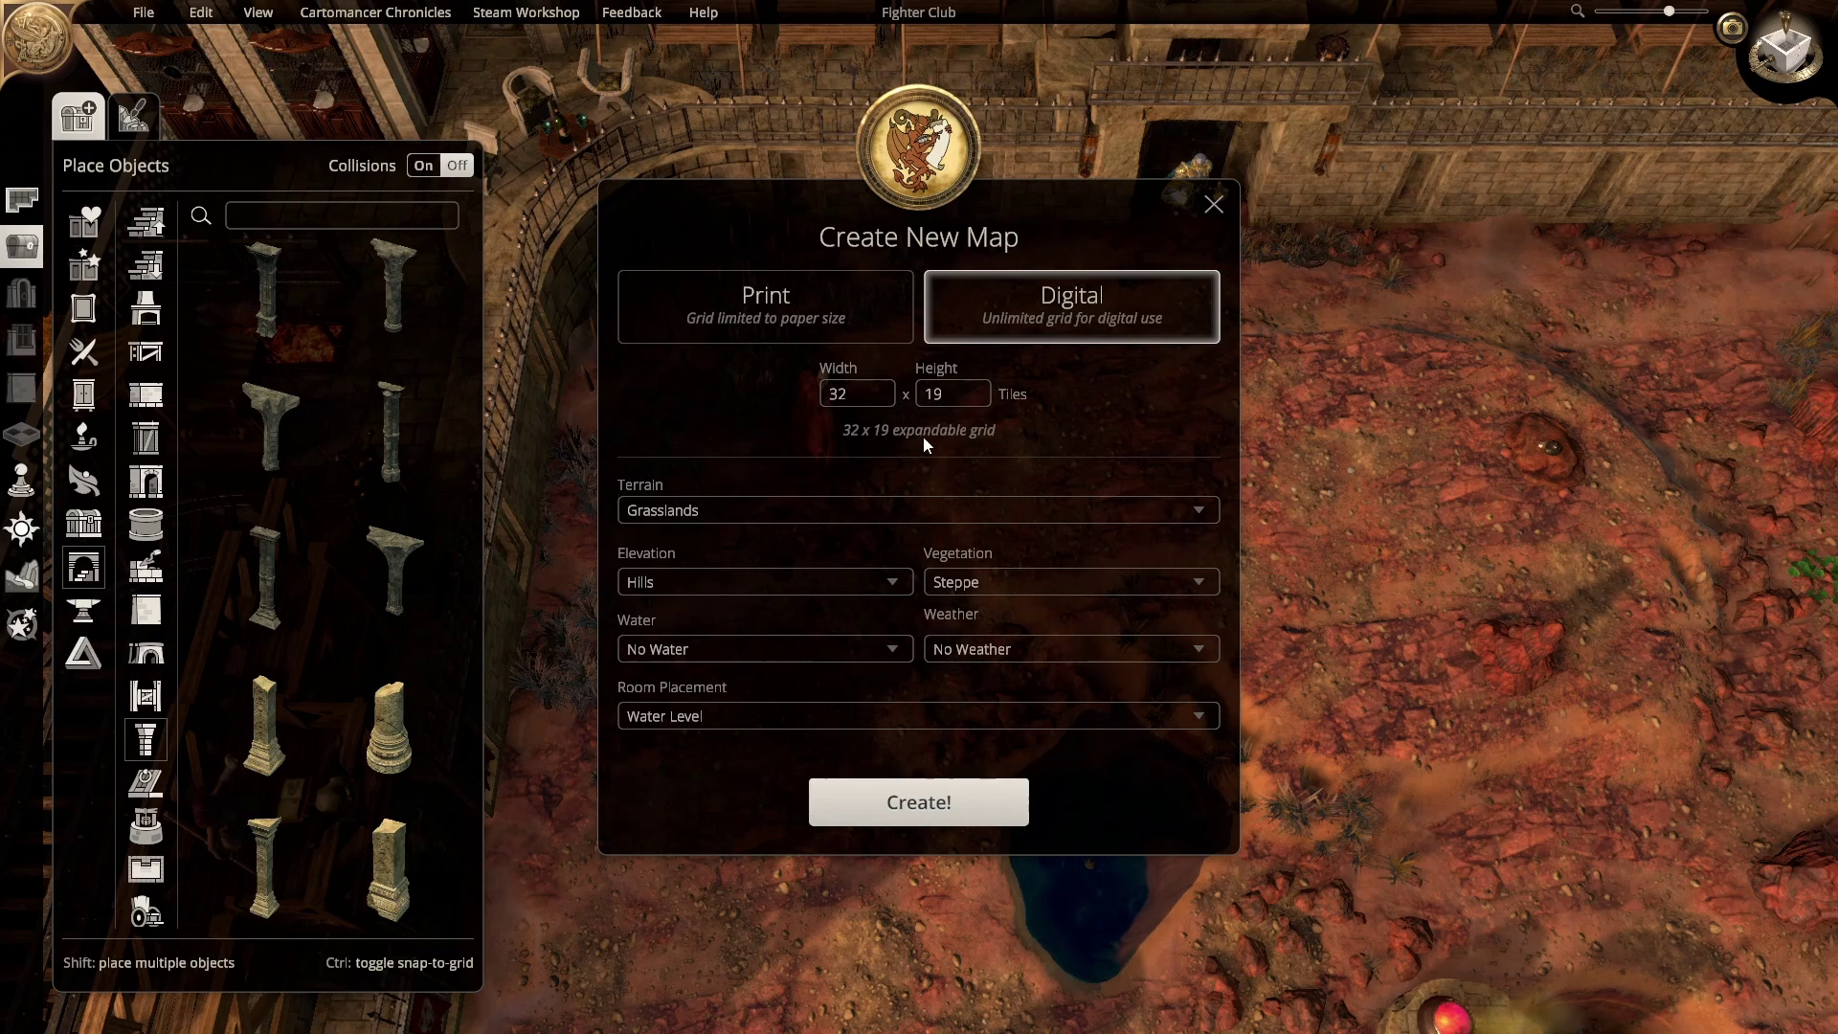
click(871, 396)
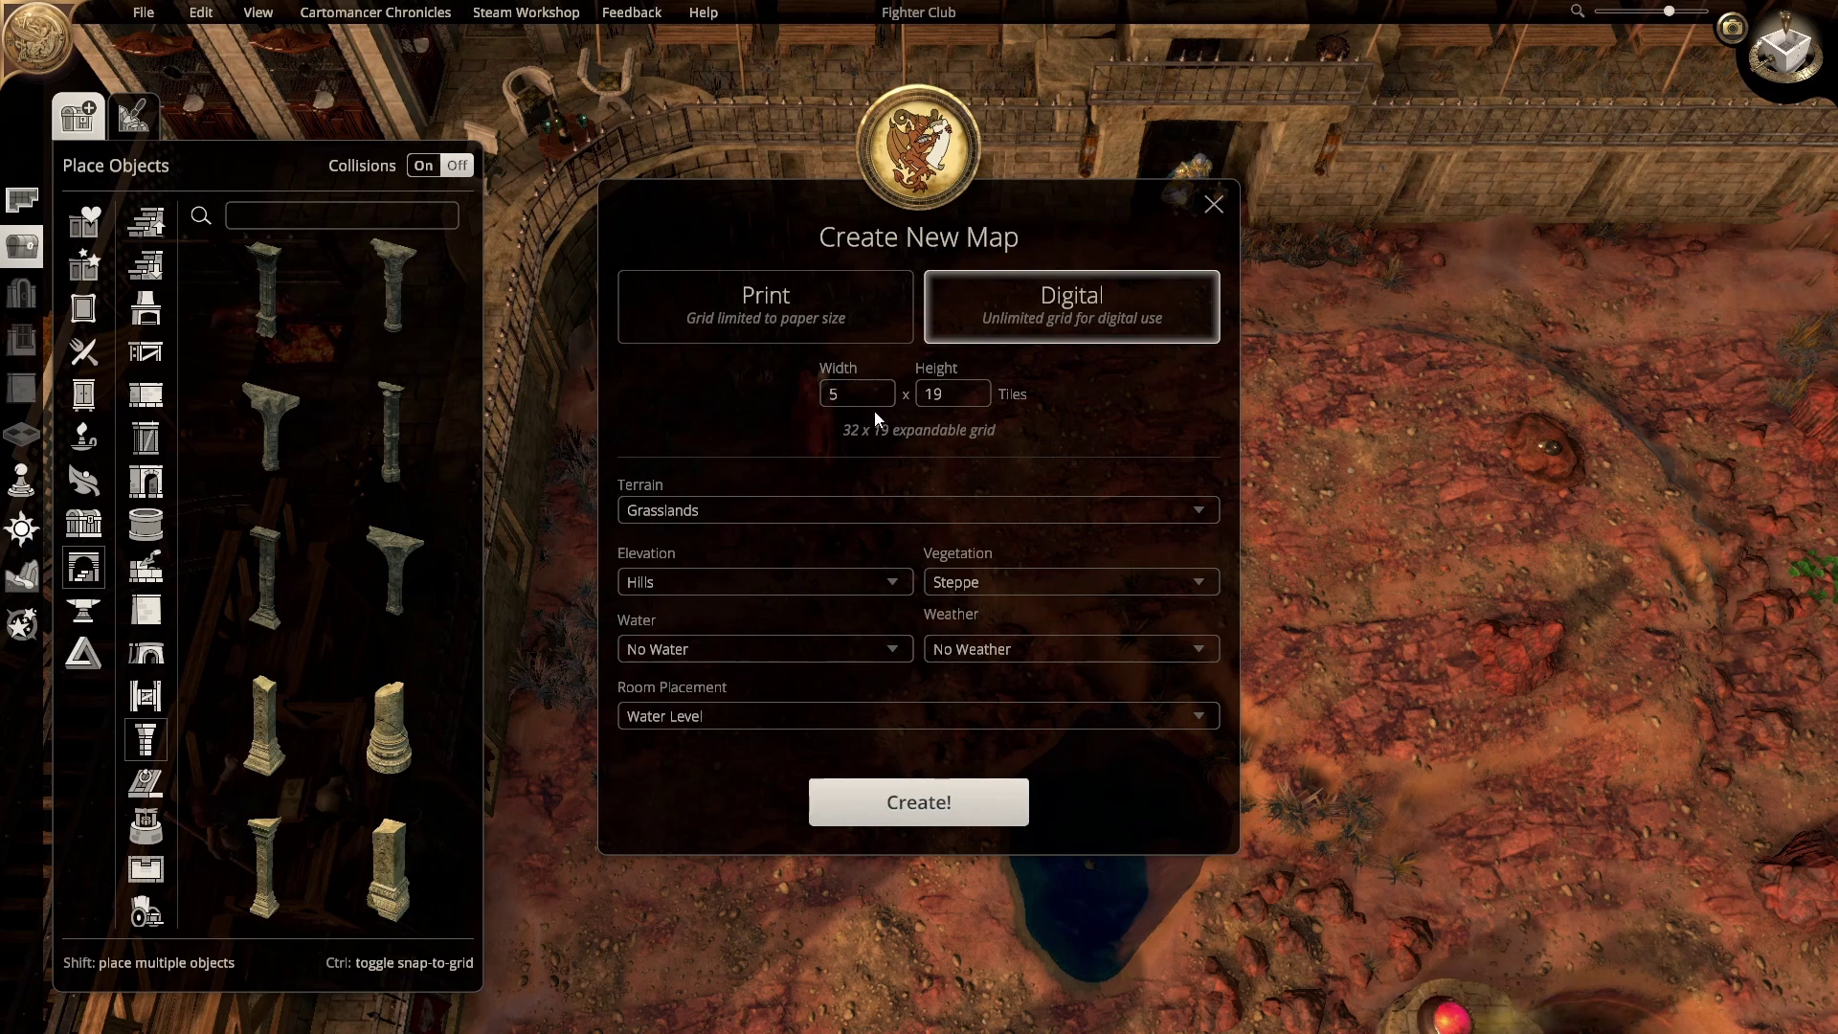
text(32)
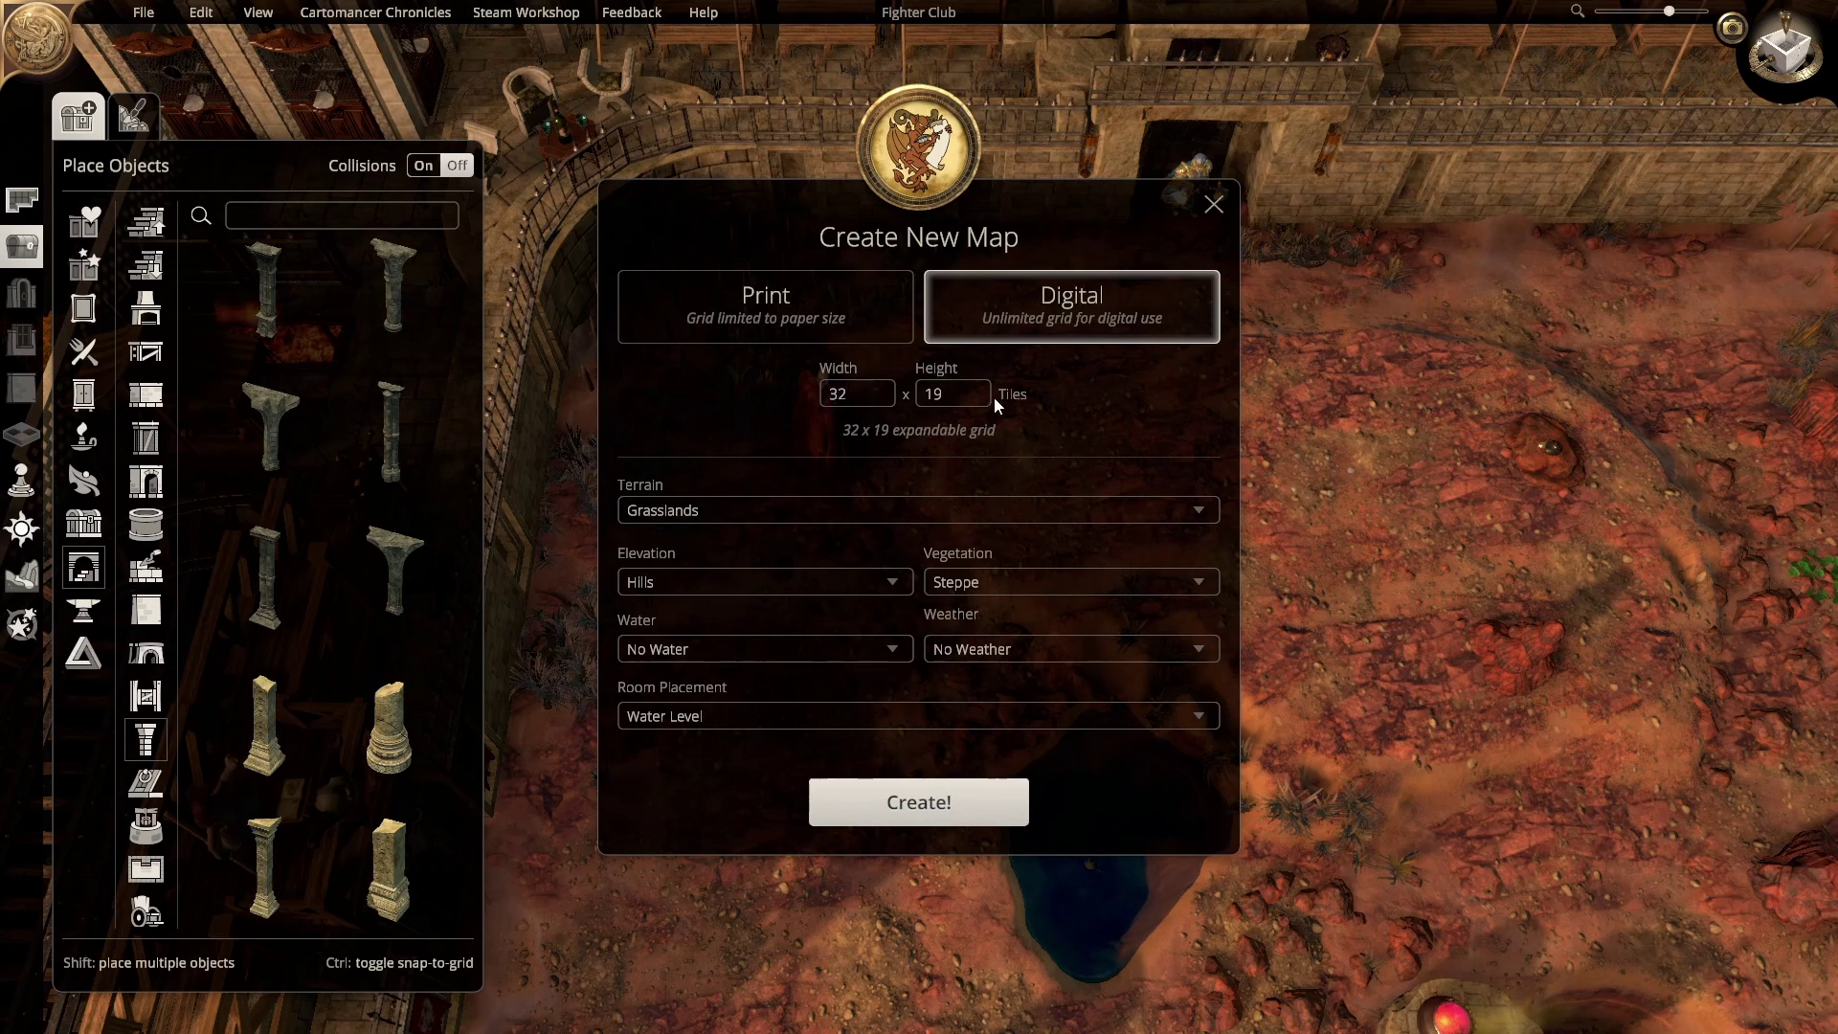
Step: Try the Dark Parchment and Badlands terrains for the new map, and settle on Desert
click(813, 508)
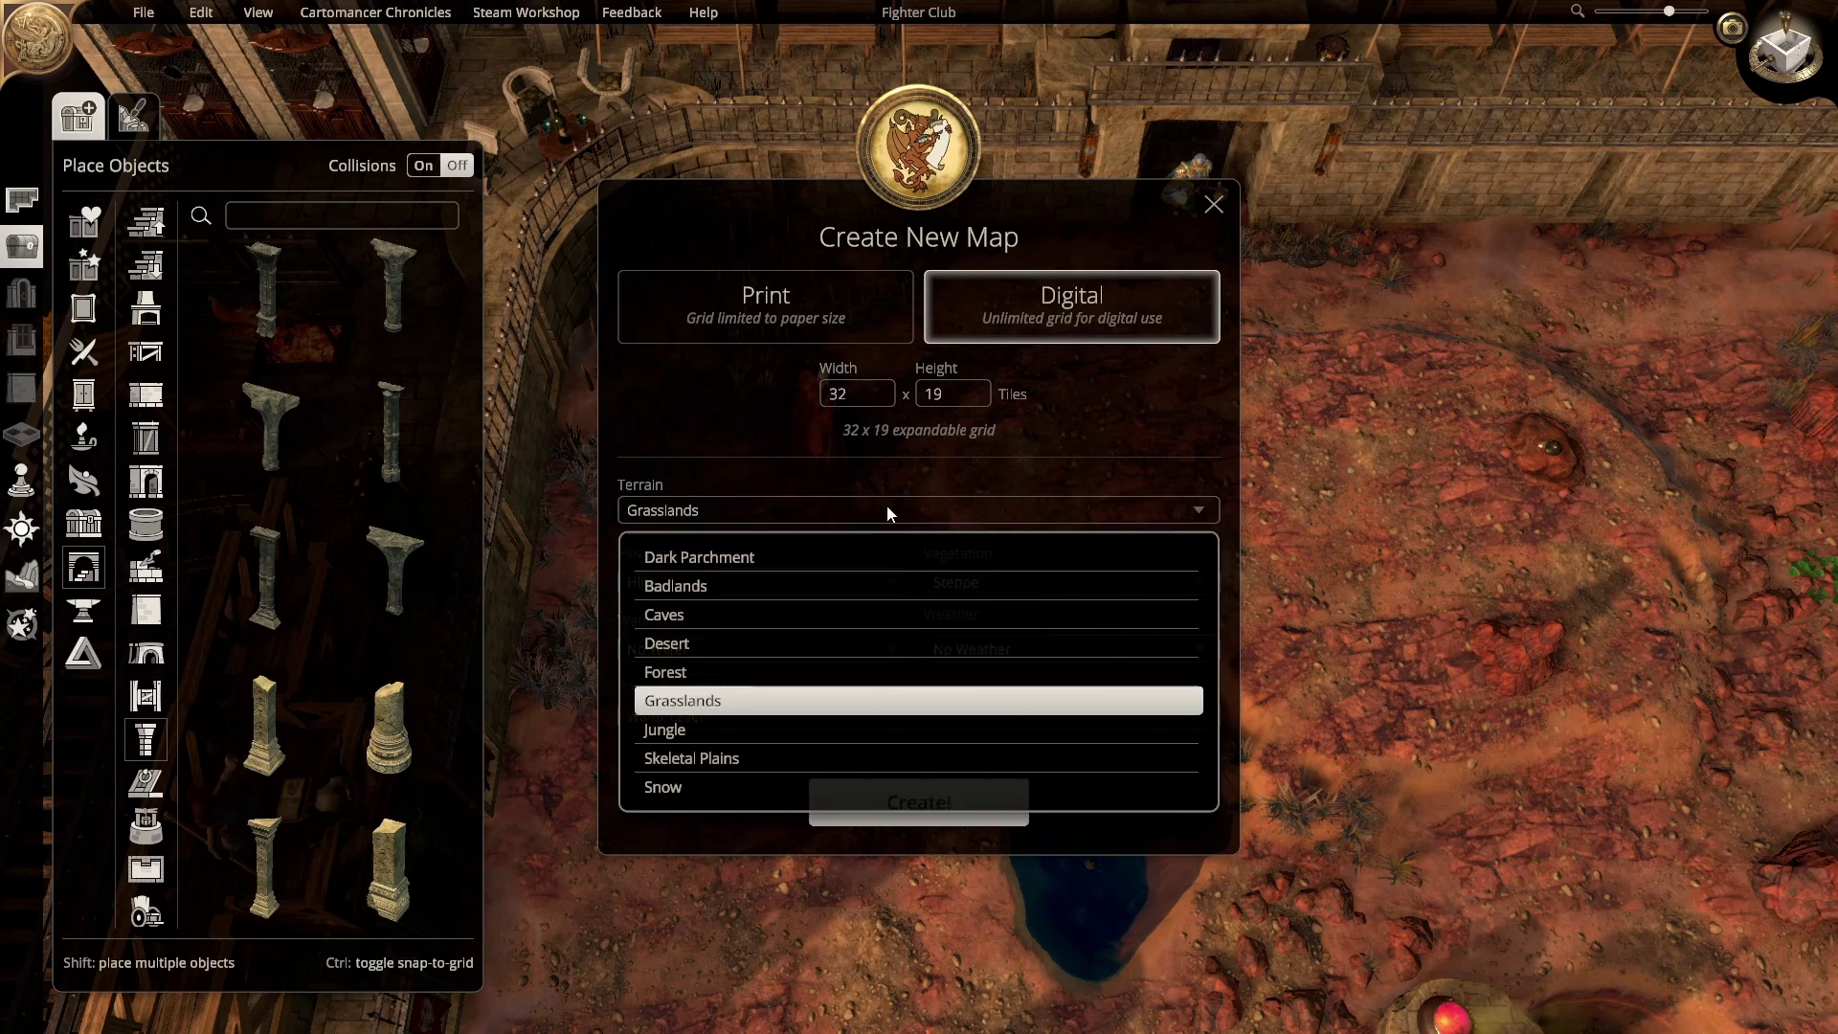
click(752, 557)
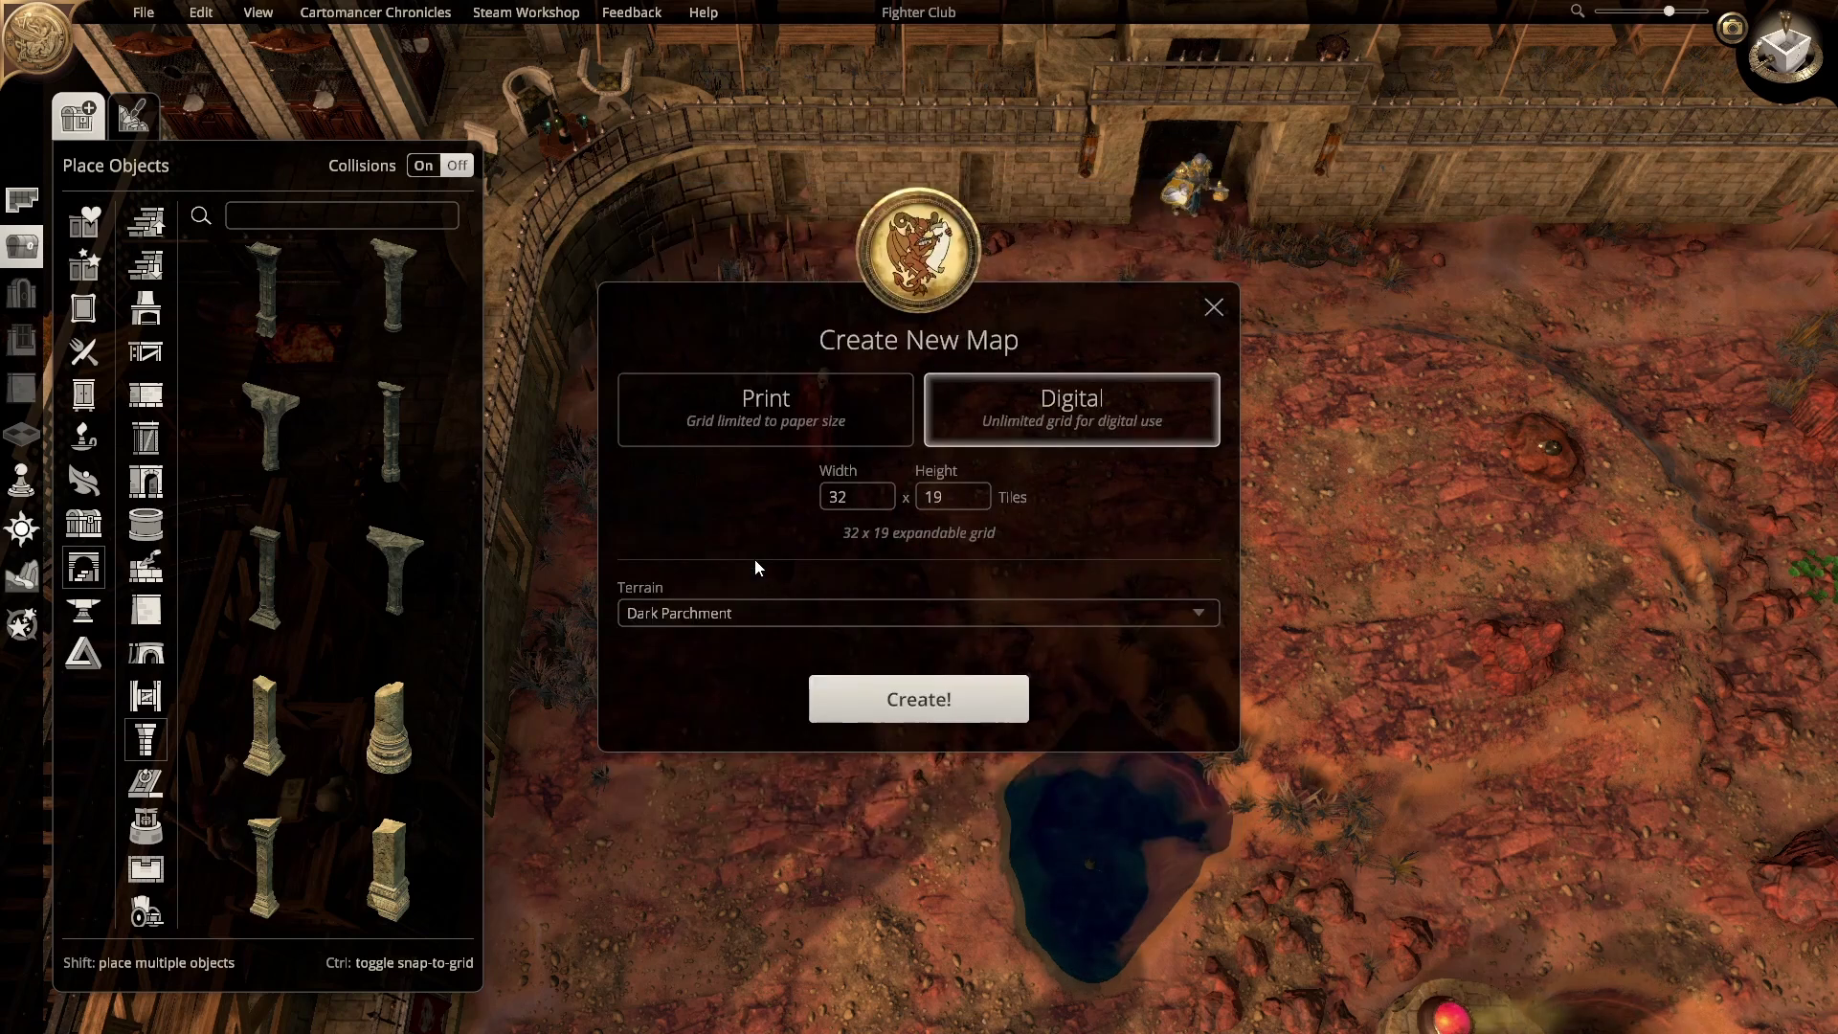
click(1001, 613)
click(713, 684)
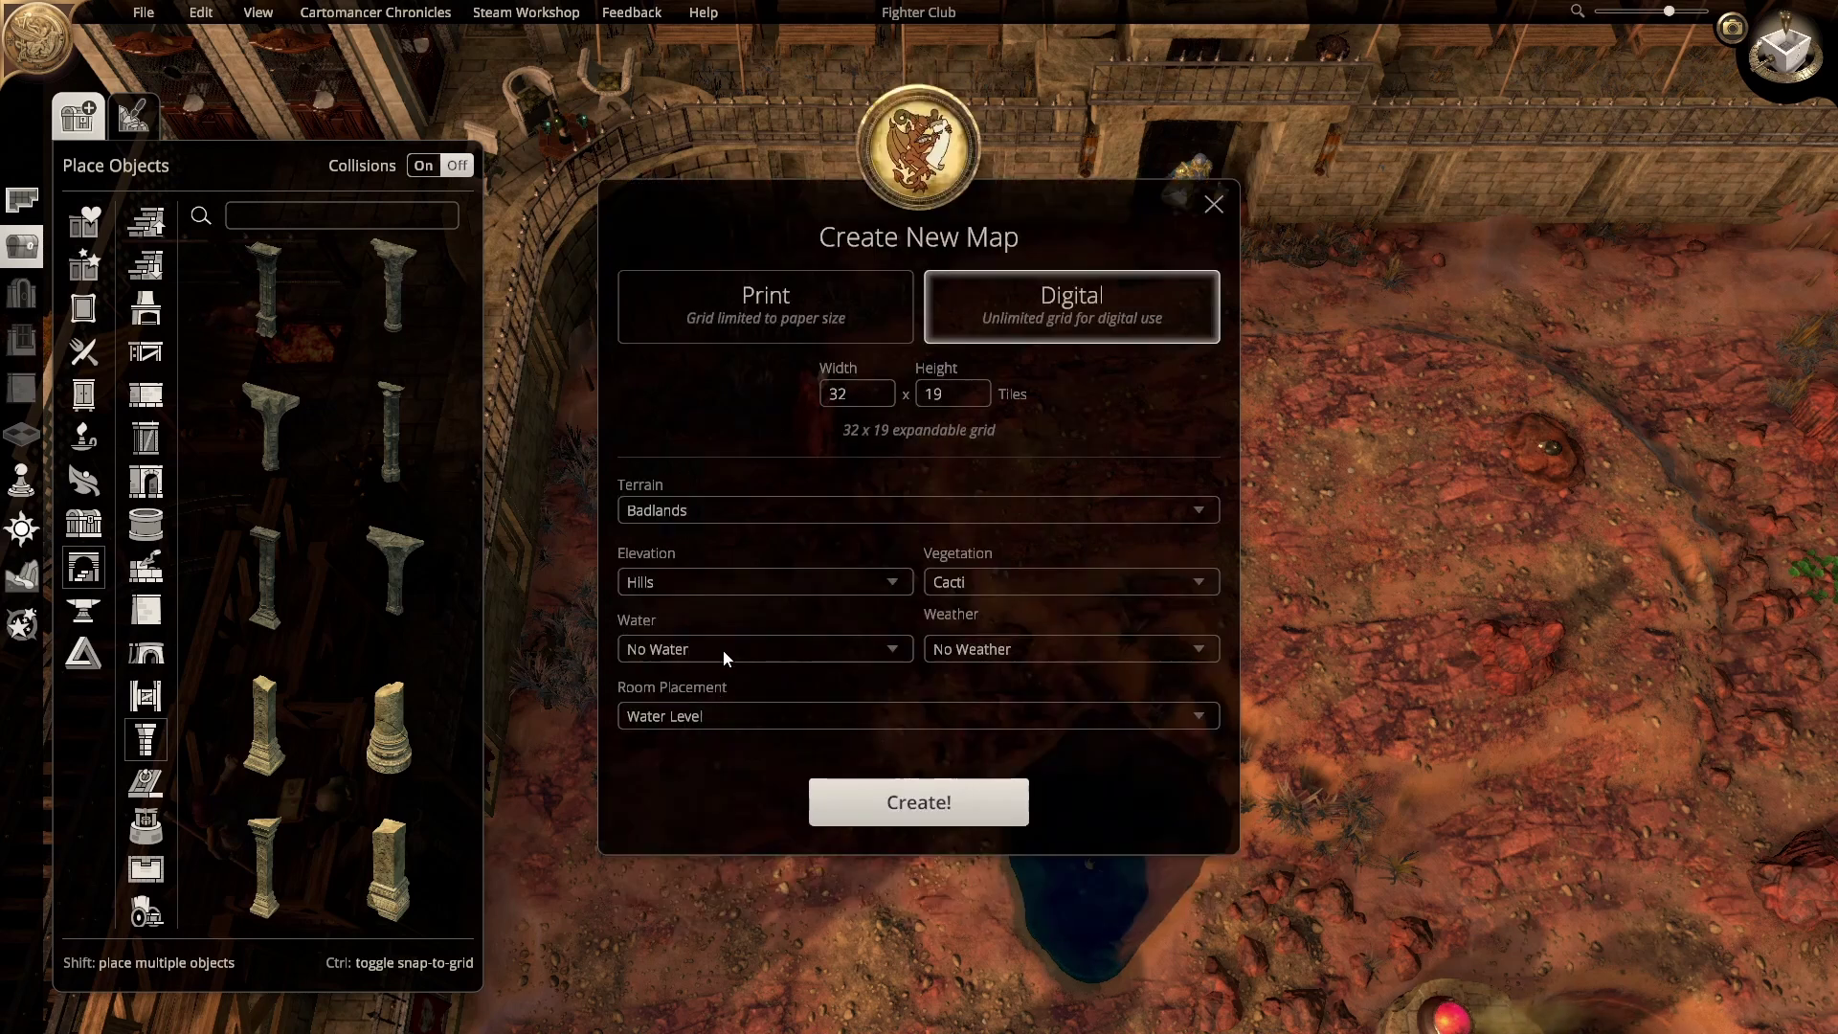
click(787, 513)
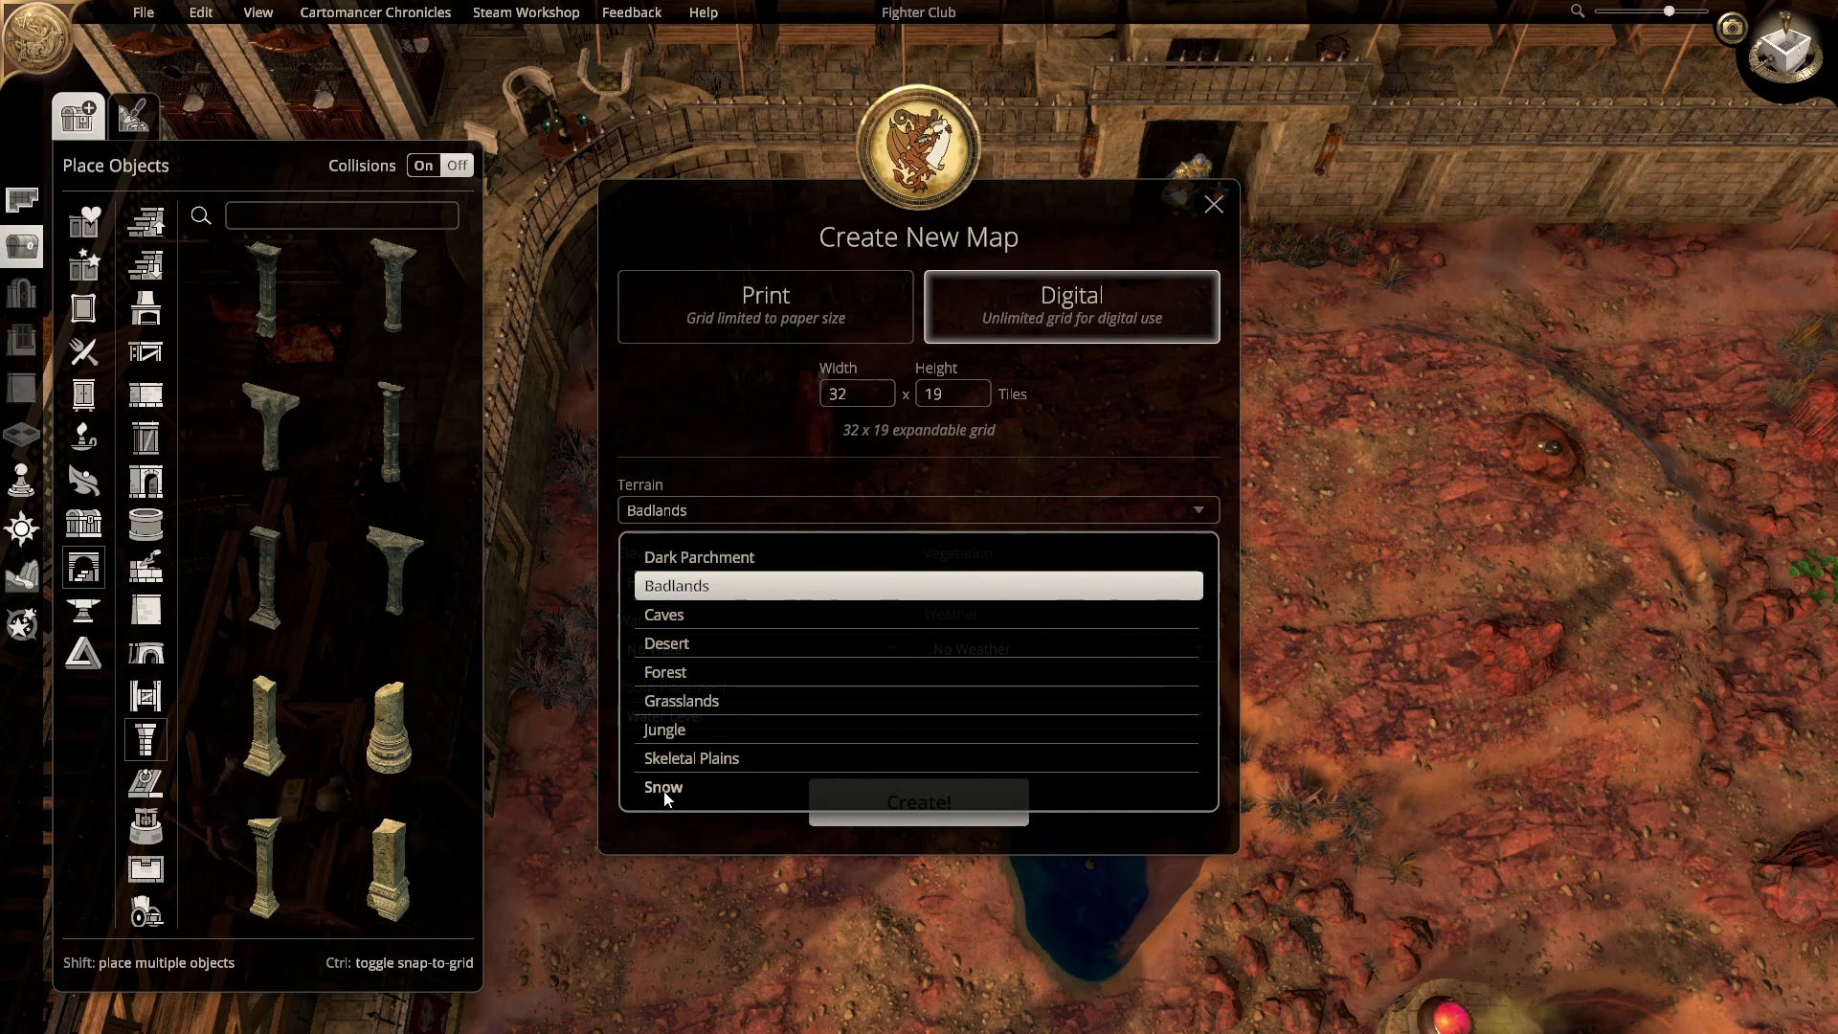
click(685, 653)
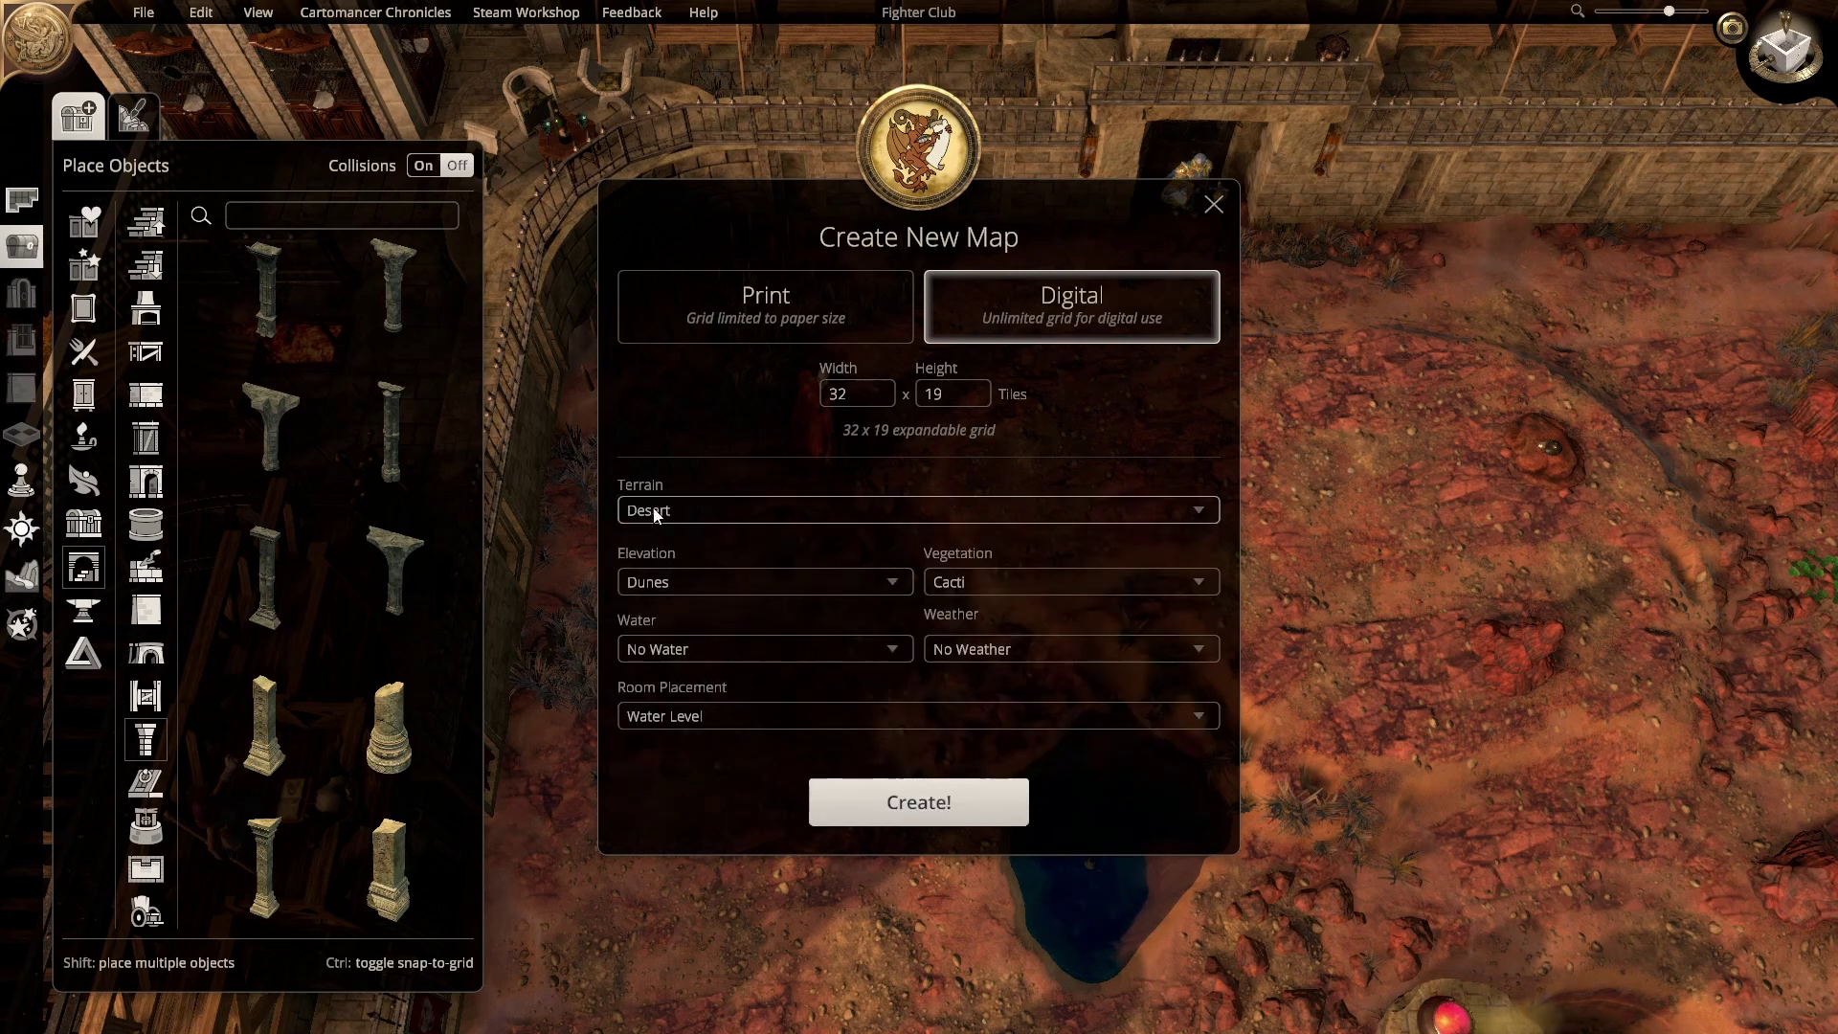
Step: Set the new map's elevation to Large Dune and its vegetation to Cacti Saguaro
click(790, 583)
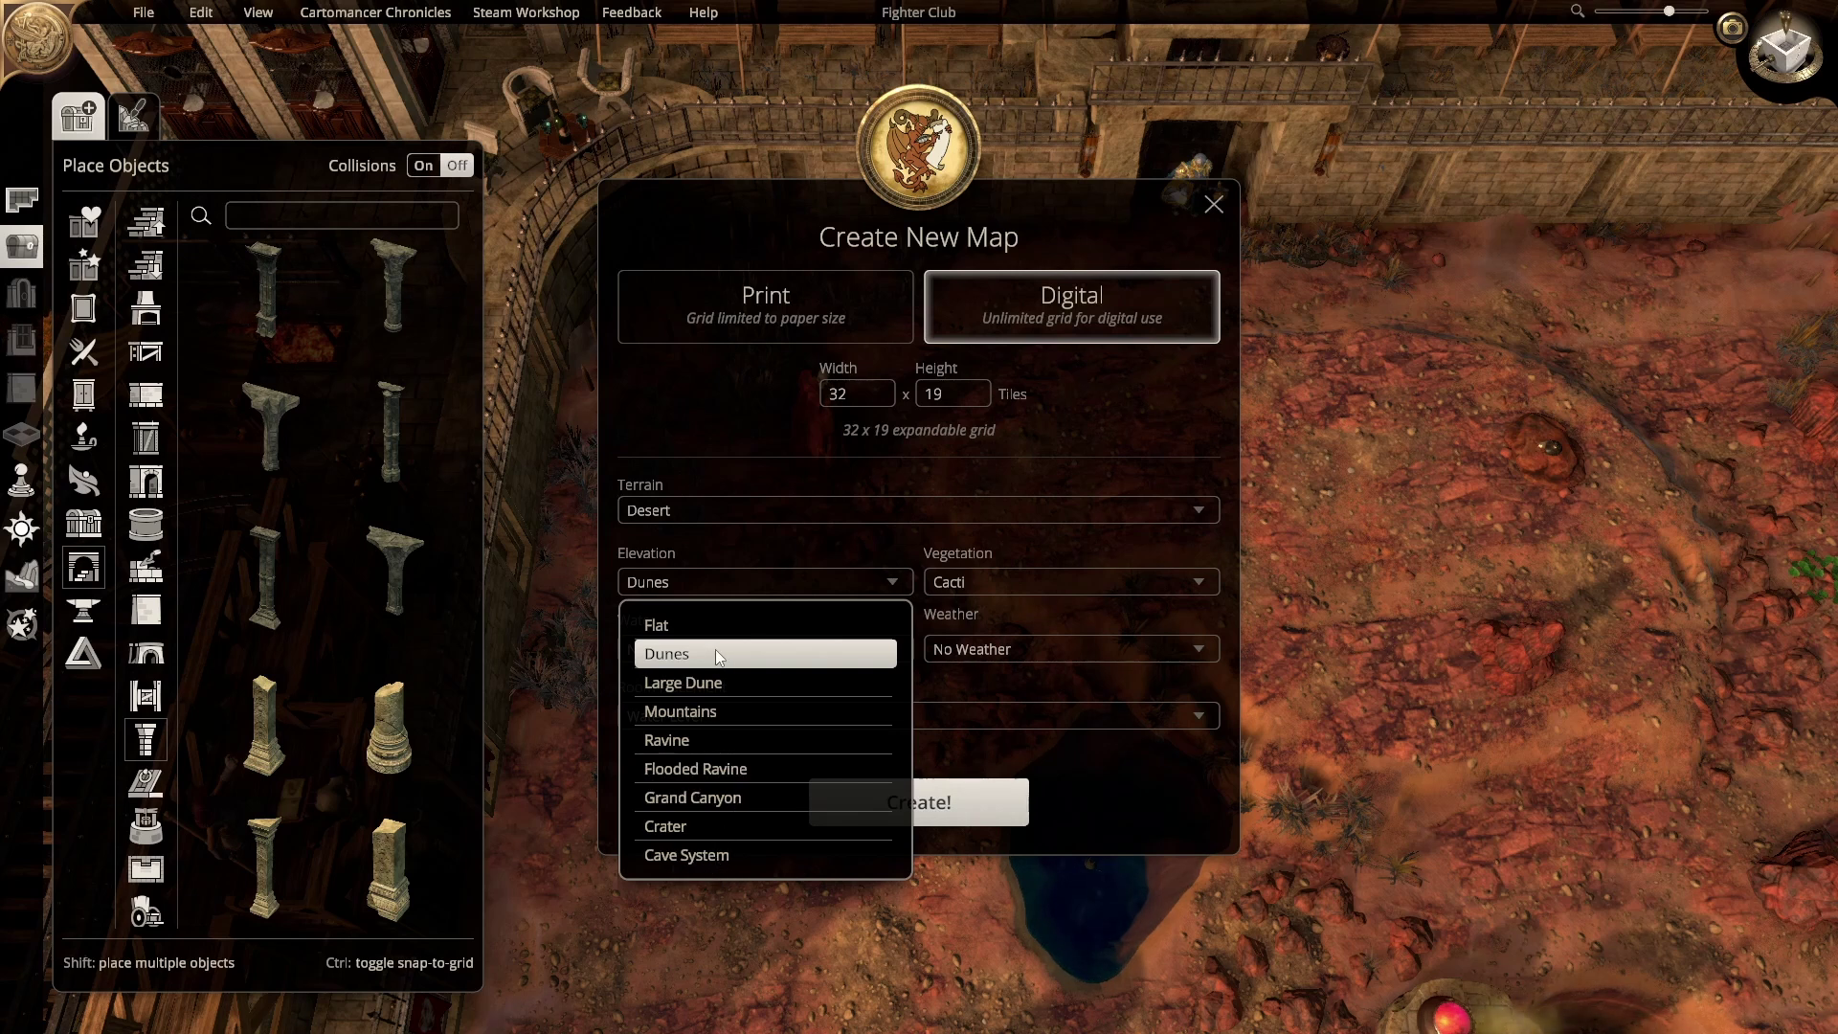
click(730, 686)
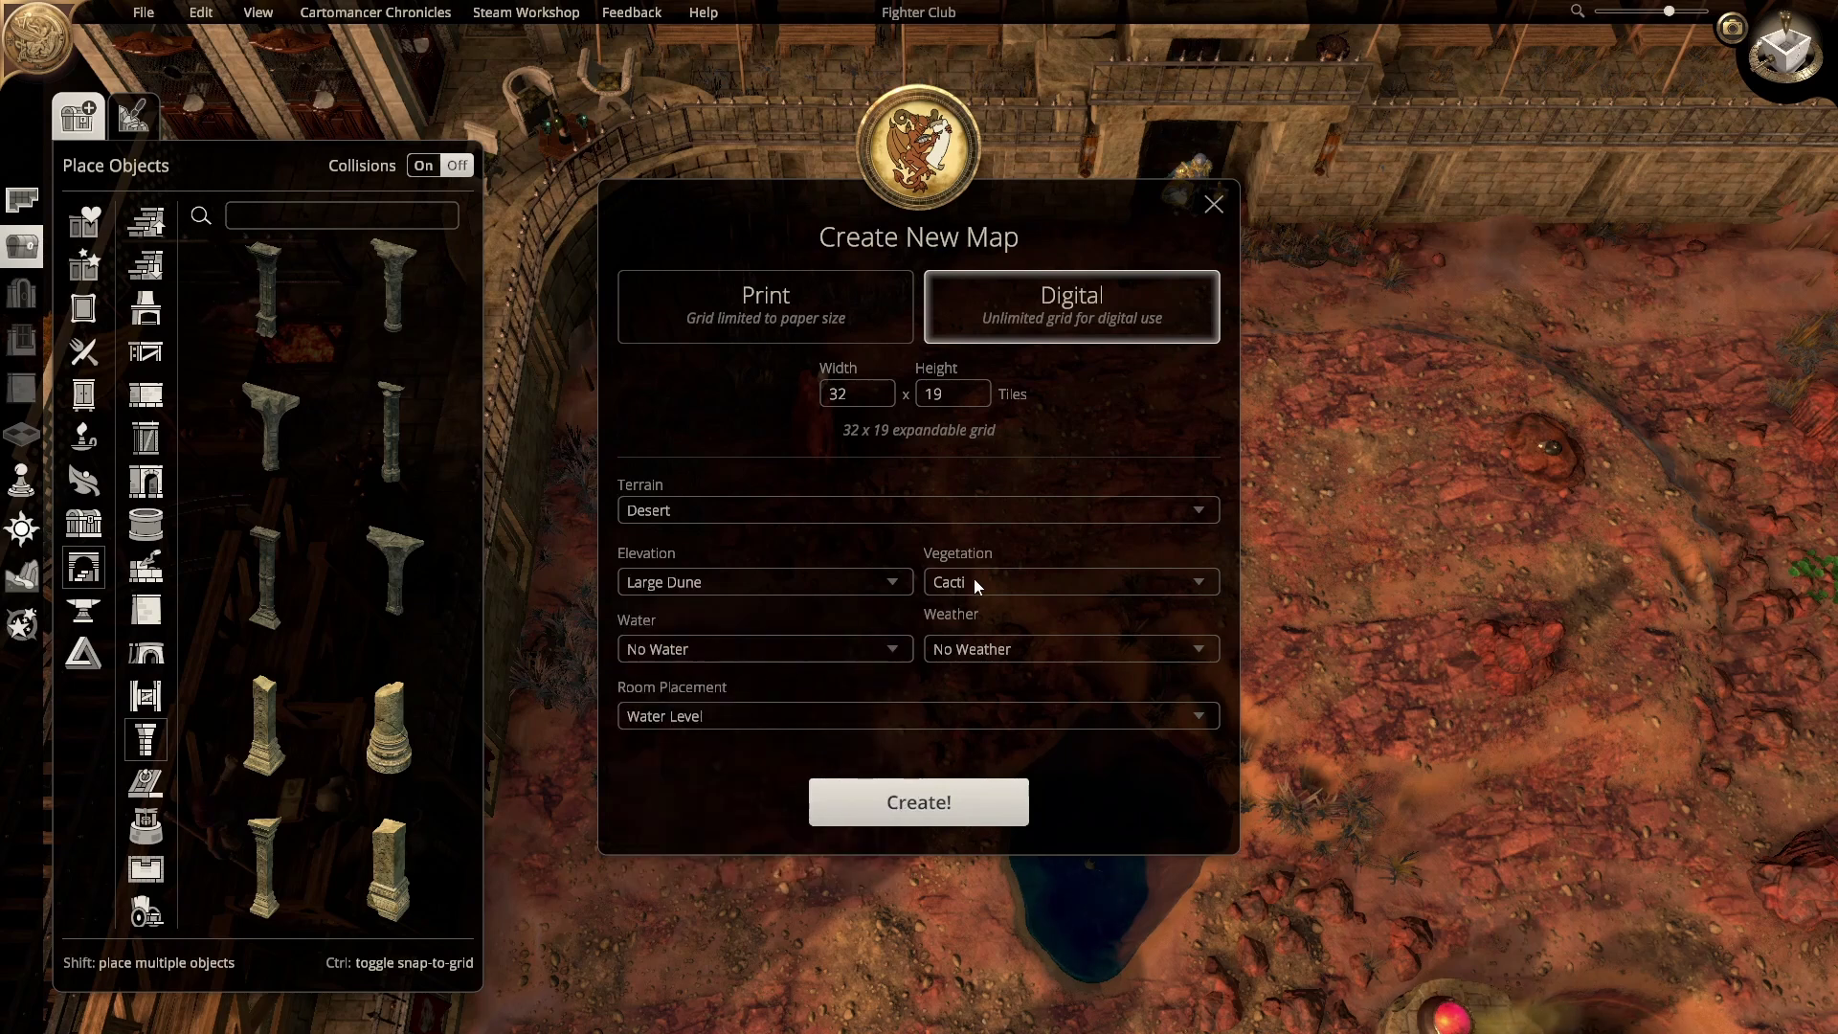
click(1034, 580)
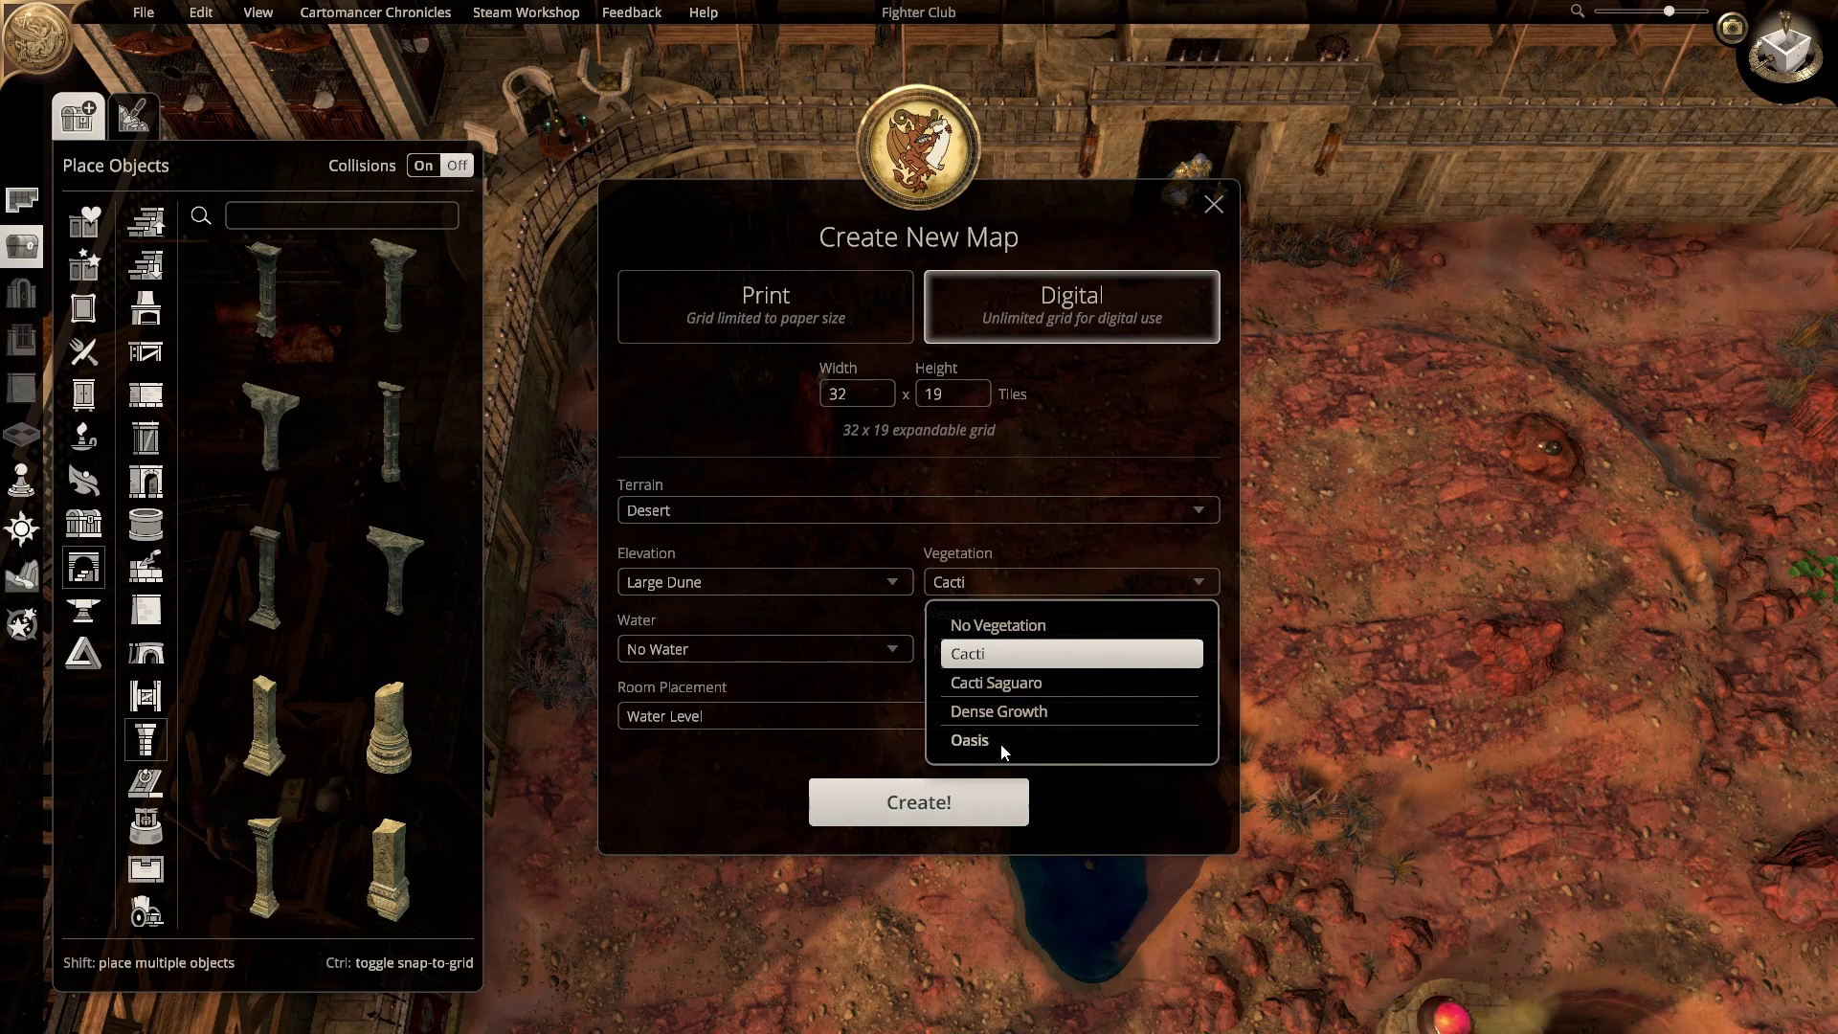
click(1047, 686)
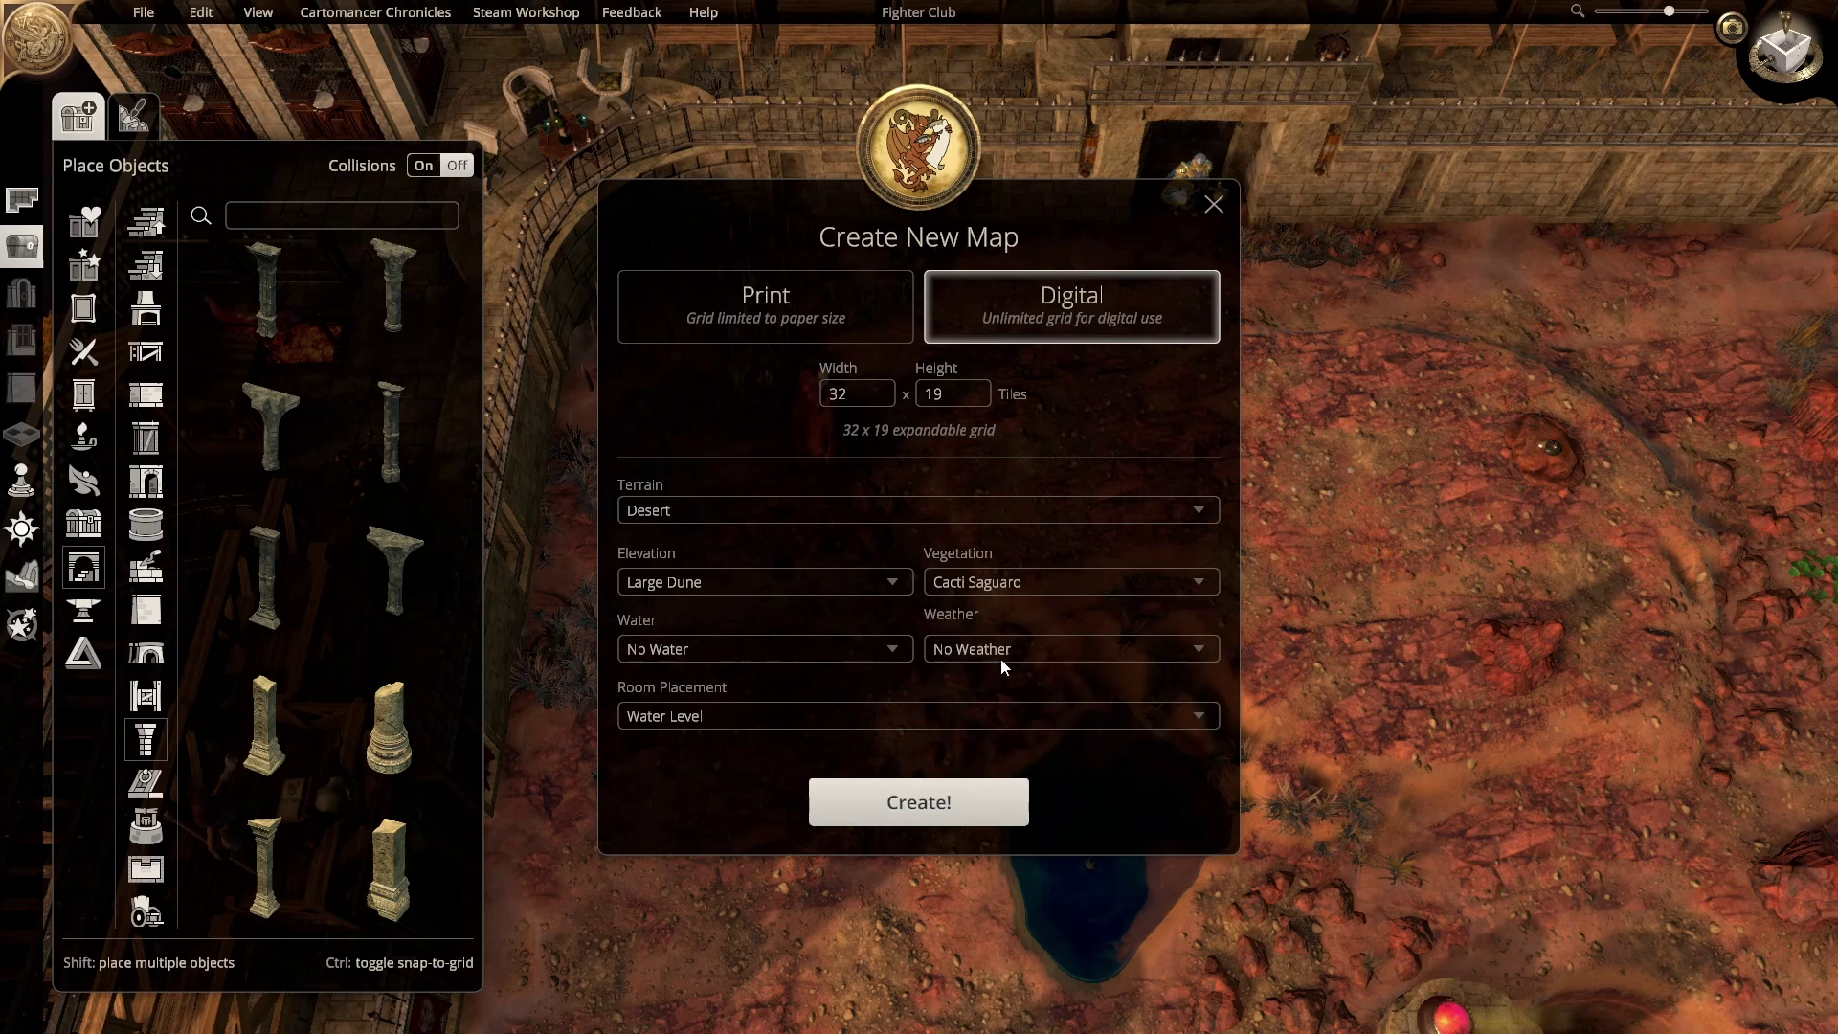
Step: Go through the water and weather options for the new map, choosing No Water and No Weather
click(813, 648)
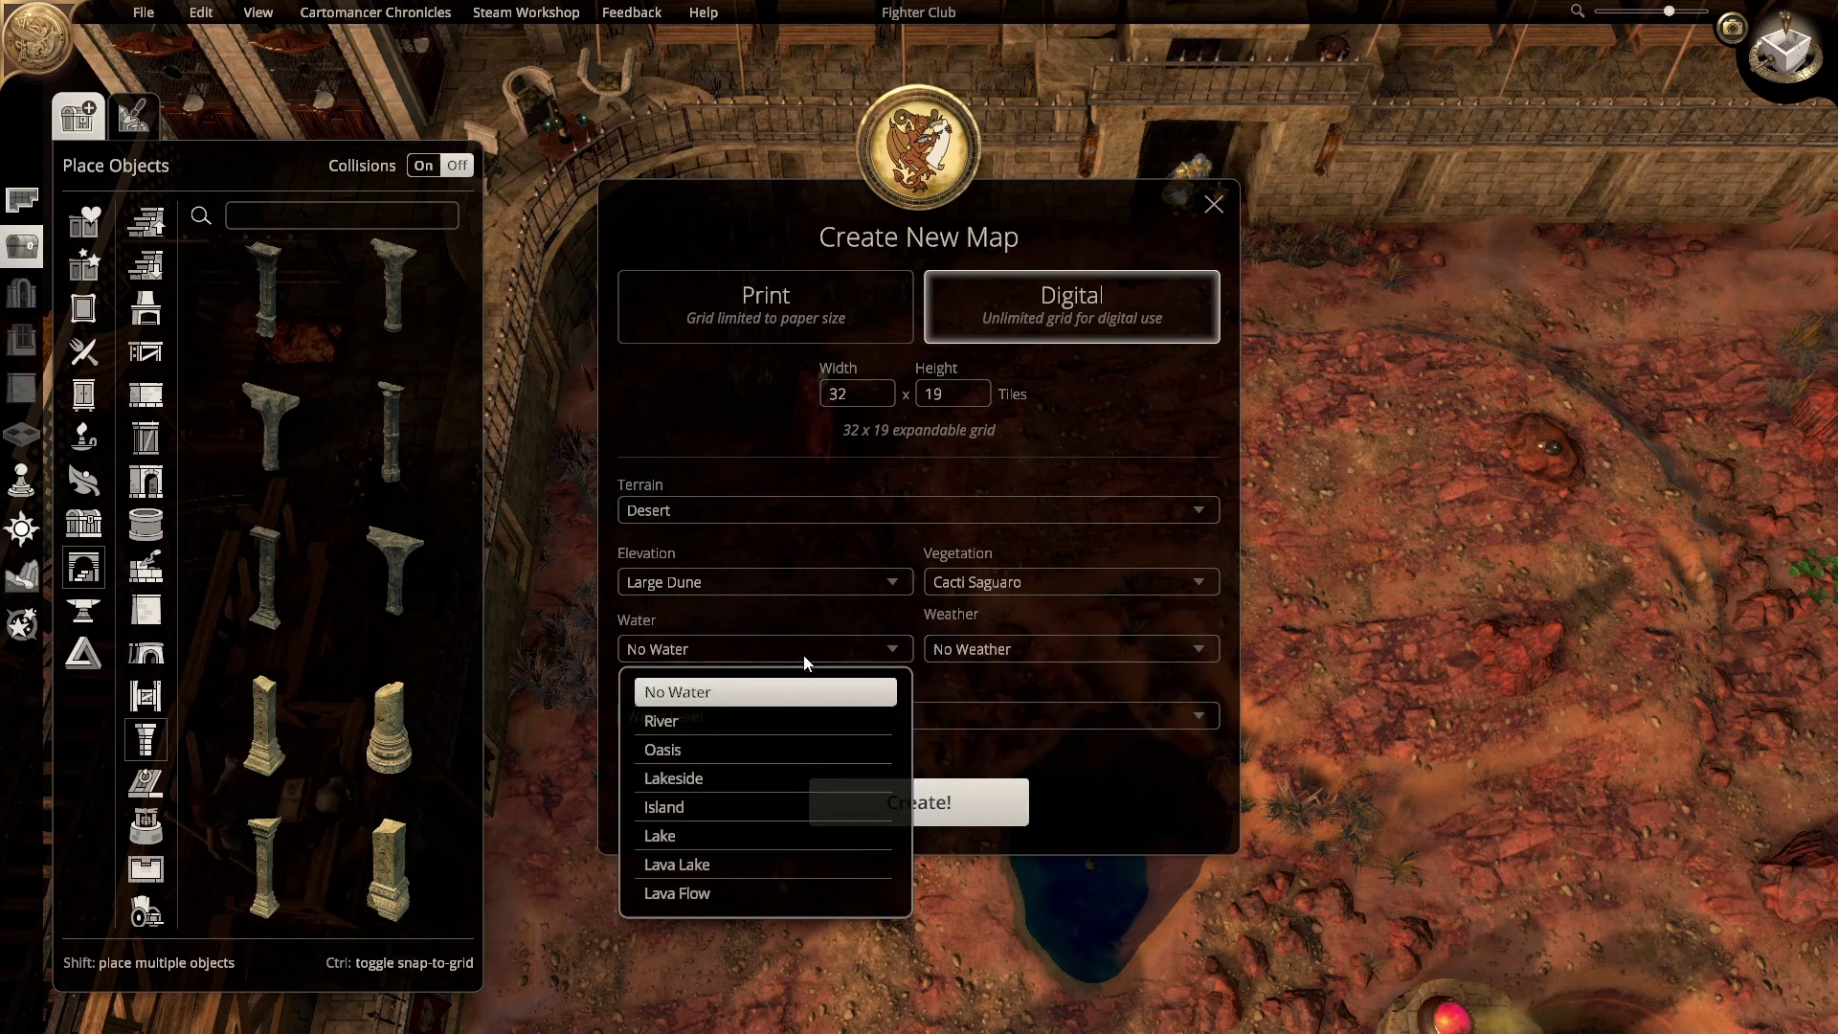
click(709, 693)
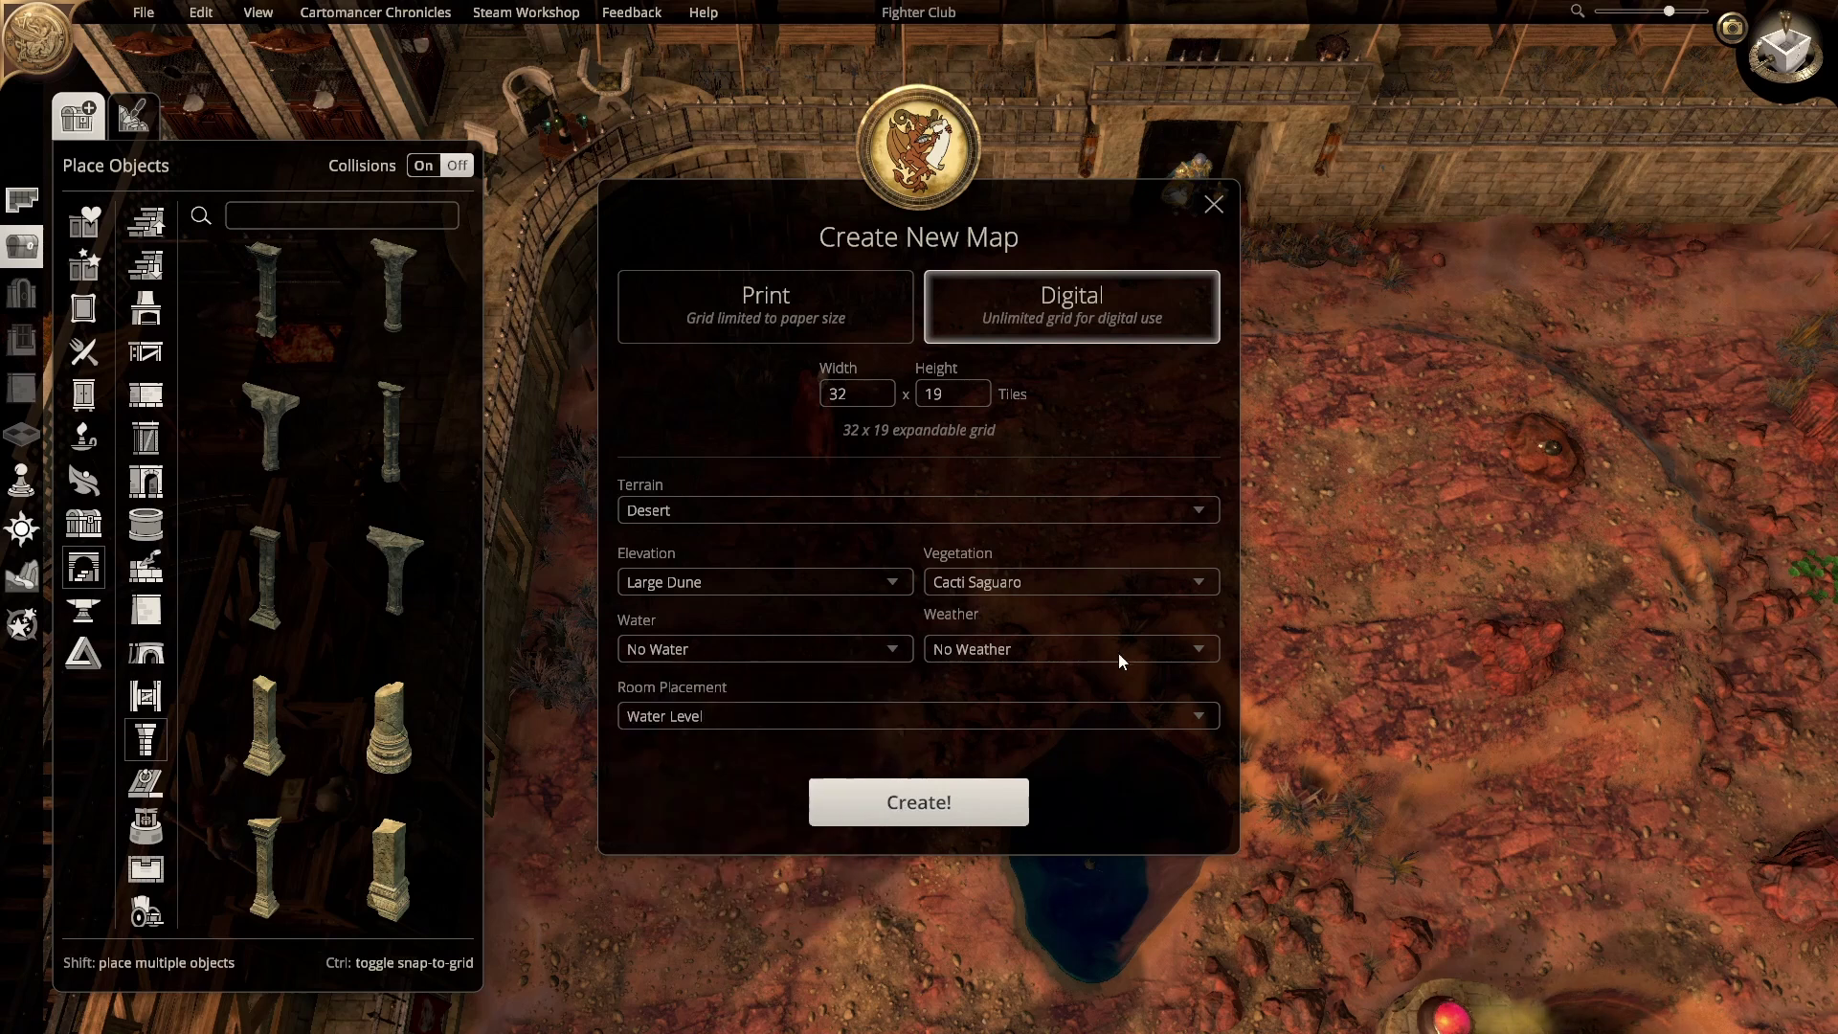
click(1124, 651)
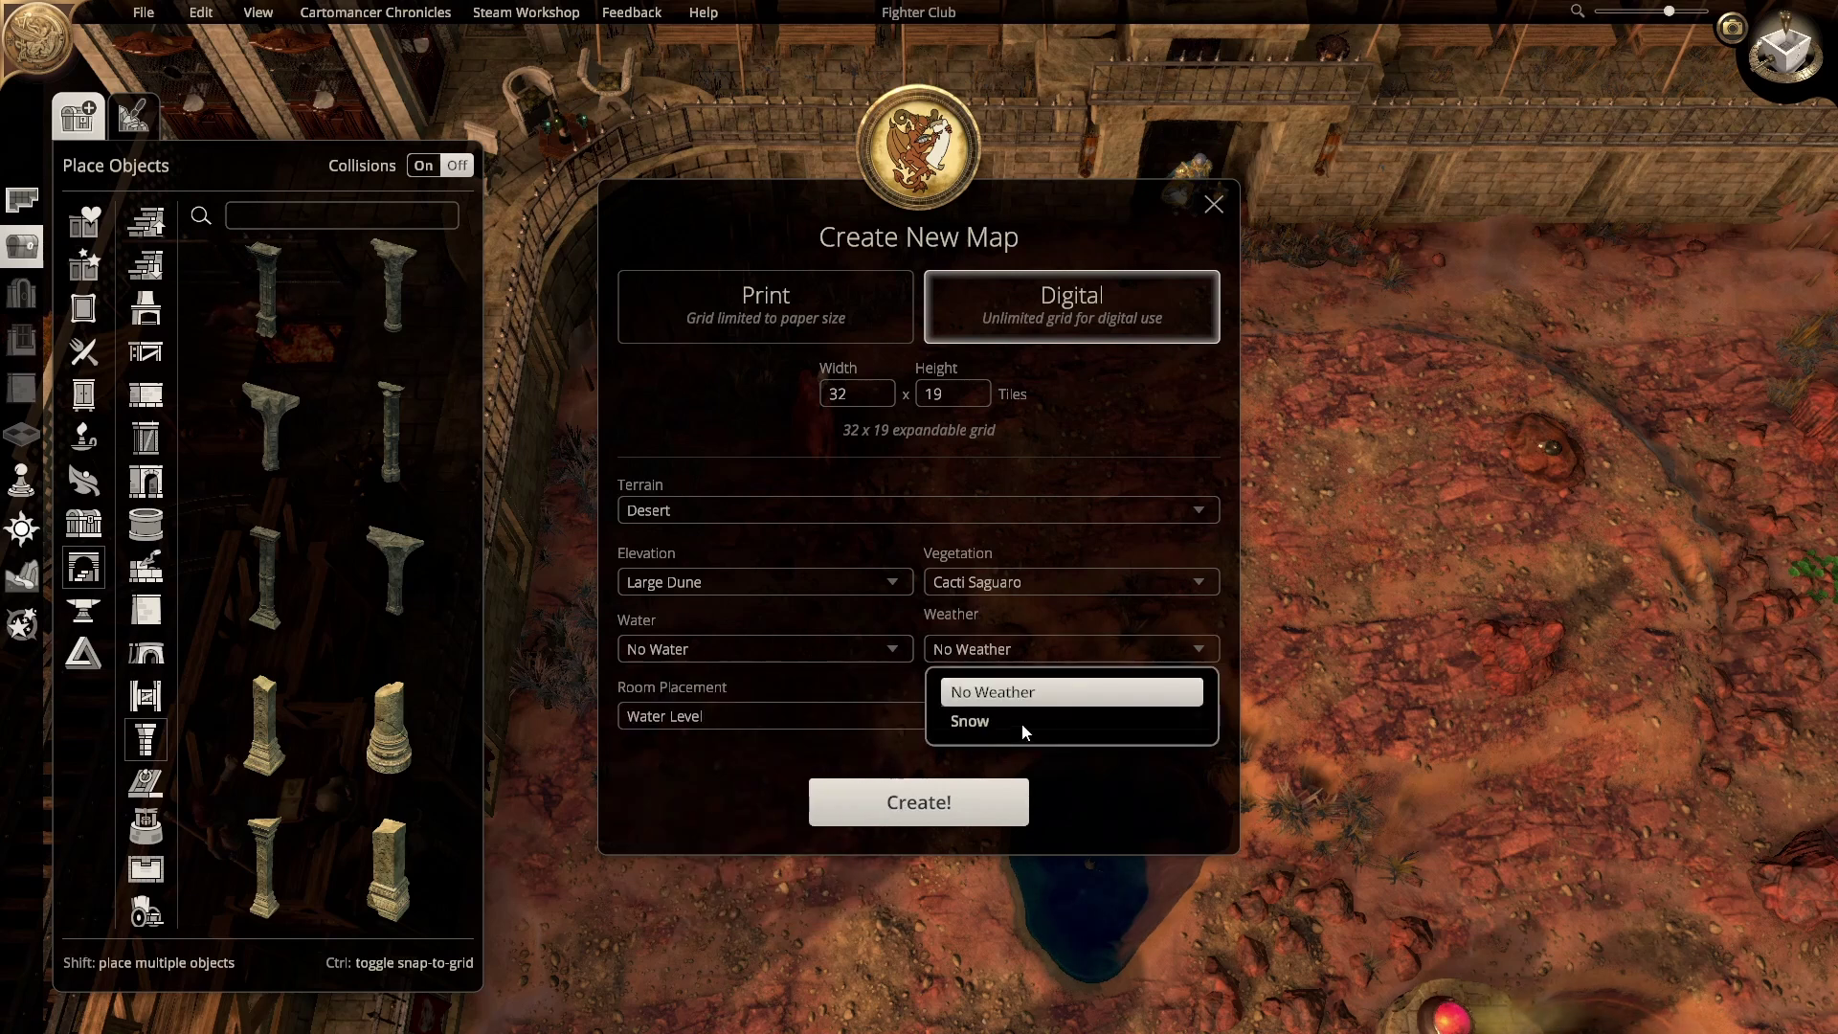
click(1087, 687)
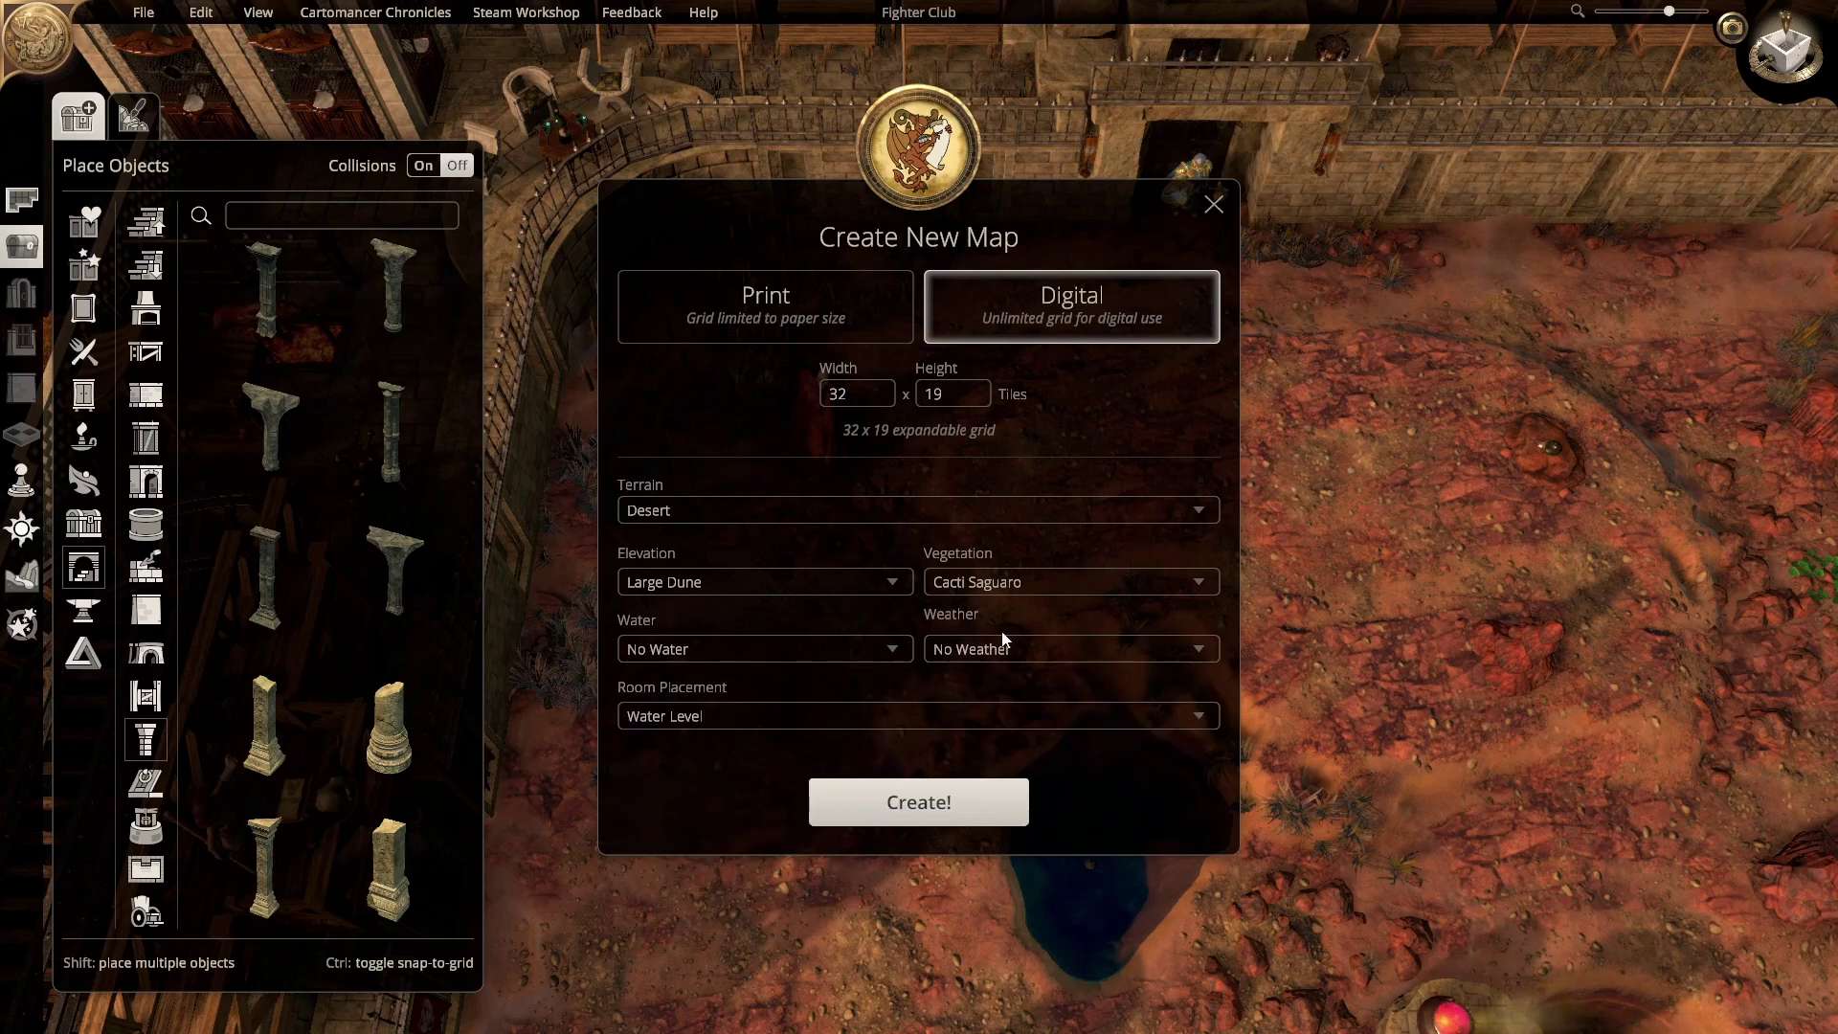
click(1038, 644)
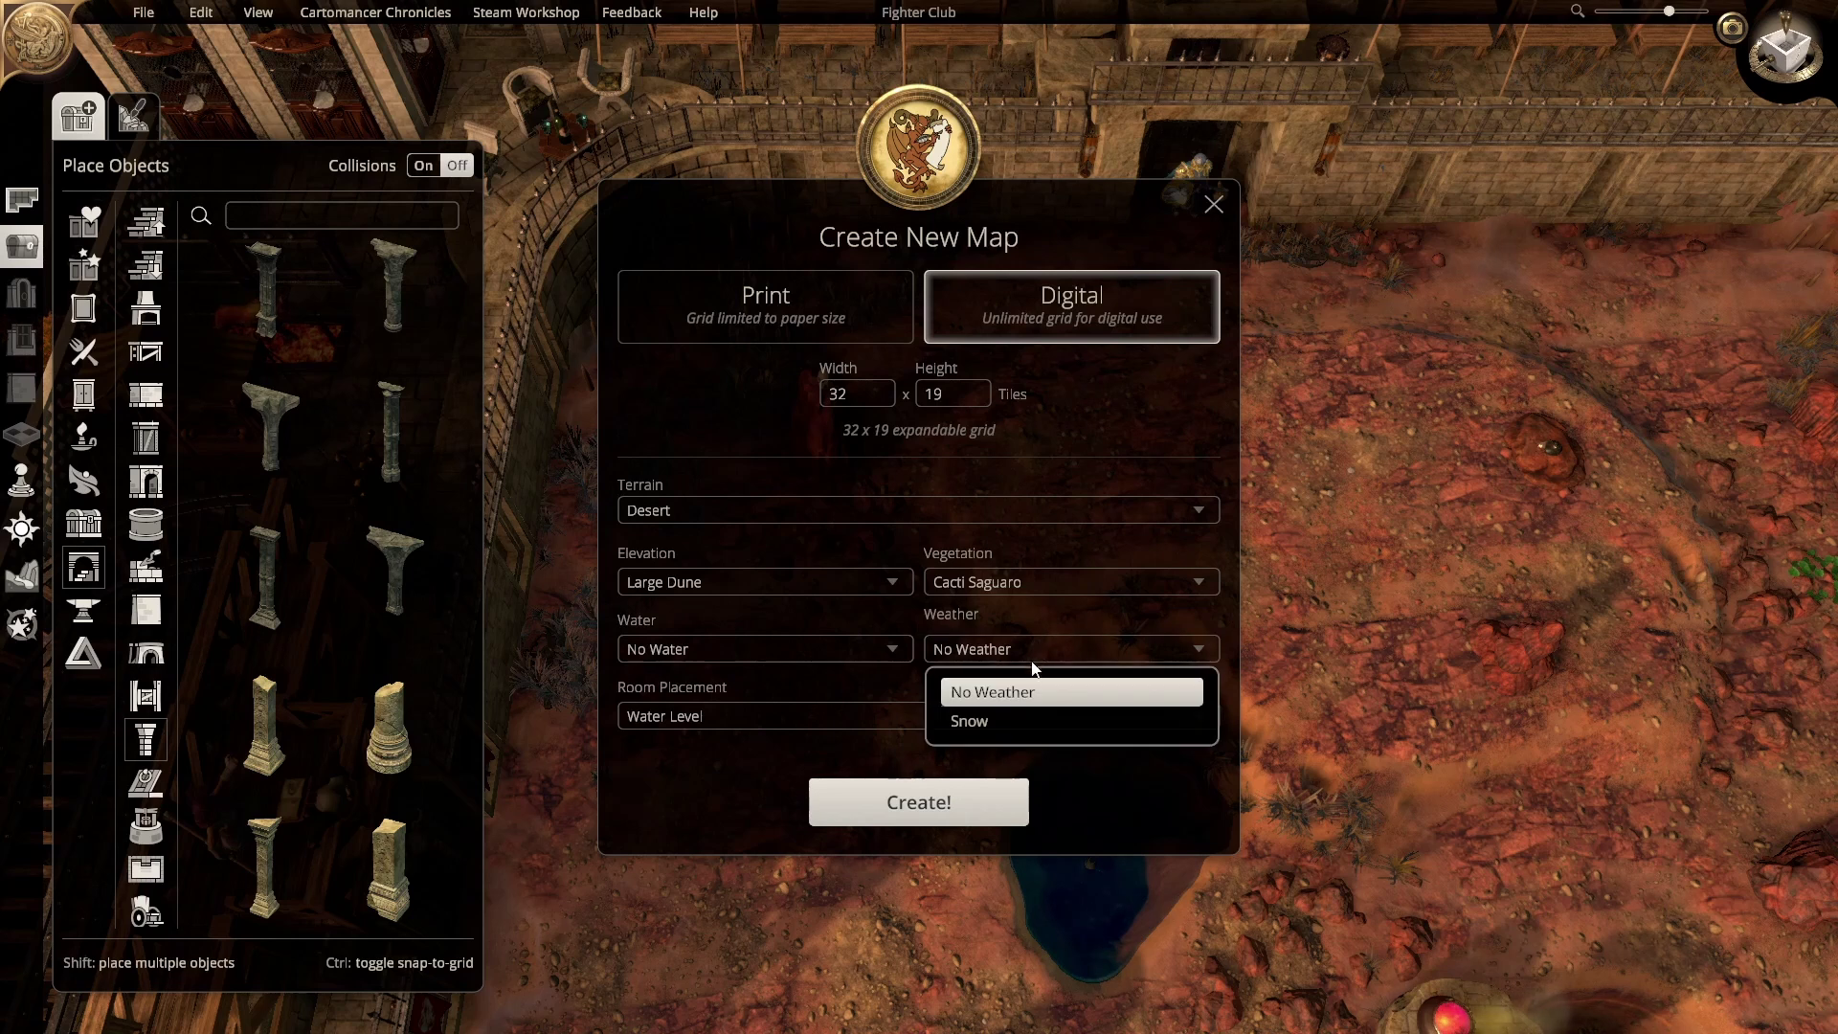
click(993, 700)
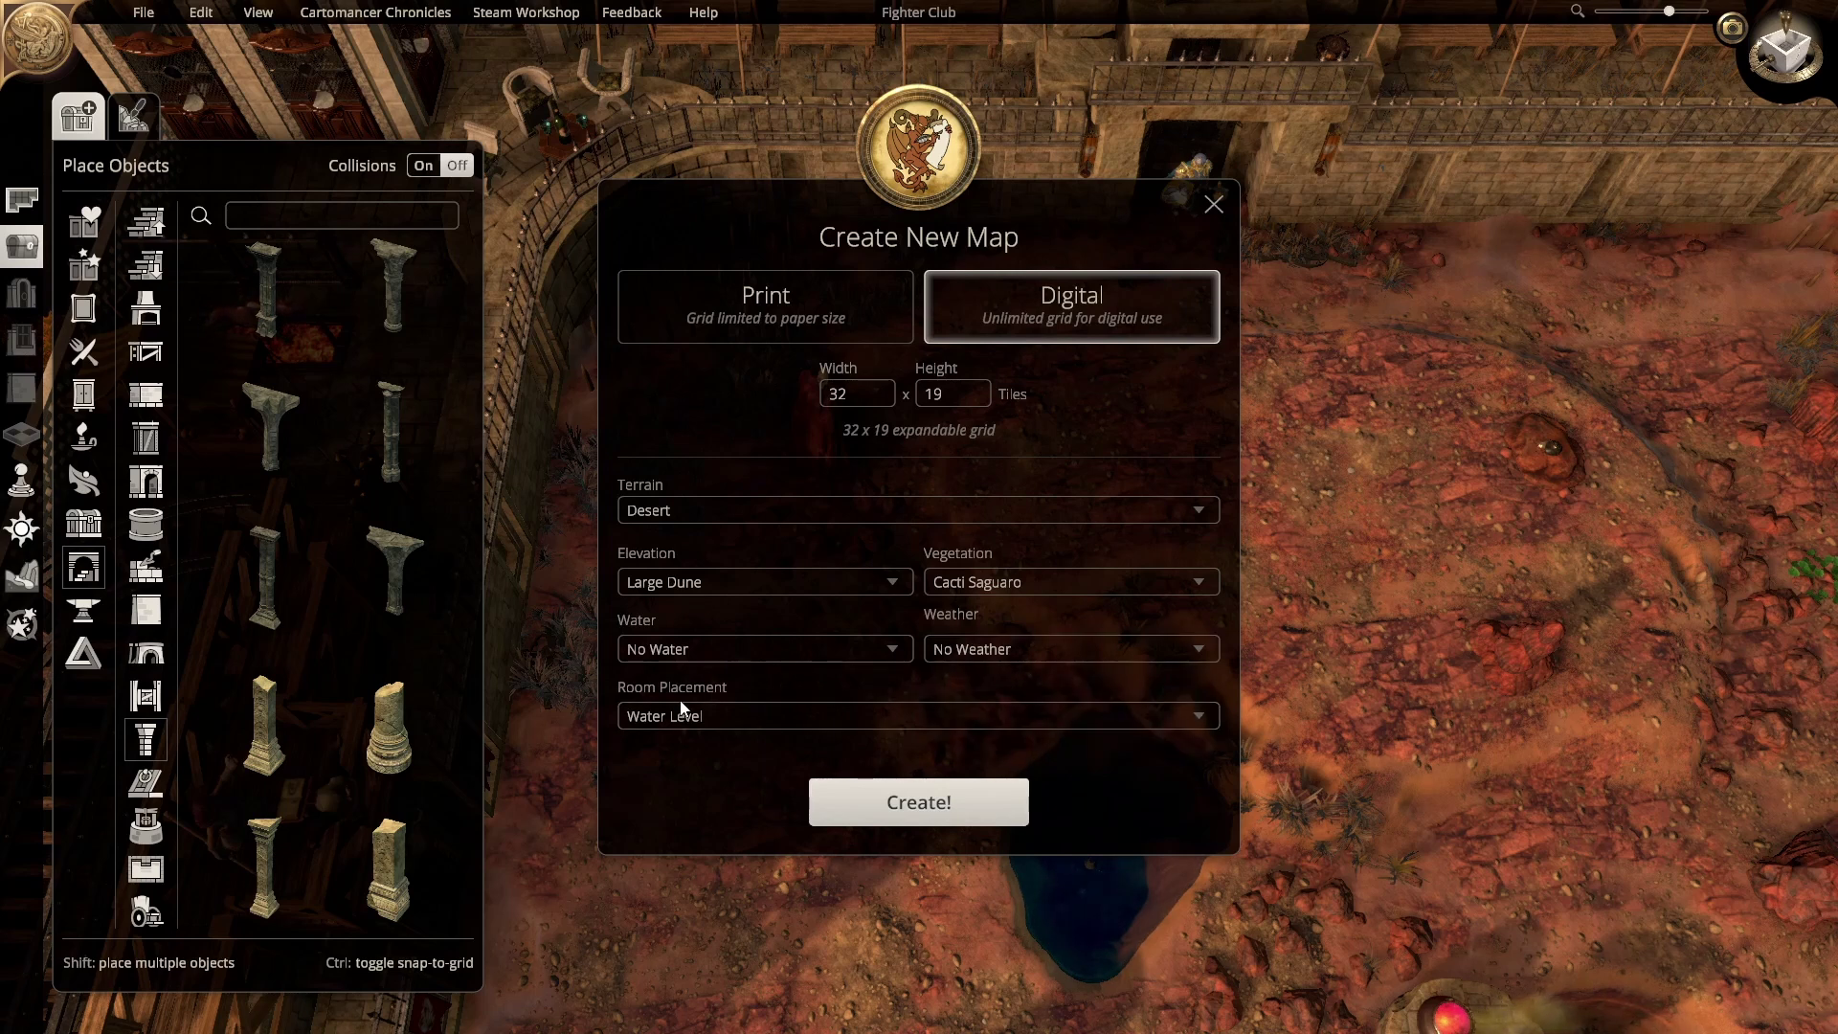
Step: Set the room placement to Plateau and create the new map
click(815, 716)
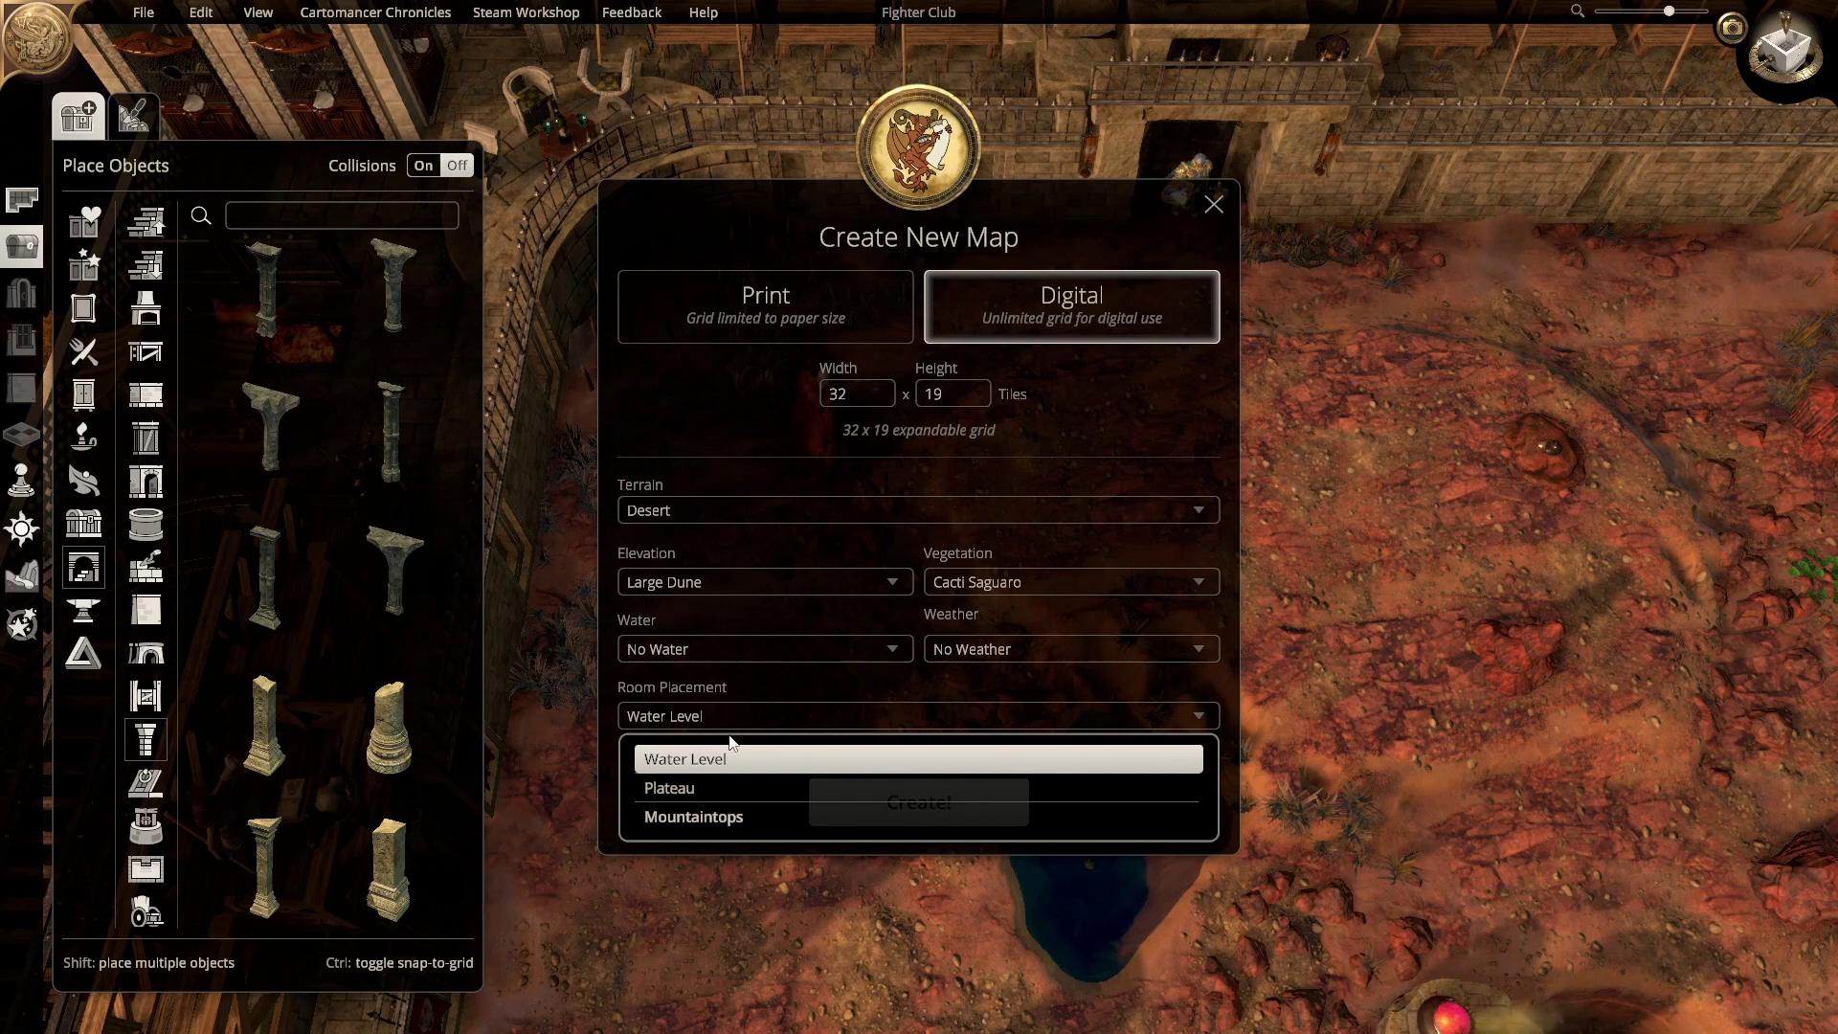
click(709, 788)
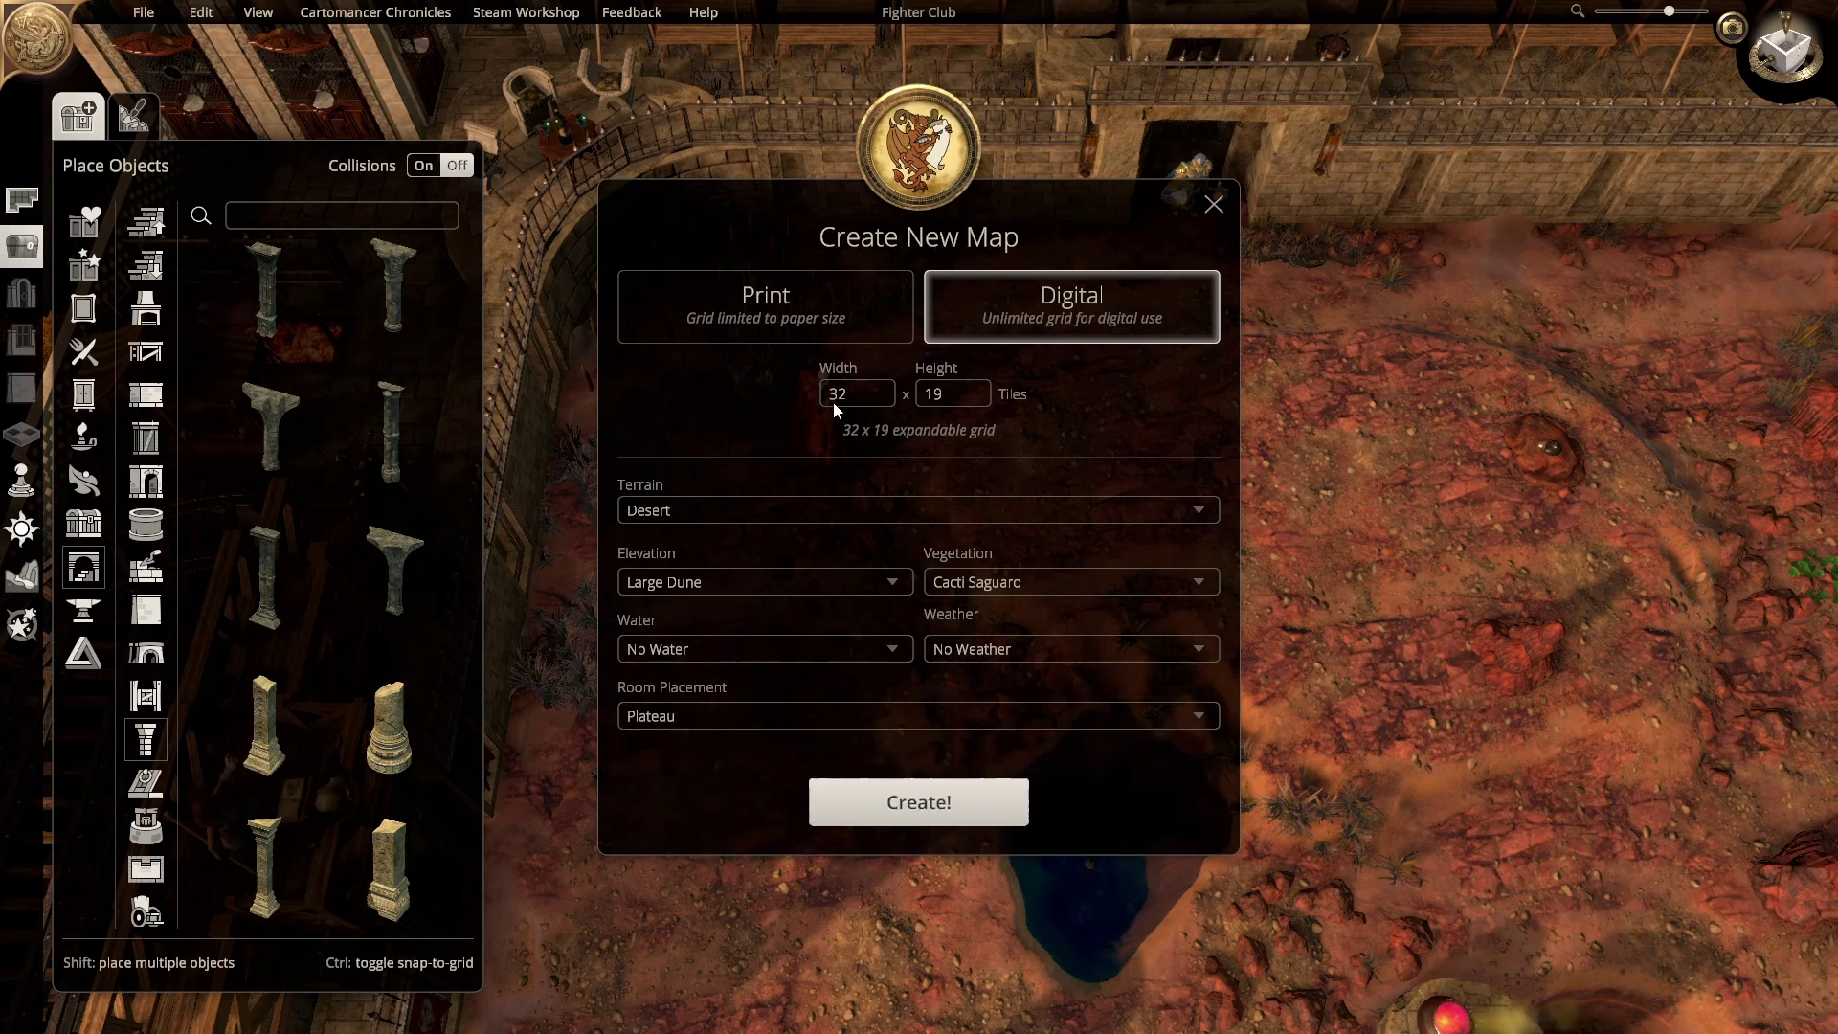
click(919, 802)
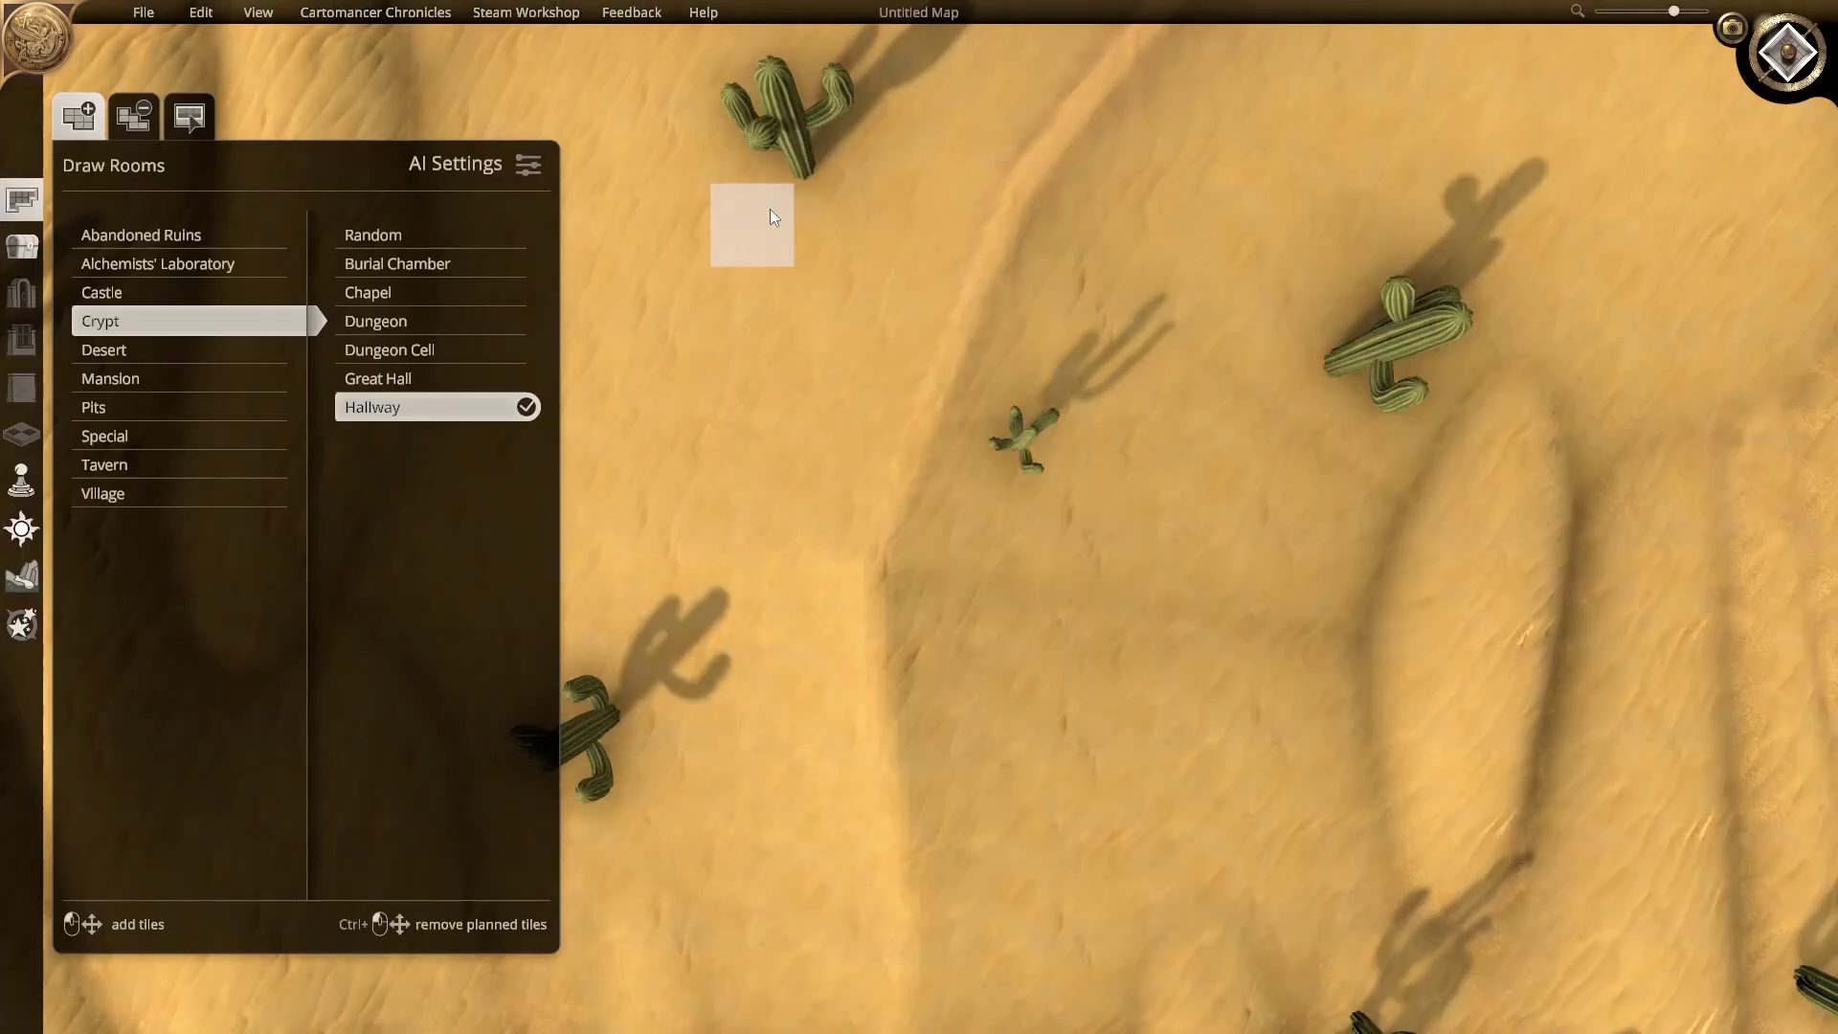
Step: Examine the whole desert map from above and in perspective to check the dune's shape
scroll(770, 209, down, 5)
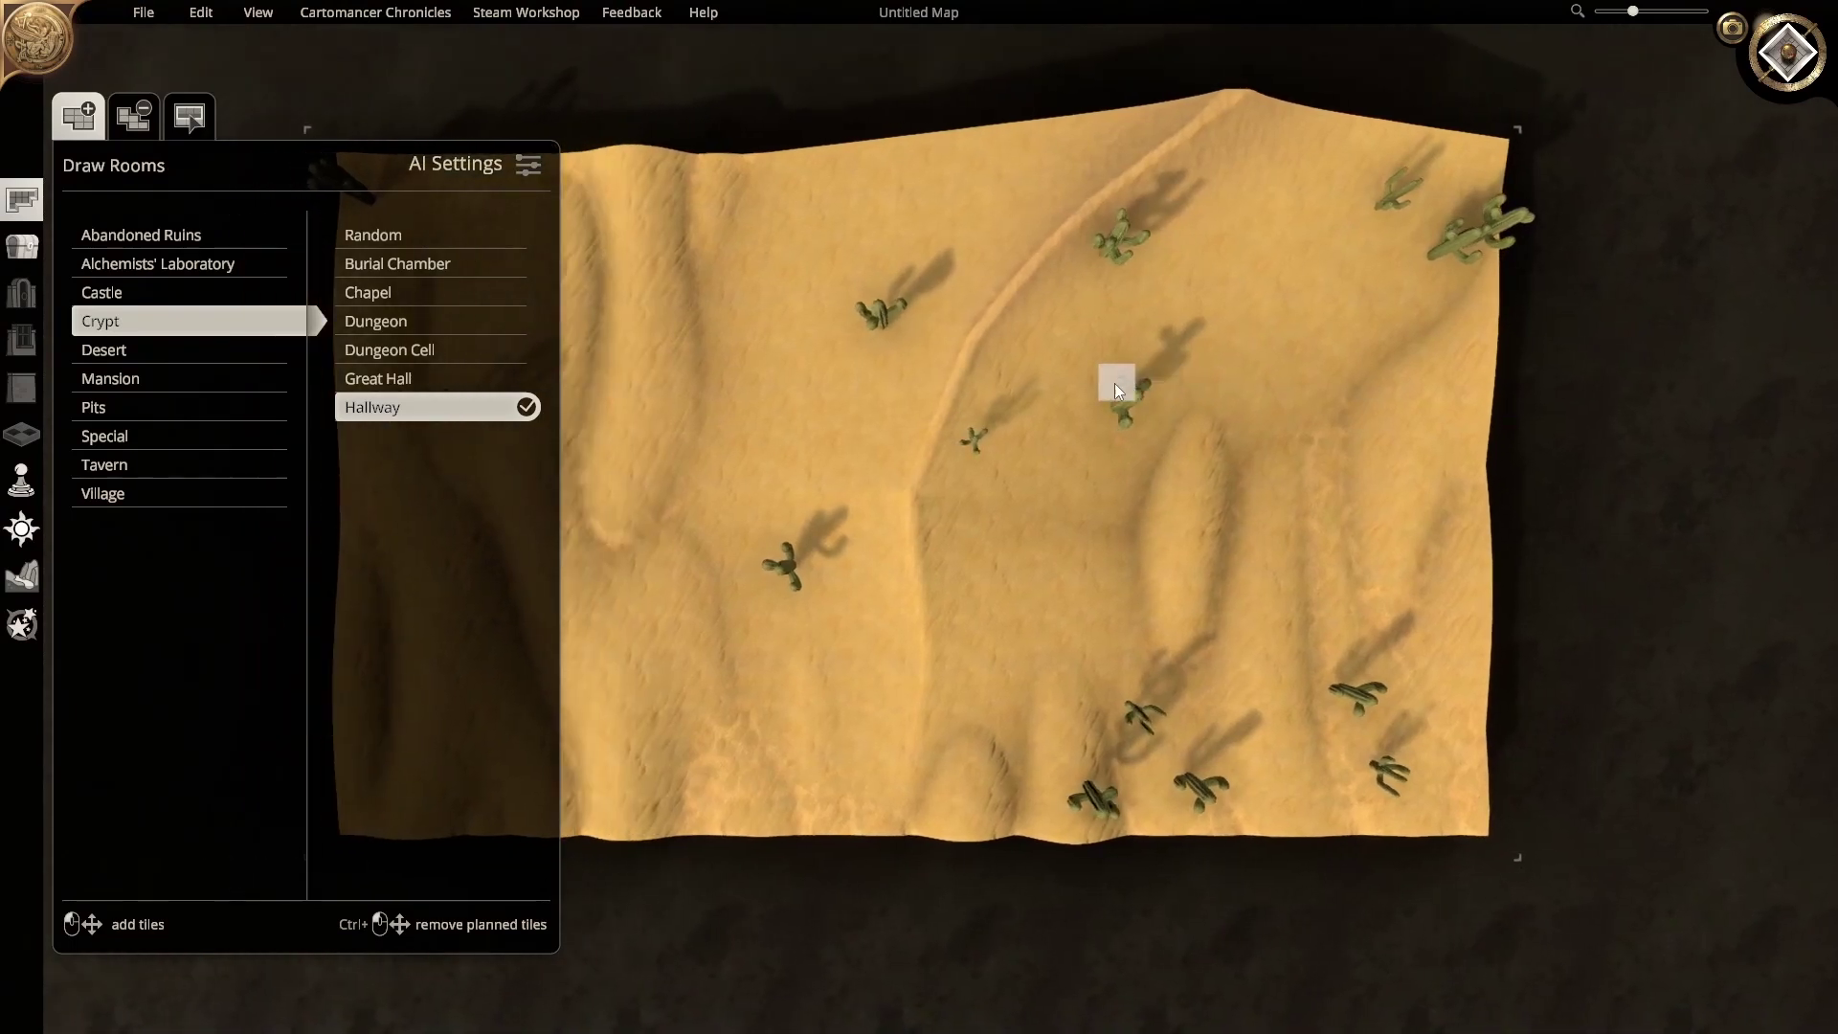
scroll(1114, 394, down, 2)
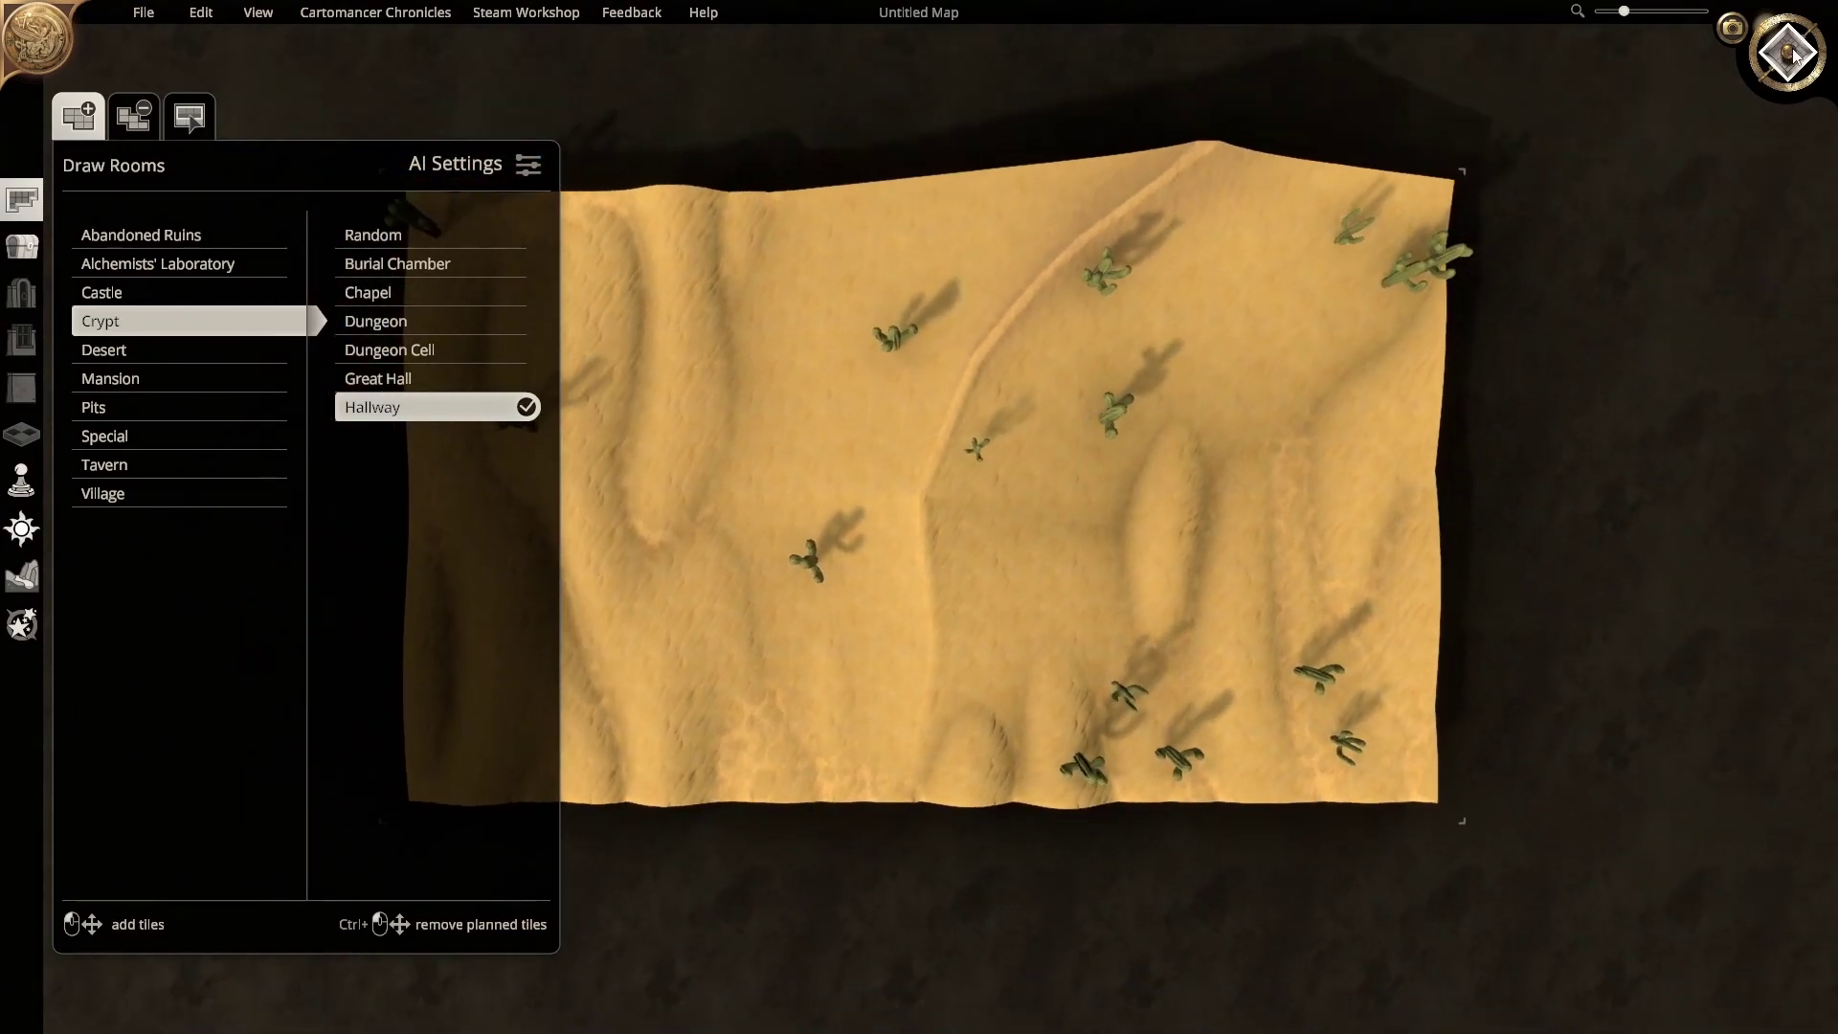
scroll(988, 376, down, 2)
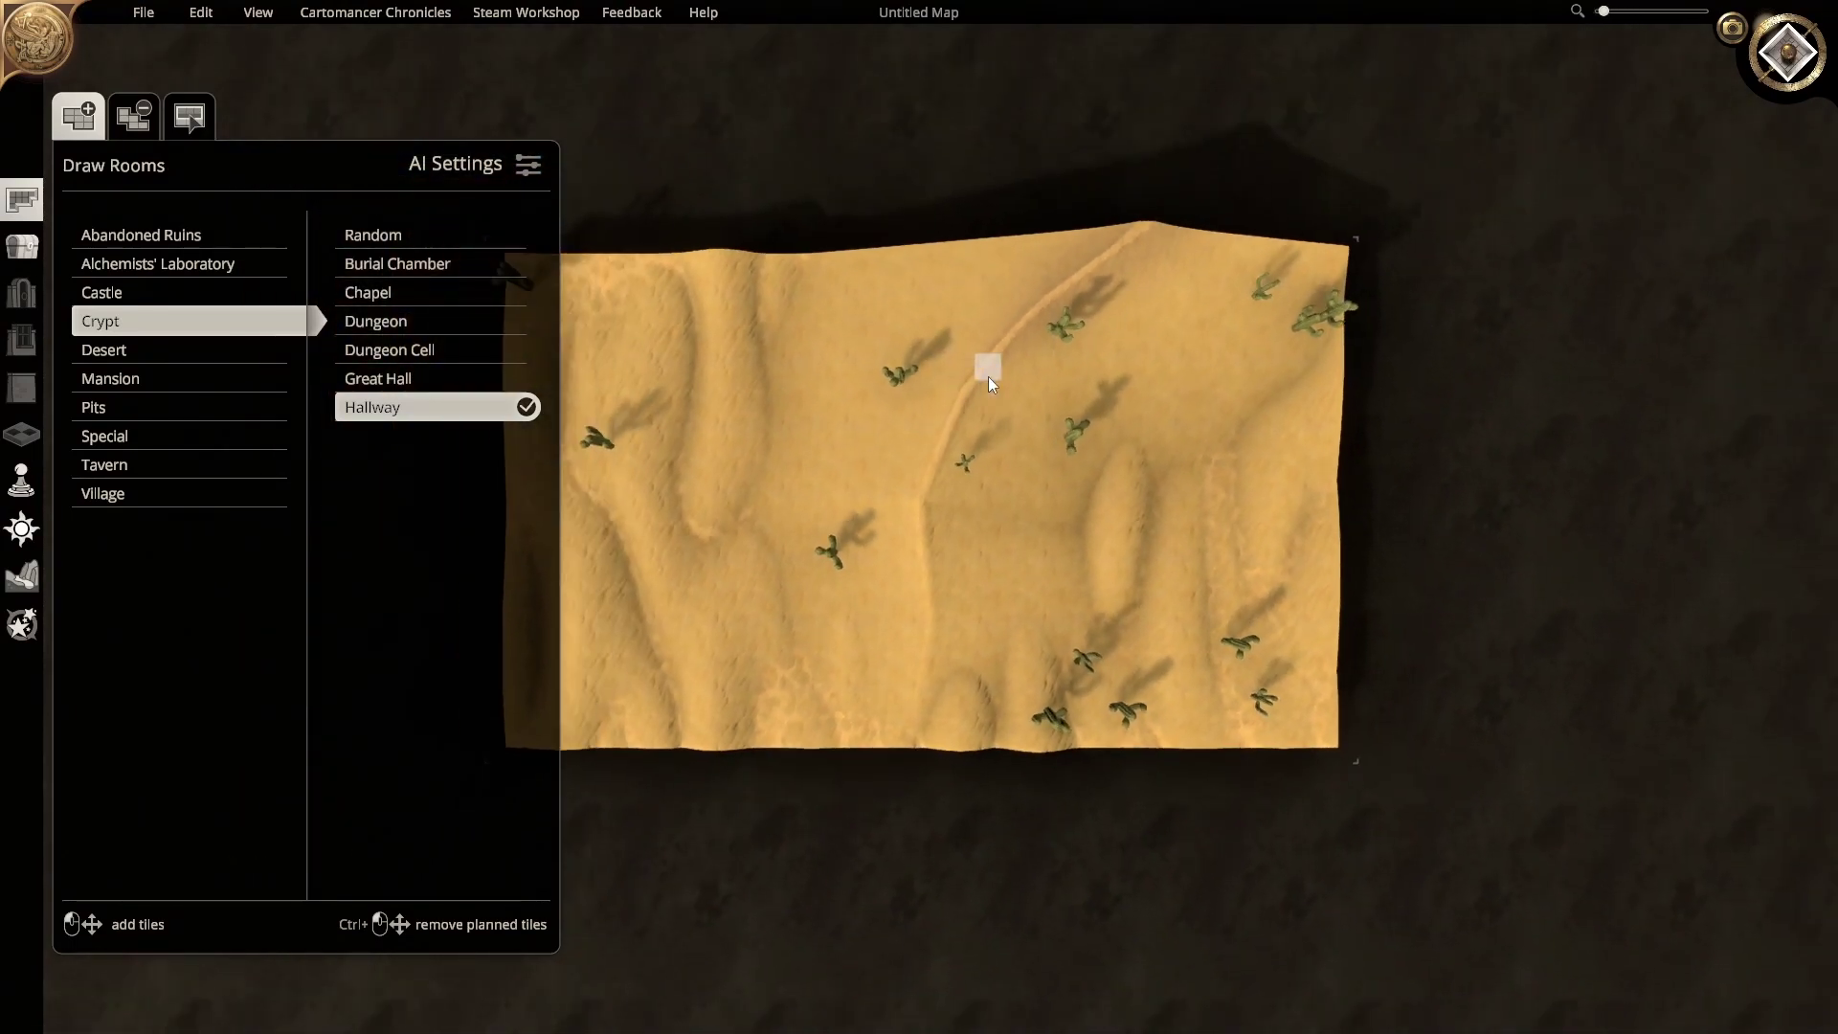
key(w)
key(a)
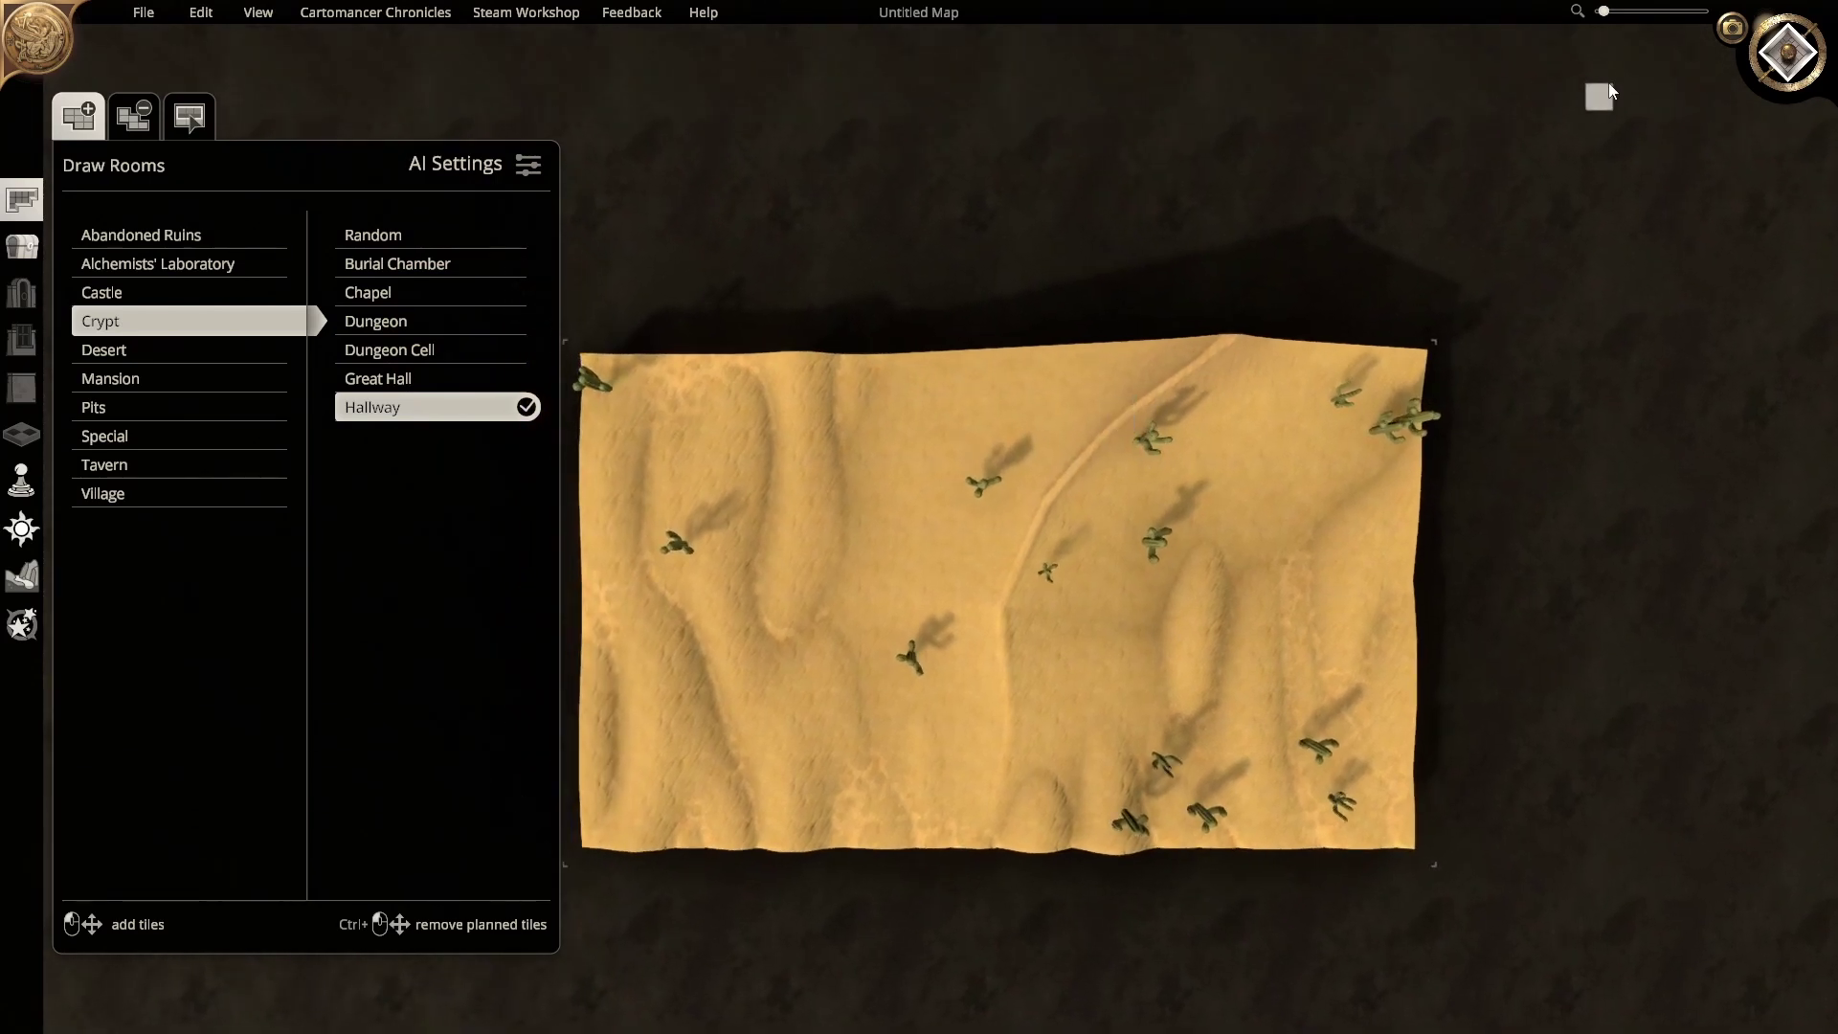
click(1791, 53)
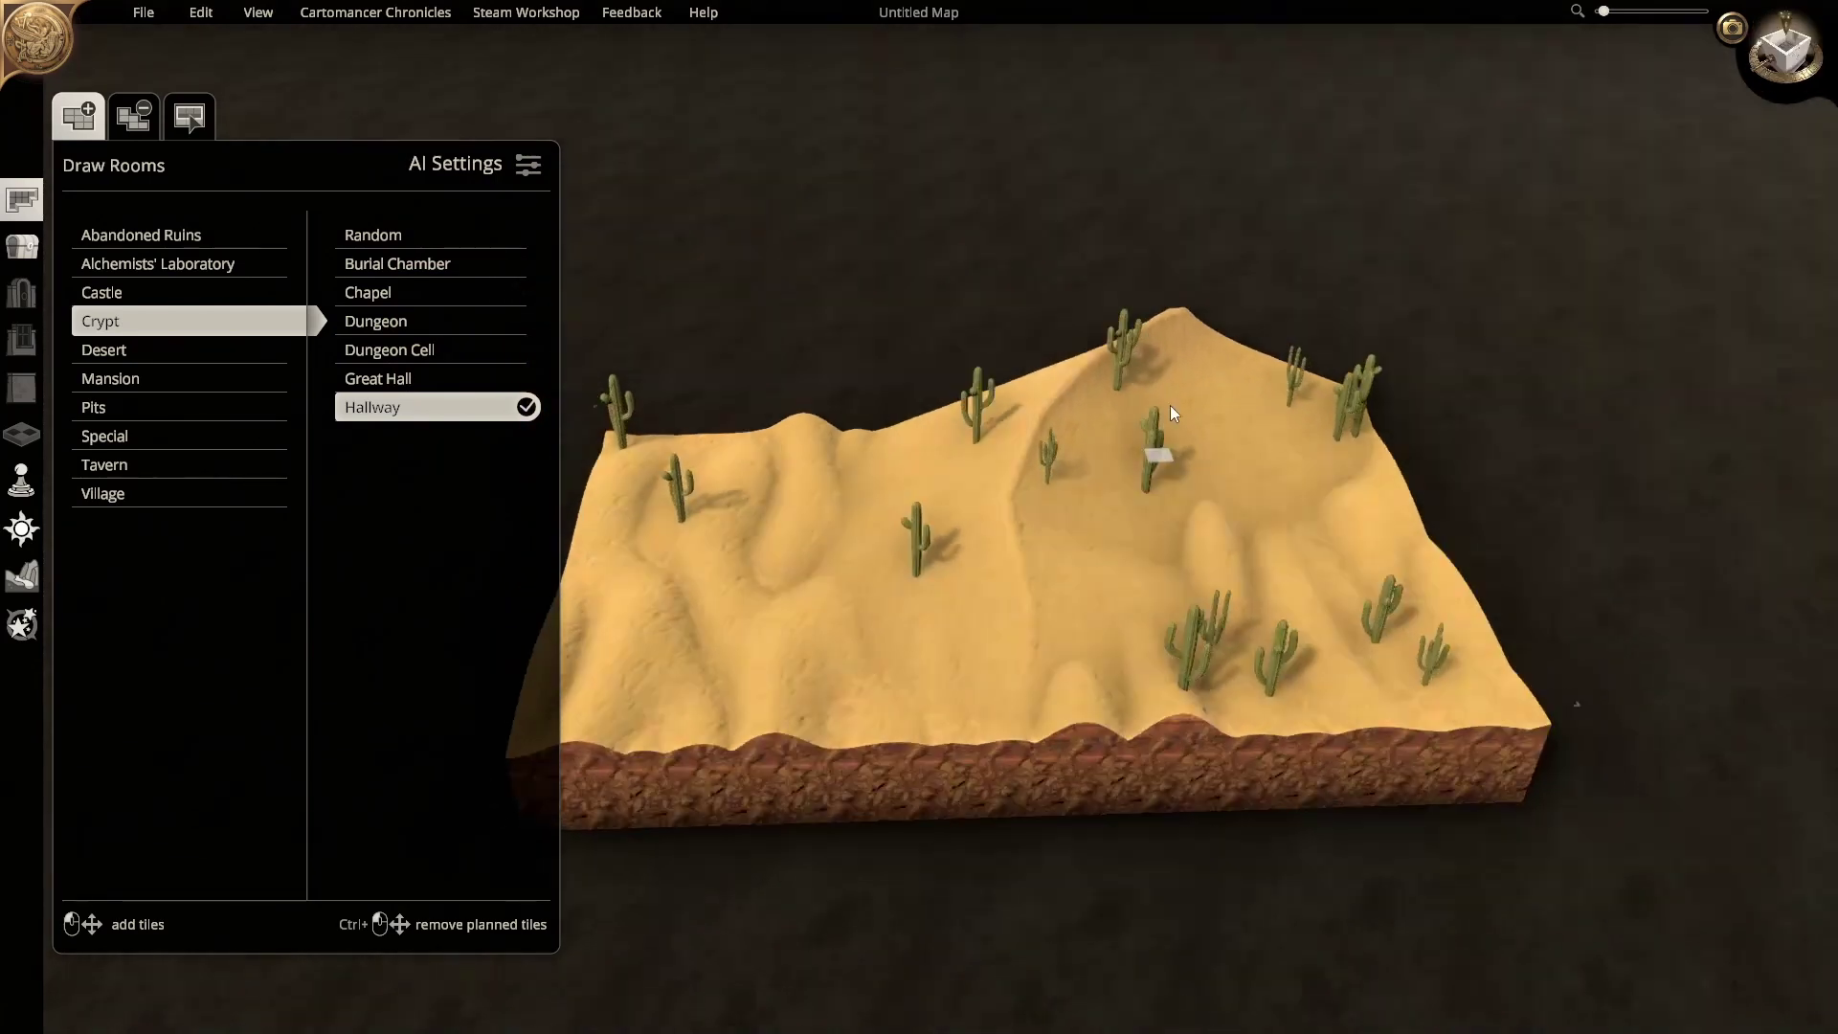
middle_drag(1139, 228, 139, 349)
middle_drag(19, 7, 1141, 22)
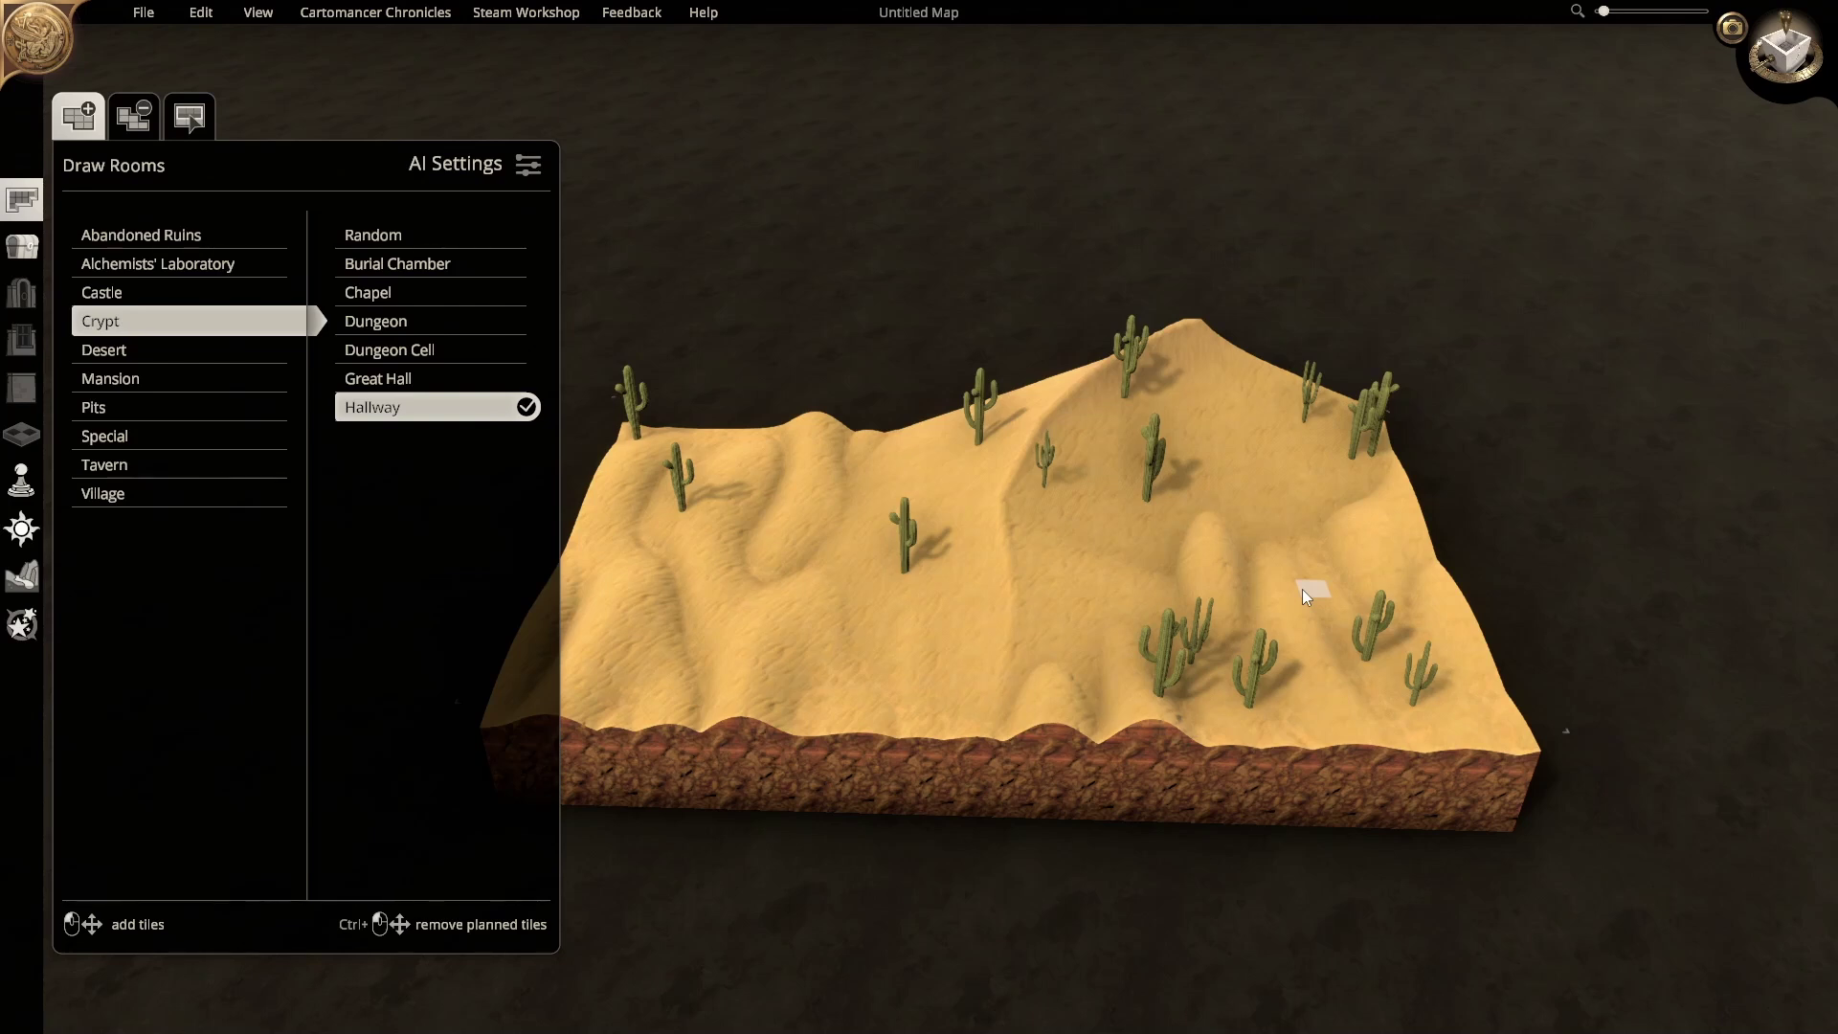
right_drag(1048, 628, 1083, 901)
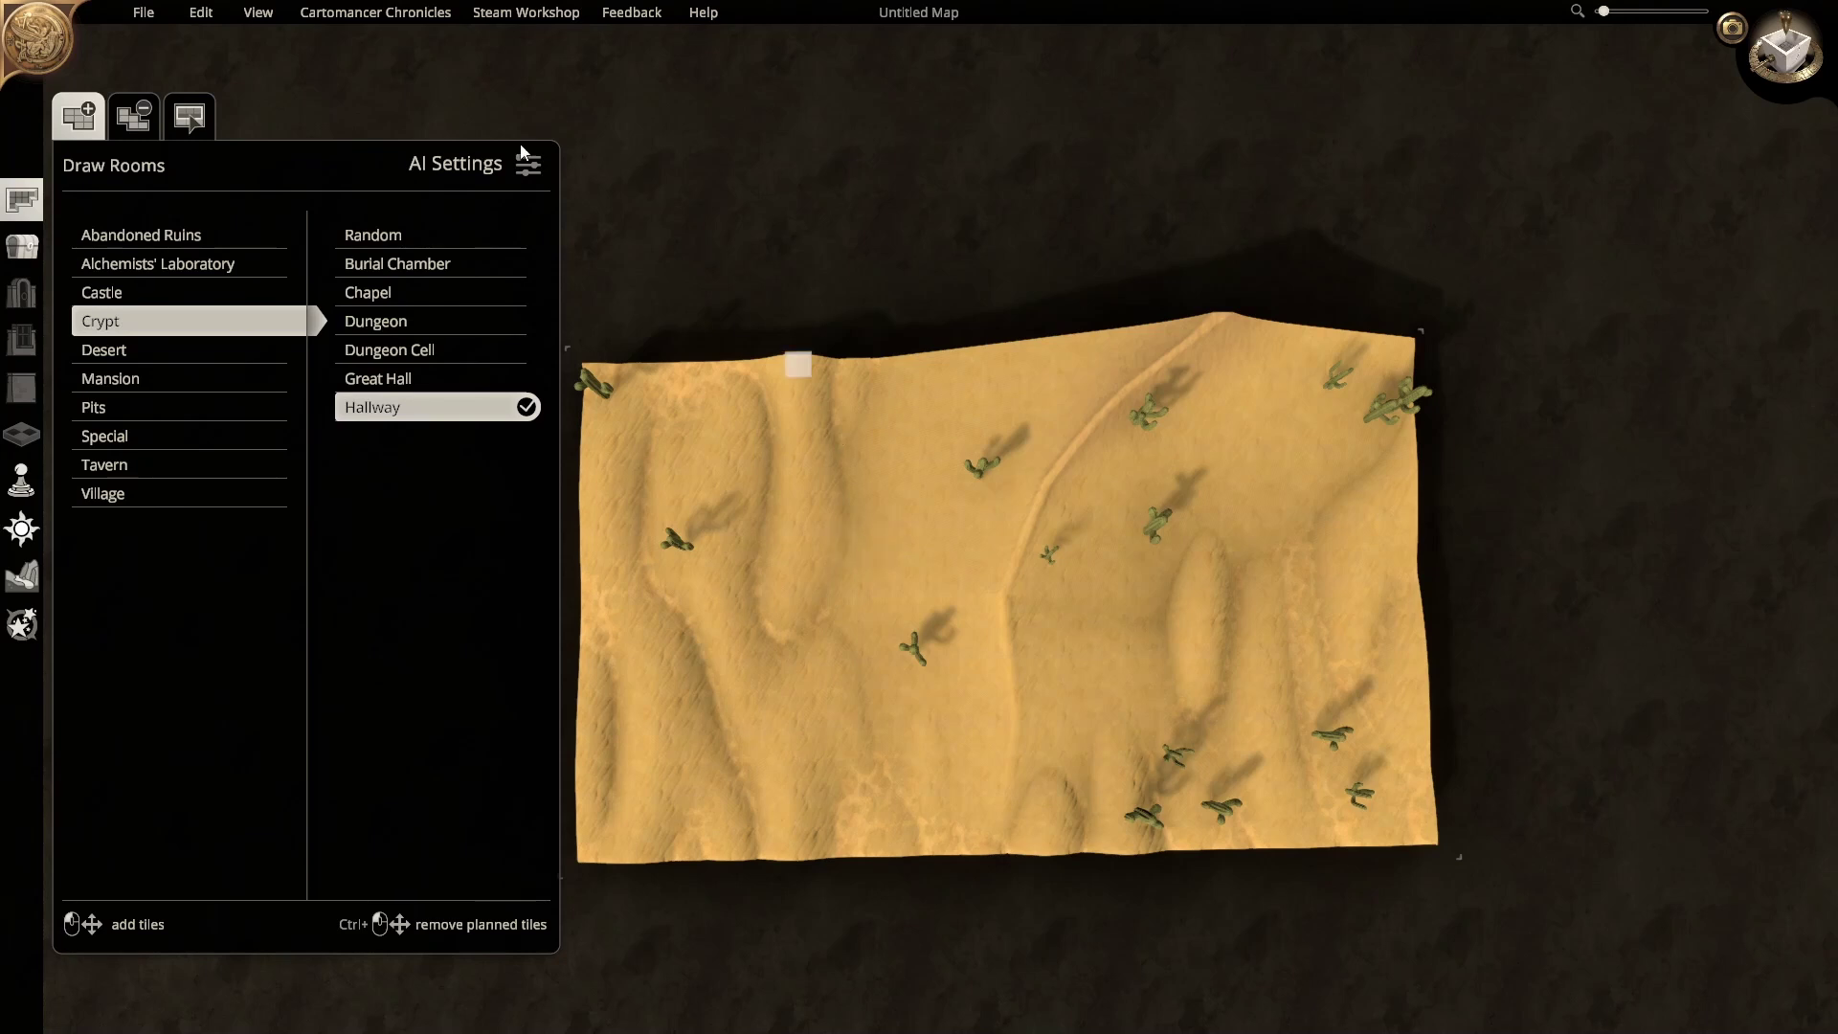
Step: Raise the terrain into a tall ridge across the flatter half of the desert map, using a larger and stronger brush
click(21, 576)
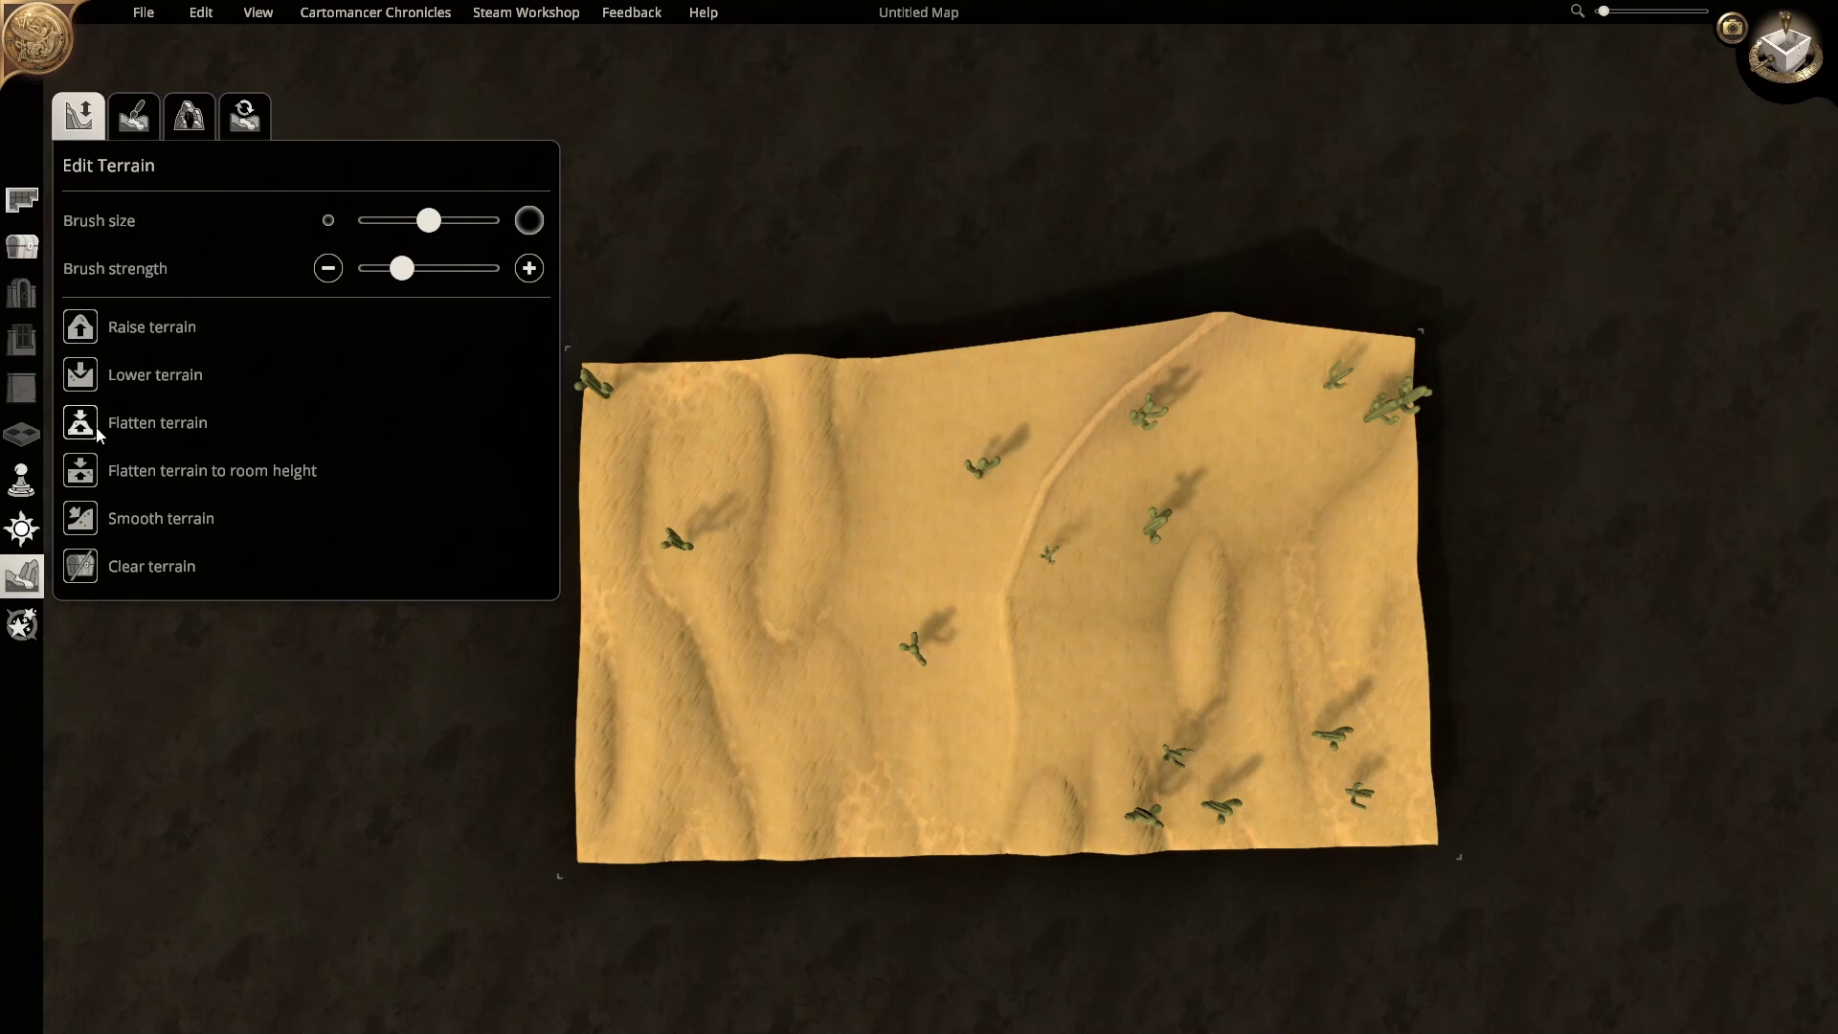
click(81, 328)
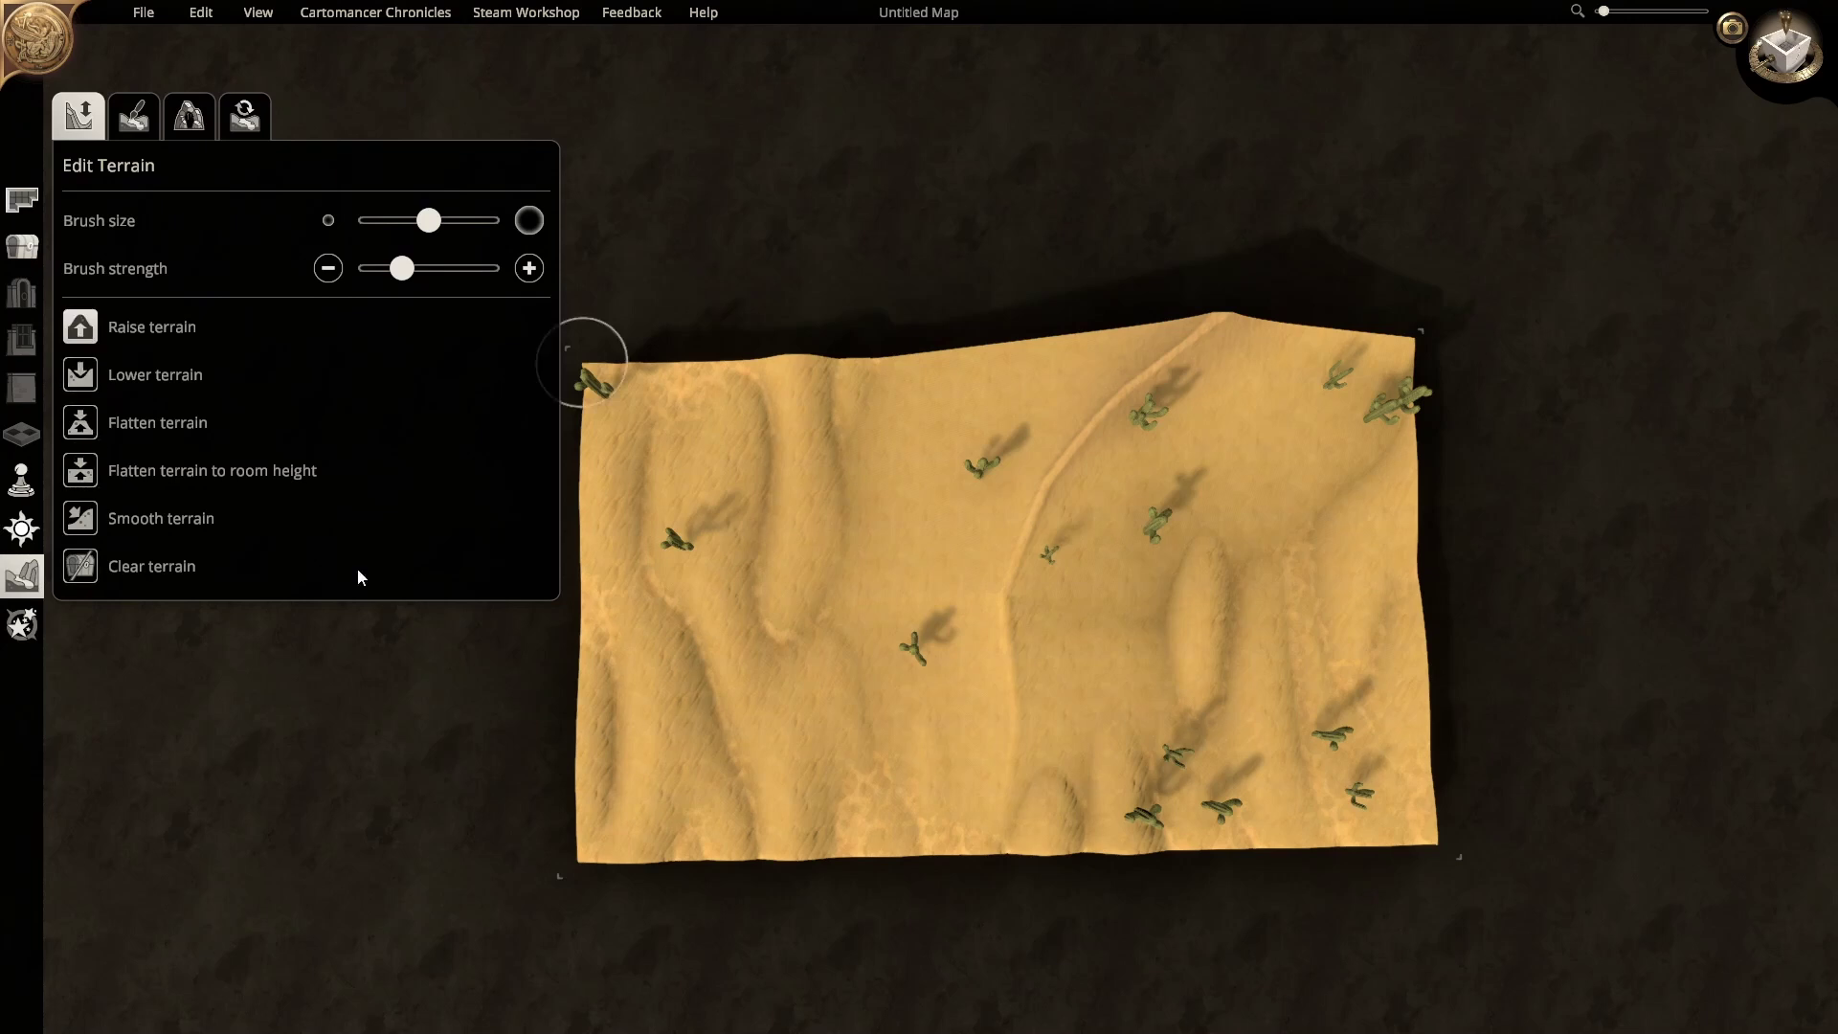
mouse_move(402, 268)
mouse_down()
mouse_move(386, 268)
mouse_move(472, 223)
mouse_move(417, 223)
mouse_move(471, 224)
mouse_up()
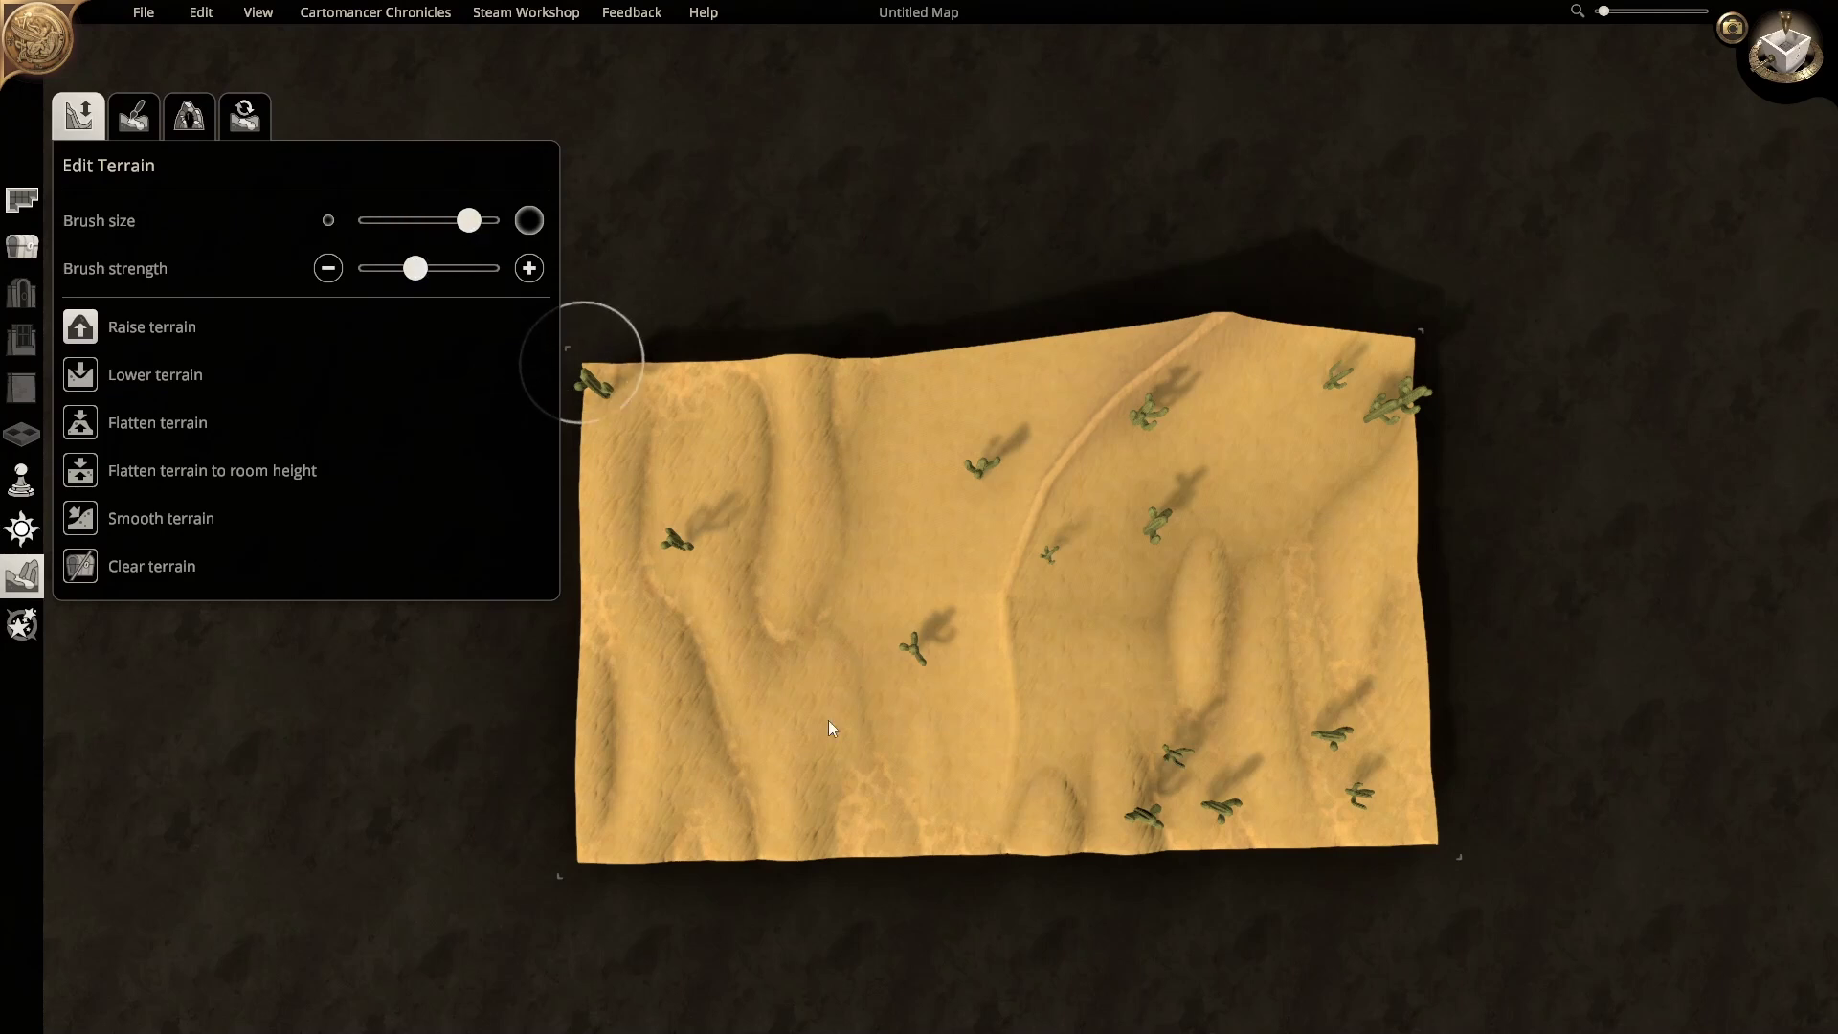
mouse_move(777, 412)
mouse_down()
mouse_move(846, 722)
mouse_move(859, 622)
mouse_move(882, 791)
mouse_up()
middle_drag(859, 725, 819, 266)
drag(882, 561, 886, 528)
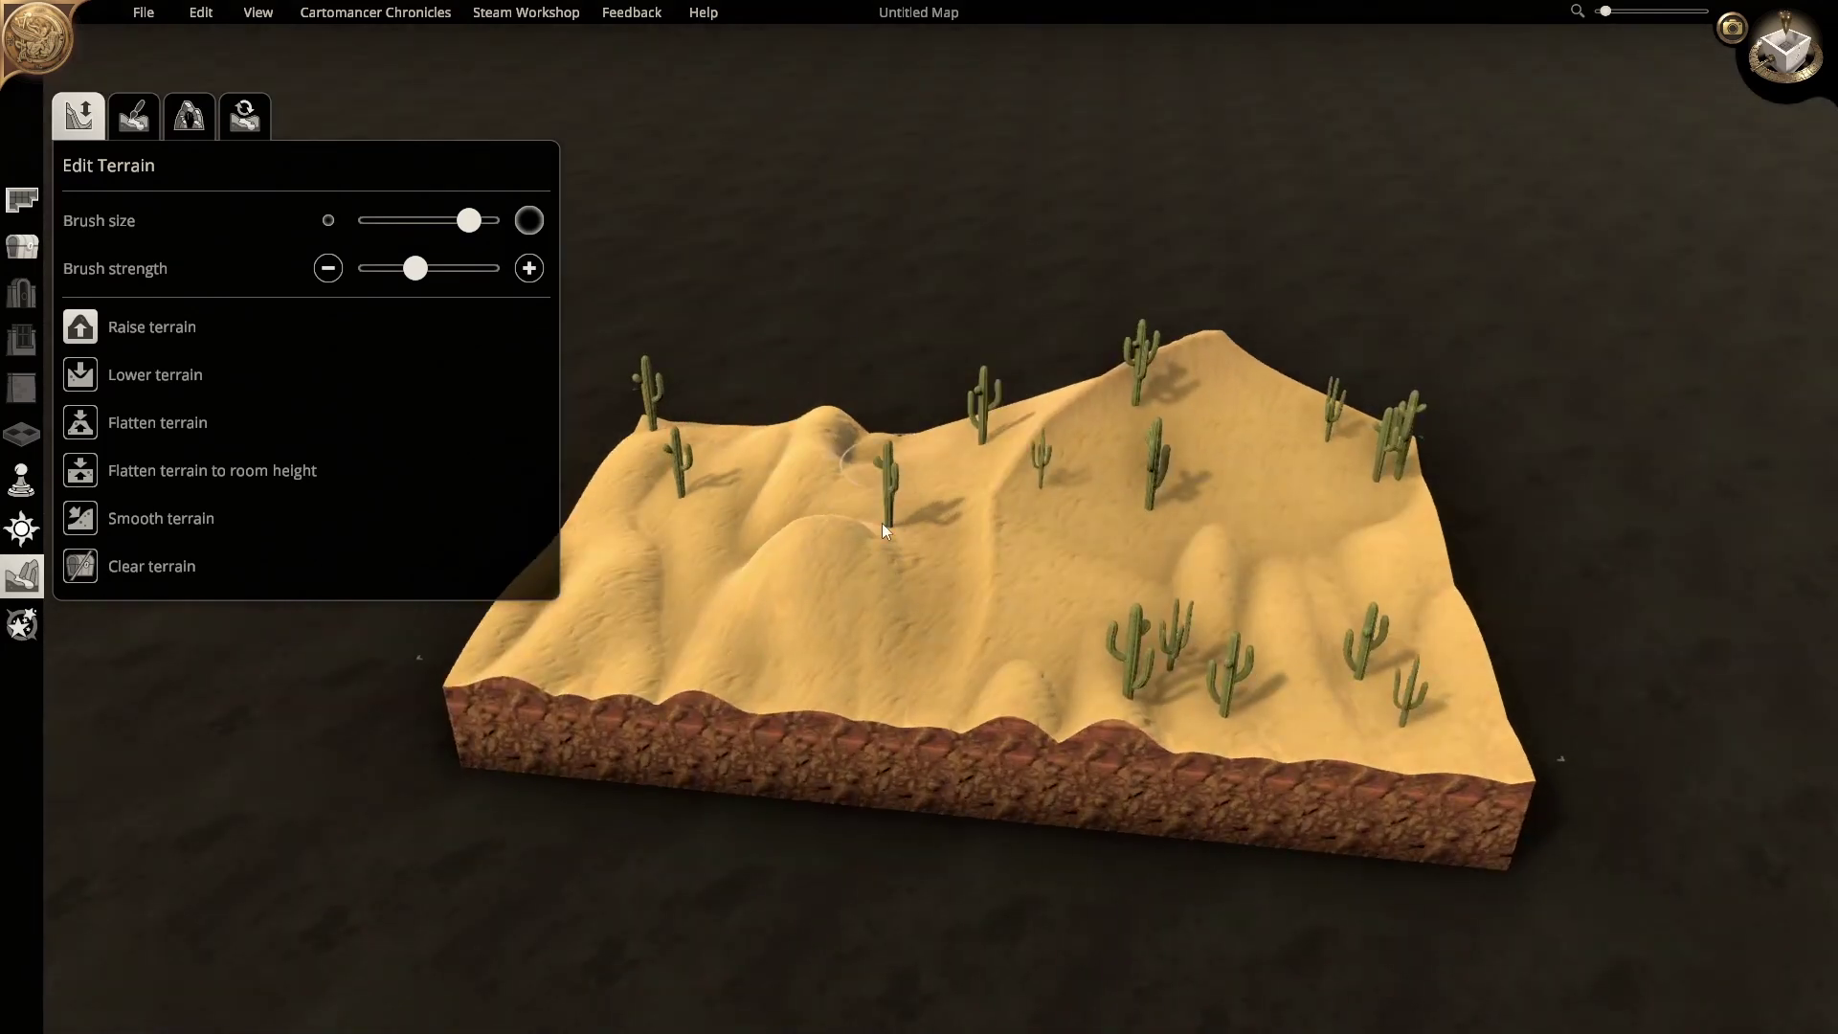
right_drag(882, 523, 882, 536)
drag(882, 536, 818, 485)
right_drag(876, 534, 873, 570)
middle_drag(873, 570, 996, 1025)
Step: Flatten the top of the newly raised ridge along its length
key(s)
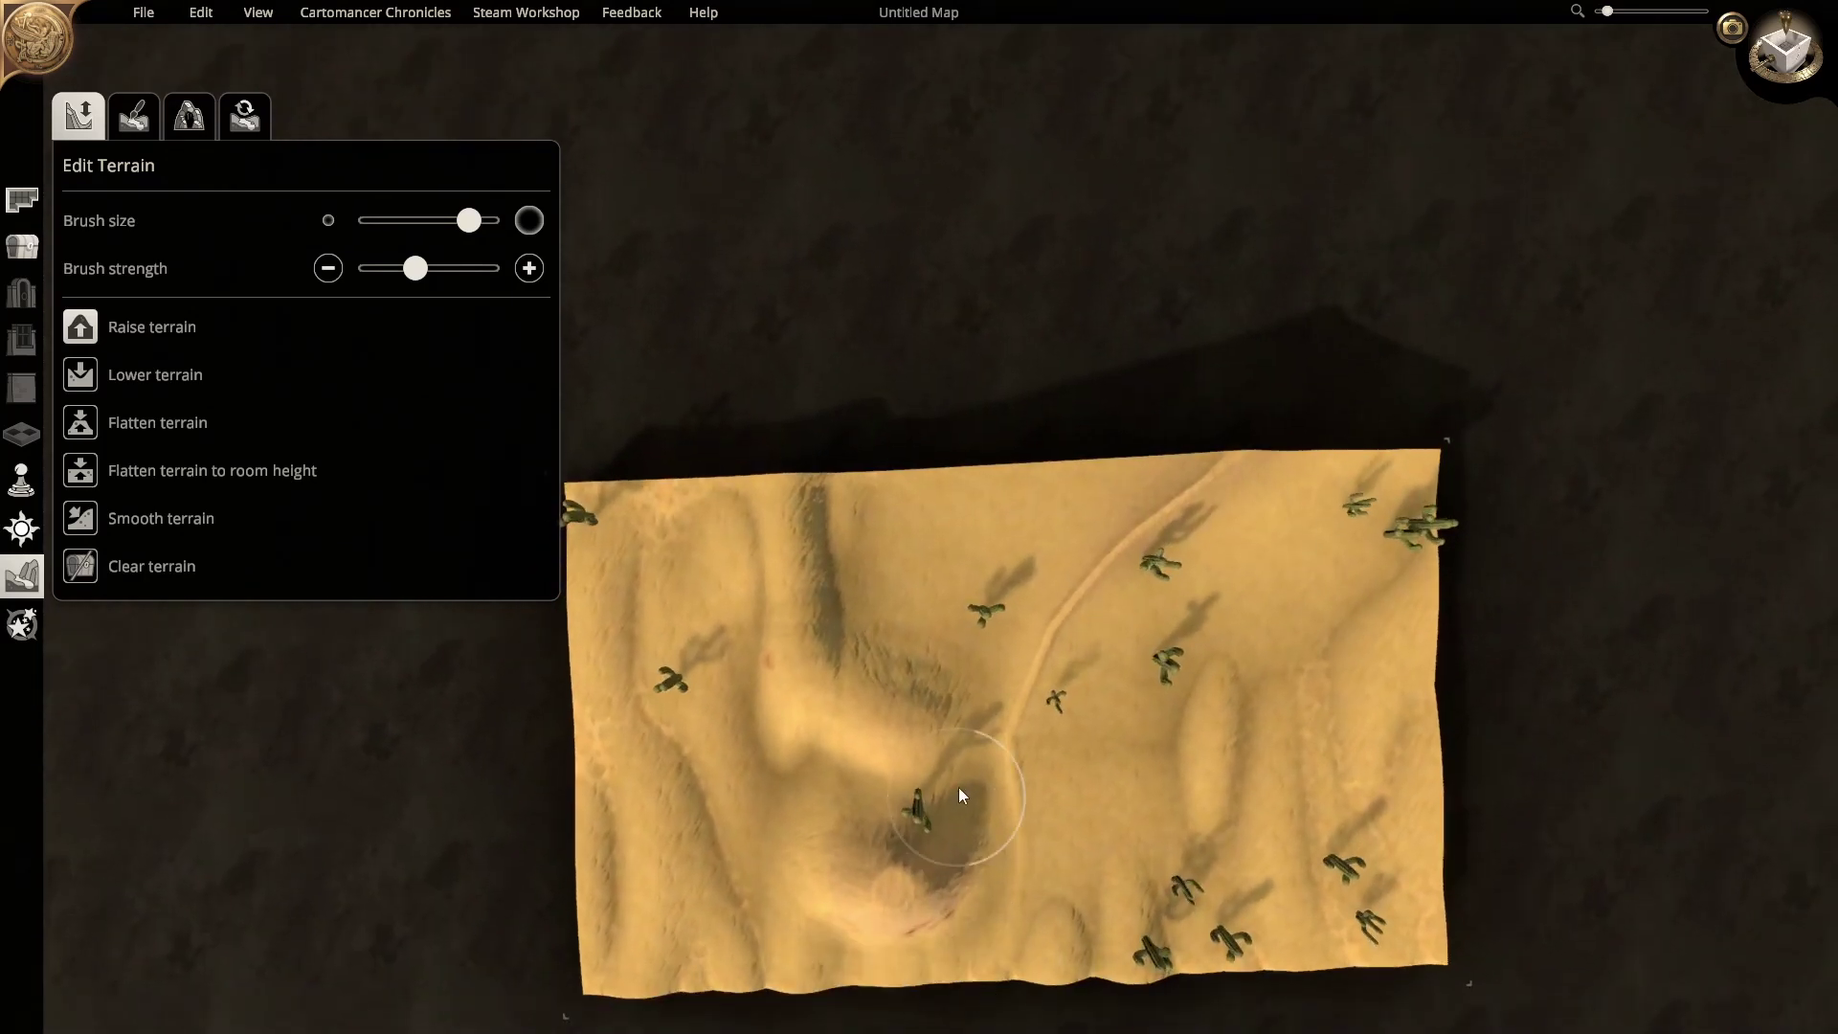
scroll(958, 788, down, 1)
key(s)
click(156, 422)
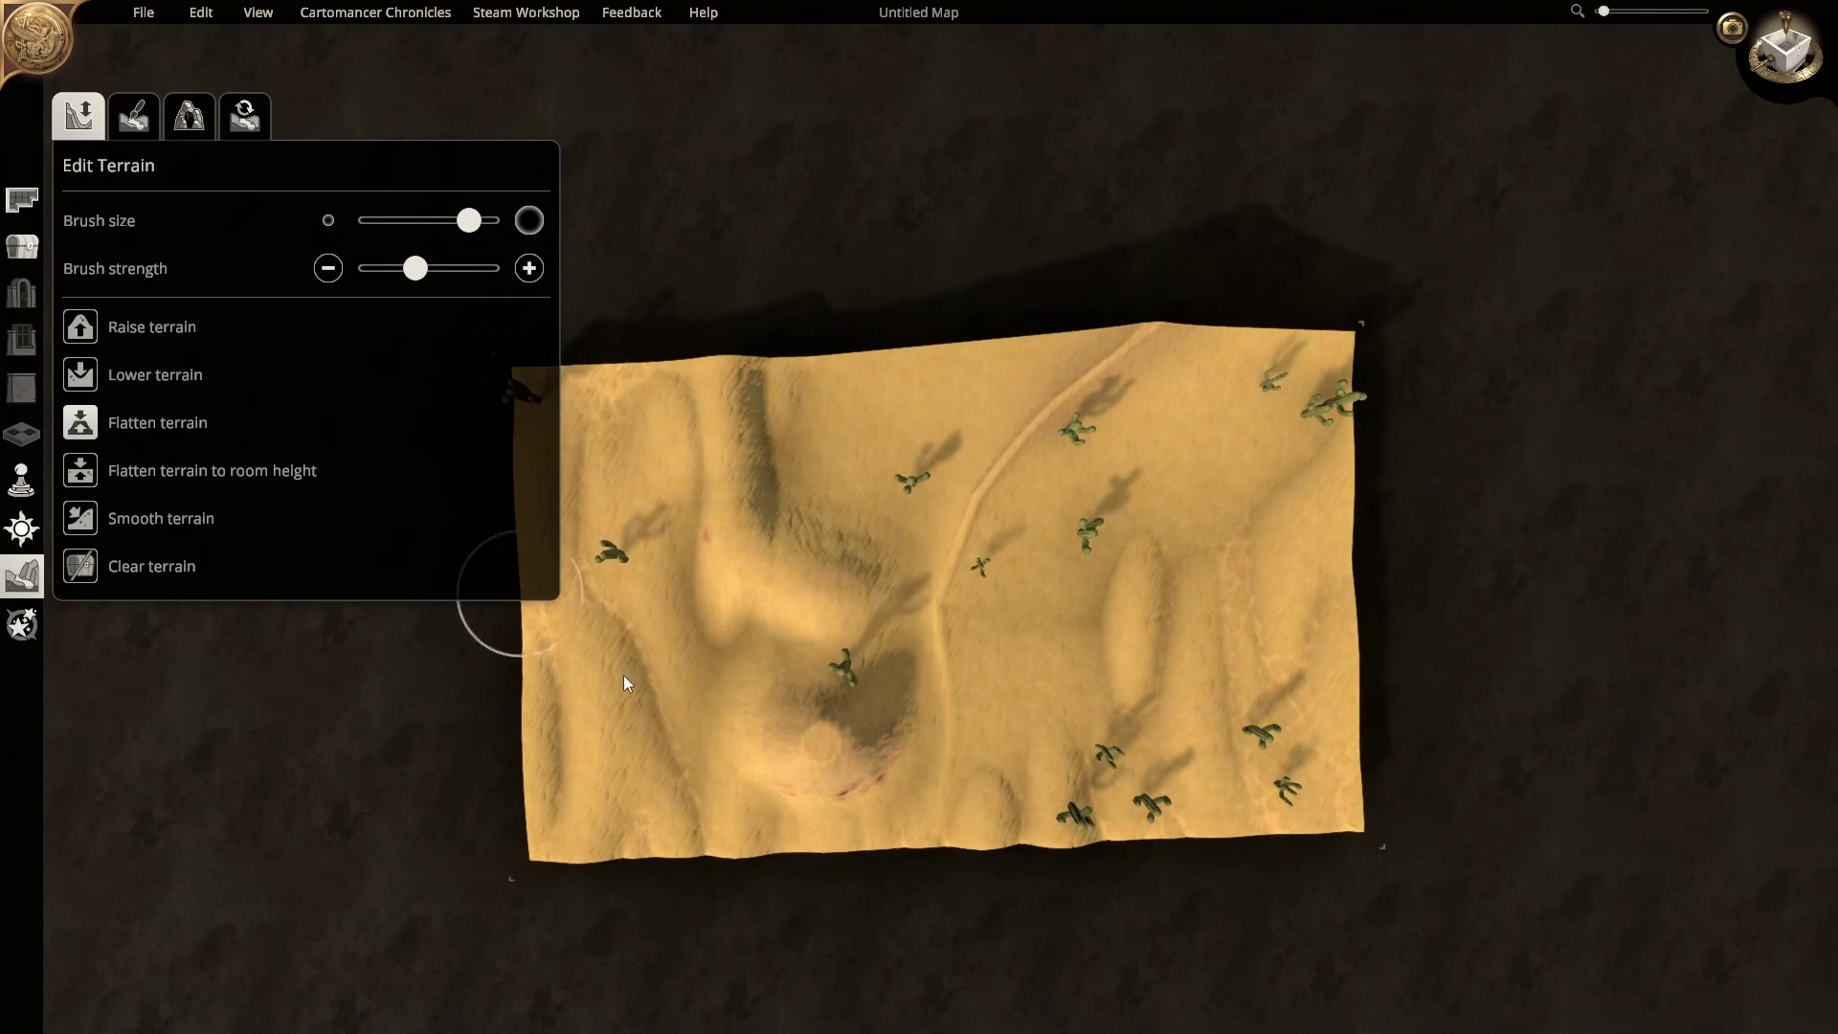
mouse_move(833, 716)
mouse_down()
mouse_move(718, 694)
mouse_move(766, 517)
mouse_move(780, 345)
mouse_up()
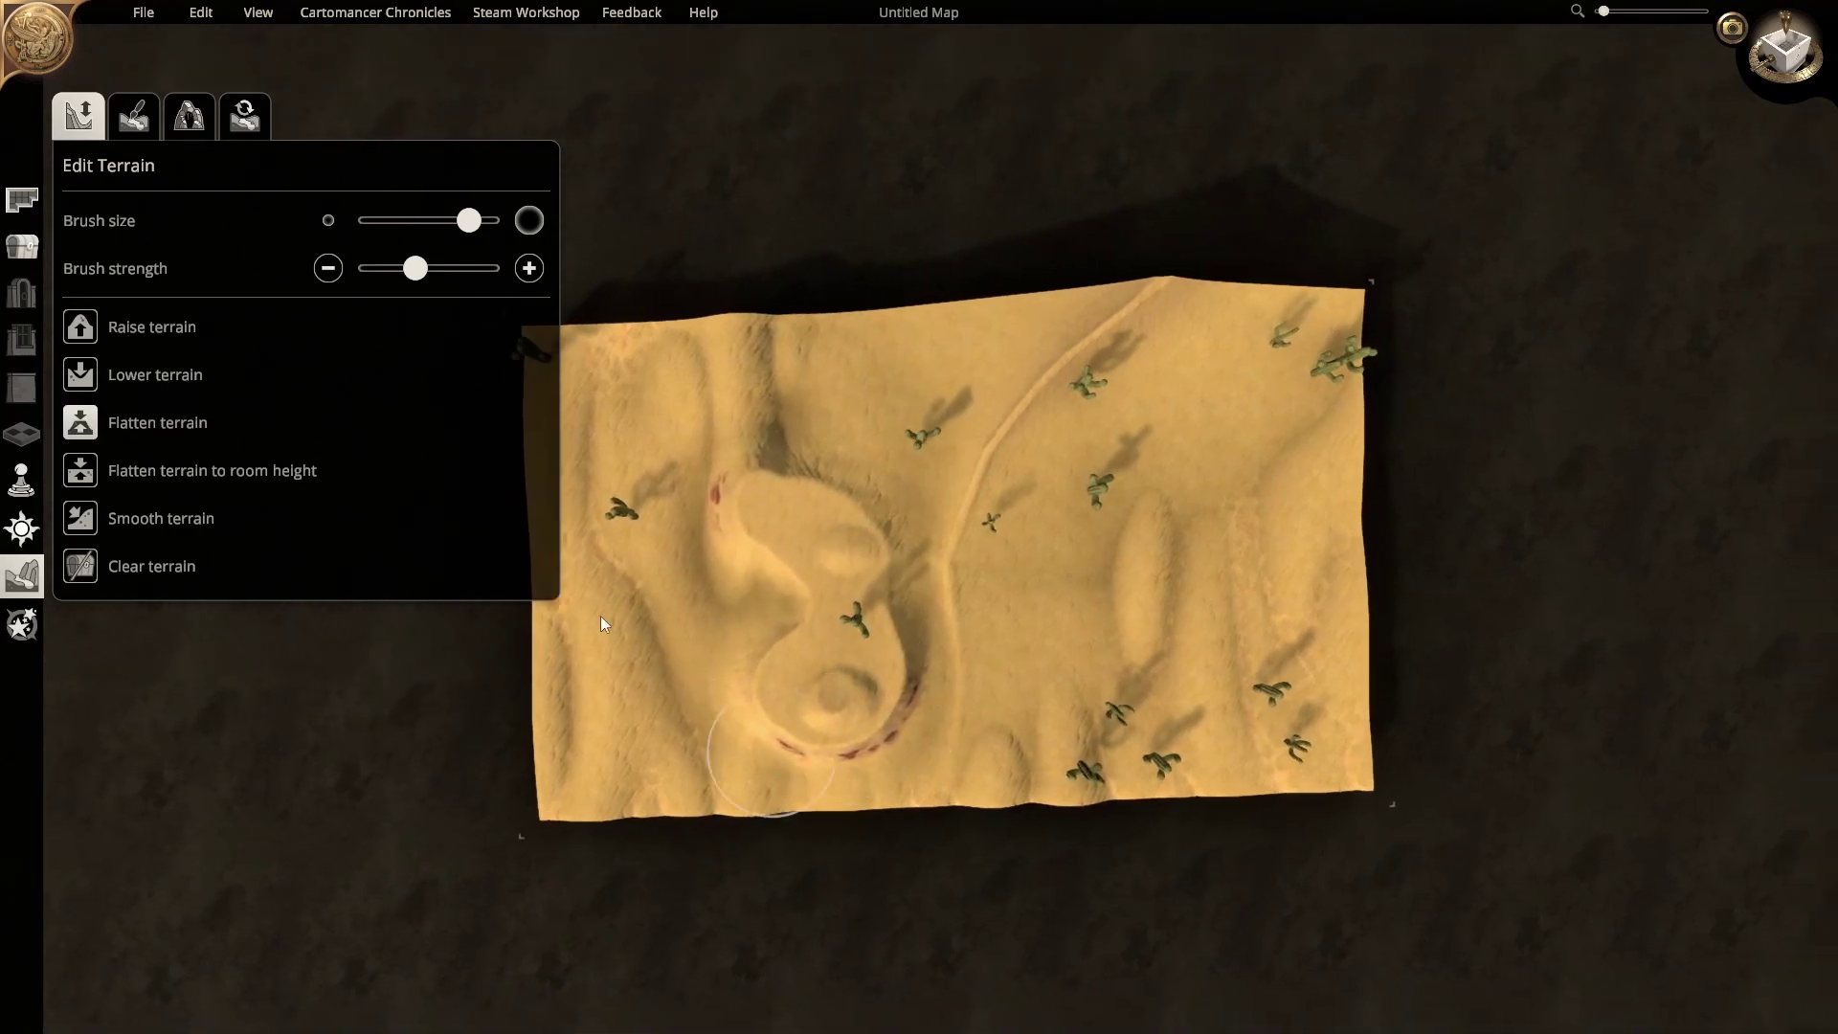
Step: Smooth the flattened ridge and the large dune's crest, and return to the top-down view
click(175, 518)
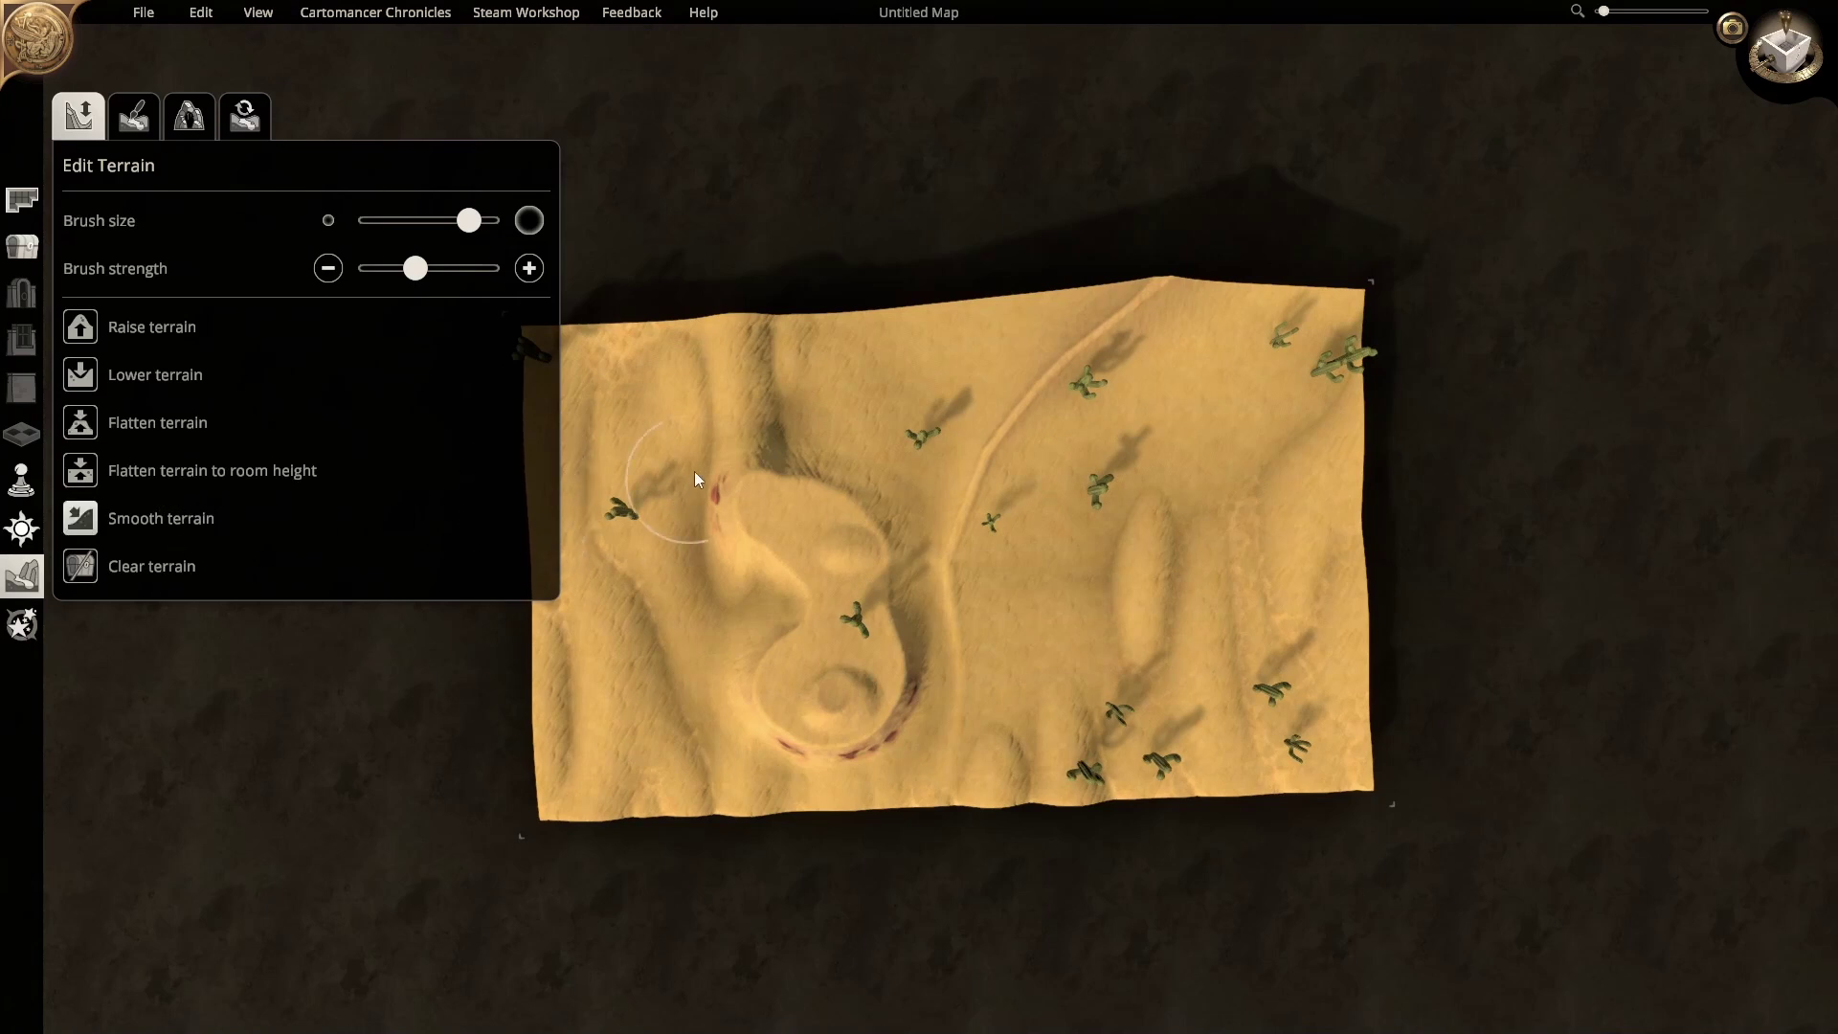
mouse_move(816, 596)
mouse_down()
mouse_move(816, 706)
mouse_move(894, 620)
mouse_move(878, 579)
mouse_move(1030, 769)
mouse_move(1063, 293)
mouse_up()
mouse_move(847, 660)
middle_down()
mouse_move(808, 661)
mouse_move(801, 84)
mouse_move(771, 621)
middle_up()
middle_drag(829, 743, 799, 837)
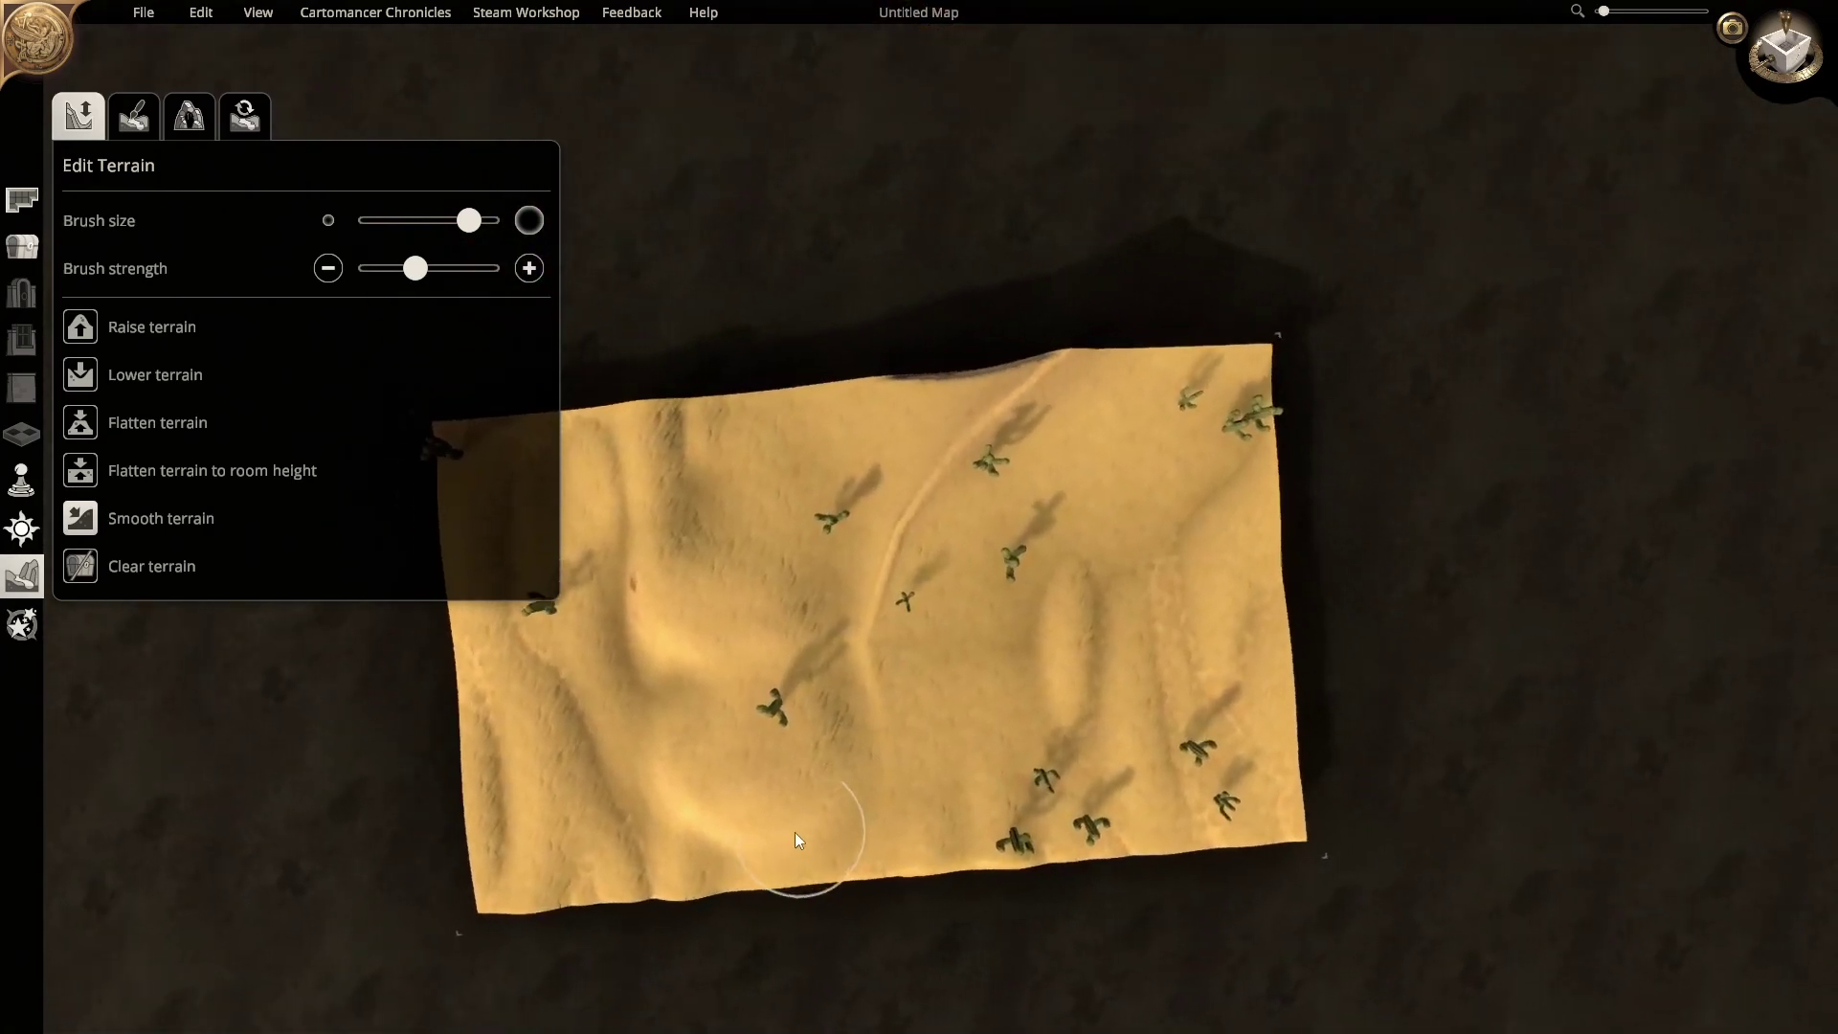
click(1783, 72)
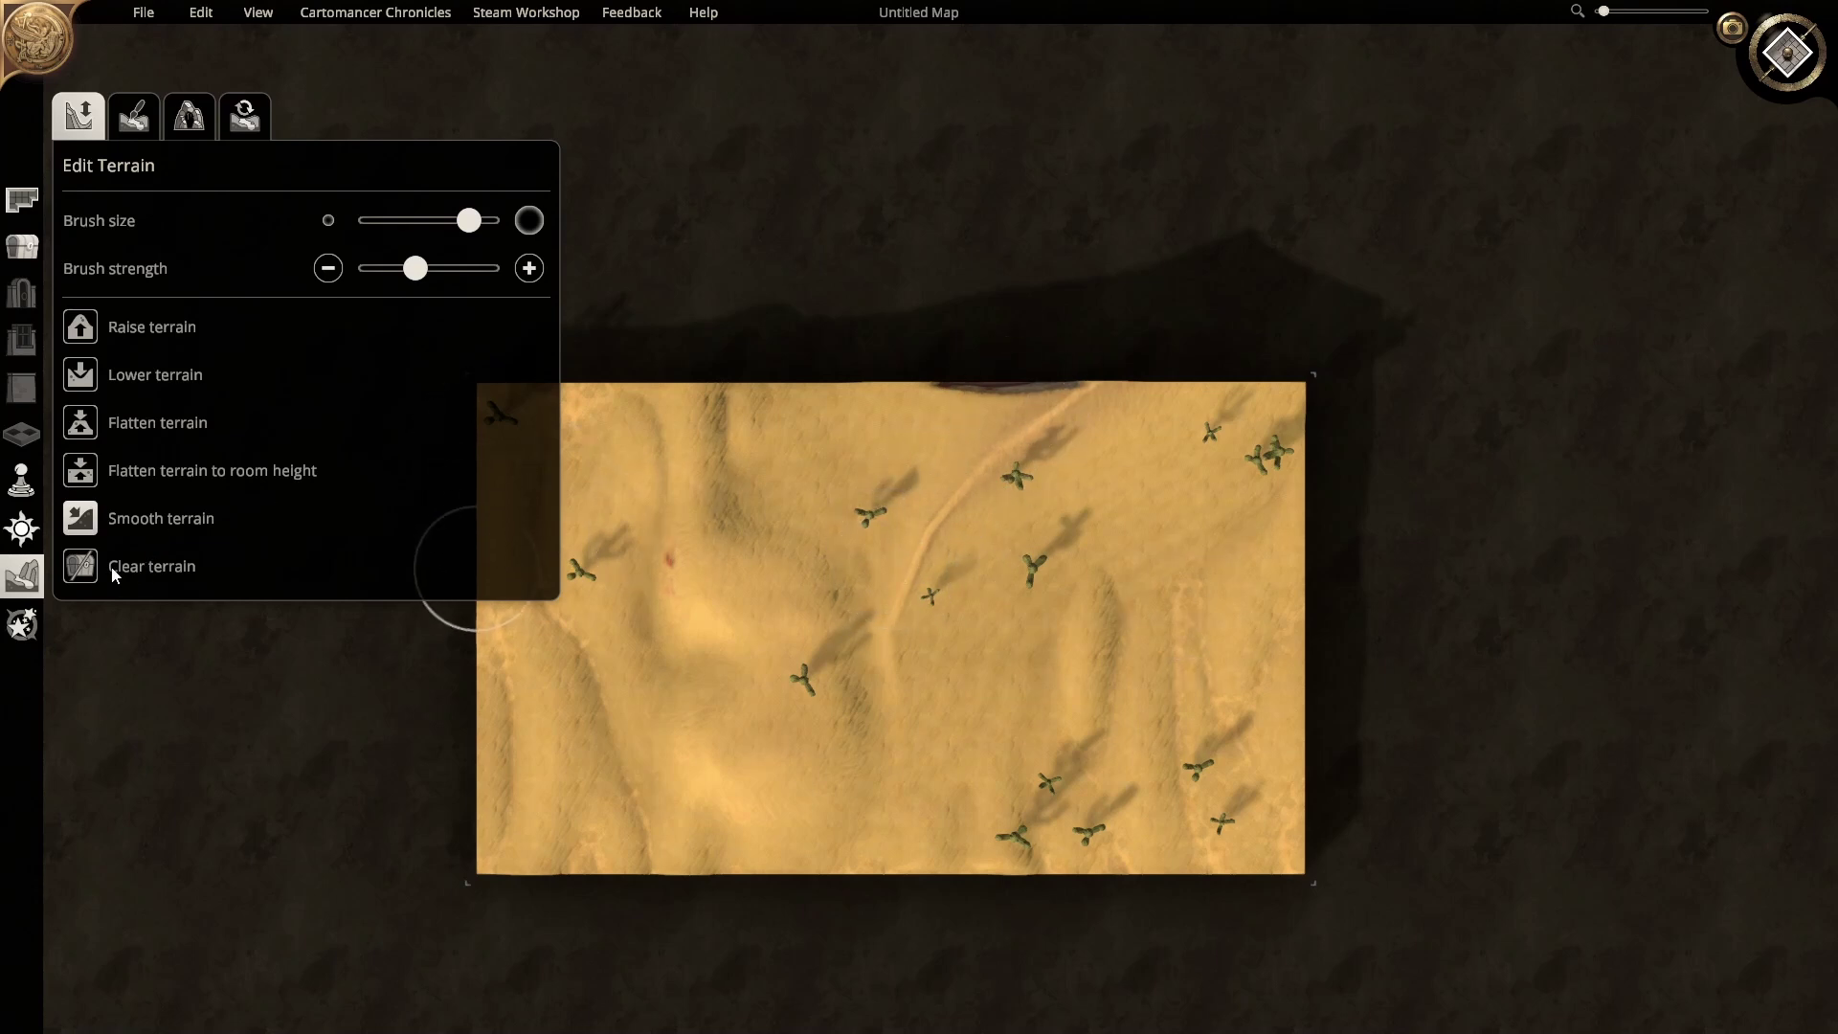
Step: Clear the cacti from the middle of the map and flatten a strip between the ridges to room height
click(143, 566)
mouse_move(610, 507)
mouse_down()
mouse_move(876, 598)
mouse_move(932, 529)
mouse_move(875, 623)
mouse_move(458, 469)
mouse_up()
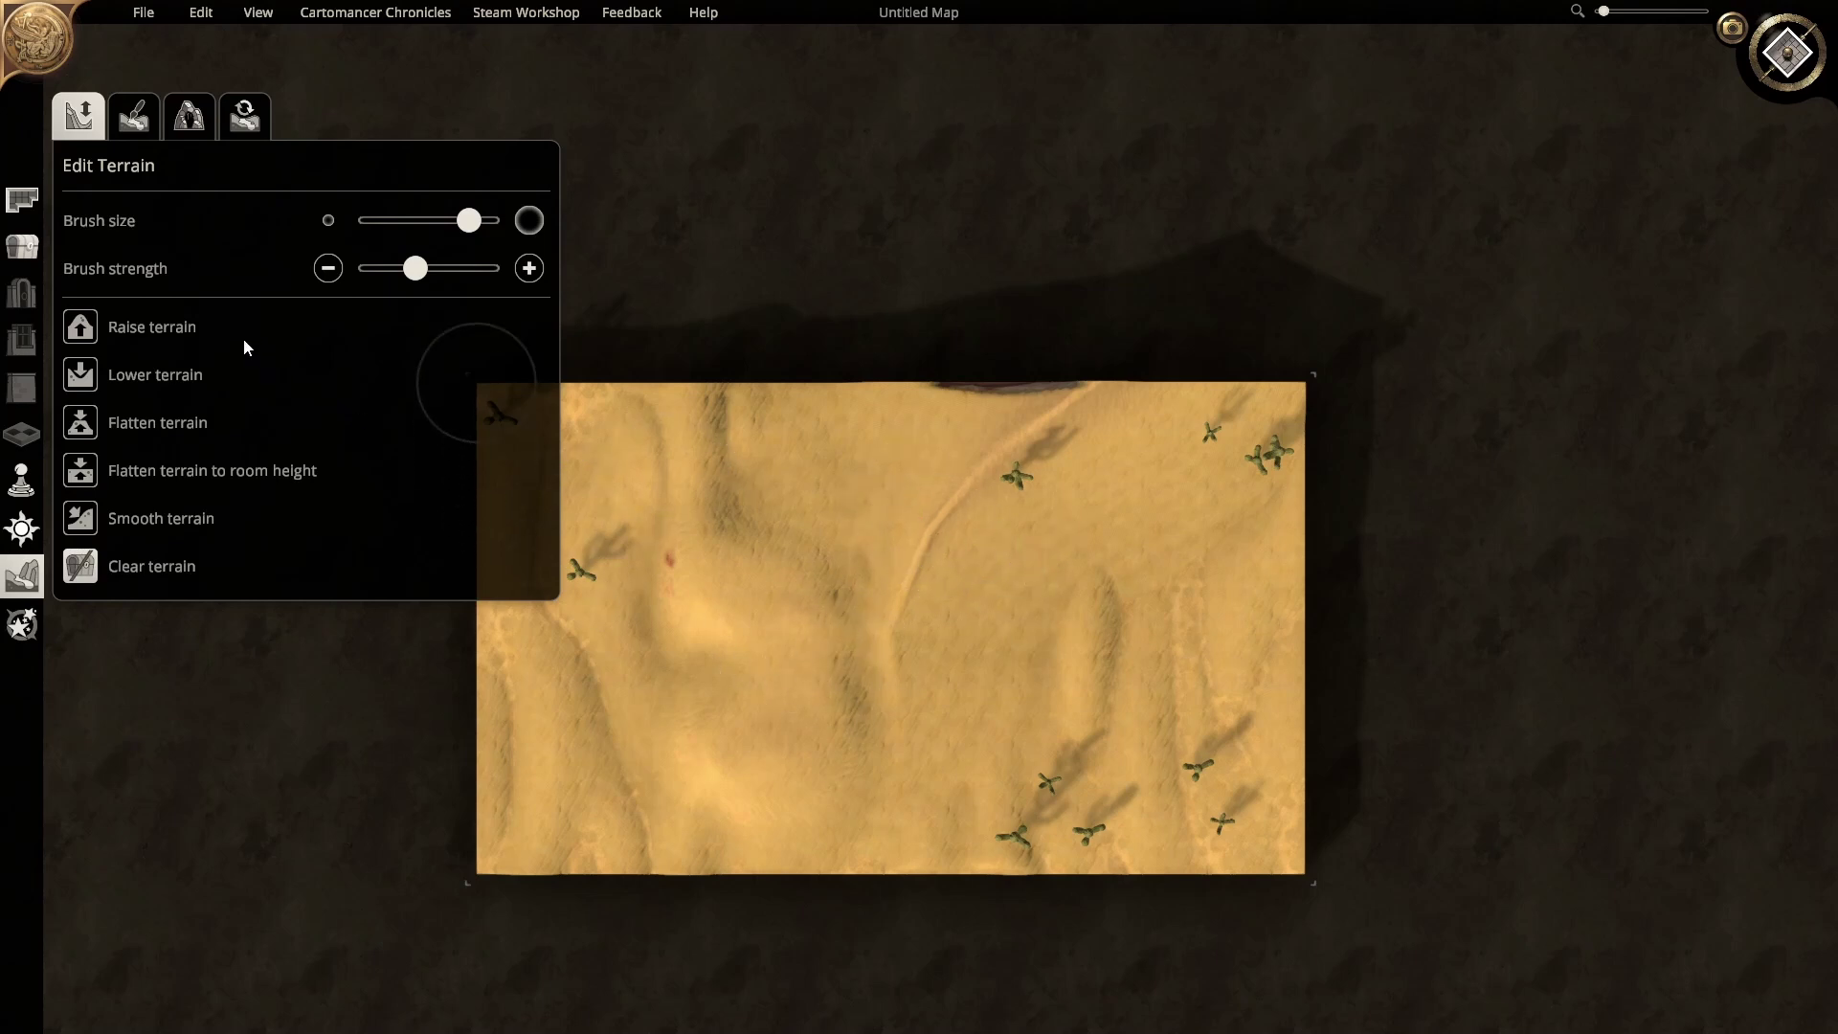
click(91, 471)
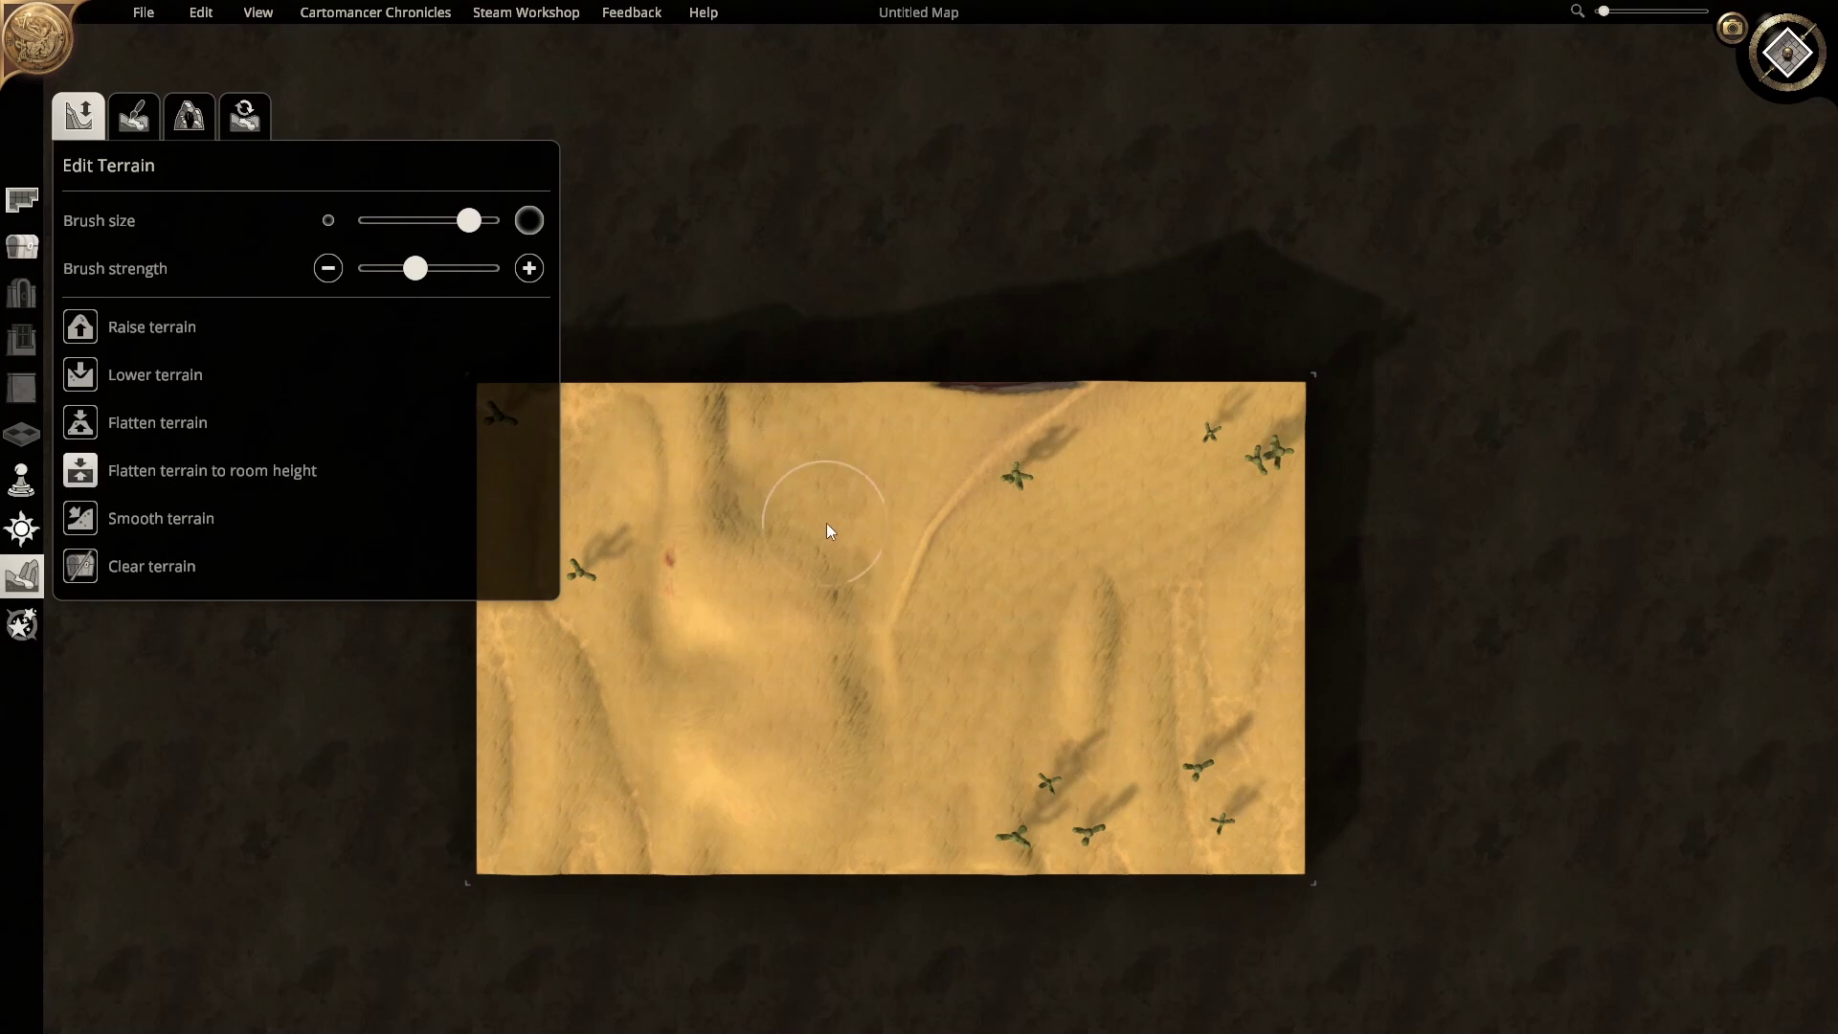
mouse_move(828, 524)
mouse_down()
mouse_move(842, 469)
mouse_move(862, 492)
mouse_move(747, 578)
mouse_move(829, 467)
mouse_move(779, 517)
mouse_move(780, 548)
mouse_move(833, 538)
mouse_move(773, 595)
mouse_move(808, 579)
mouse_move(802, 605)
mouse_move(835, 603)
mouse_move(829, 578)
mouse_up()
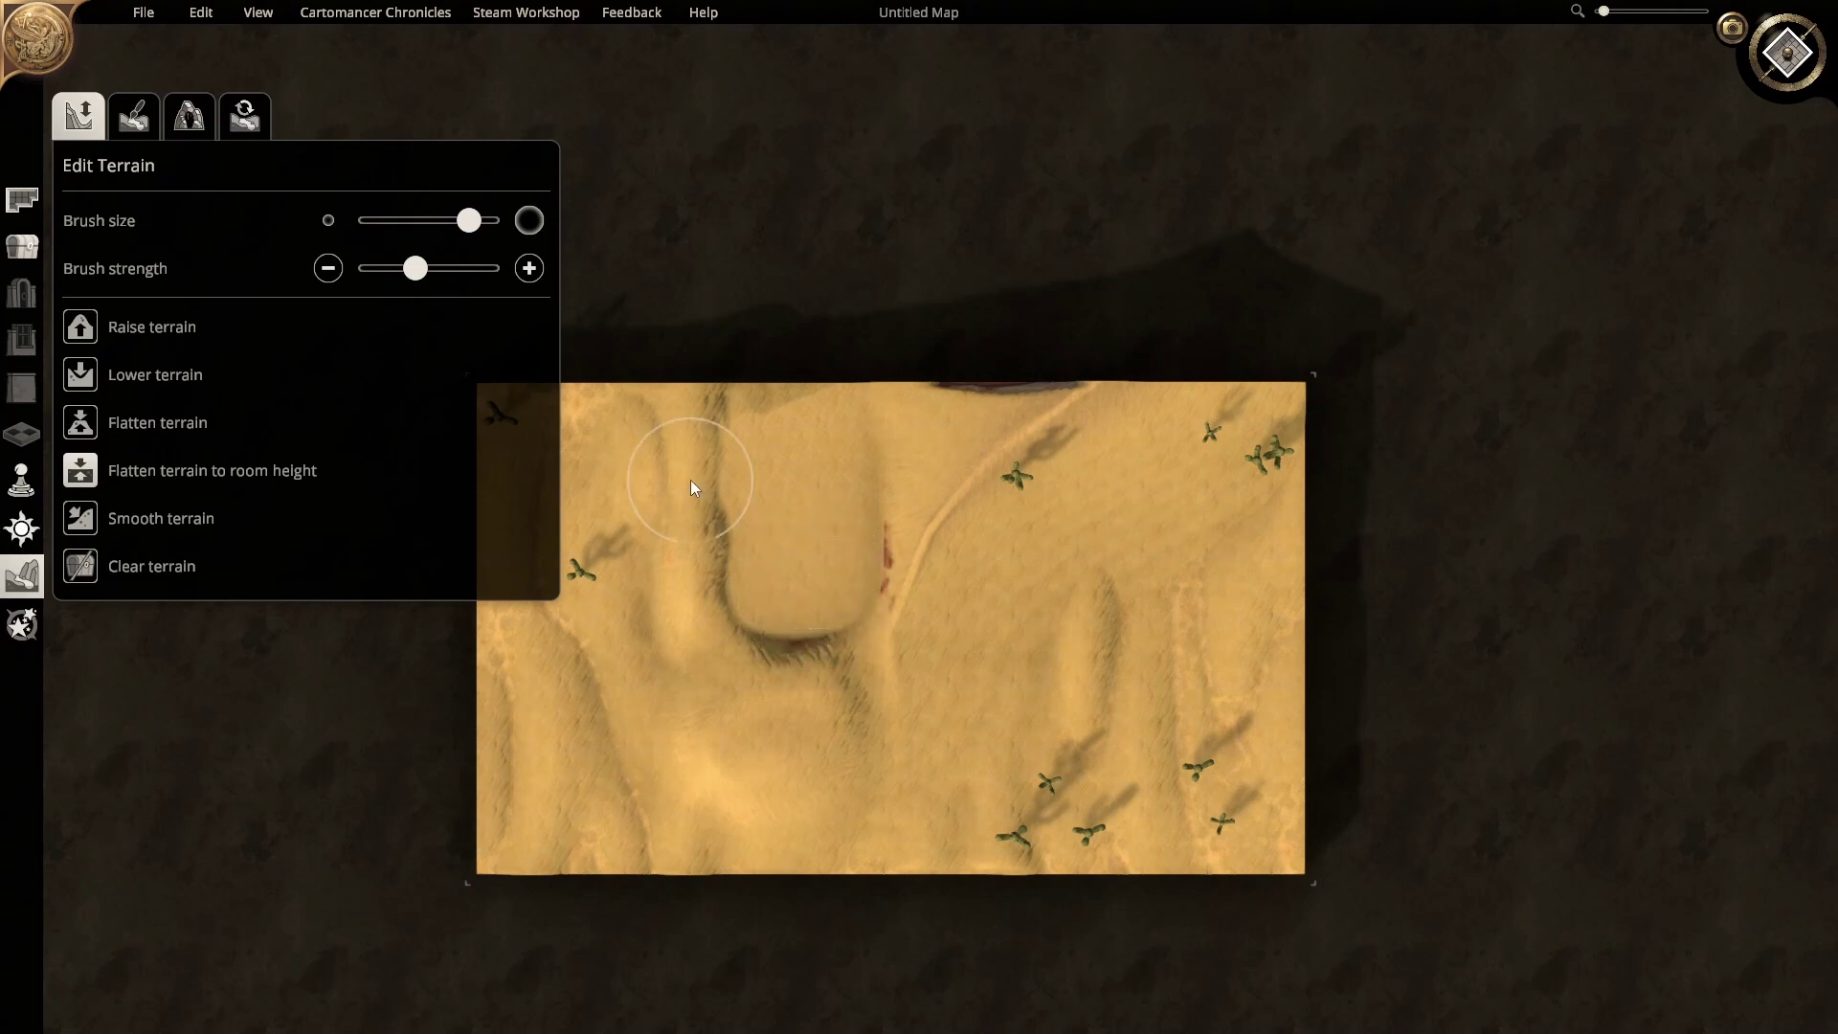
Step: Try painting the dark rocky and pinkish-brown terrain textures onto the flattened area, undoing each one
click(129, 125)
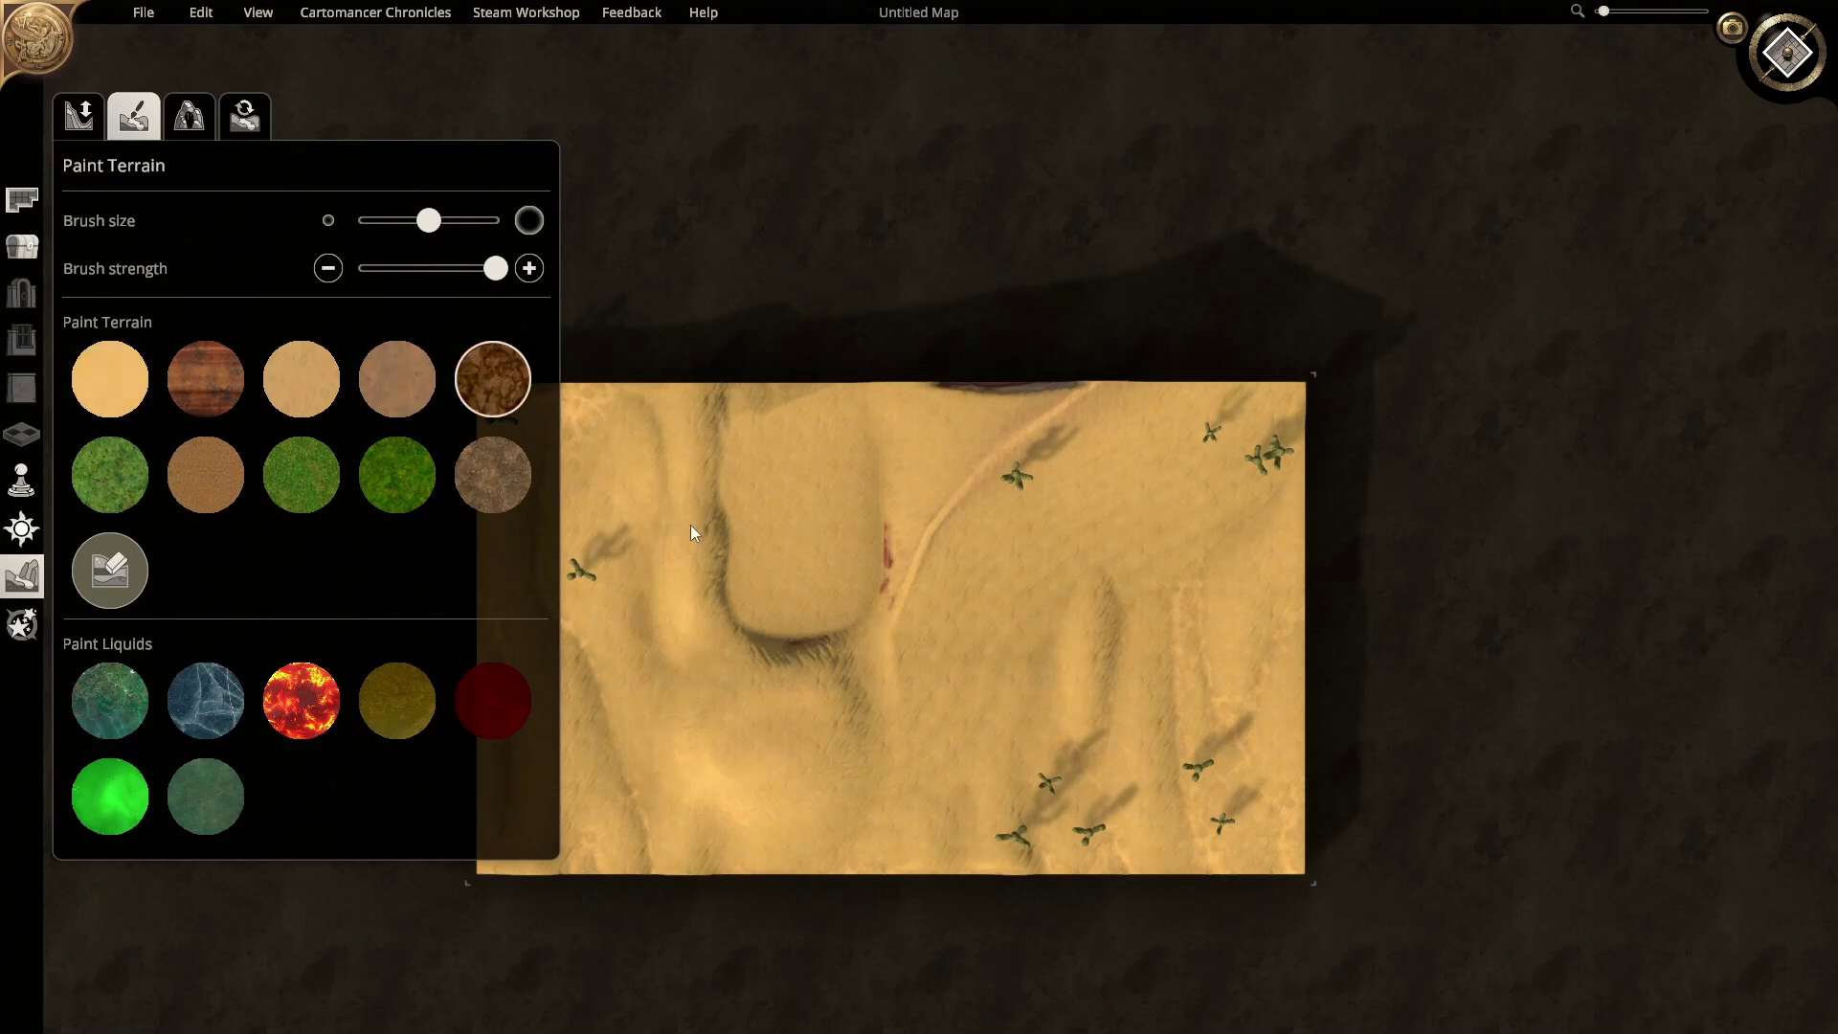
drag(770, 463, 833, 603)
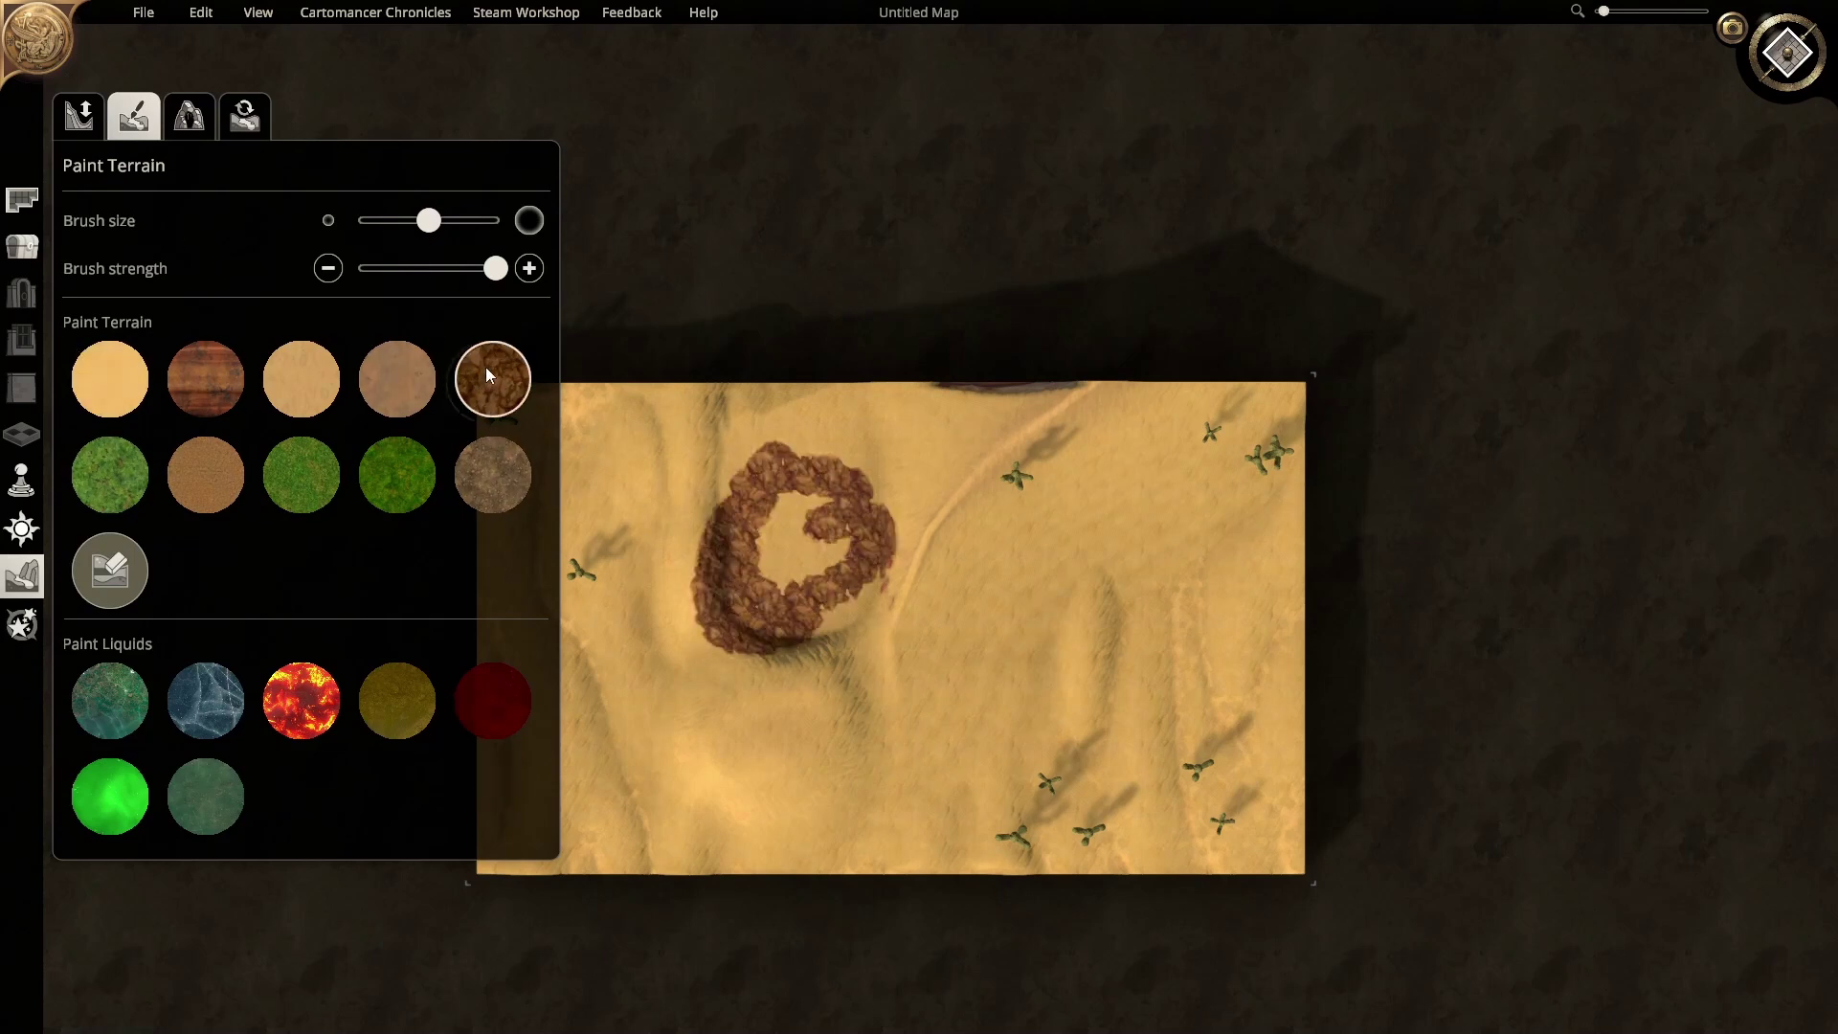
key(ctrl+z)
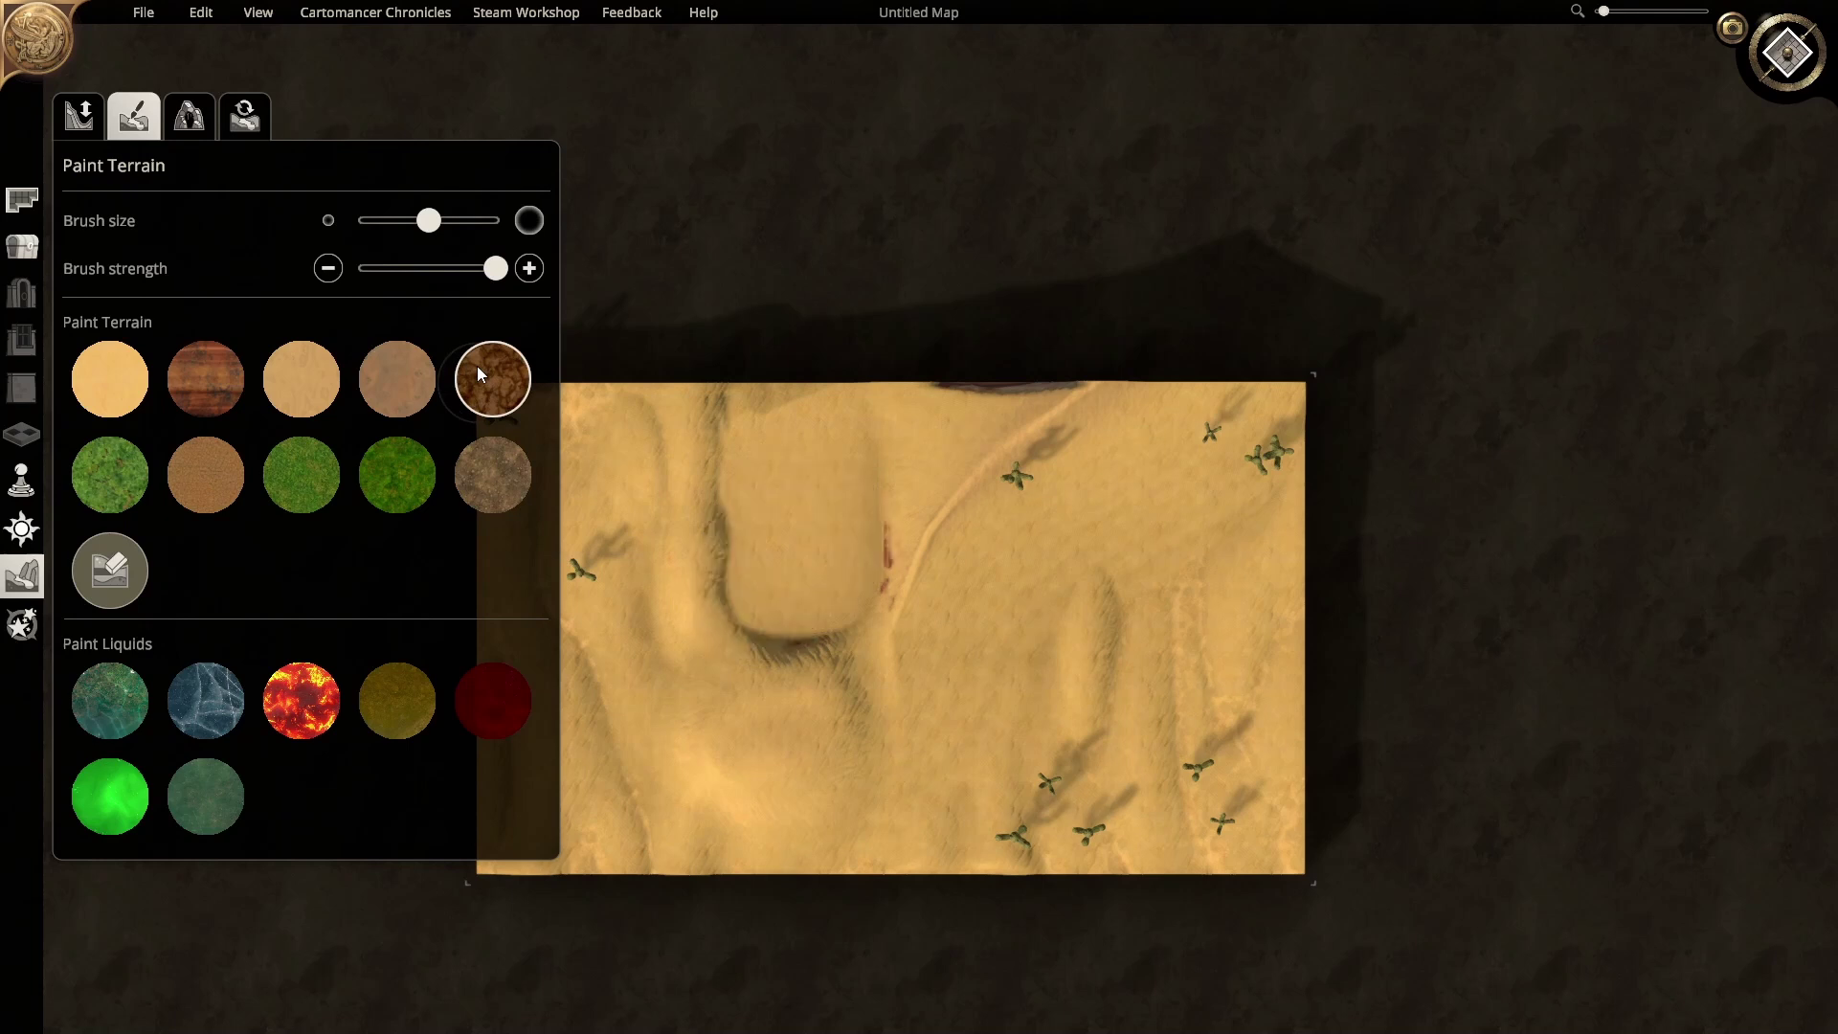
click(423, 377)
drag(836, 497, 798, 549)
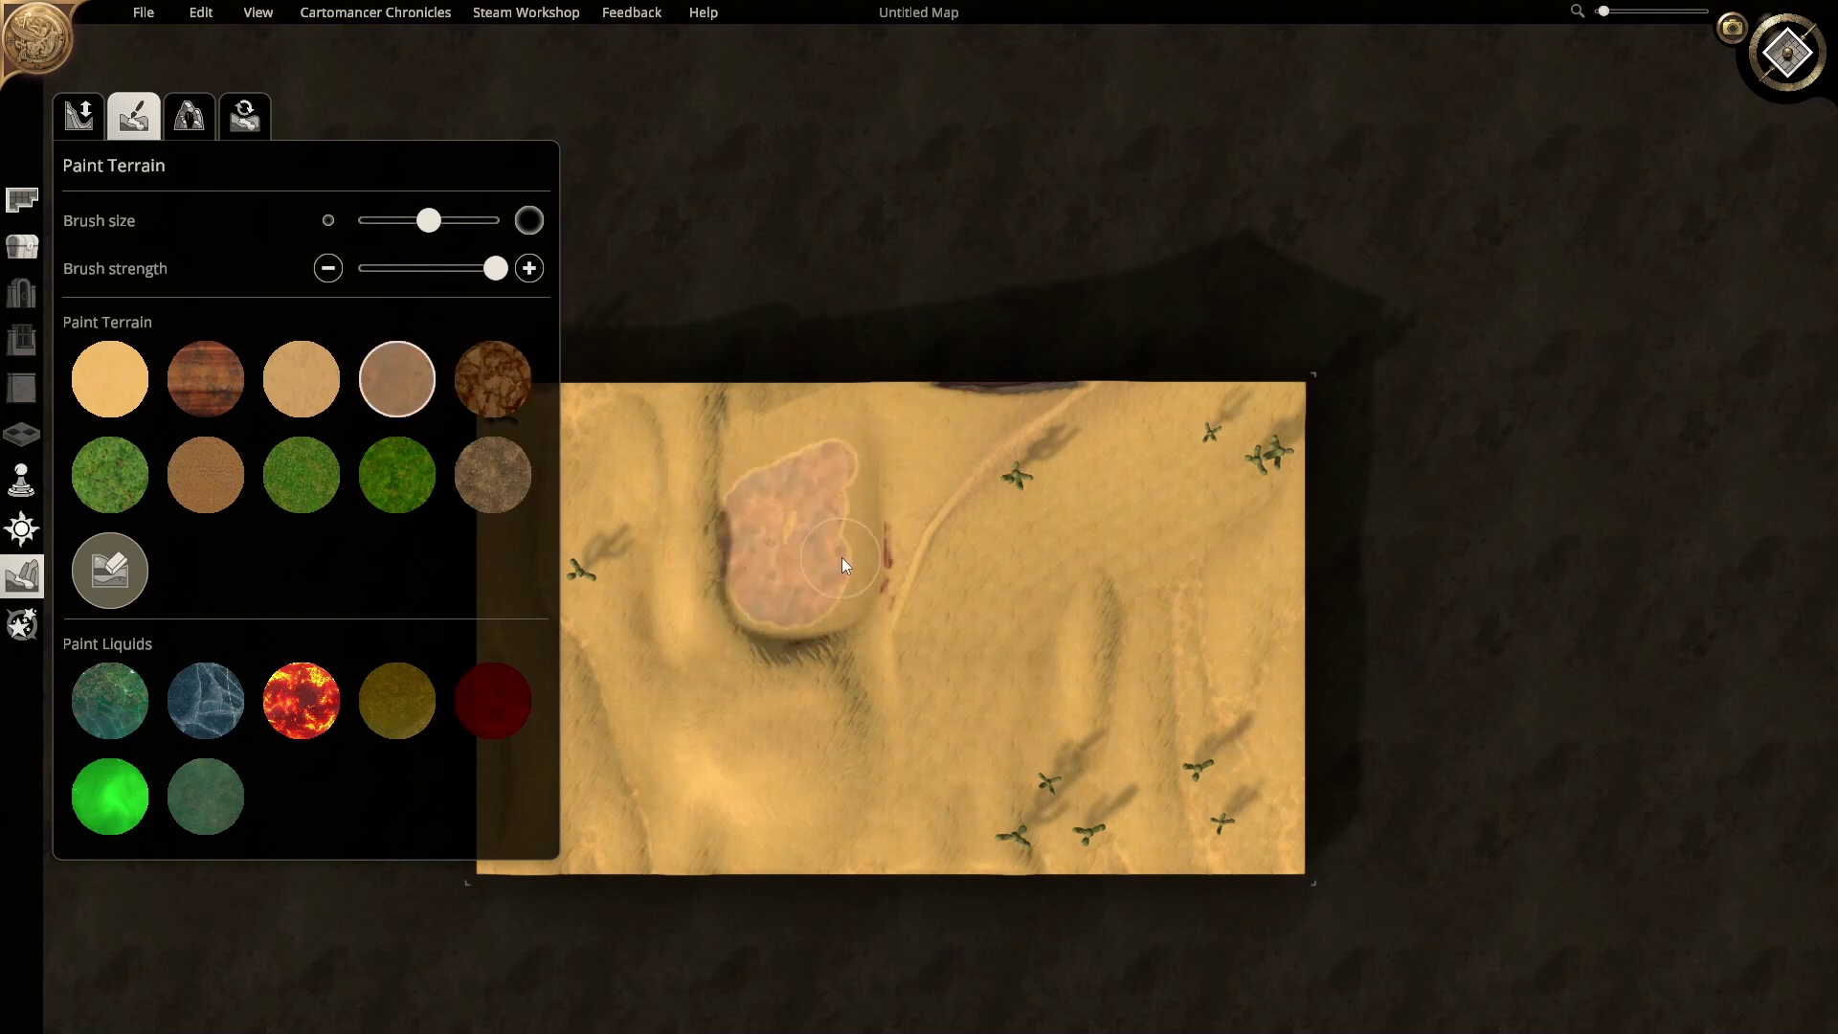
key(ctrl+z)
Step: Try painting the pale sand and grey gravel textures over the flattened area and nearby slopes, and undo the strokes
click(303, 383)
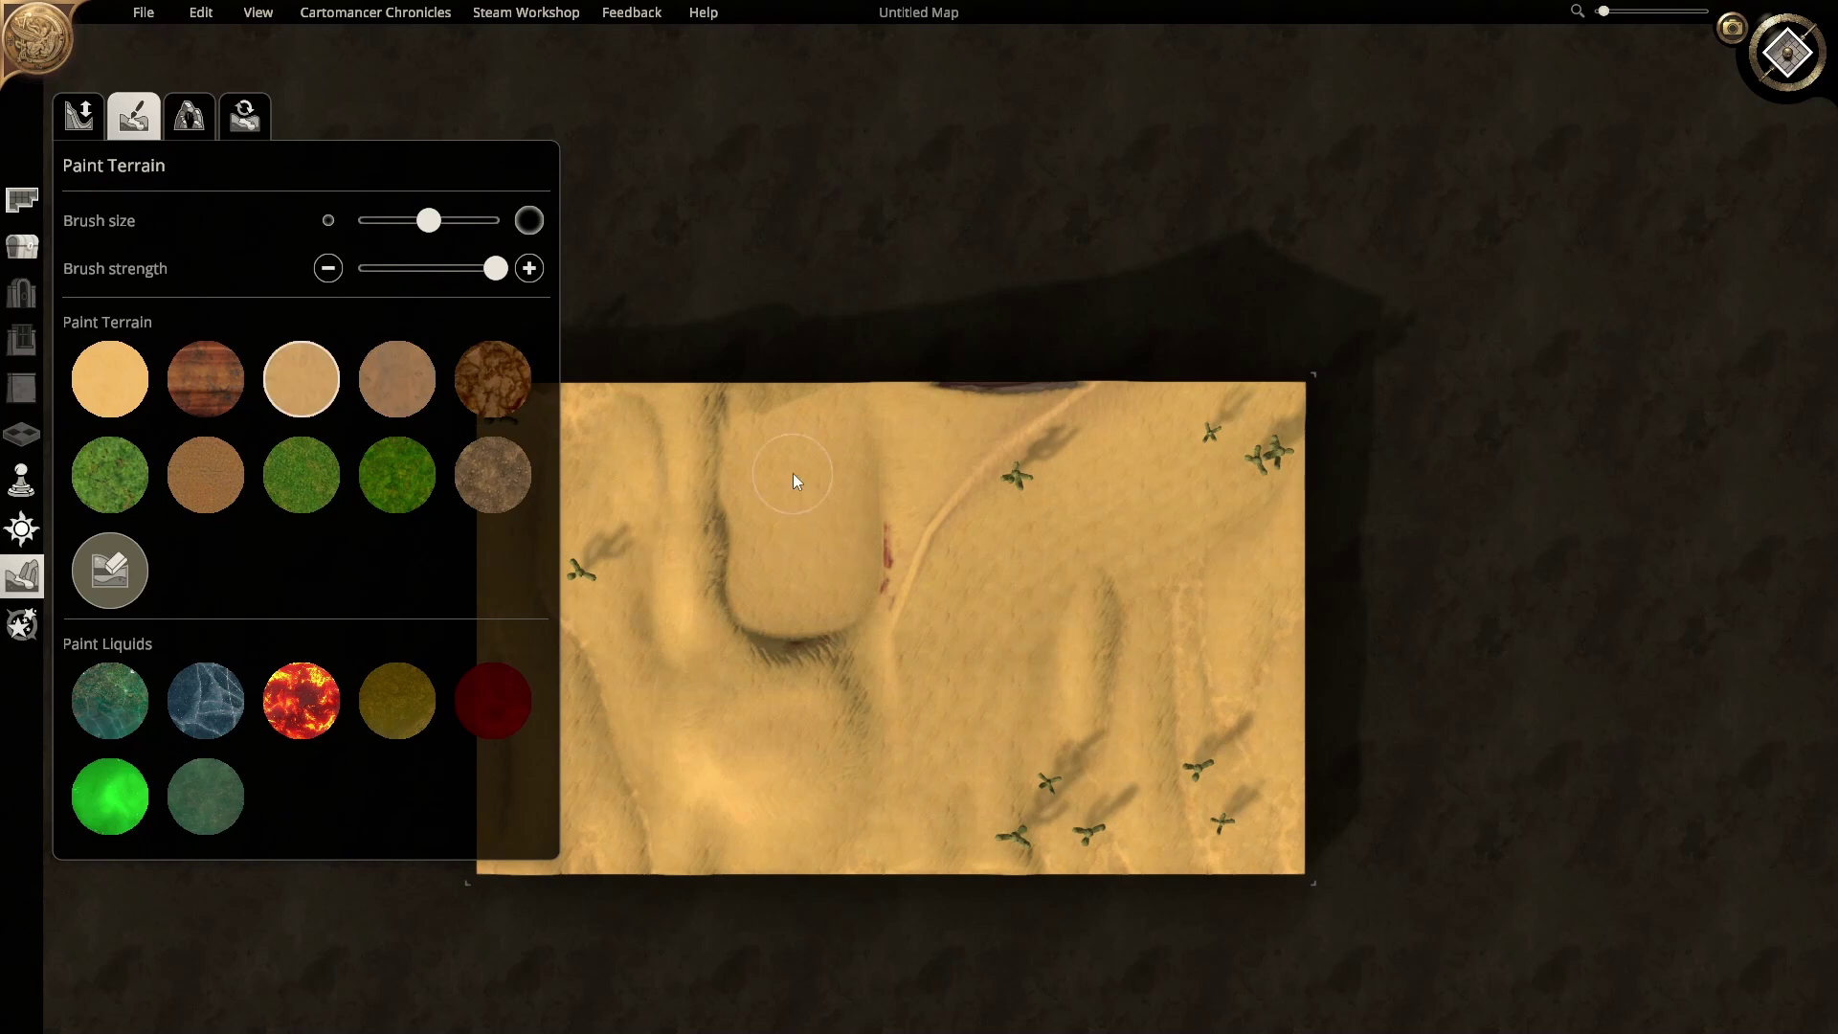
drag(850, 772, 855, 697)
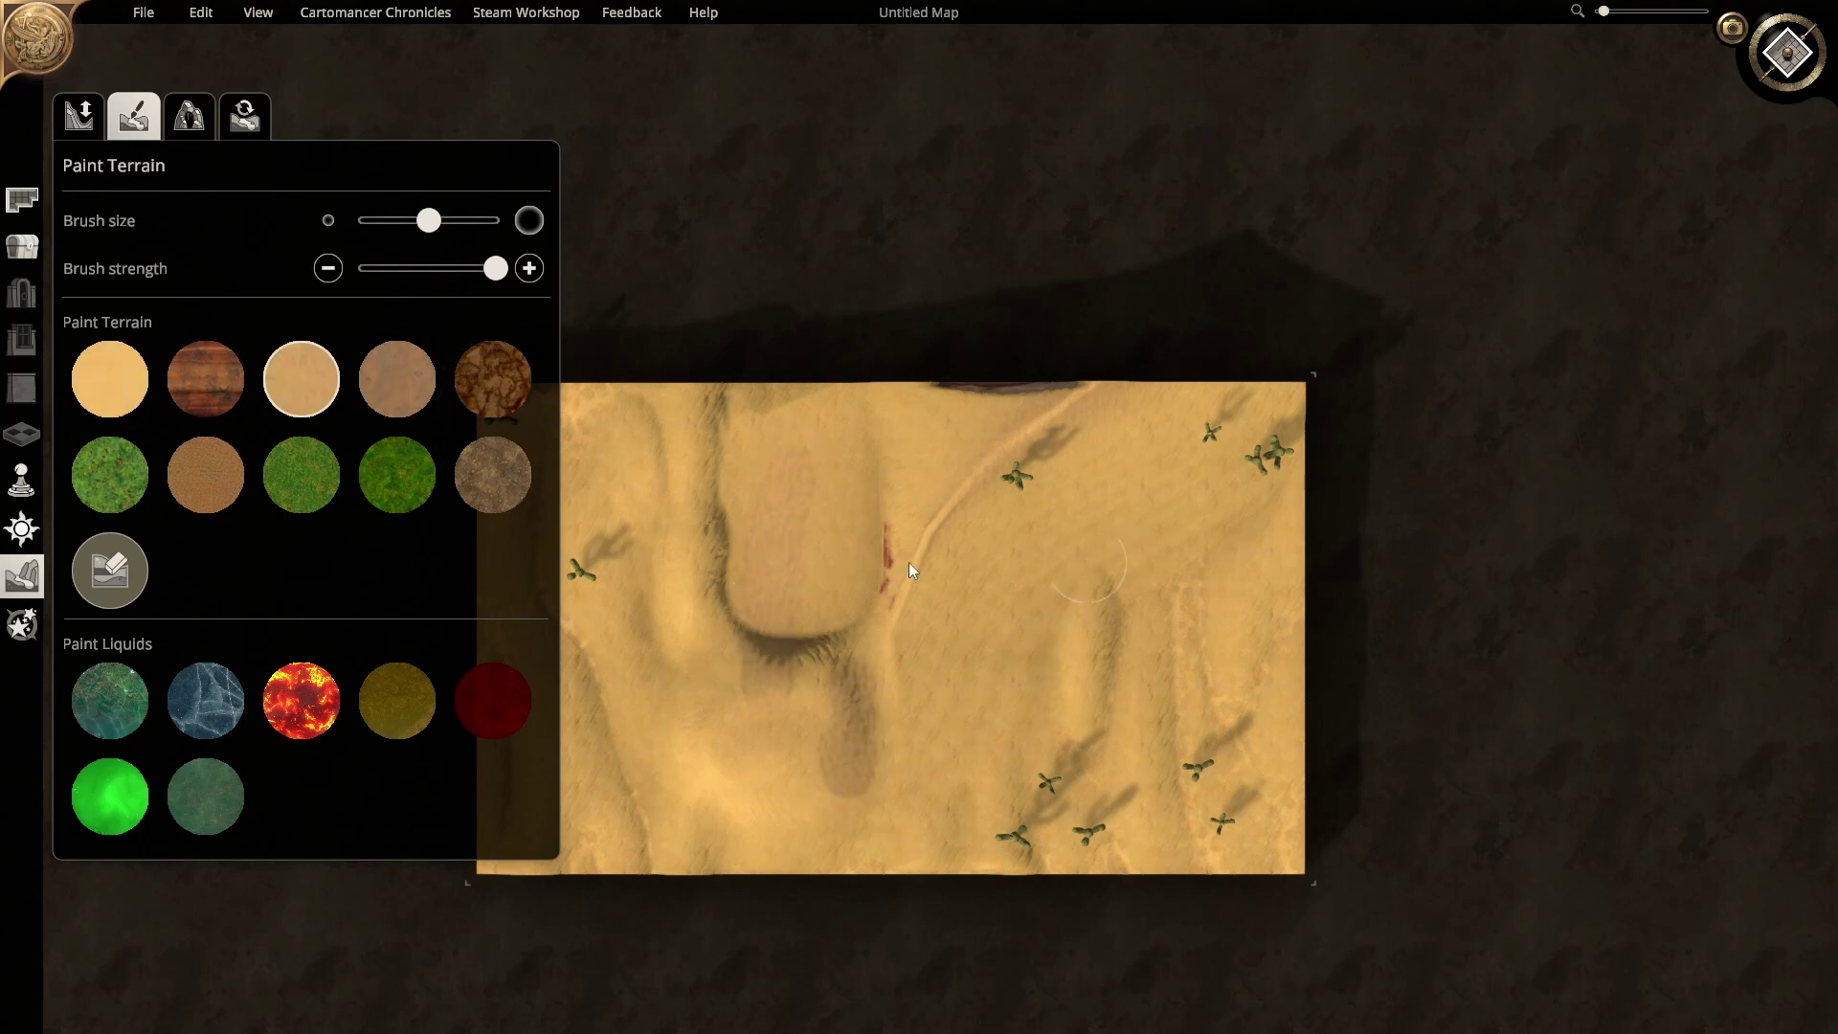
click(509, 482)
drag(812, 452, 793, 712)
drag(760, 491, 706, 703)
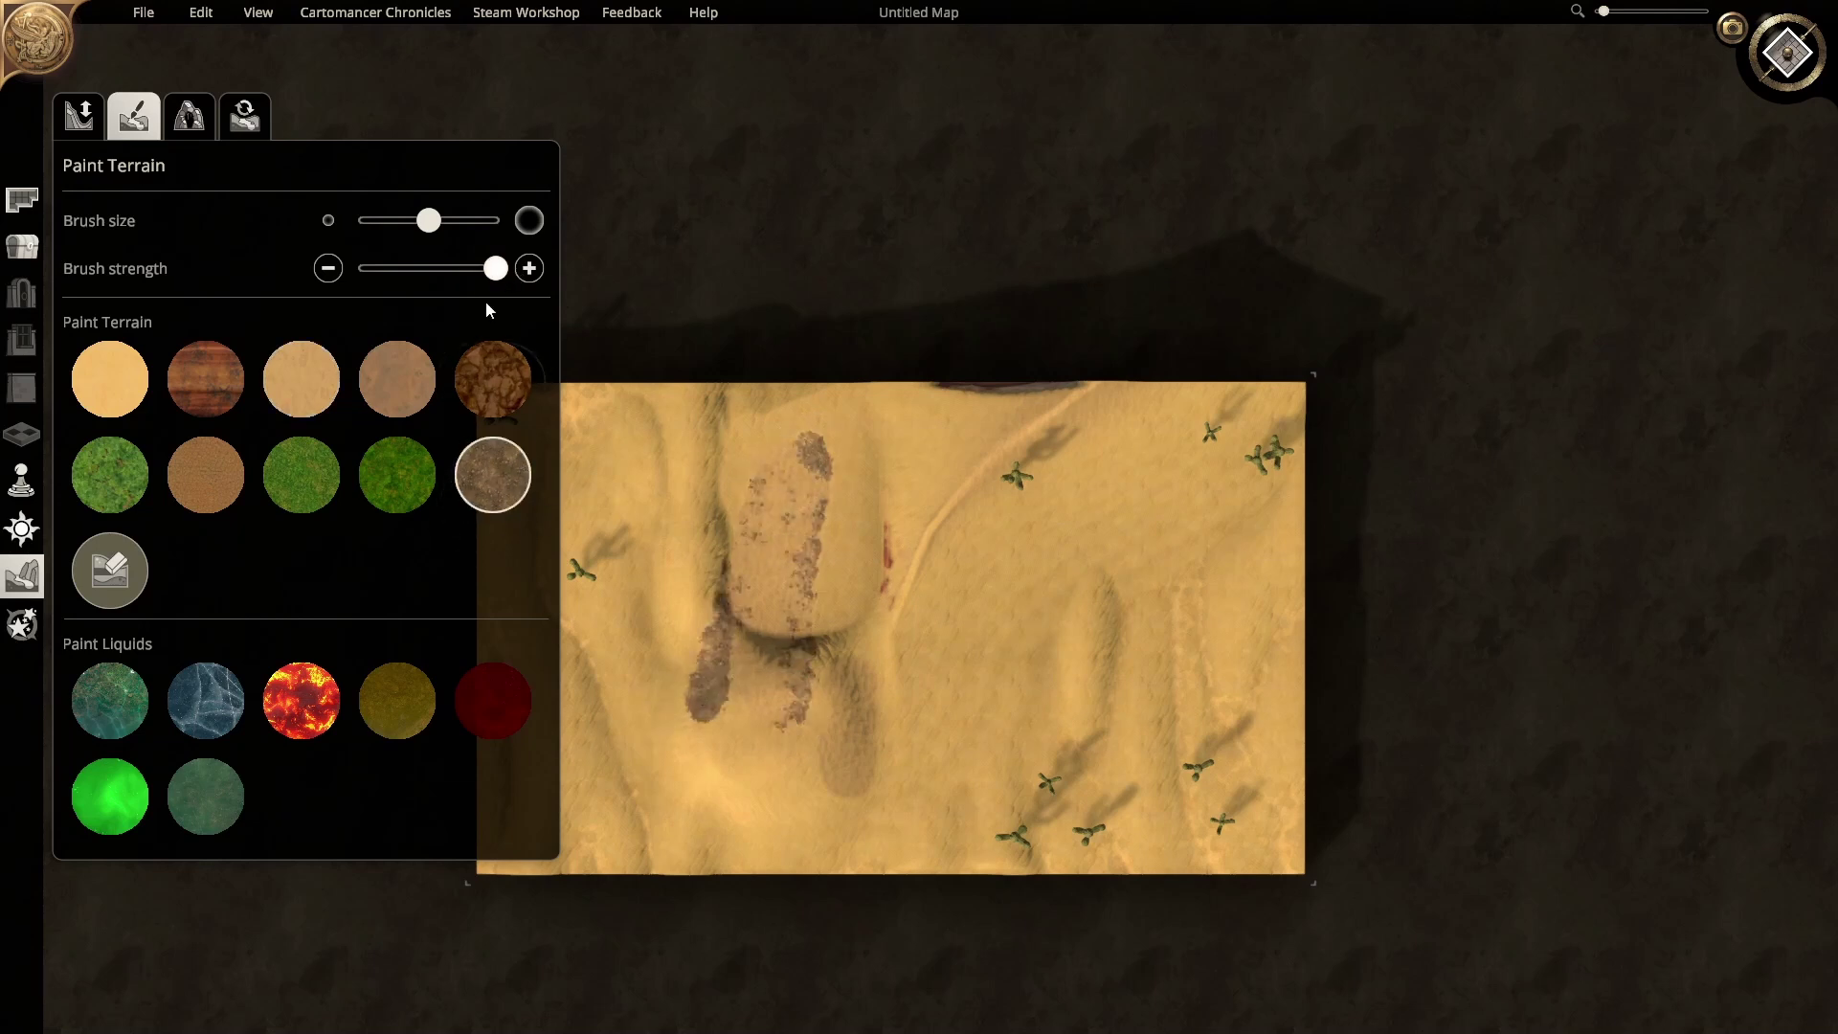
key(ctrl+z)
key(ctrl+z)
key(ctrl+z)
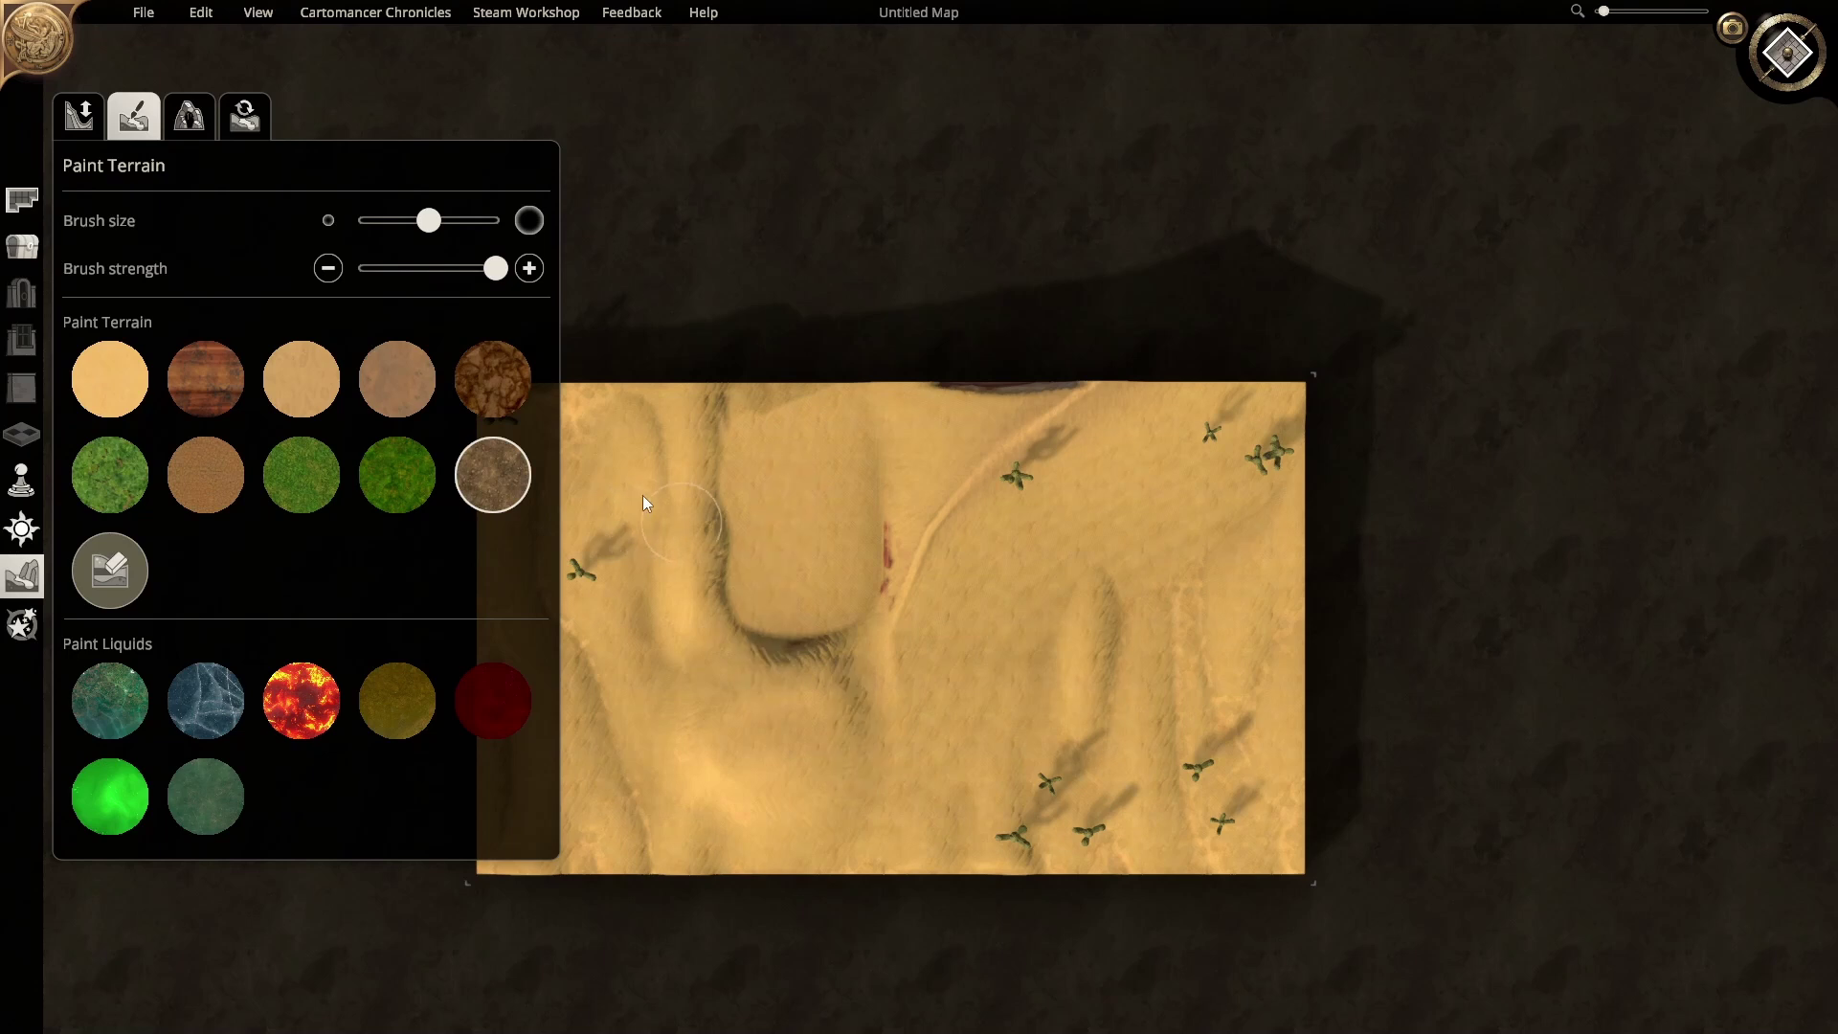
Step: Try painting a broad band of the brown stony texture across the map at maximum brush size and strength, and undo it
click(204, 476)
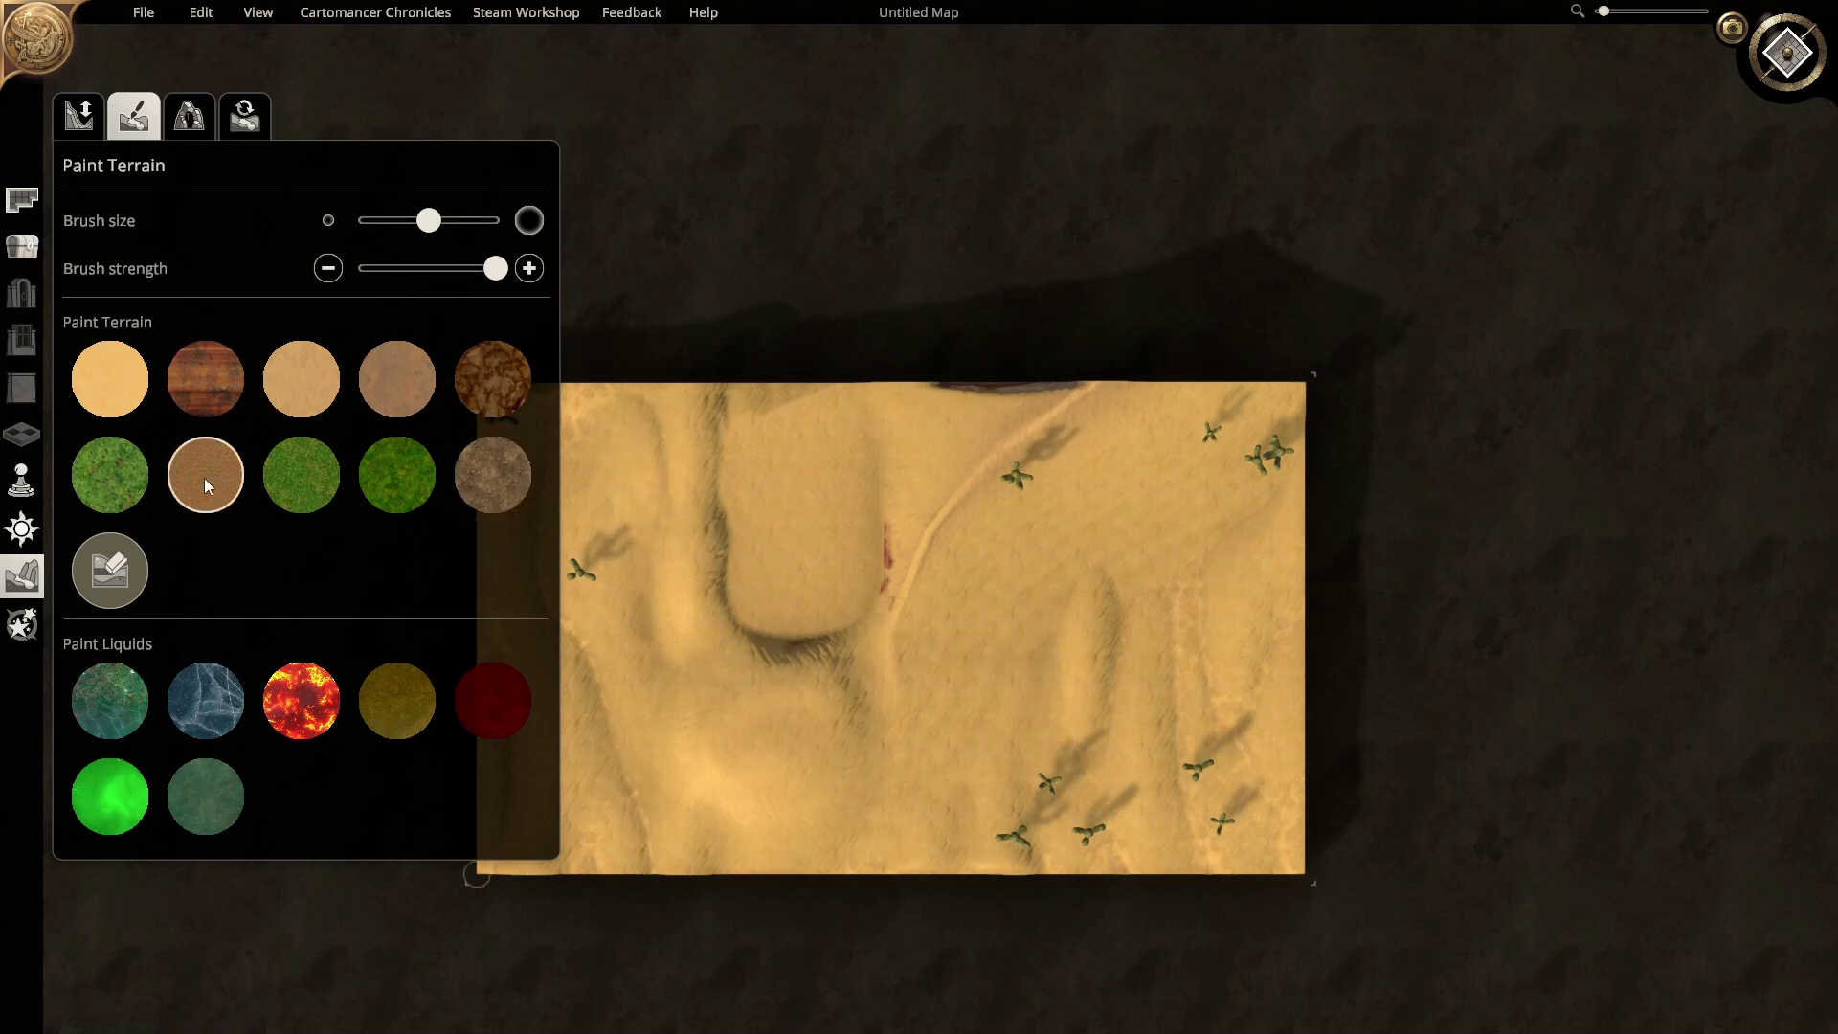
click(362, 269)
drag(429, 221, 558, 222)
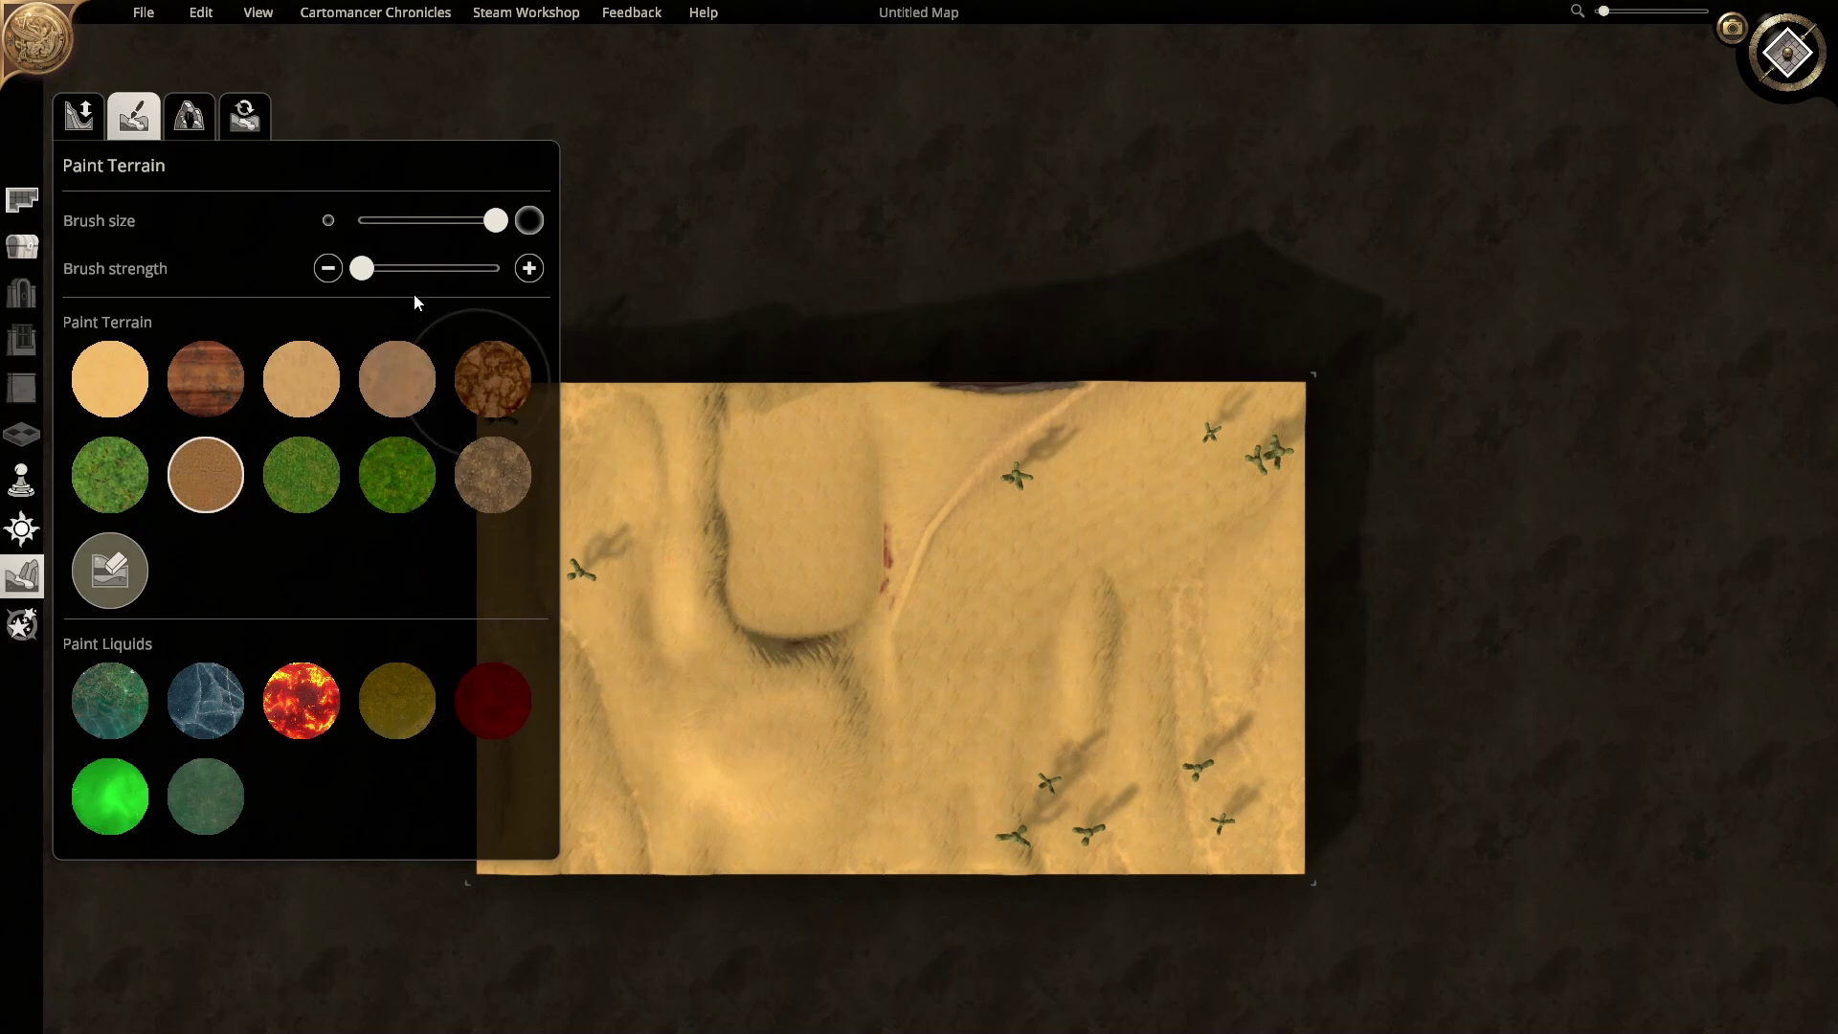
drag(361, 268, 538, 270)
drag(739, 422, 866, 890)
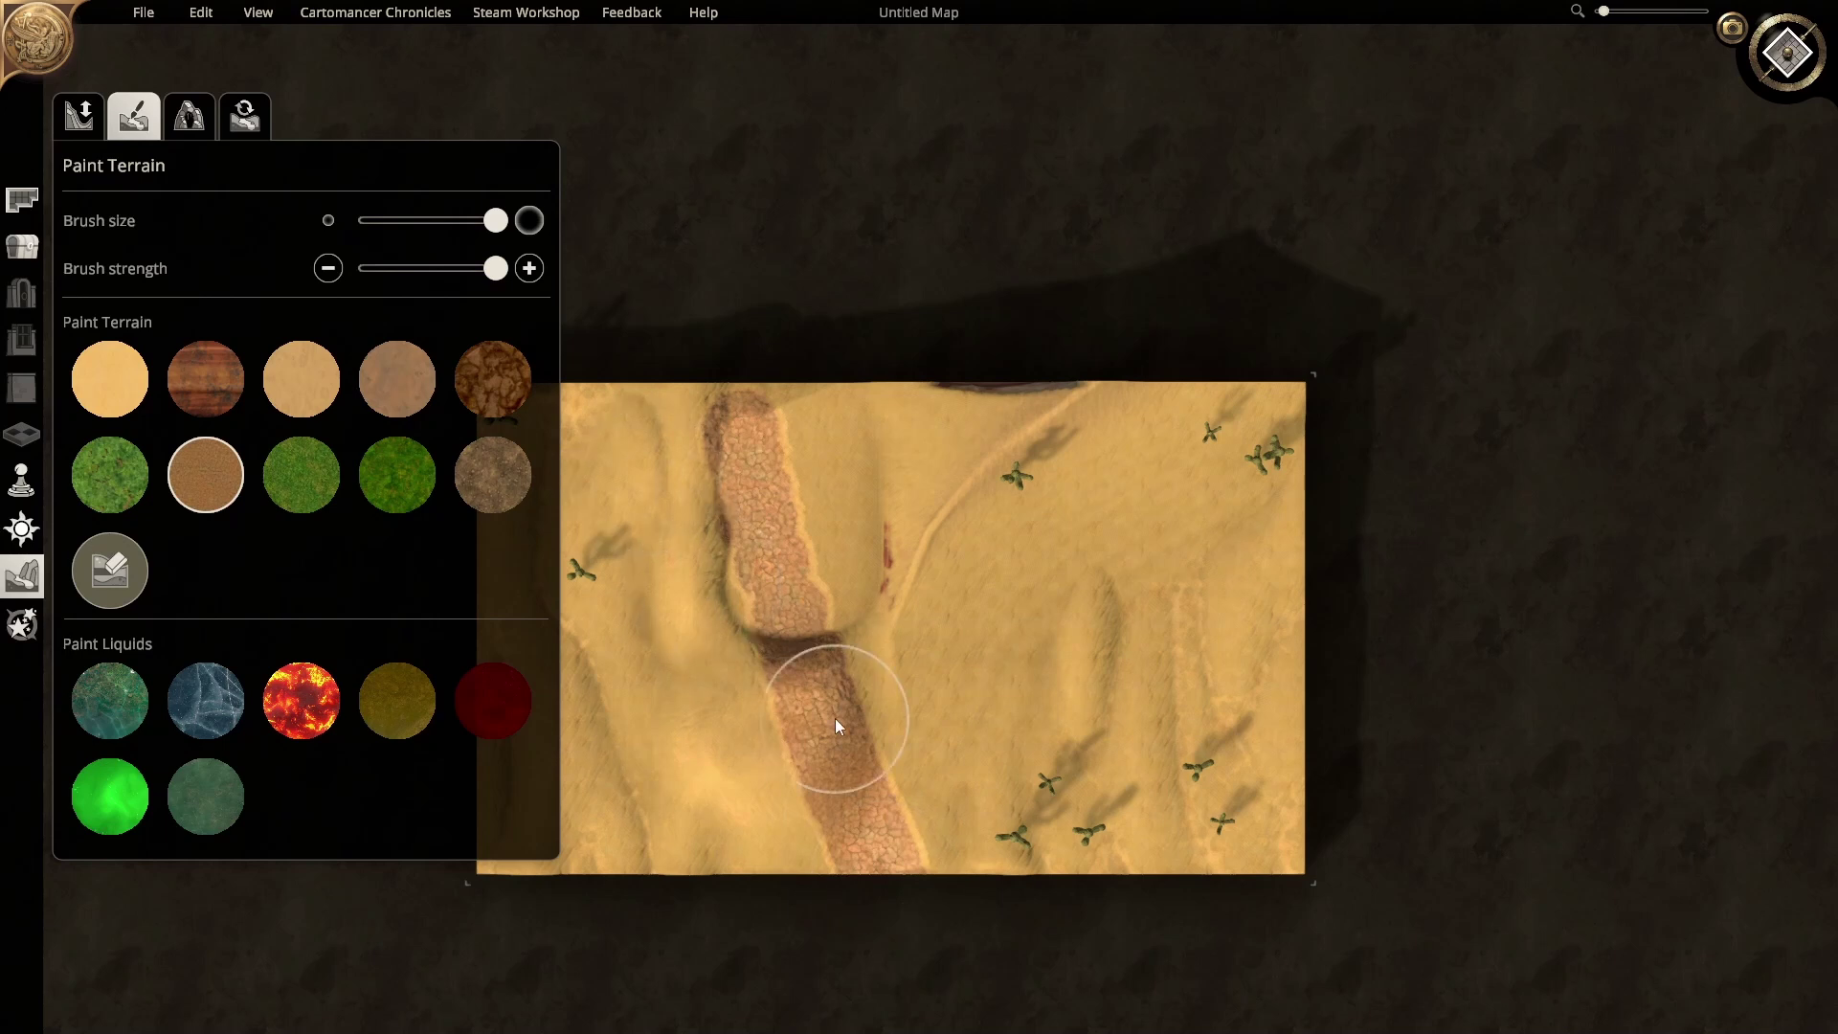
key(ctrl+z)
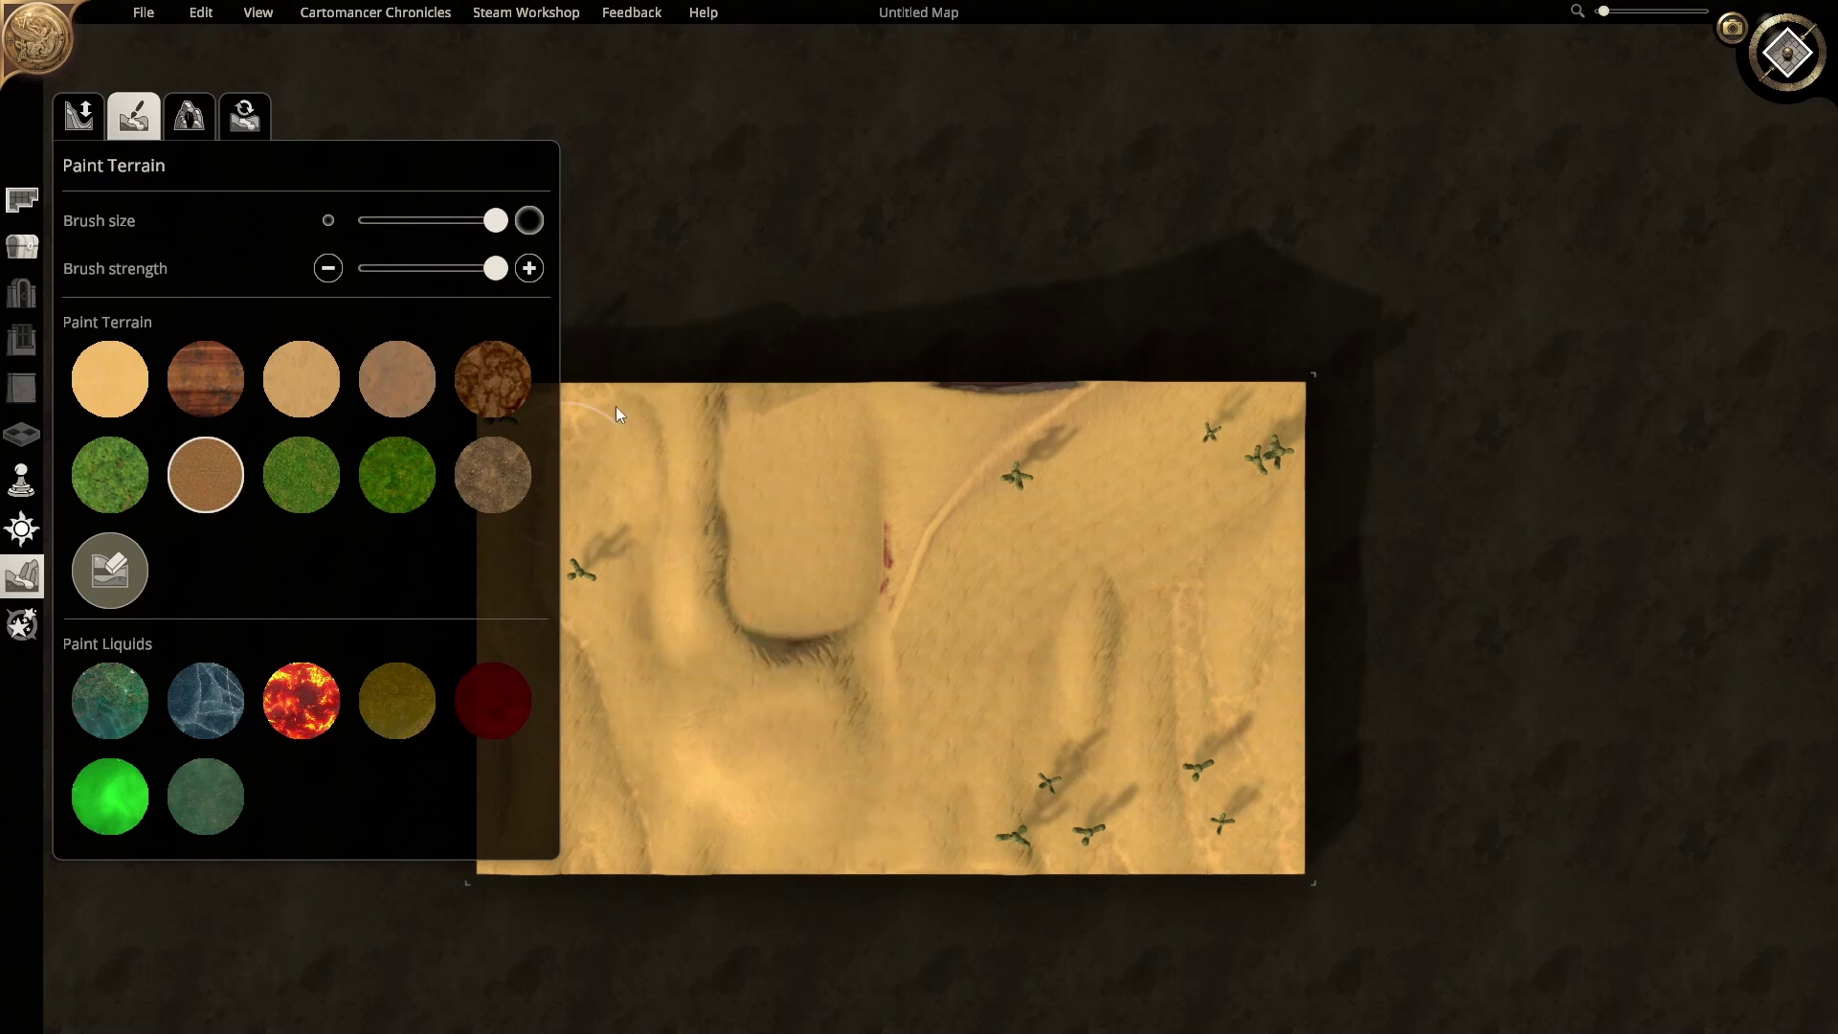
Step: Try painting Clear Water on the flattened area and near the map's upper-left corner, and undo both attempts
scroll(713, 371, up, 1)
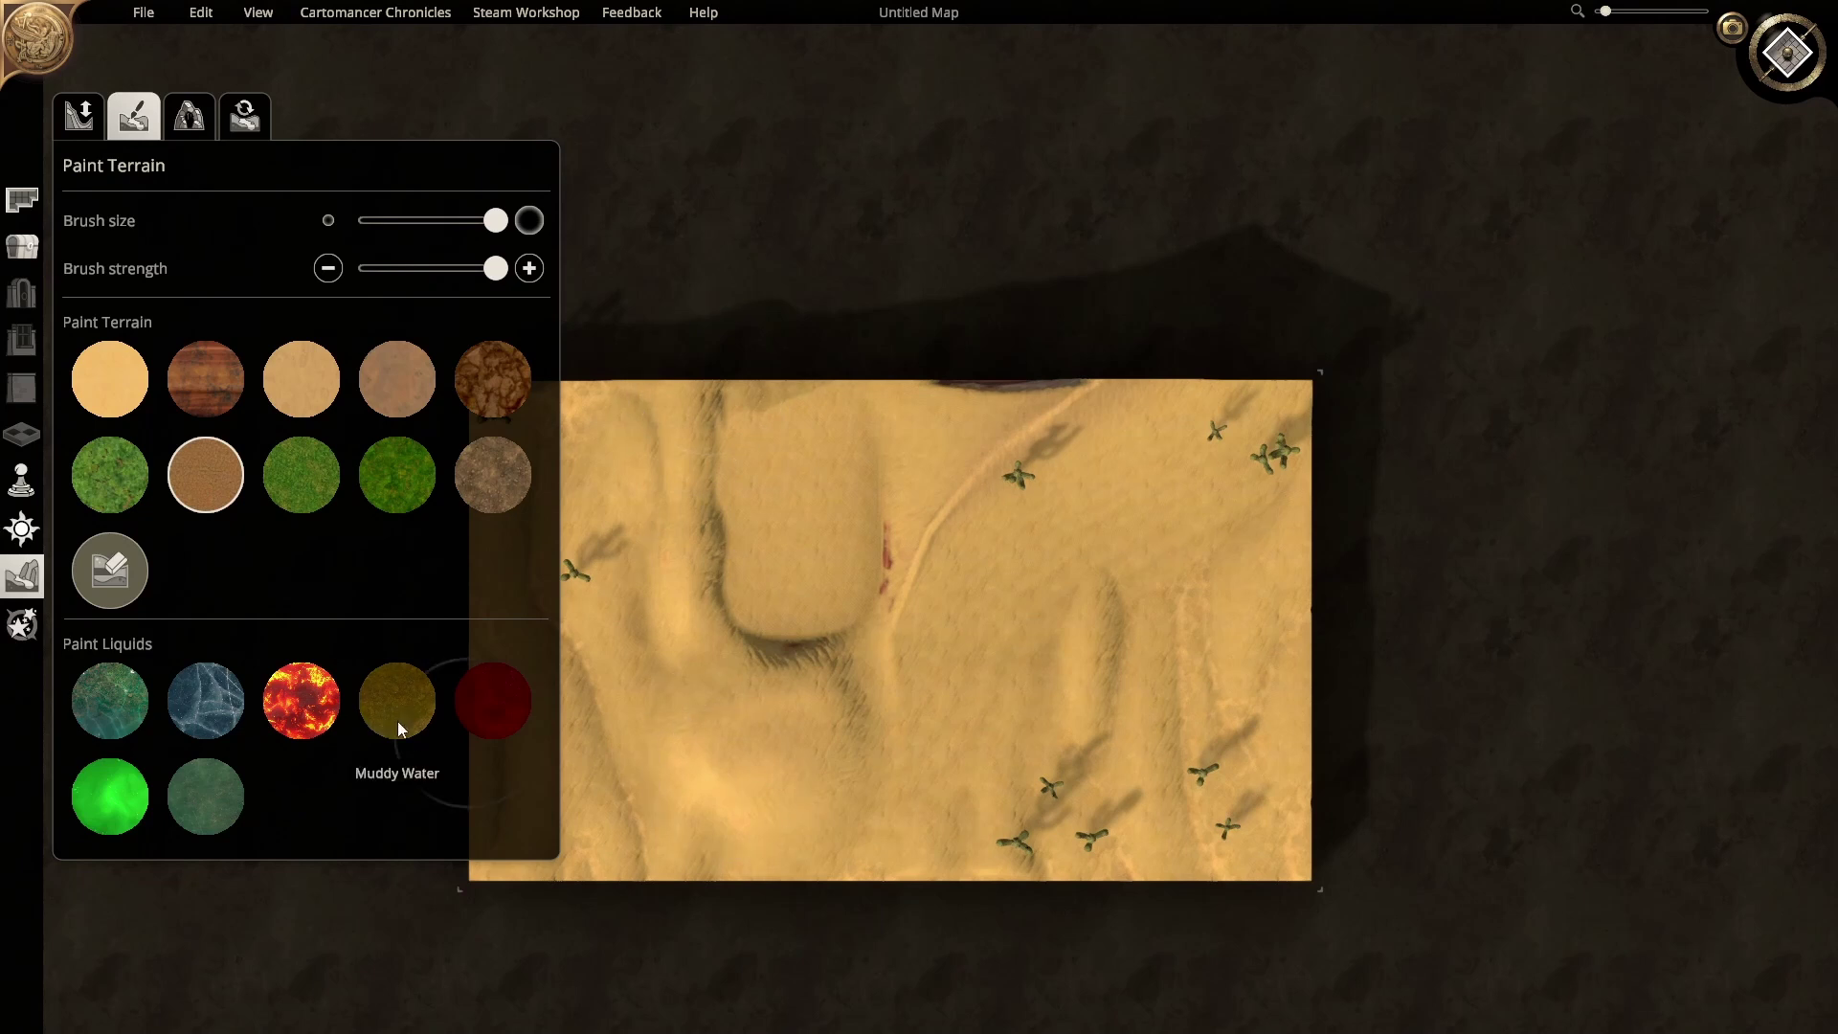
click(118, 704)
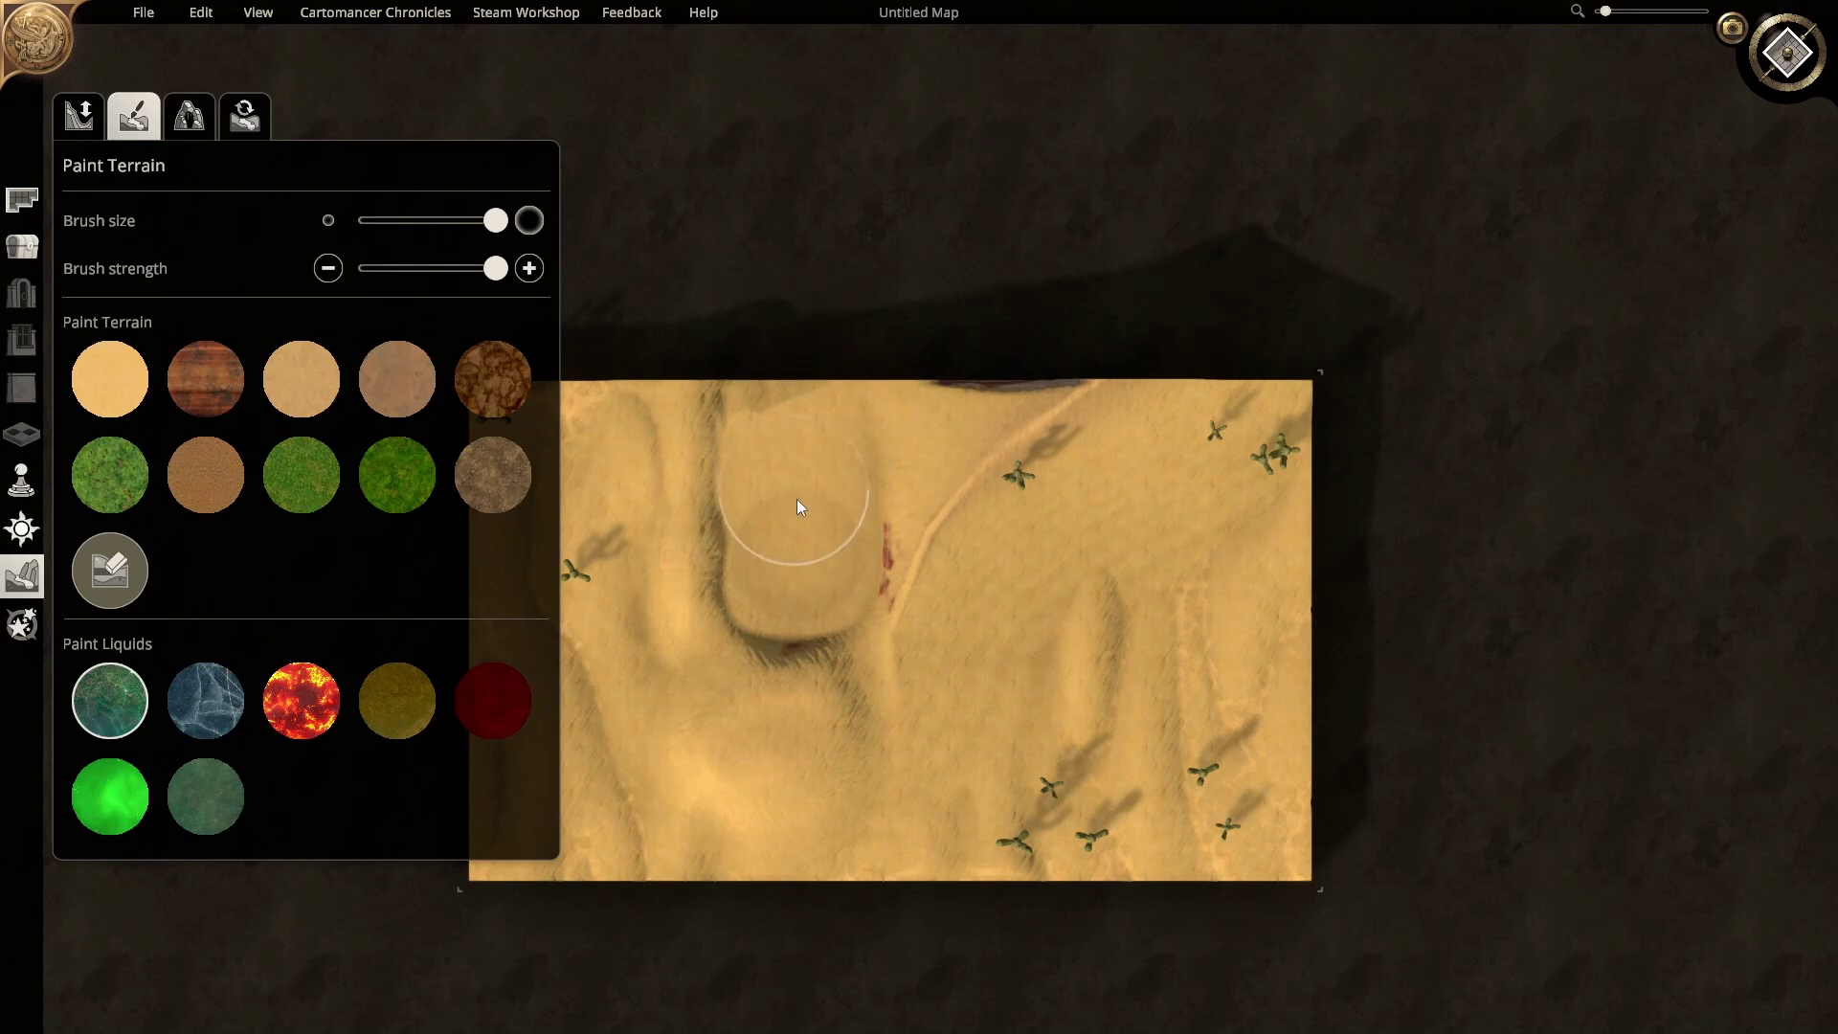
key(a)
click(669, 457)
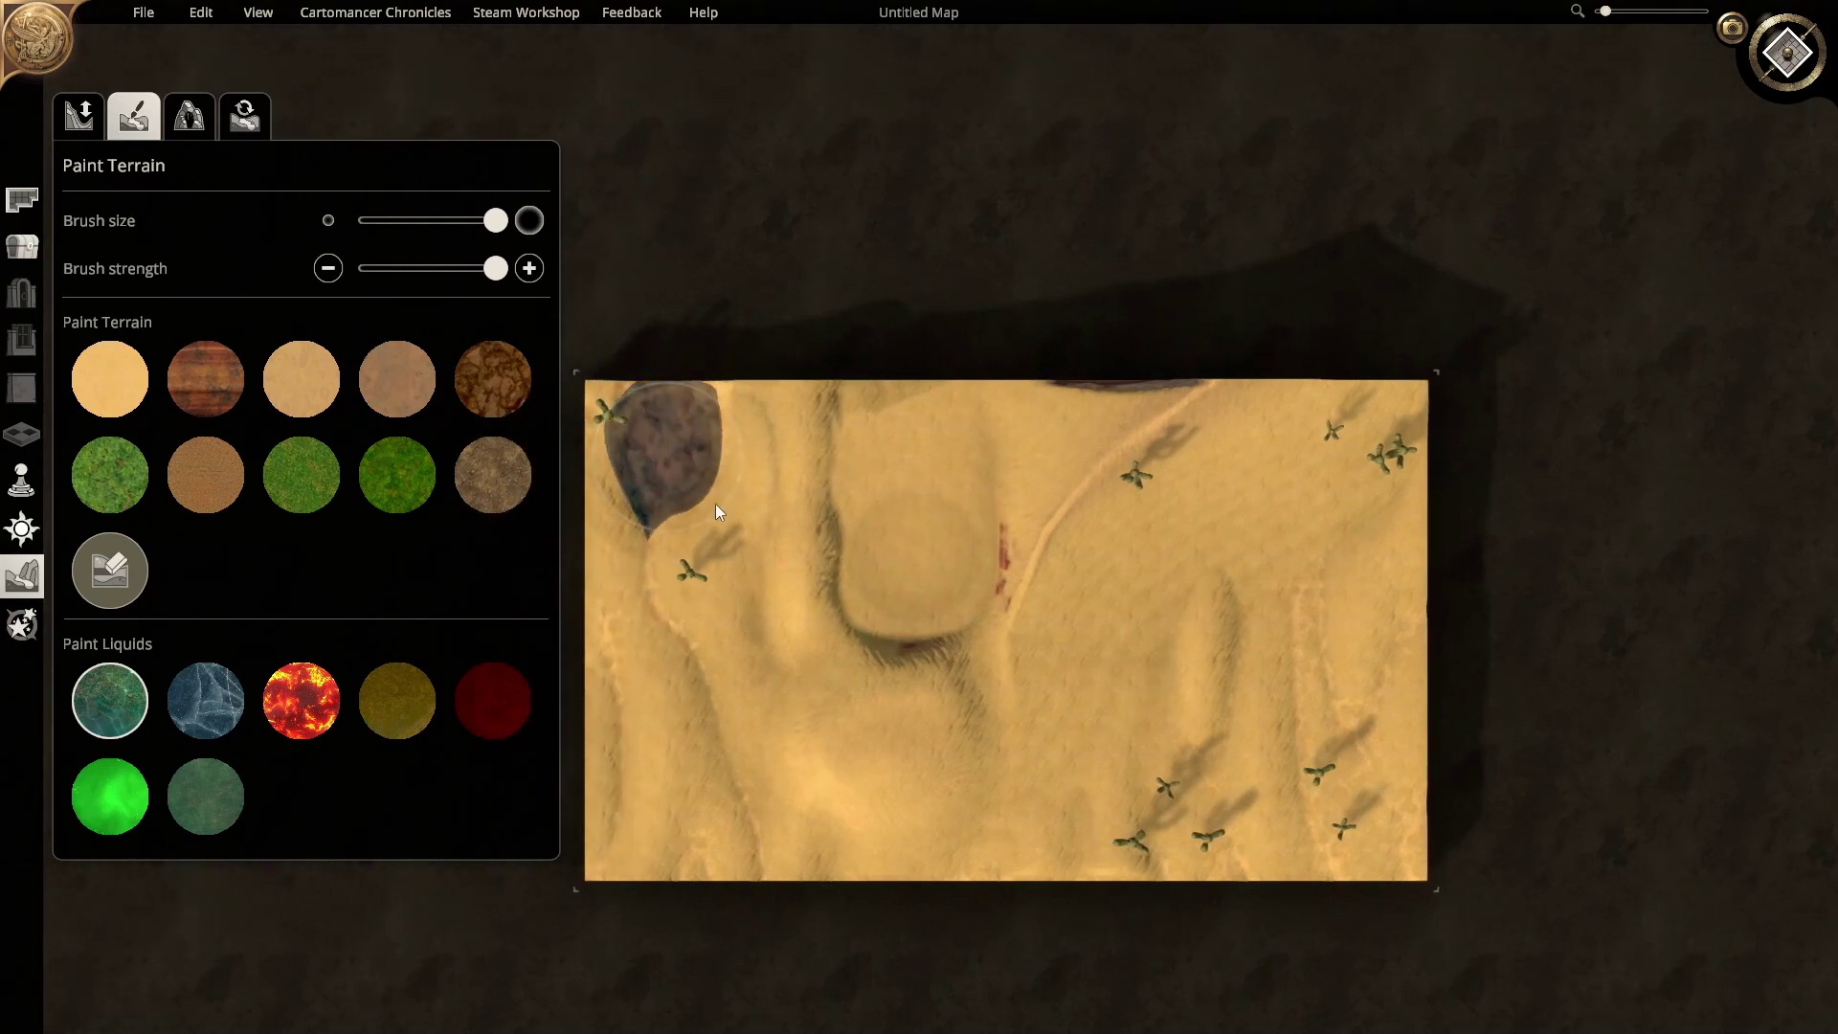
key(ctrl+z)
key(ctrl+z)
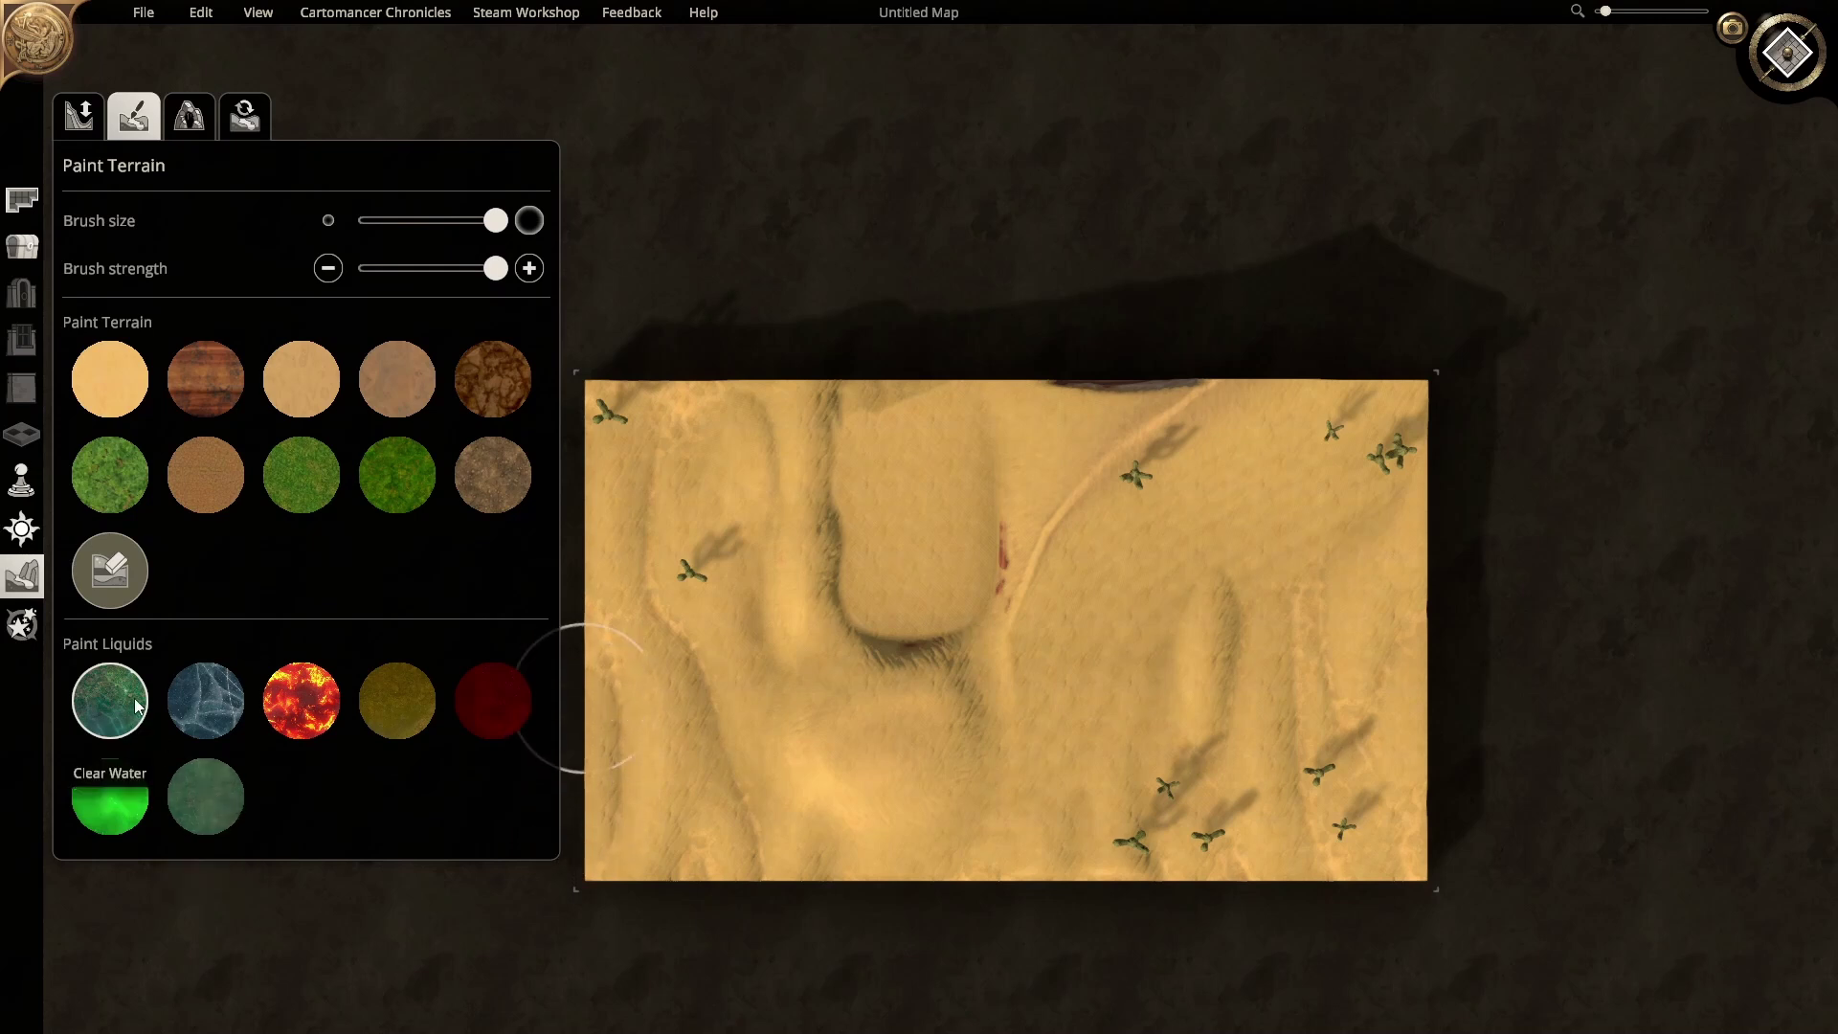
Step: Look over the cave drawing options and select Badlands as the terrain type without applying the change
click(189, 120)
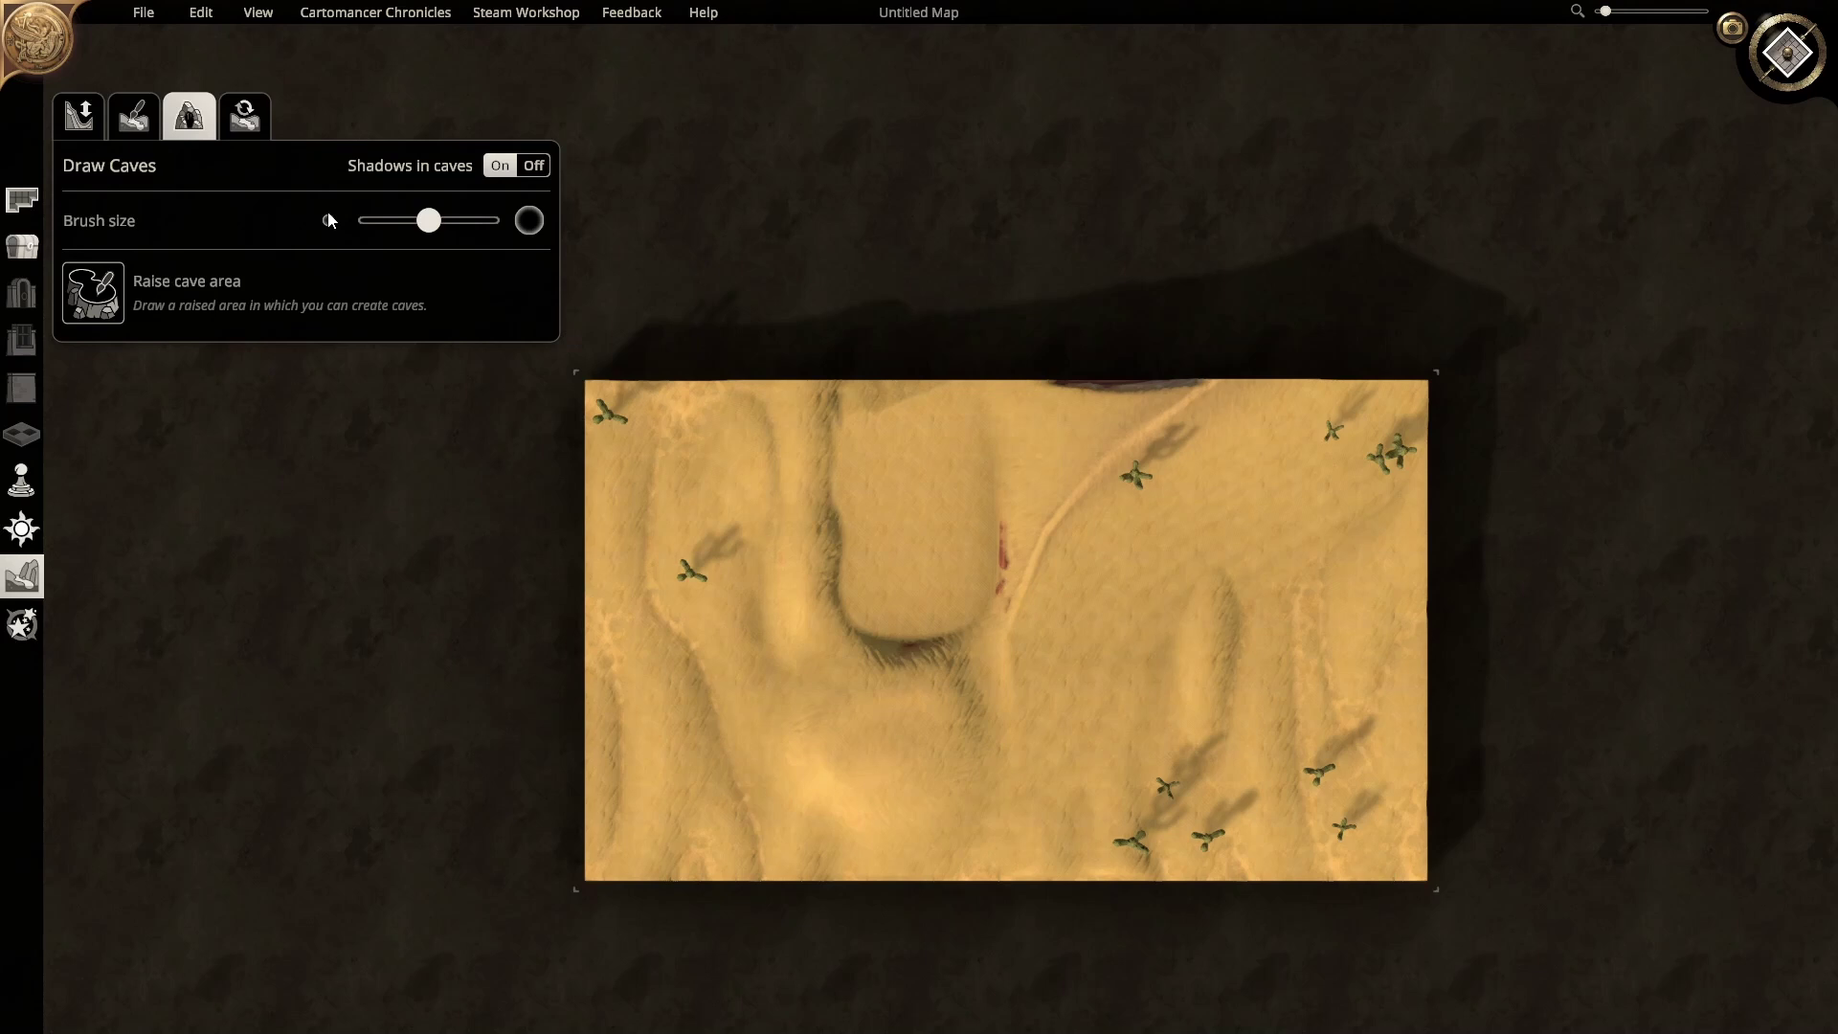
click(247, 131)
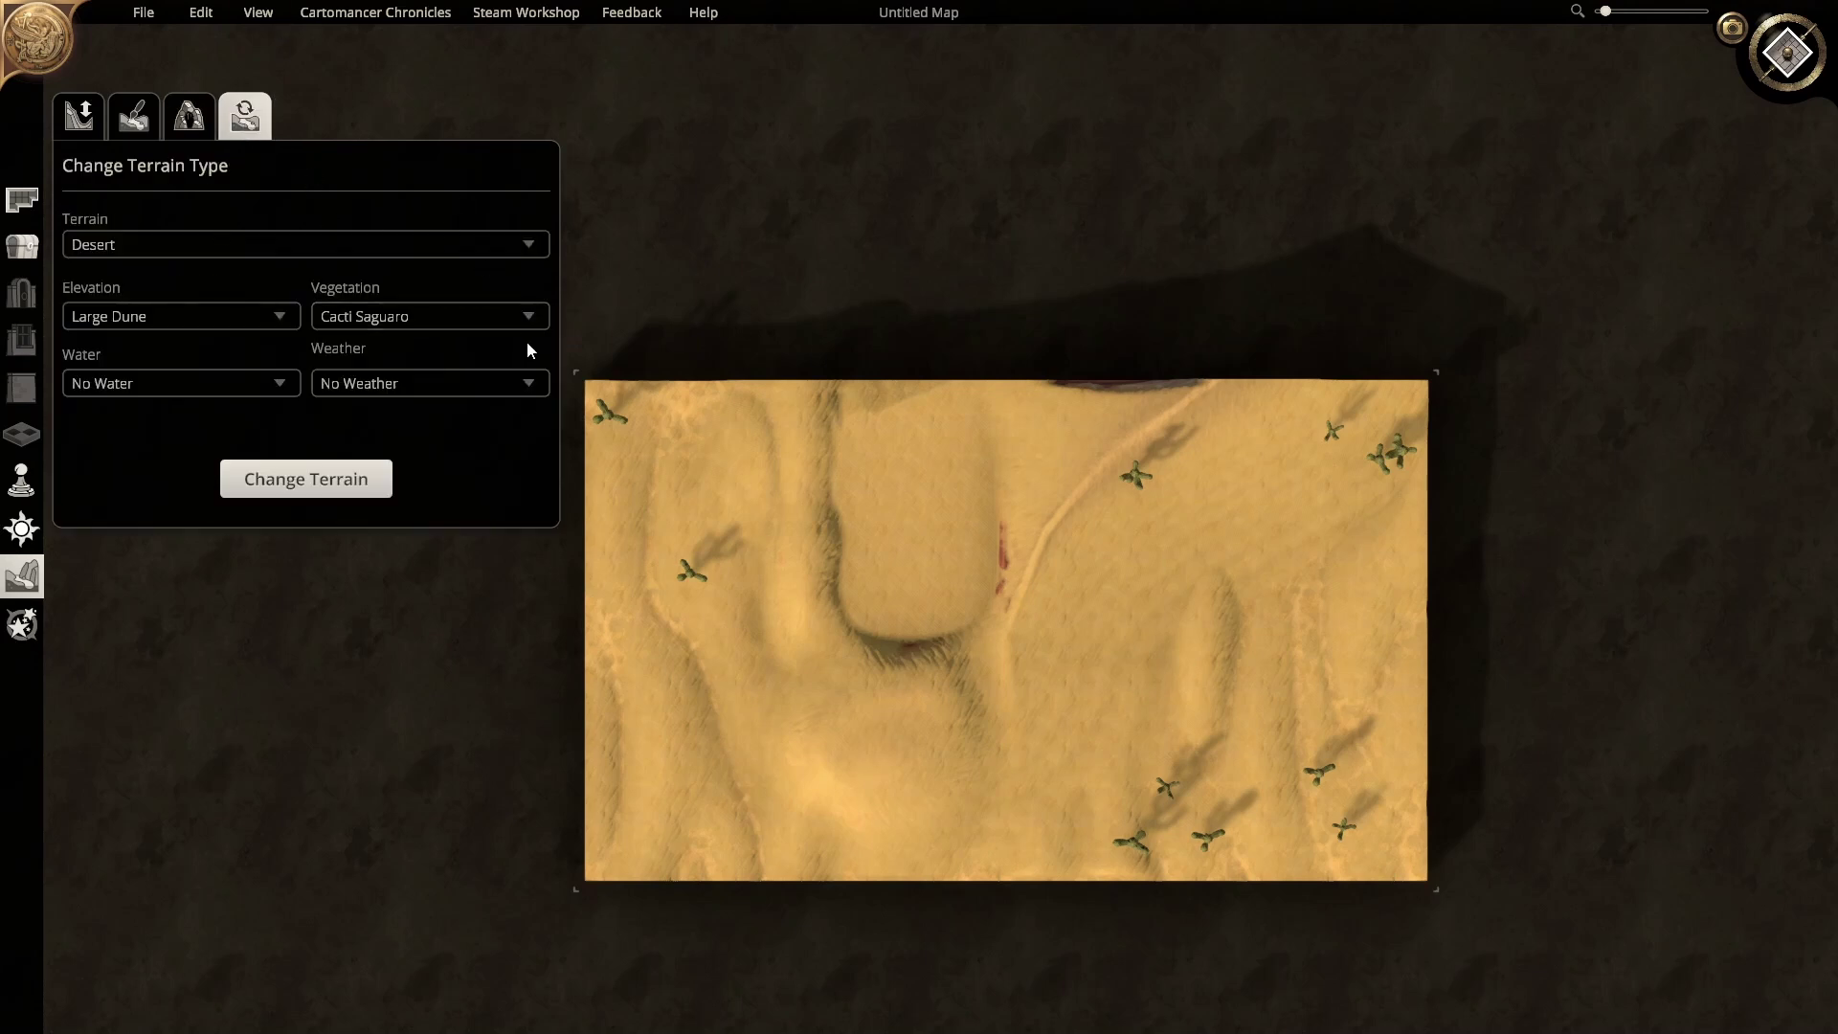
click(373, 247)
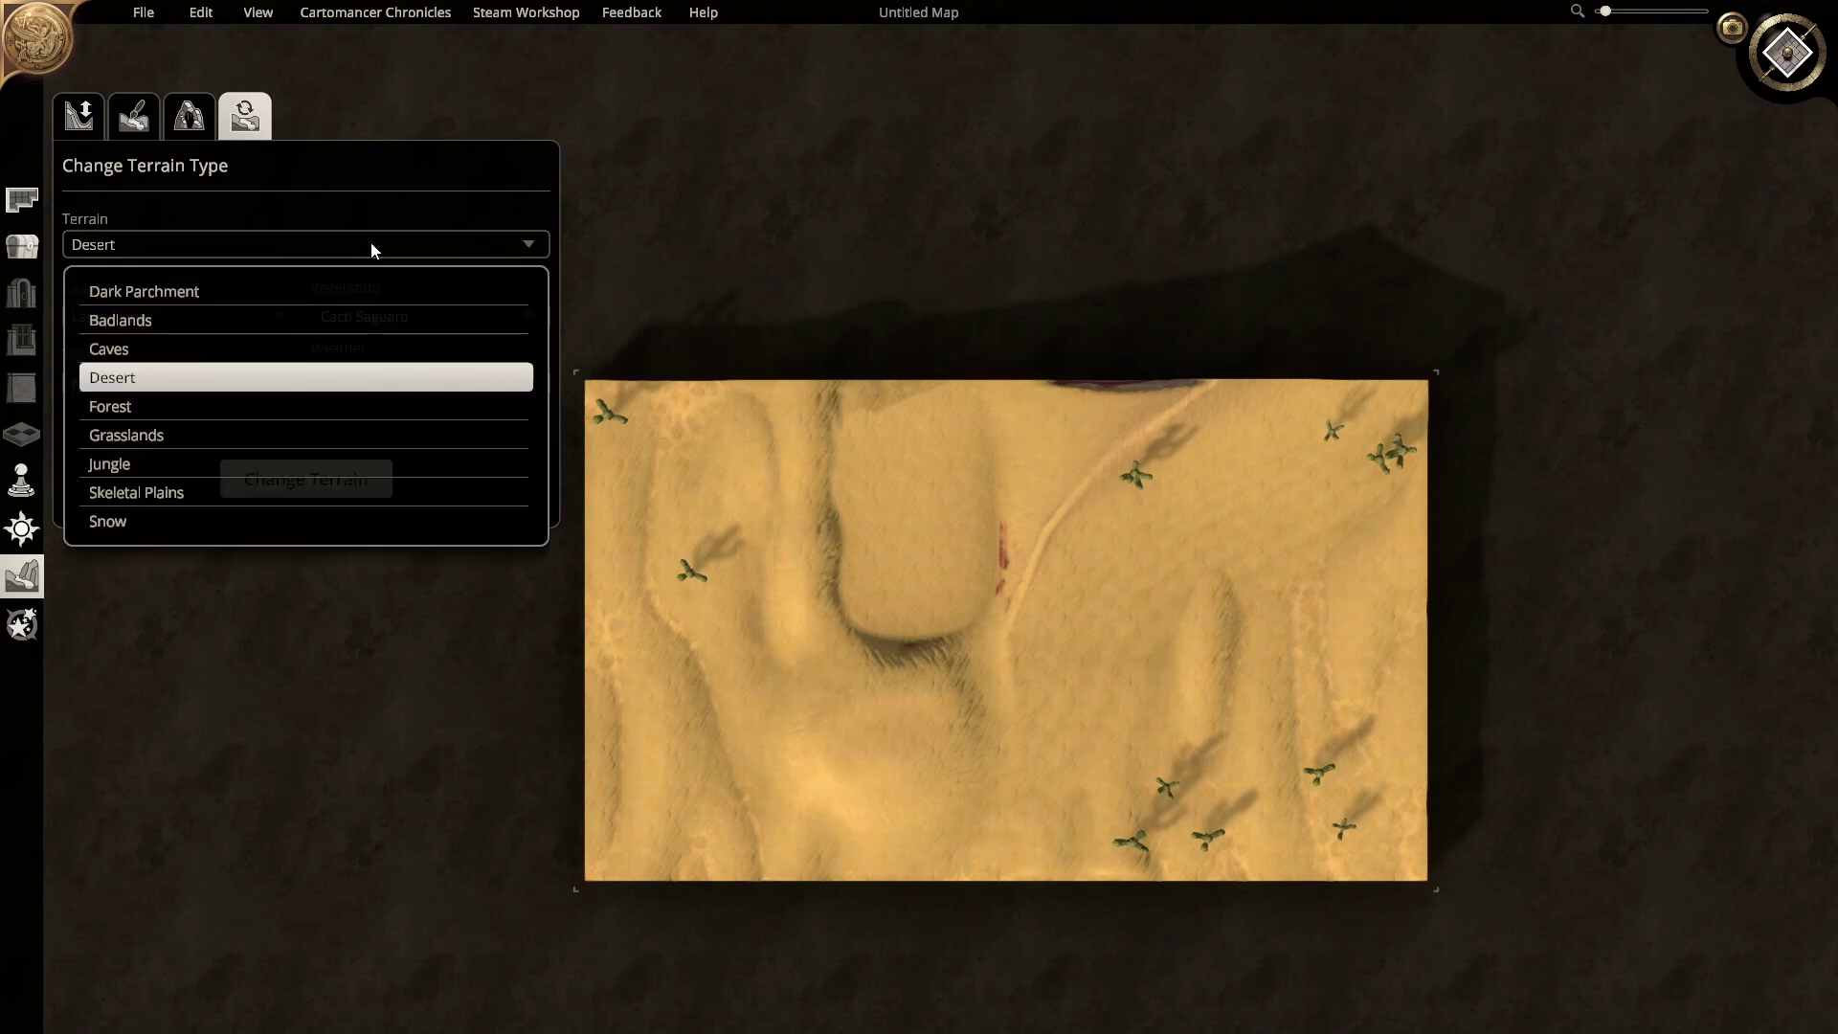
click(231, 318)
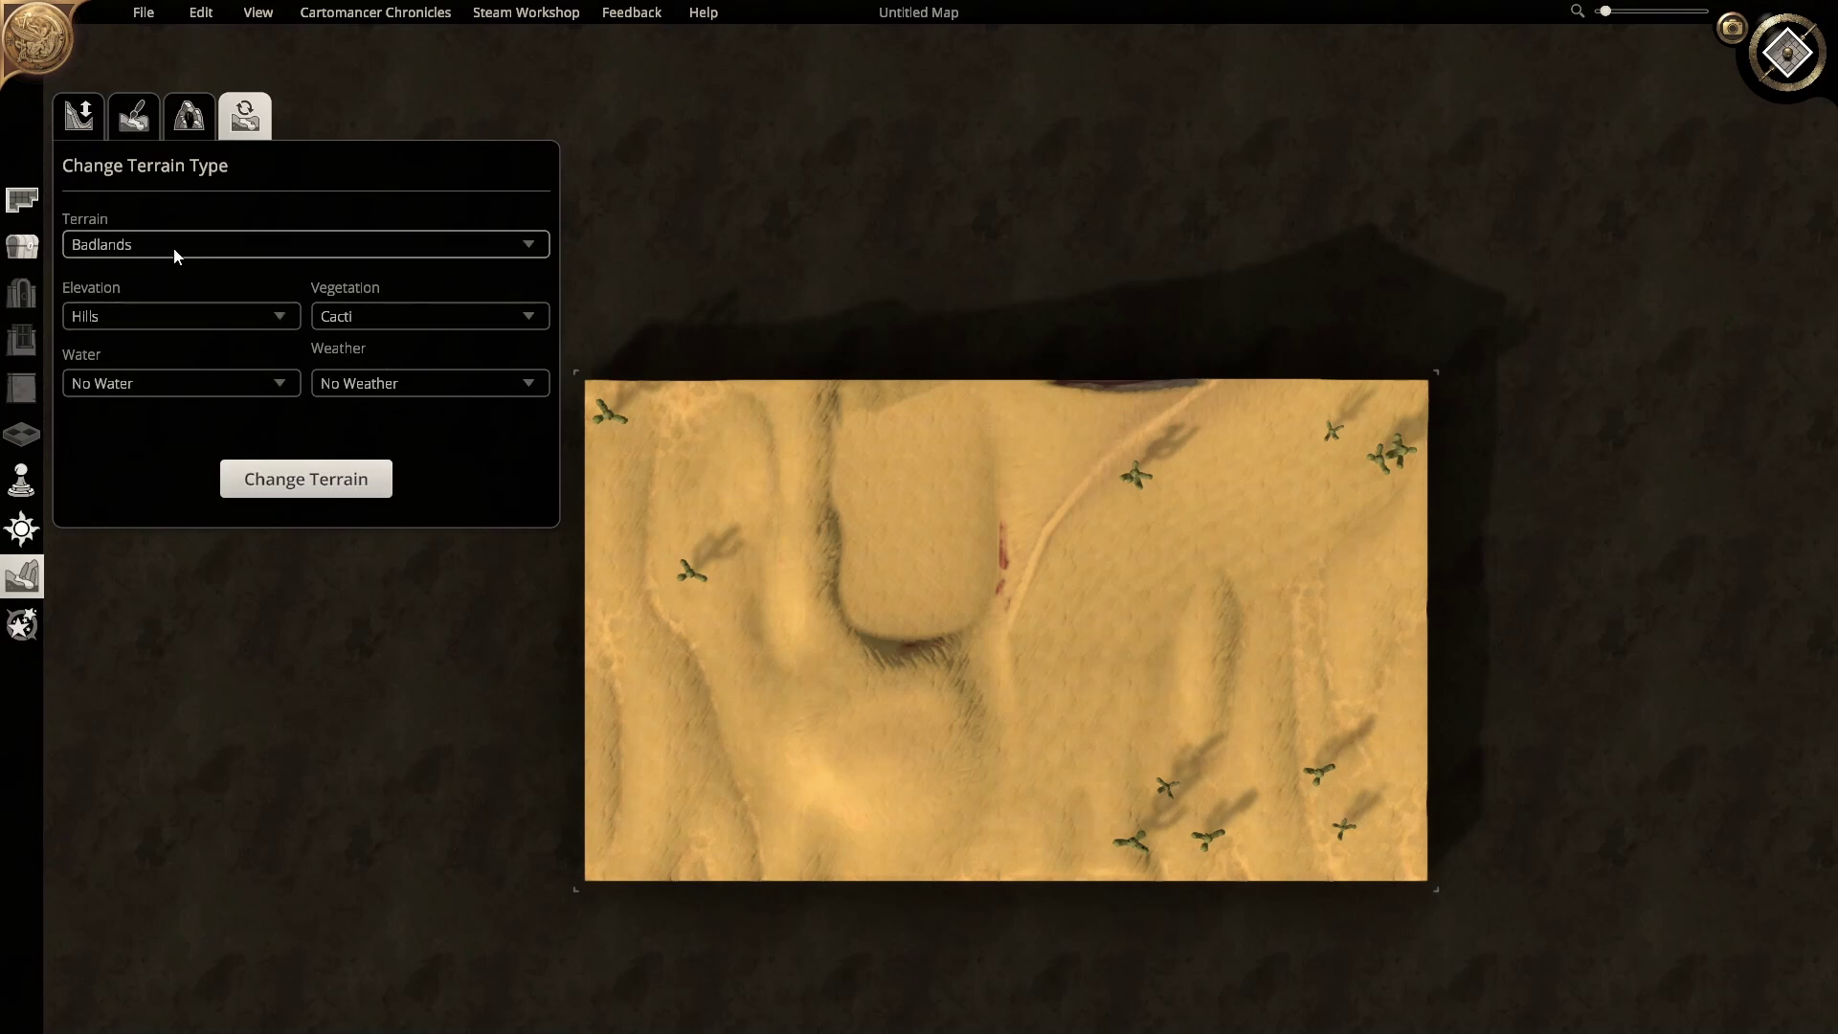
Step: Preview the sunset, sunrise and night lighting on the desert map and return to daylight
click(24, 529)
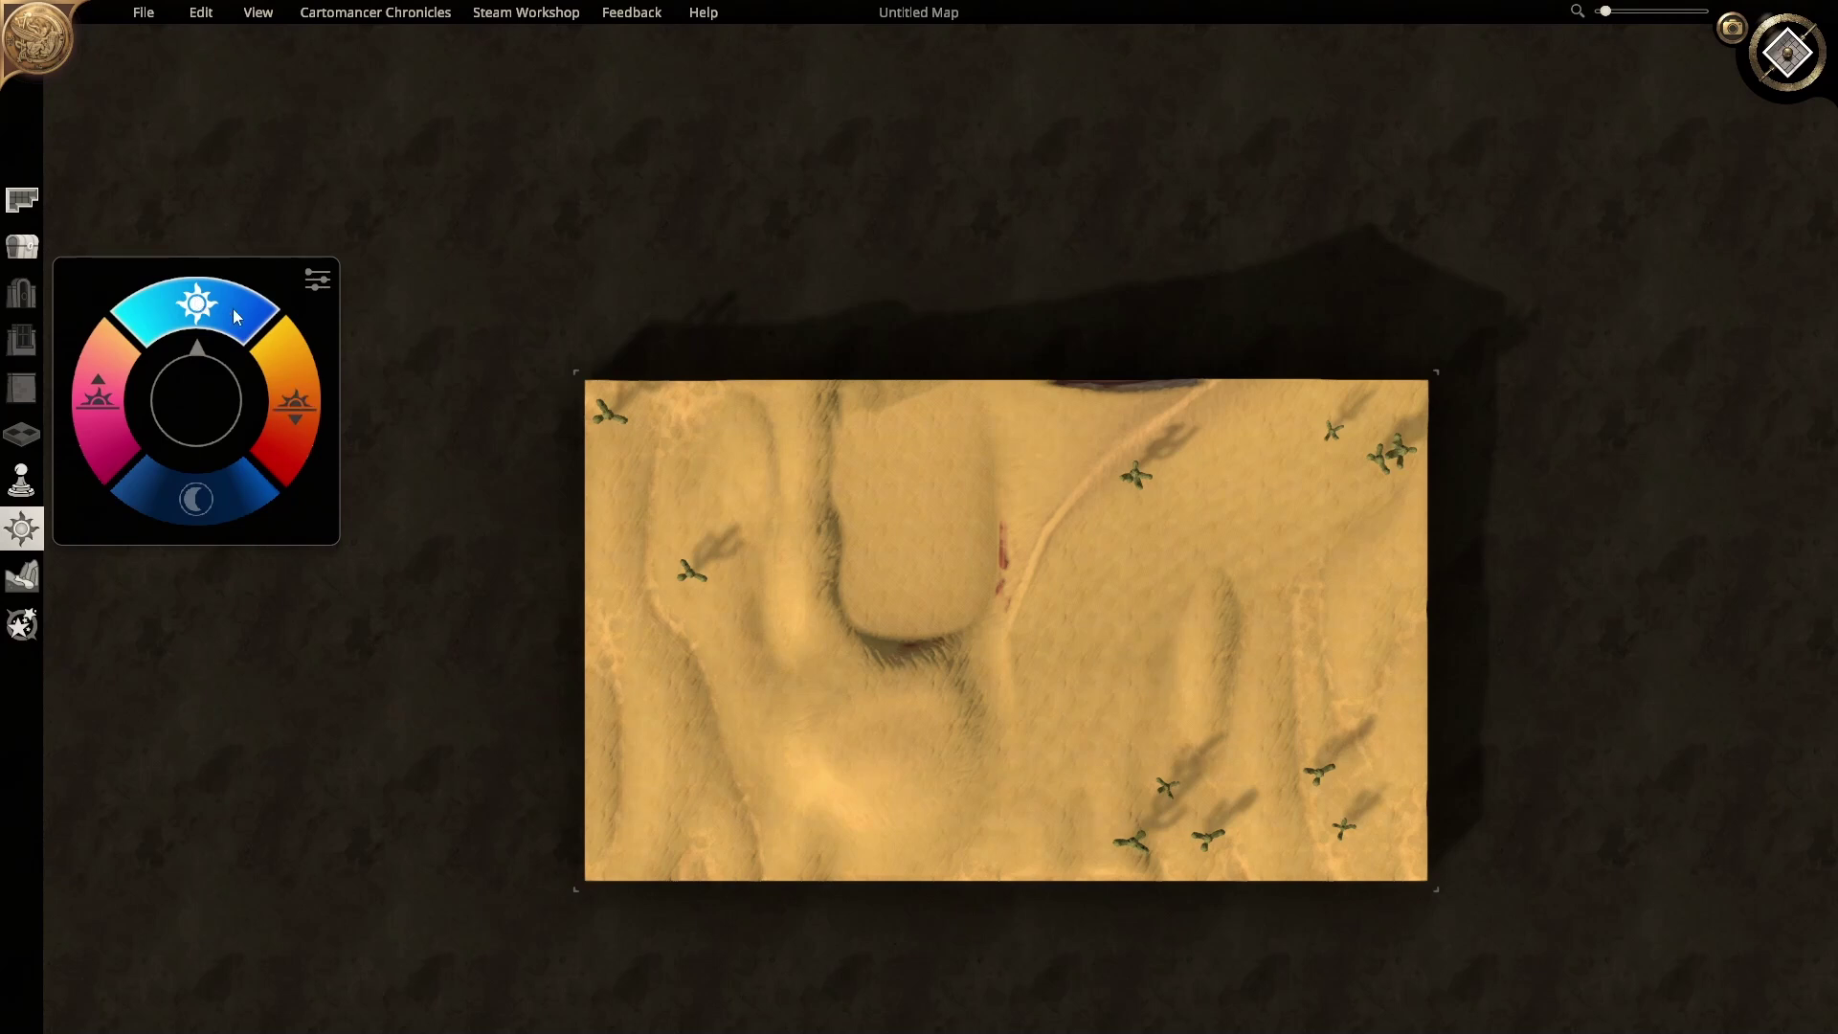
click(259, 450)
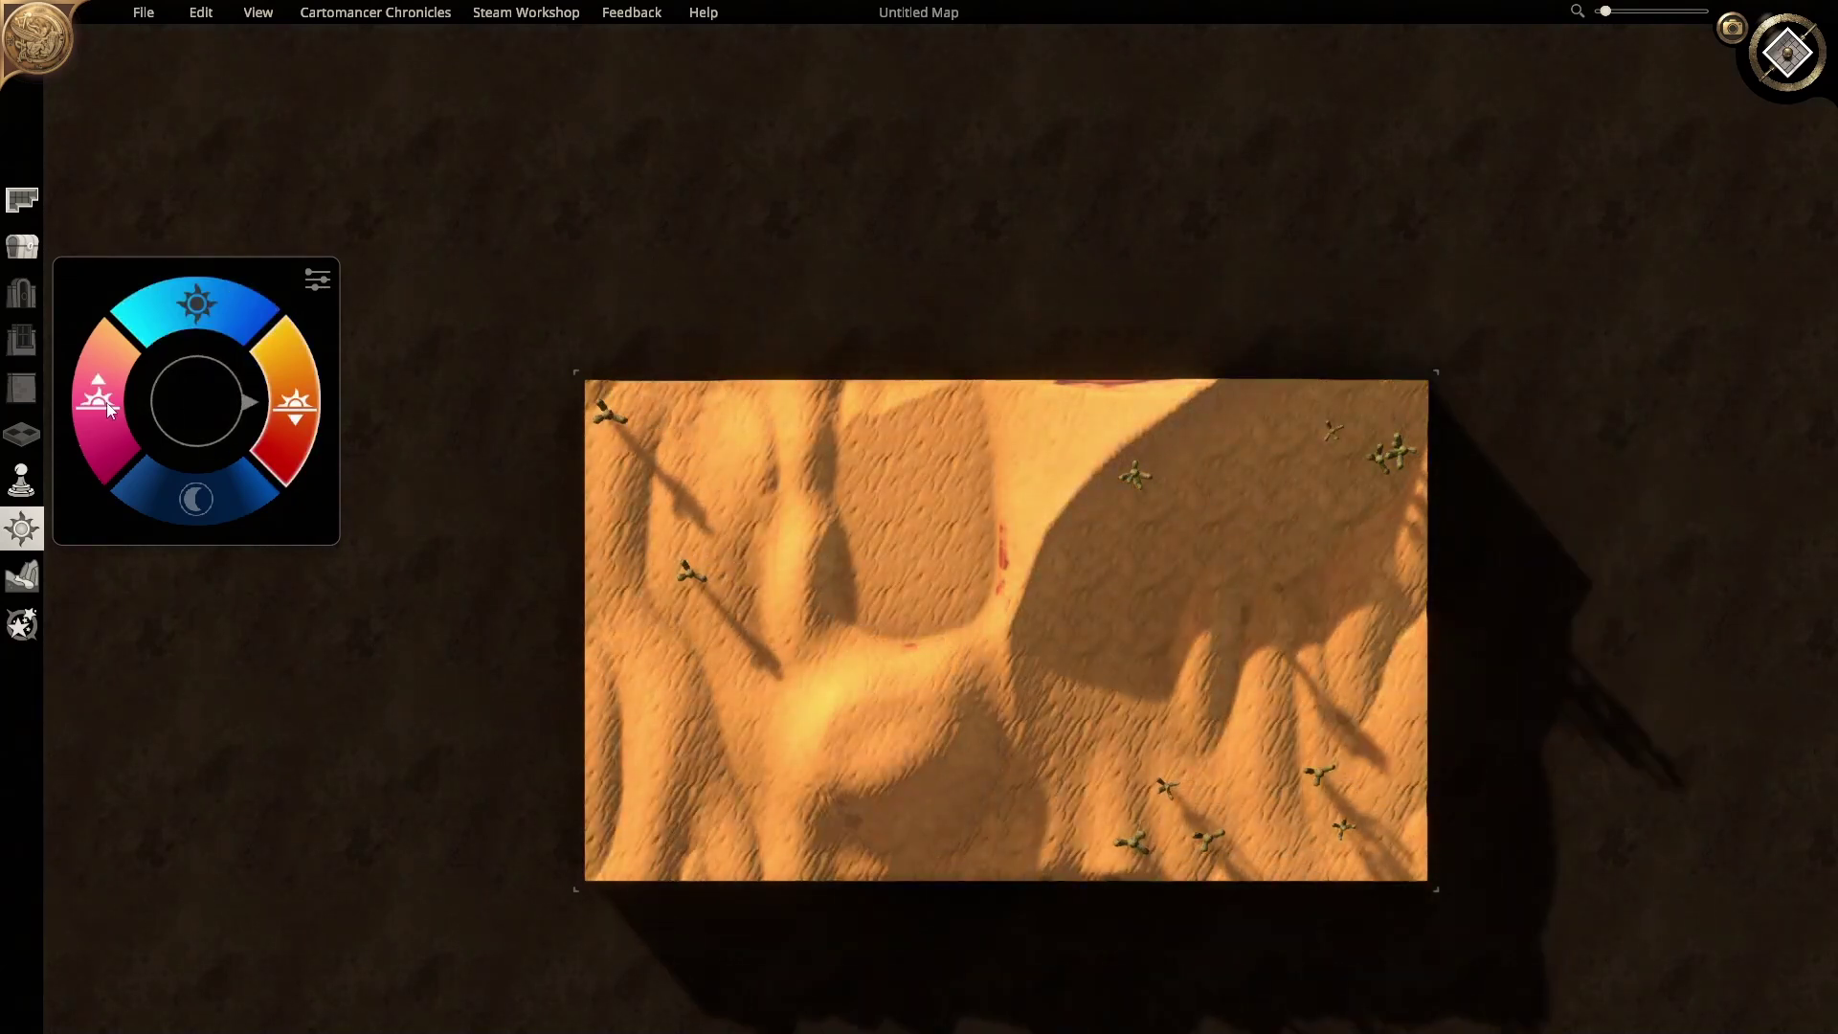
click(107, 402)
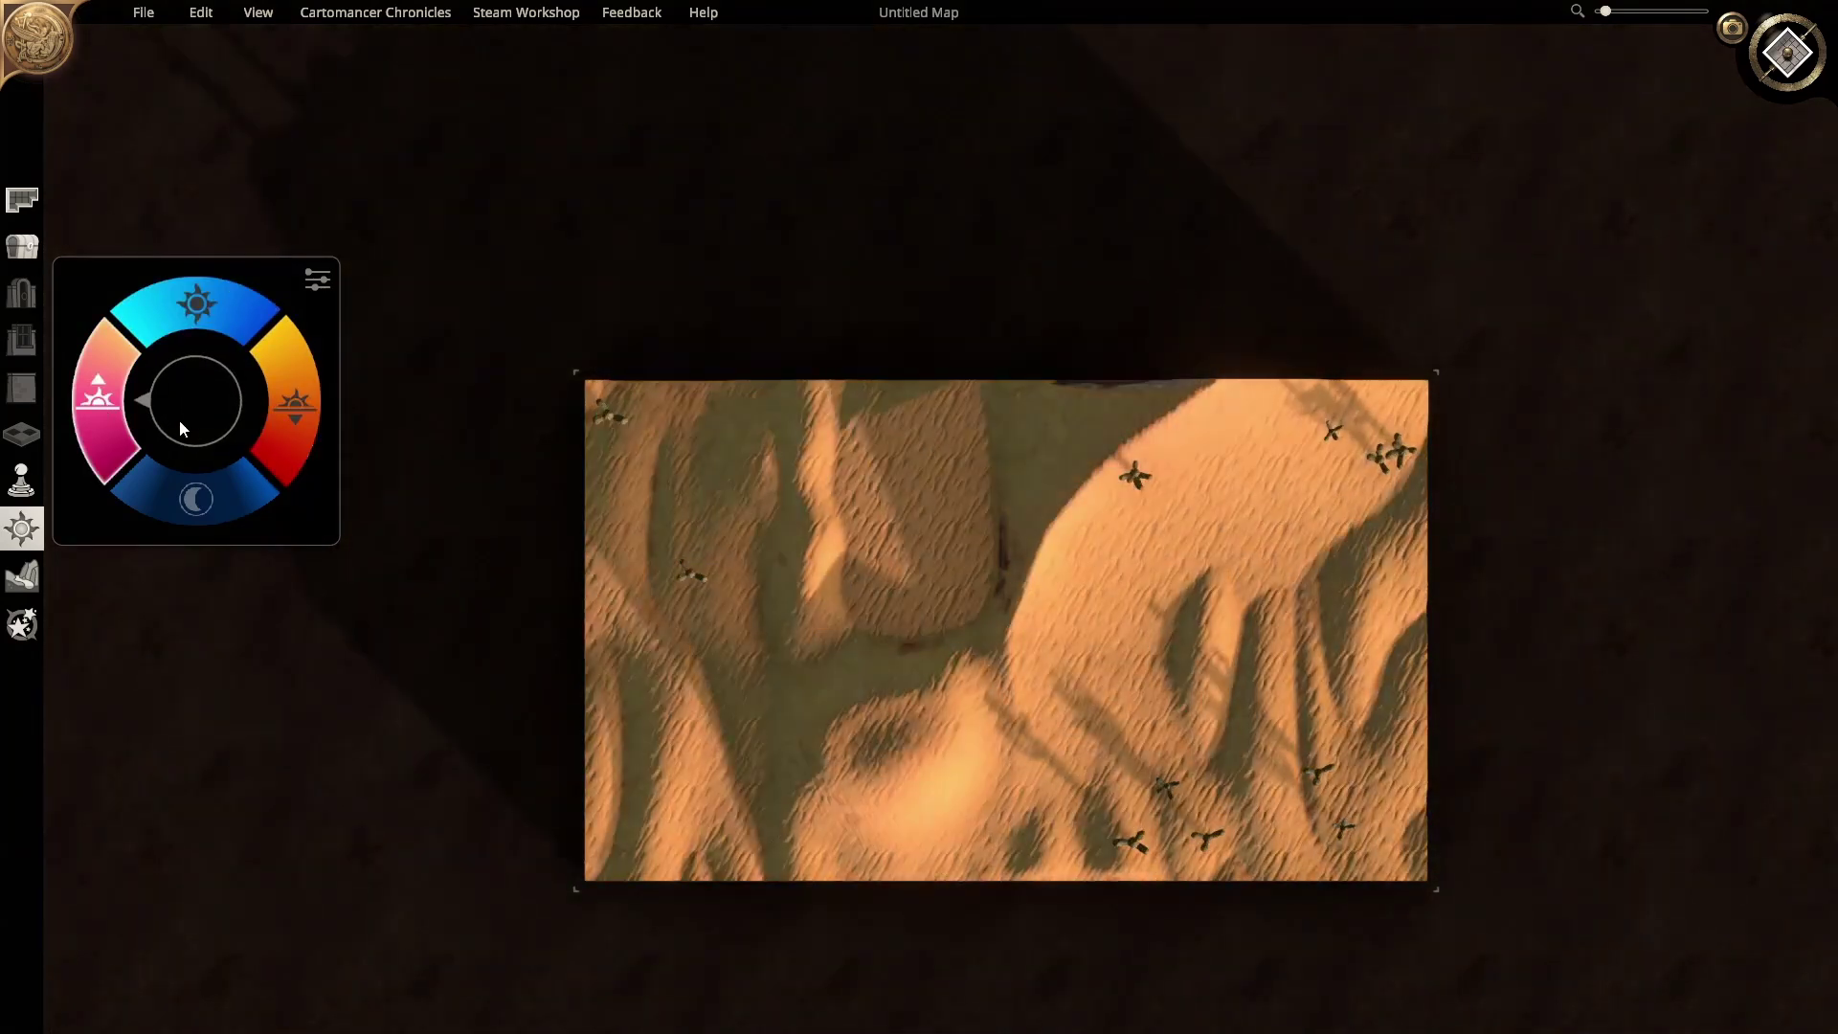
click(224, 492)
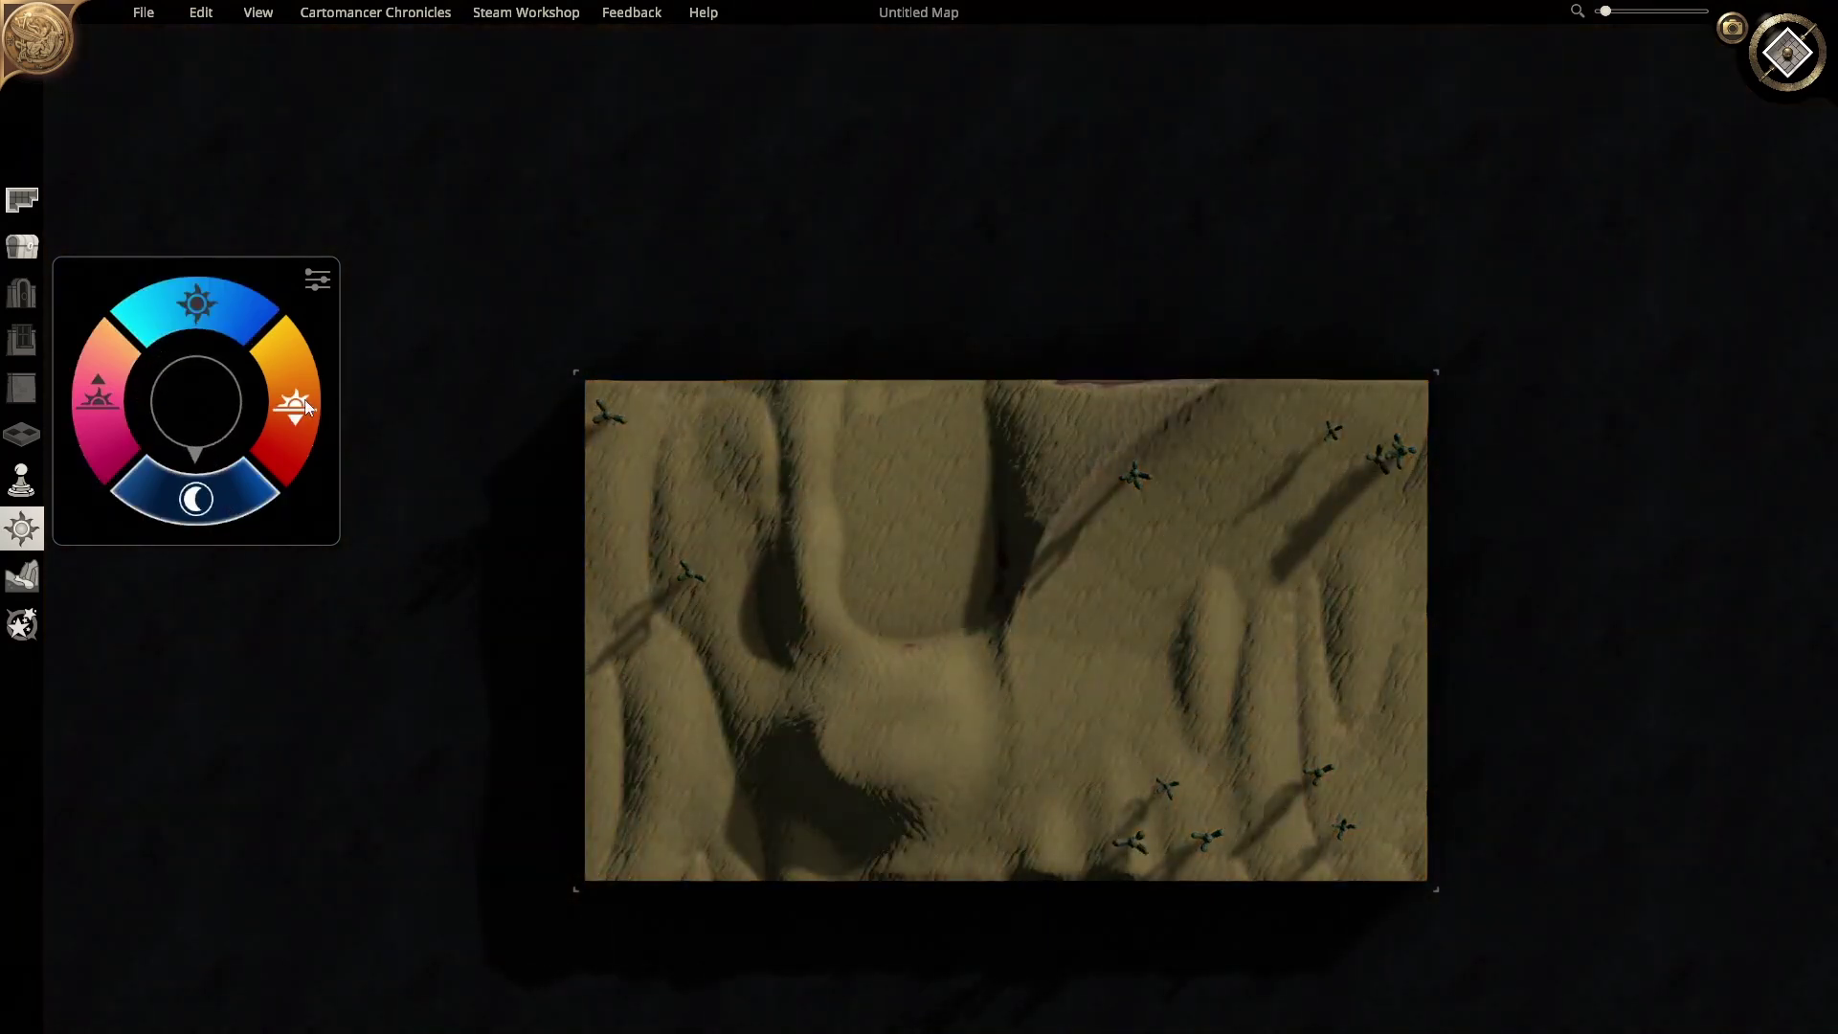
click(303, 405)
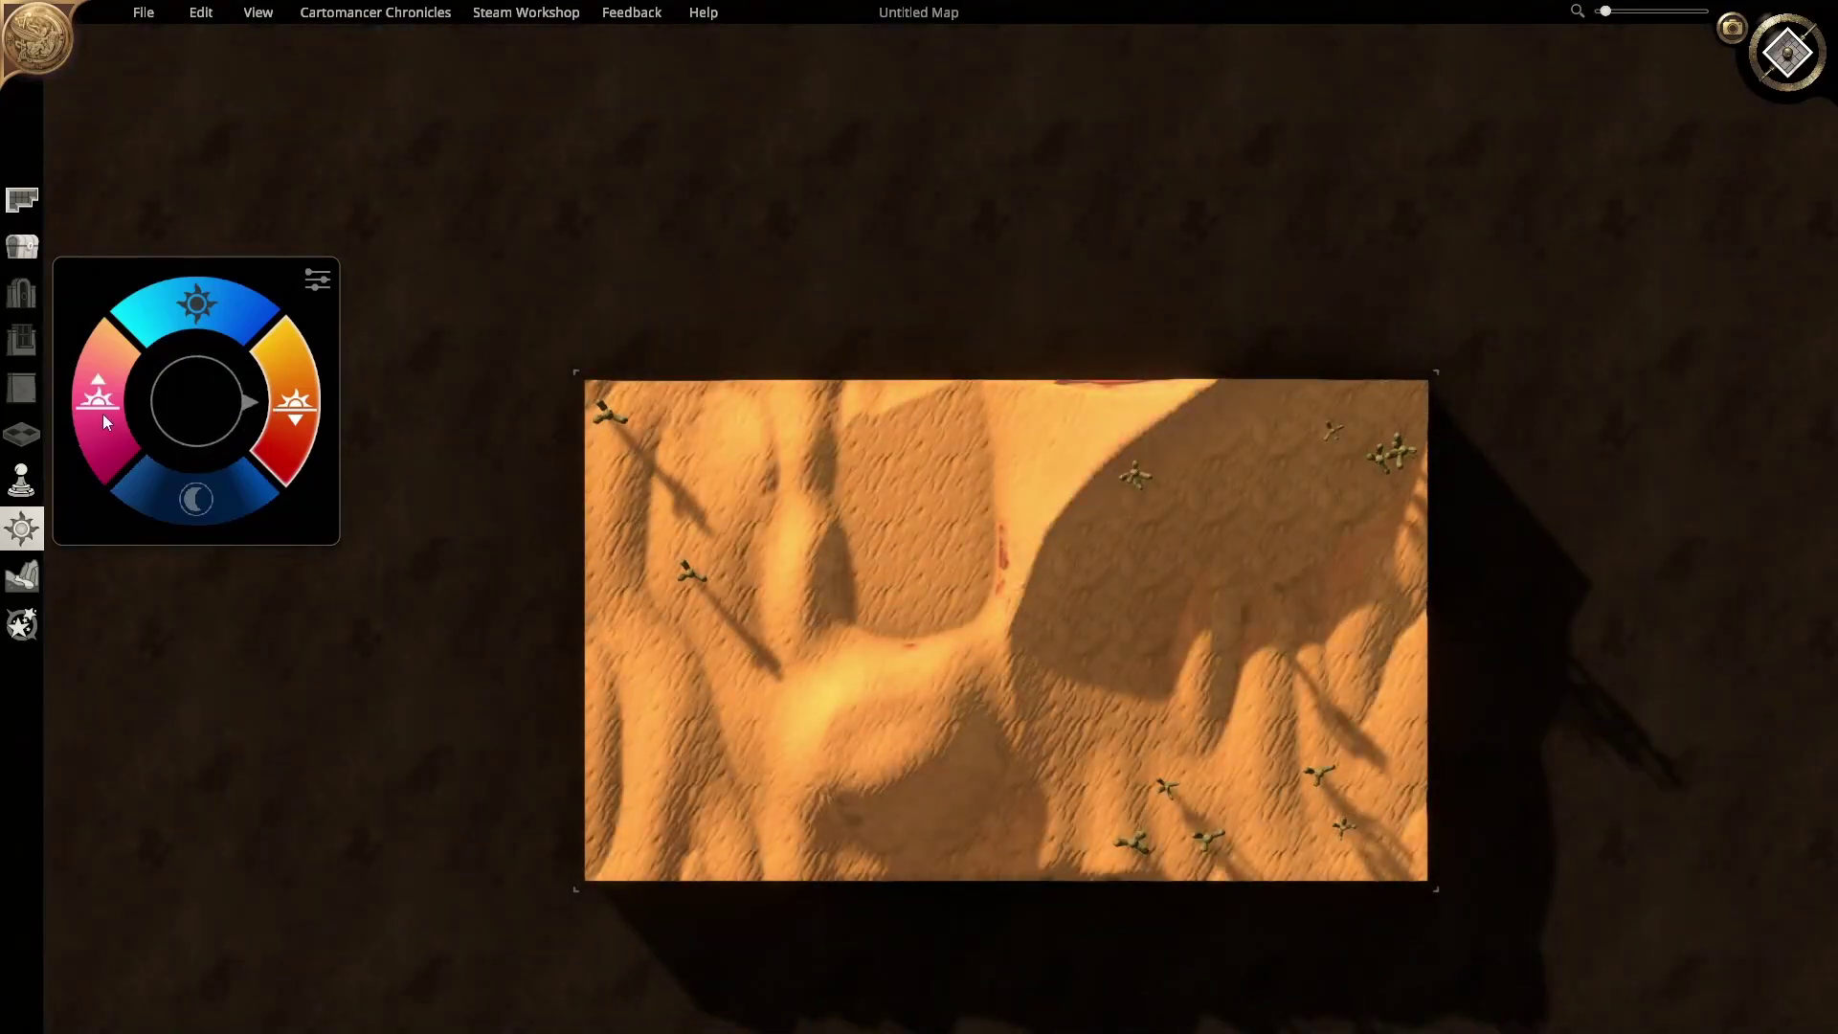
click(102, 414)
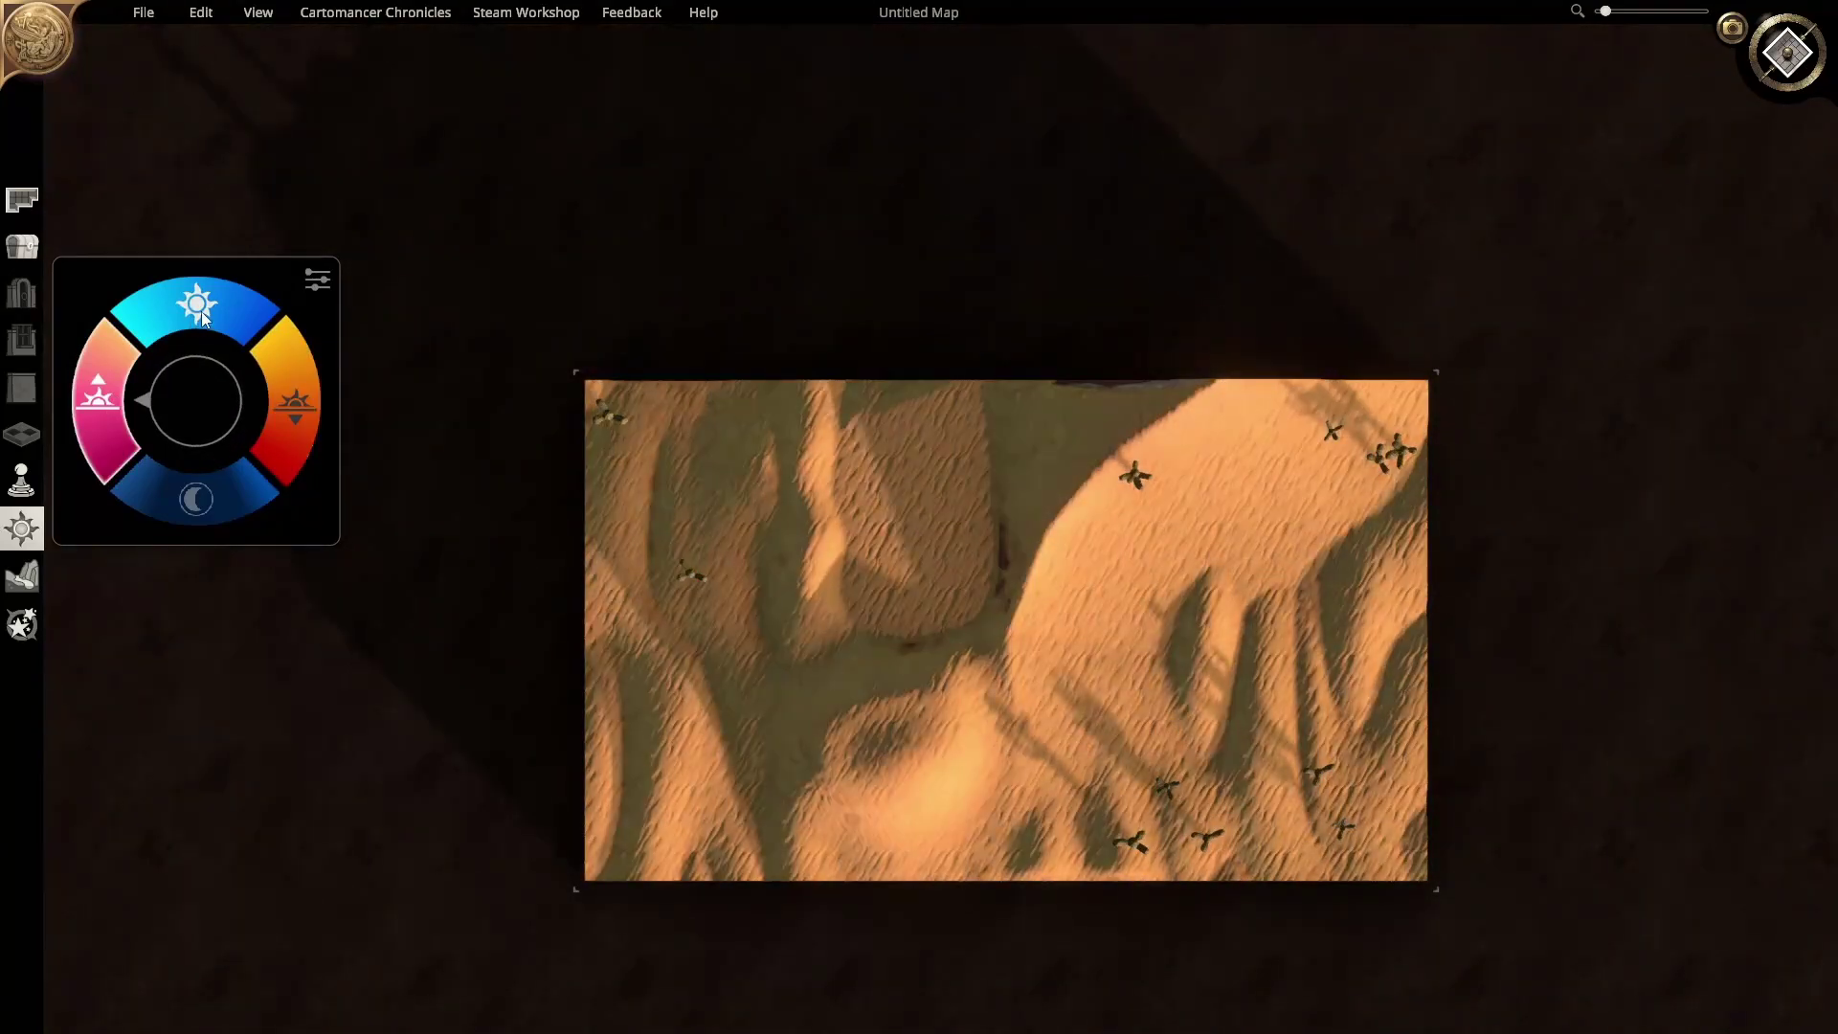
click(200, 316)
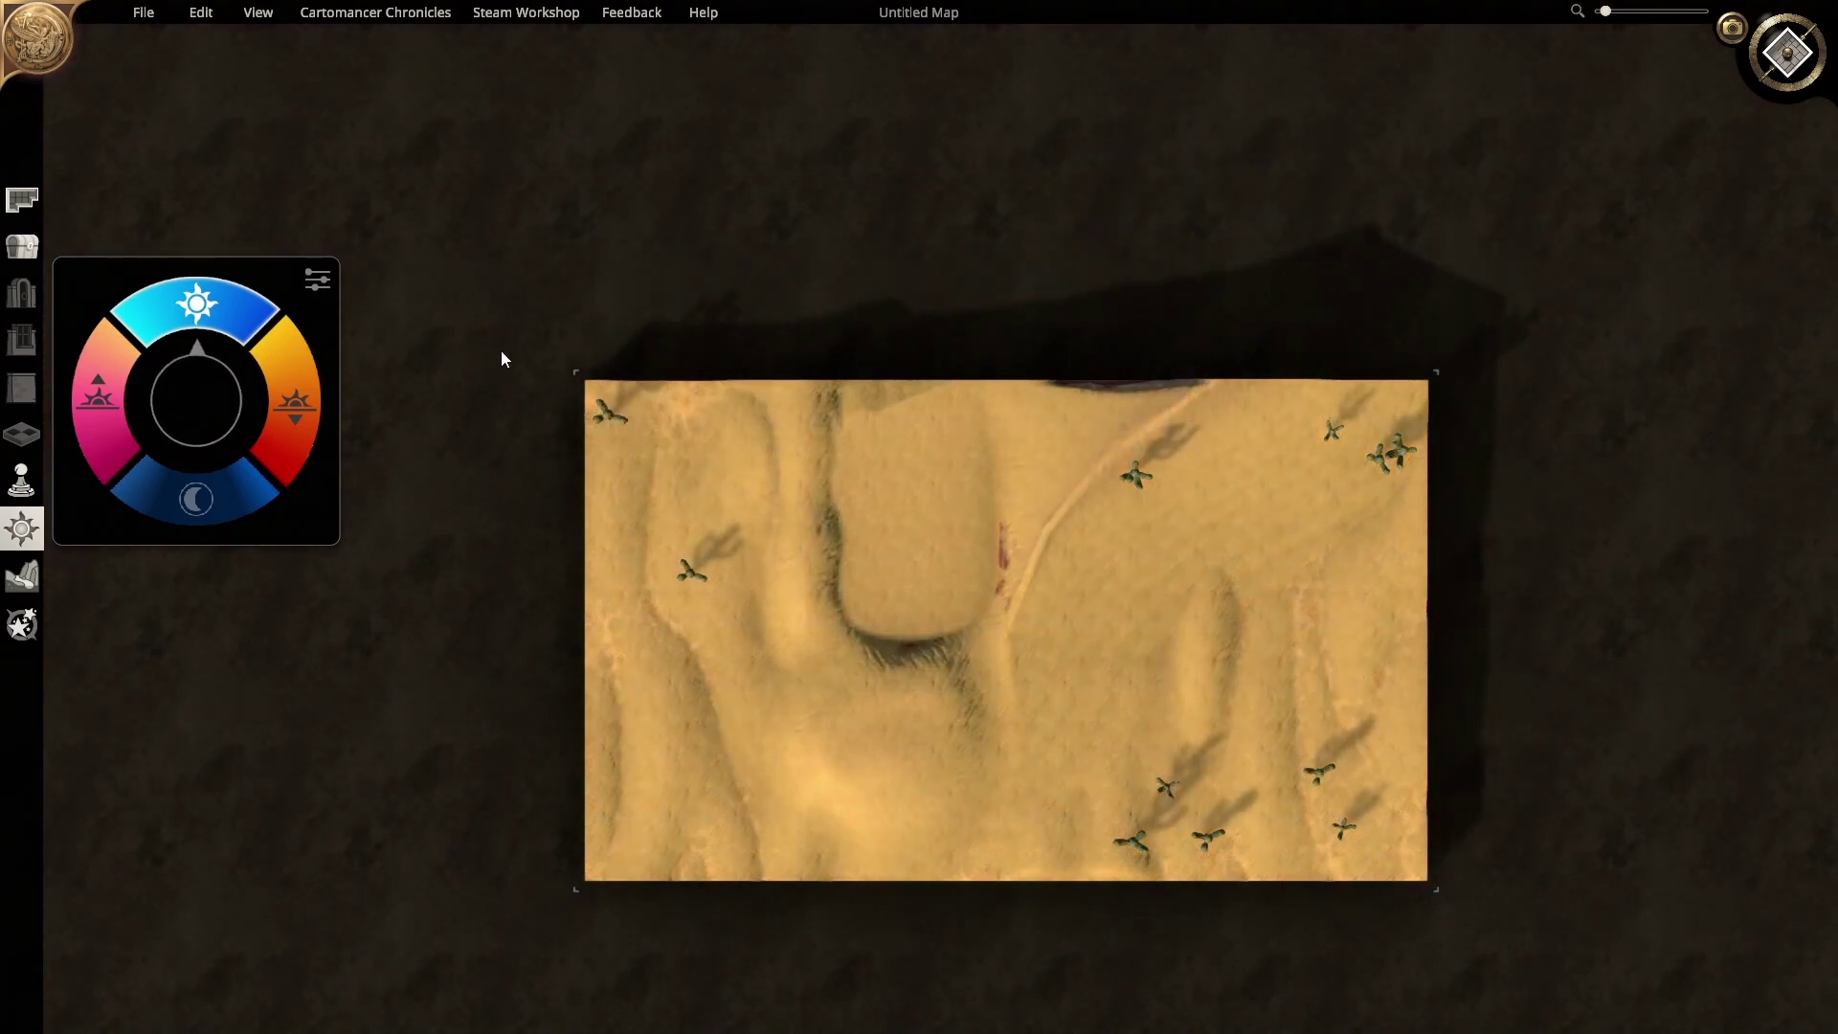
Step: Fine-tune the daylight's intensity and sun height, and swing the sun direction around to the lower right
click(318, 281)
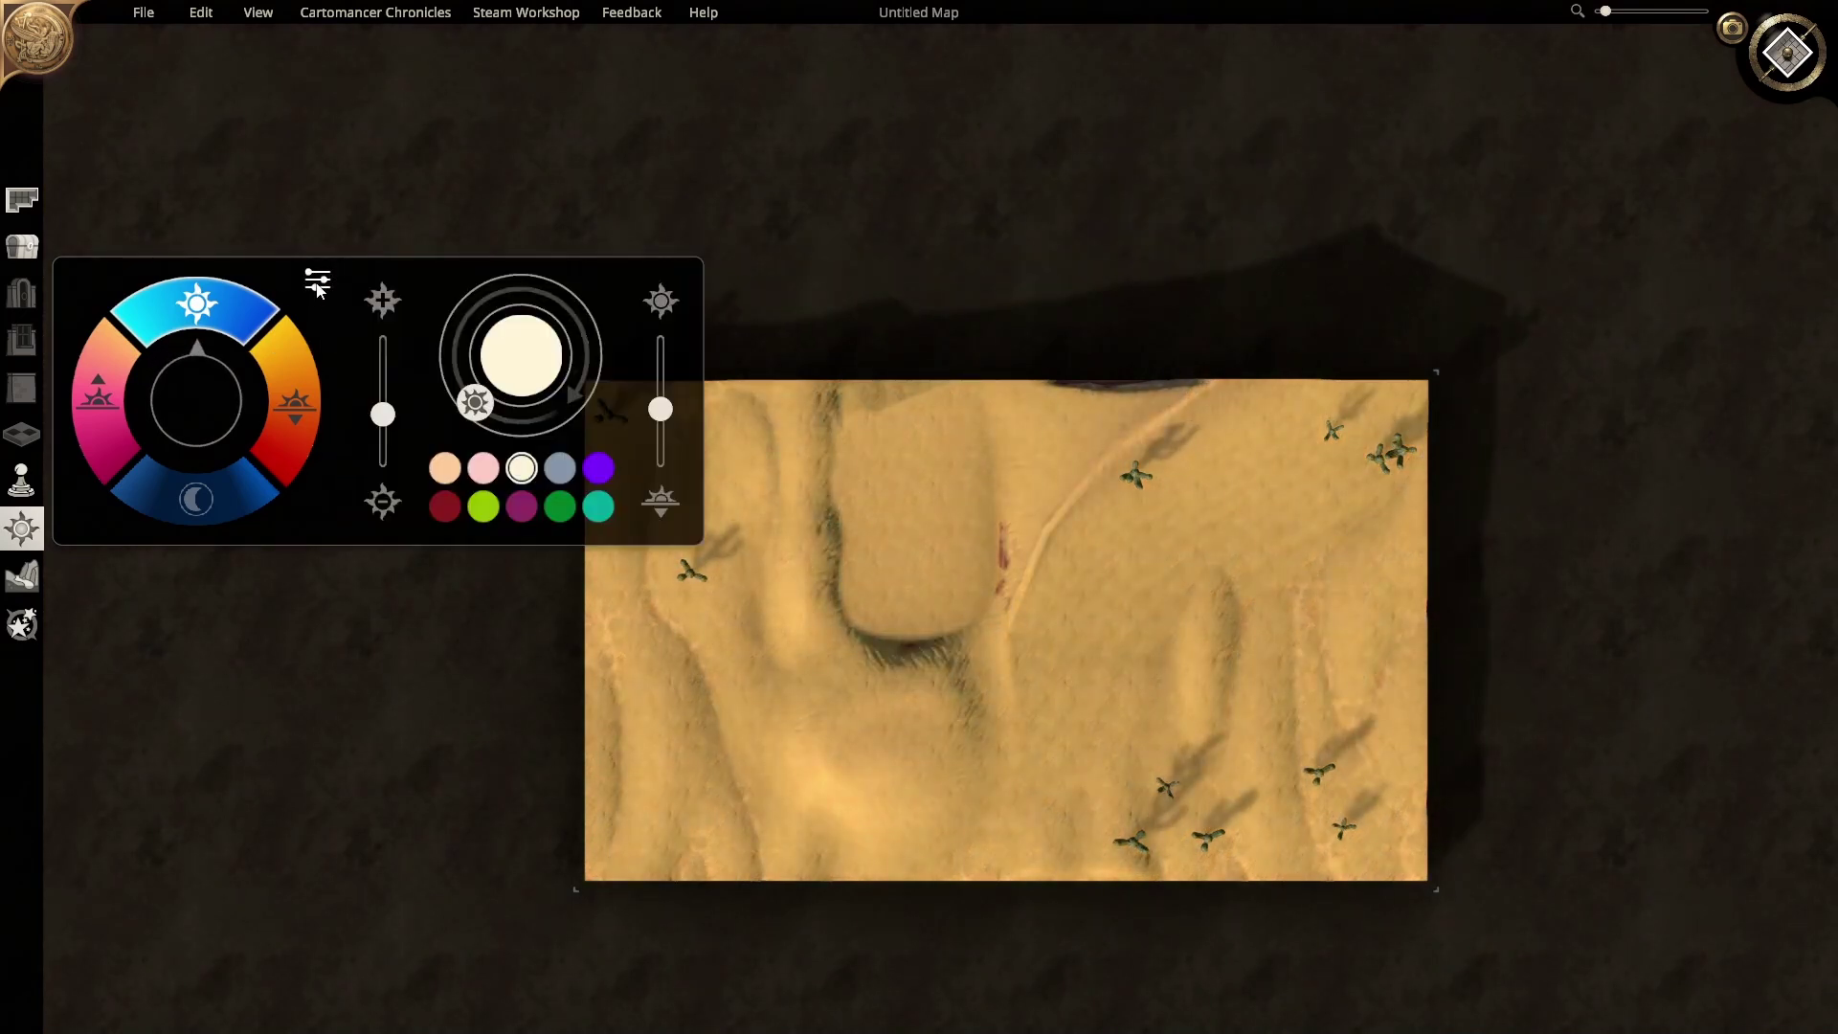
drag(389, 411, 665, 415)
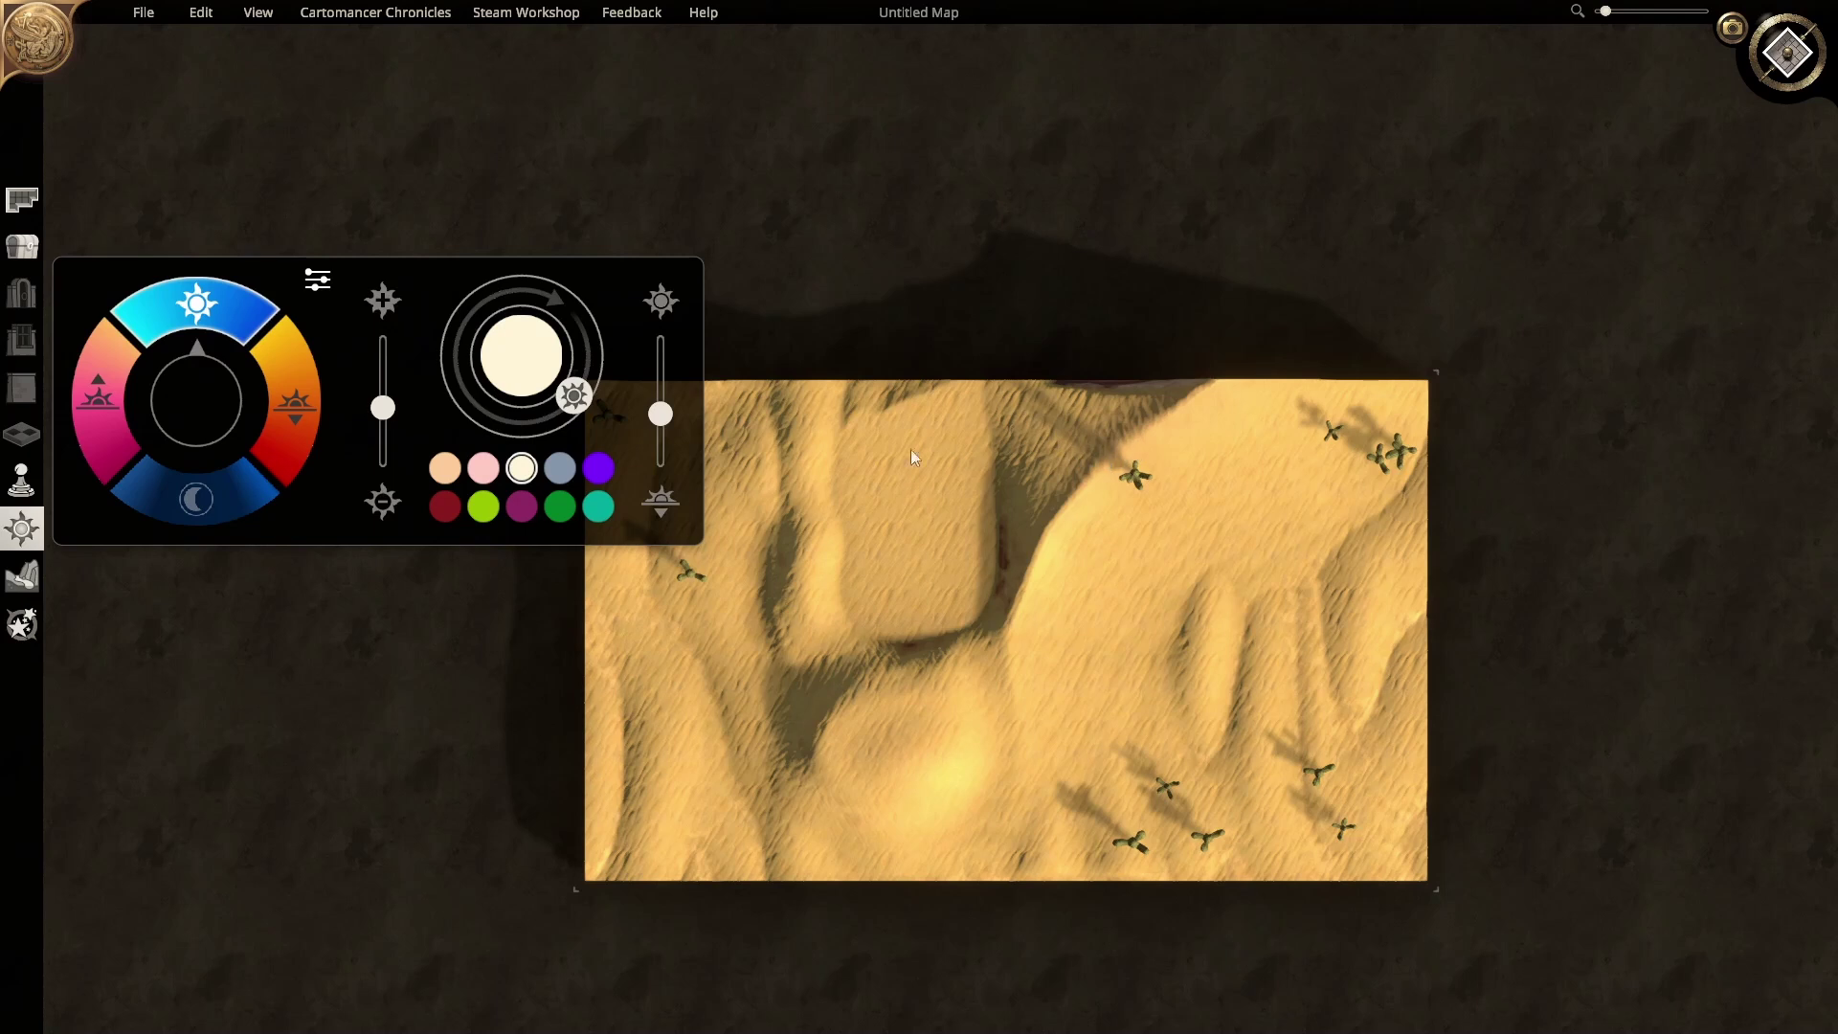
Step: Try pink, dark red, lime, purple, teal and violet light colours on the map and restore the cream one
click(483, 468)
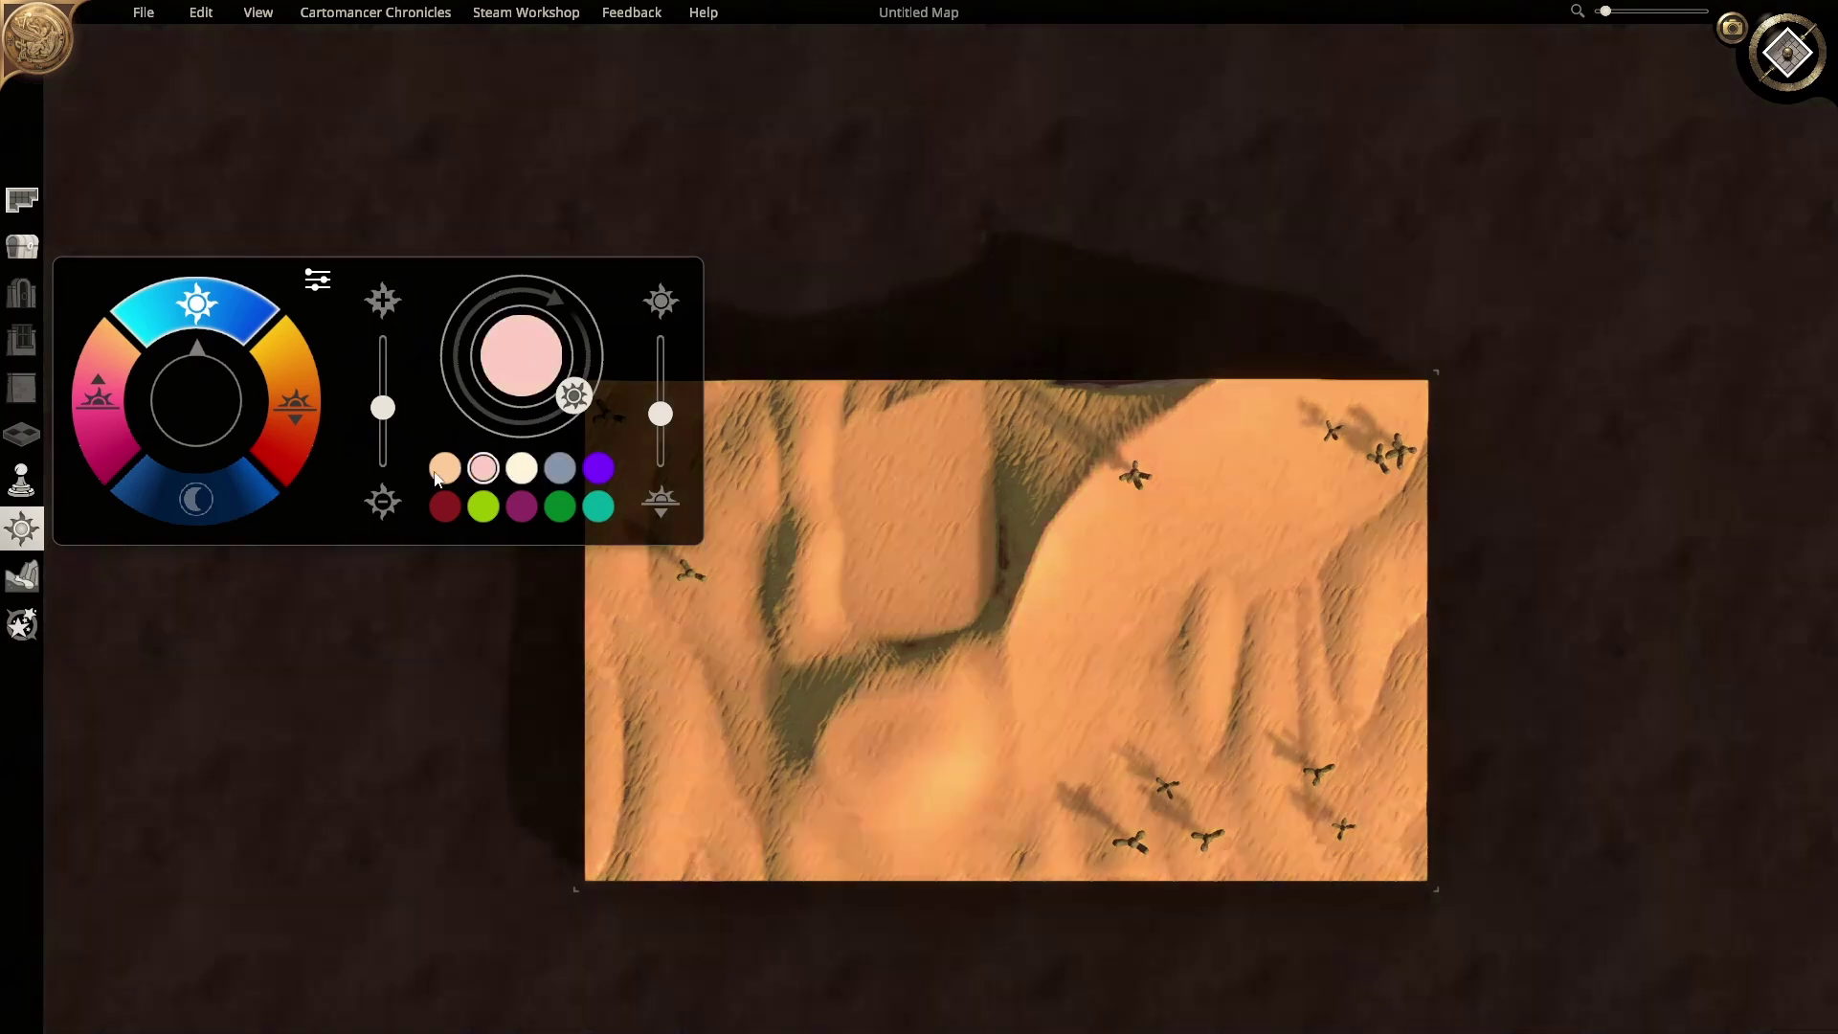
click(447, 510)
click(483, 508)
click(522, 507)
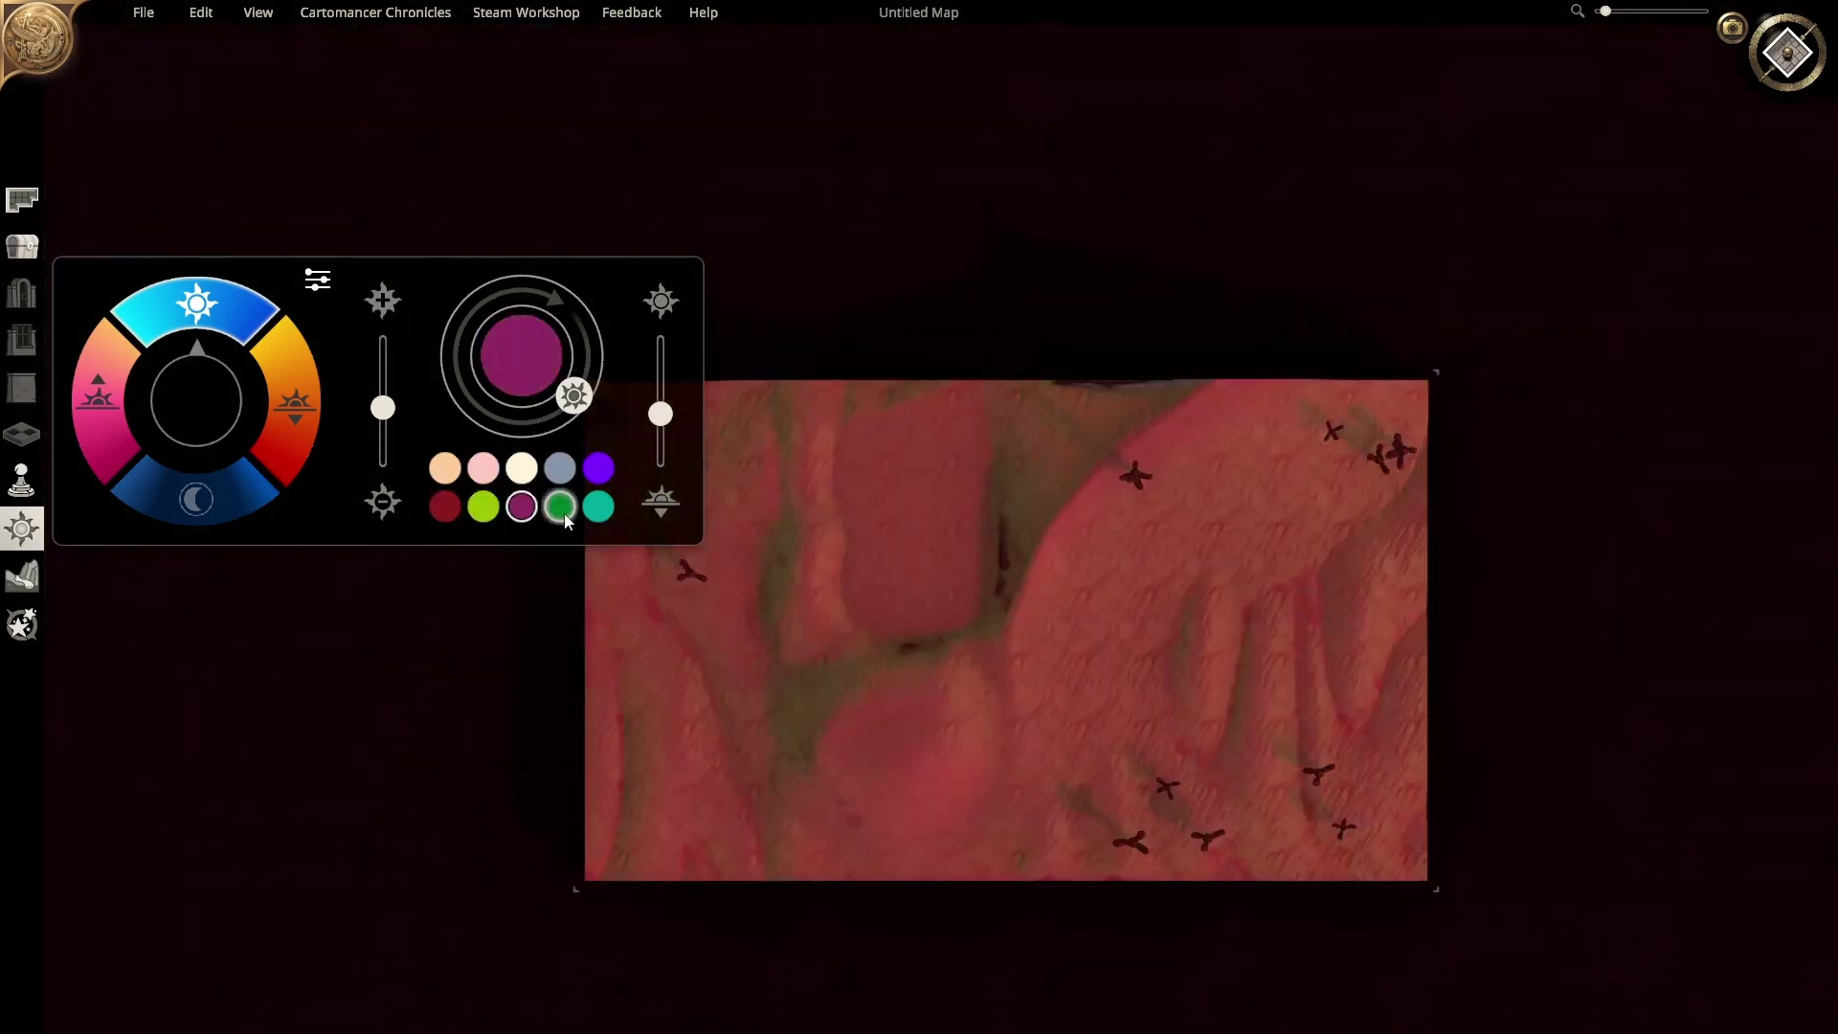
click(598, 505)
click(599, 469)
click(522, 468)
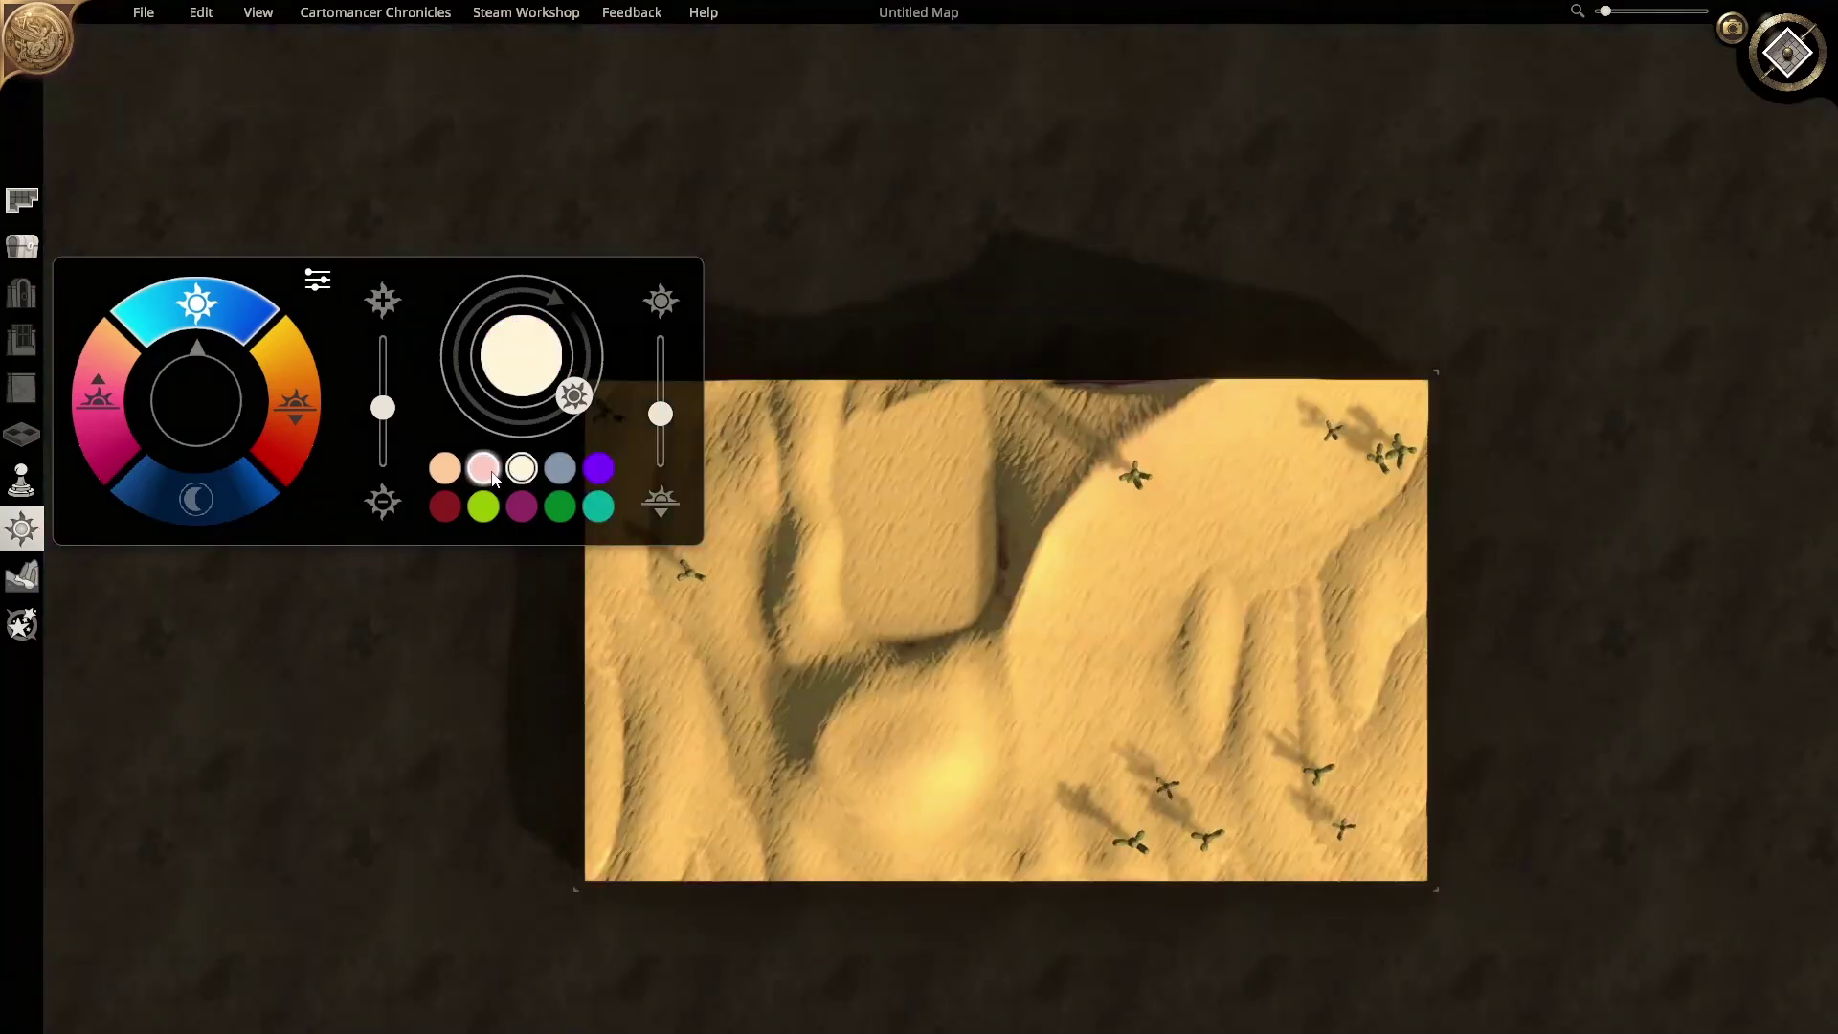
Step: Try peach and grey-blue light colours on the desert map and restore the cream one
click(446, 469)
click(513, 476)
click(563, 471)
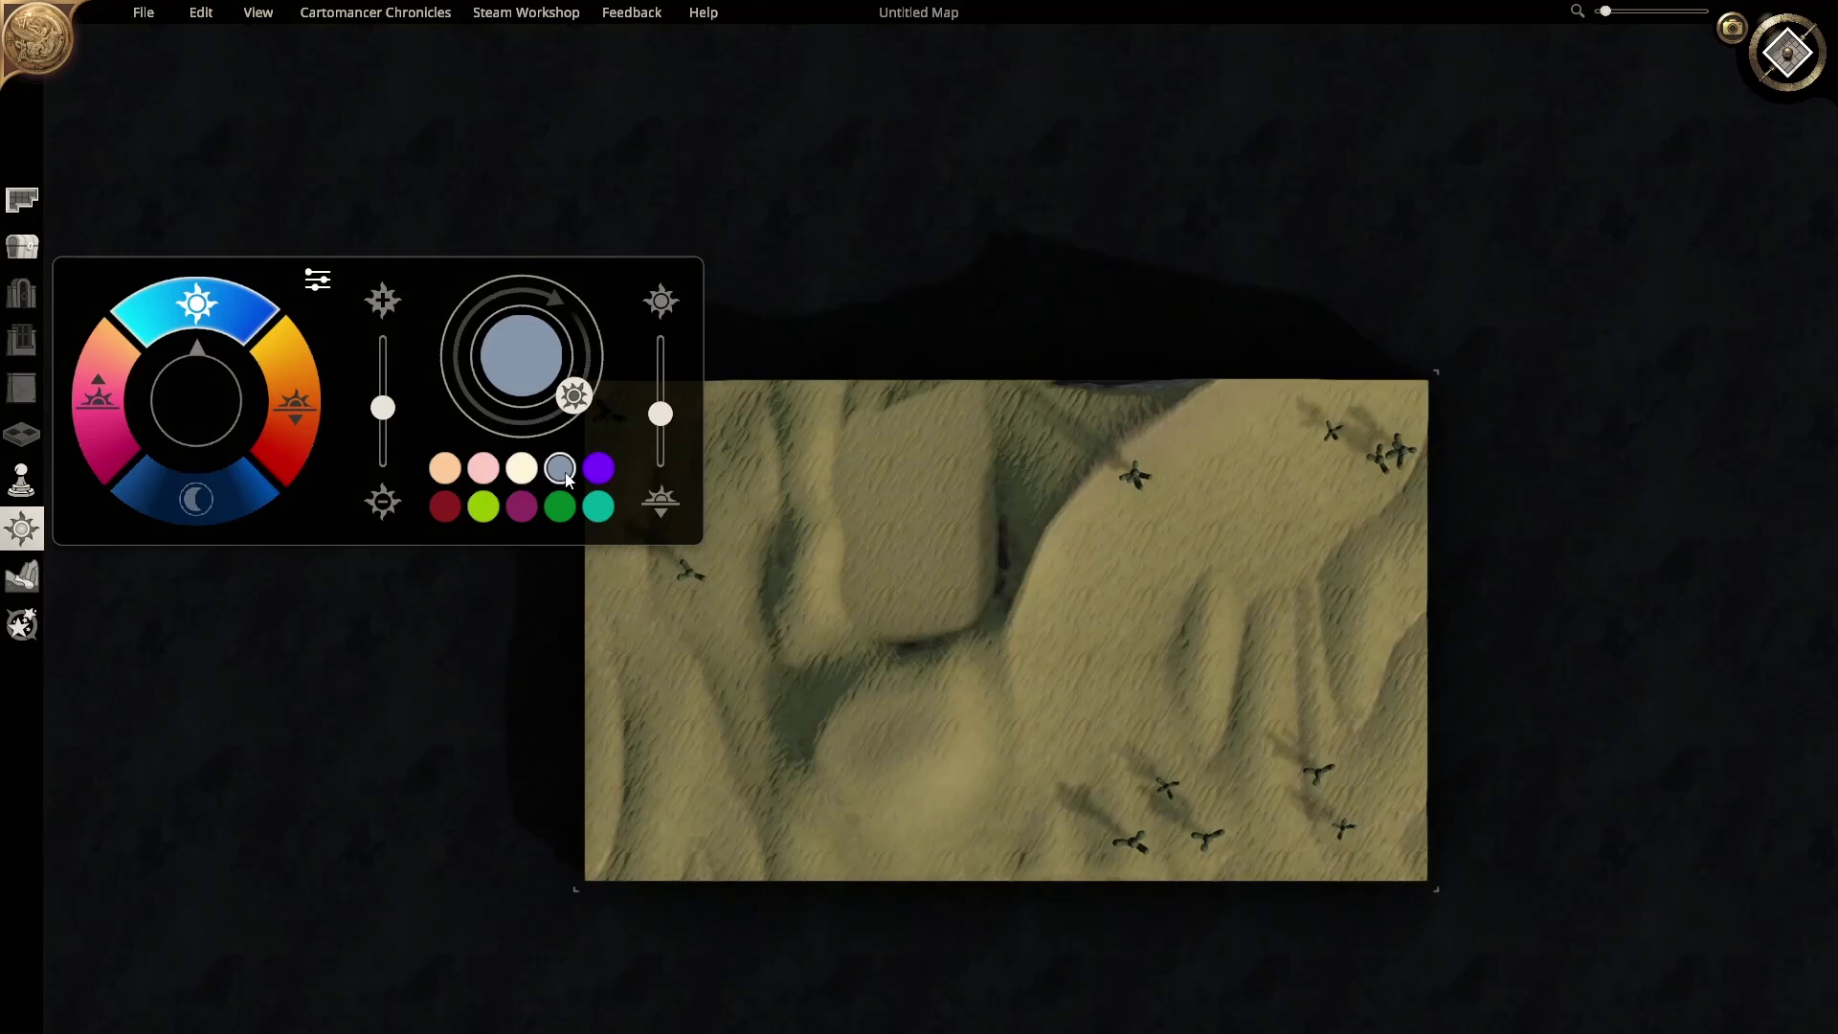
click(517, 469)
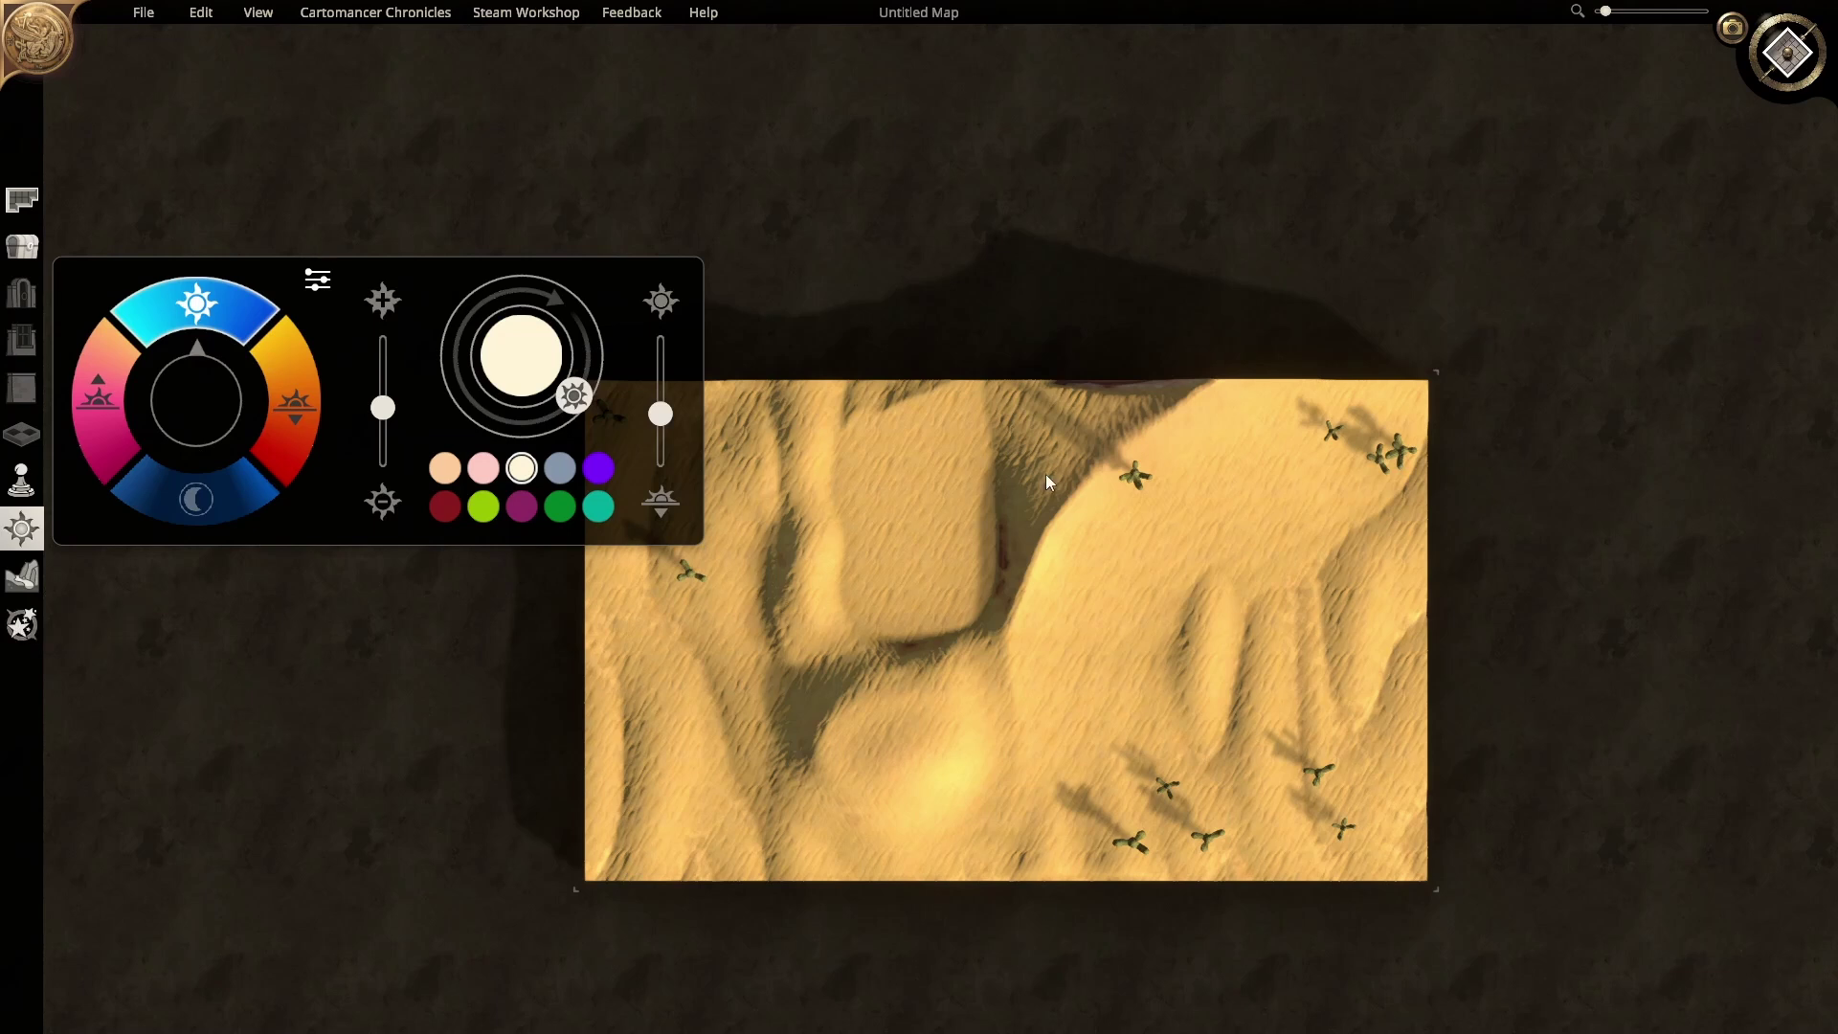
Step: Draw a Desert Tent Shop room of 5 by 3 tiles in the lower left part of the desert map and generate it
click(25, 204)
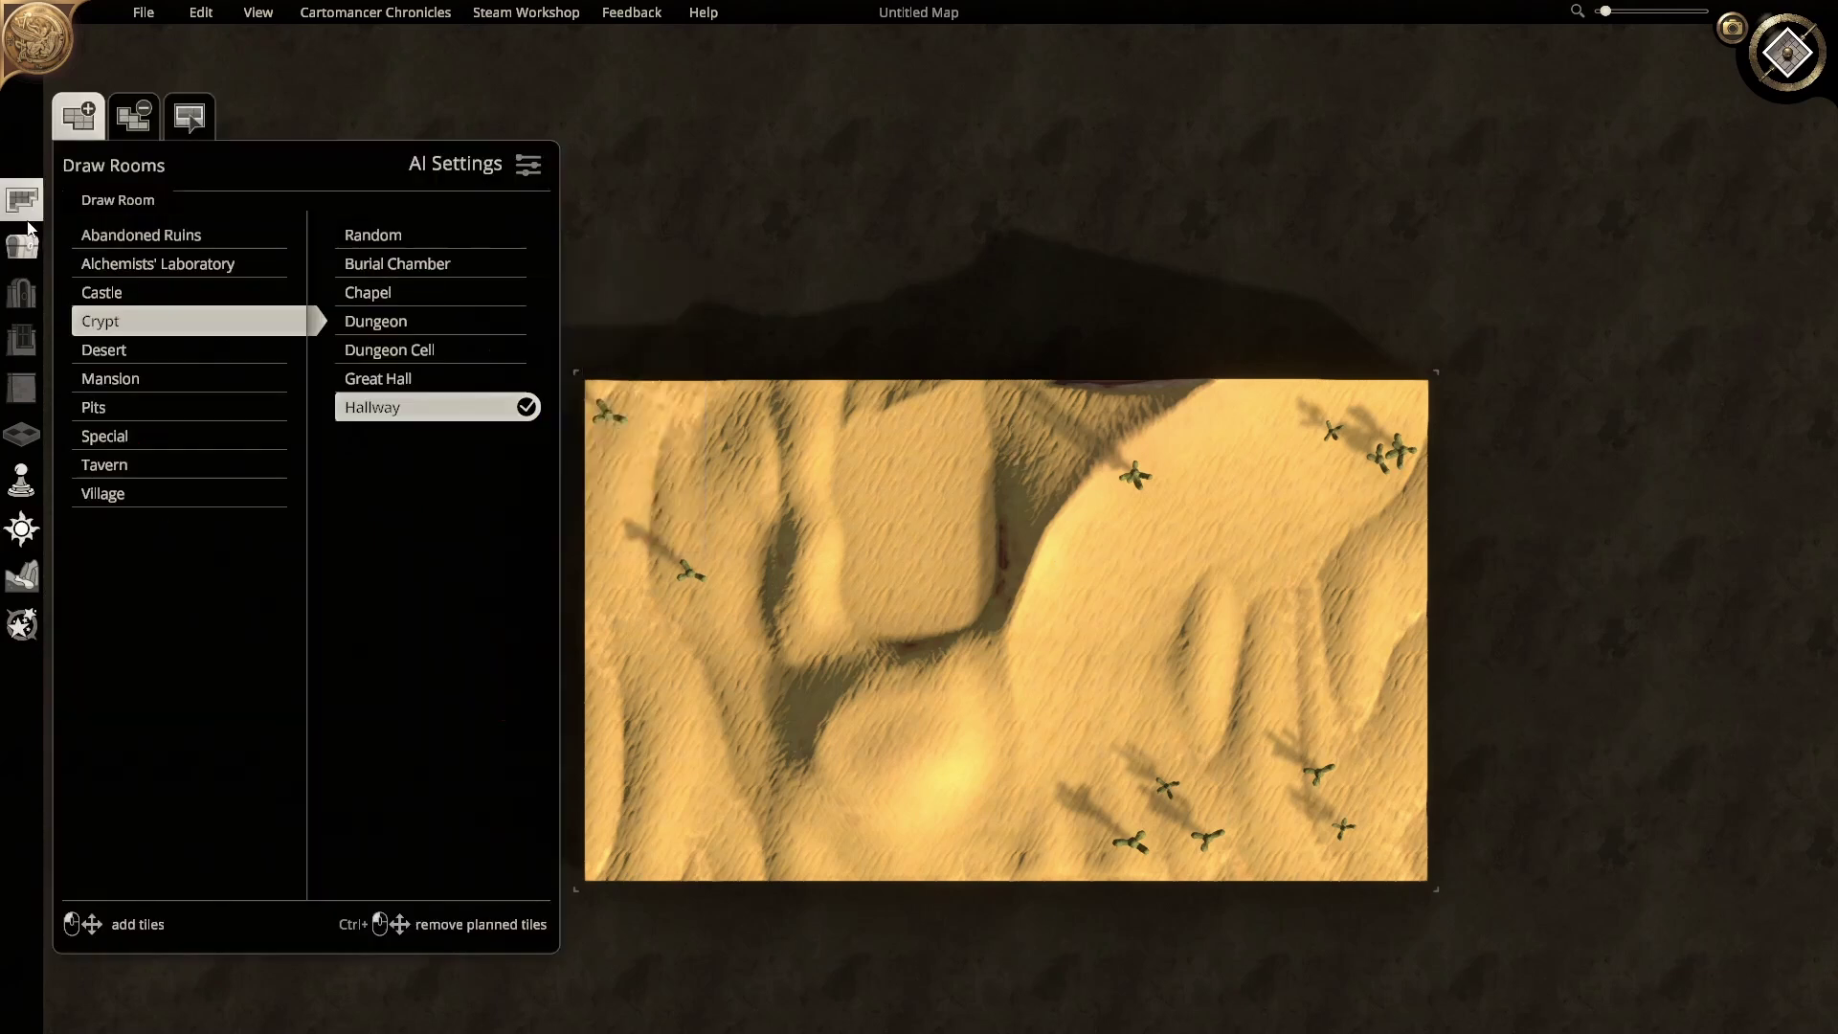
scroll(784, 486, up, 5)
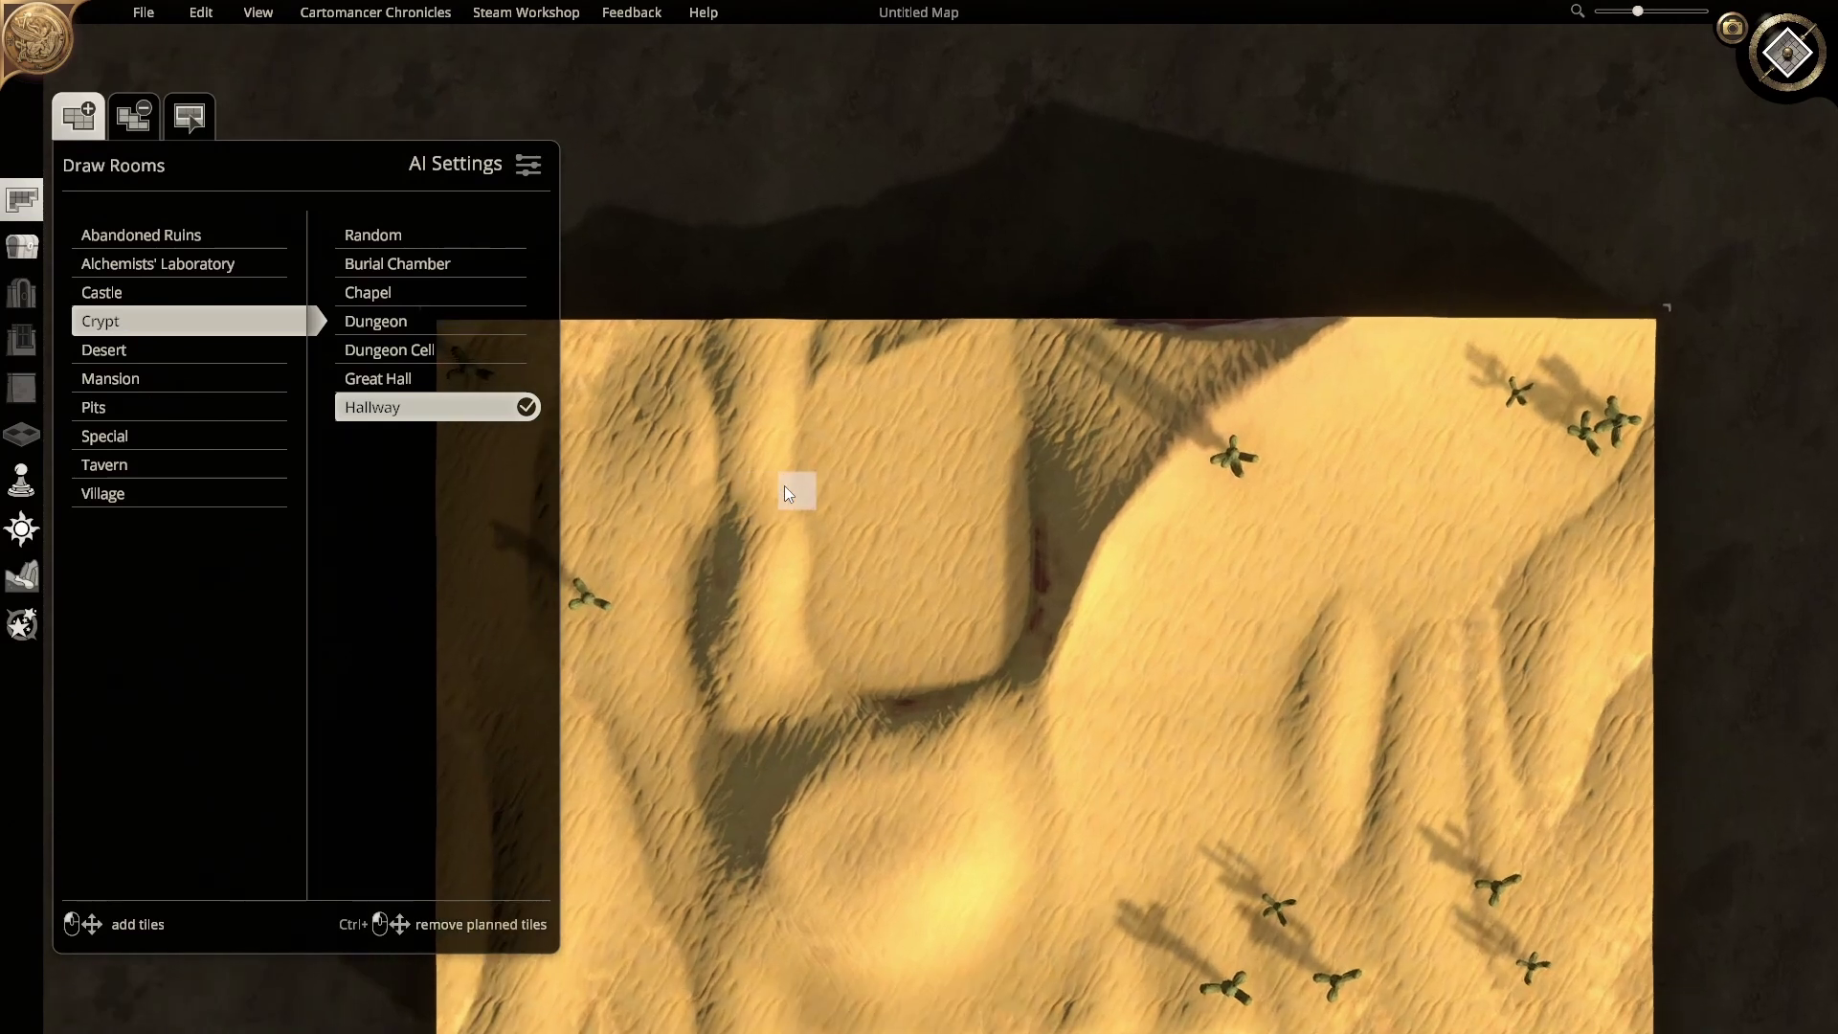
scroll(814, 370, up, 1)
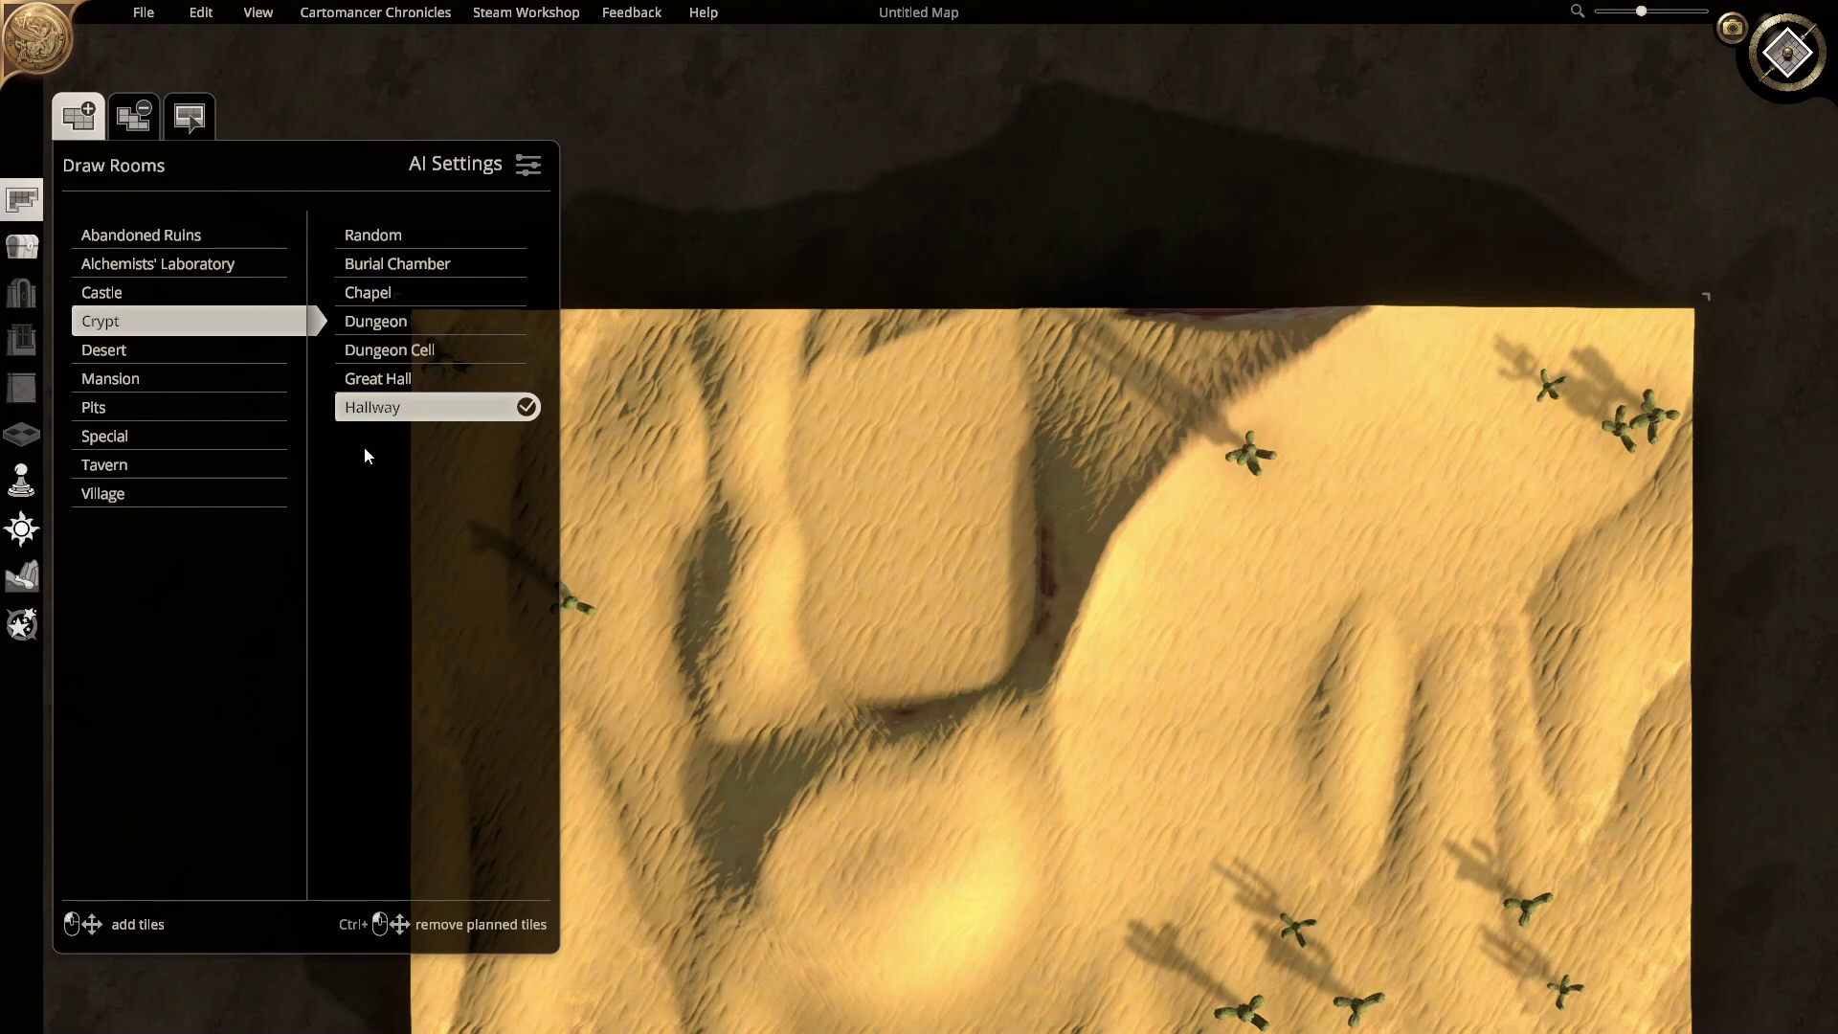
click(146, 356)
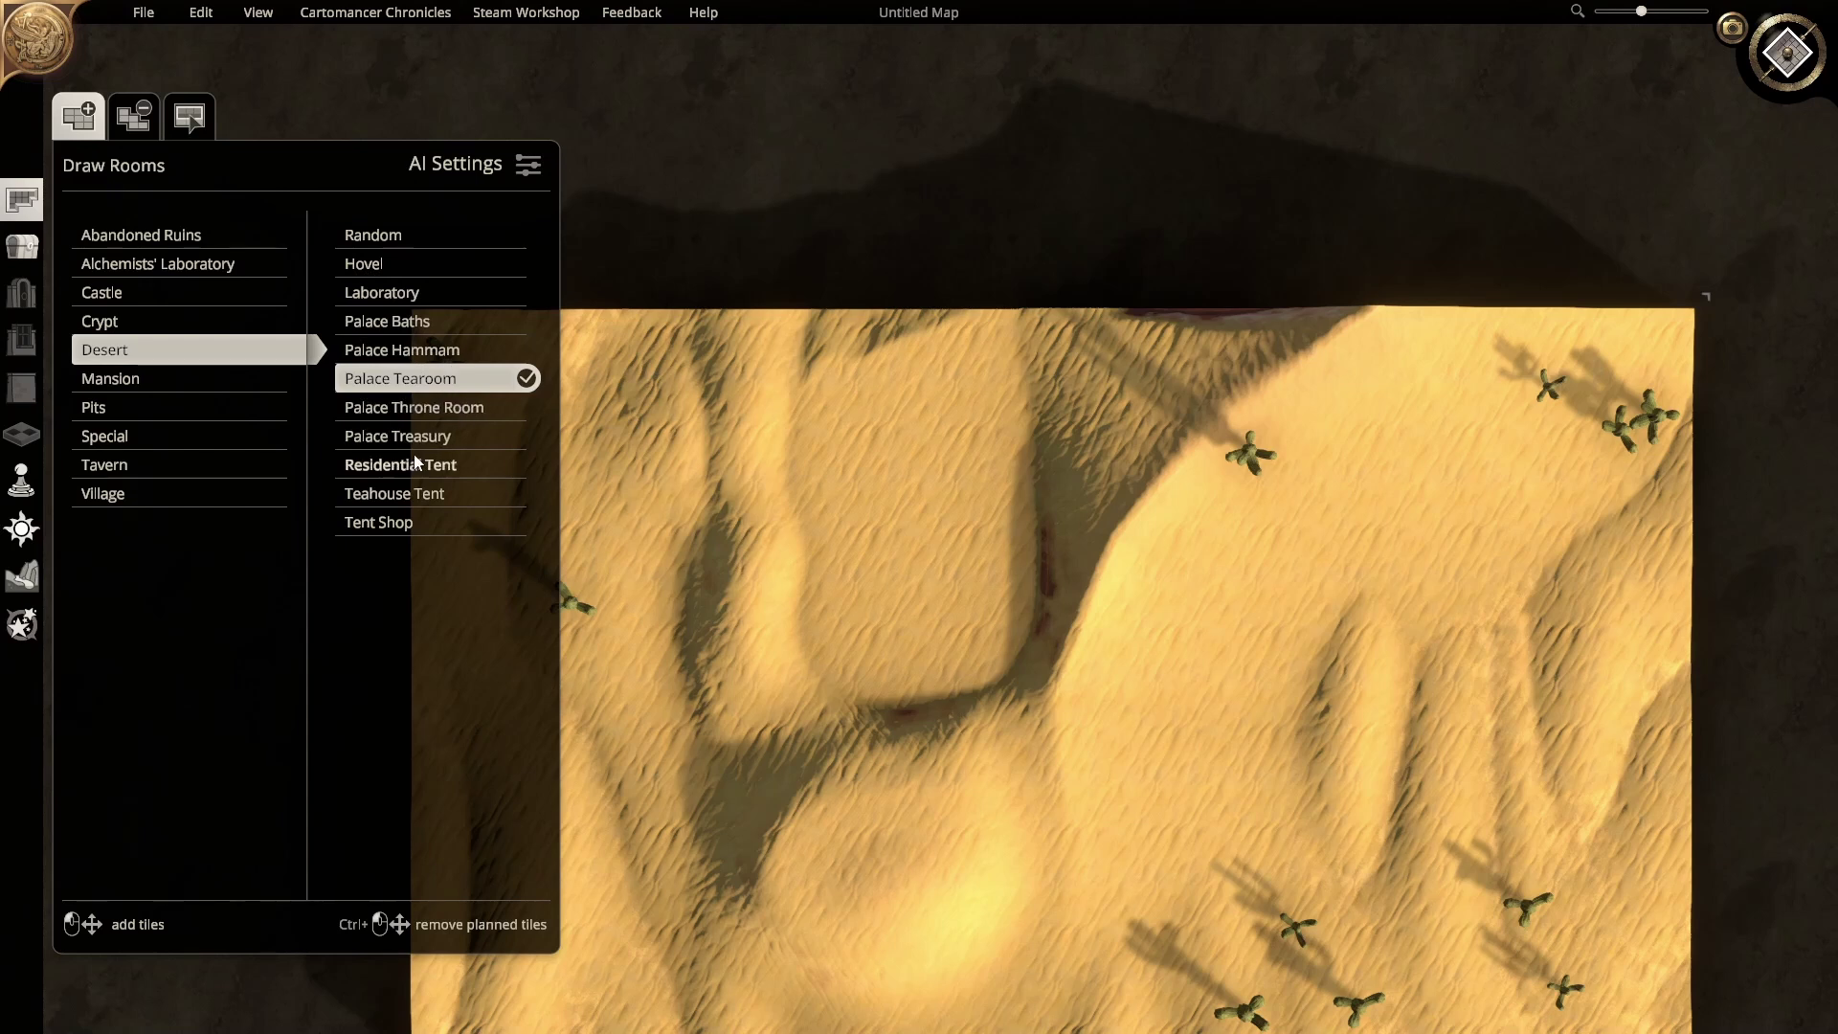
click(400, 526)
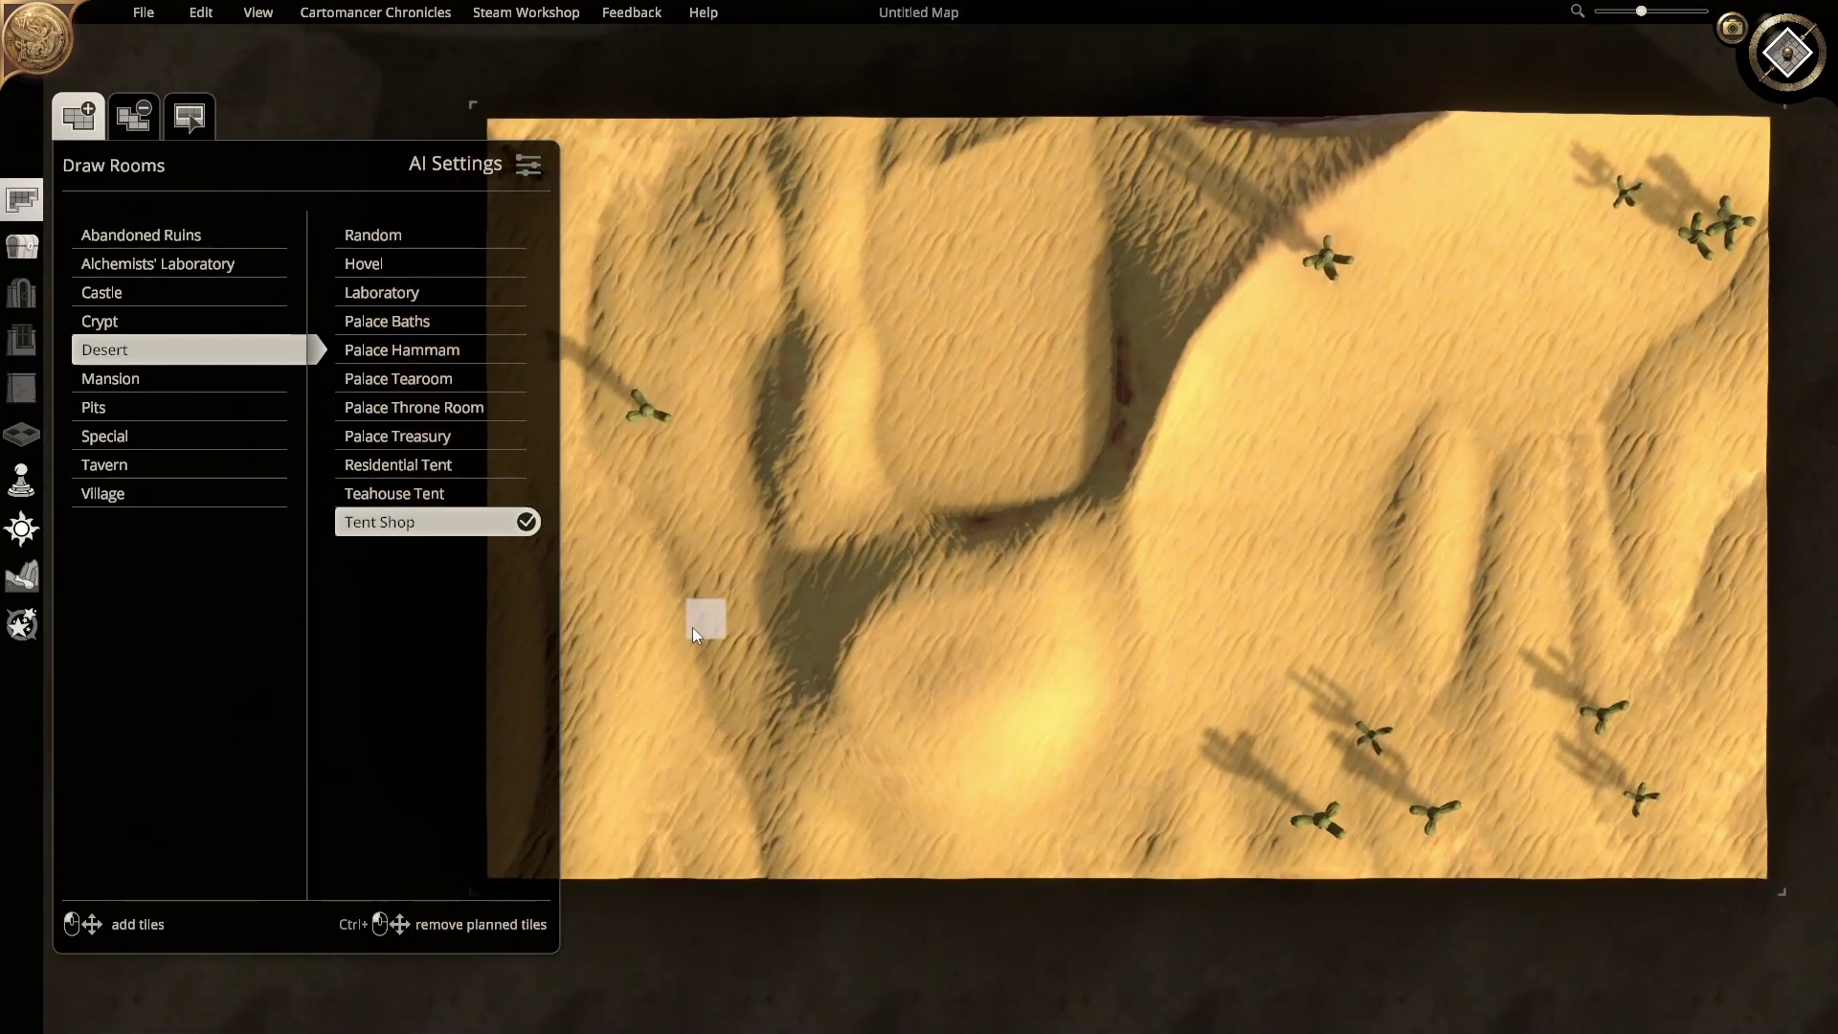
drag(693, 628, 883, 714)
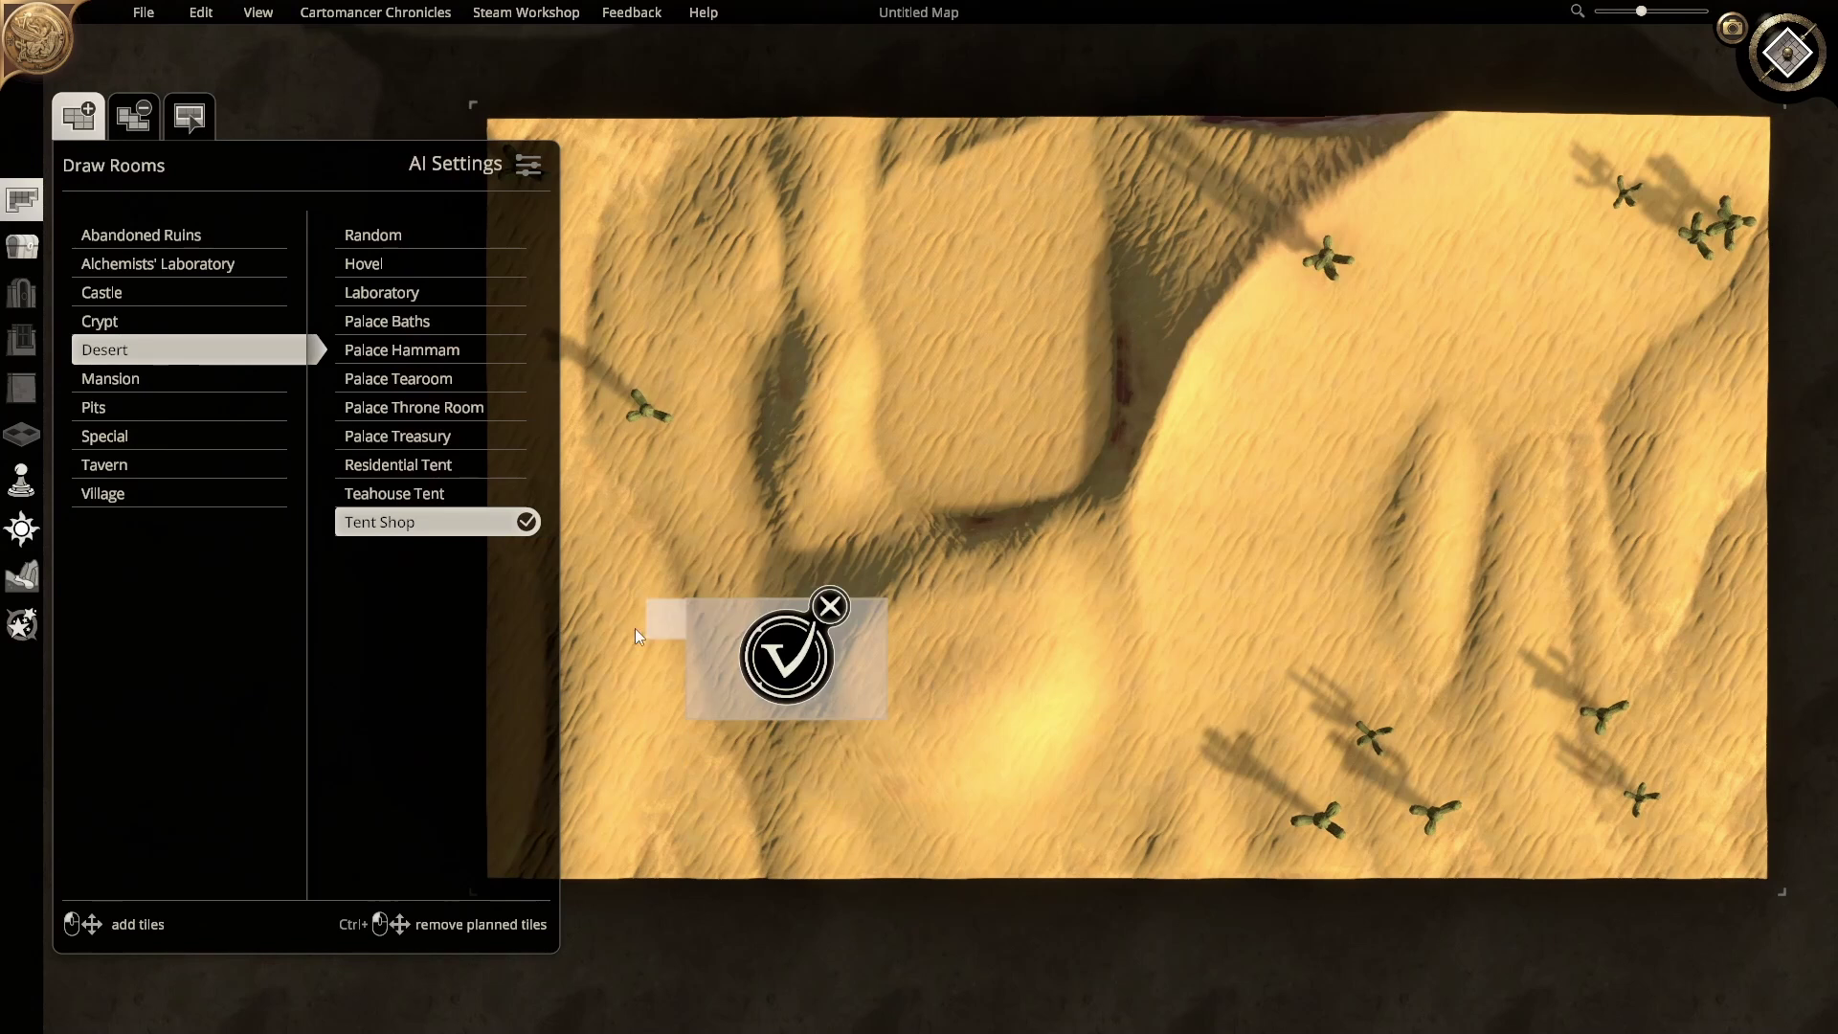
click(789, 664)
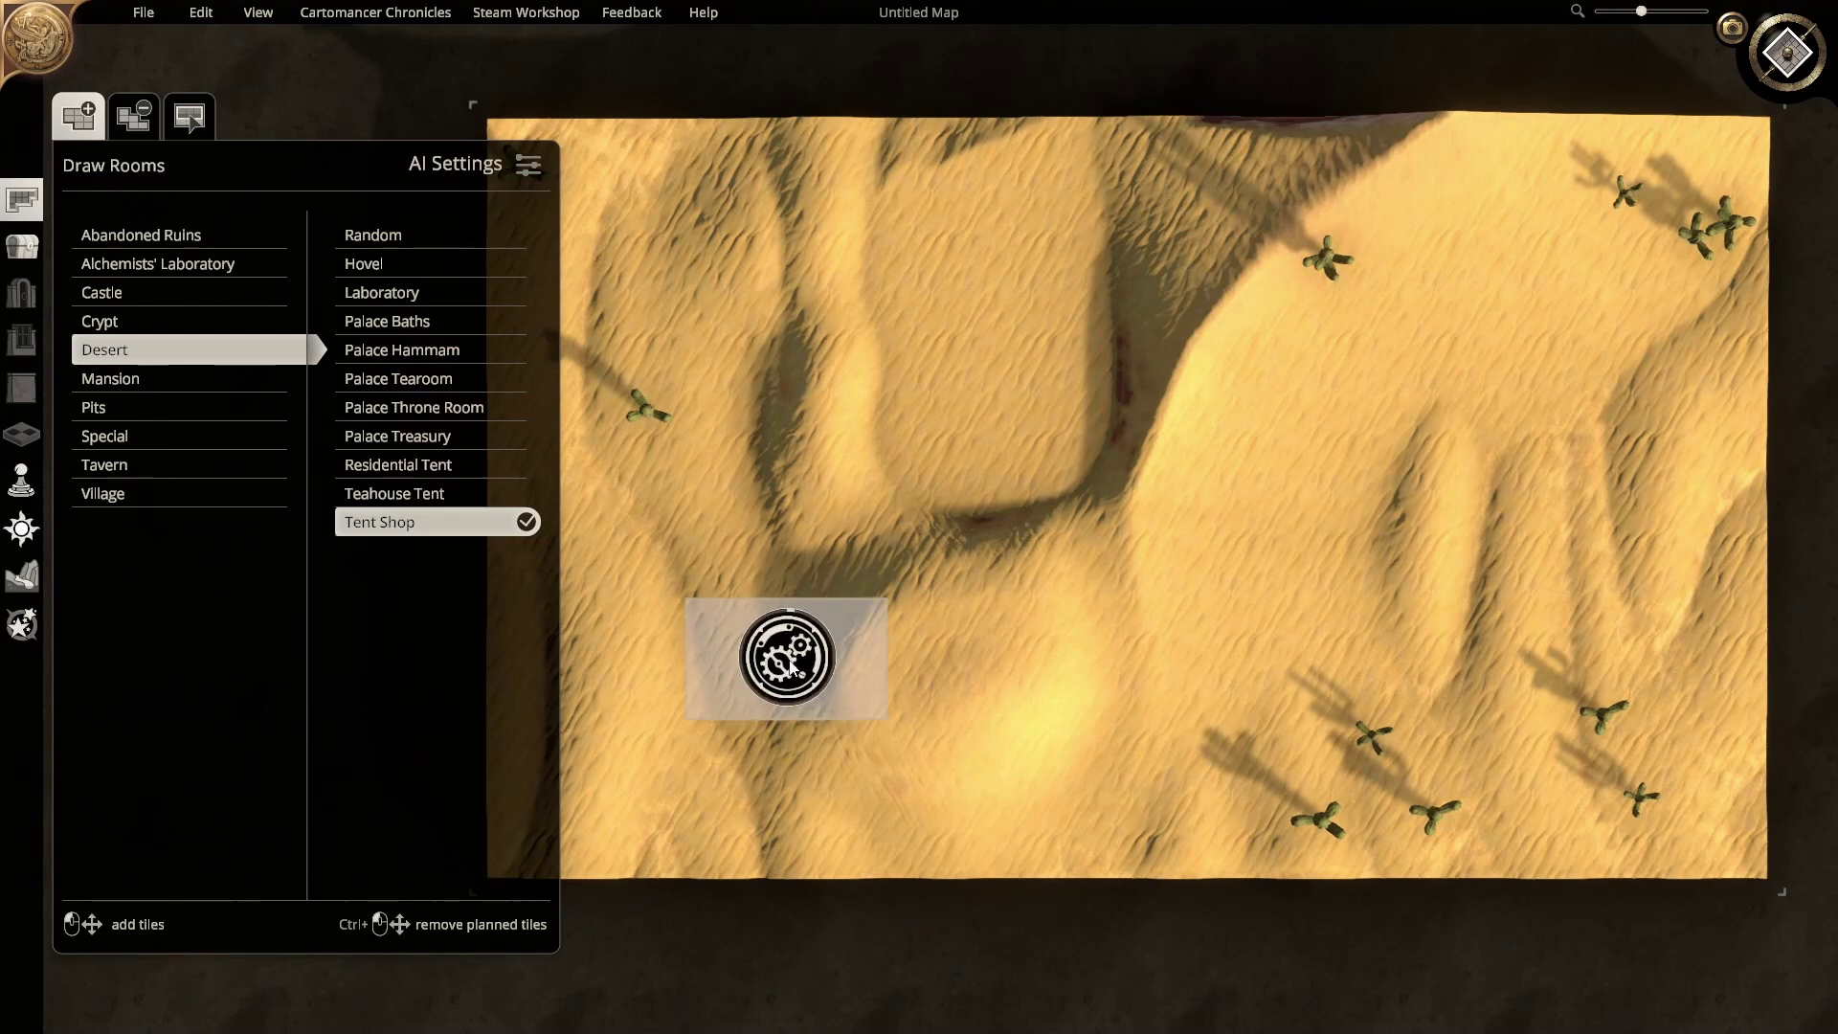
Step: Add an L-shaped Desert Teahouse Tent room wrapping around the upper right corner of the tent shop and generate it
scroll(818, 667, up, 2)
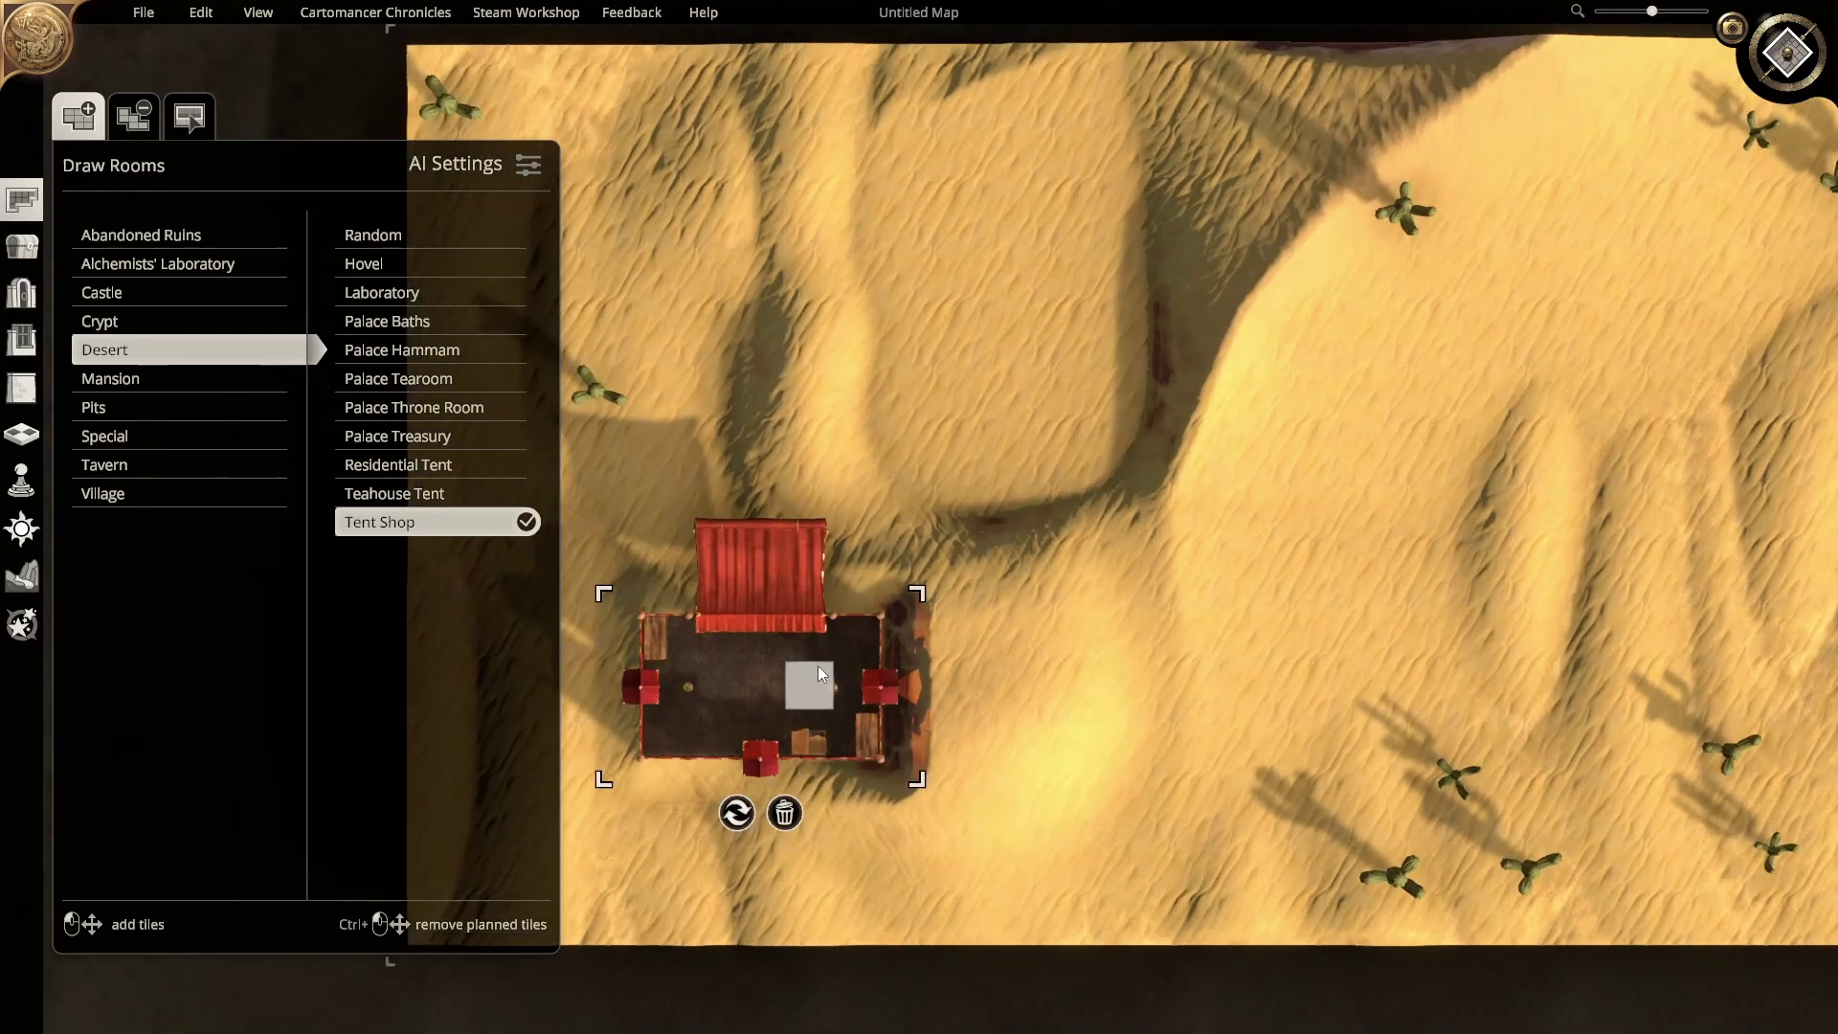
scroll(818, 666, up, 3)
right_drag(817, 666, 835, 594)
scroll(835, 594, up, 1)
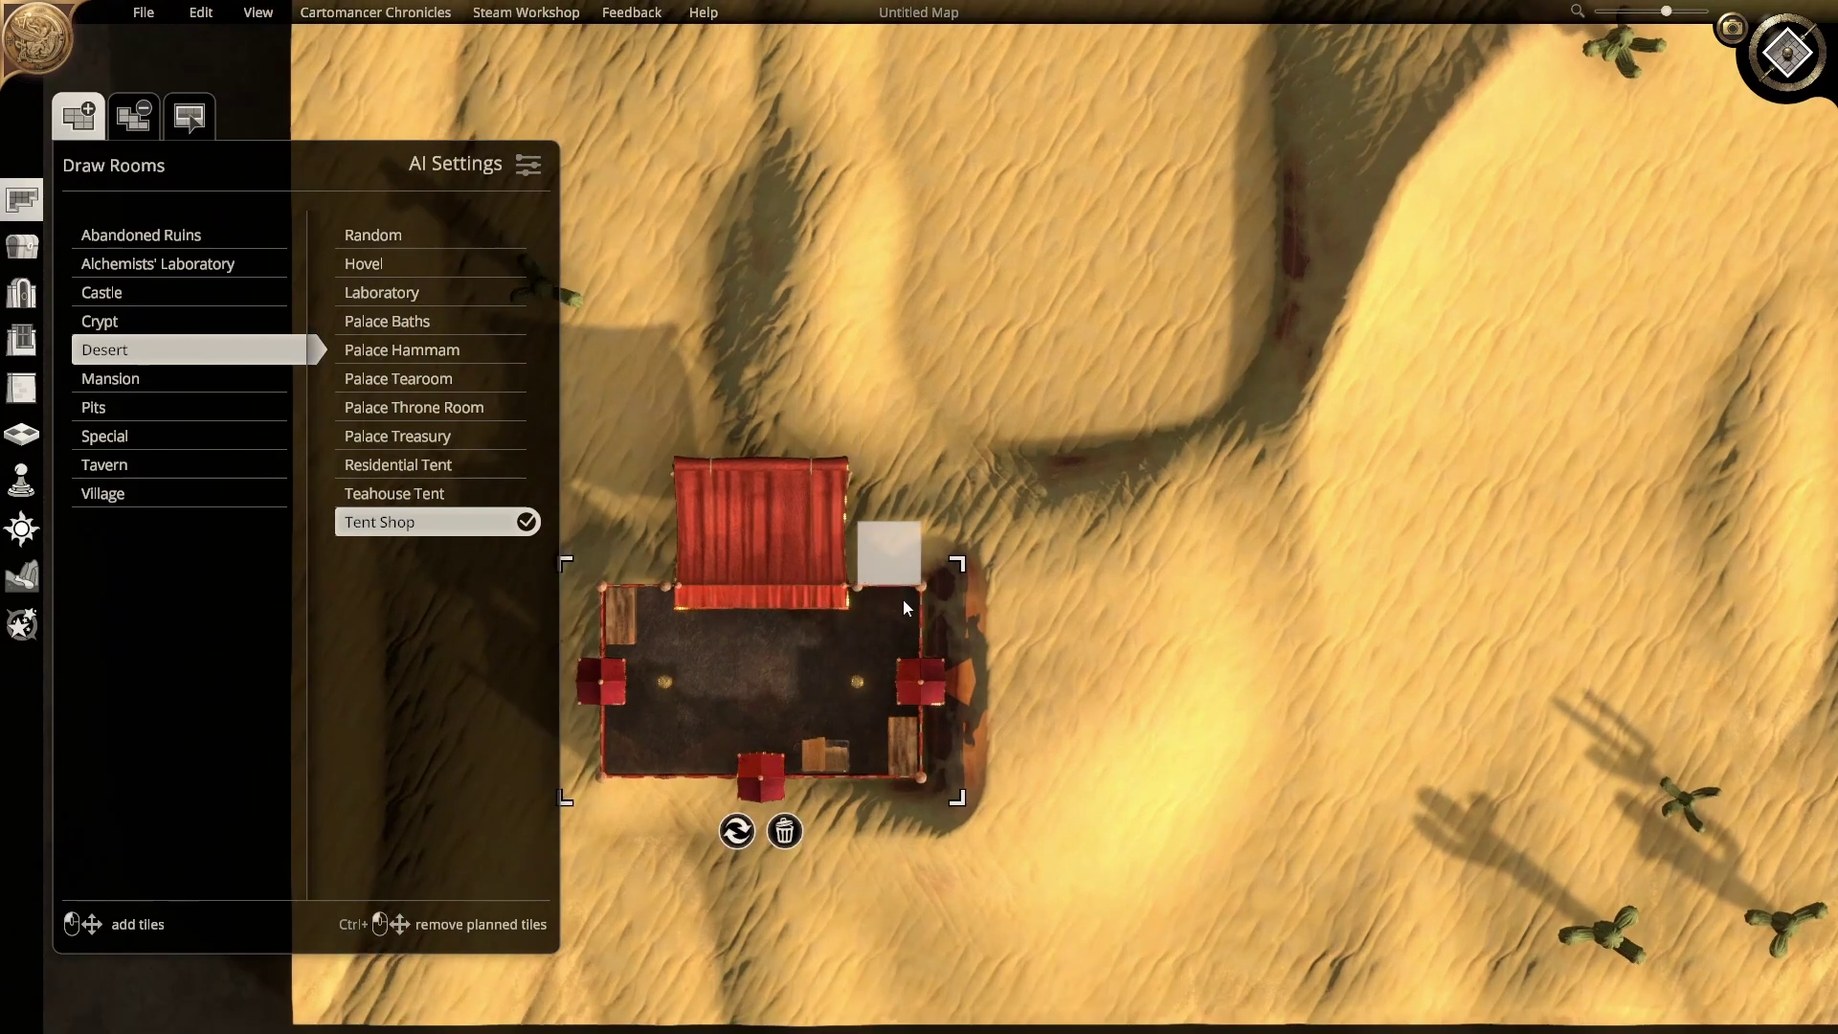
key(a)
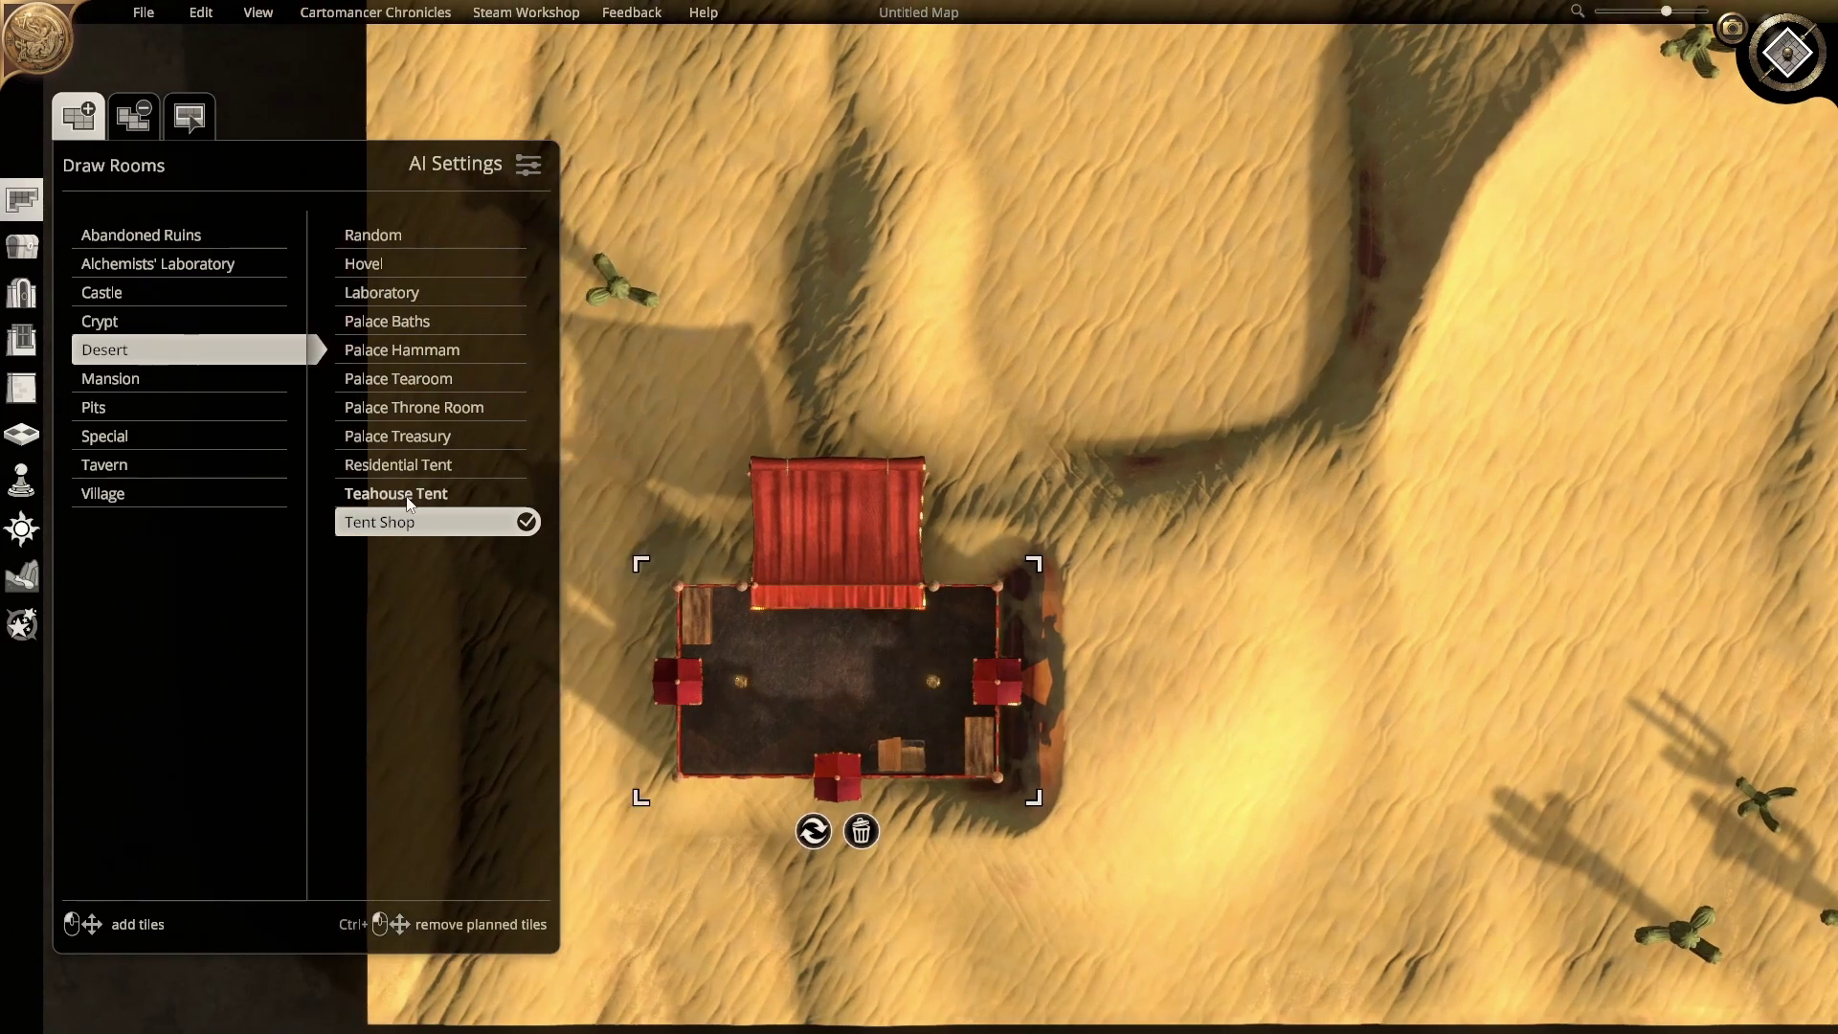
click(407, 504)
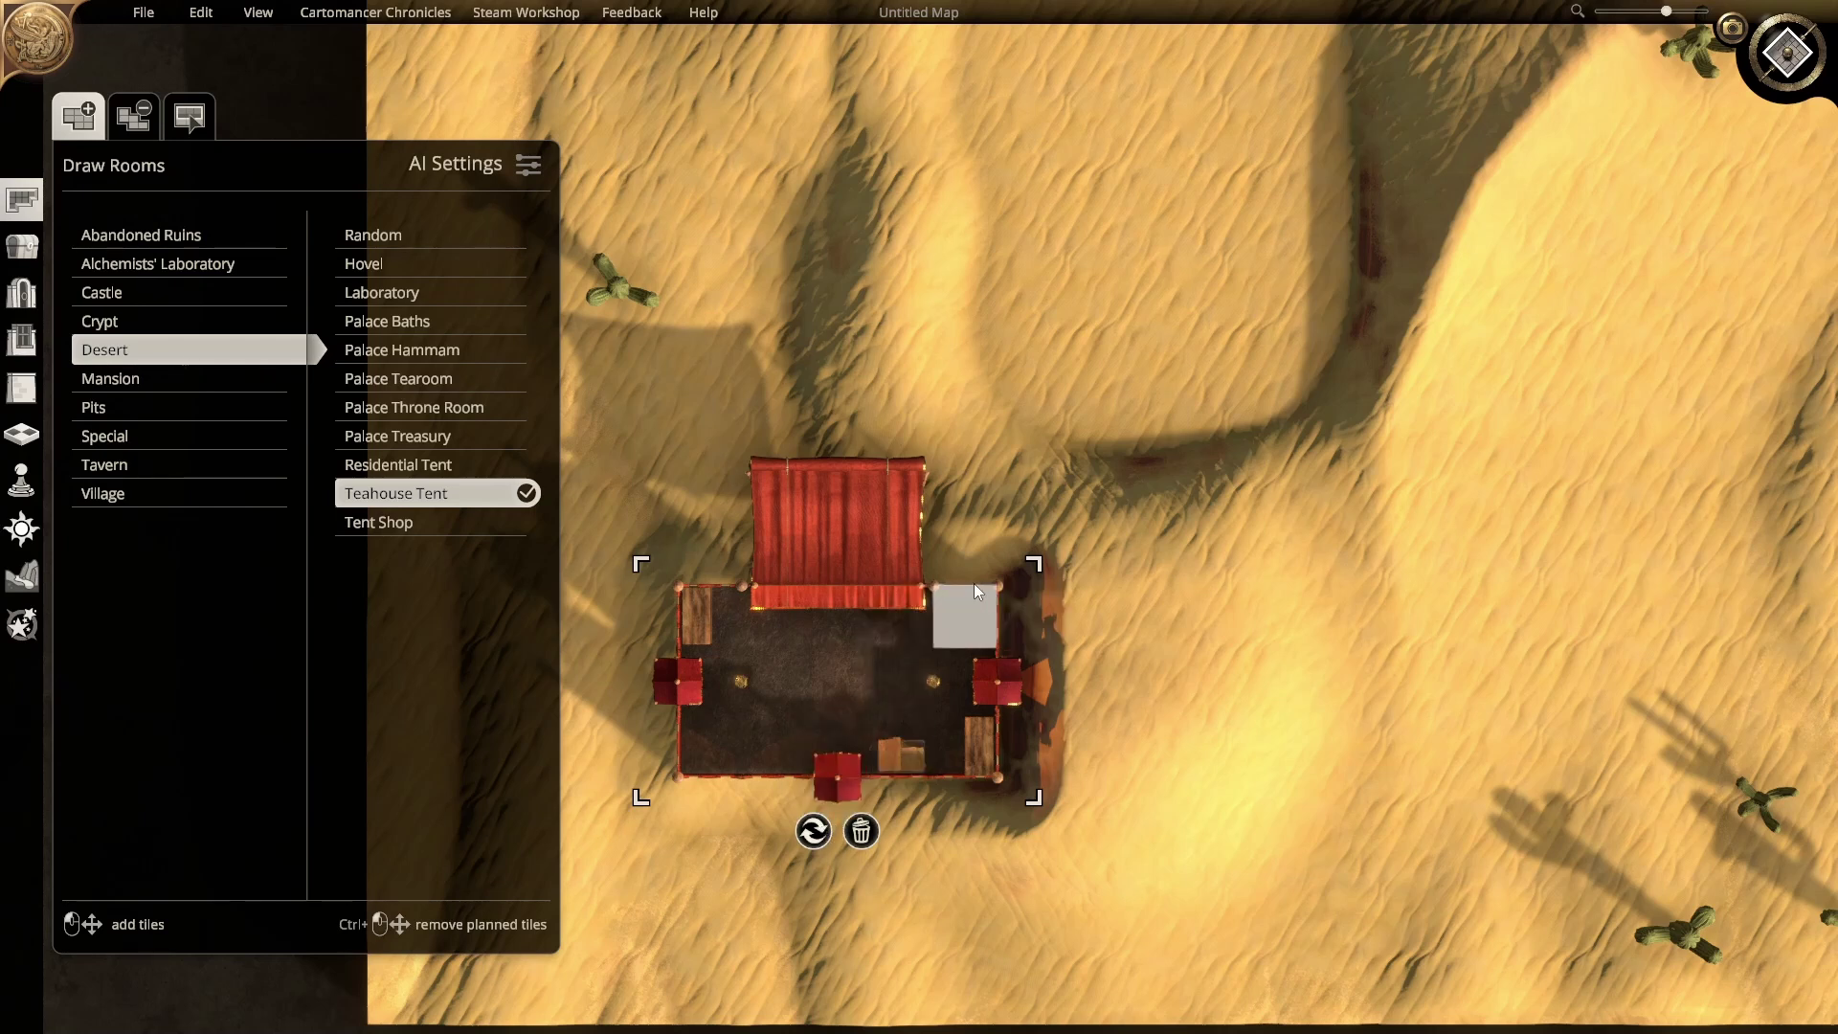
drag(963, 566, 1223, 427)
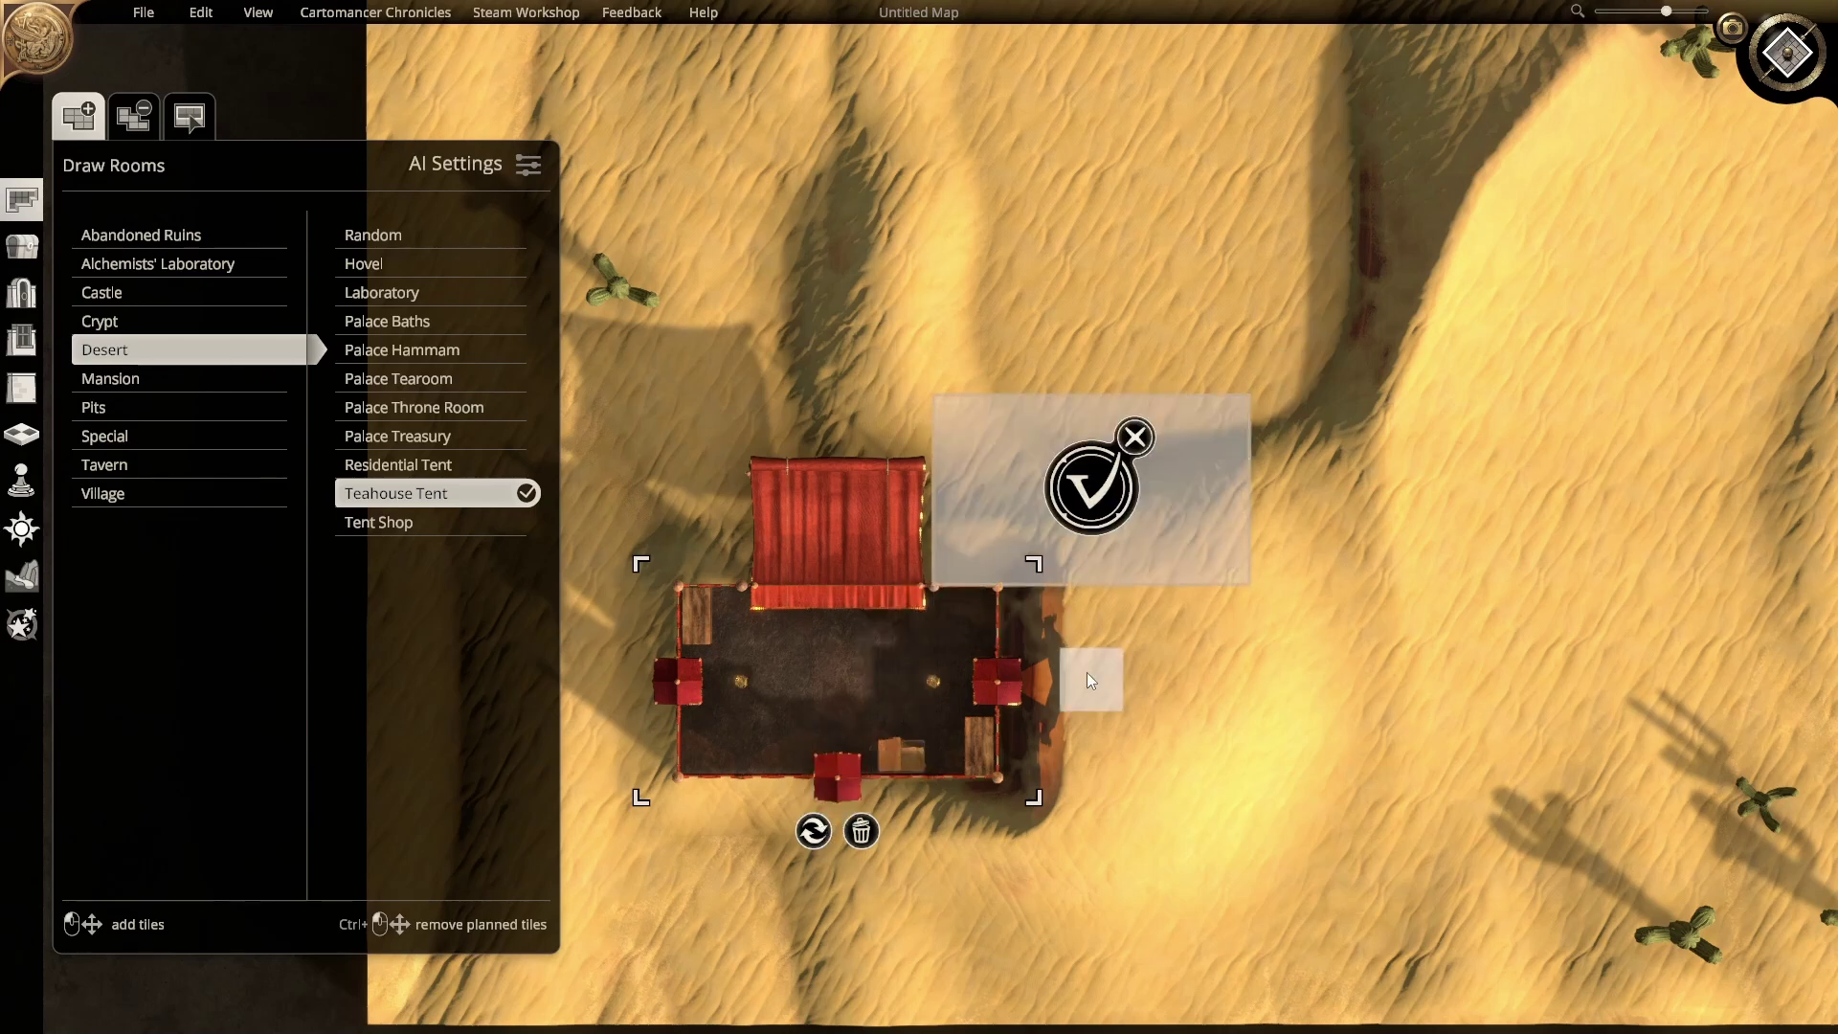
drag(1017, 603, 1230, 766)
click(1106, 484)
Step: Examine the layout and furnishings of the two adjoining tent rooms from above
scroll(1113, 680, up, 3)
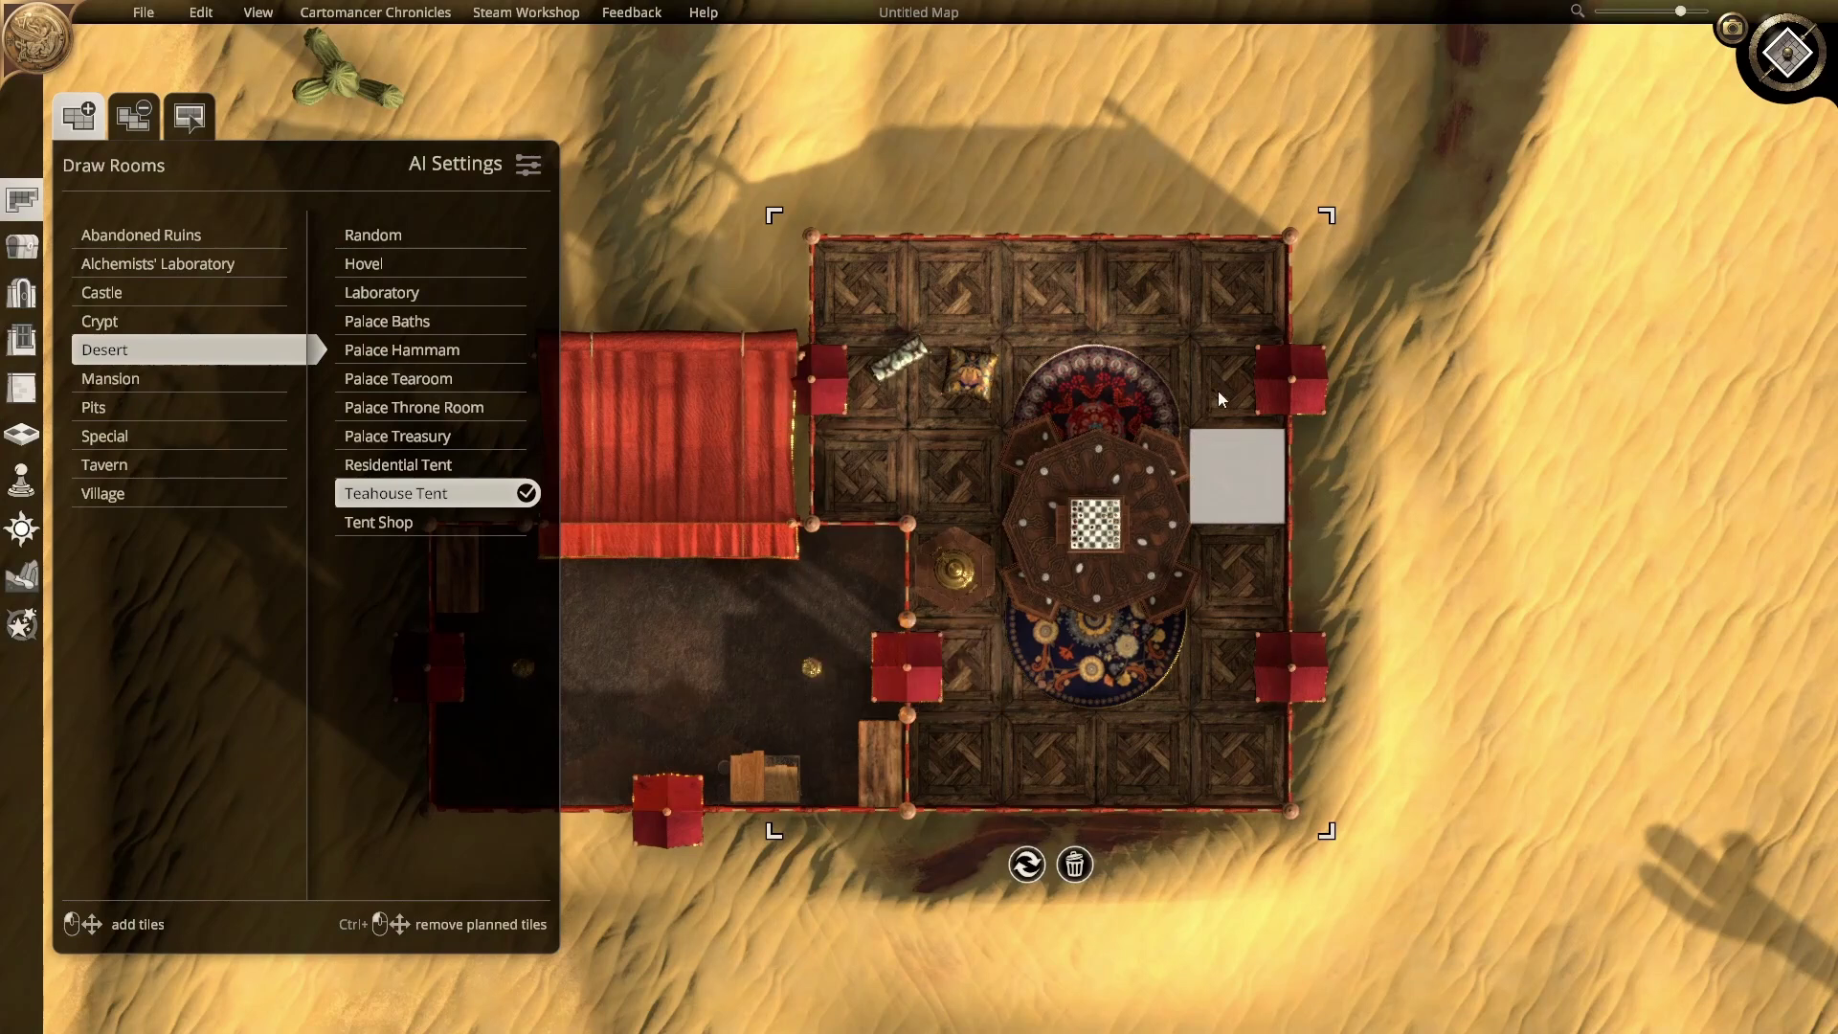
key(w)
key(a)
key(s)
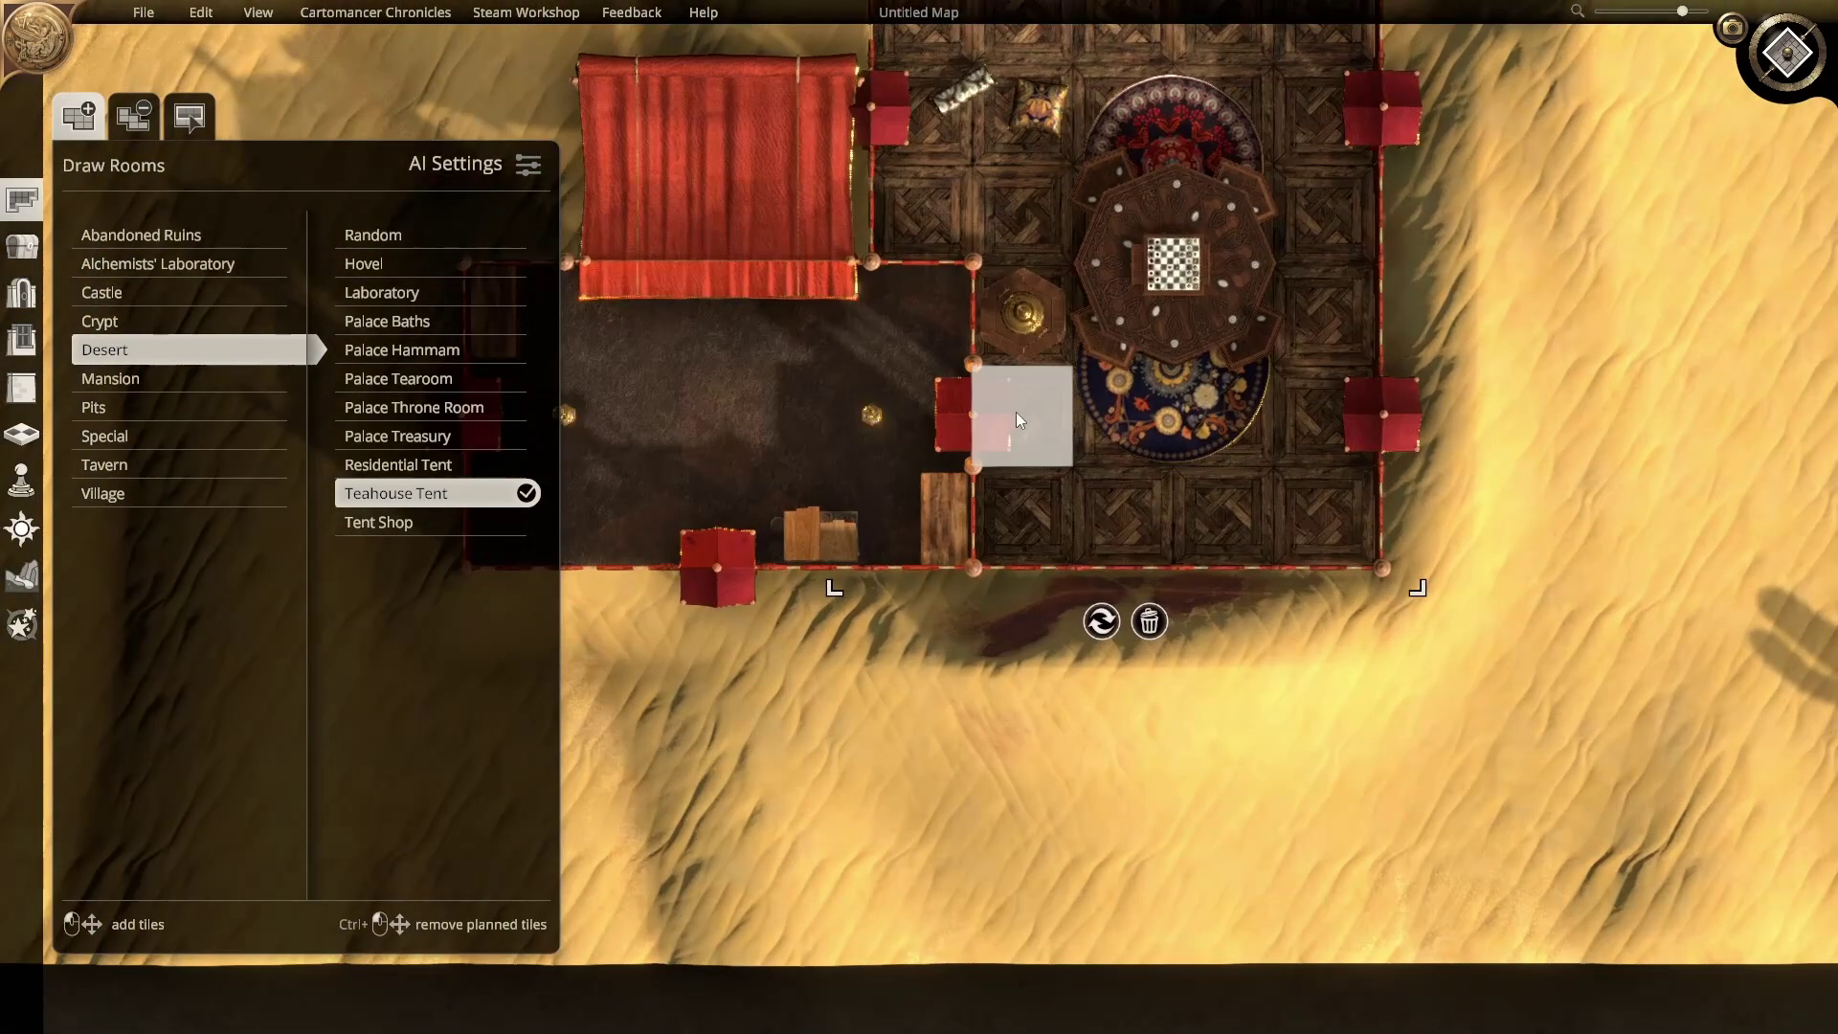
scroll(1015, 411, down, 2)
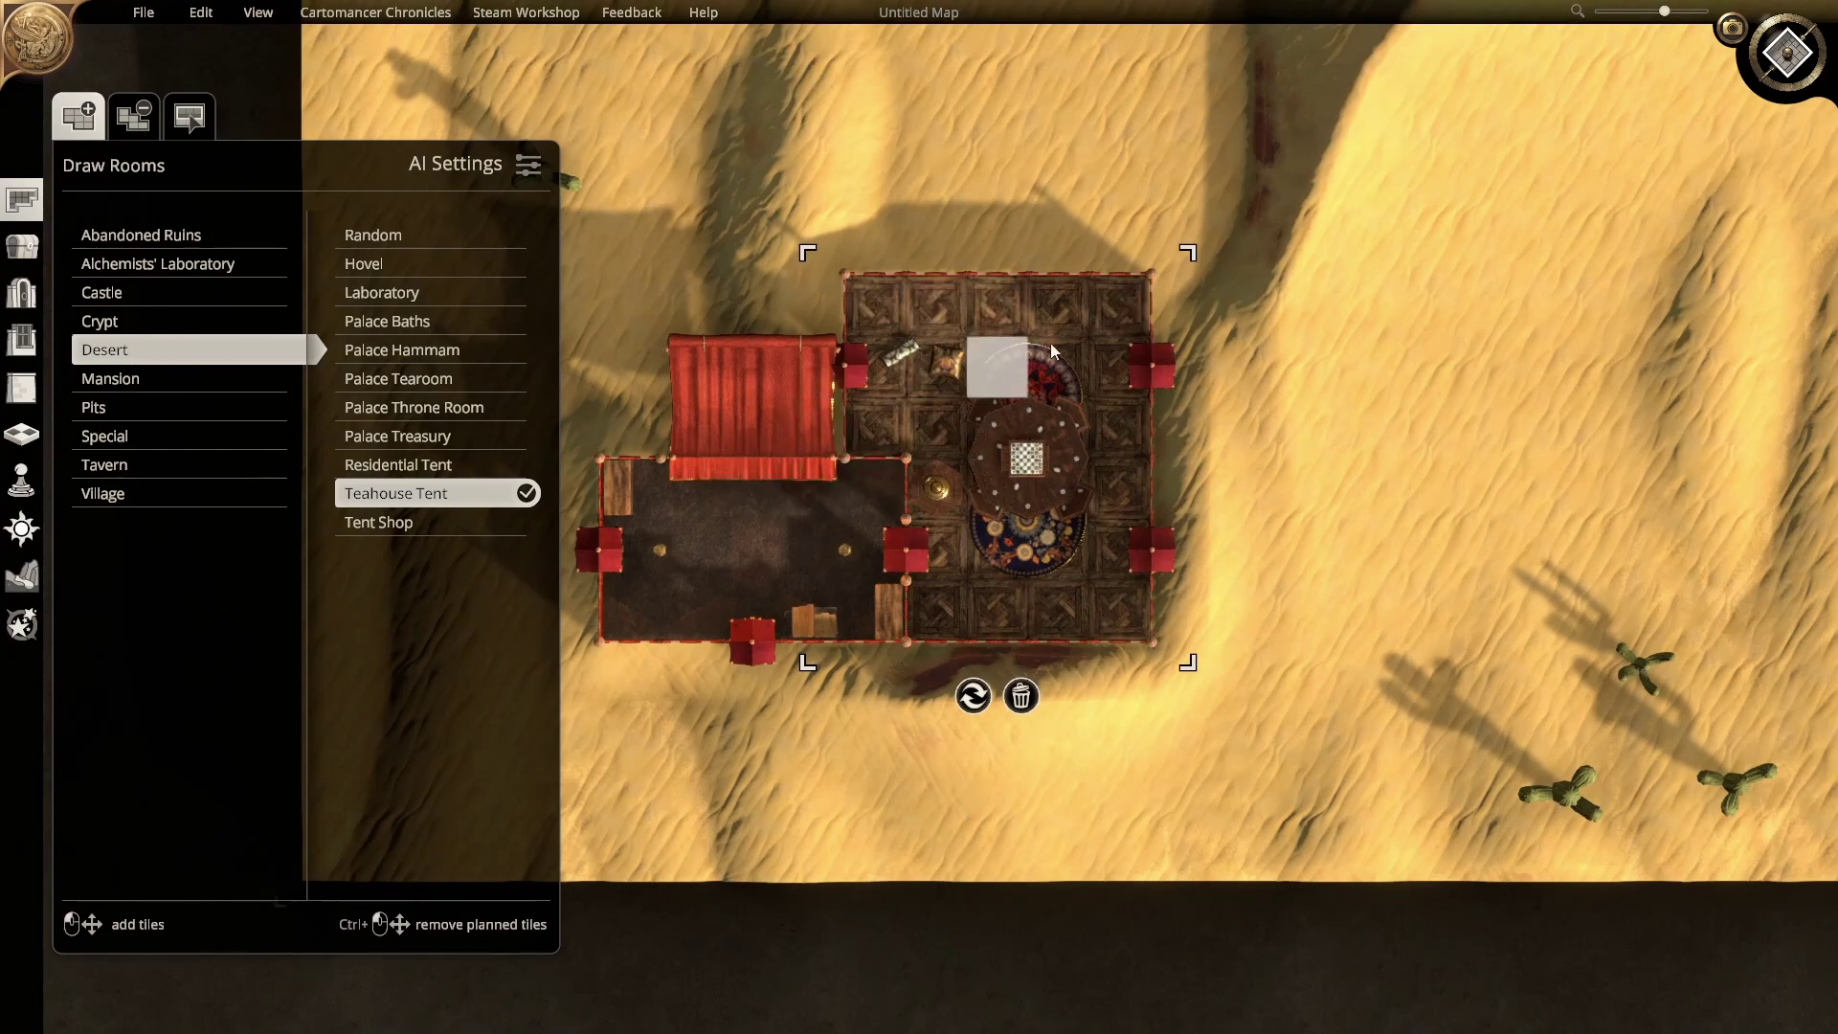
key(w)
key(s)
Step: Switch to the 3D perspective view and inspect the tents' walls, entrances and furniture from several angles
click(1787, 46)
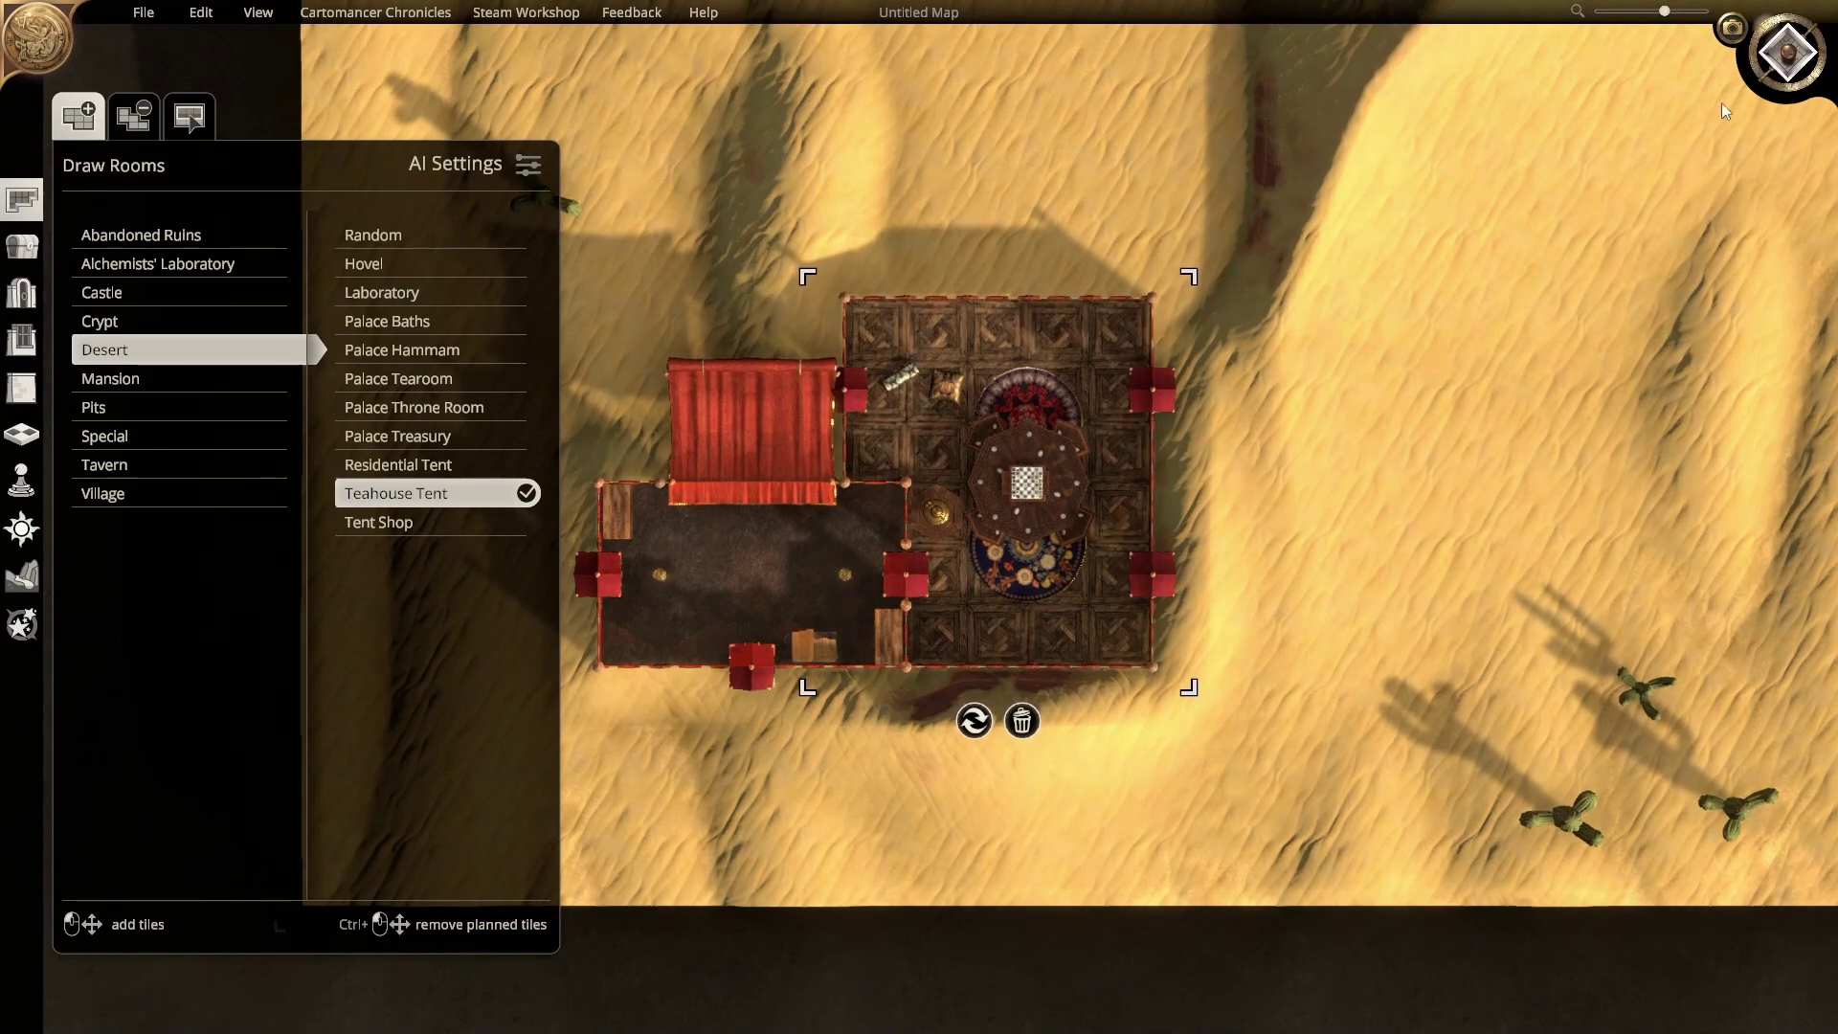
middle_drag(1172, 520, 1195, 228)
scroll(1166, 613, up, 5)
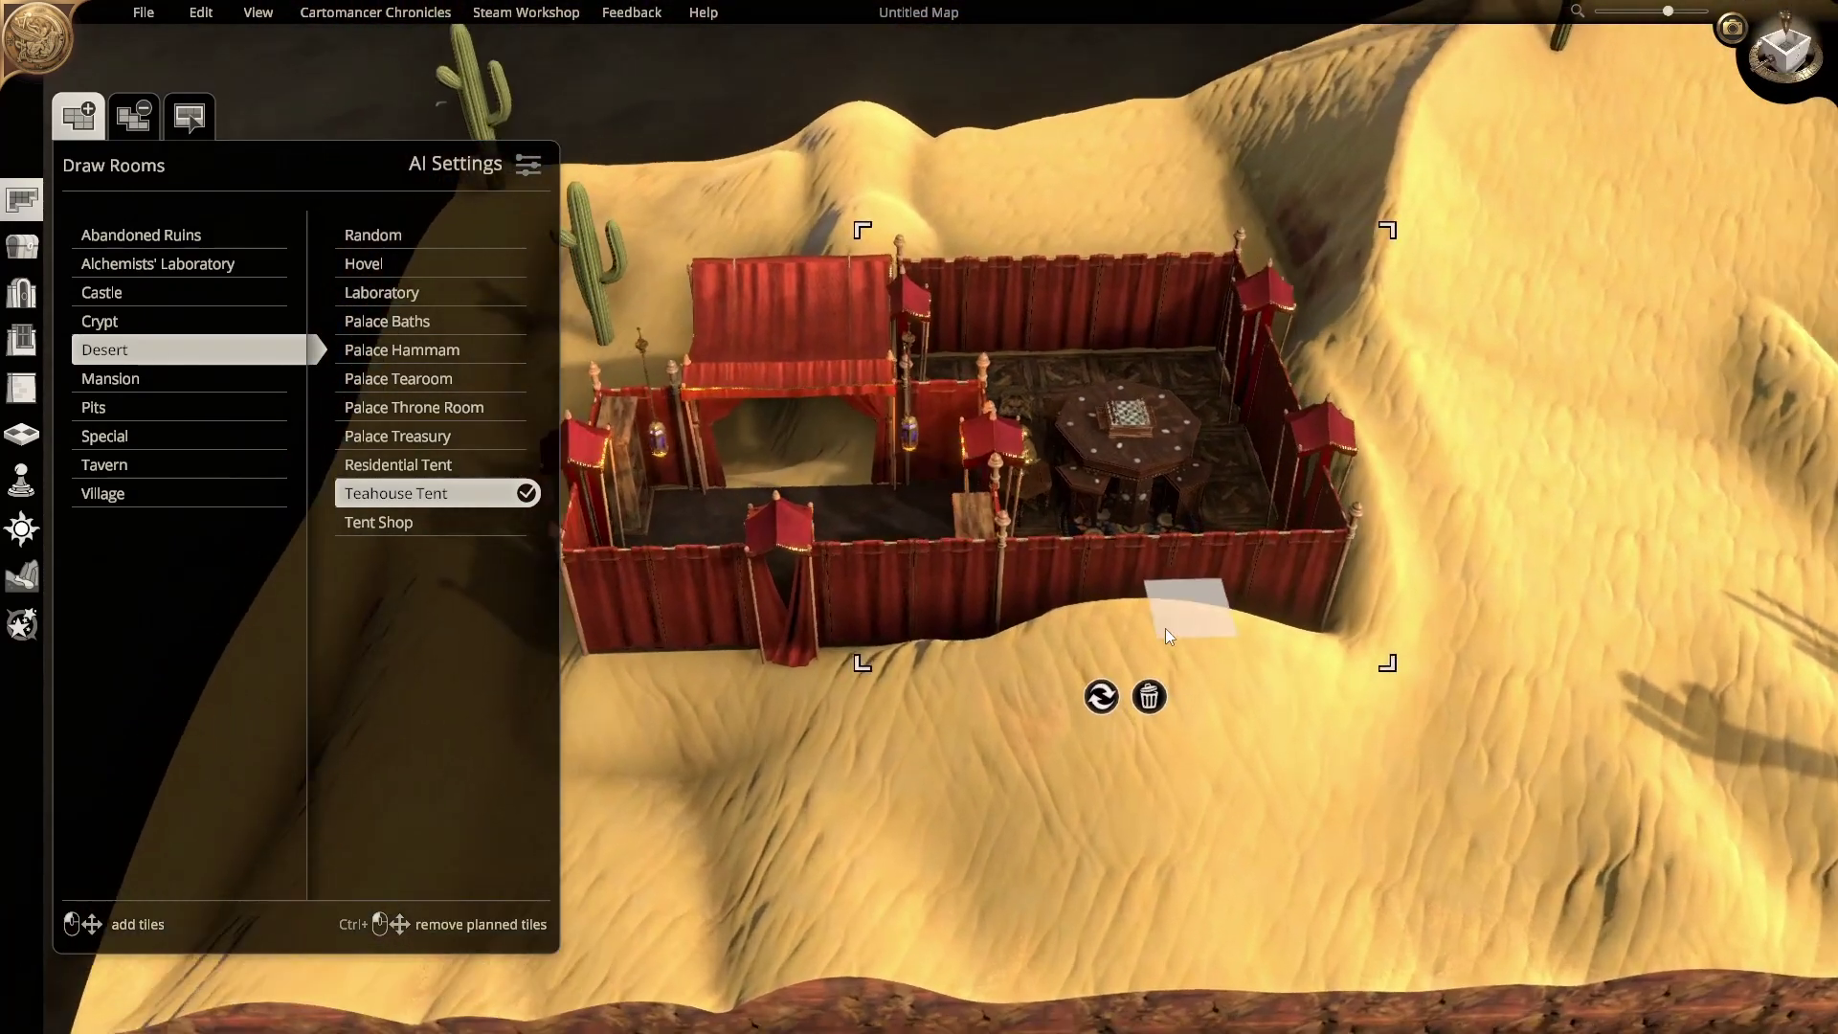
scroll(1165, 604, down, 4)
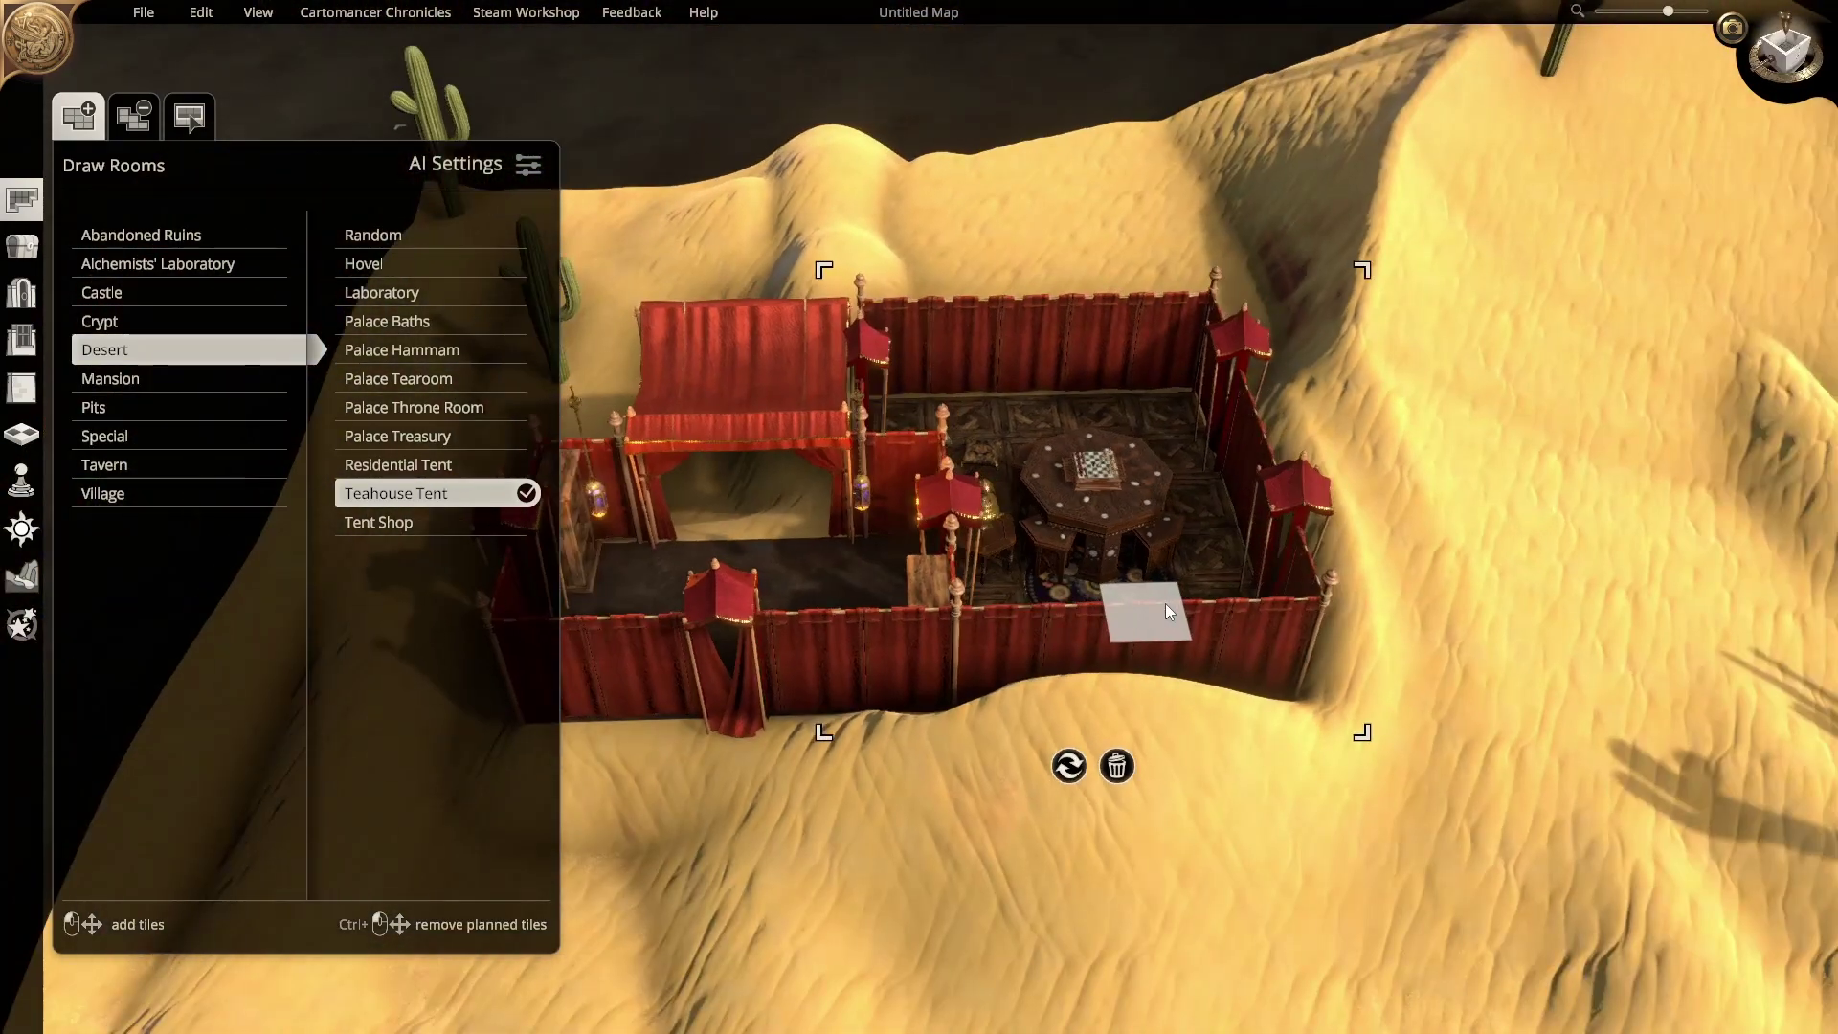
middle_drag(1165, 605, 1099, 734)
key(w)
key(a)
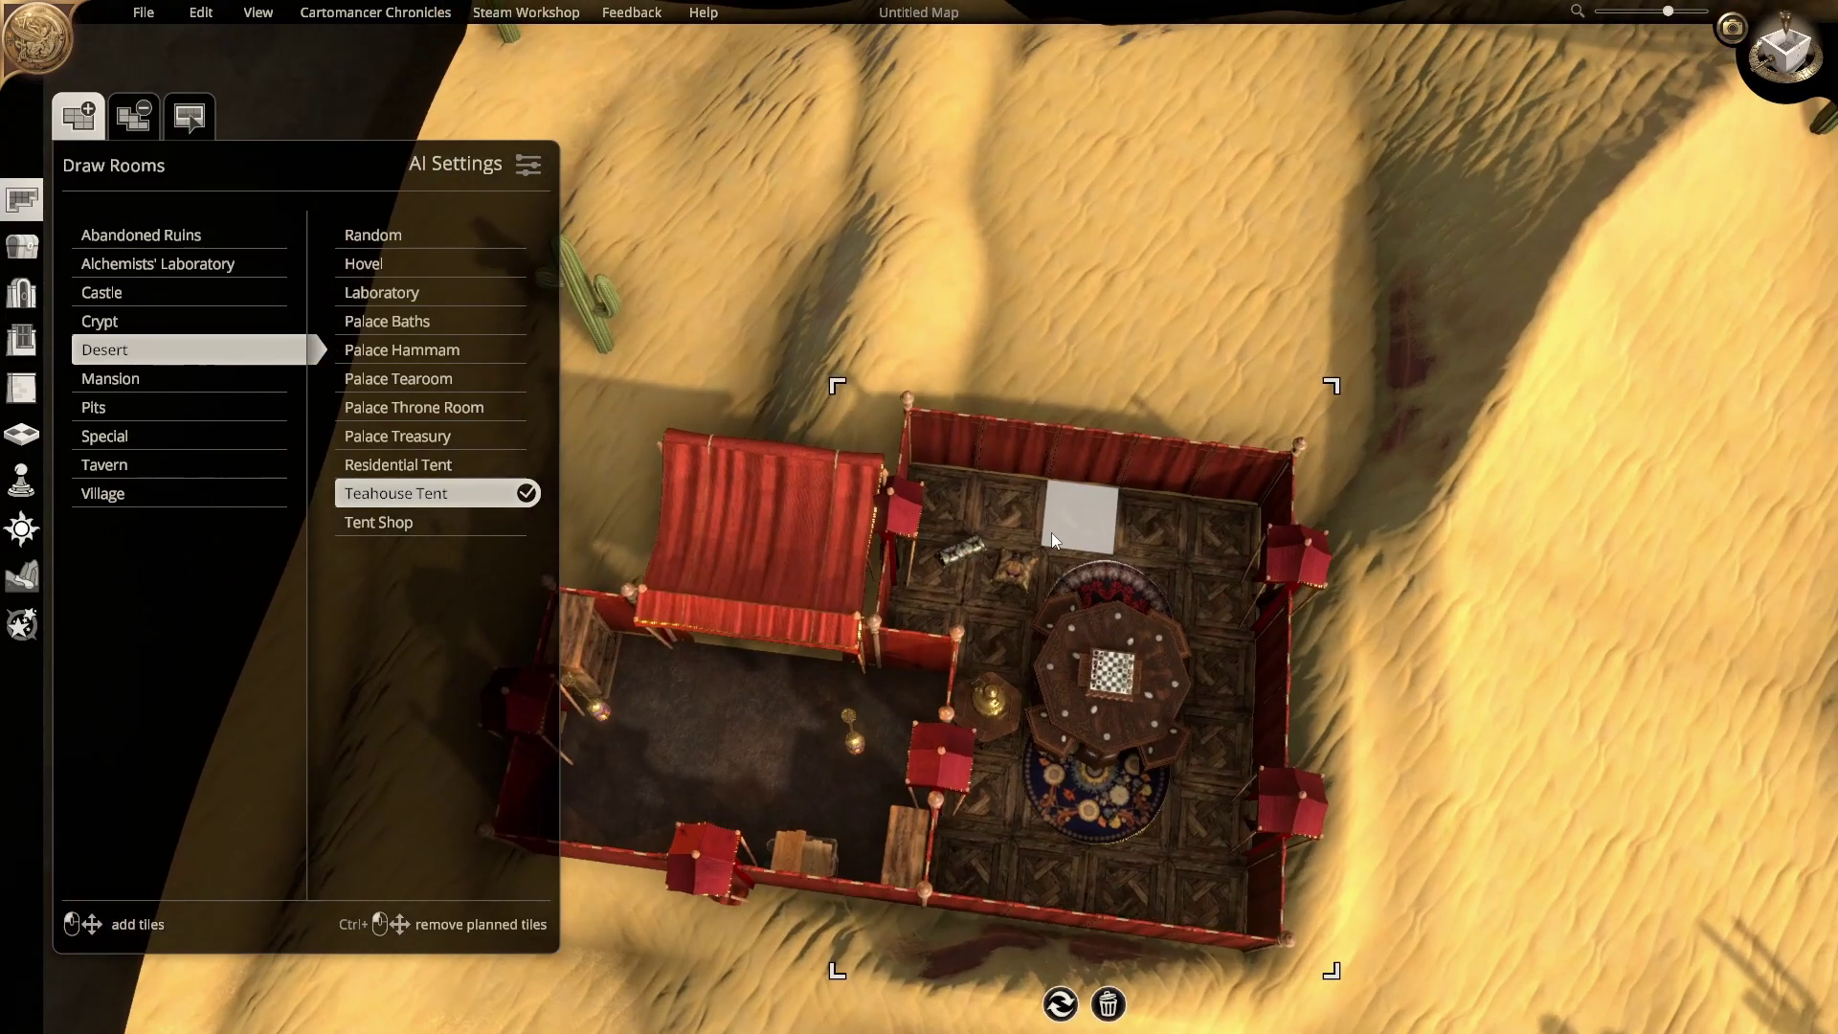
key(w)
key(a)
key(s)
middle_drag(1057, 536, 1030, 389)
scroll(967, 796, up, 4)
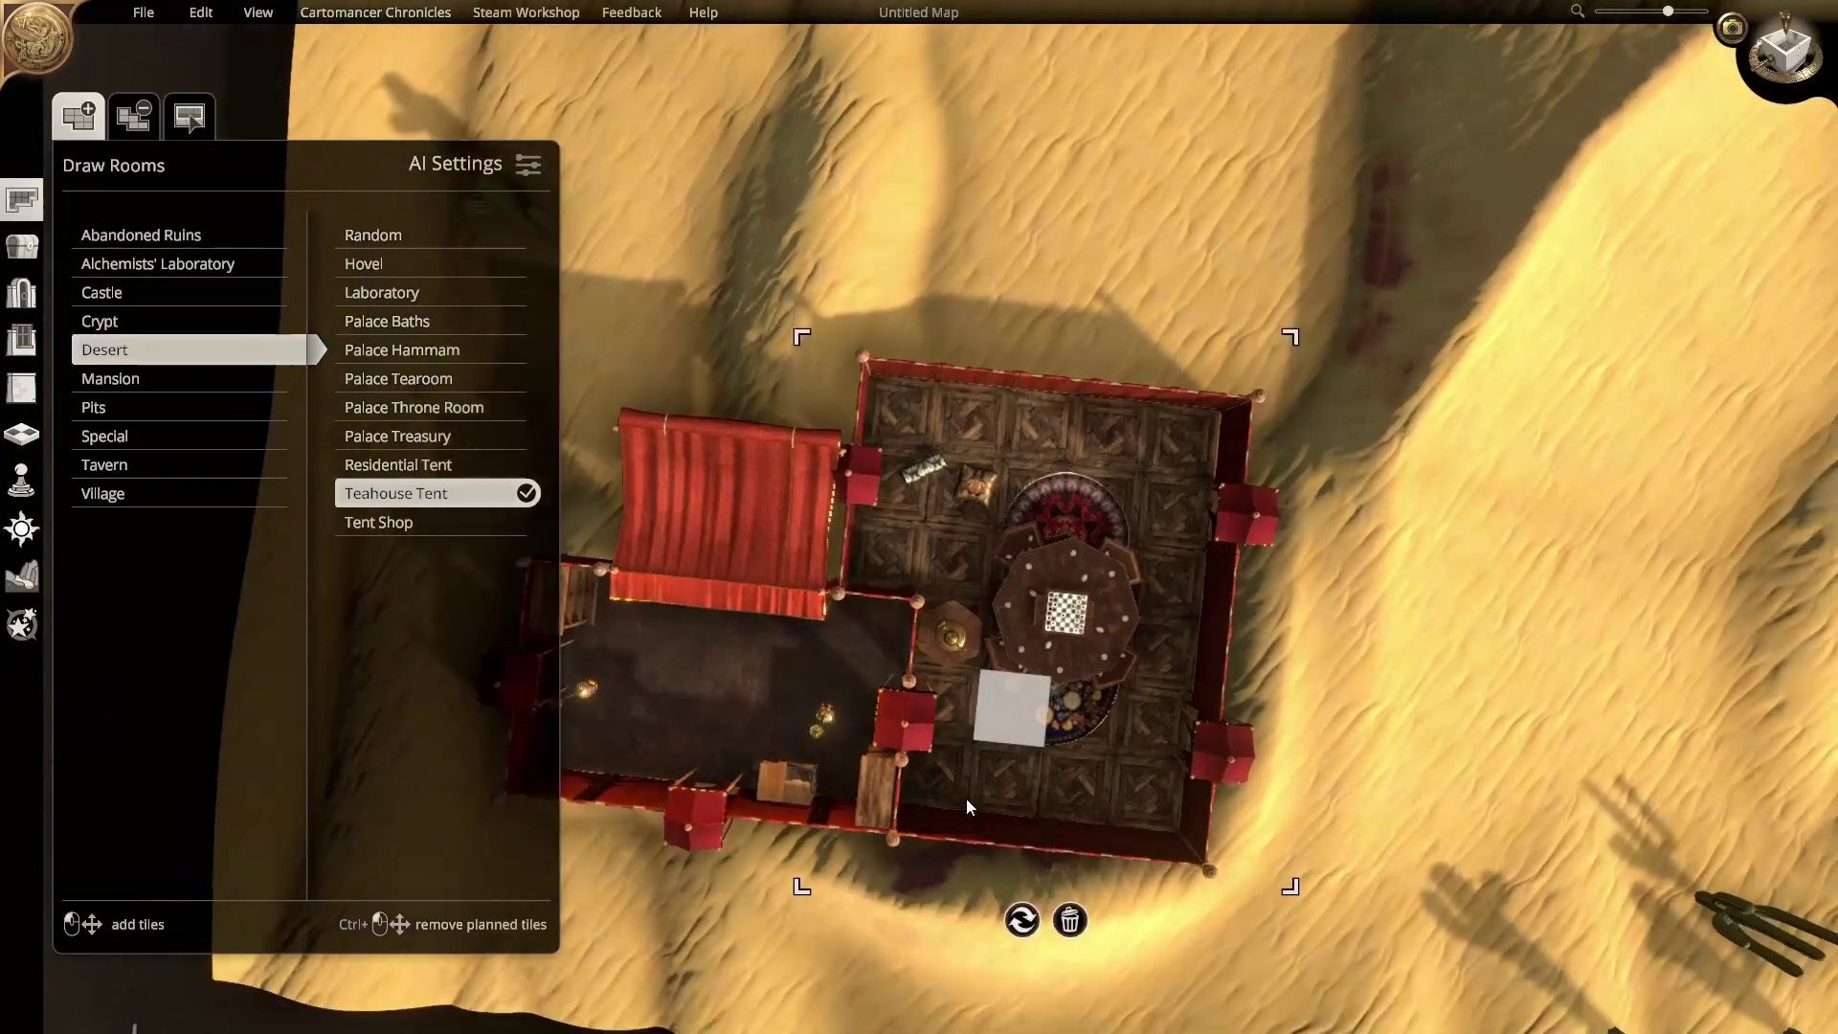
key(d)
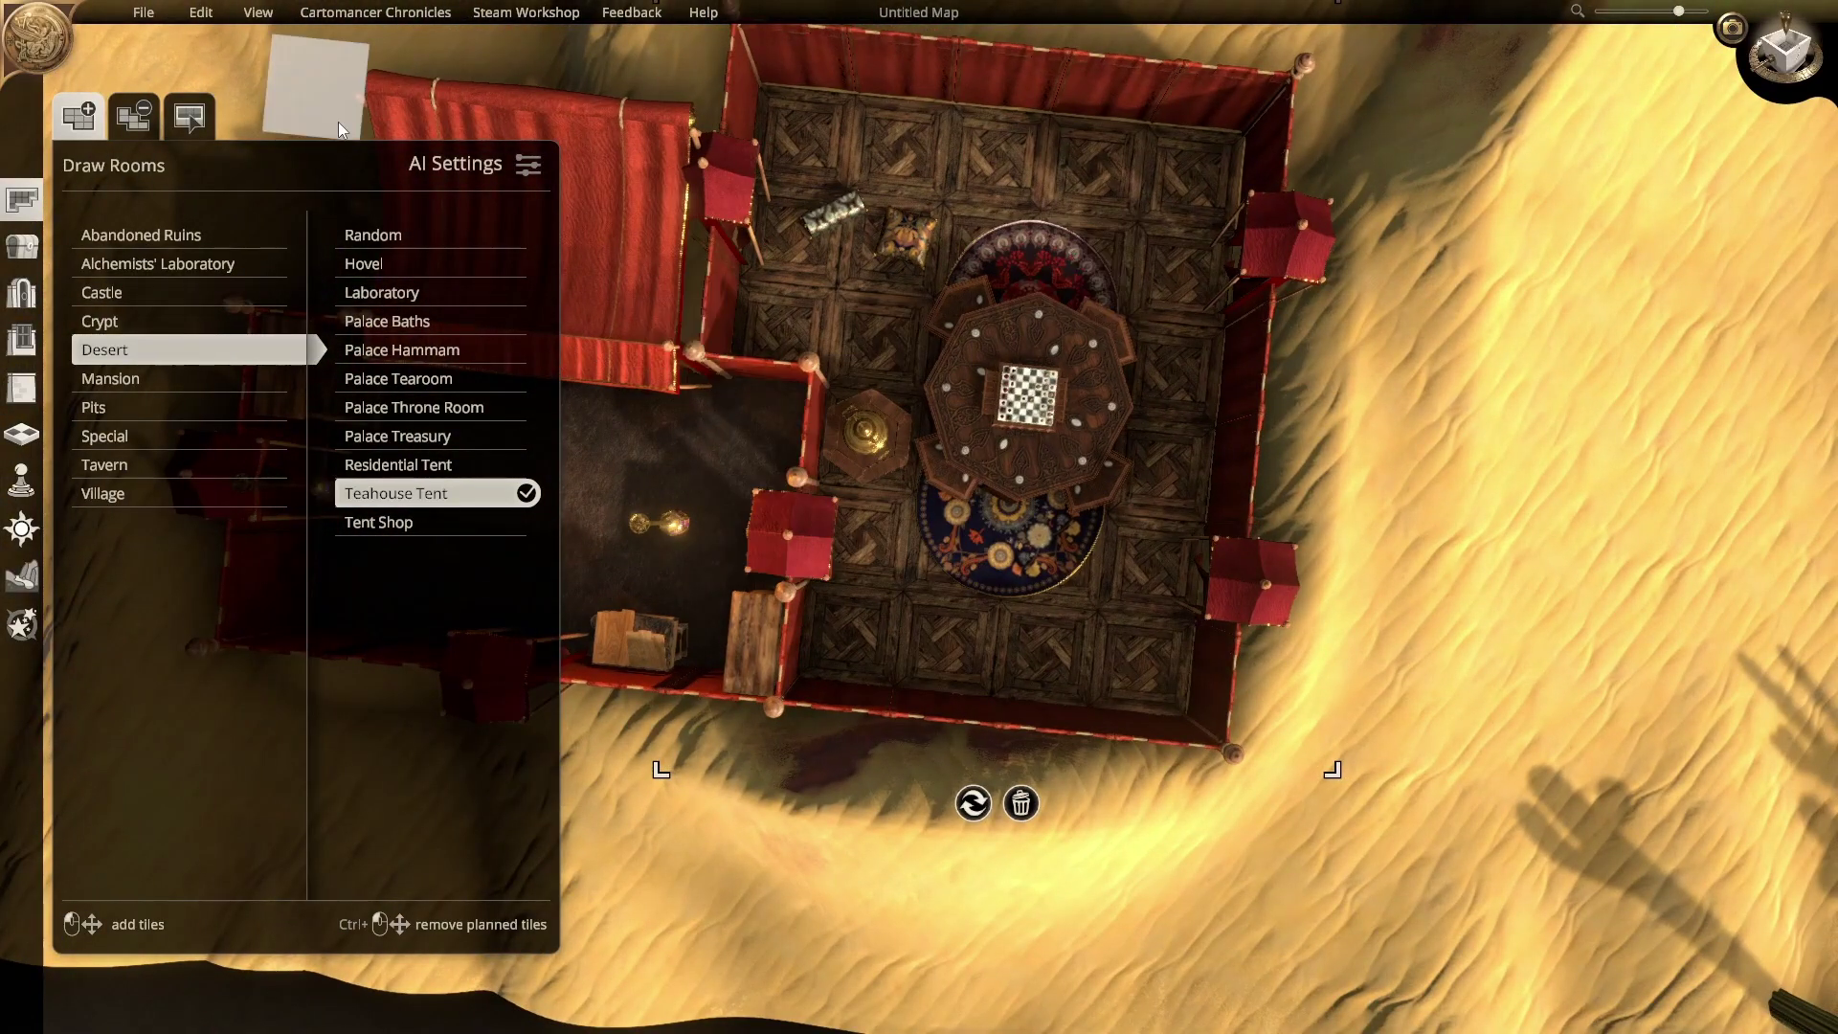
click(38, 208)
right_drag(650, 615, 525, 532)
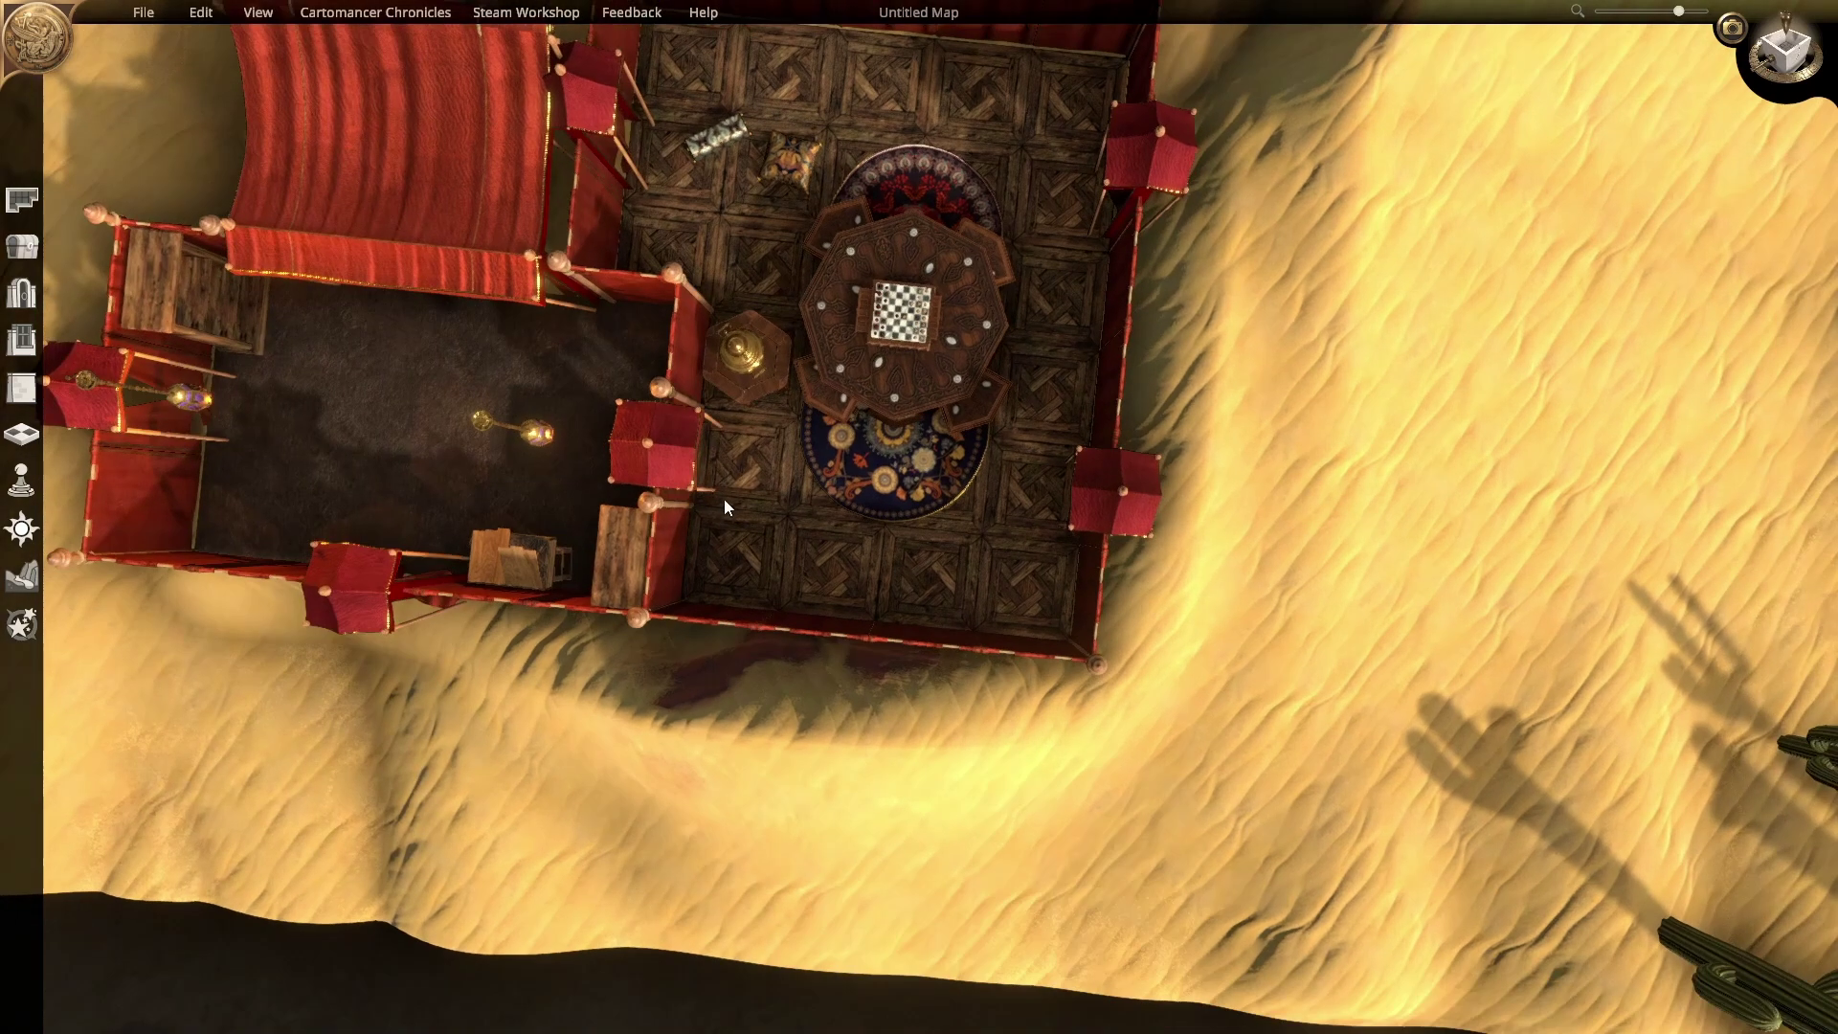
click(38, 191)
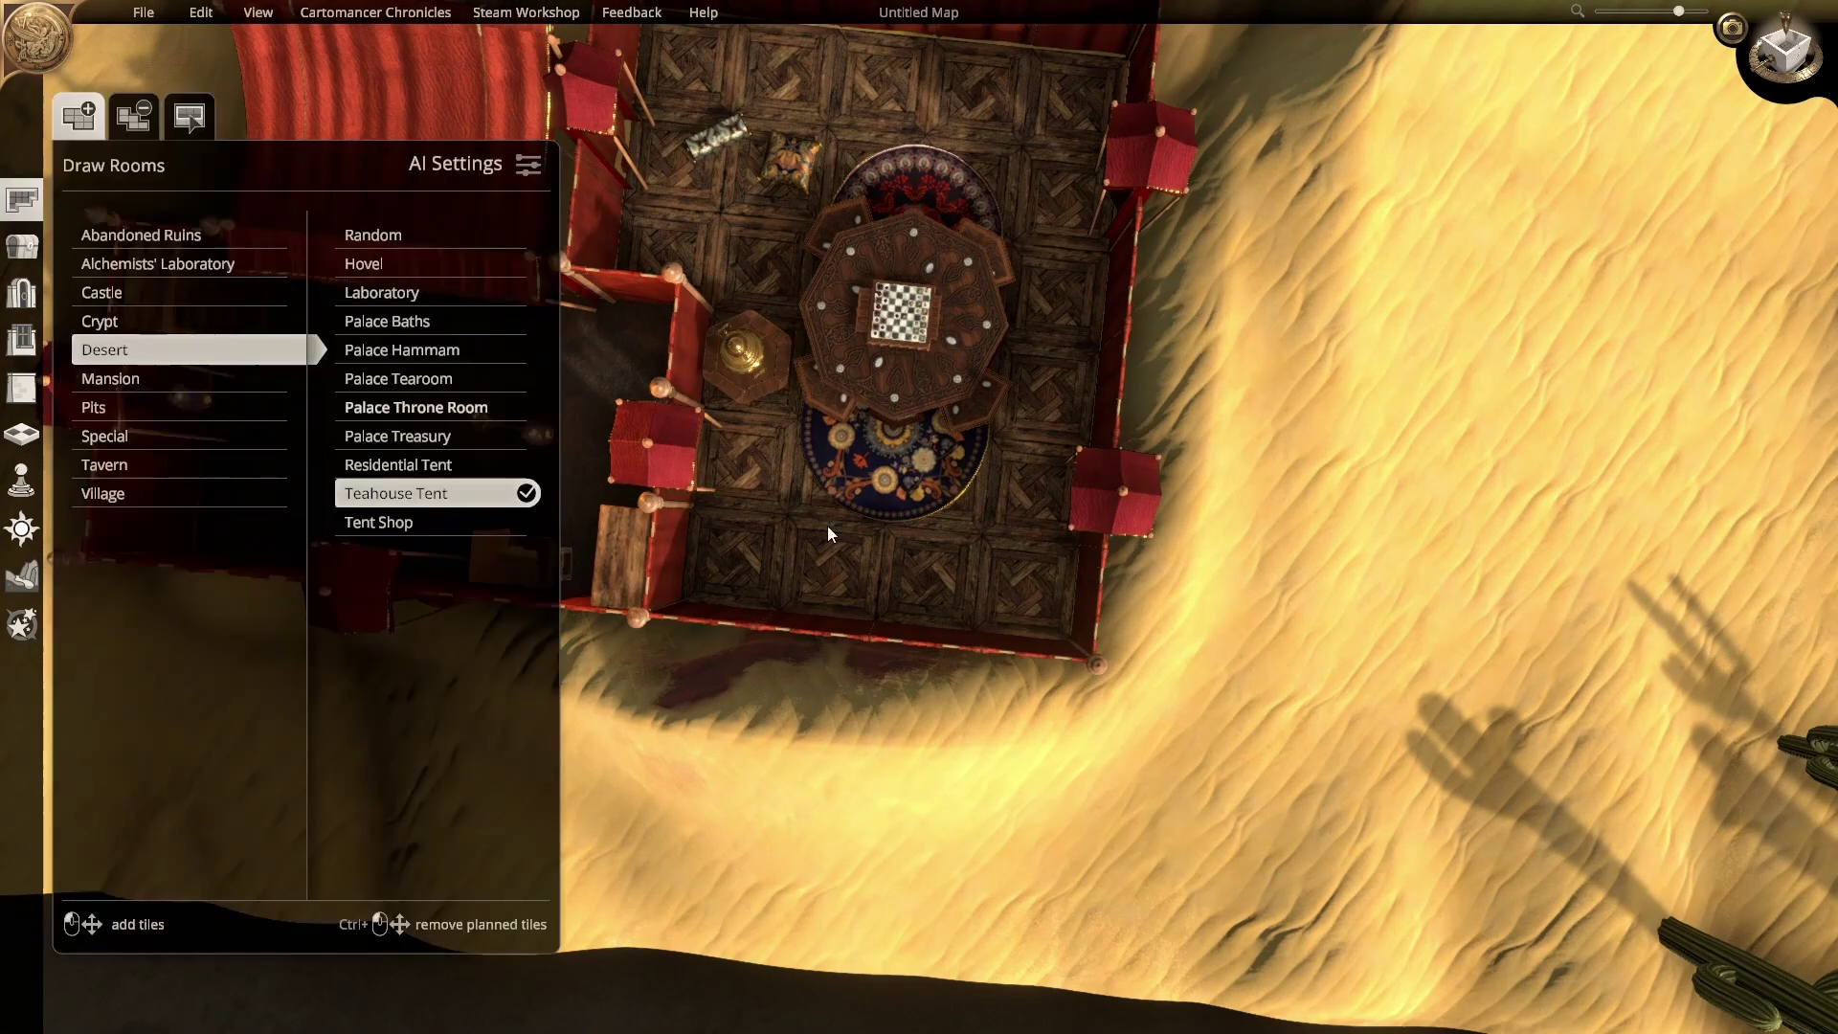
click(38, 196)
click(887, 503)
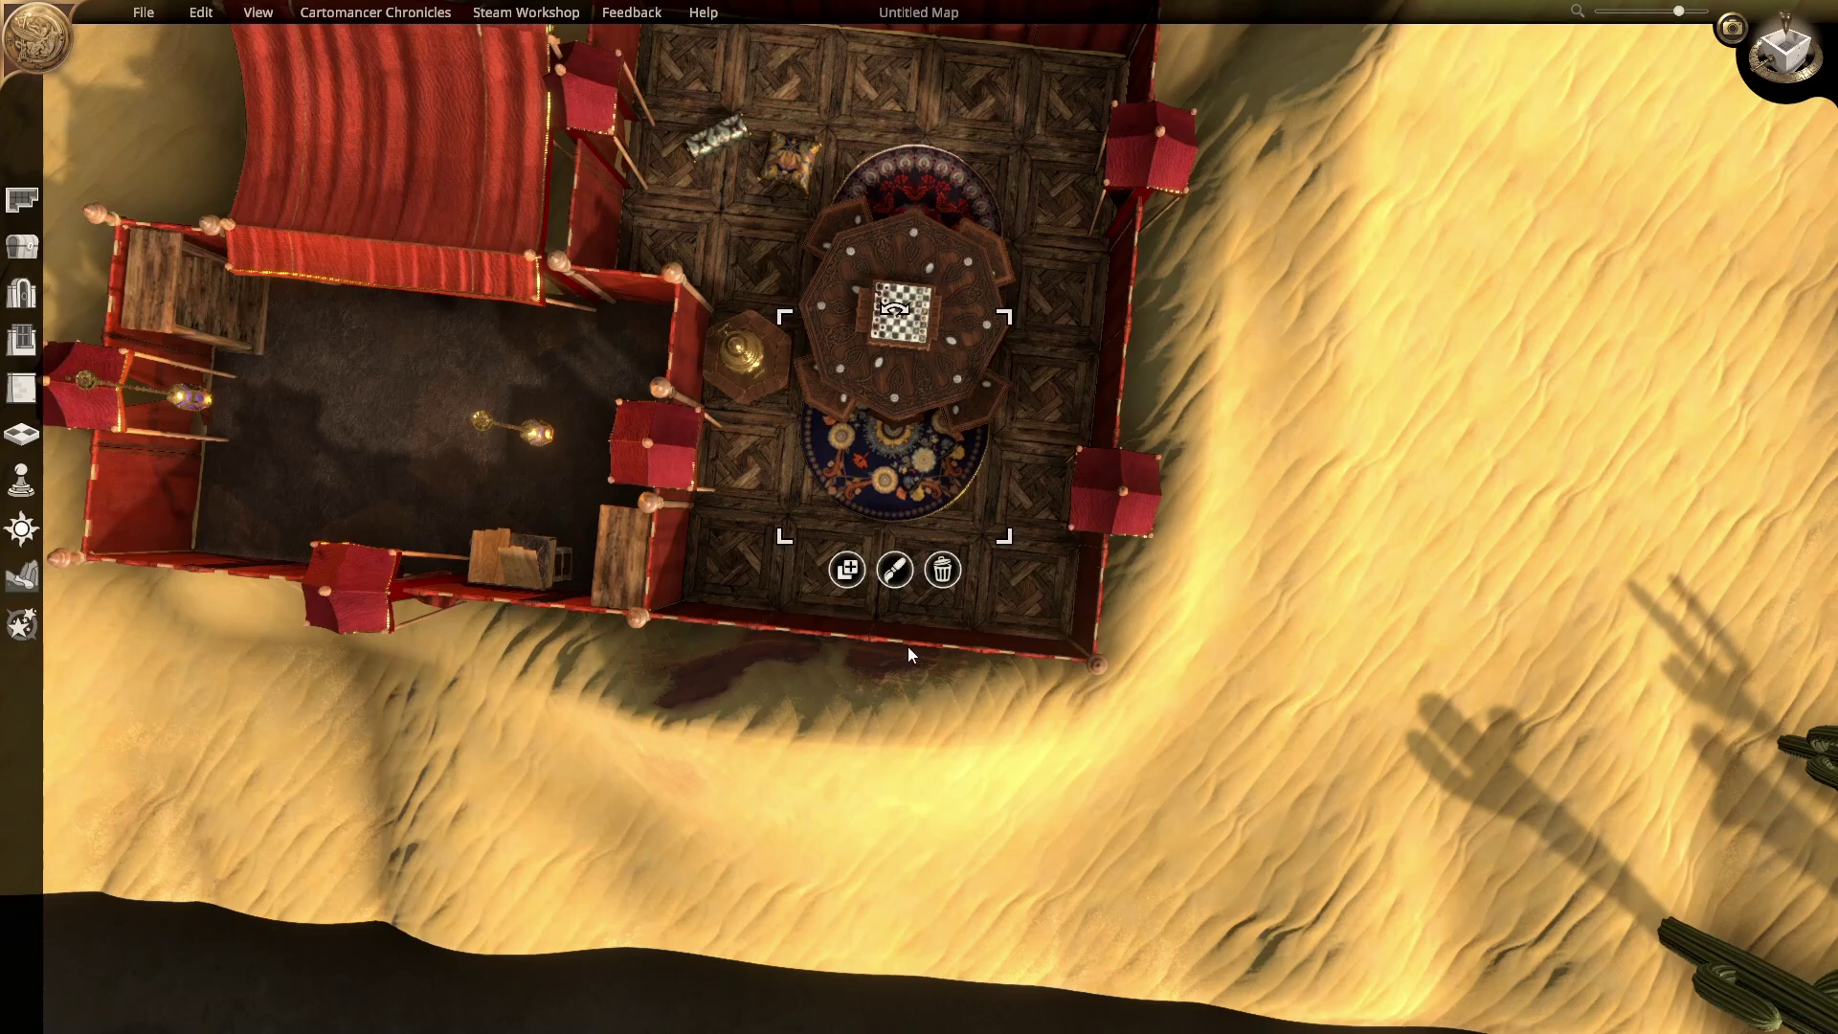
click(930, 630)
Step: Select the teahouse tent in Edit Room mode and regenerate its floor and furnishings three times
click(21, 198)
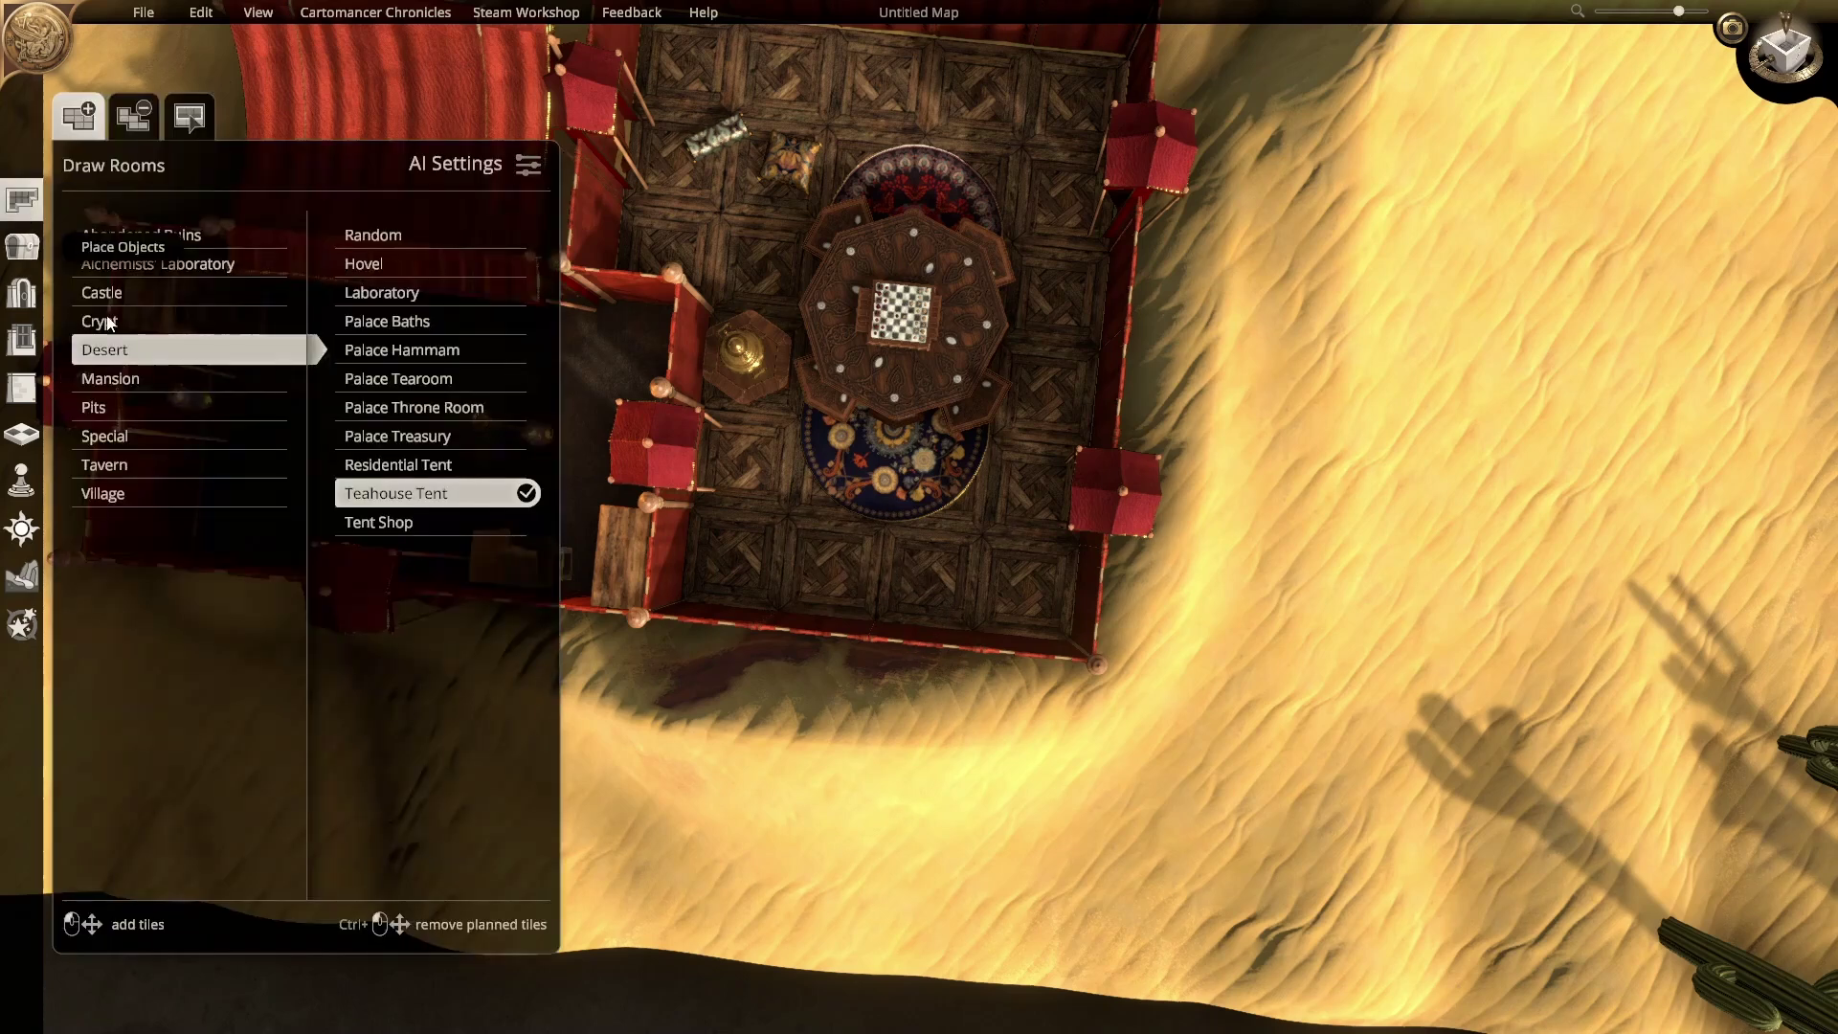
click(188, 119)
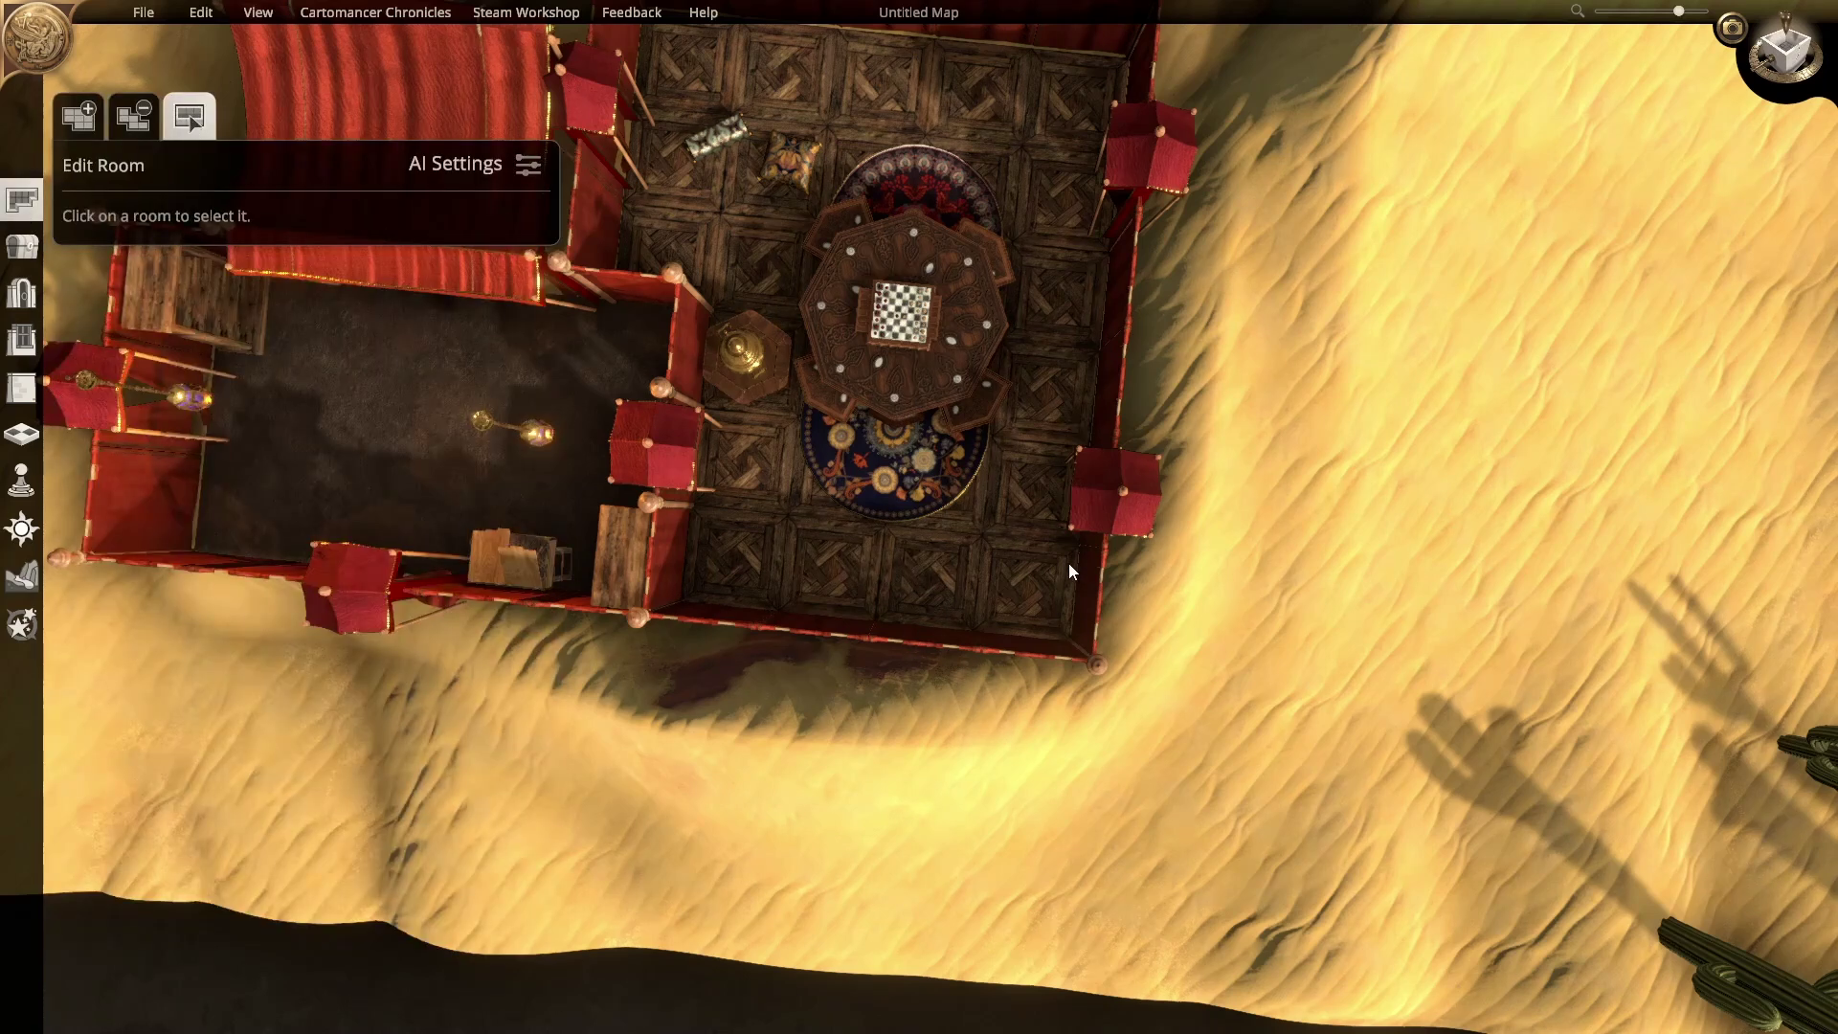
click(965, 537)
scroll(973, 519, up, 1)
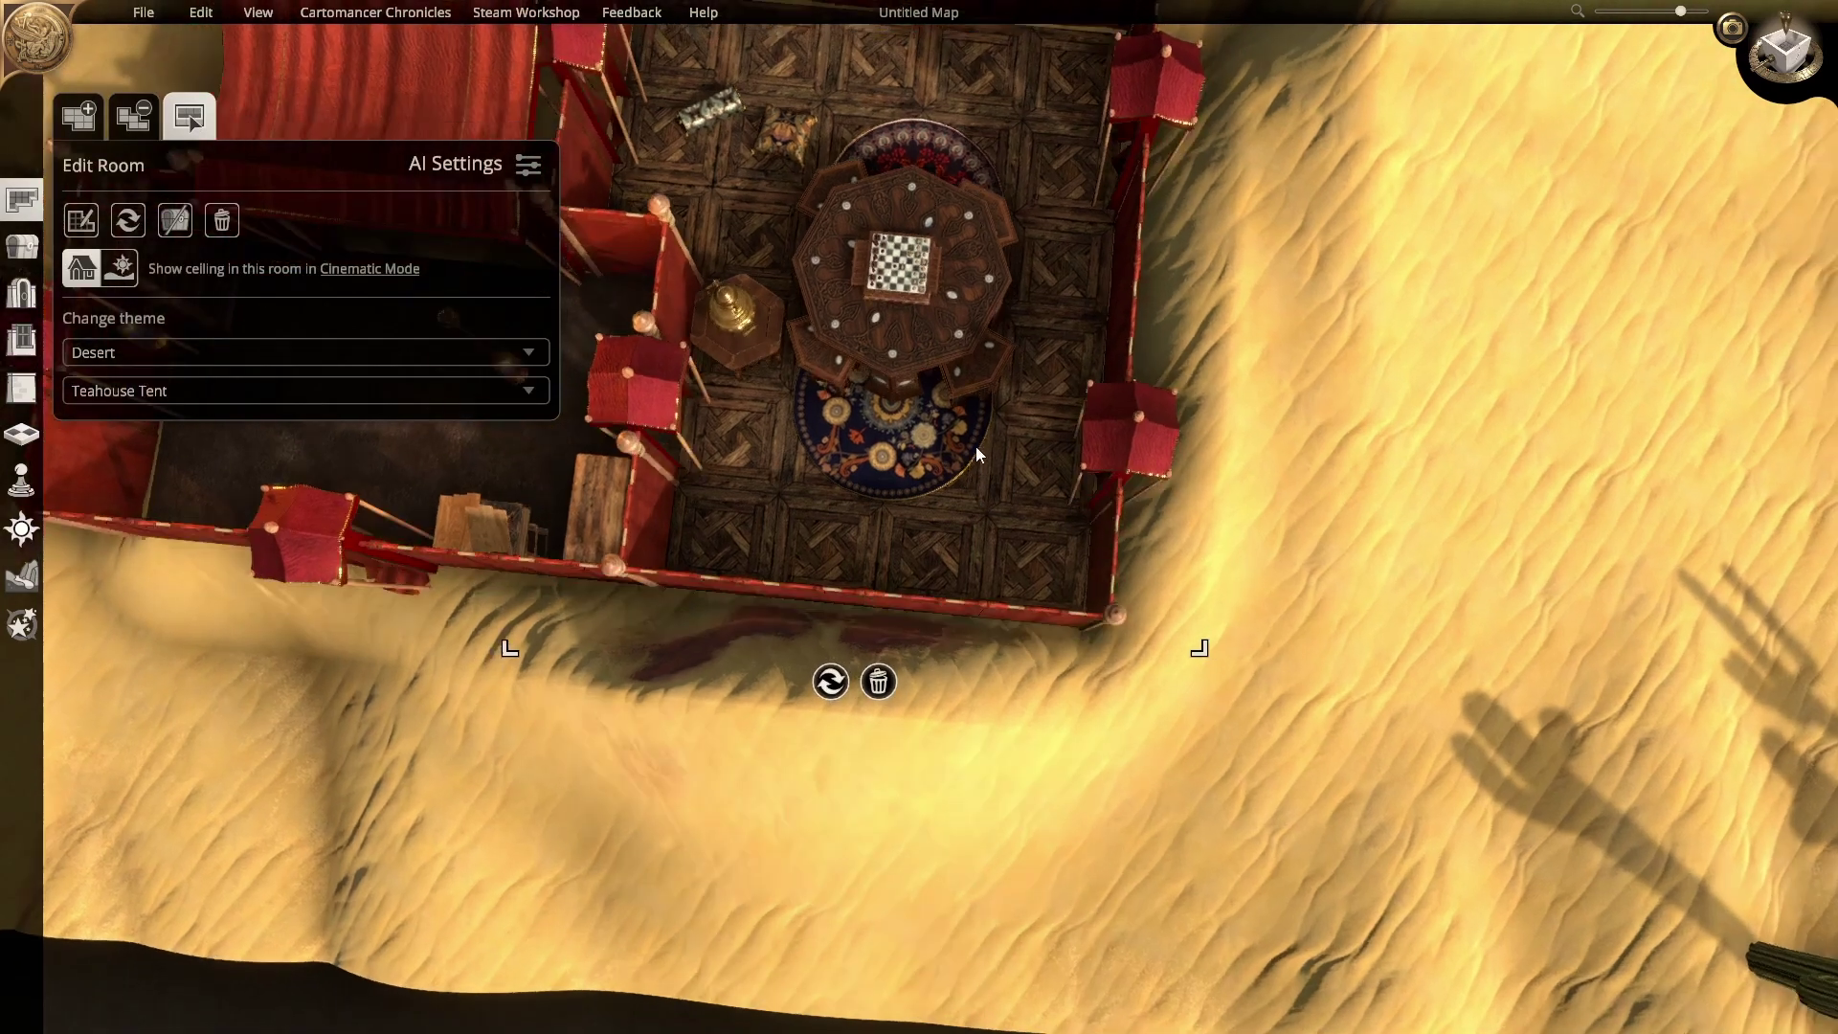
mouse_move(977, 449)
middle_down()
mouse_move(980, 502)
mouse_move(976, 462)
middle_up()
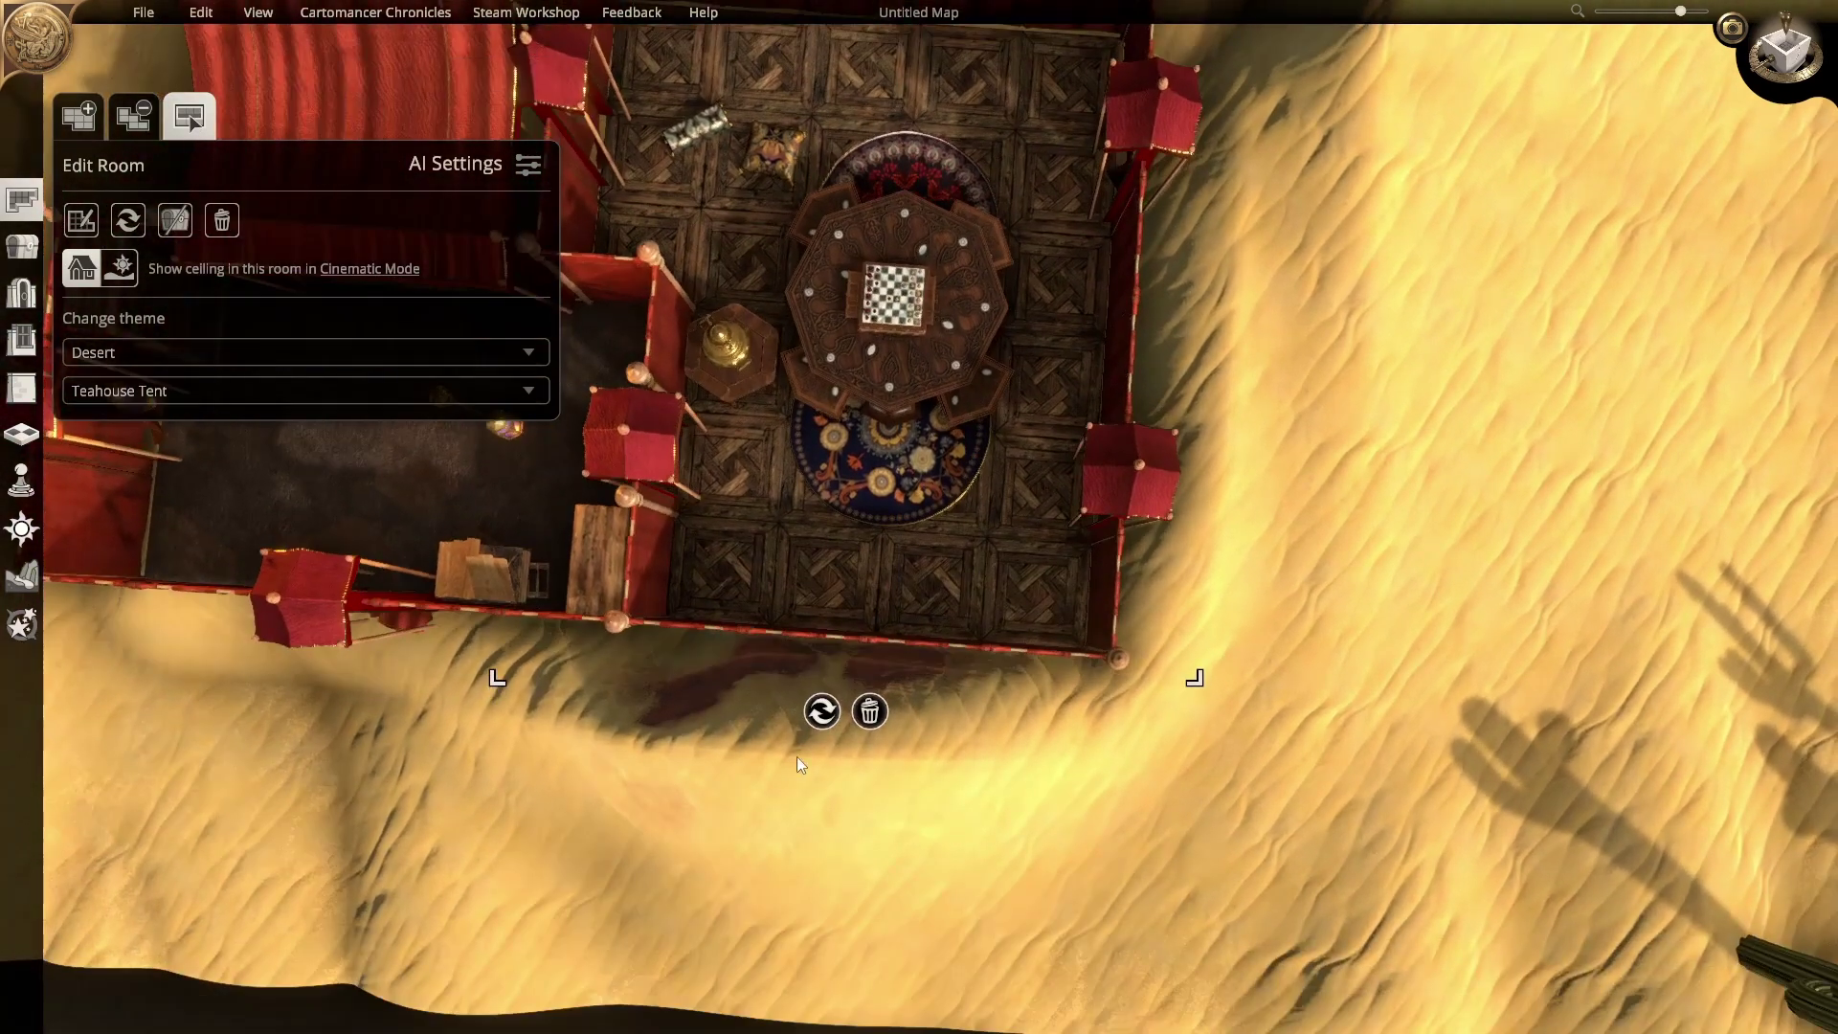
click(829, 715)
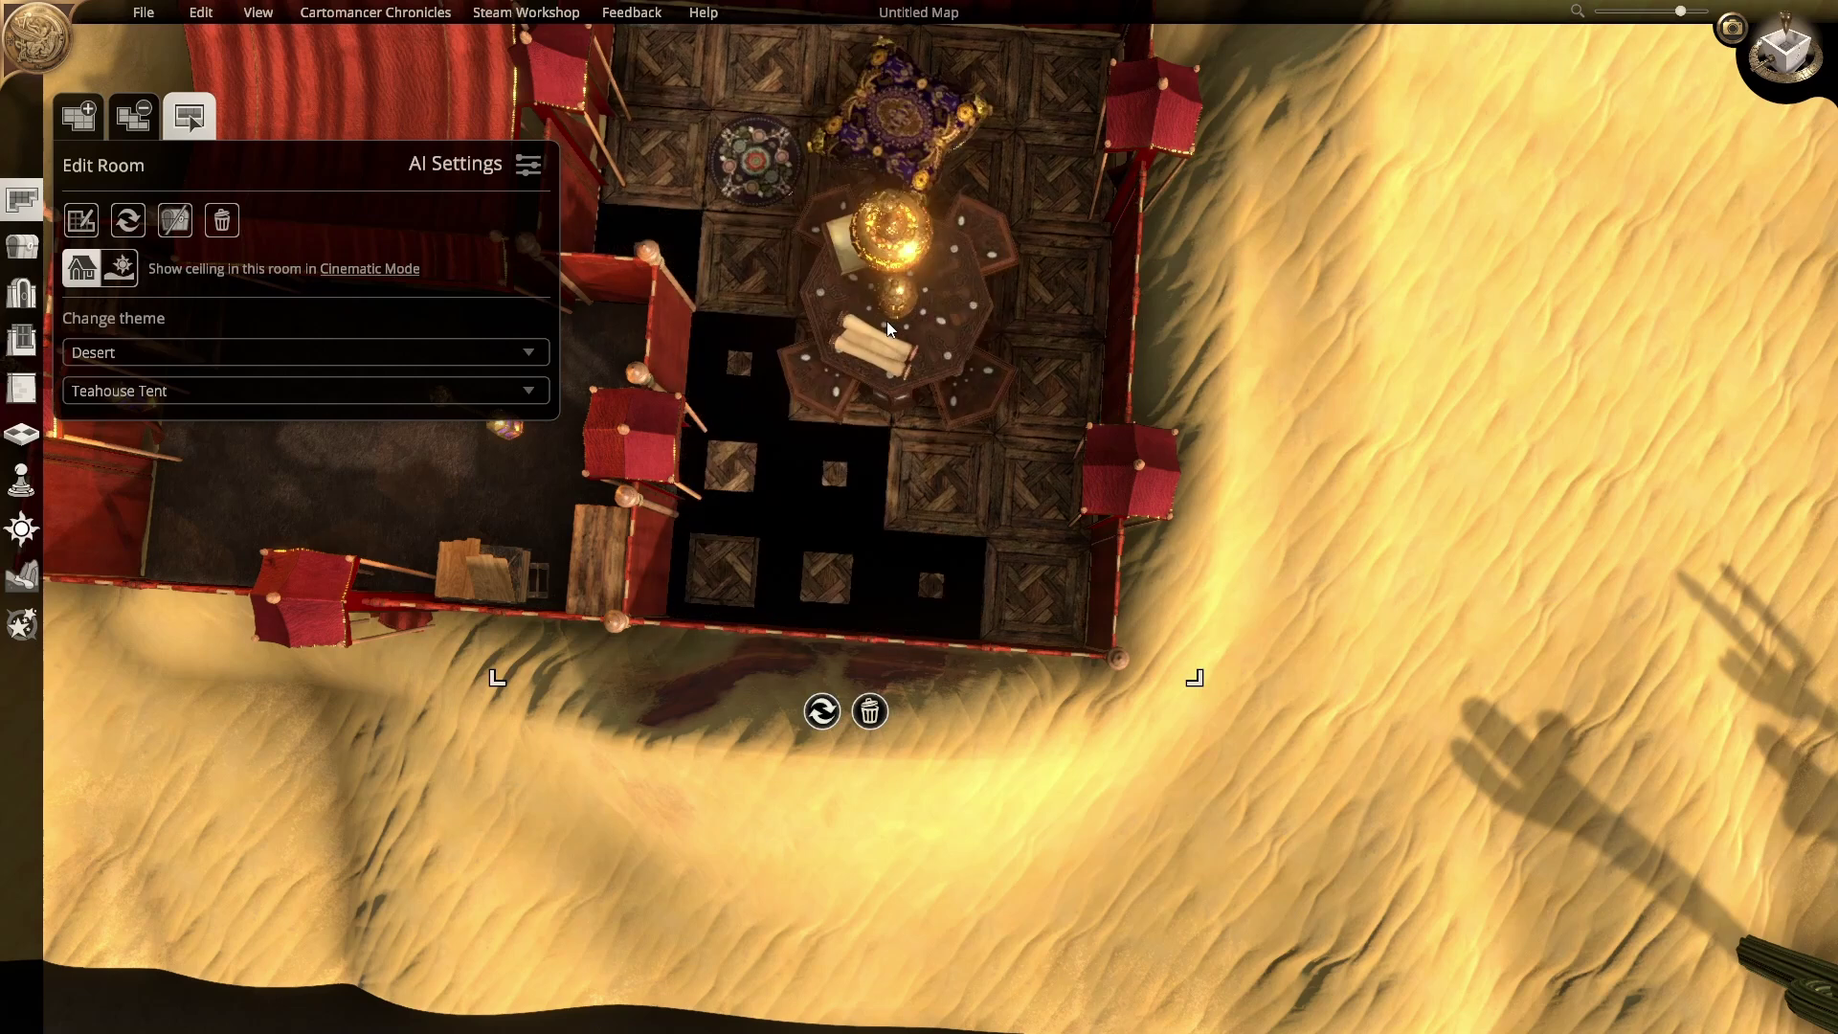
click(821, 710)
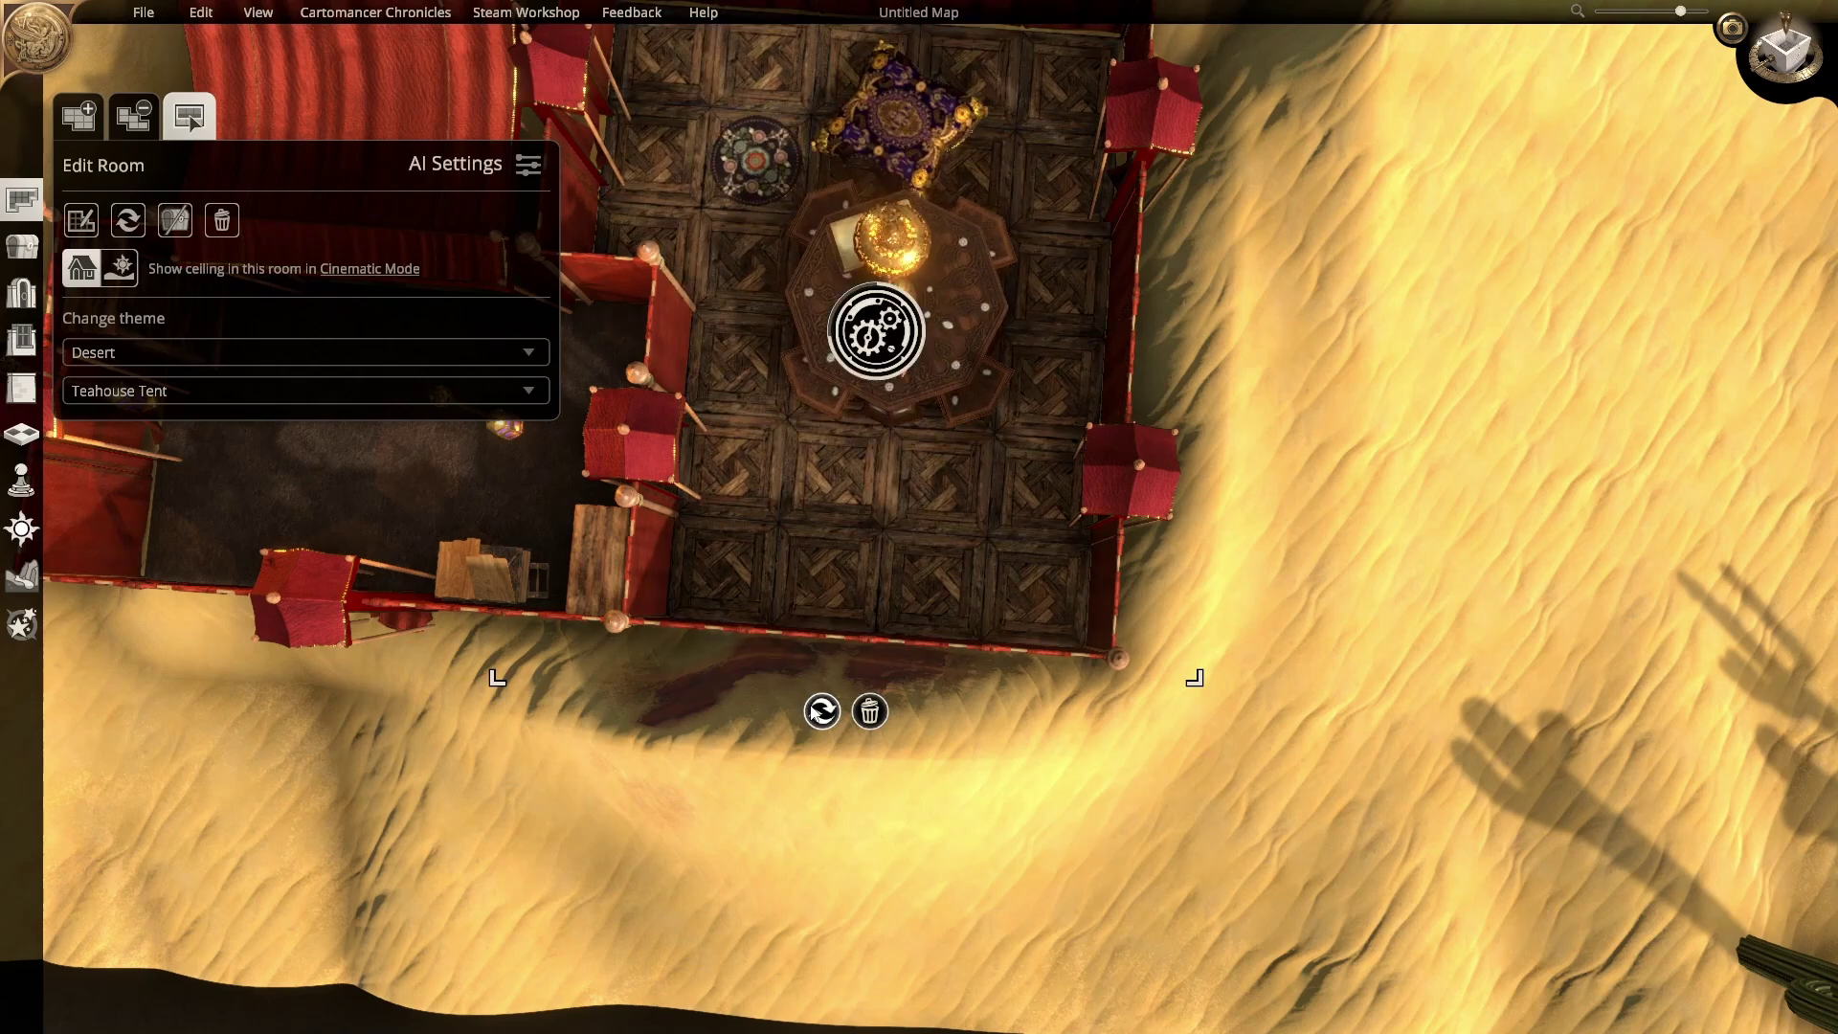
click(814, 712)
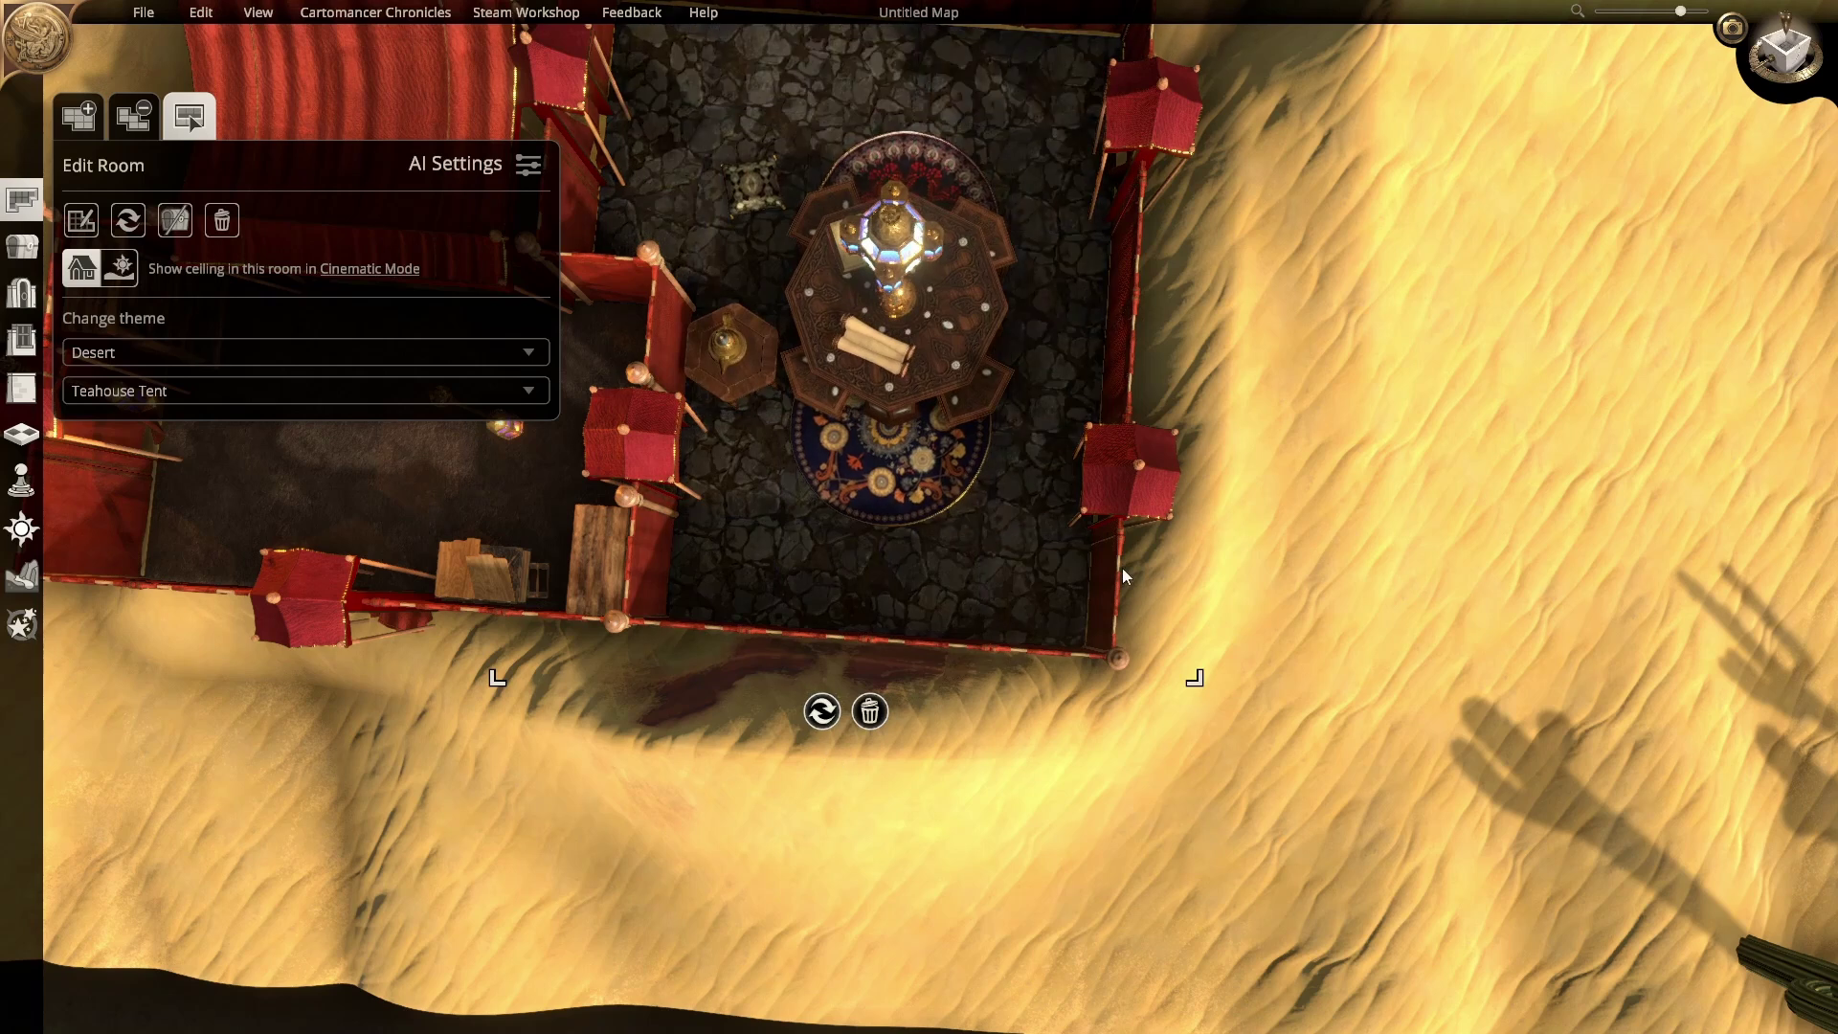
Step: Review the available room themes and change the selected teahouse tent to the Desert Palace Treasury theme
click(215, 352)
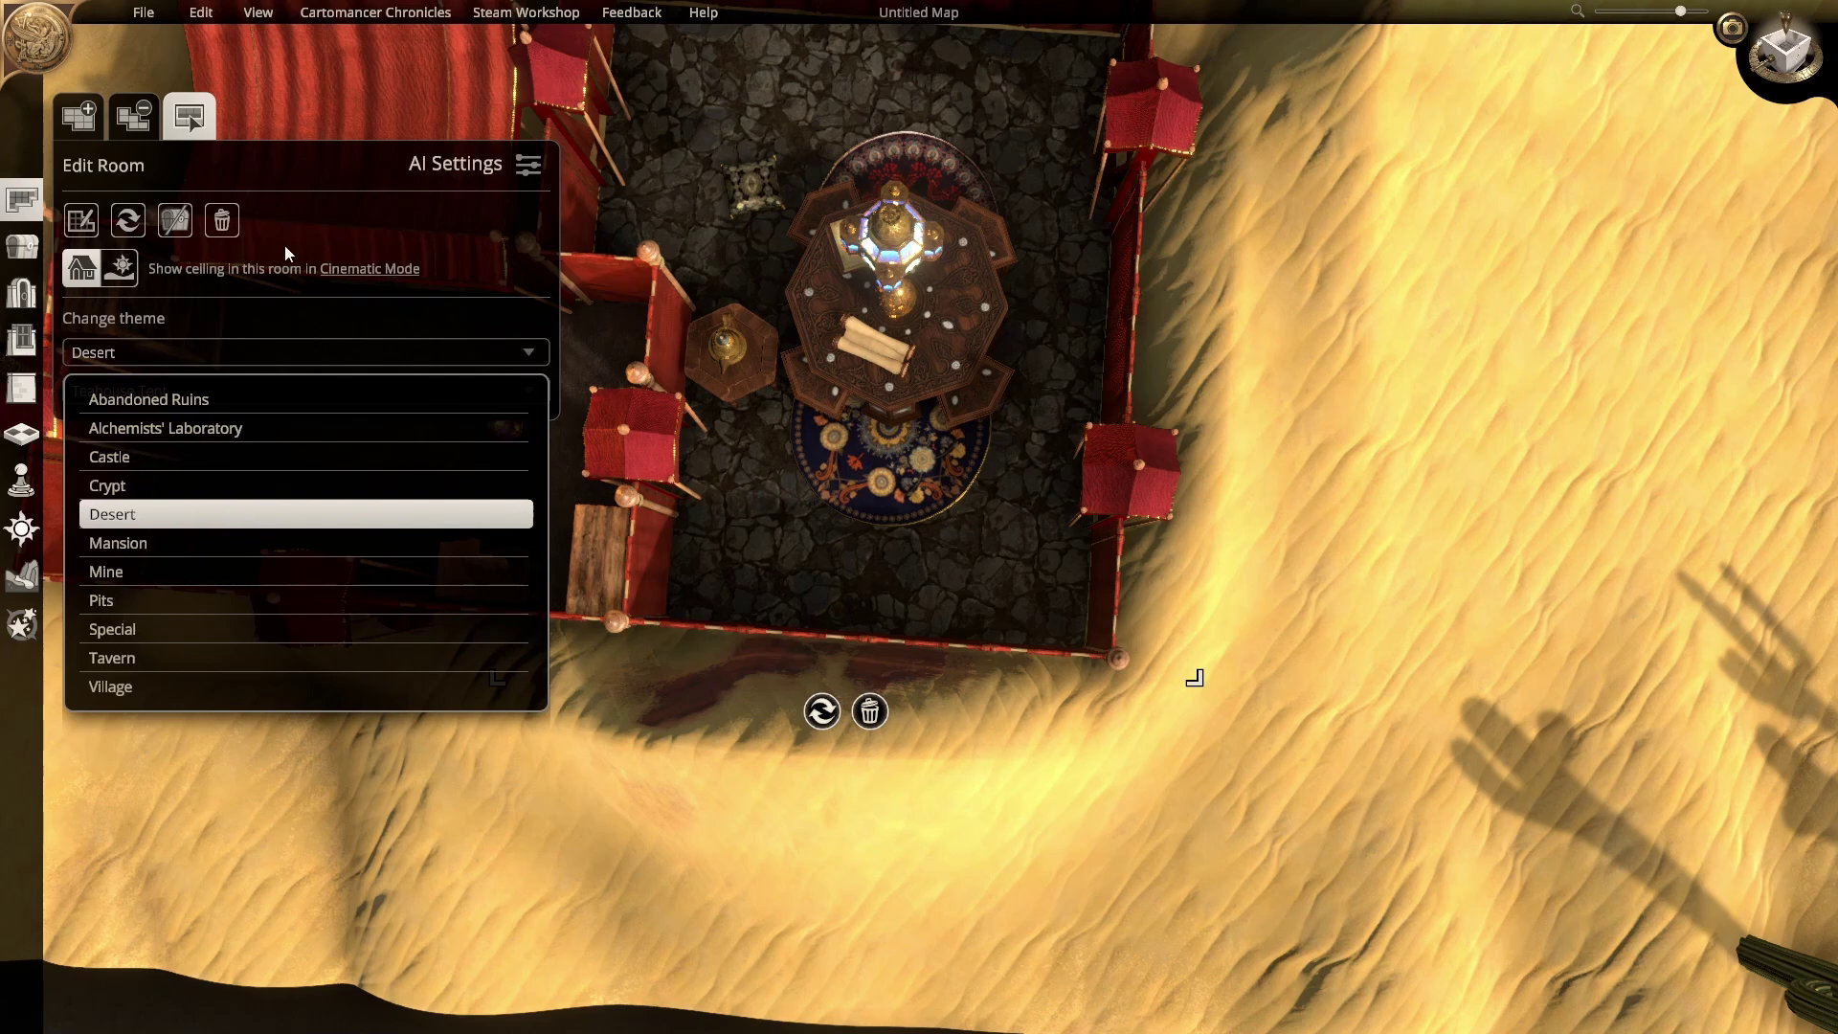
click(337, 255)
click(185, 393)
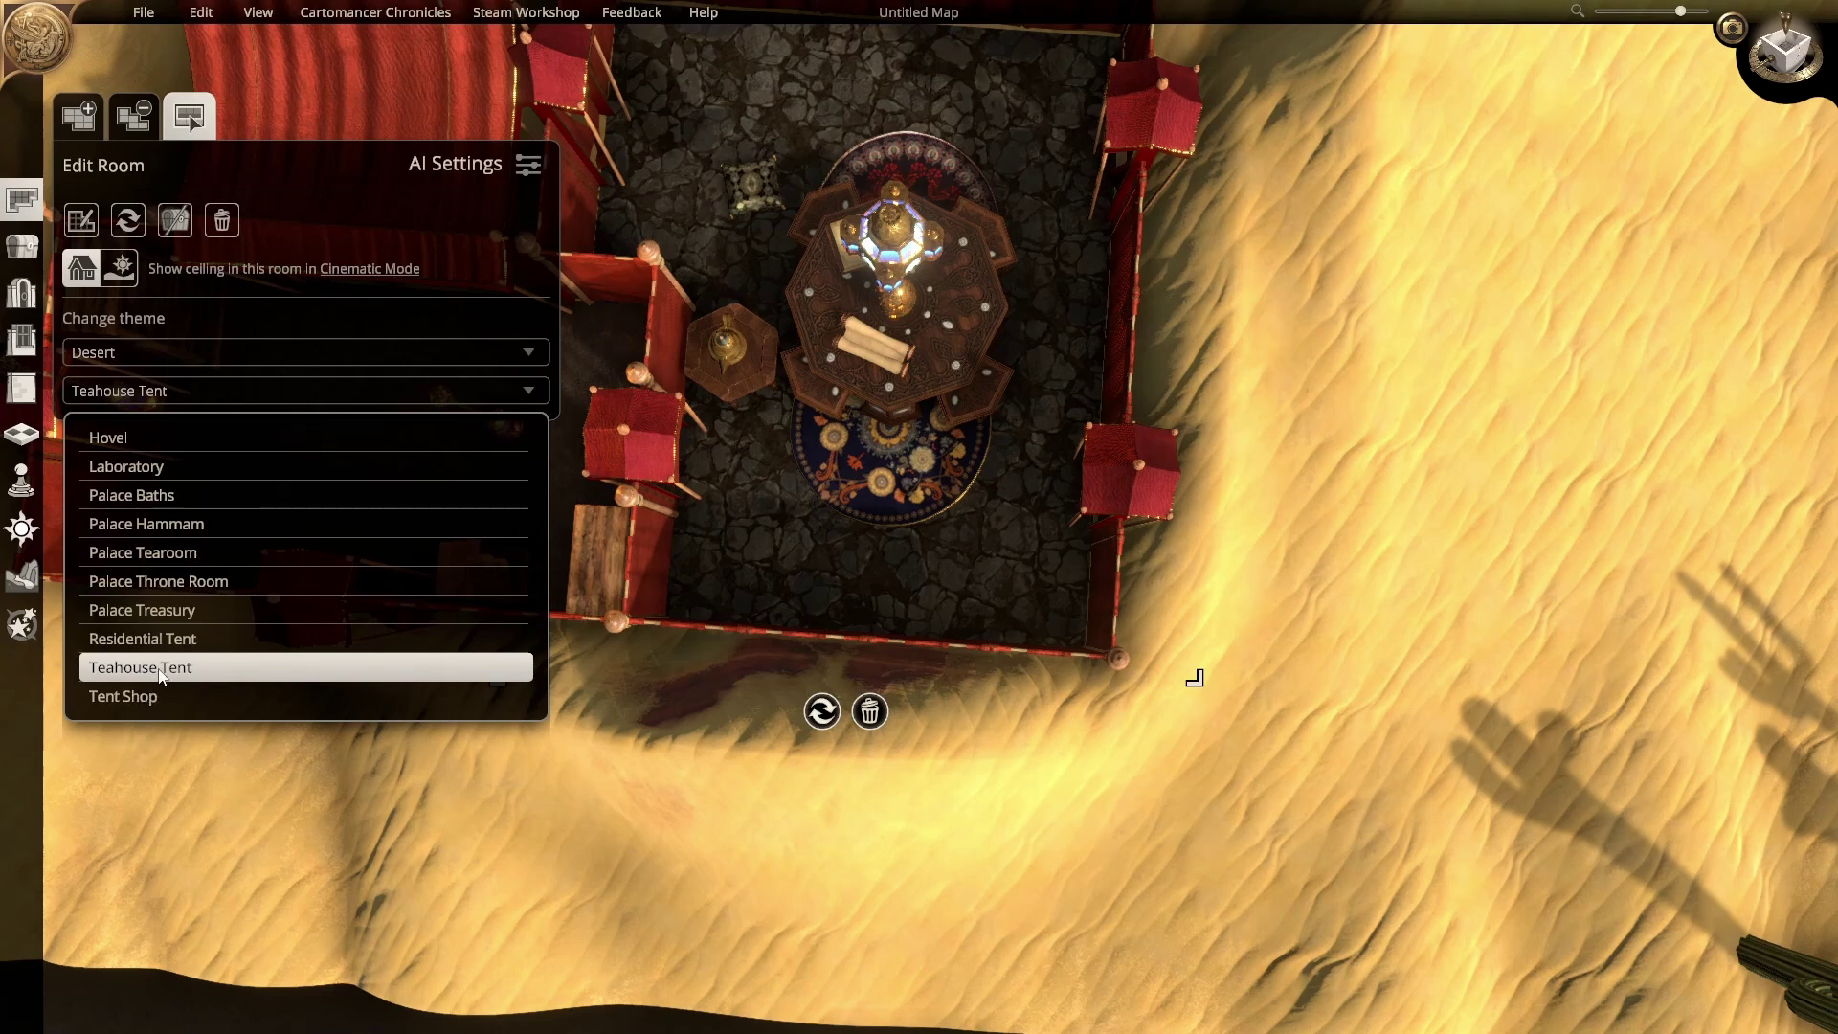
click(164, 621)
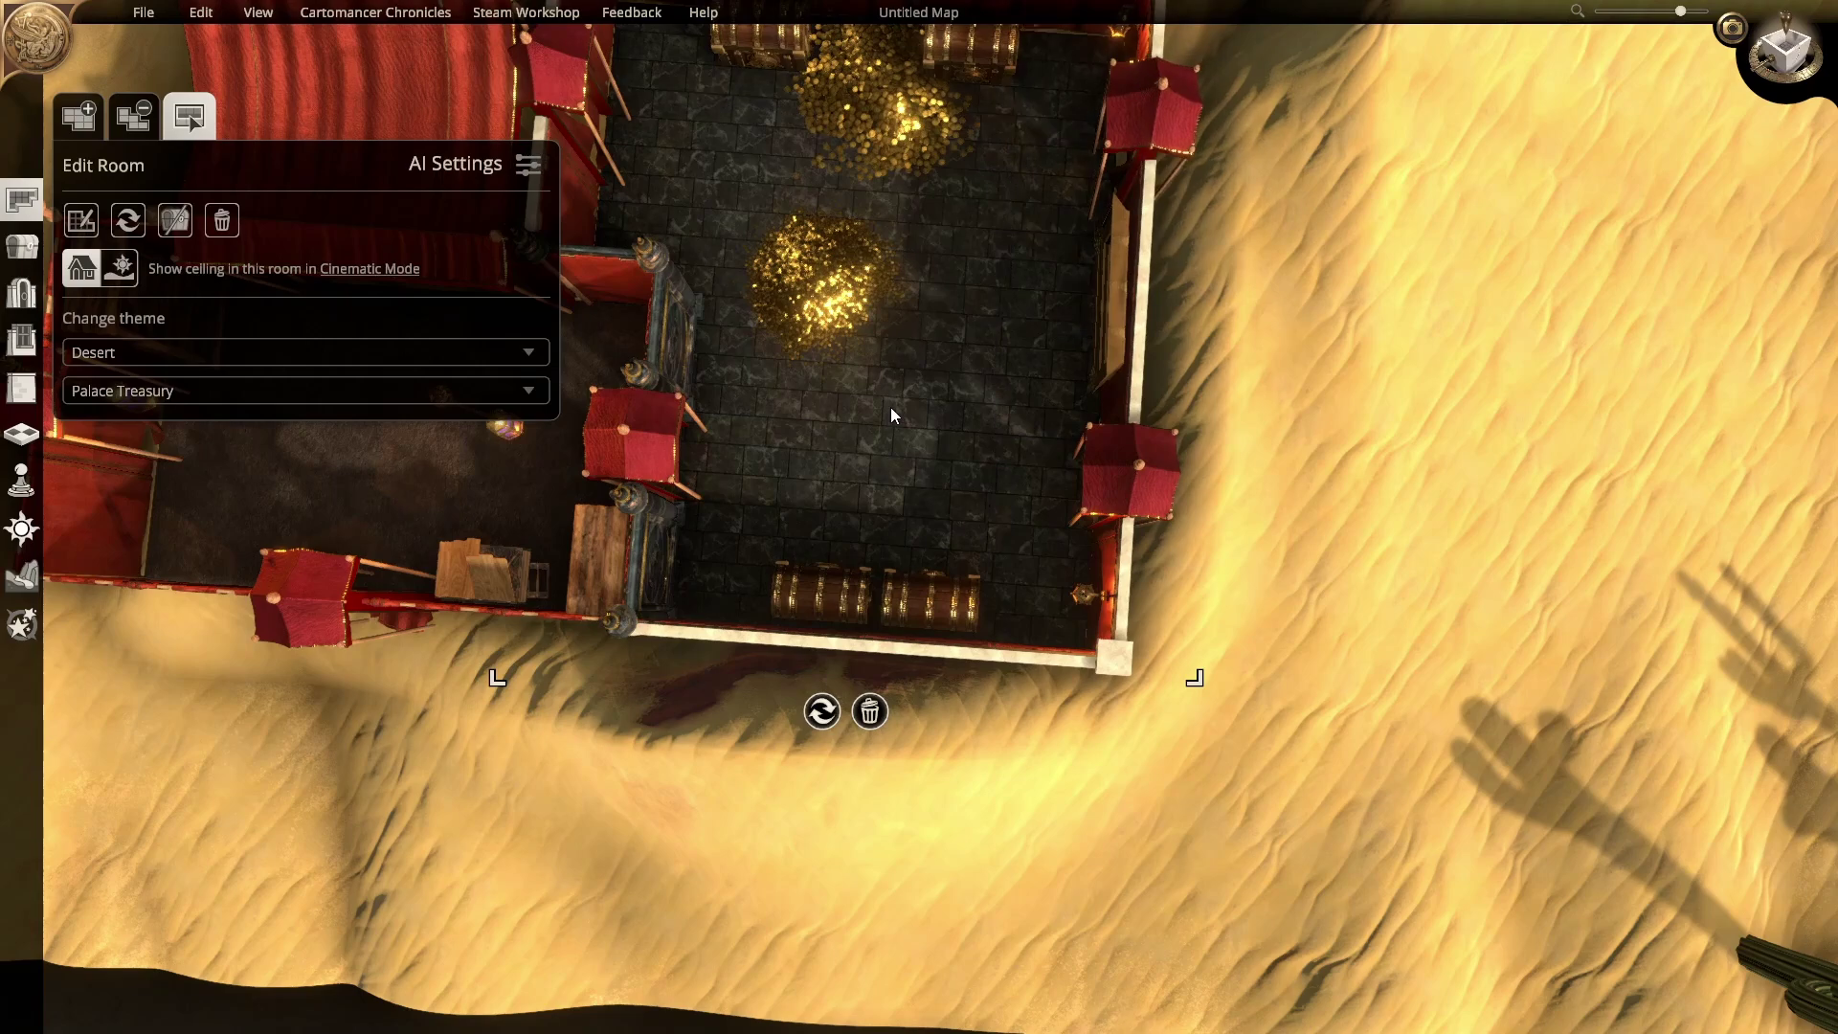
Step: Examine the treasury room's gold piles, chests and outer stone walls from several angles and distances
middle_drag(900, 429, 868, 189)
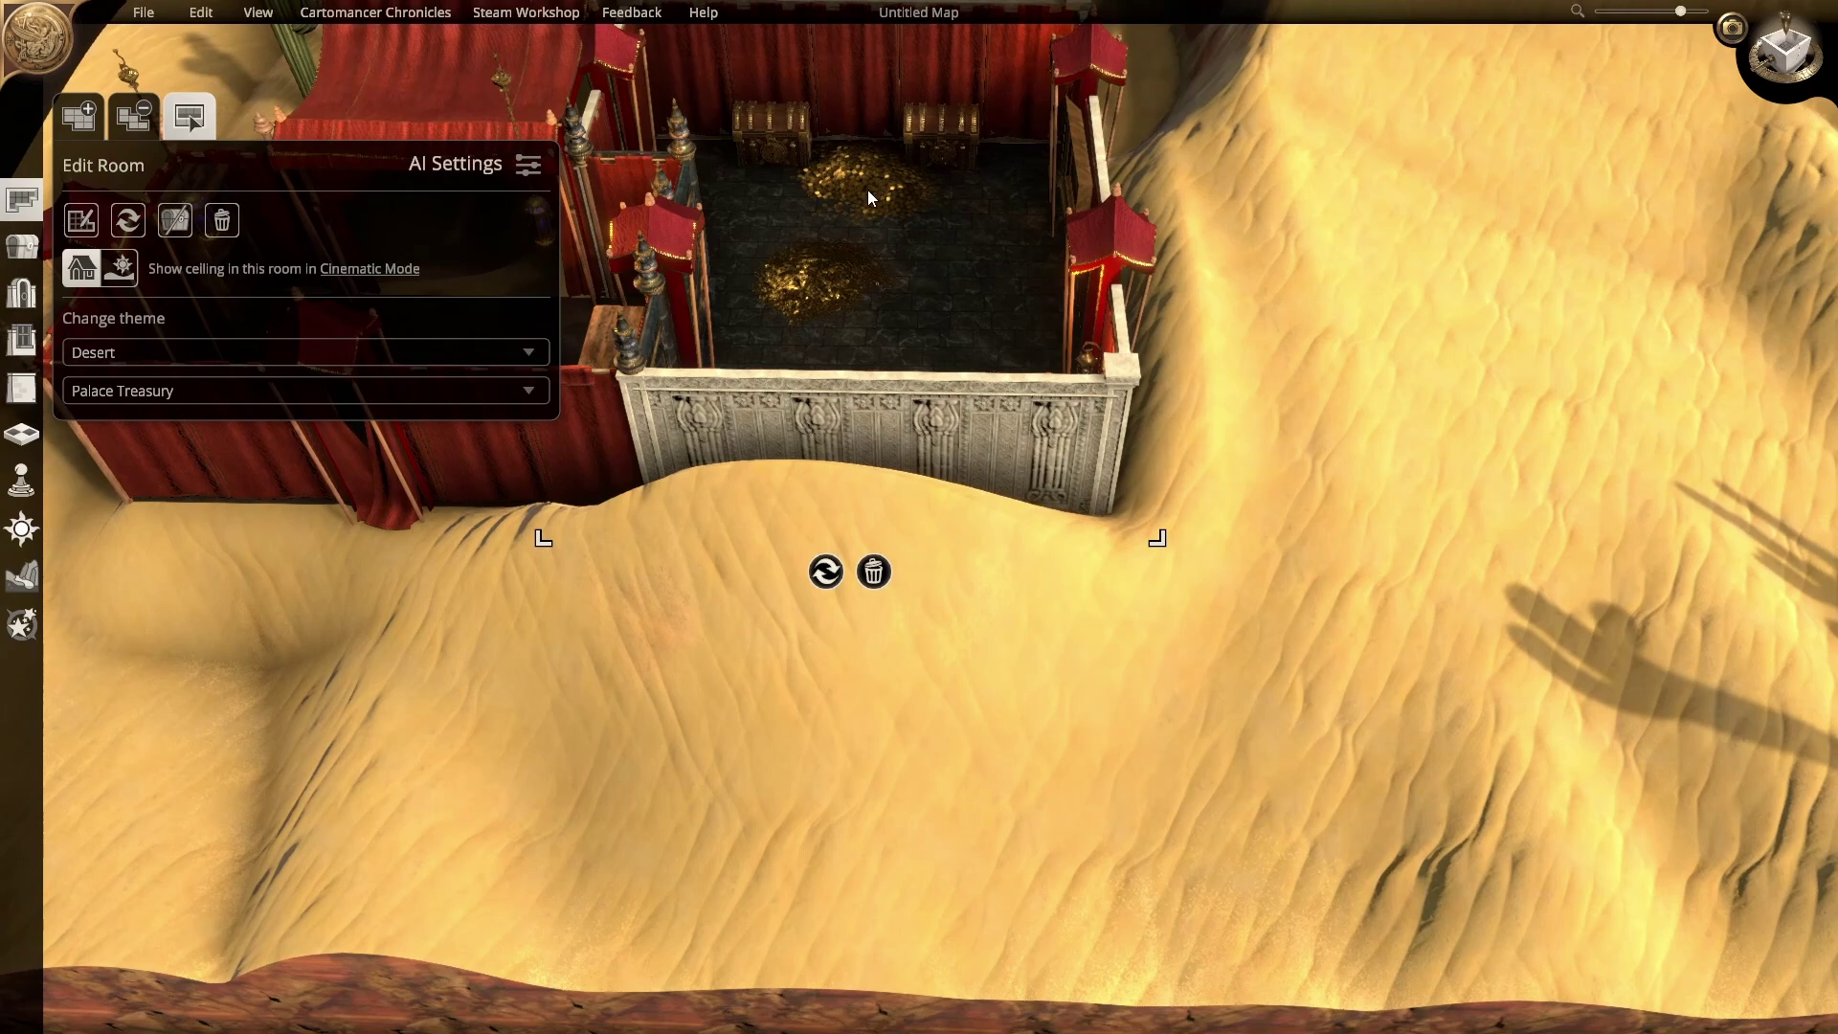
middle_drag(593, 230, 767, 416)
key(s)
key(d)
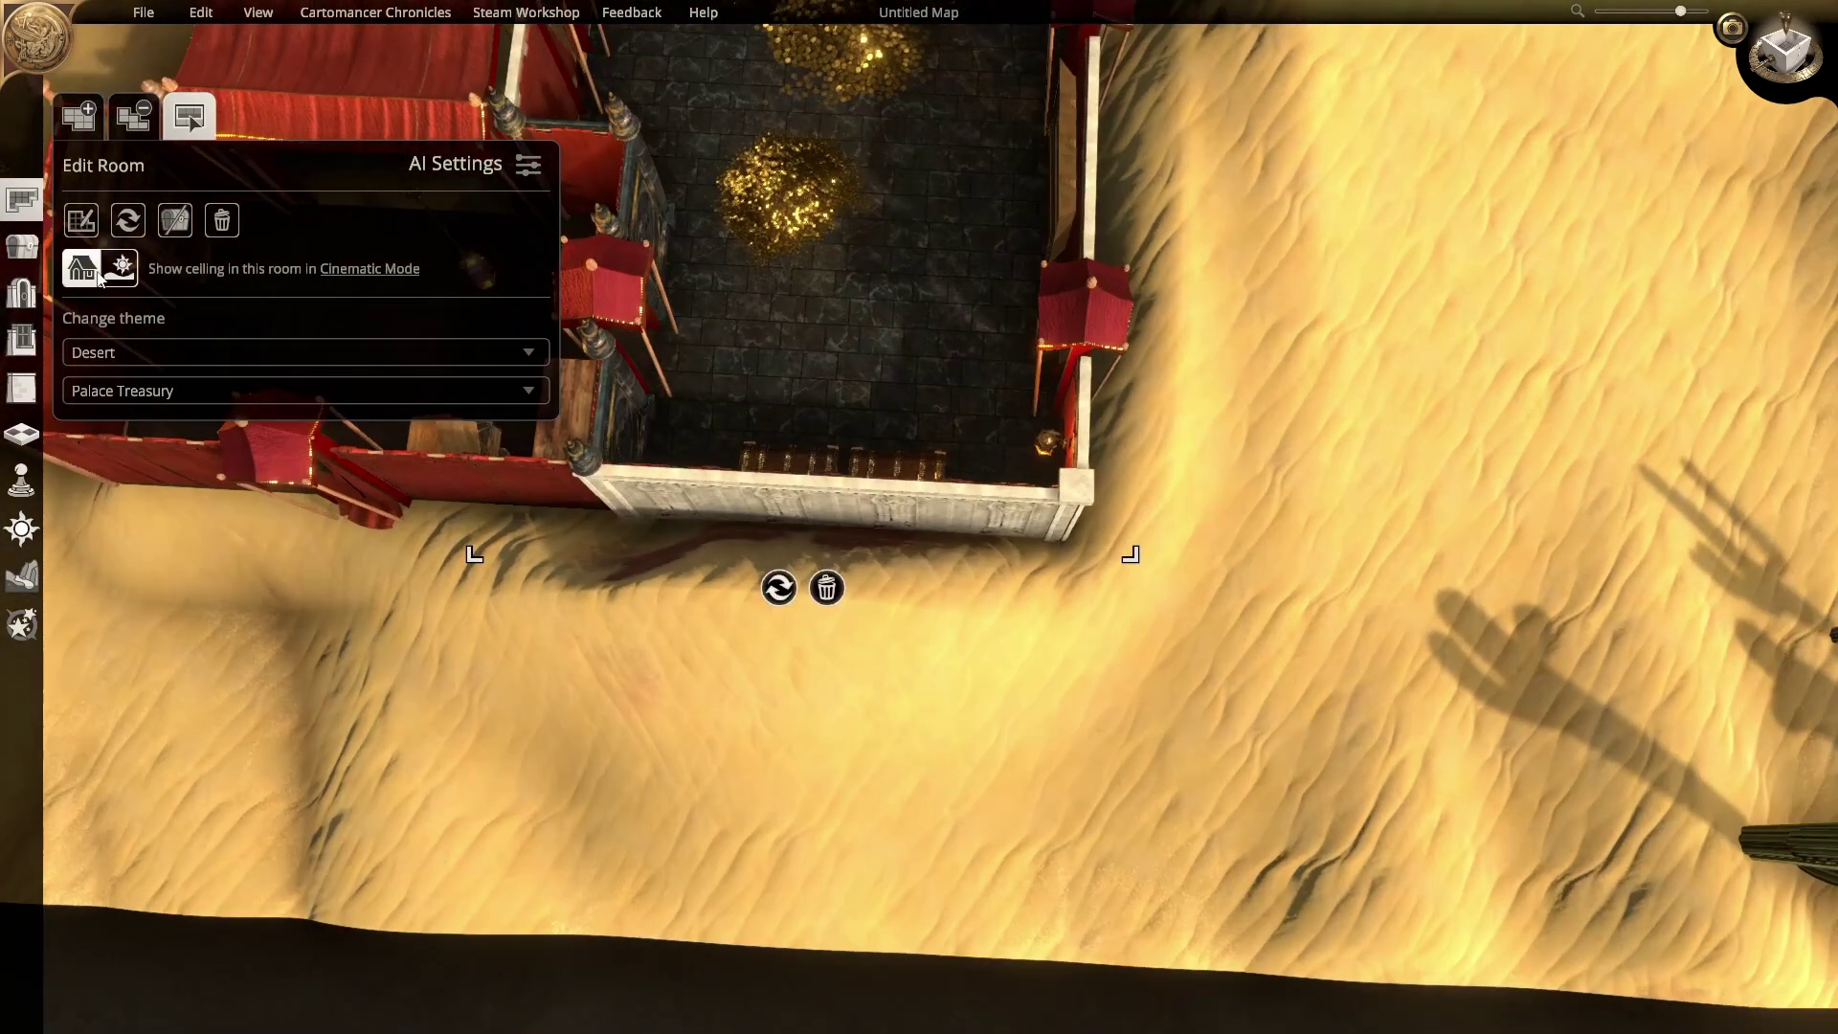
scroll(841, 404, down, 3)
scroll(842, 404, up, 5)
key(a)
key(w)
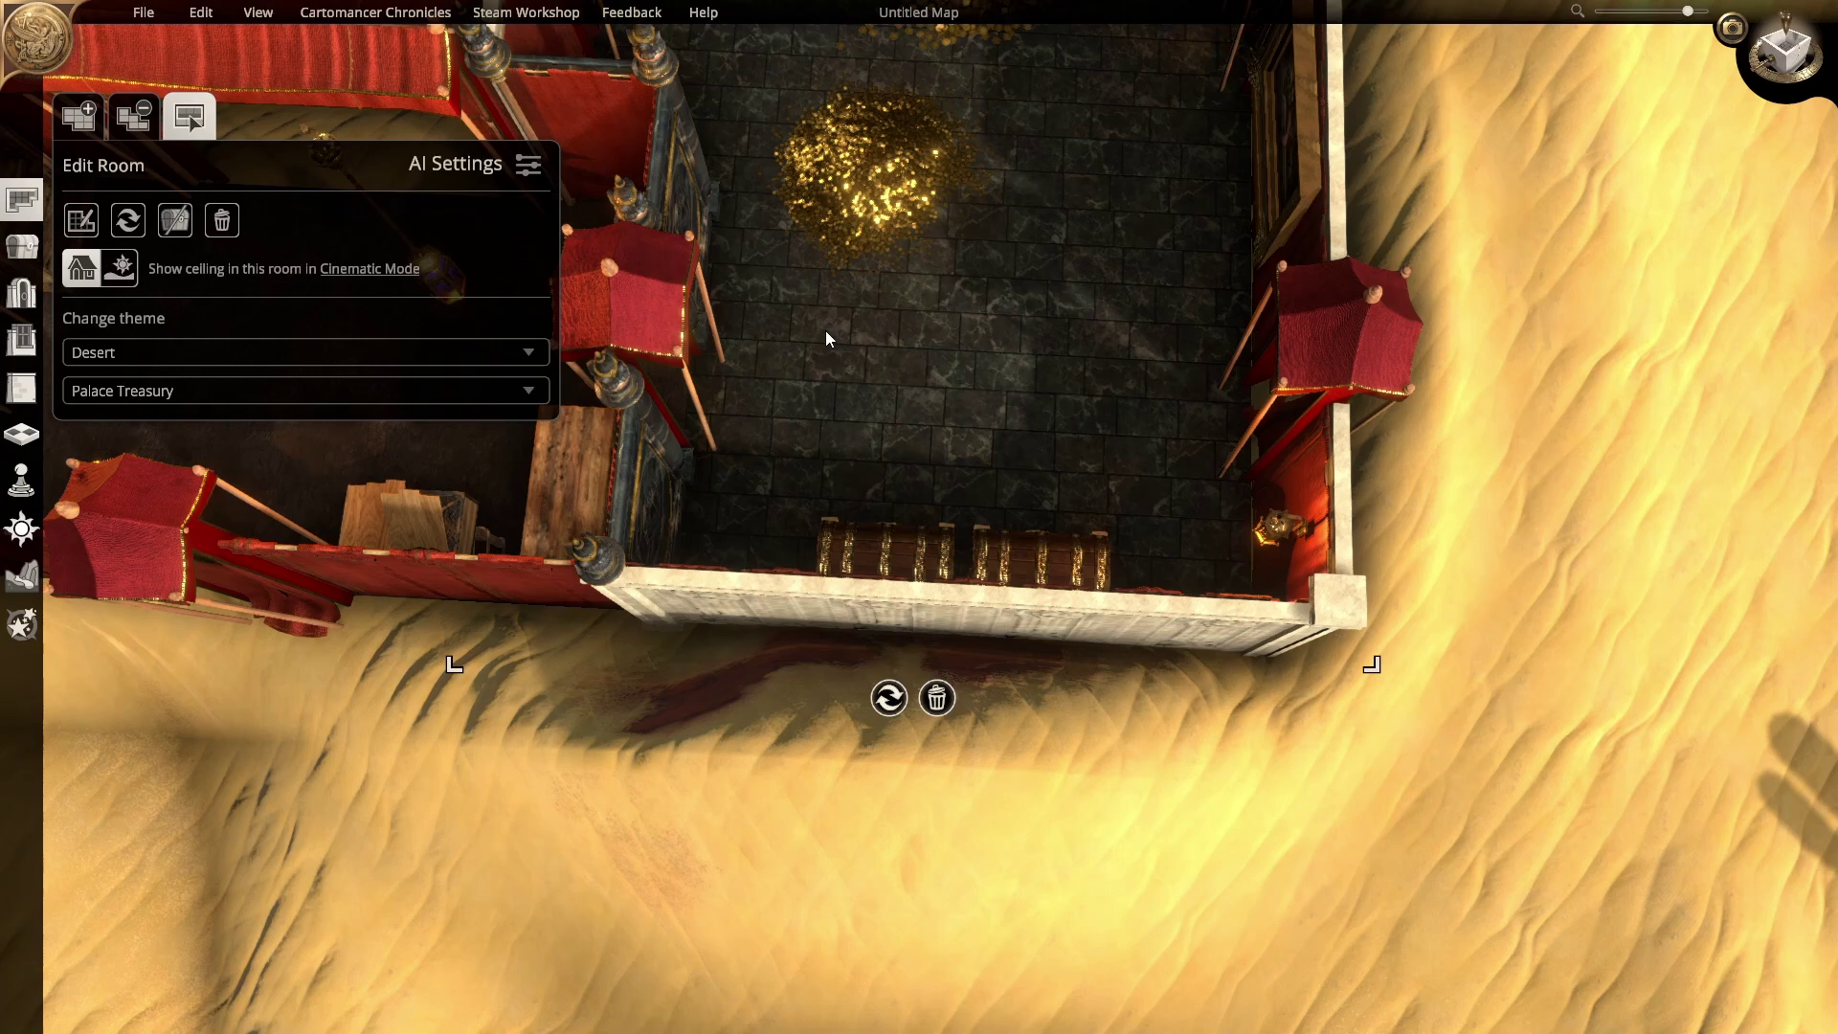
mouse_move(911, 339)
middle_down()
mouse_move(900, 180)
mouse_move(890, 308)
middle_up()
key(a)
key(w)
key(s)
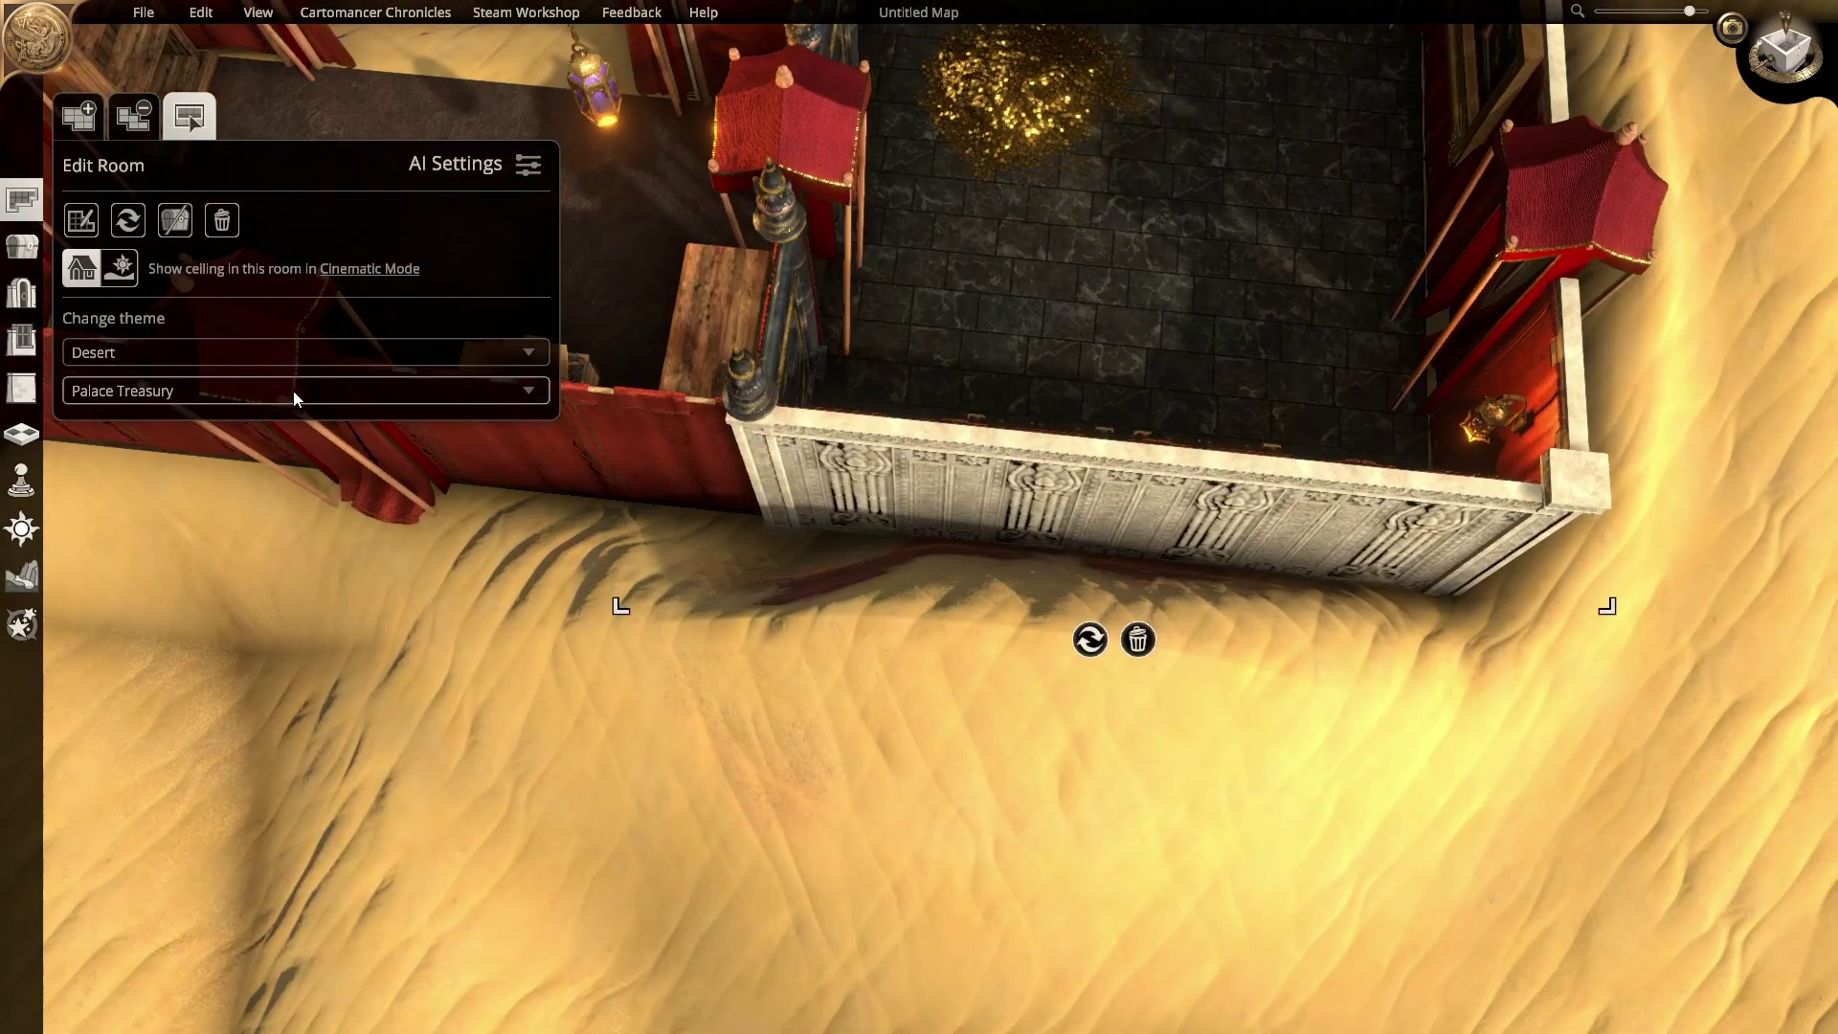
Step: Change the selected room's theme to Teahouse Tent and look over the regenerated furnishings
click(293, 390)
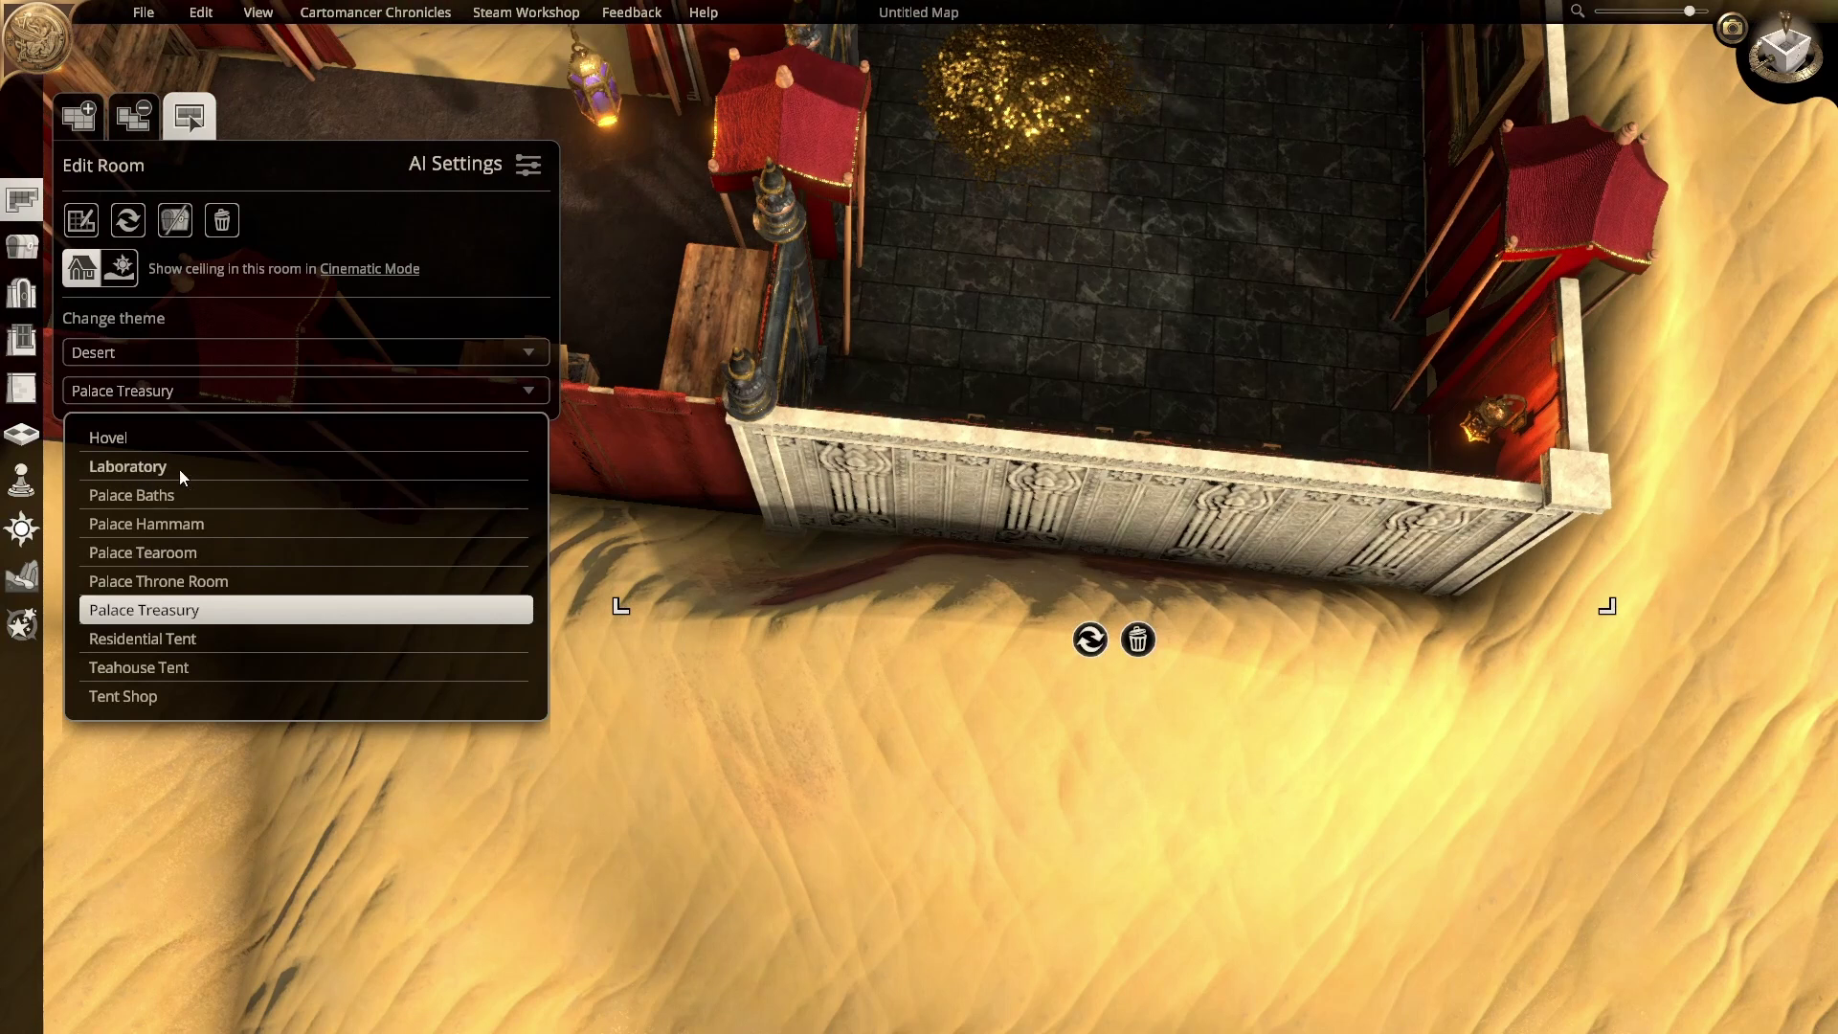
click(156, 670)
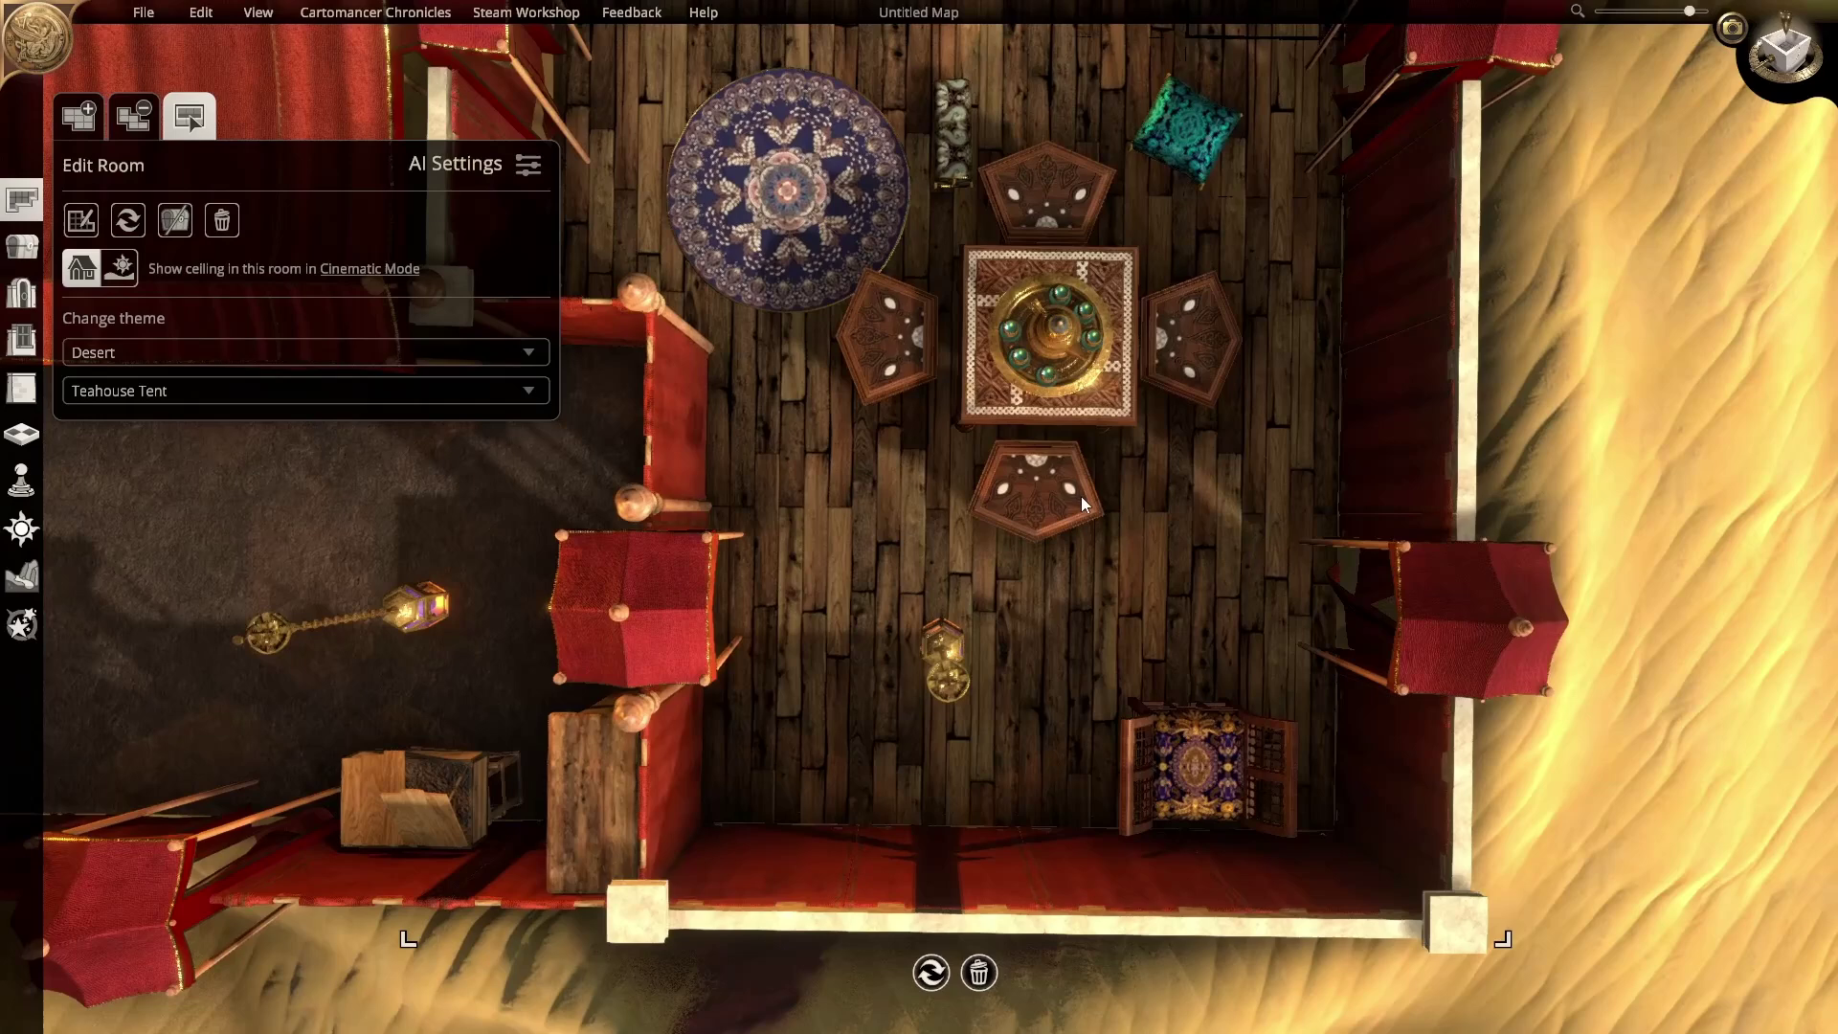
middle_drag(1082, 497, 1102, 315)
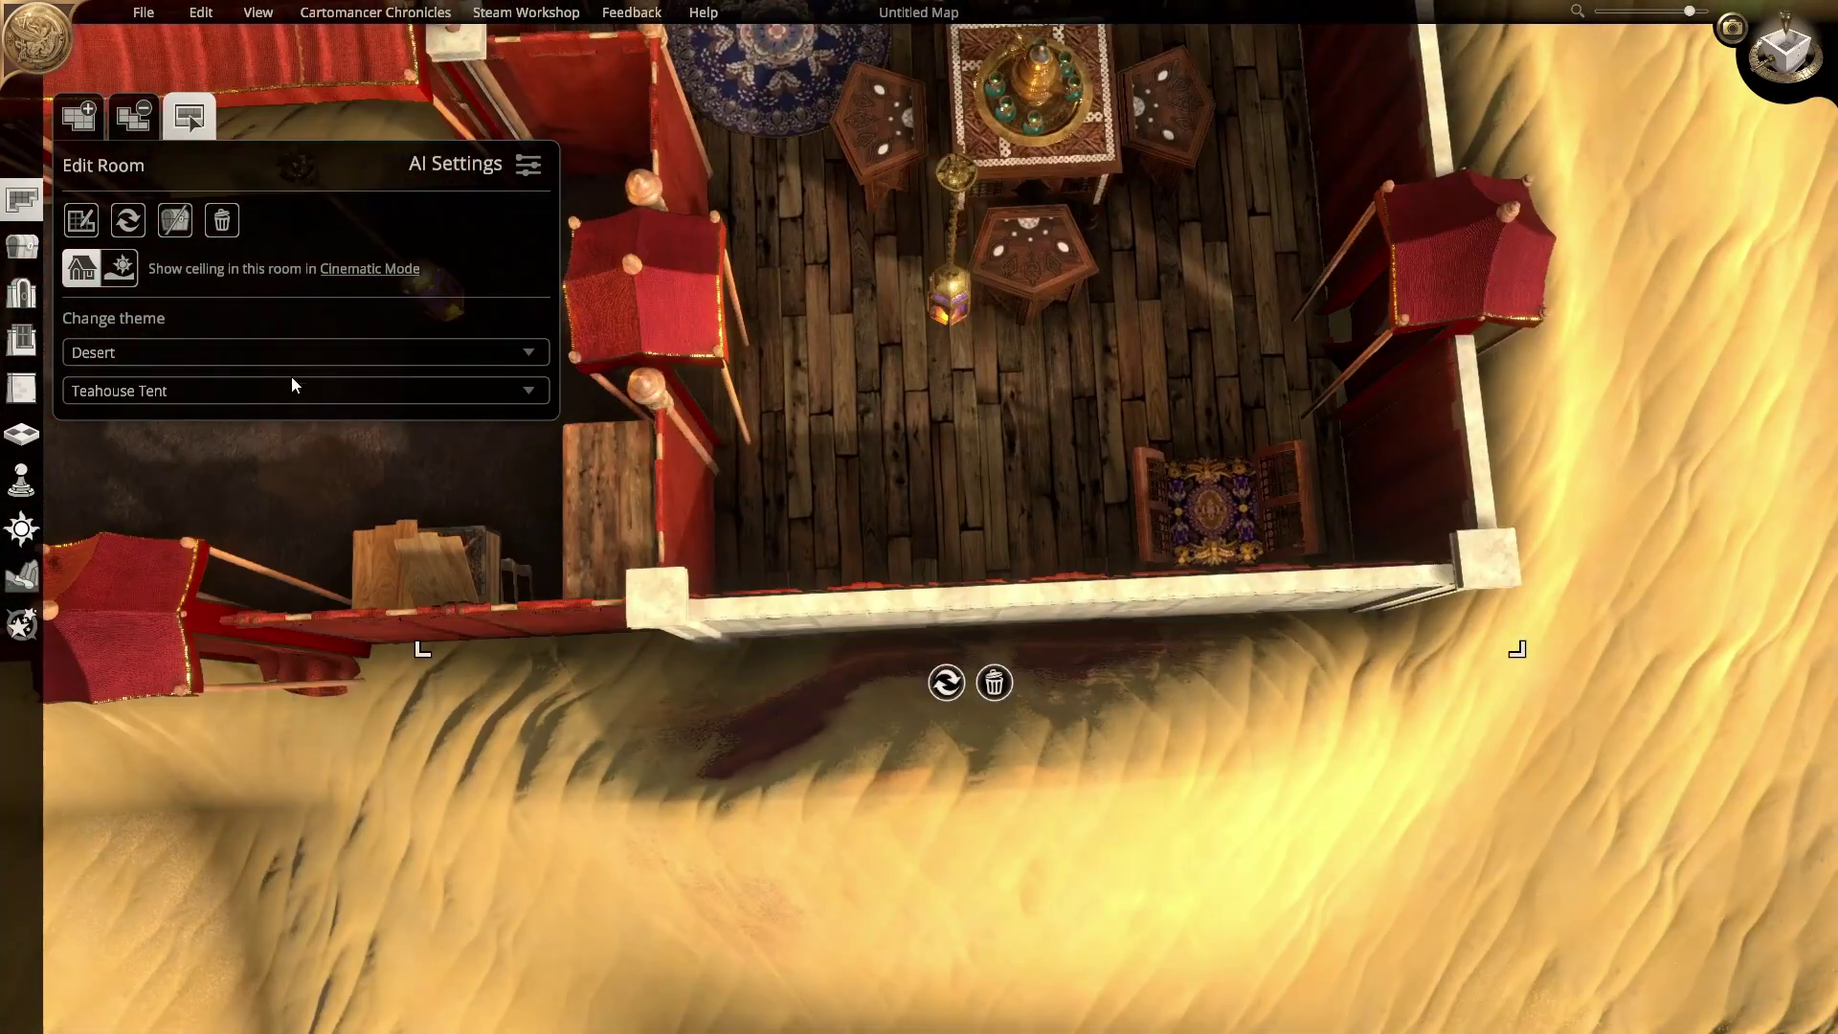
Step: Change the selected room's theme to Palace Hammam and view its fountain, tiled floor and walls at an angle
click(330, 398)
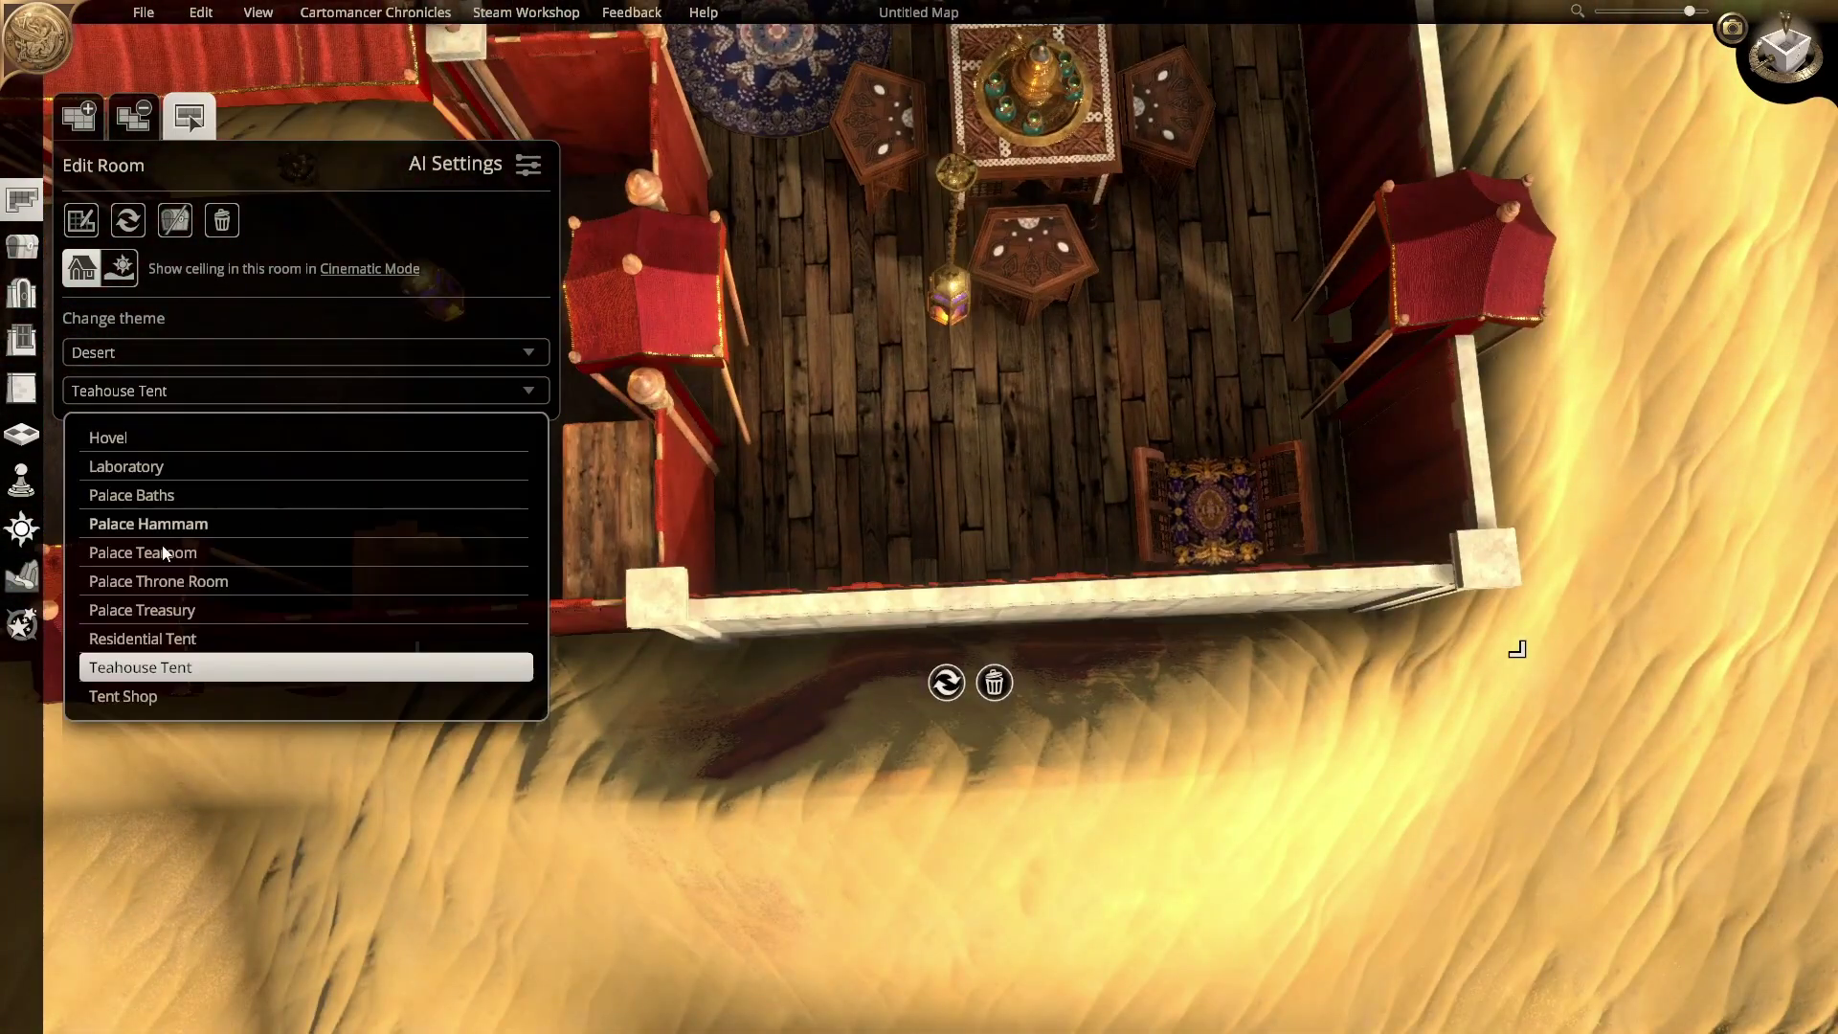
click(188, 524)
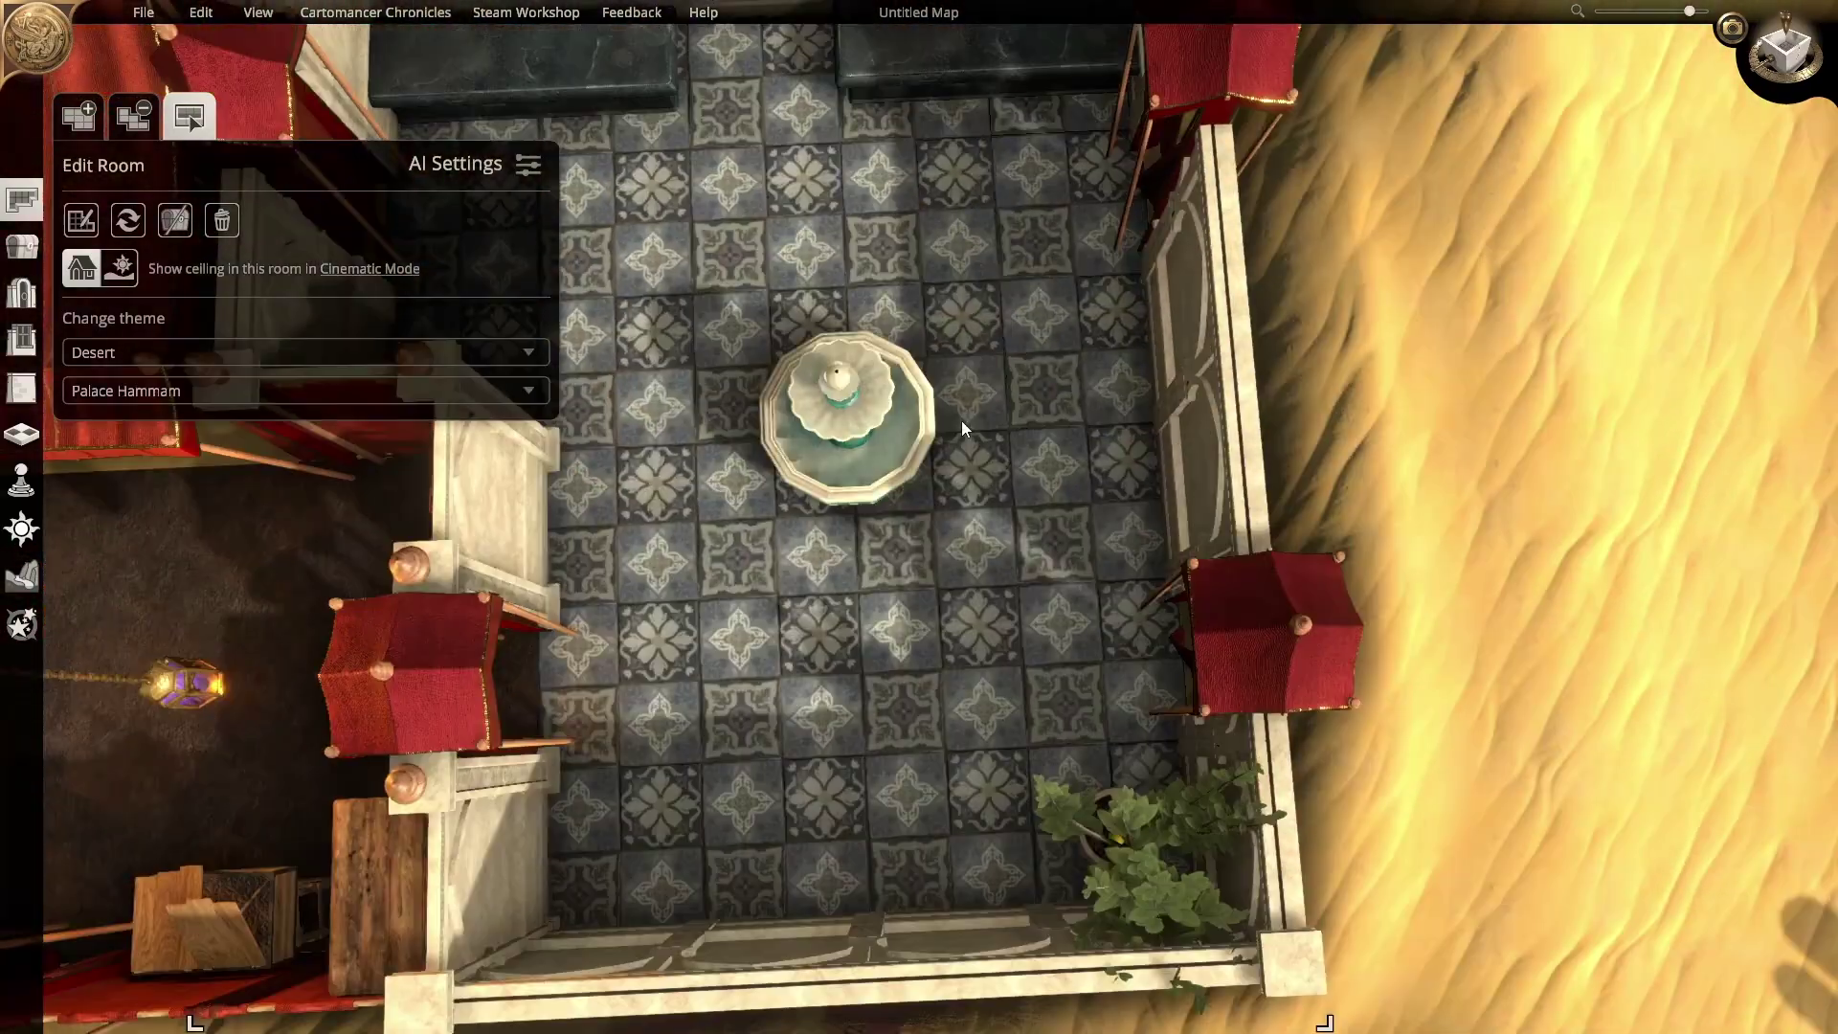
middle_drag(961, 421, 921, 283)
key(s)
scroll(950, 404, down, 2)
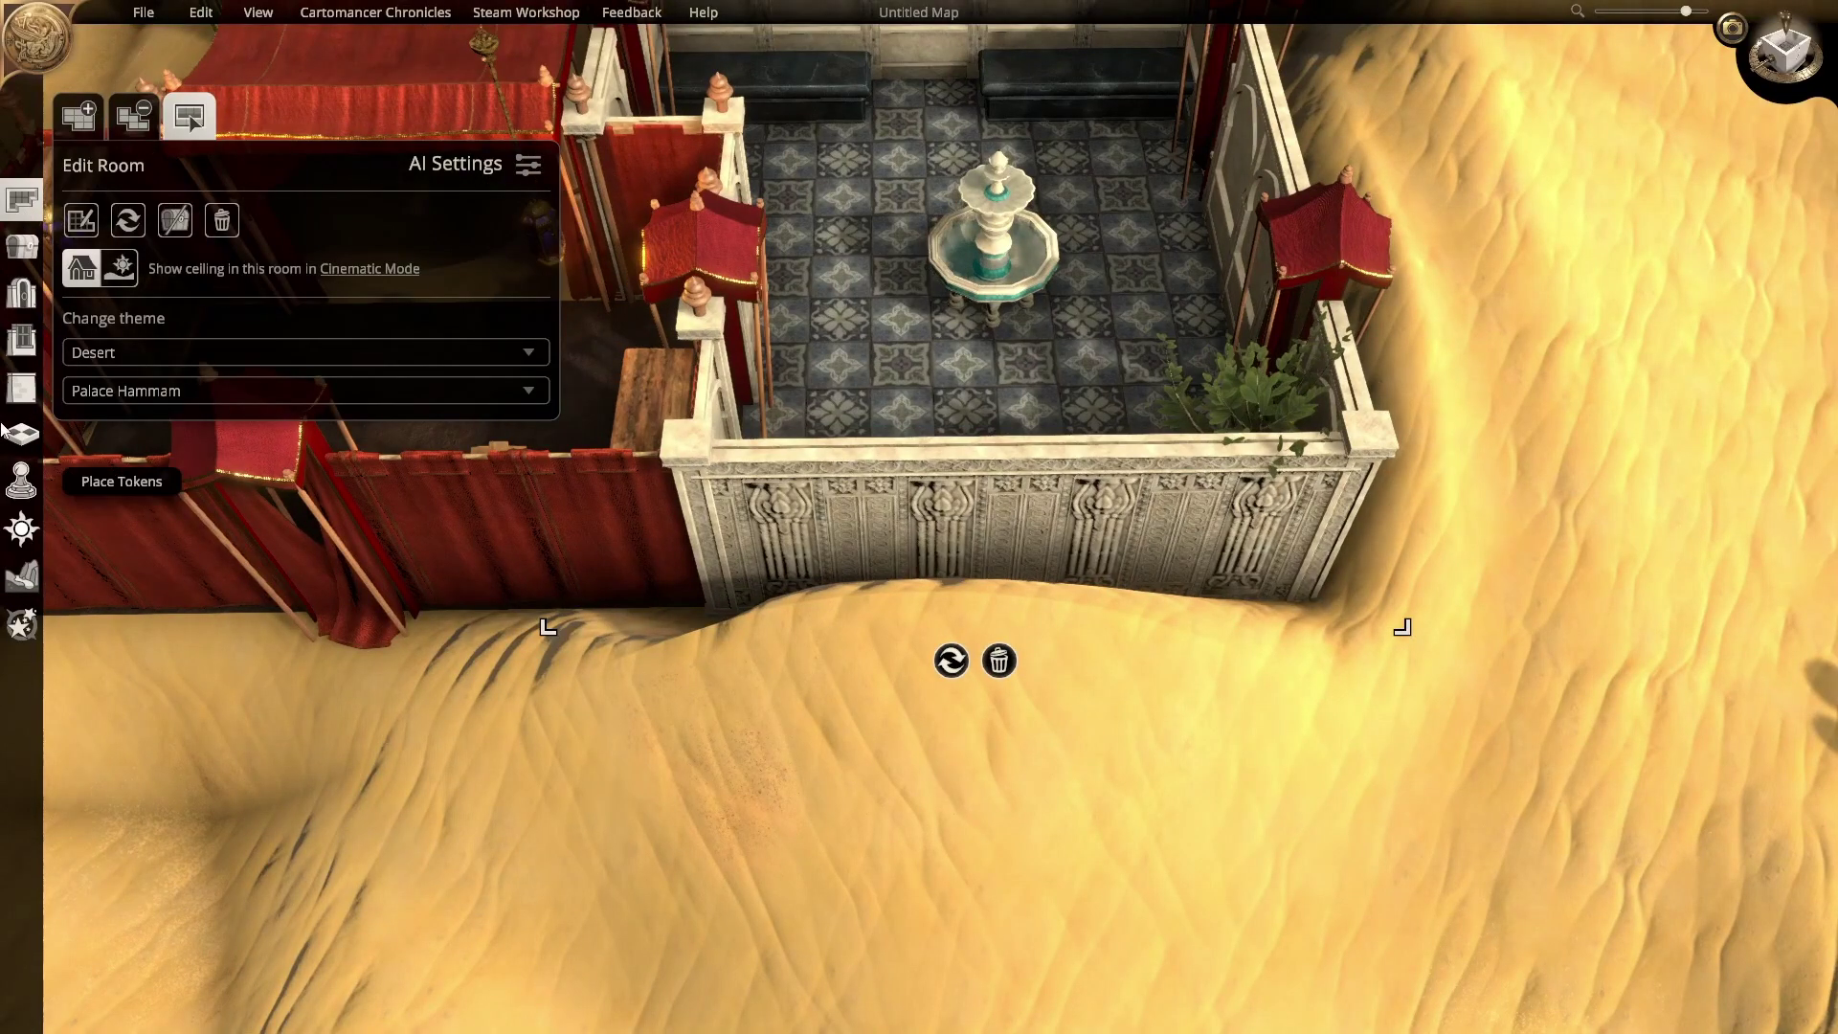
Step: Look through the object, door and window placement tools, and open the tool that changes all walls in a room
click(22, 246)
click(21, 292)
click(21, 340)
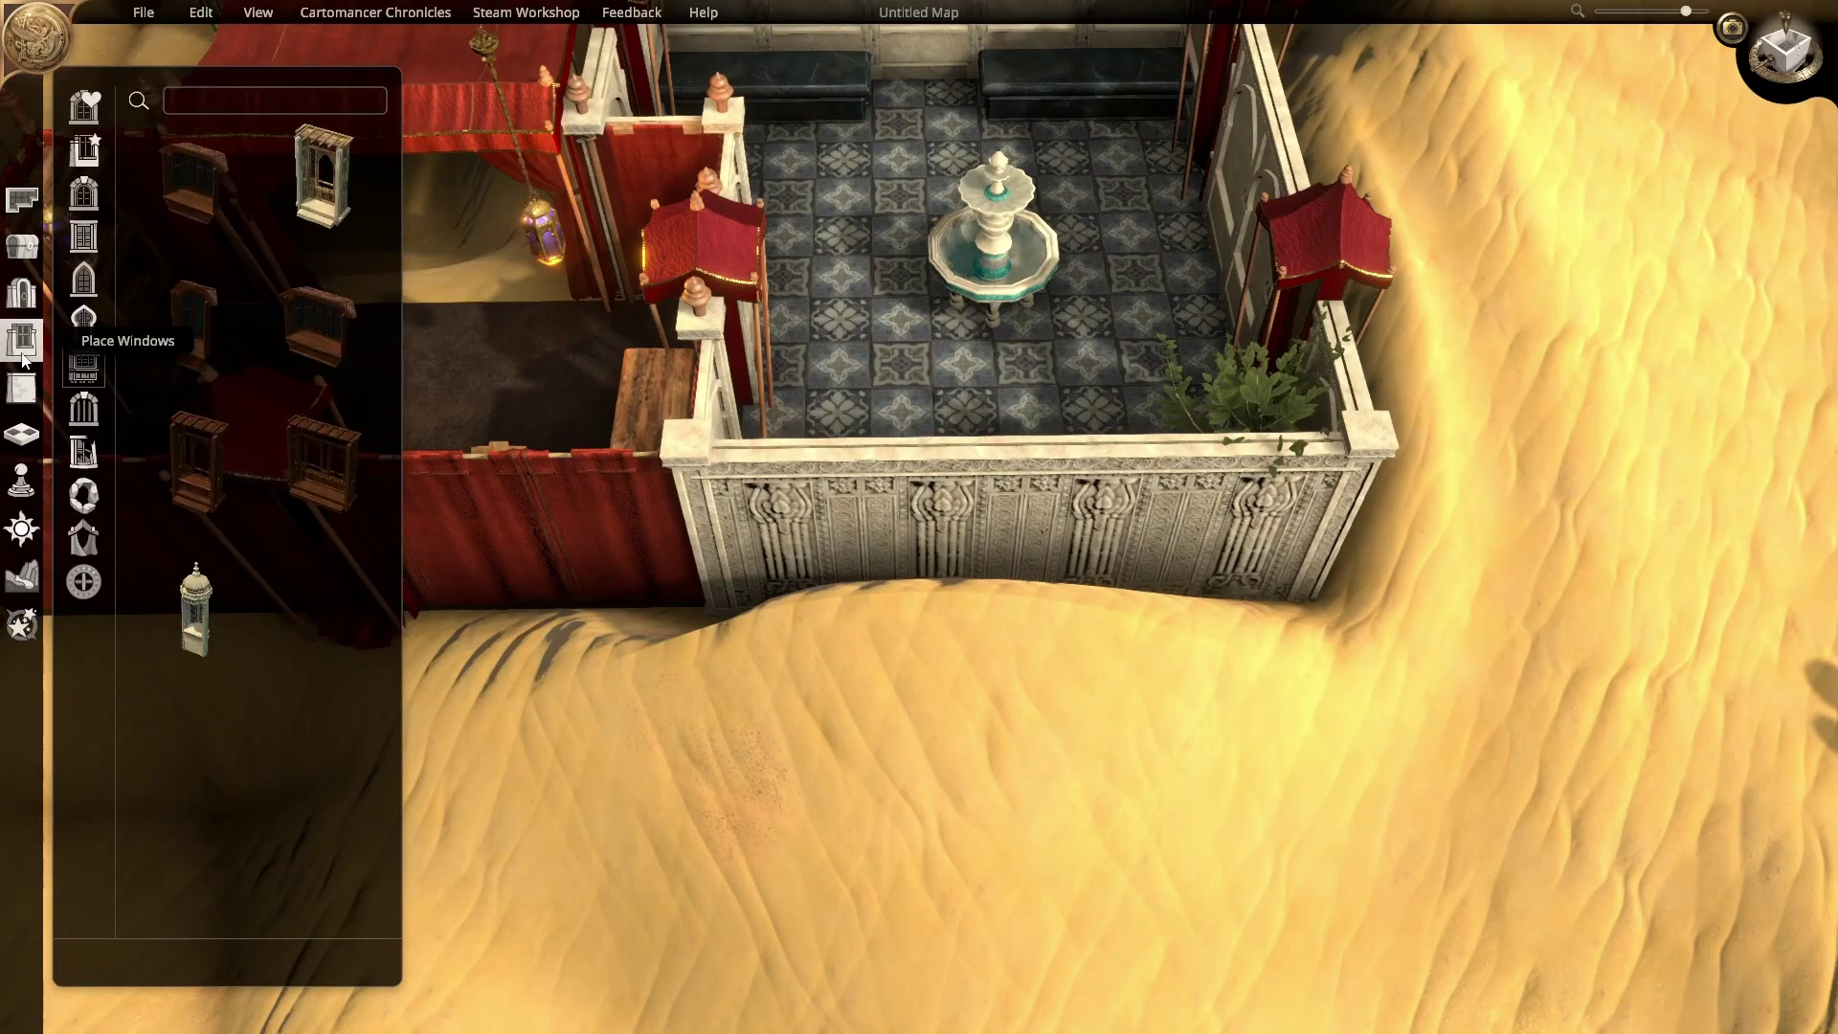
click(21, 388)
key(s)
key(a)
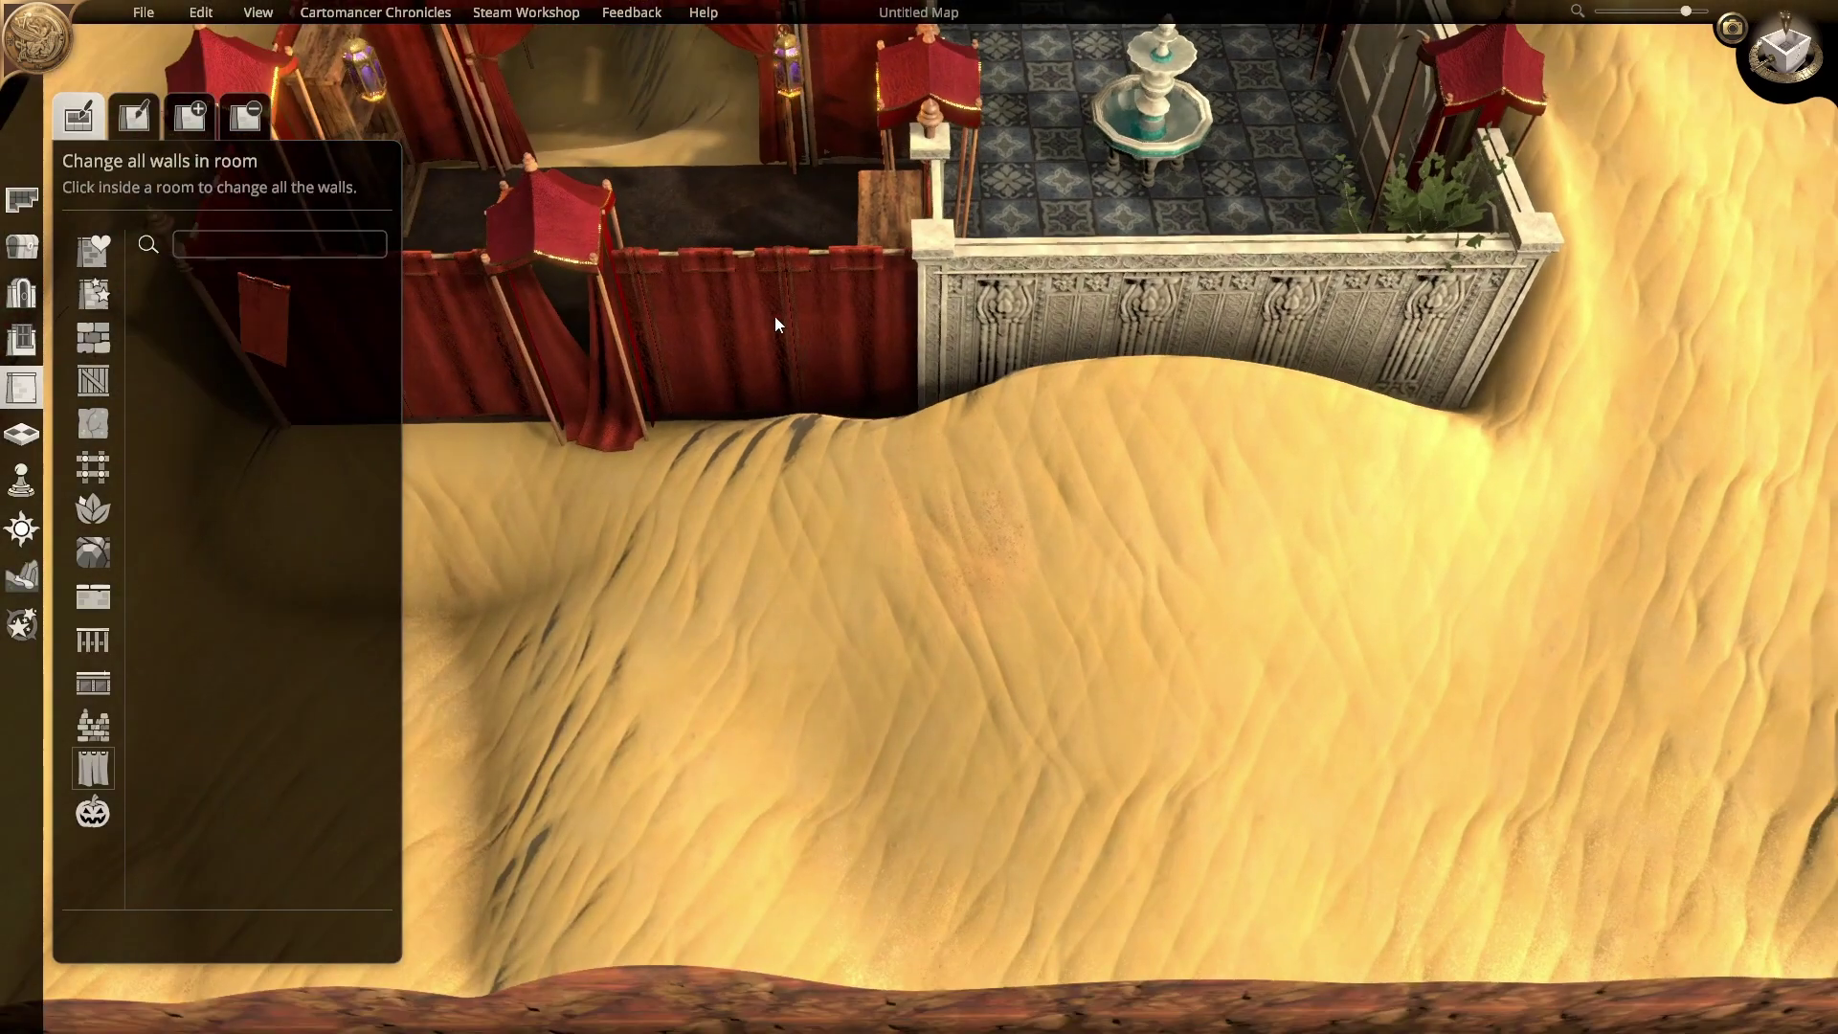
key(w)
key(s)
key(d)
key(a)
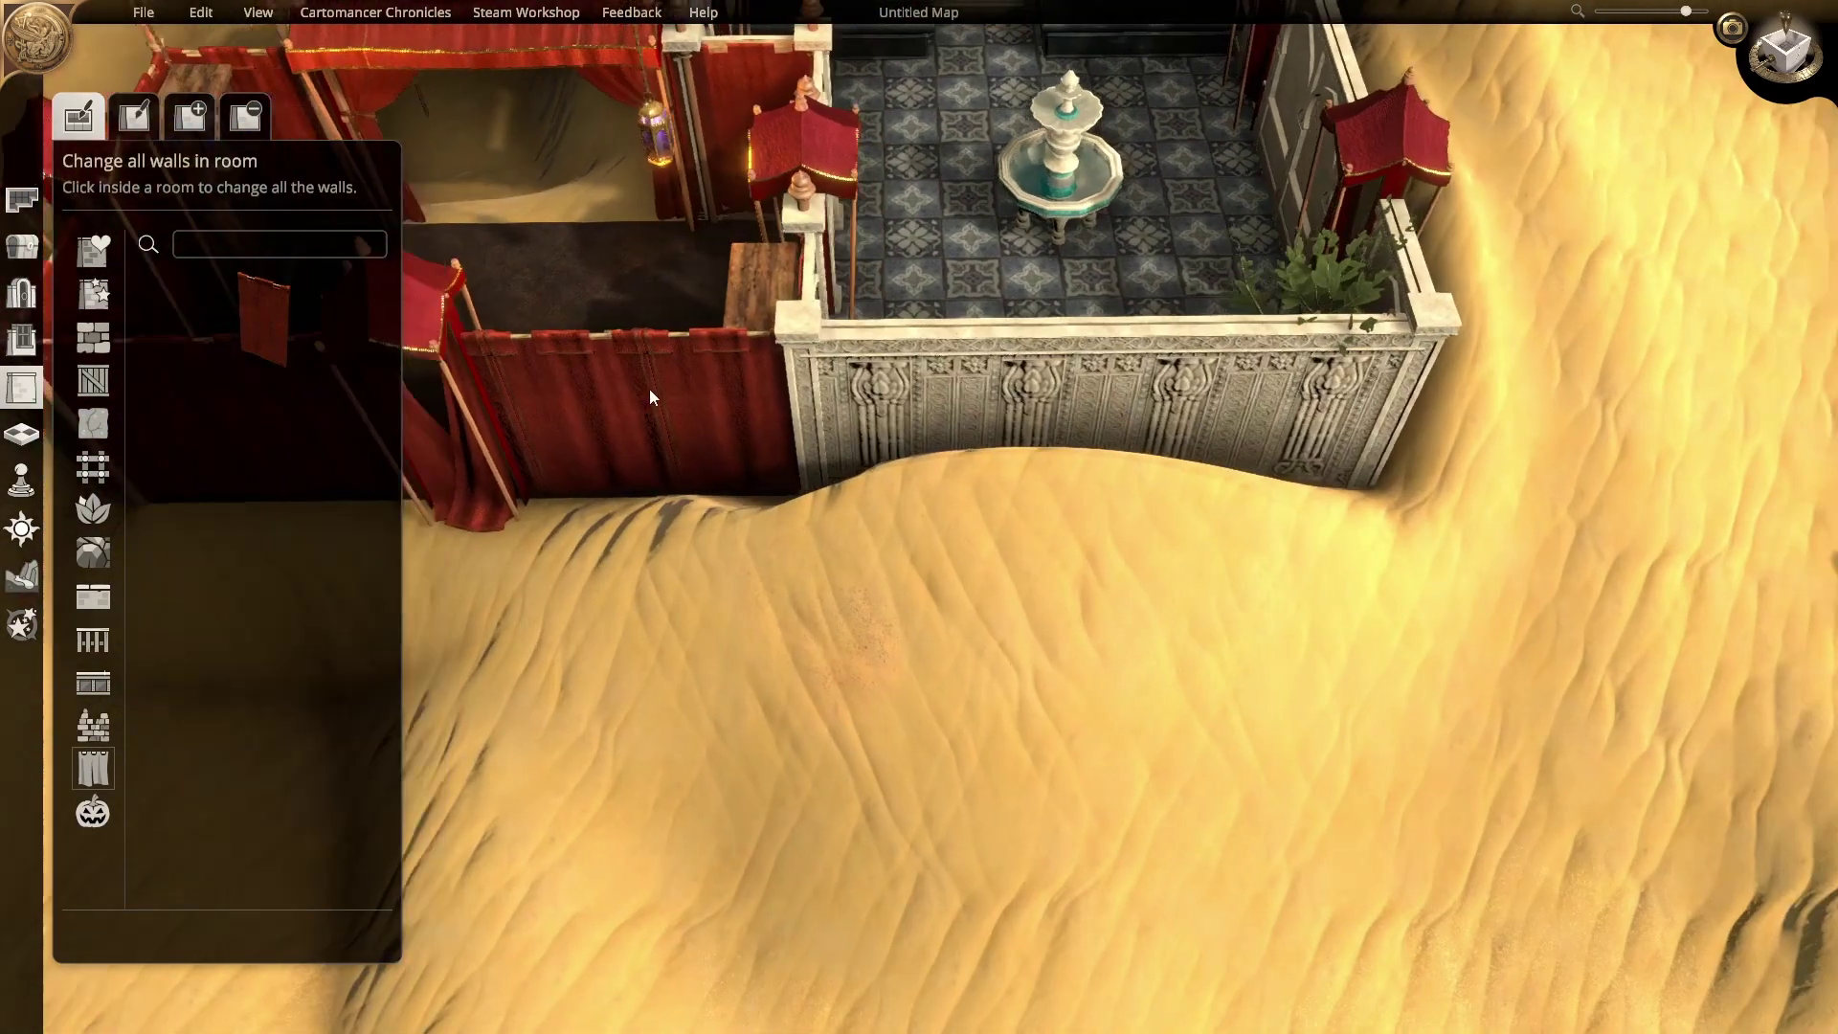
key(a)
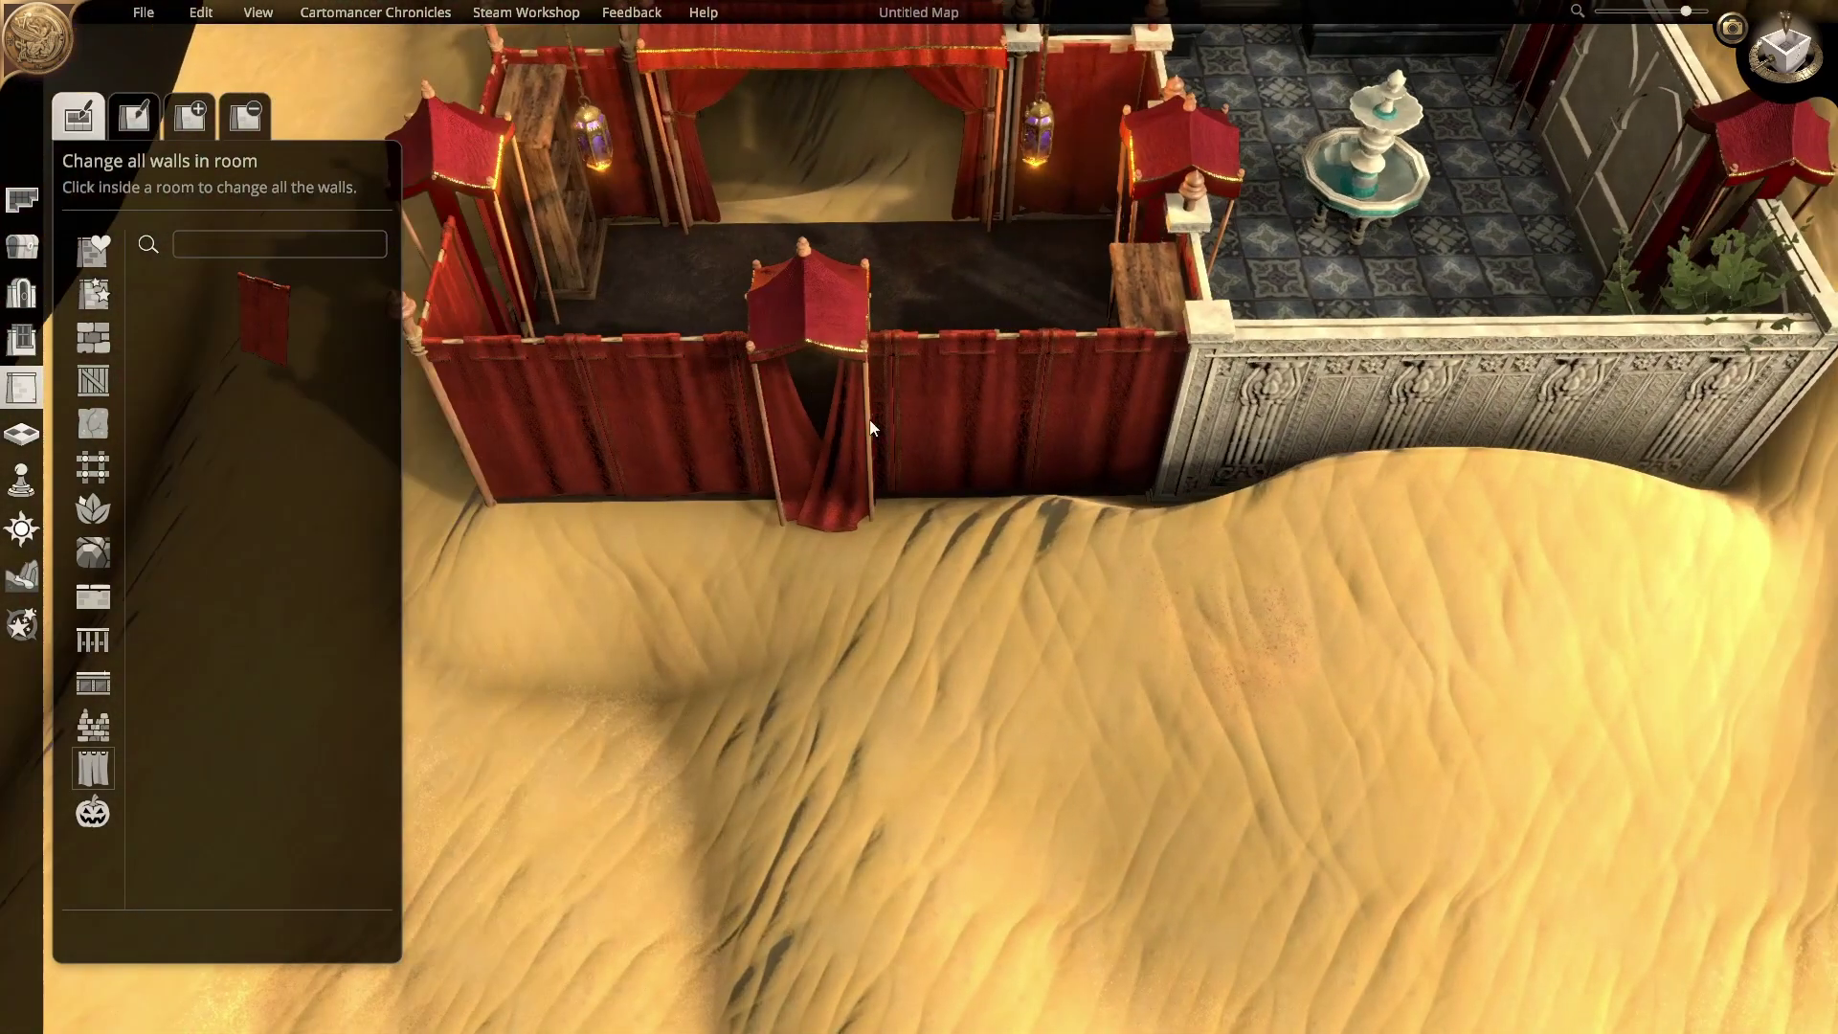
Step: Browse the stone wall styles and select the ornately carved light stone wall matching the hammam's exterior
click(85, 343)
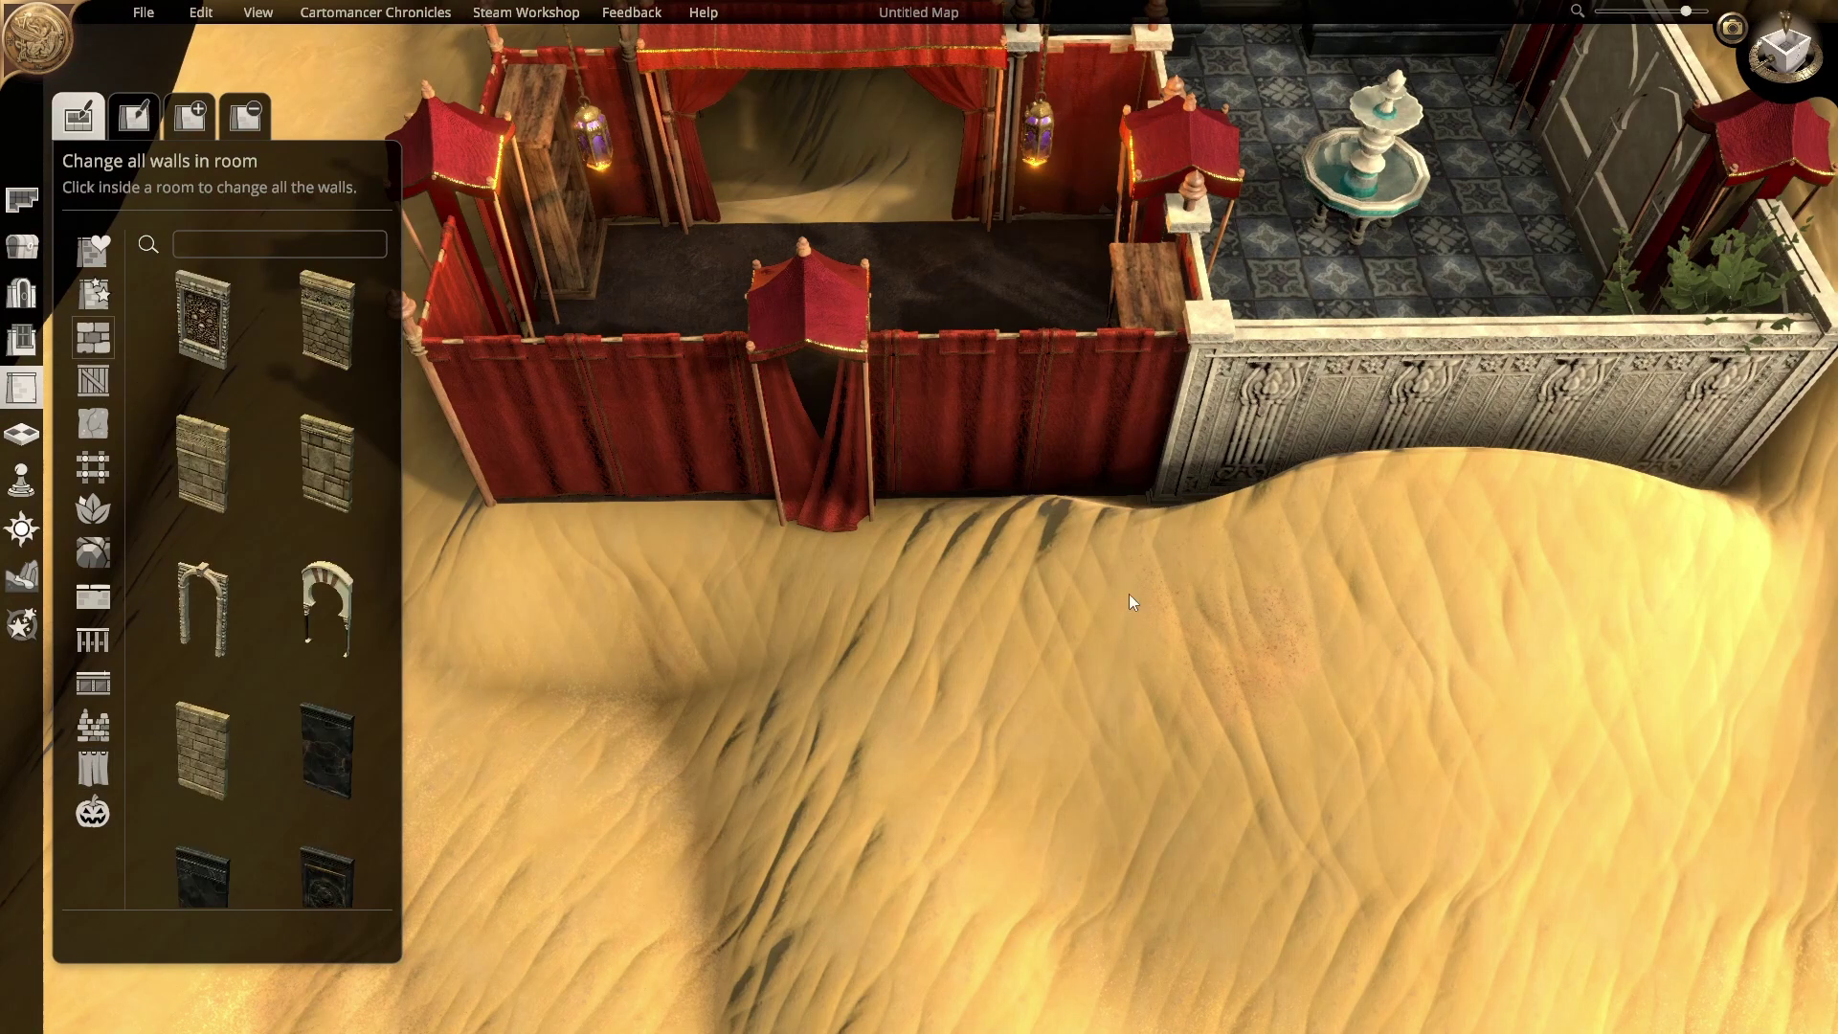
scroll(215, 490, down, 5)
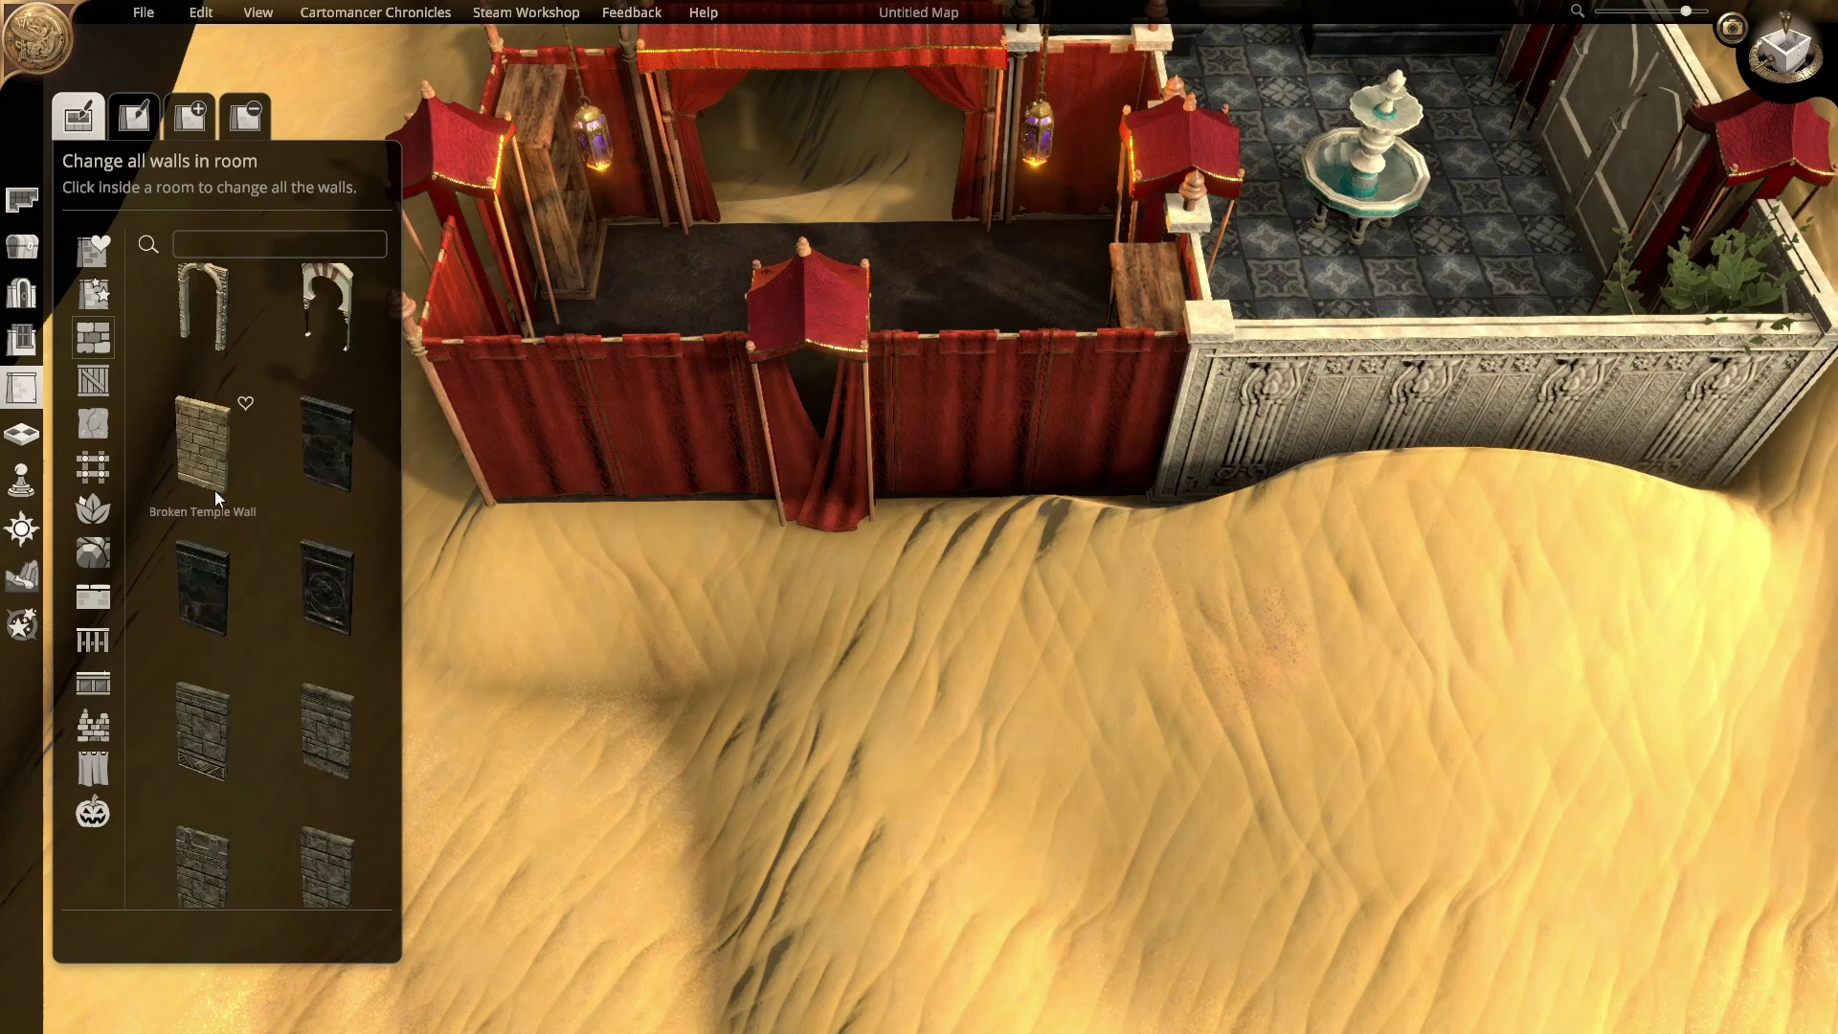
scroll(244, 506, down, 2)
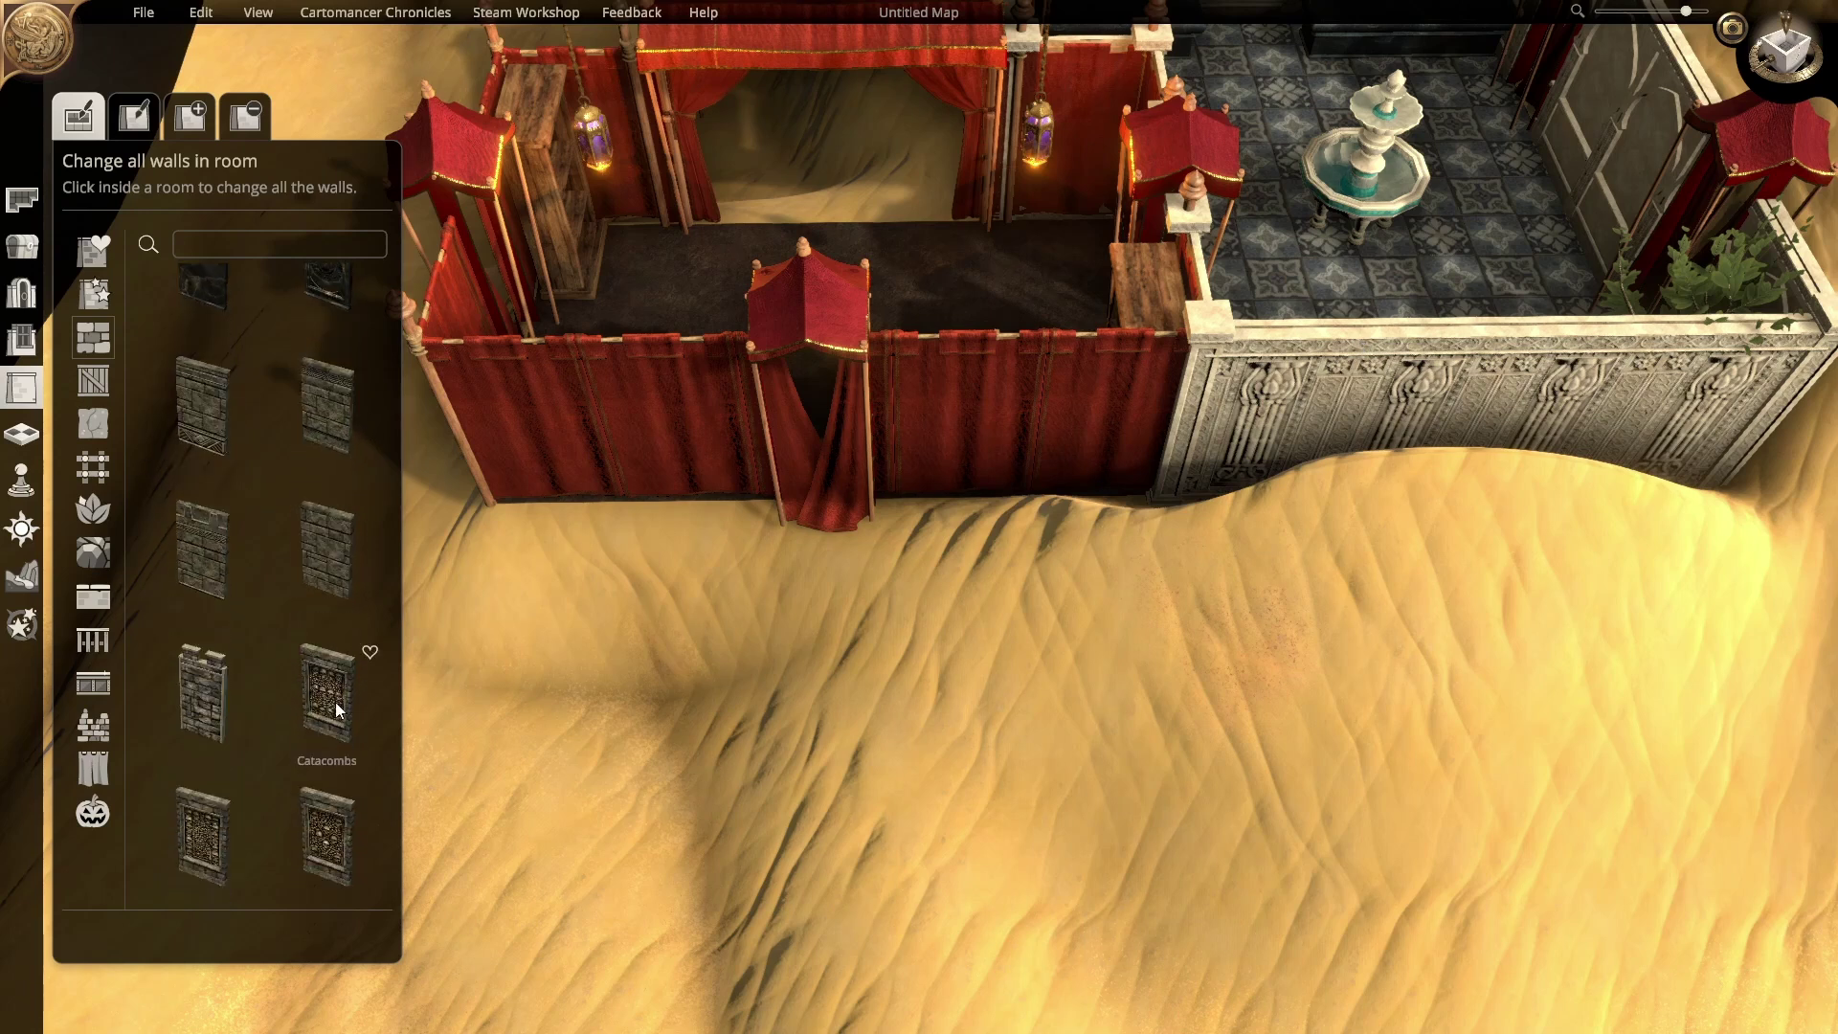
scroll(282, 531, down, 5)
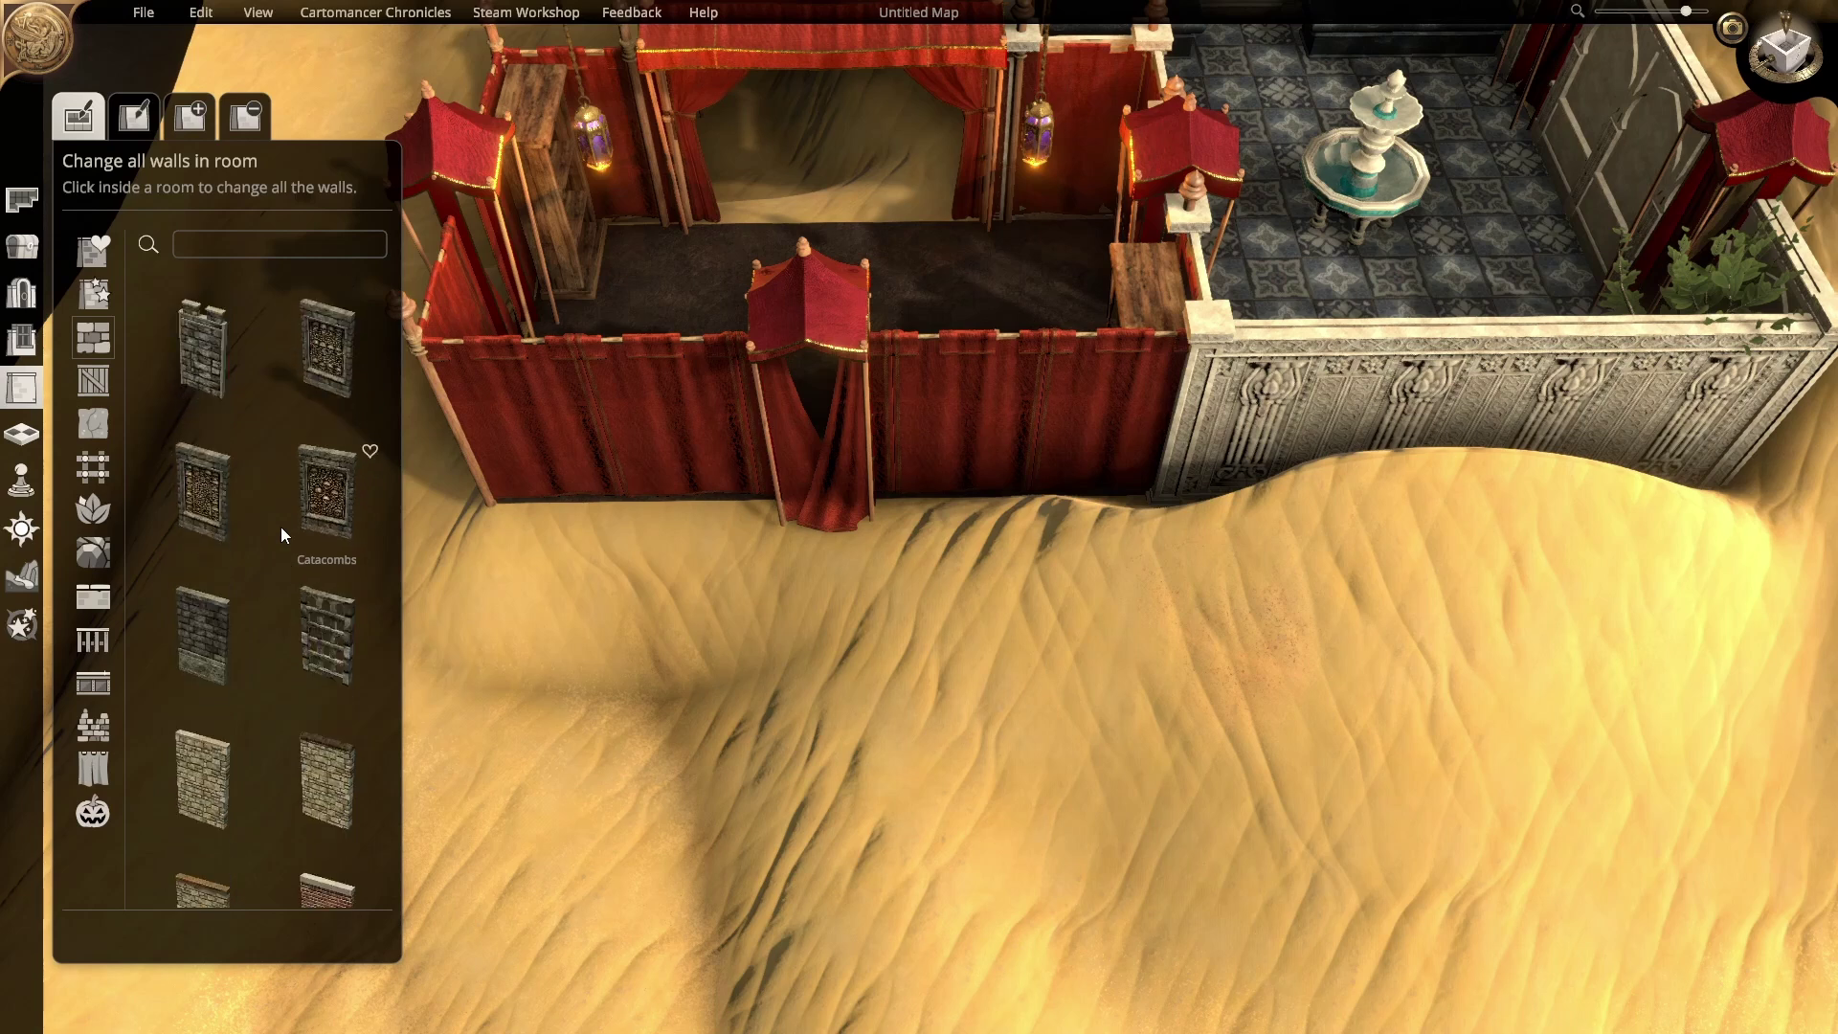
scroll(282, 531, down, 9)
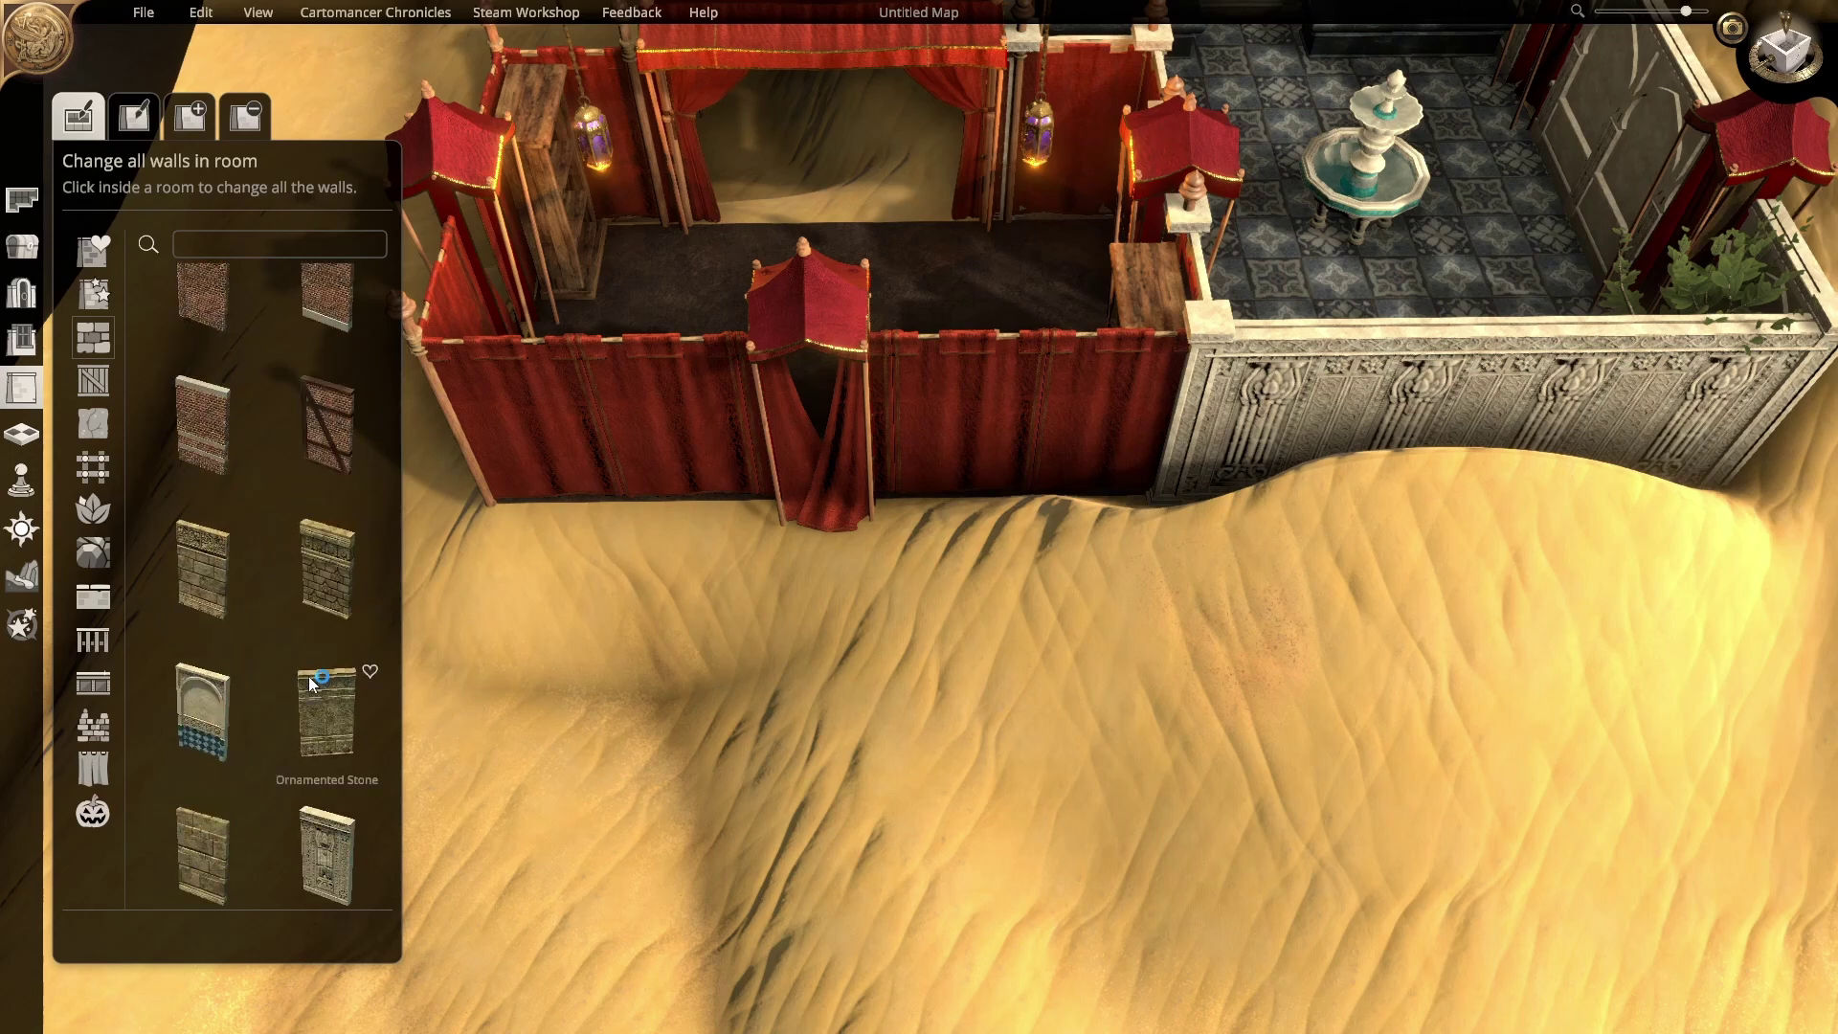
scroll(378, 742, down, 2)
click(377, 753)
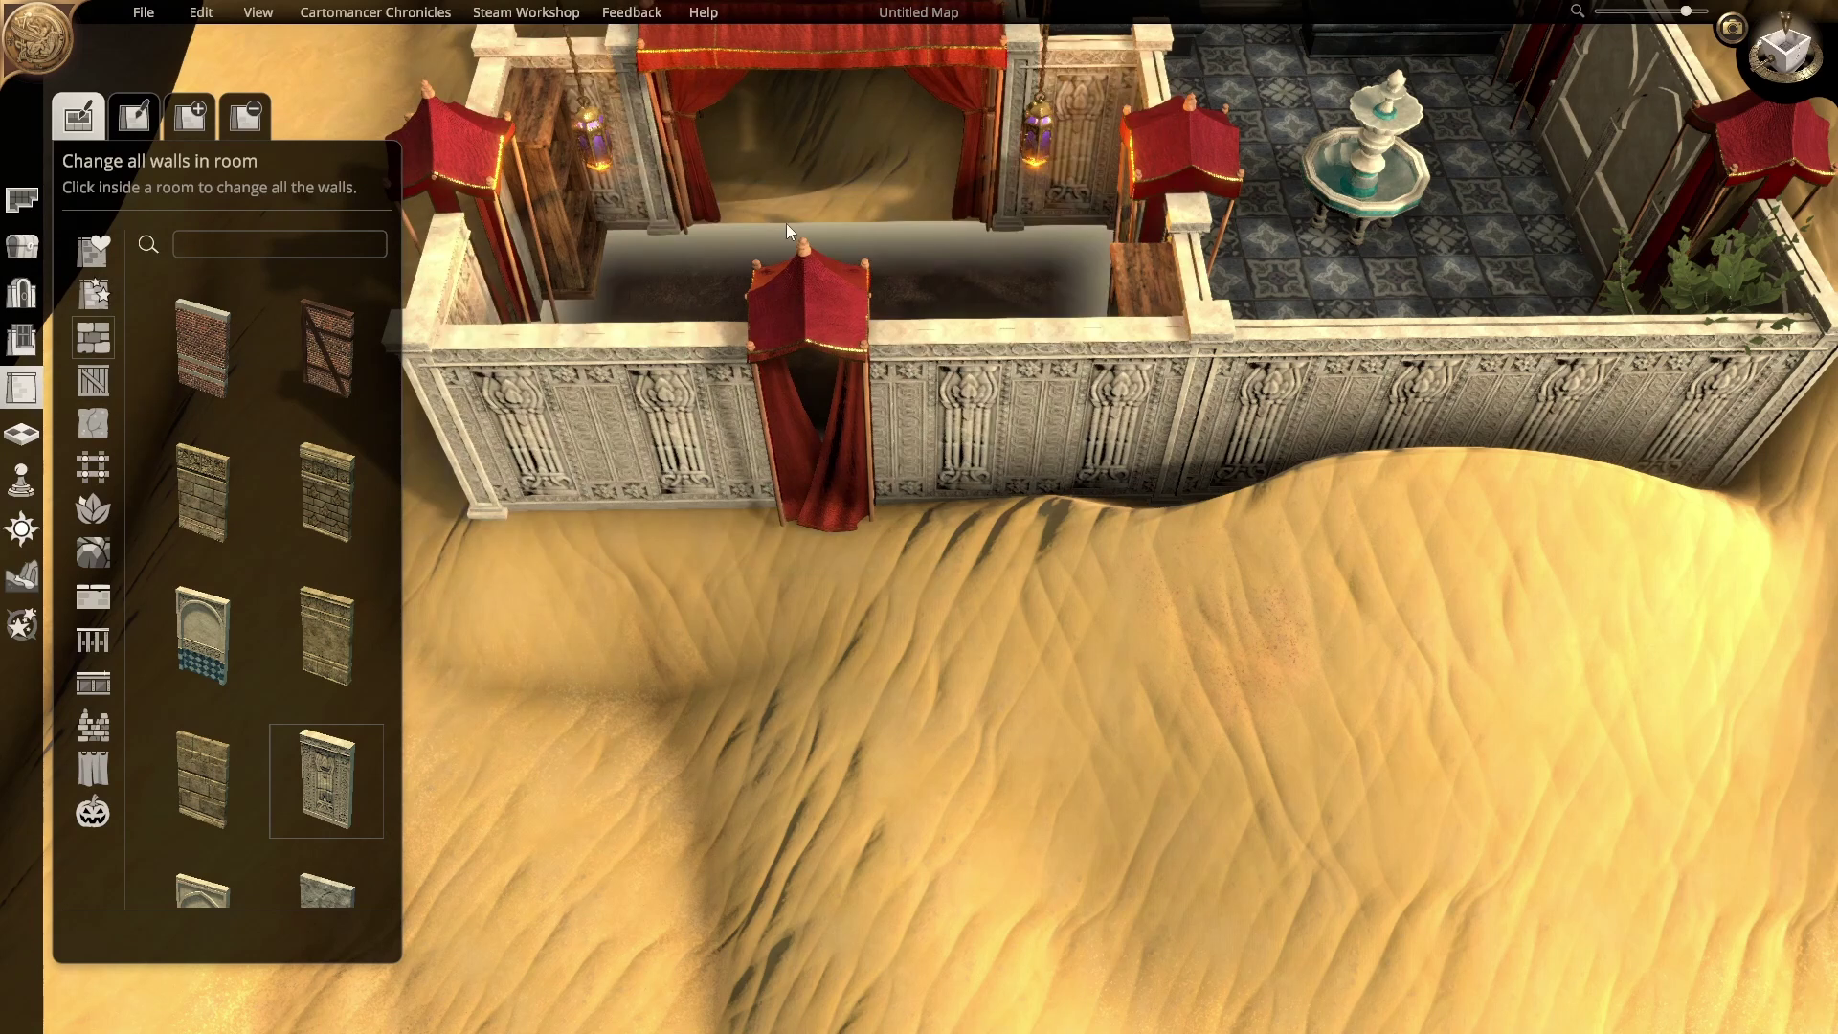
Step: Apply the carved light stone style to the tent shop's exterior walls and compare it with the adjoining hammam
key(w)
key(a)
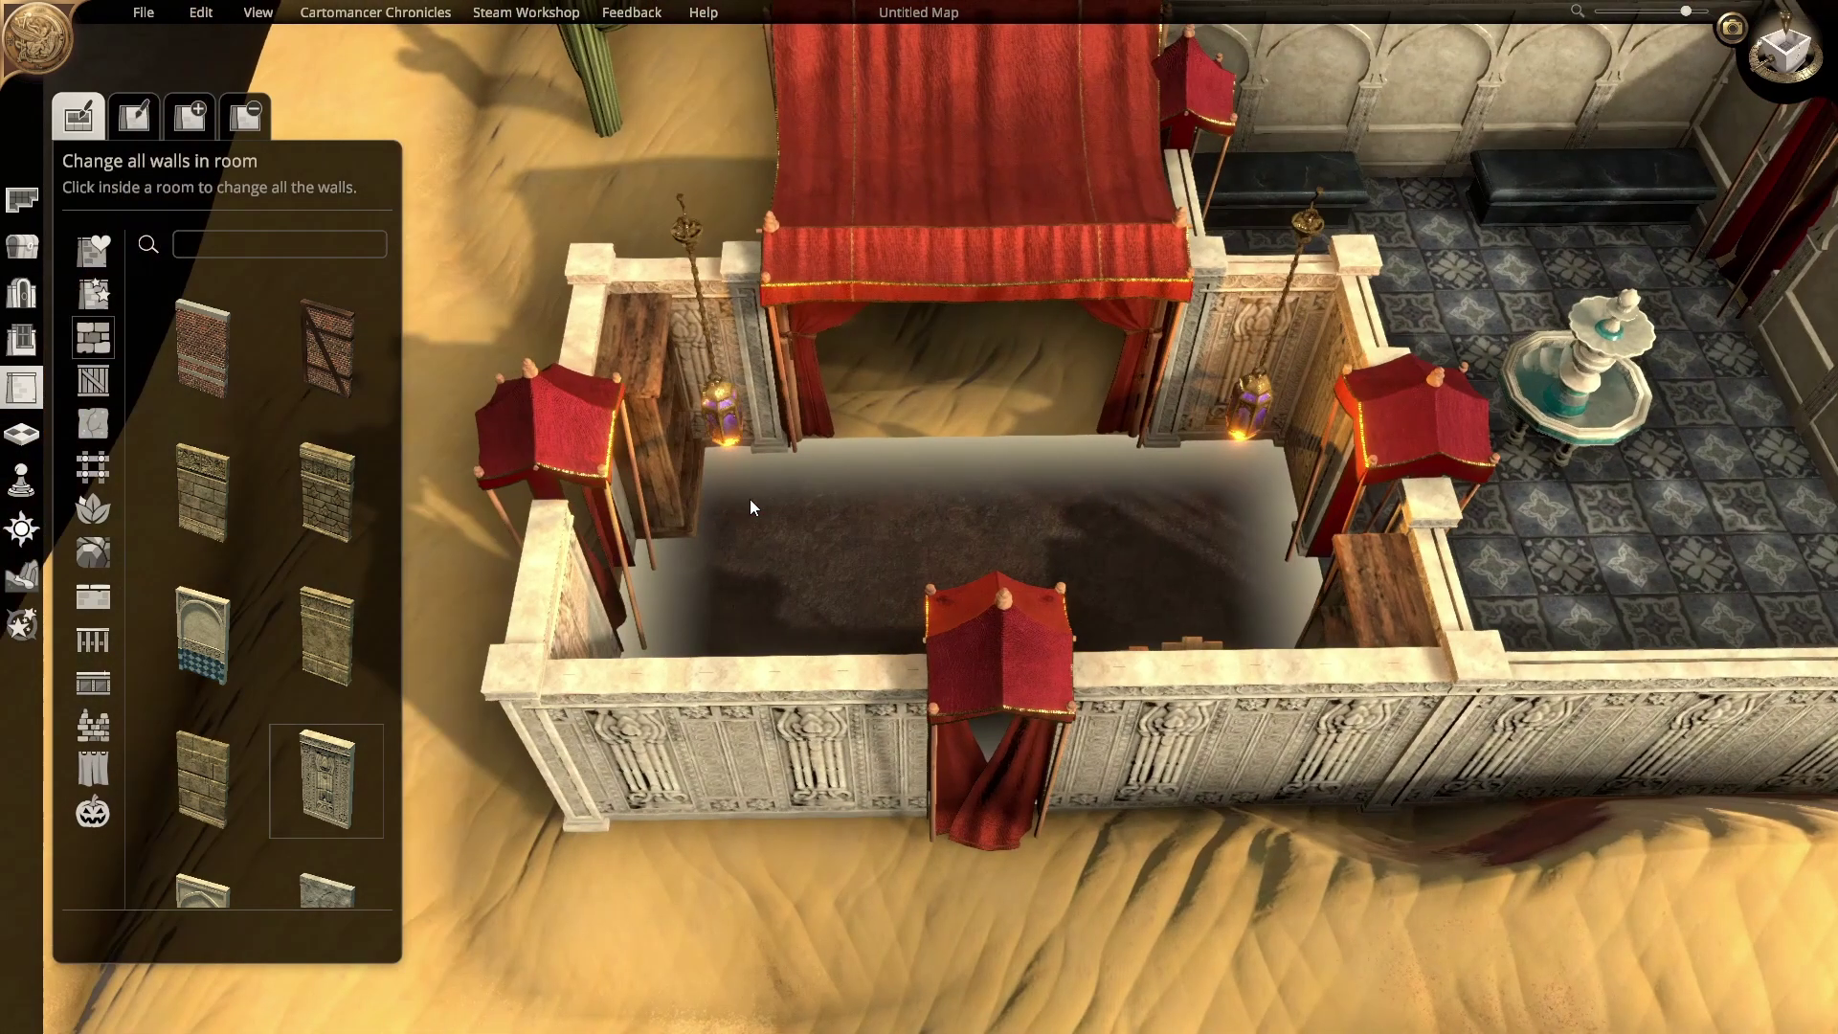
key(s)
key(d)
key(w)
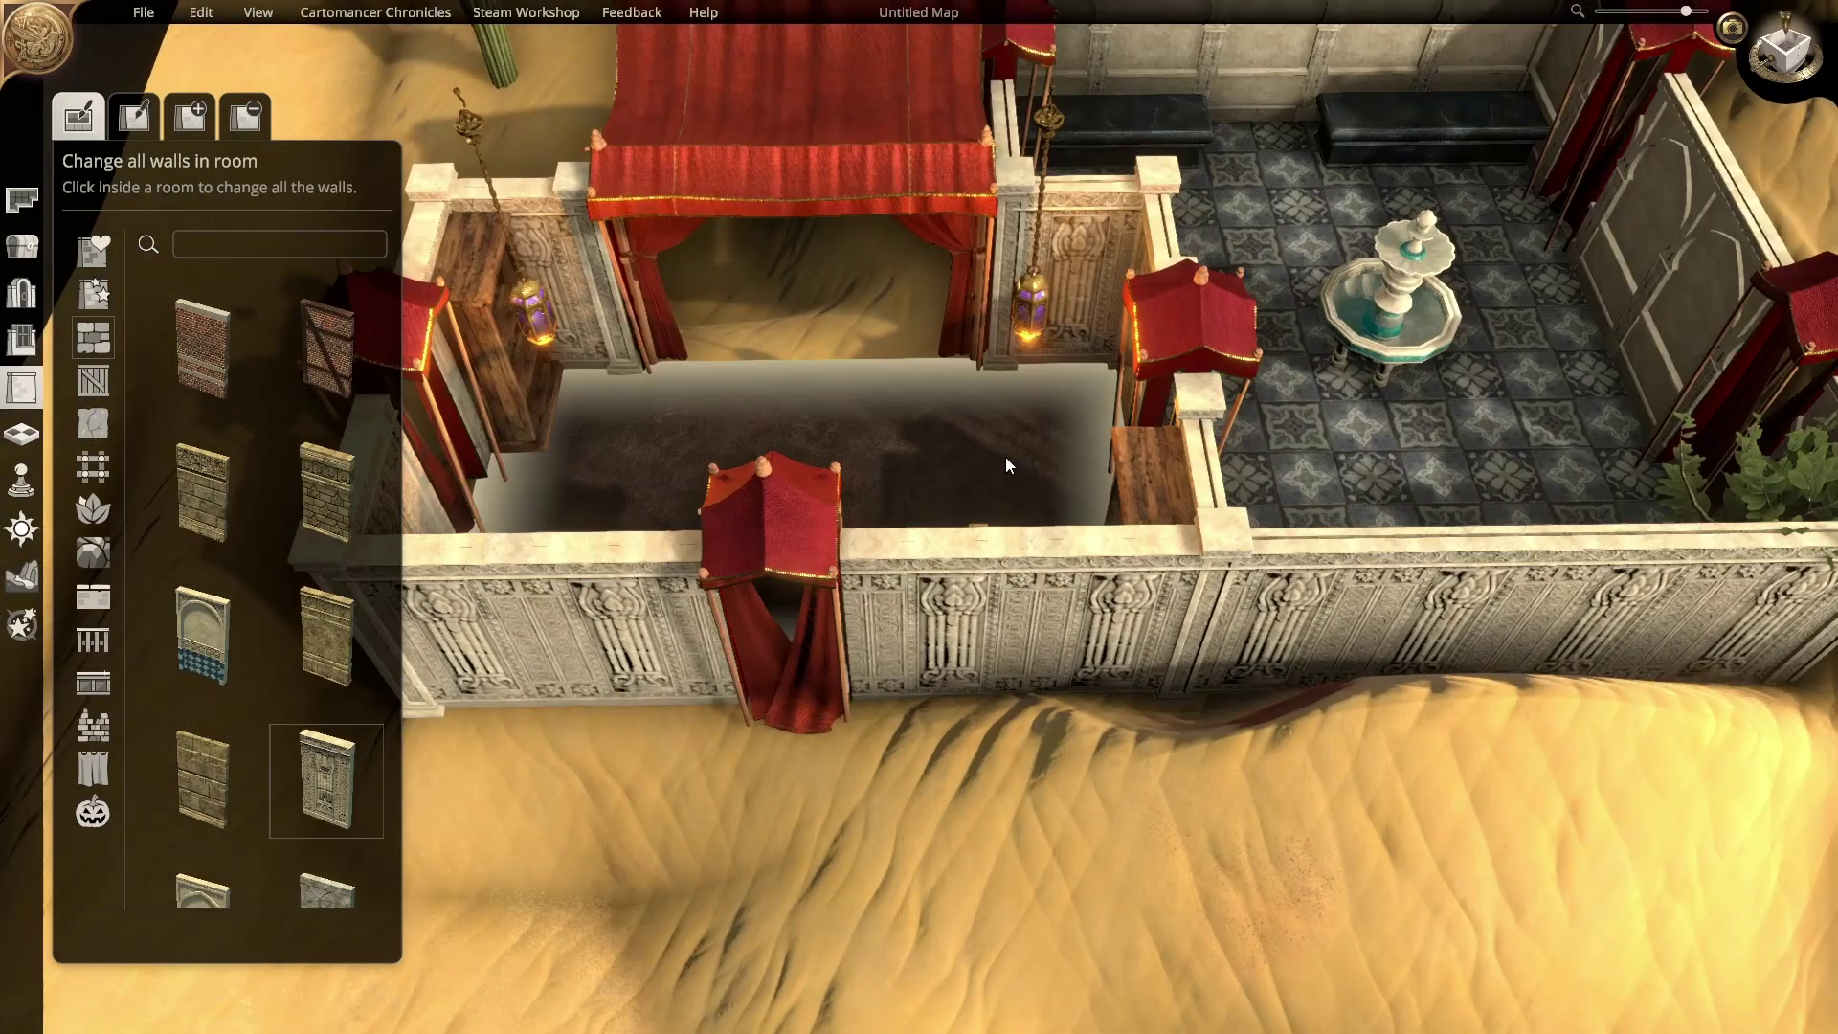
key(d)
key(w)
key(a)
key(s)
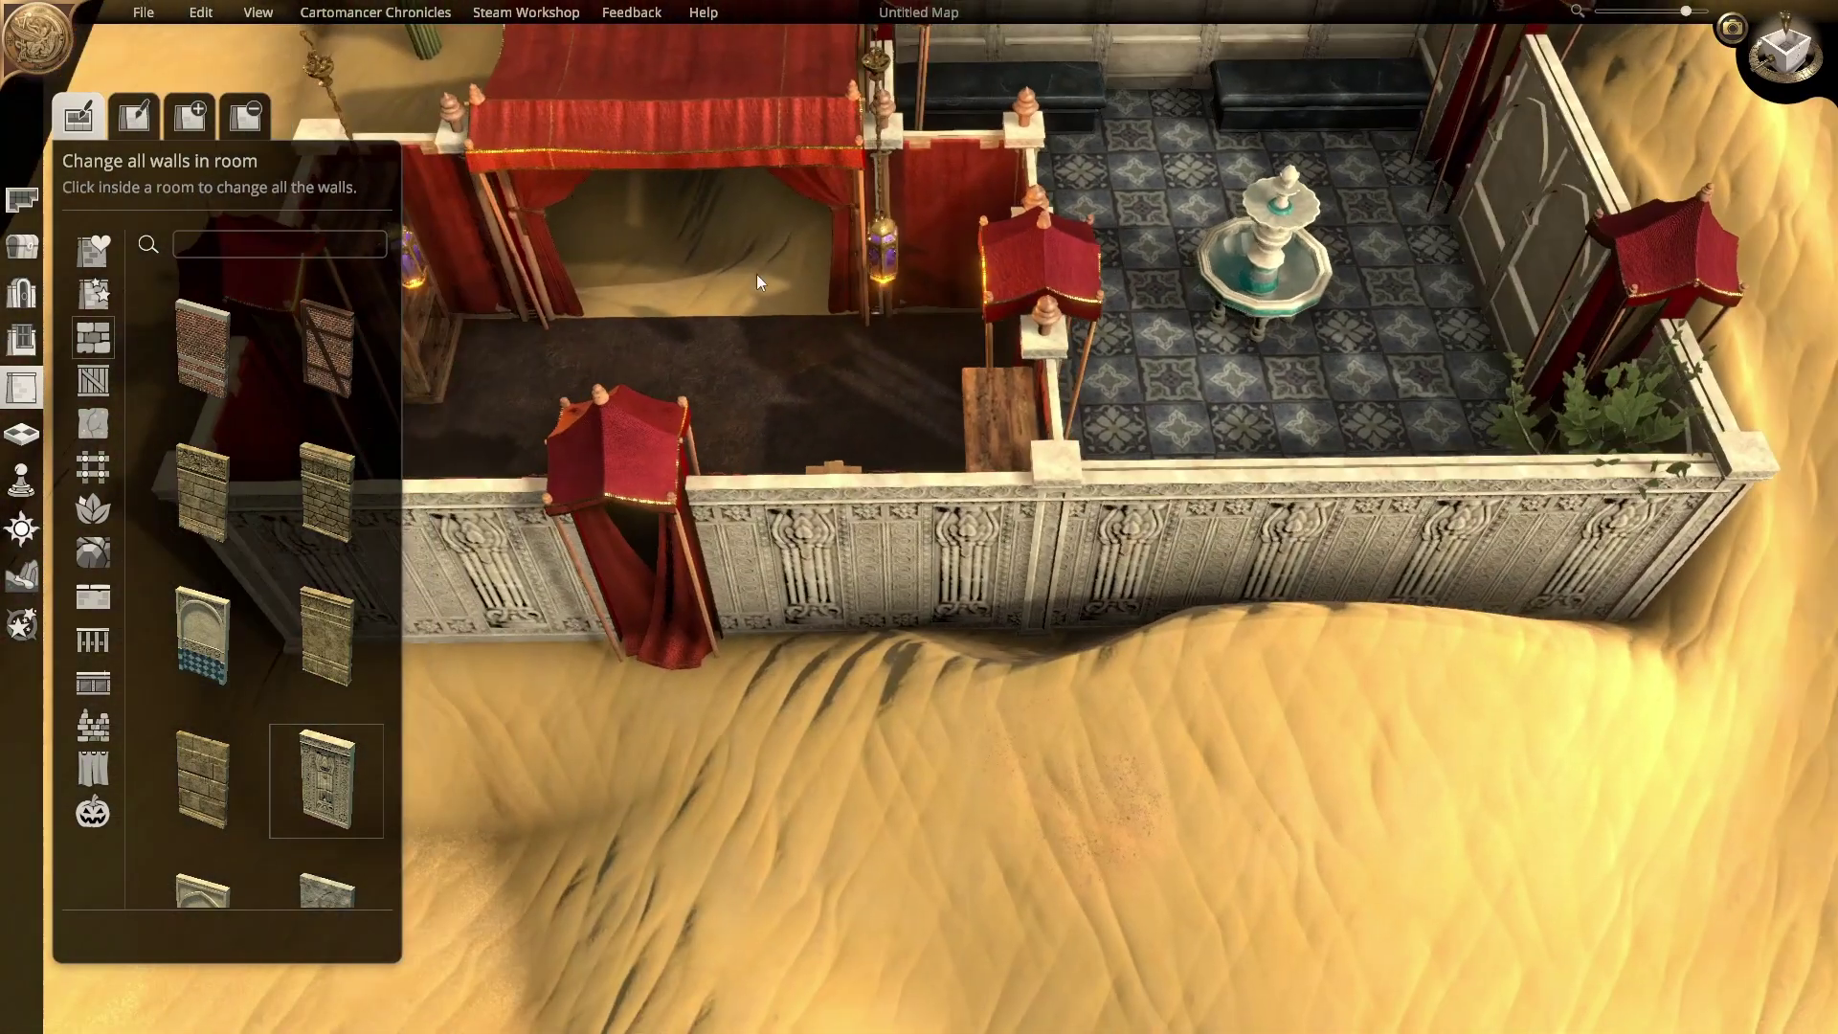
Step: Try the round light stone arch with red stripes at the entrance in the tent shop's front wall
click(19, 297)
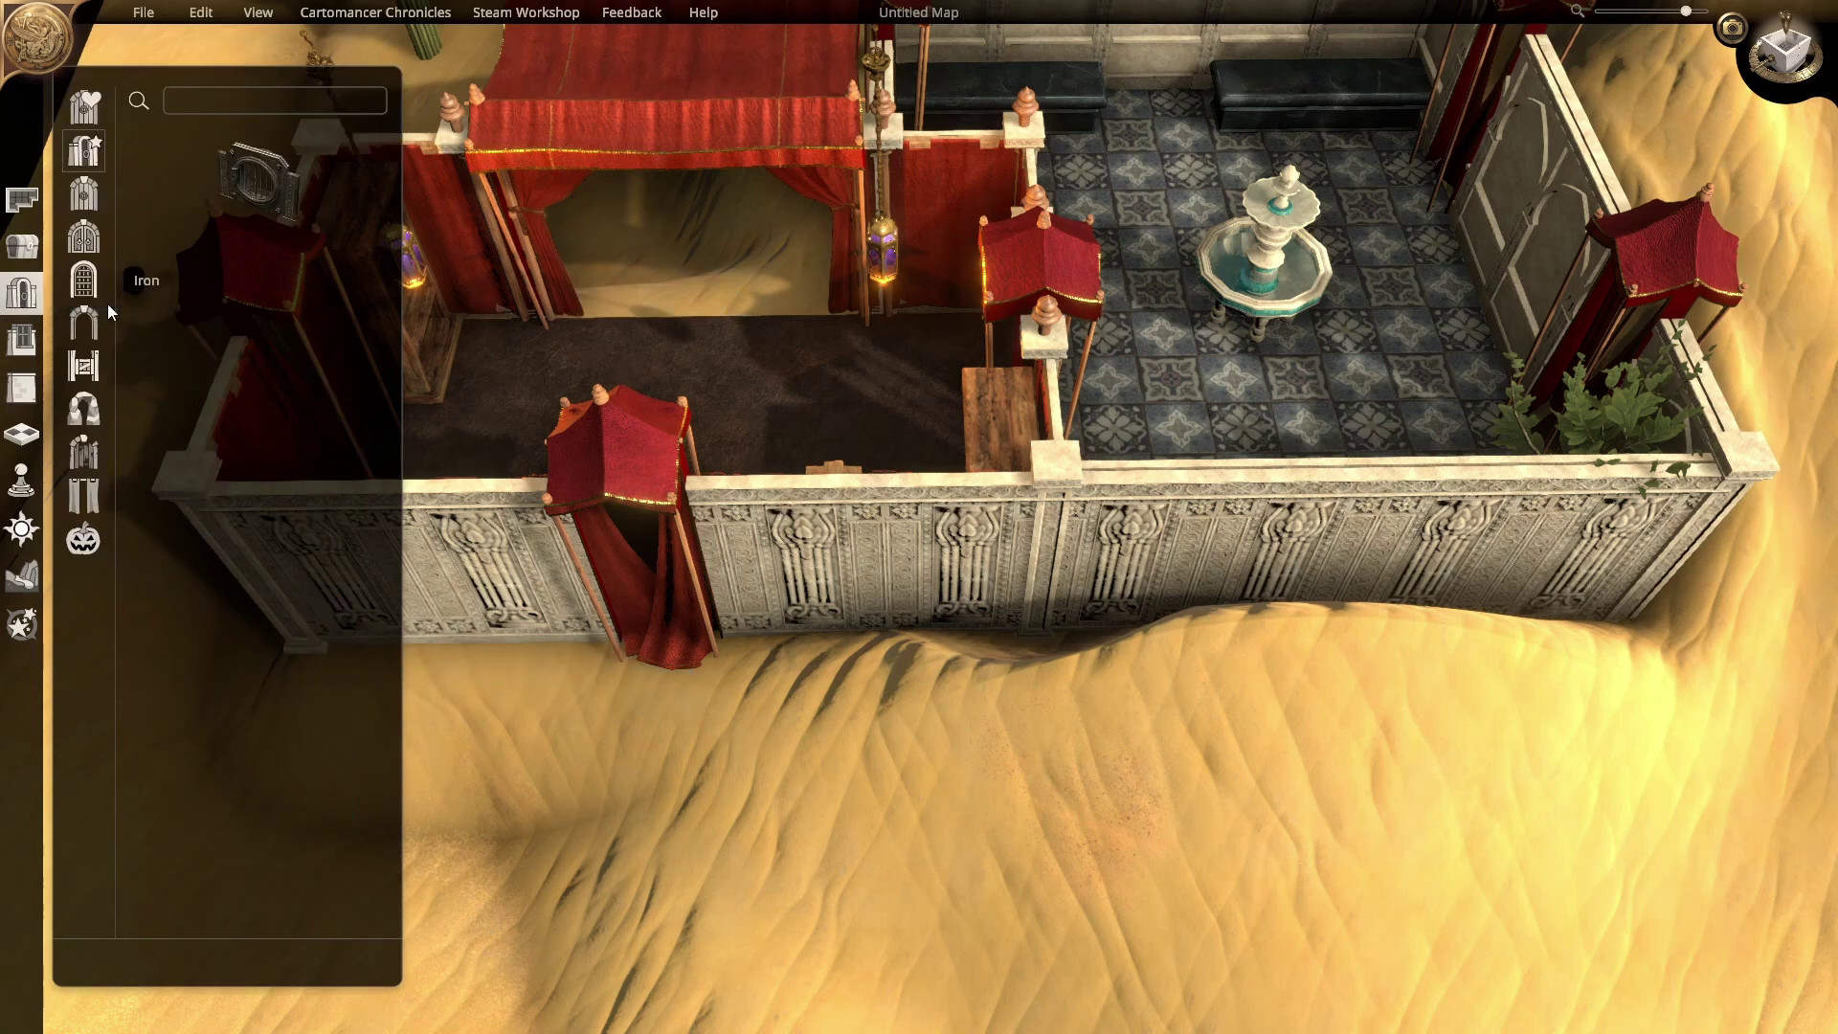
key(a)
key(s)
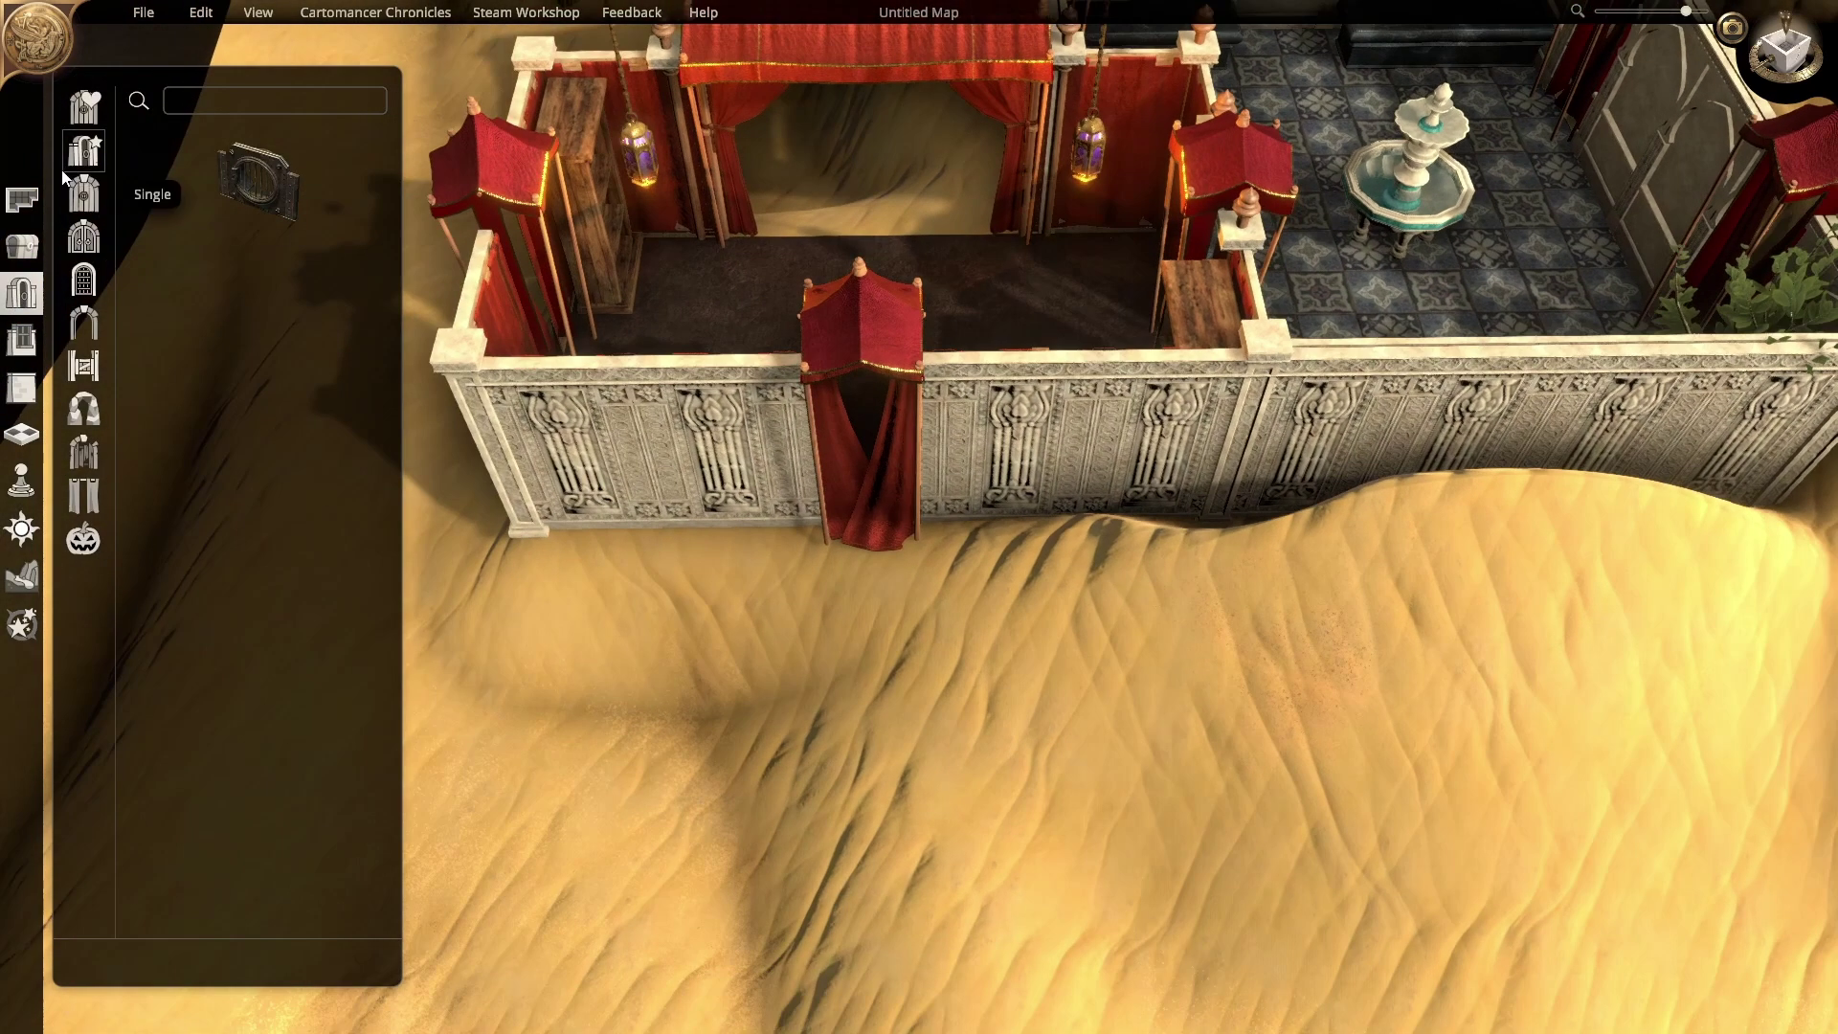
click(88, 333)
click(308, 338)
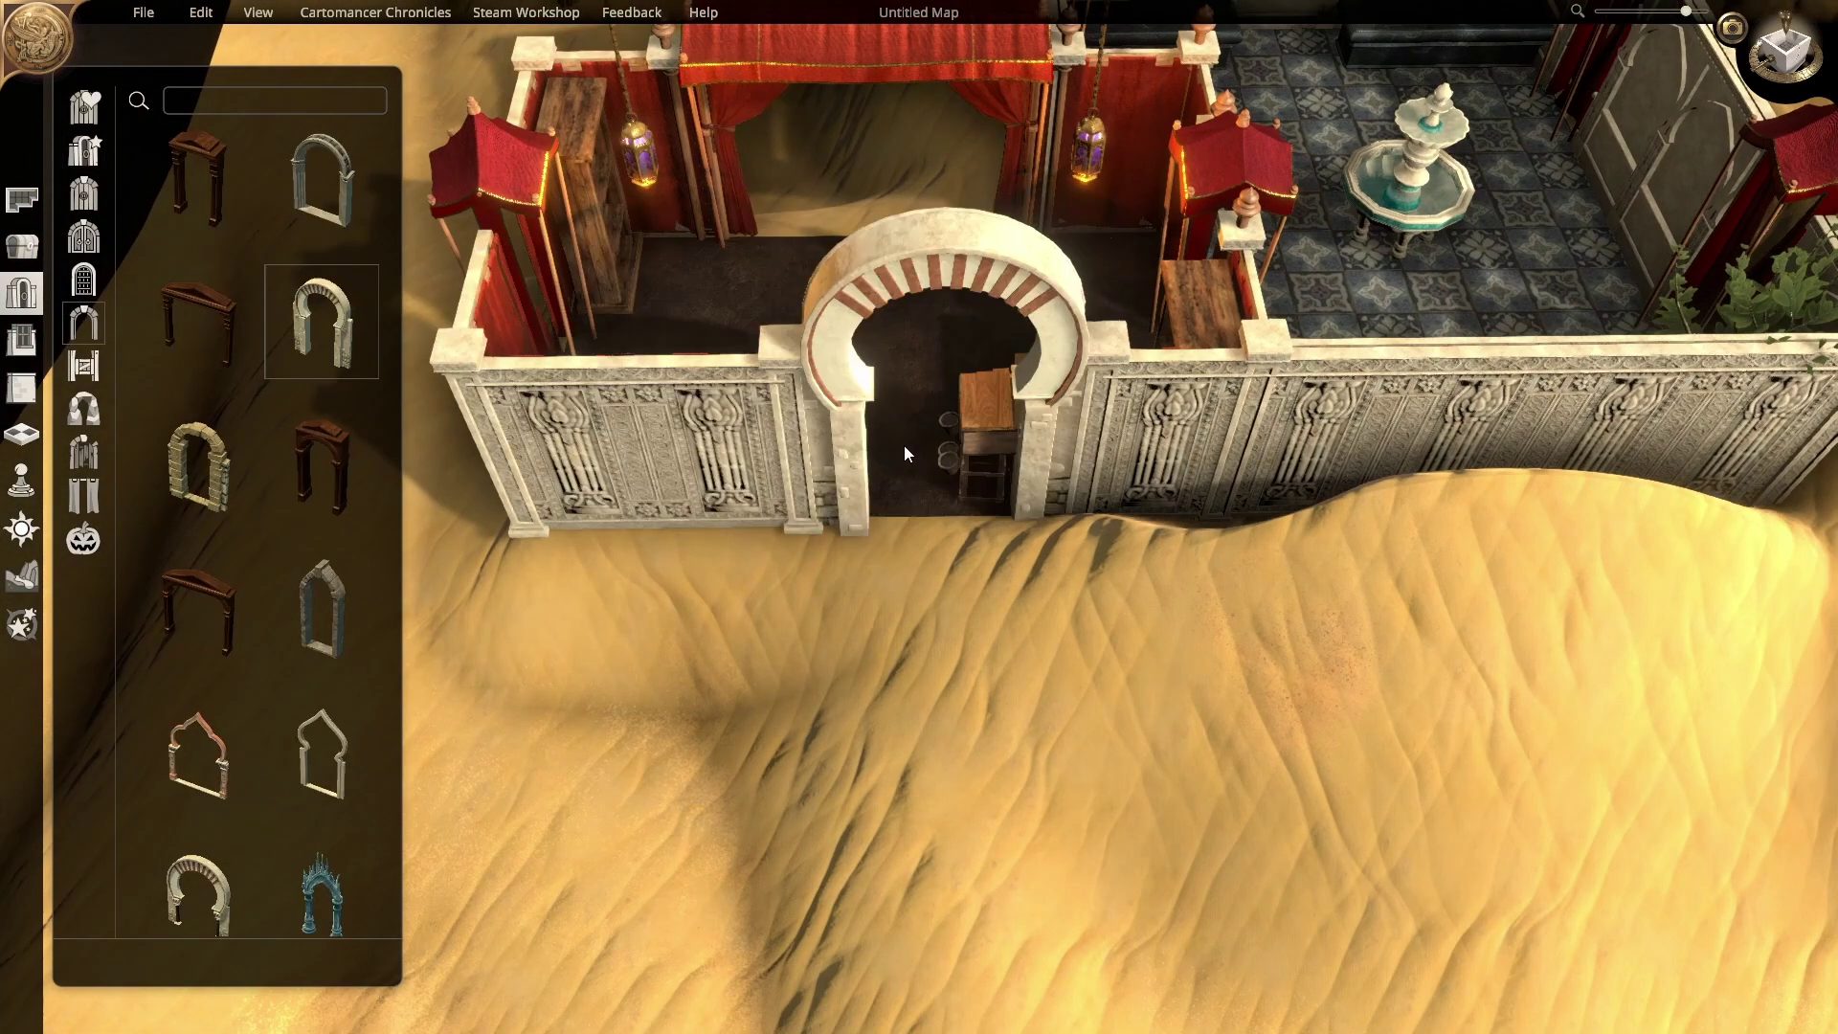
right_click(837, 441)
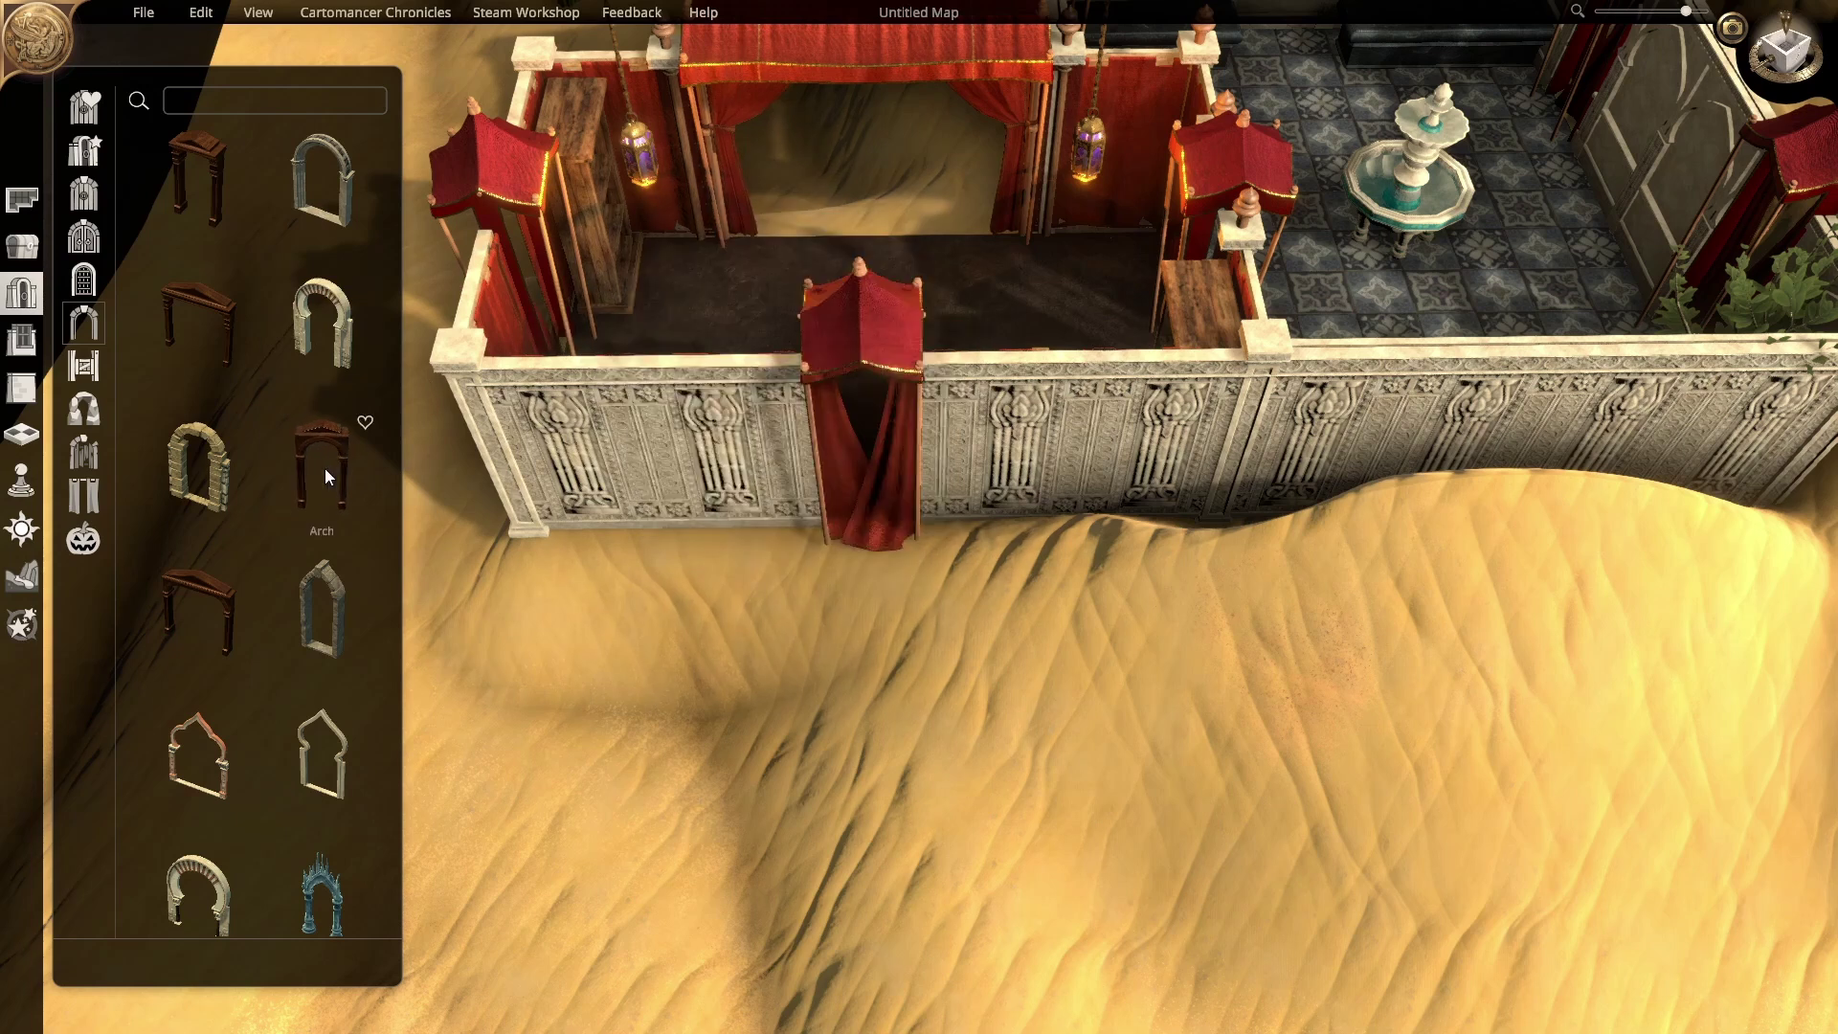
Step: Try the white pointed, onion-shaped arch at the entrance in the tent shop's front wall
click(325, 468)
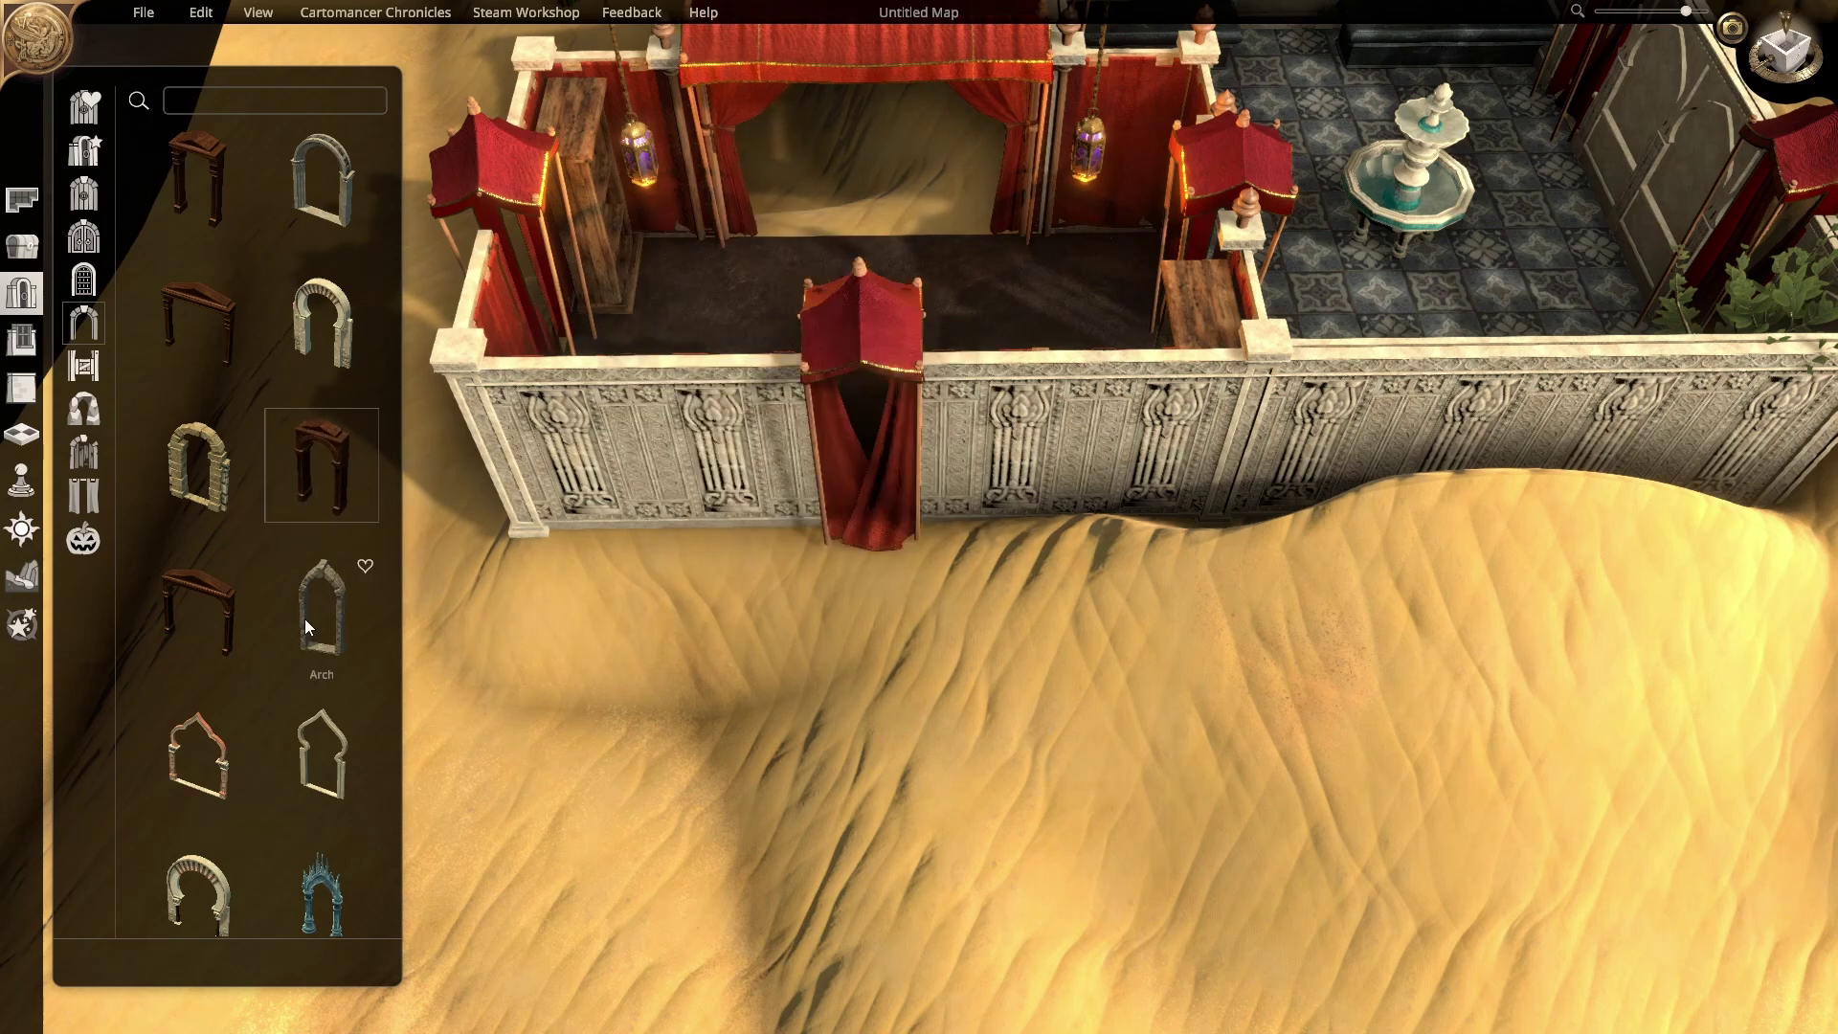
click(320, 781)
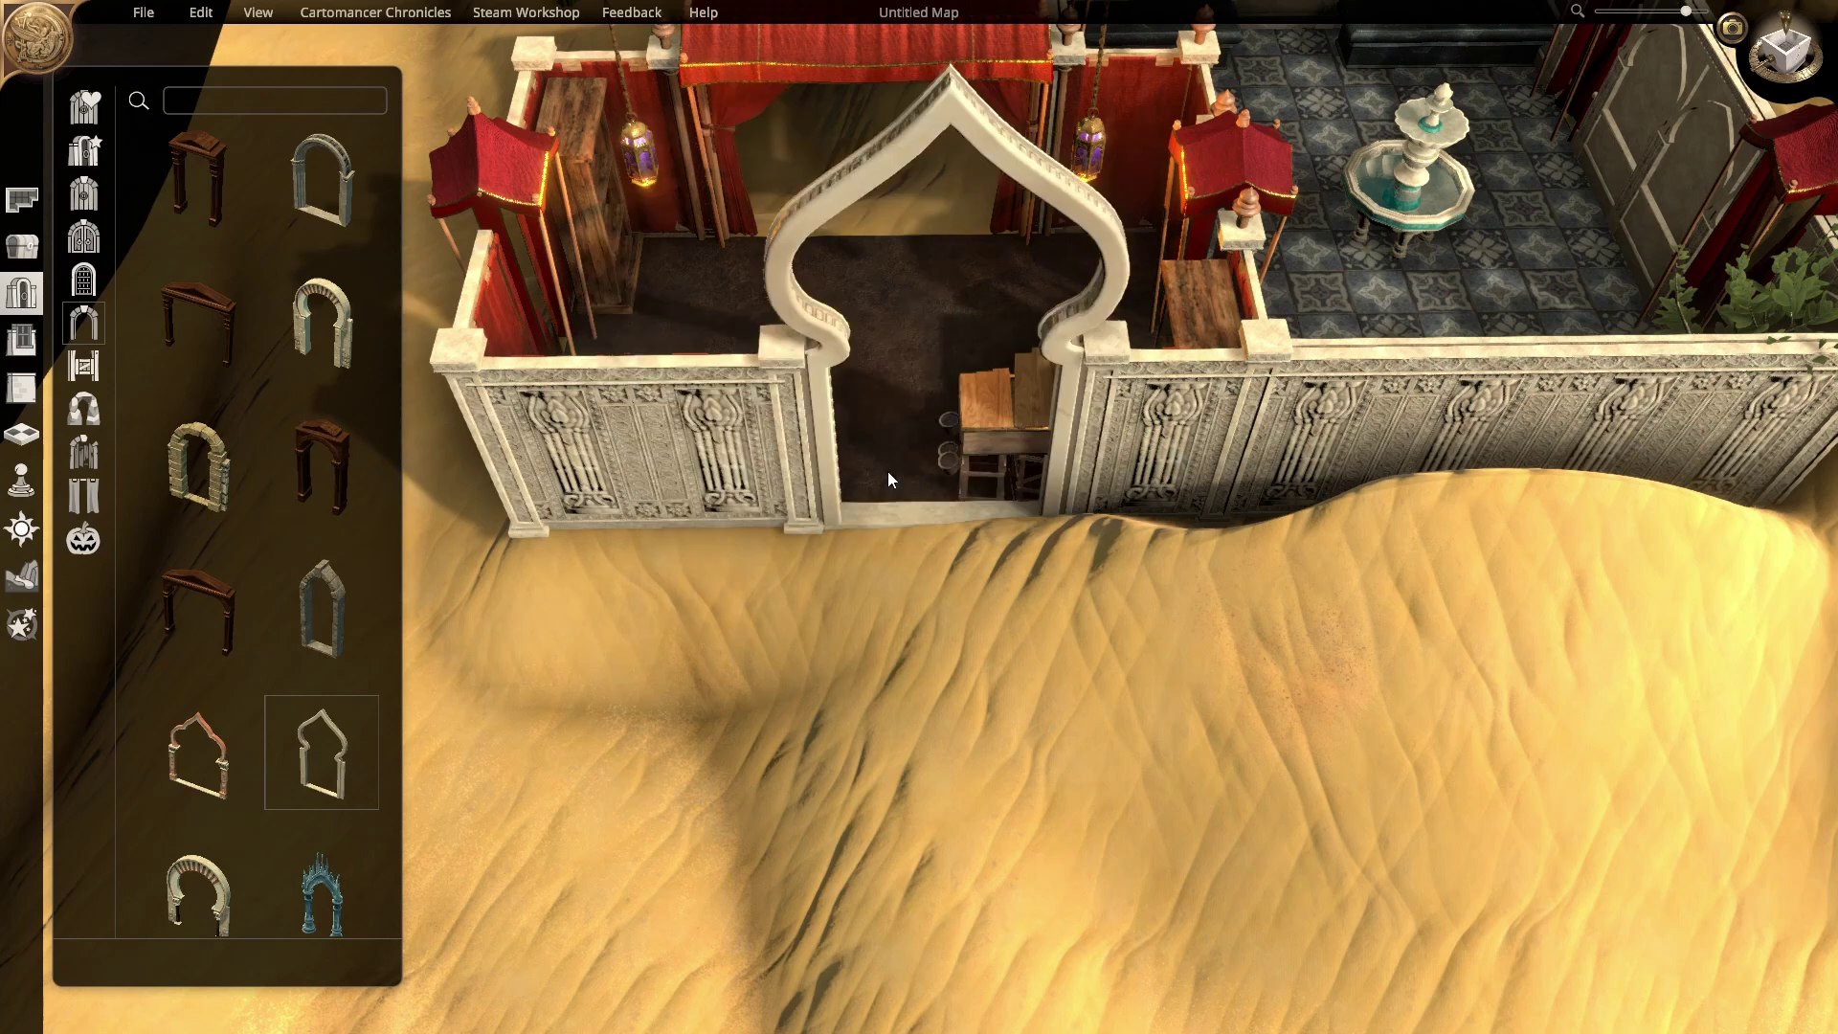
right_click(810, 489)
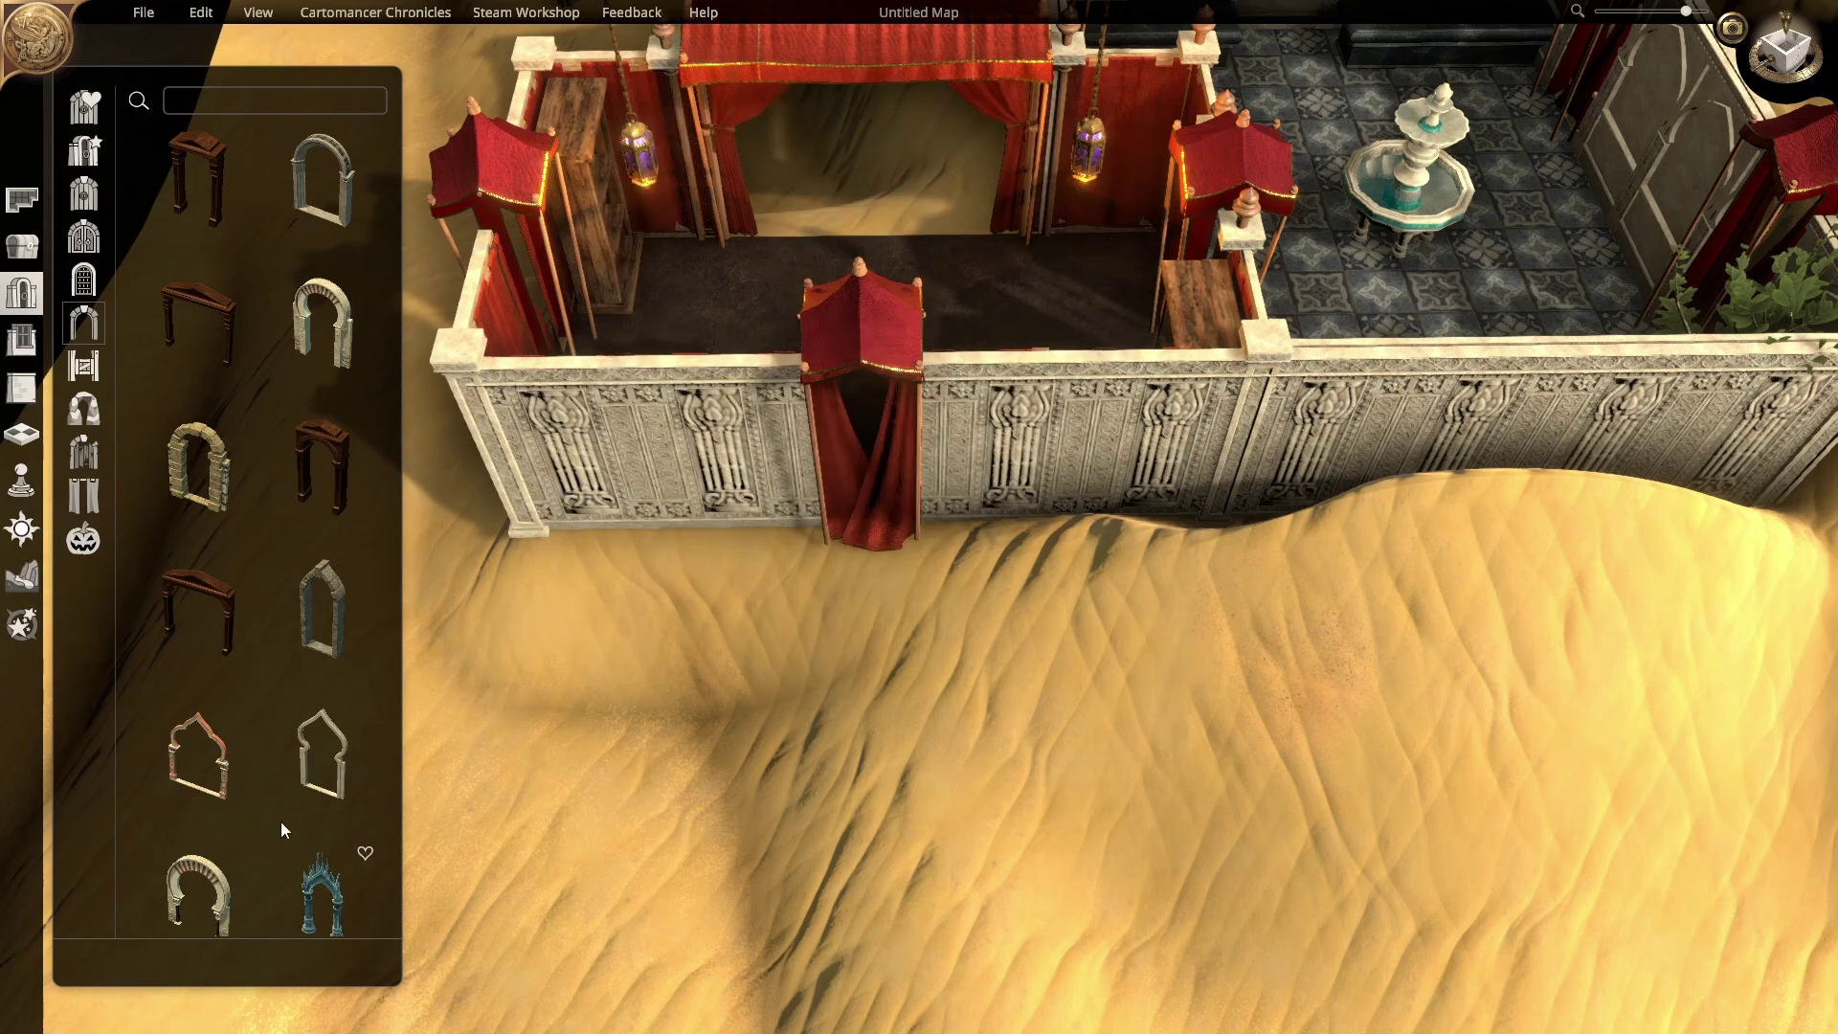
Step: Try the ruined stone, grey pointed and grey round arches at the entrance in the tent shop's front wall
scroll(287, 814, down, 4)
click(300, 778)
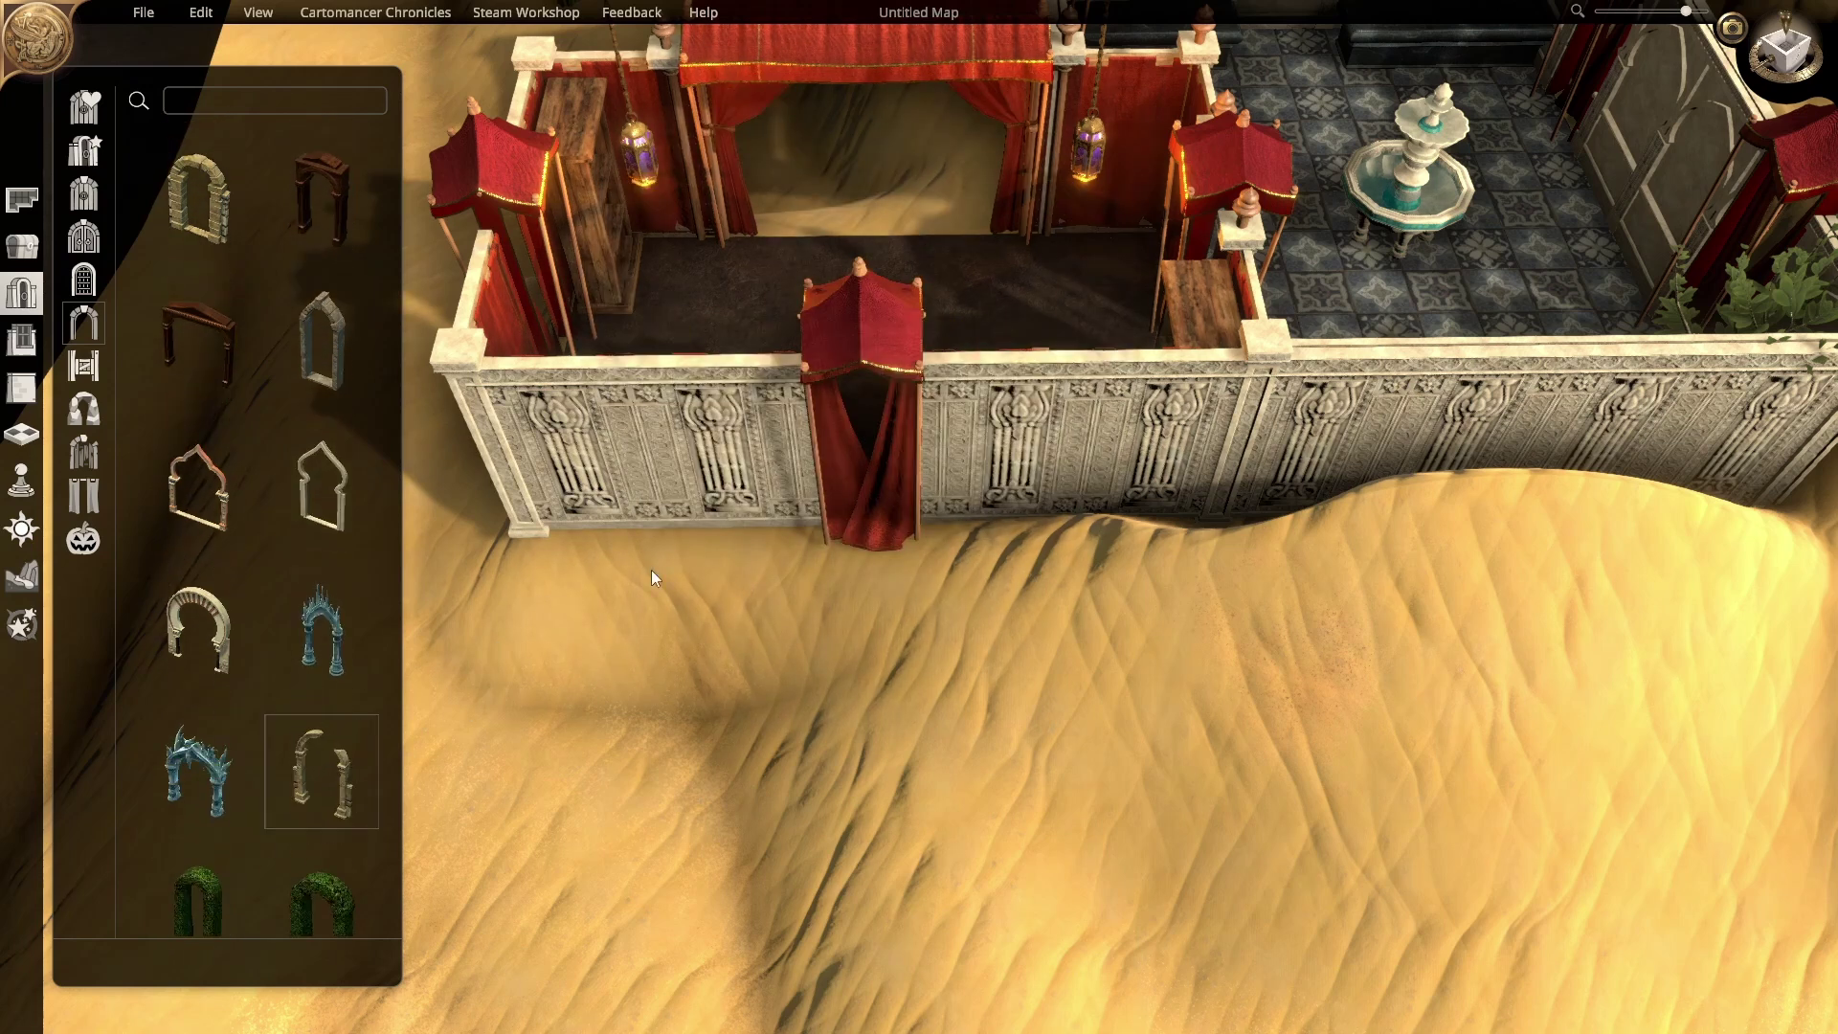
scroll(284, 739, down, 3)
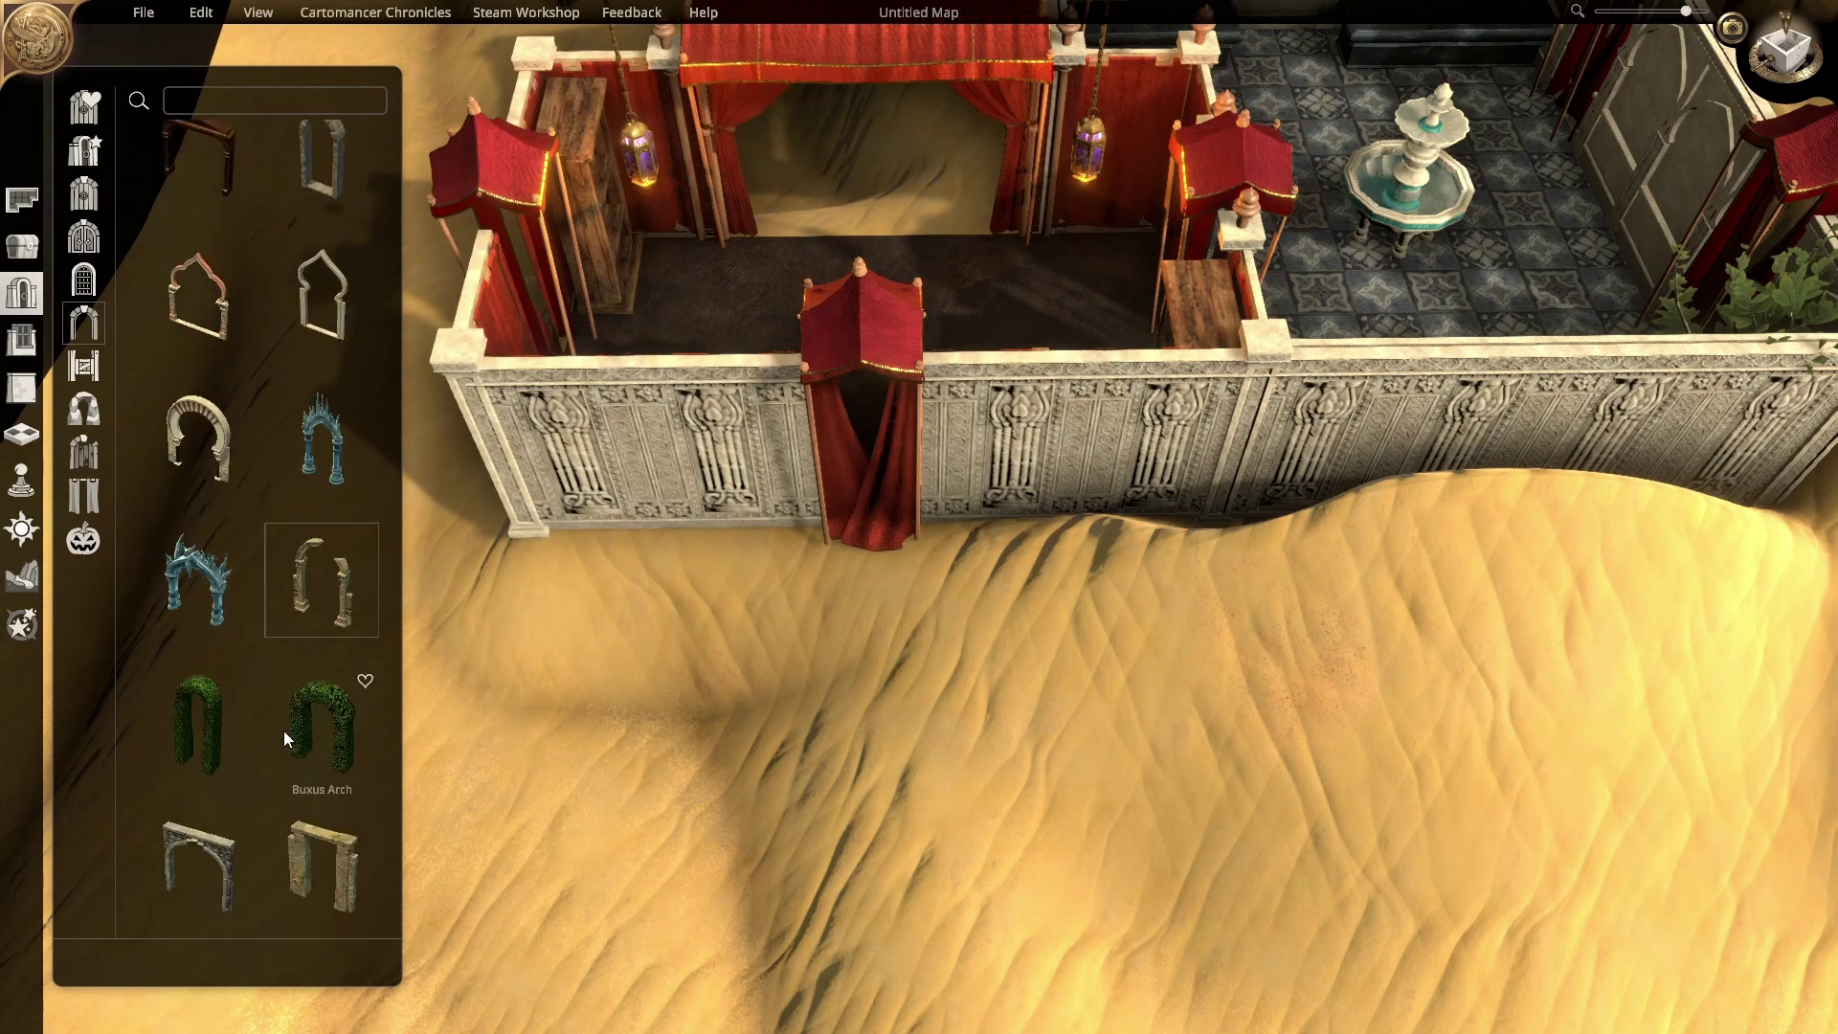
scroll(292, 766, down, 3)
scroll(288, 491, up, 6)
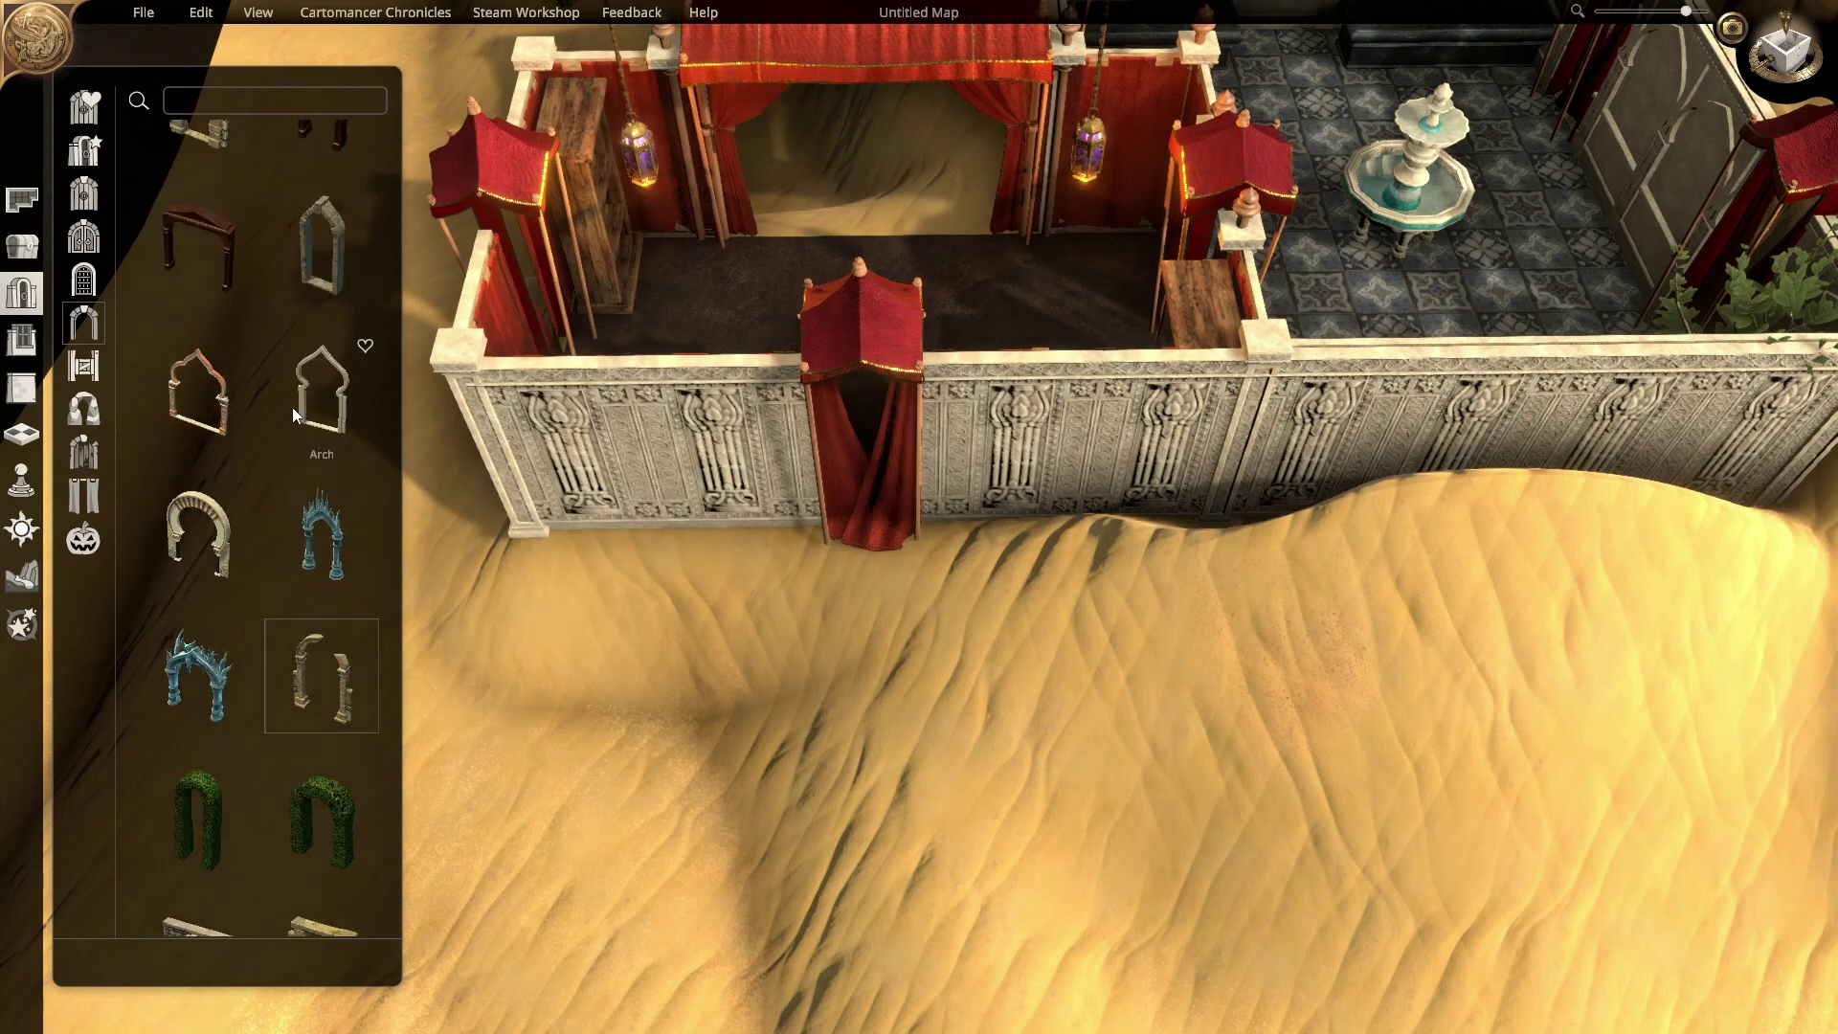
scroll(293, 414, up, 2)
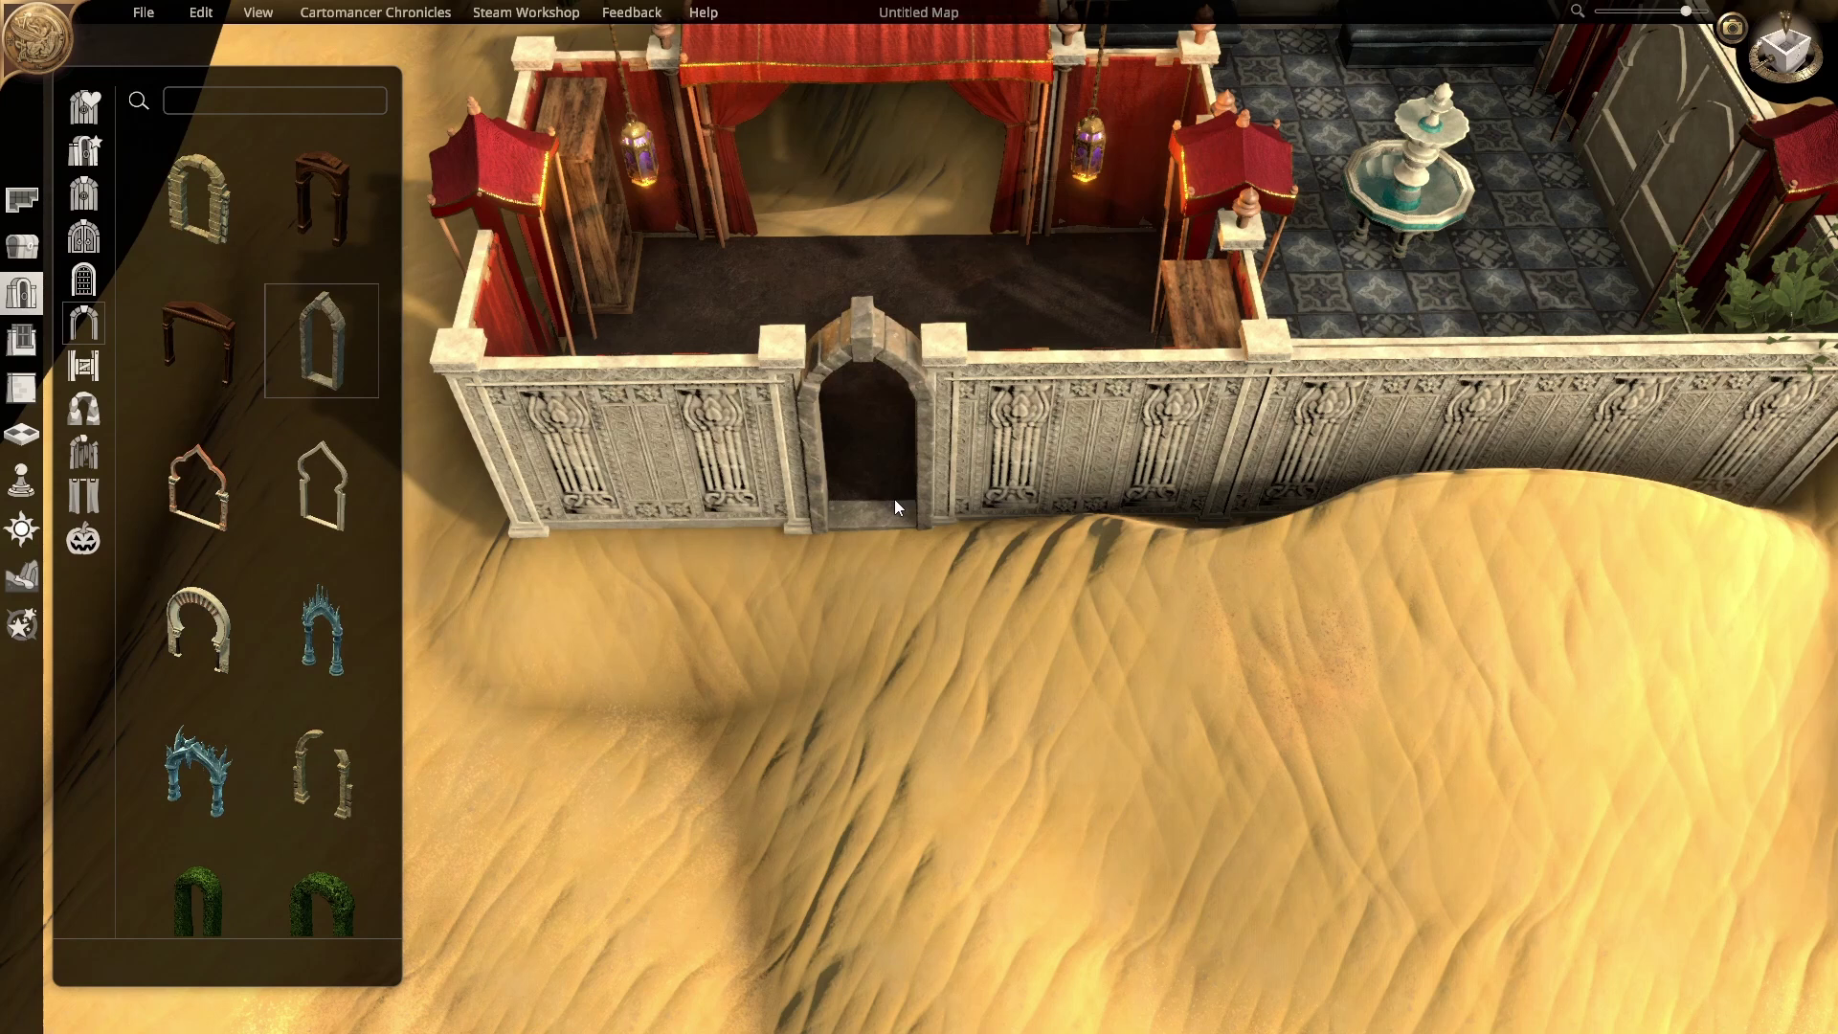
scroll(211, 505, up, 6)
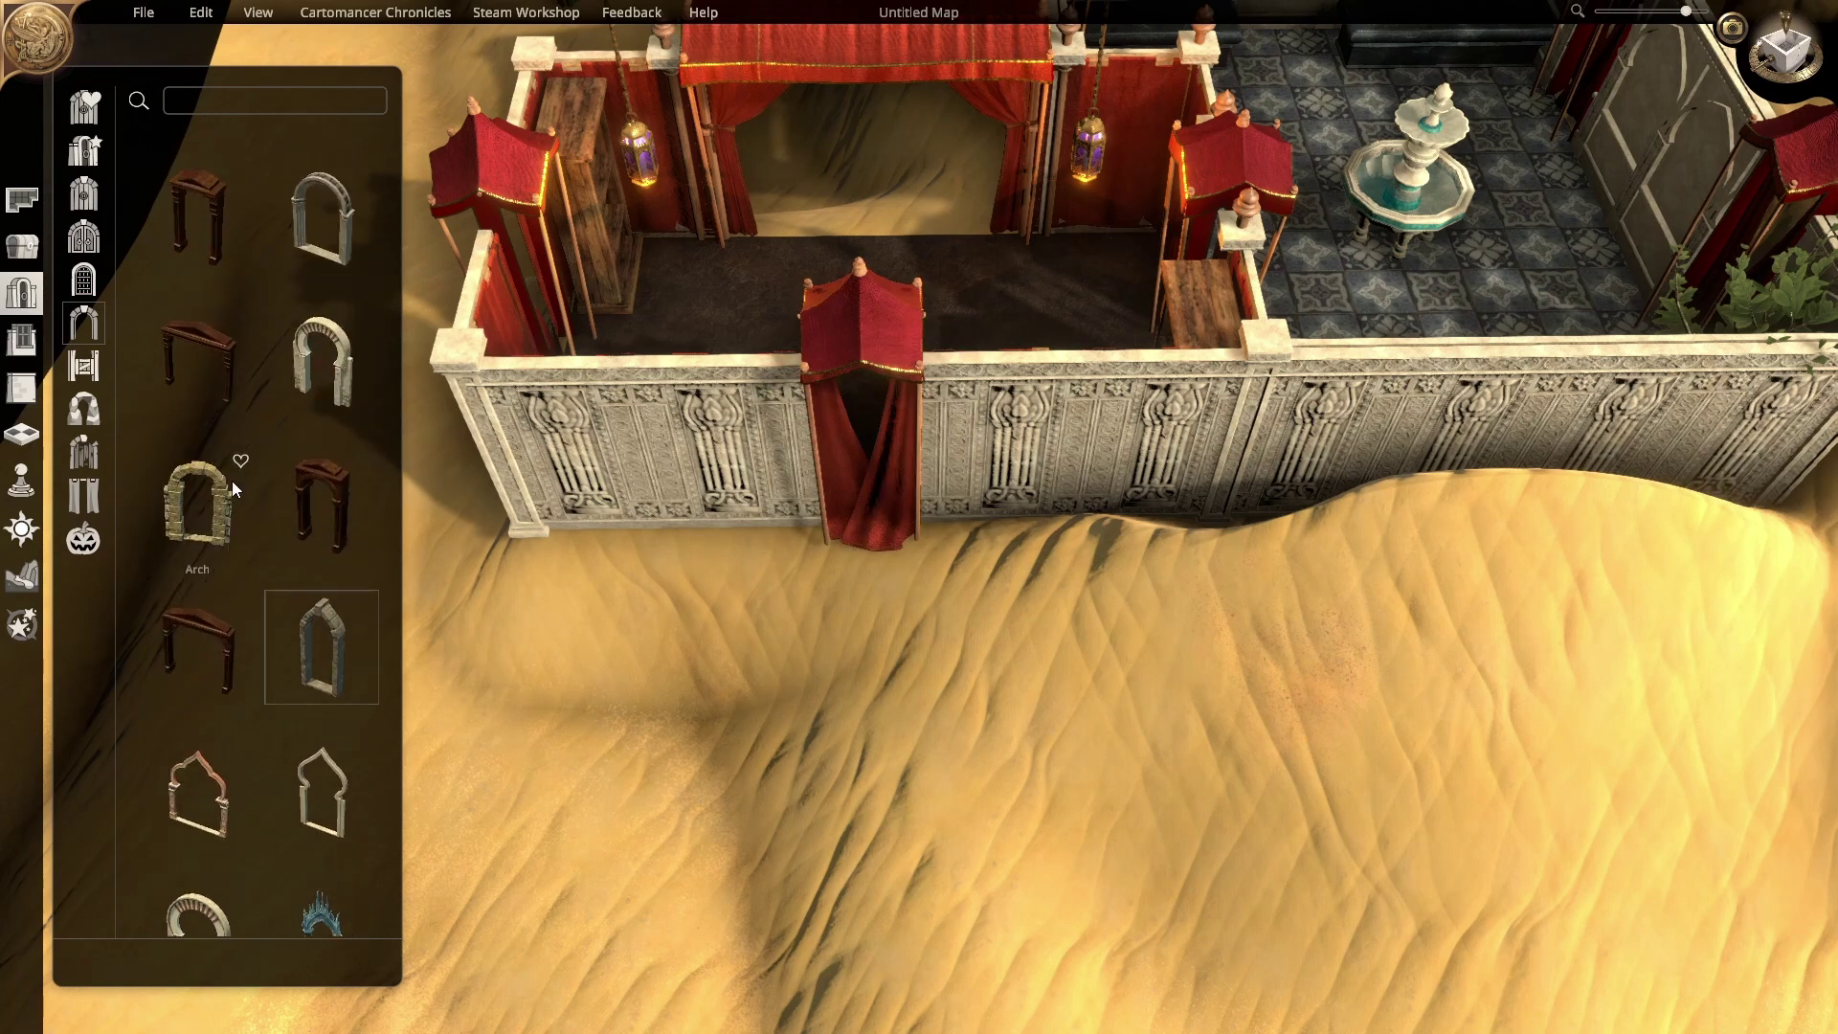
click(322, 213)
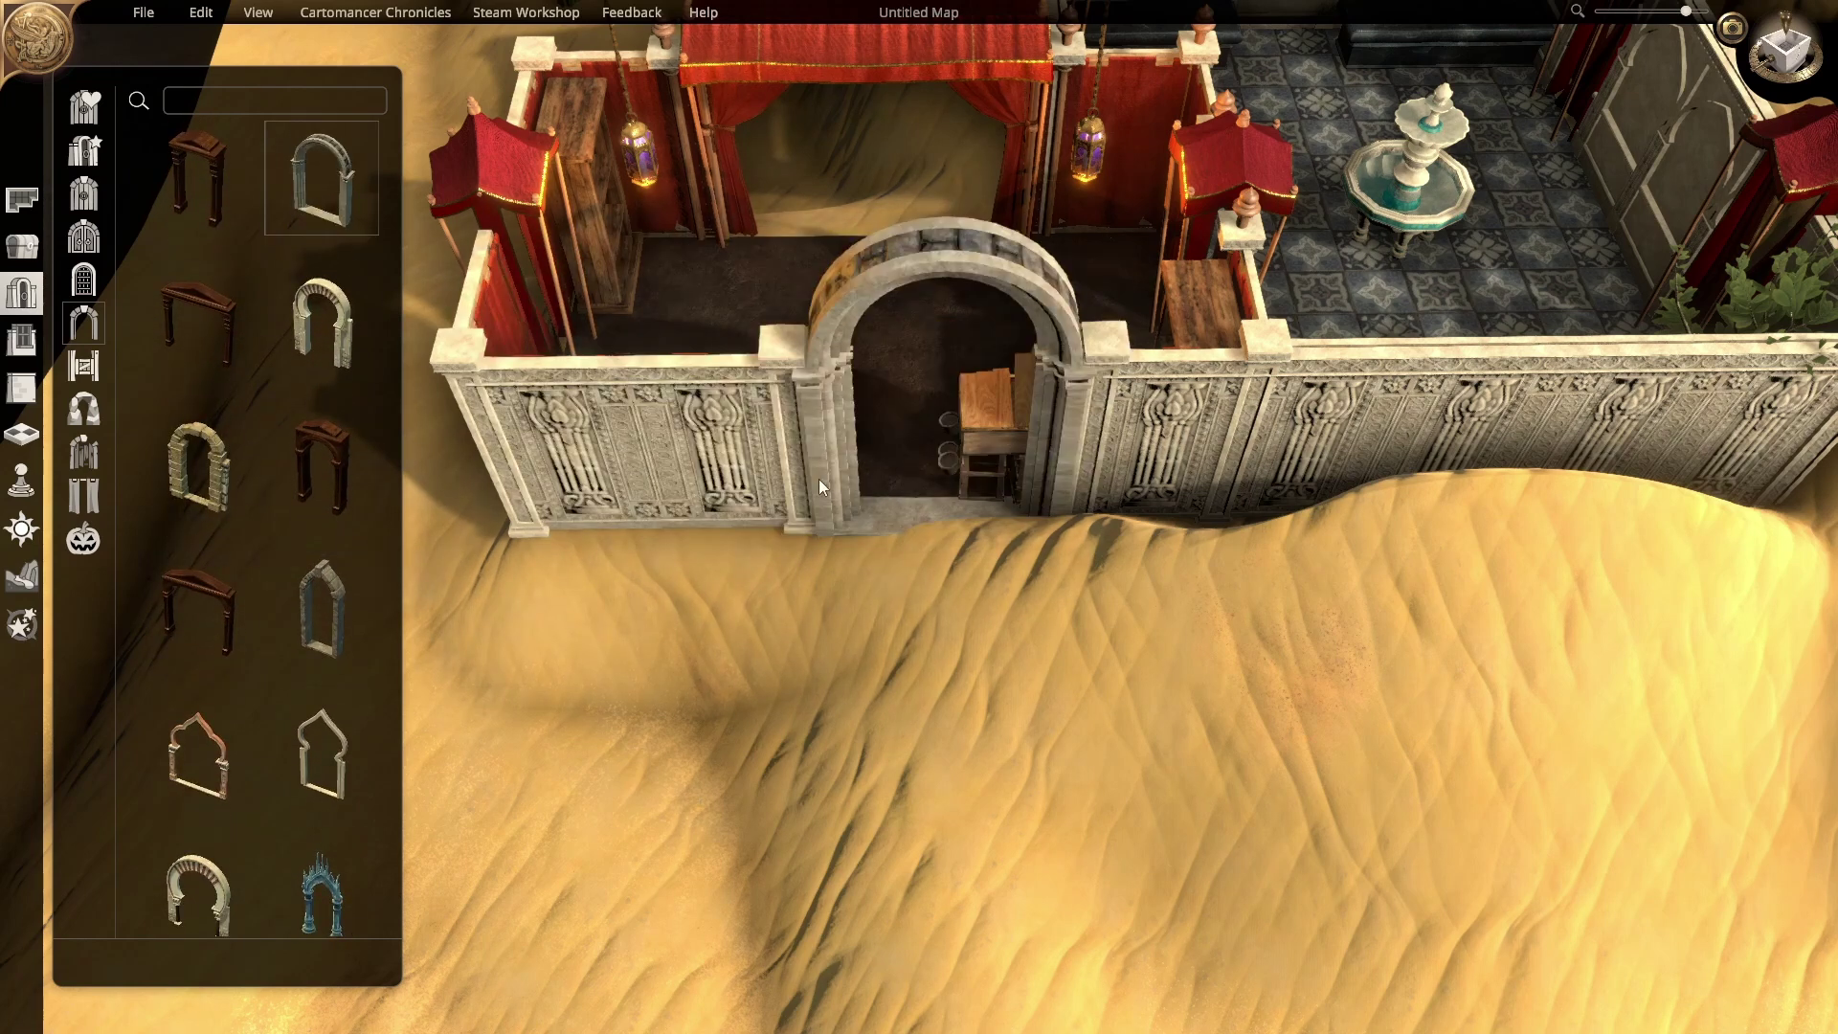
Step: Place the round light stone arch with red stripes in the tent shop's front entrance and preview it at the other doorways
click(341, 337)
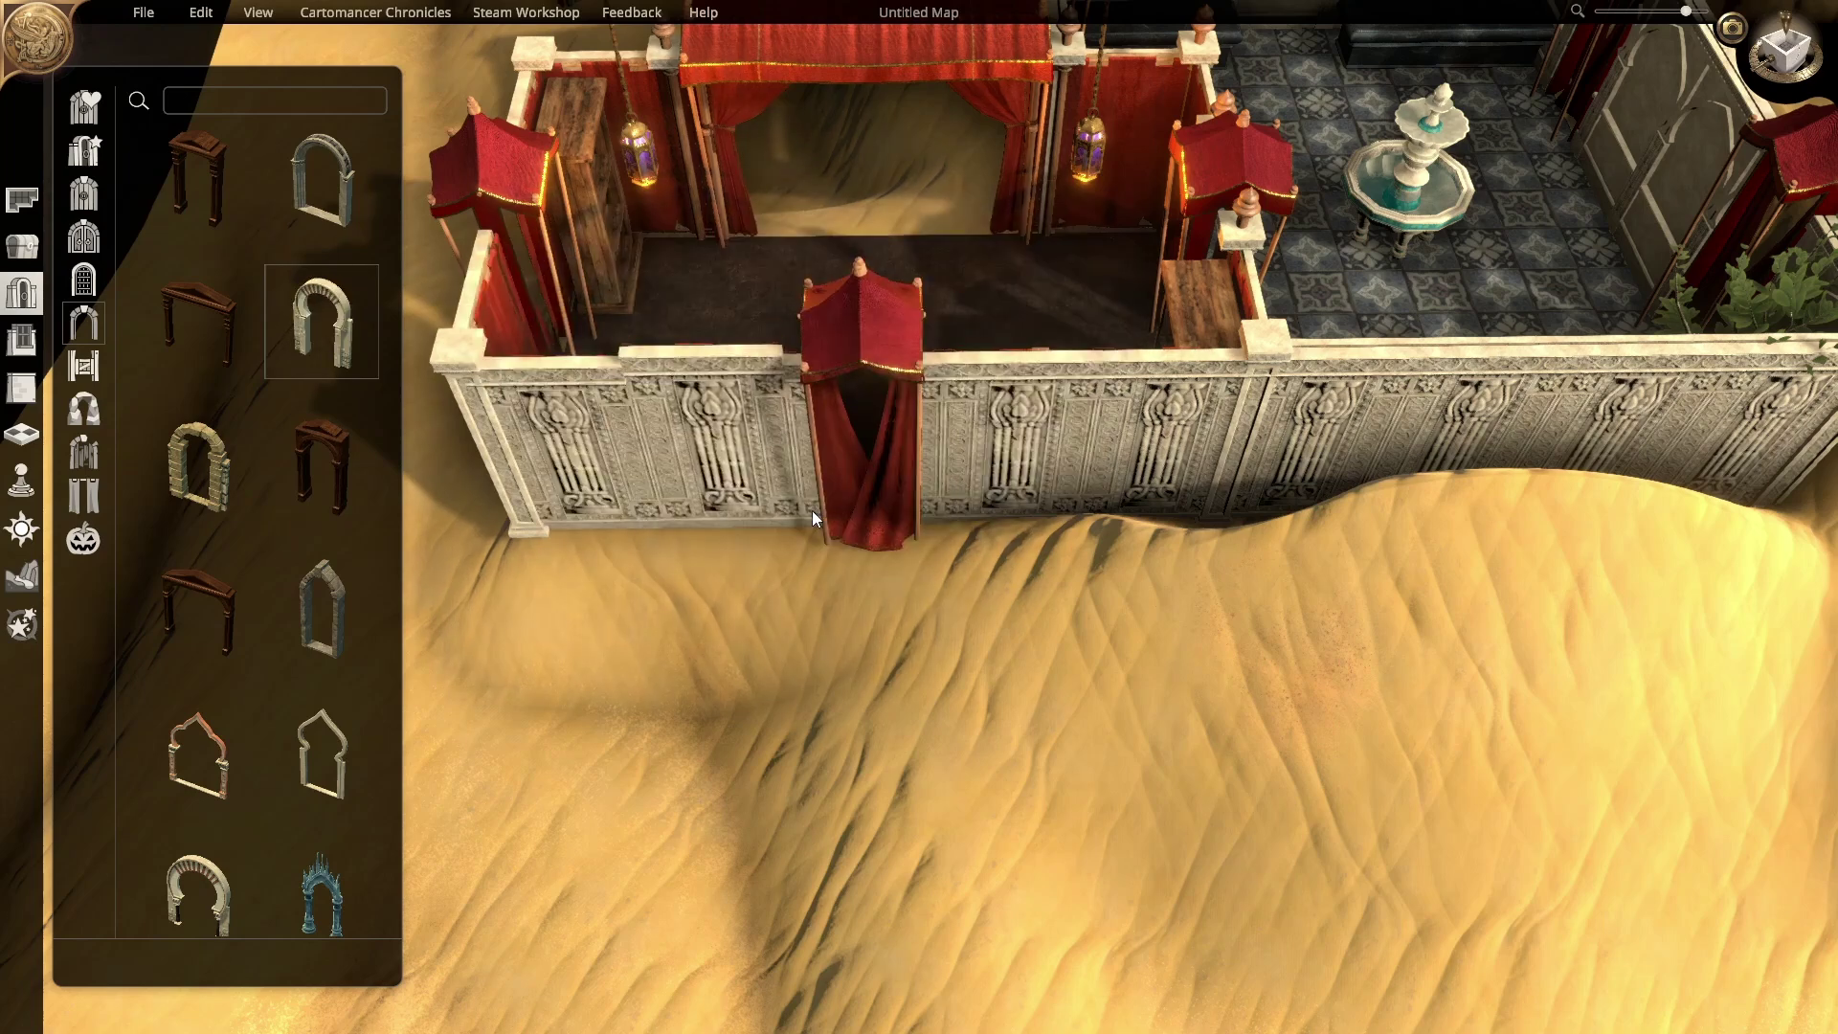
click(812, 511)
key(w)
key(a)
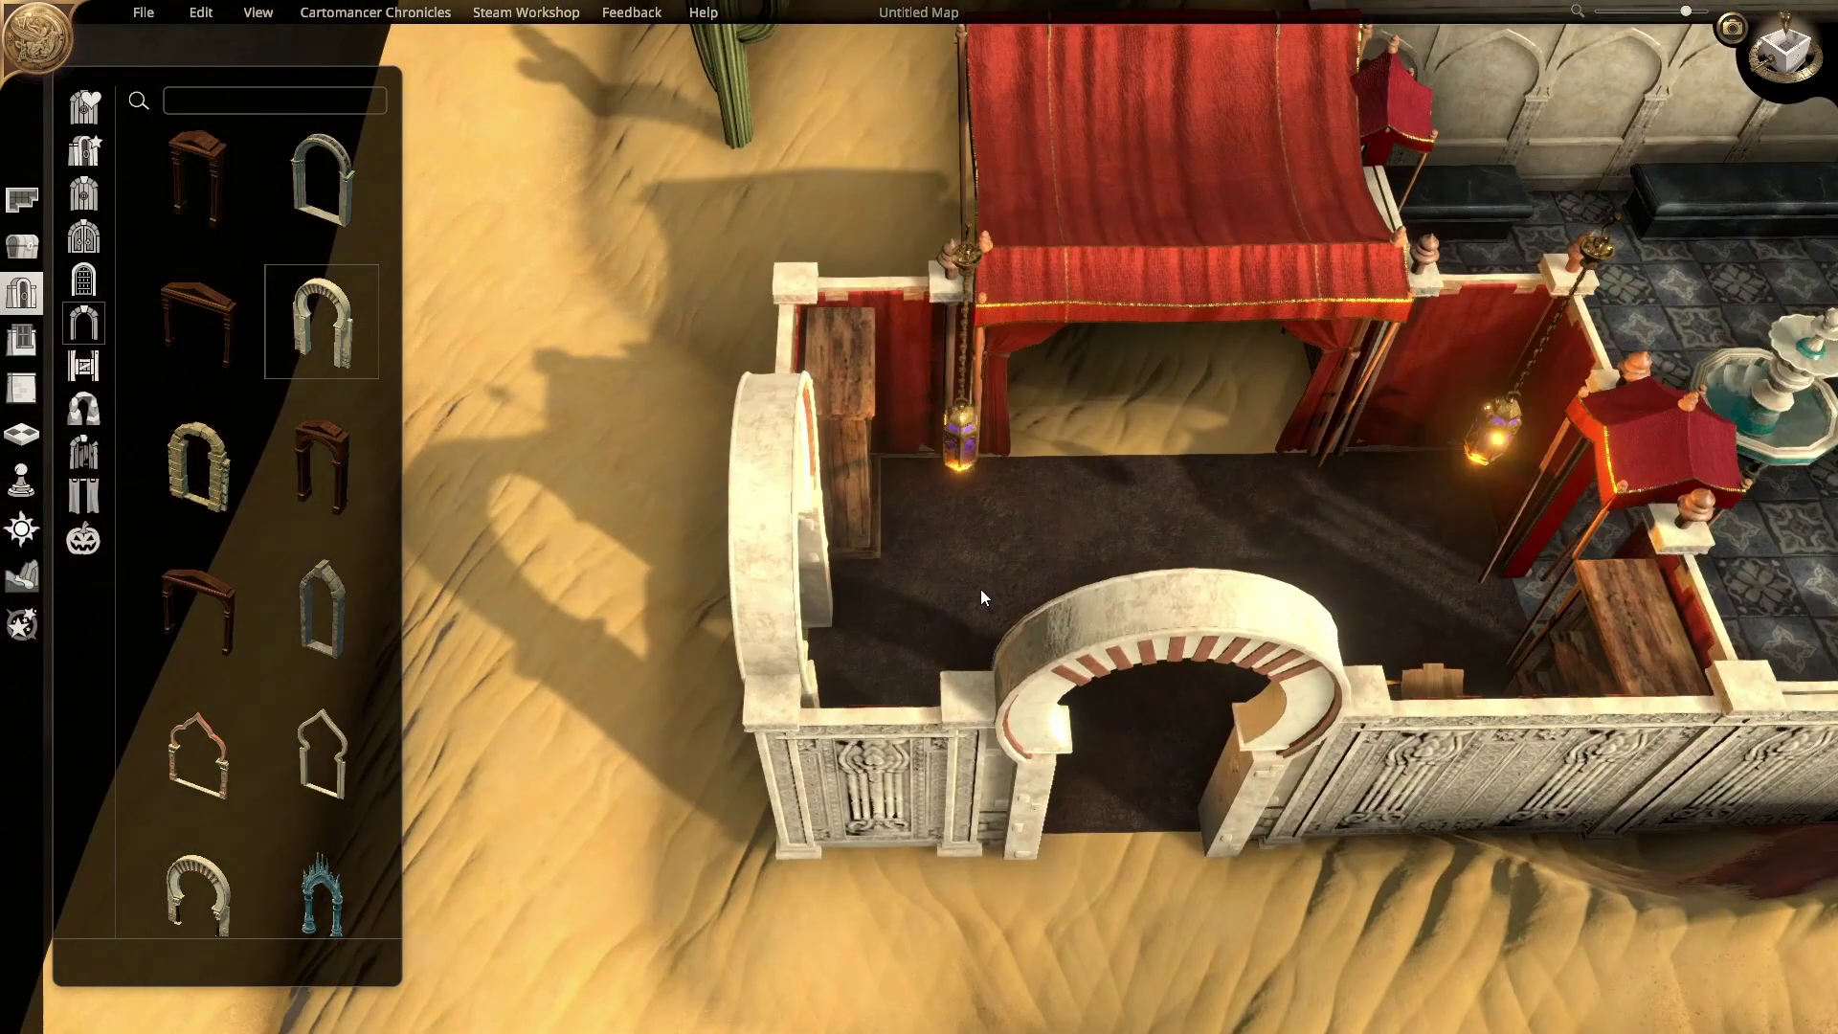
key(d)
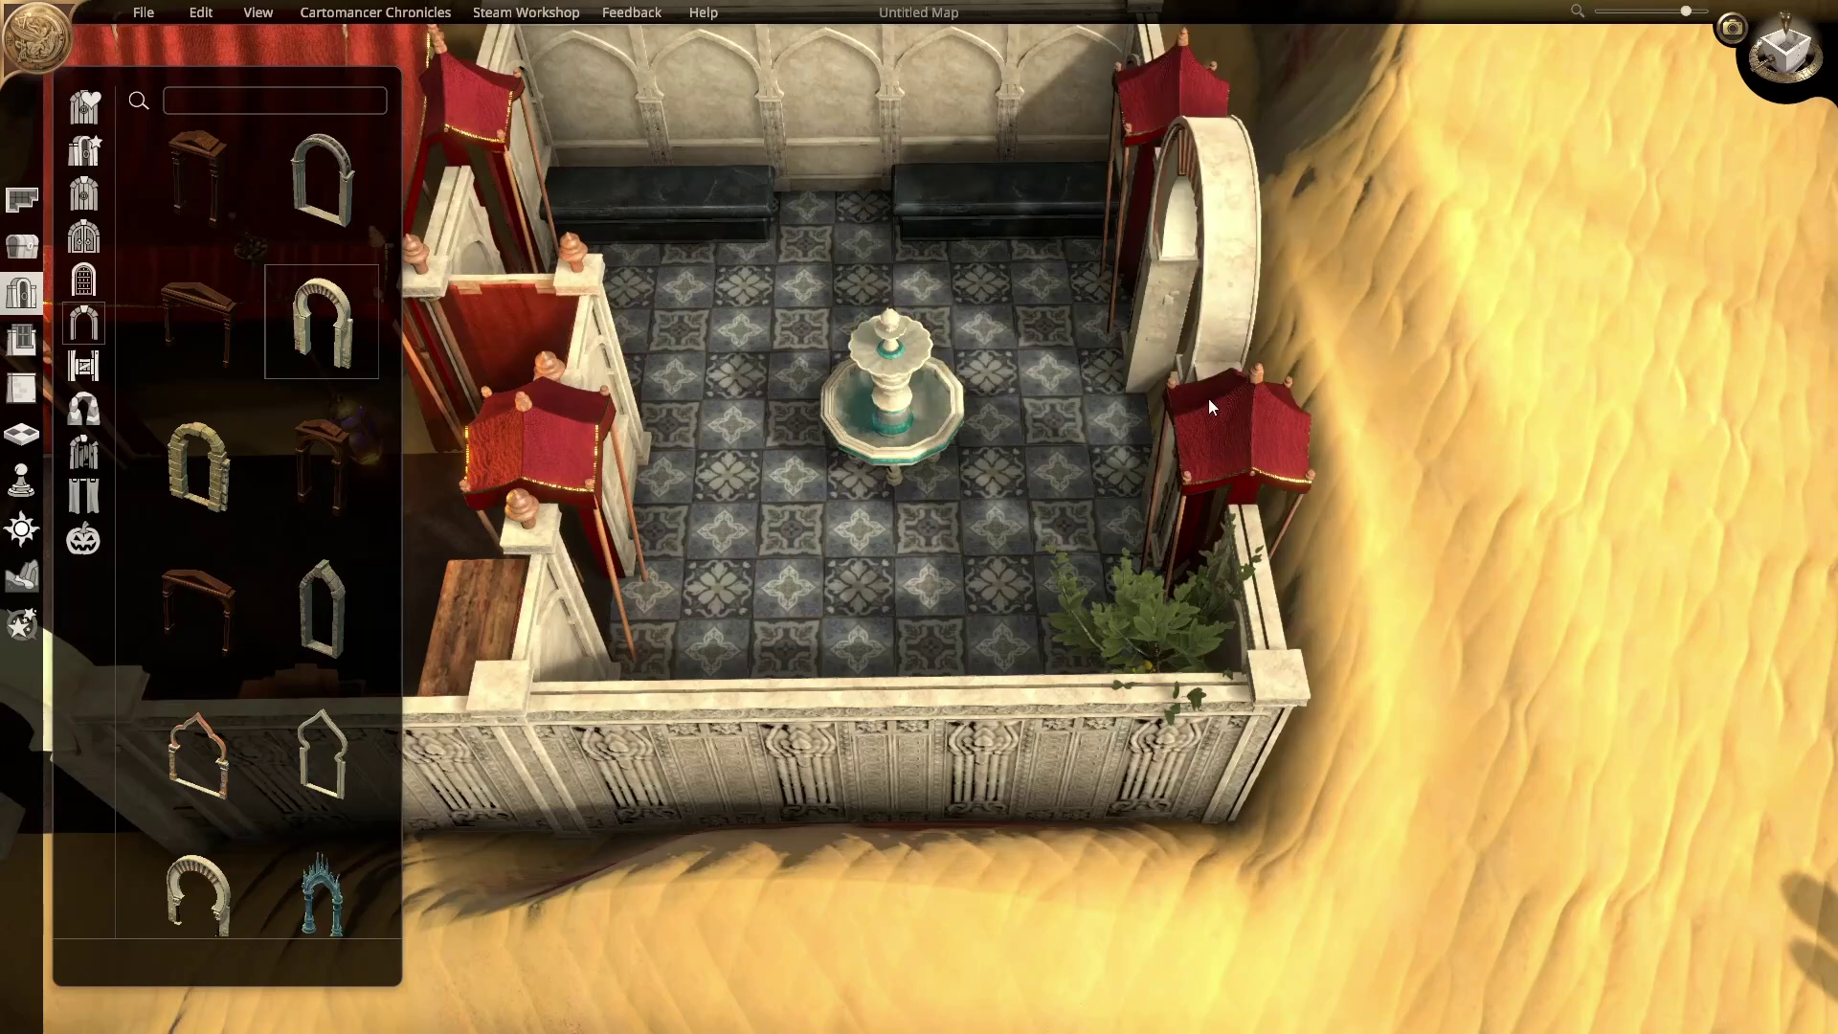
key(a)
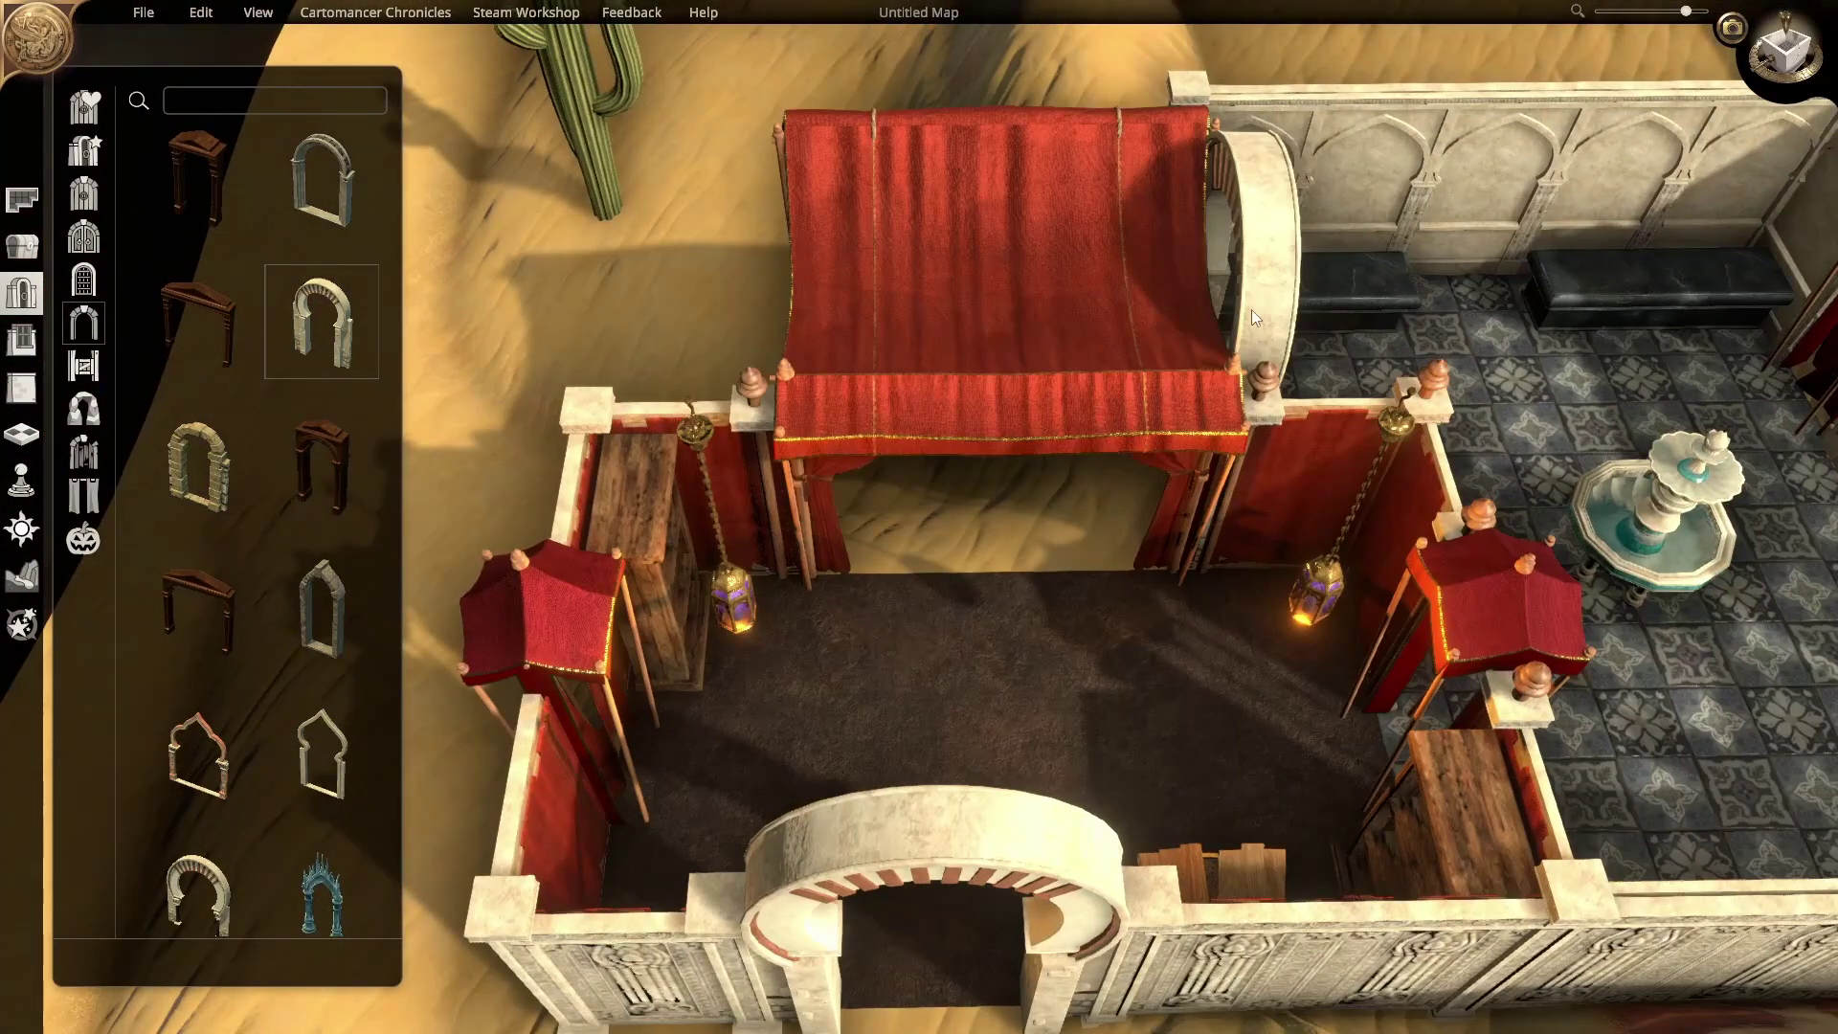
key(a)
key(s)
key(w)
key(Escape)
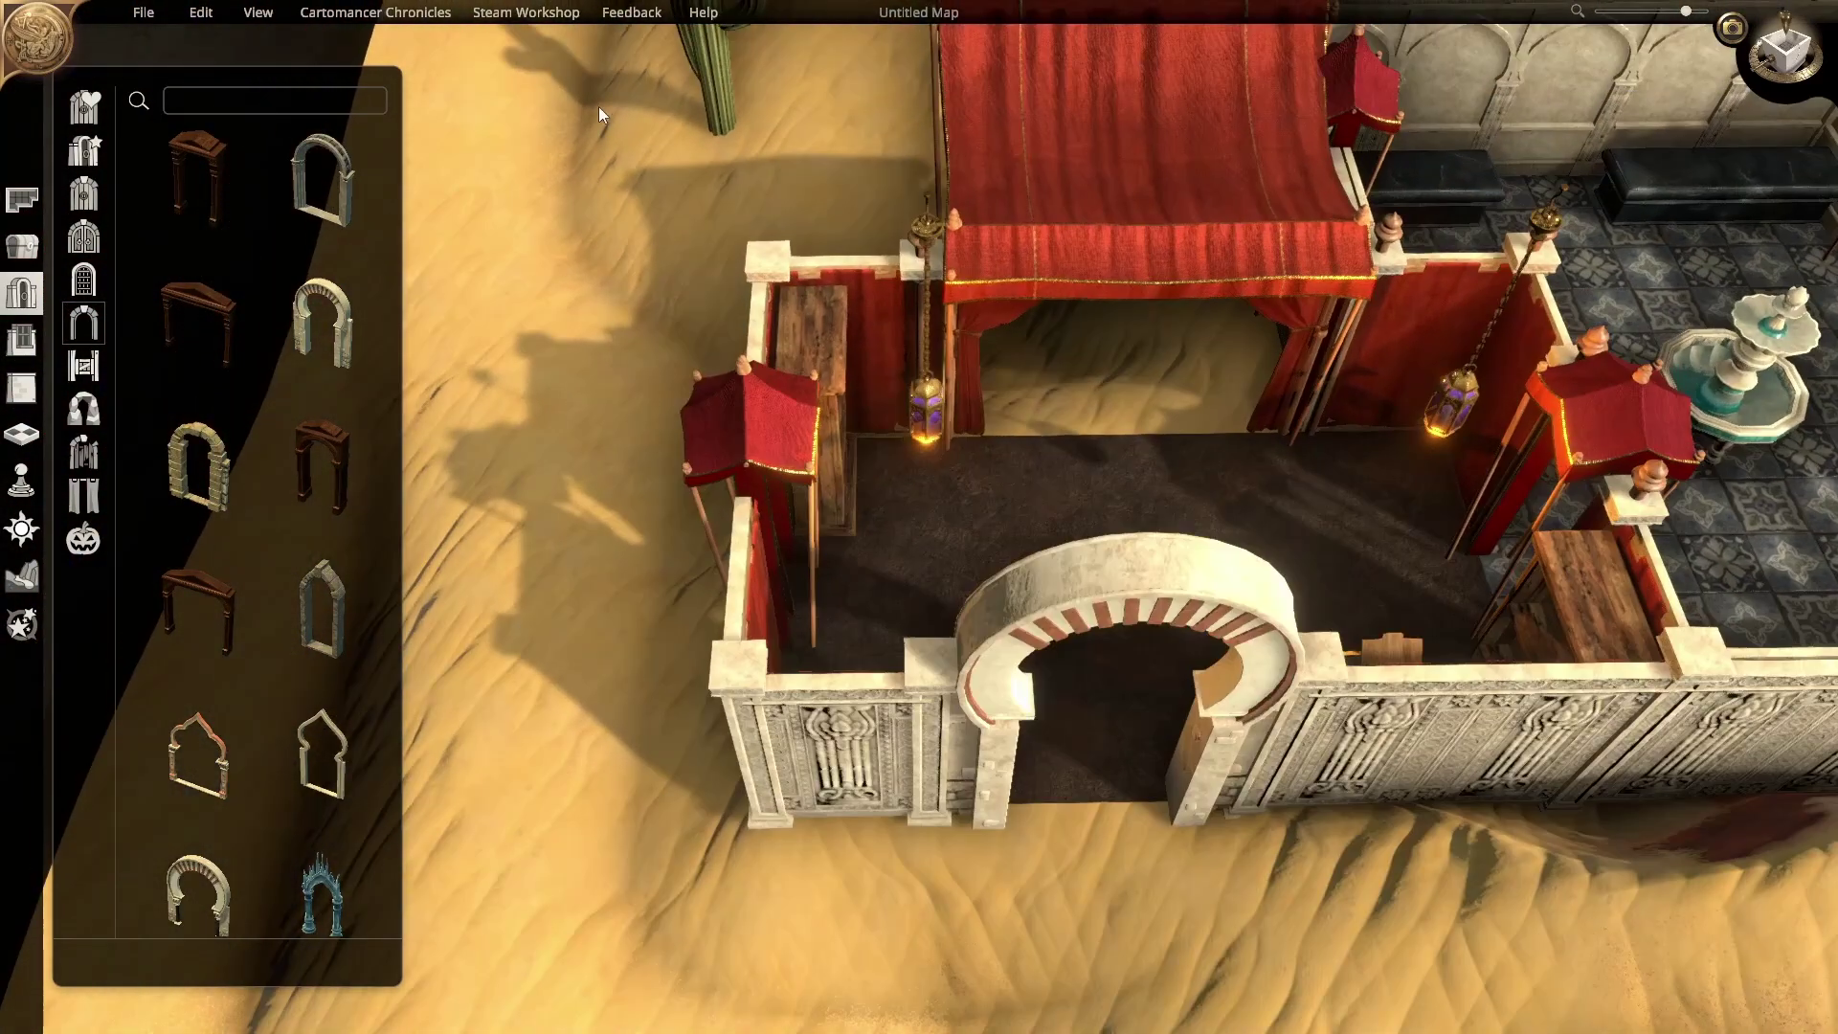
Step: Delete the red tent door from the tent shop's outer side wall
key(s)
key(d)
key(s)
key(d)
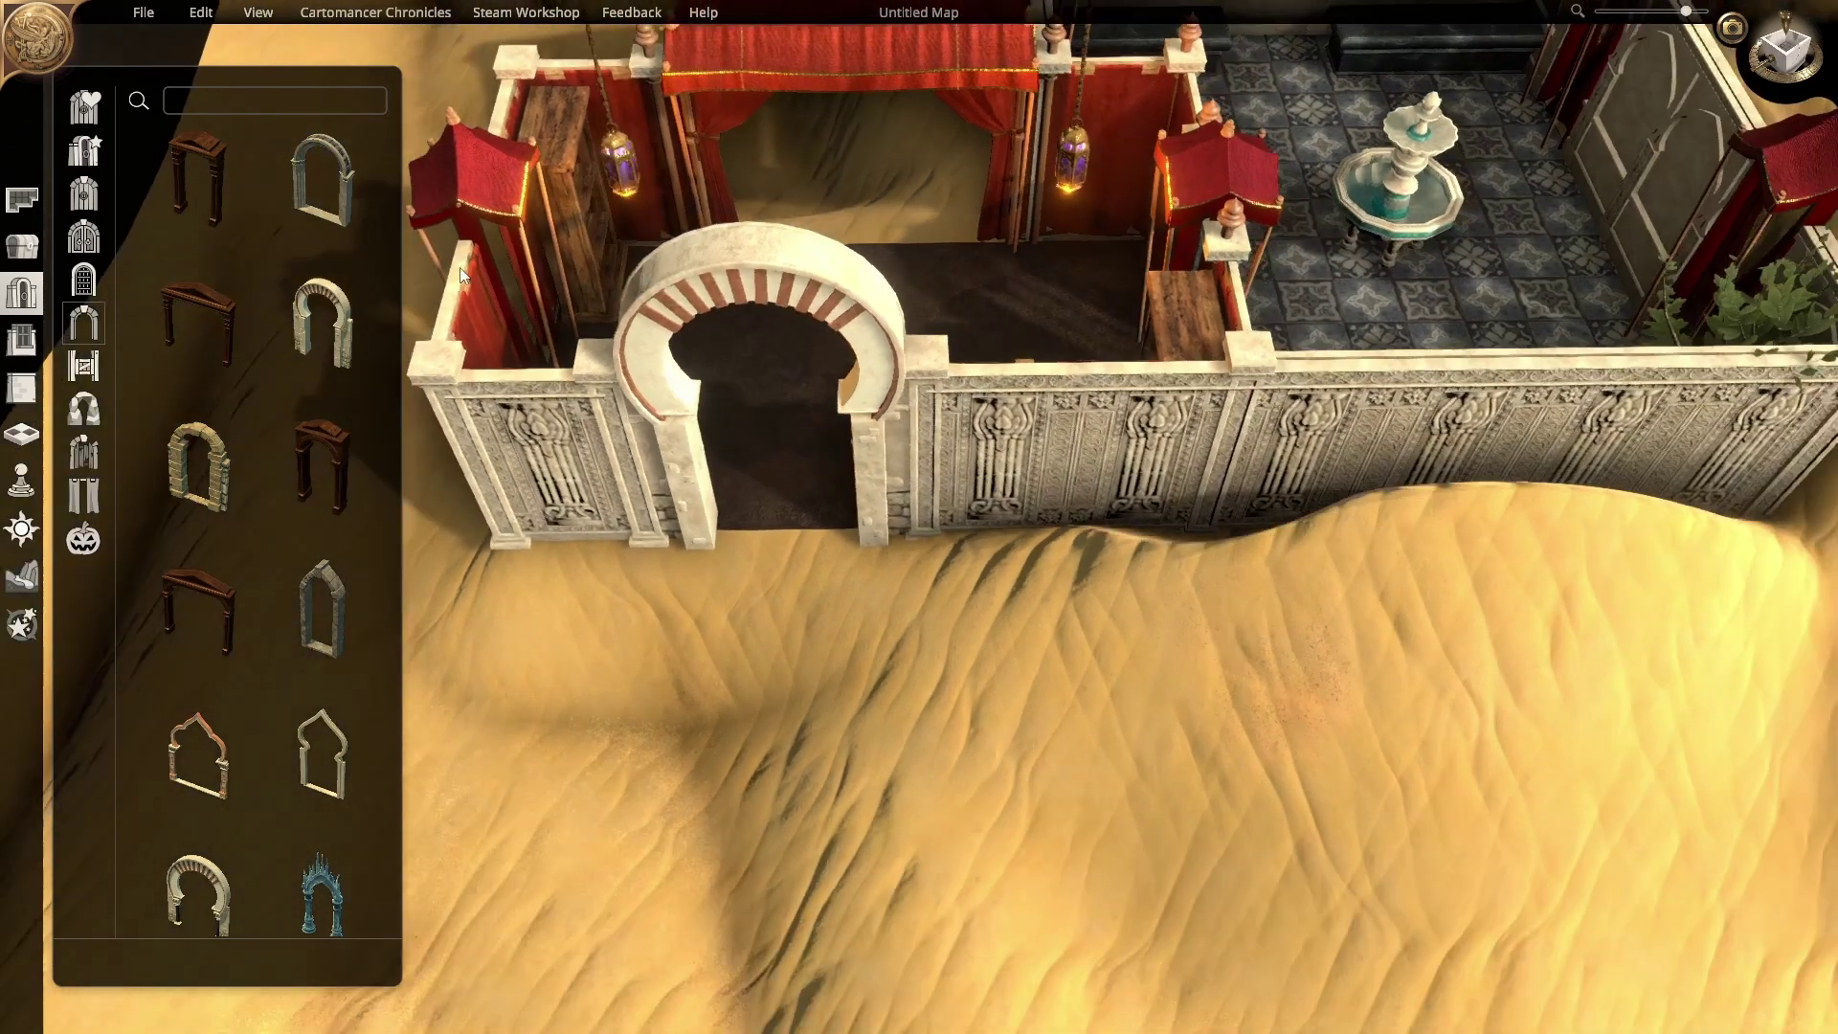
key(w)
key(a)
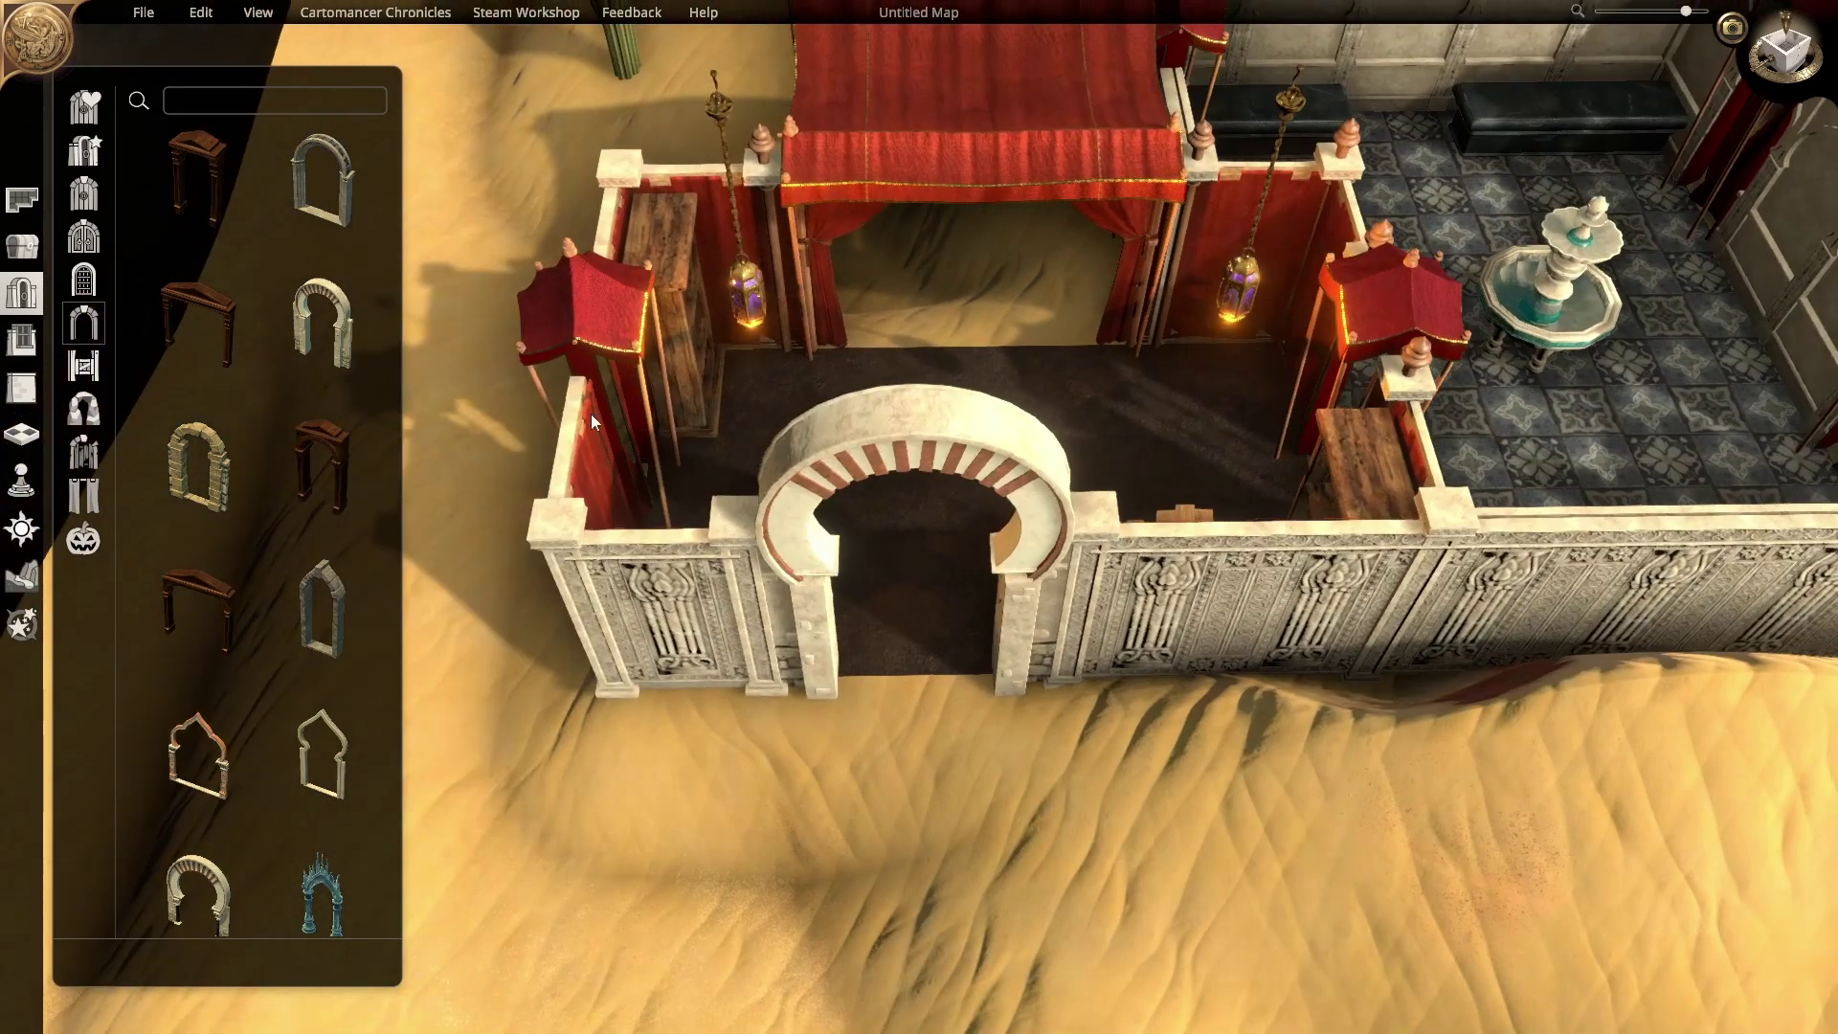
click(645, 428)
click(670, 581)
Step: Delete both red tent doors from the hammam's outer side wall, beside the plant and near the benches
key(d)
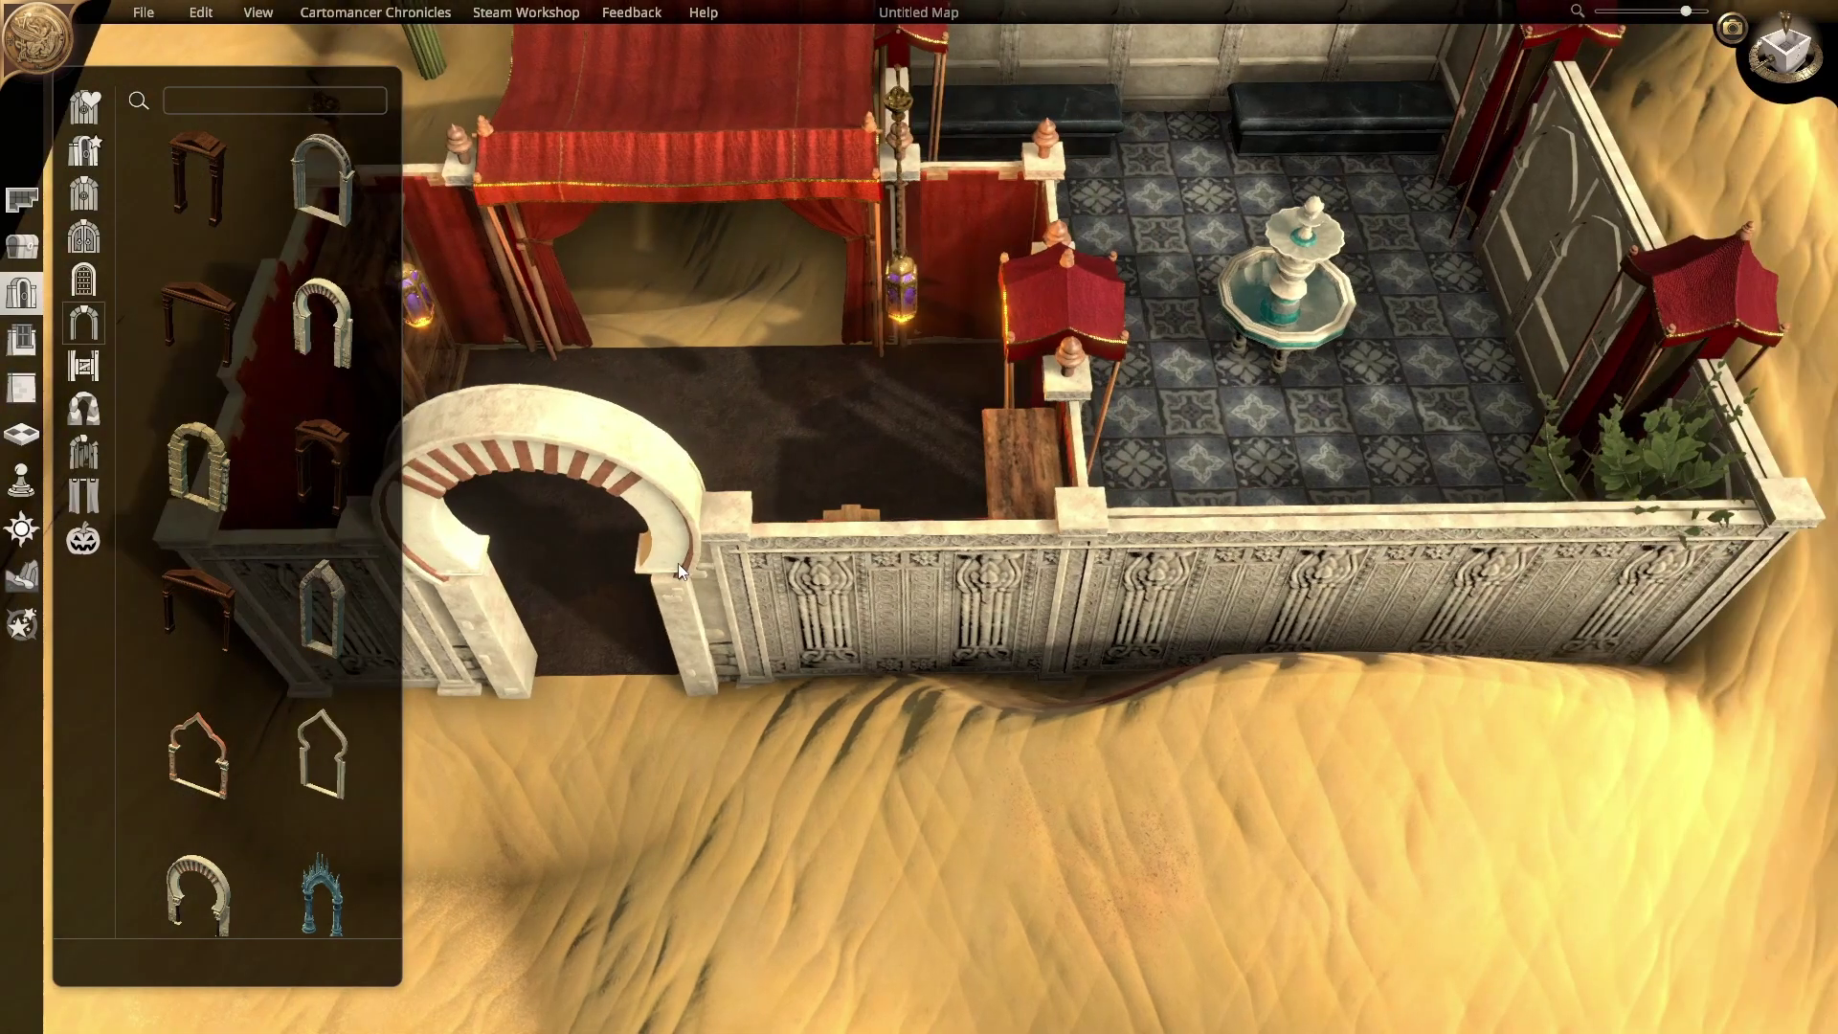
key(a)
key(d)
click(1064, 318)
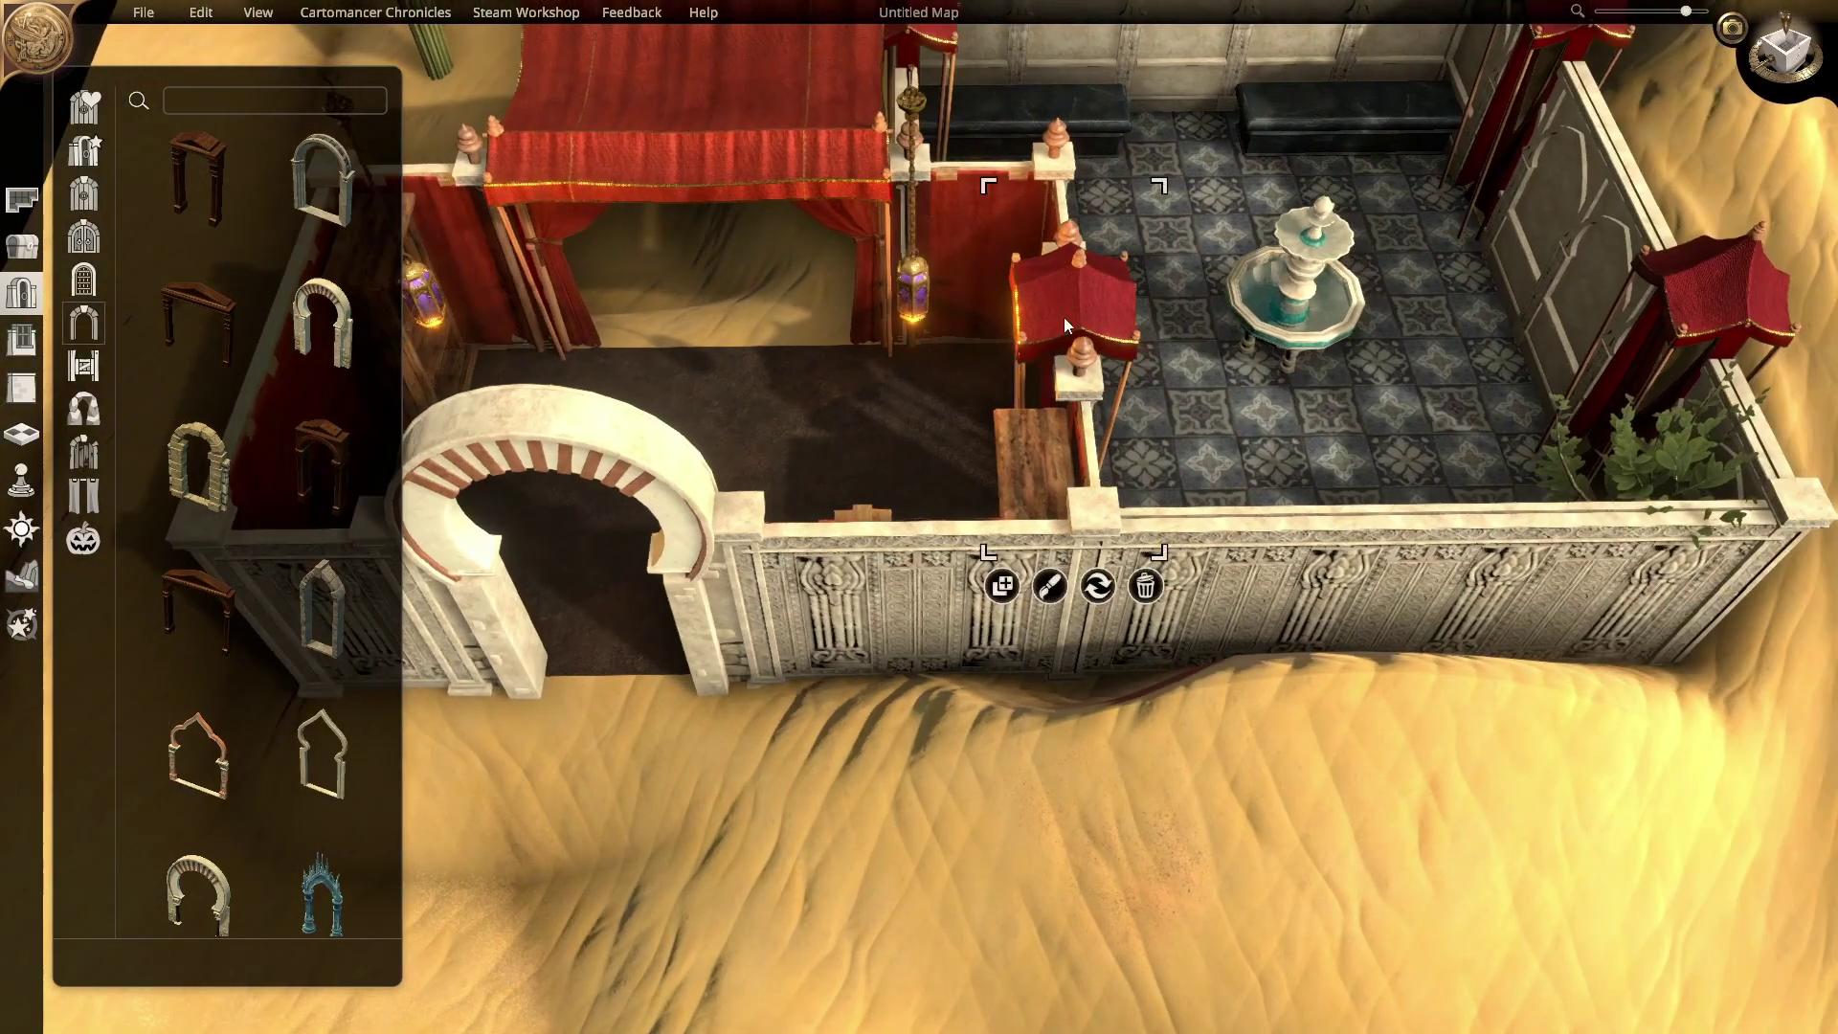
key(d)
key(w)
click(1454, 461)
click(1534, 696)
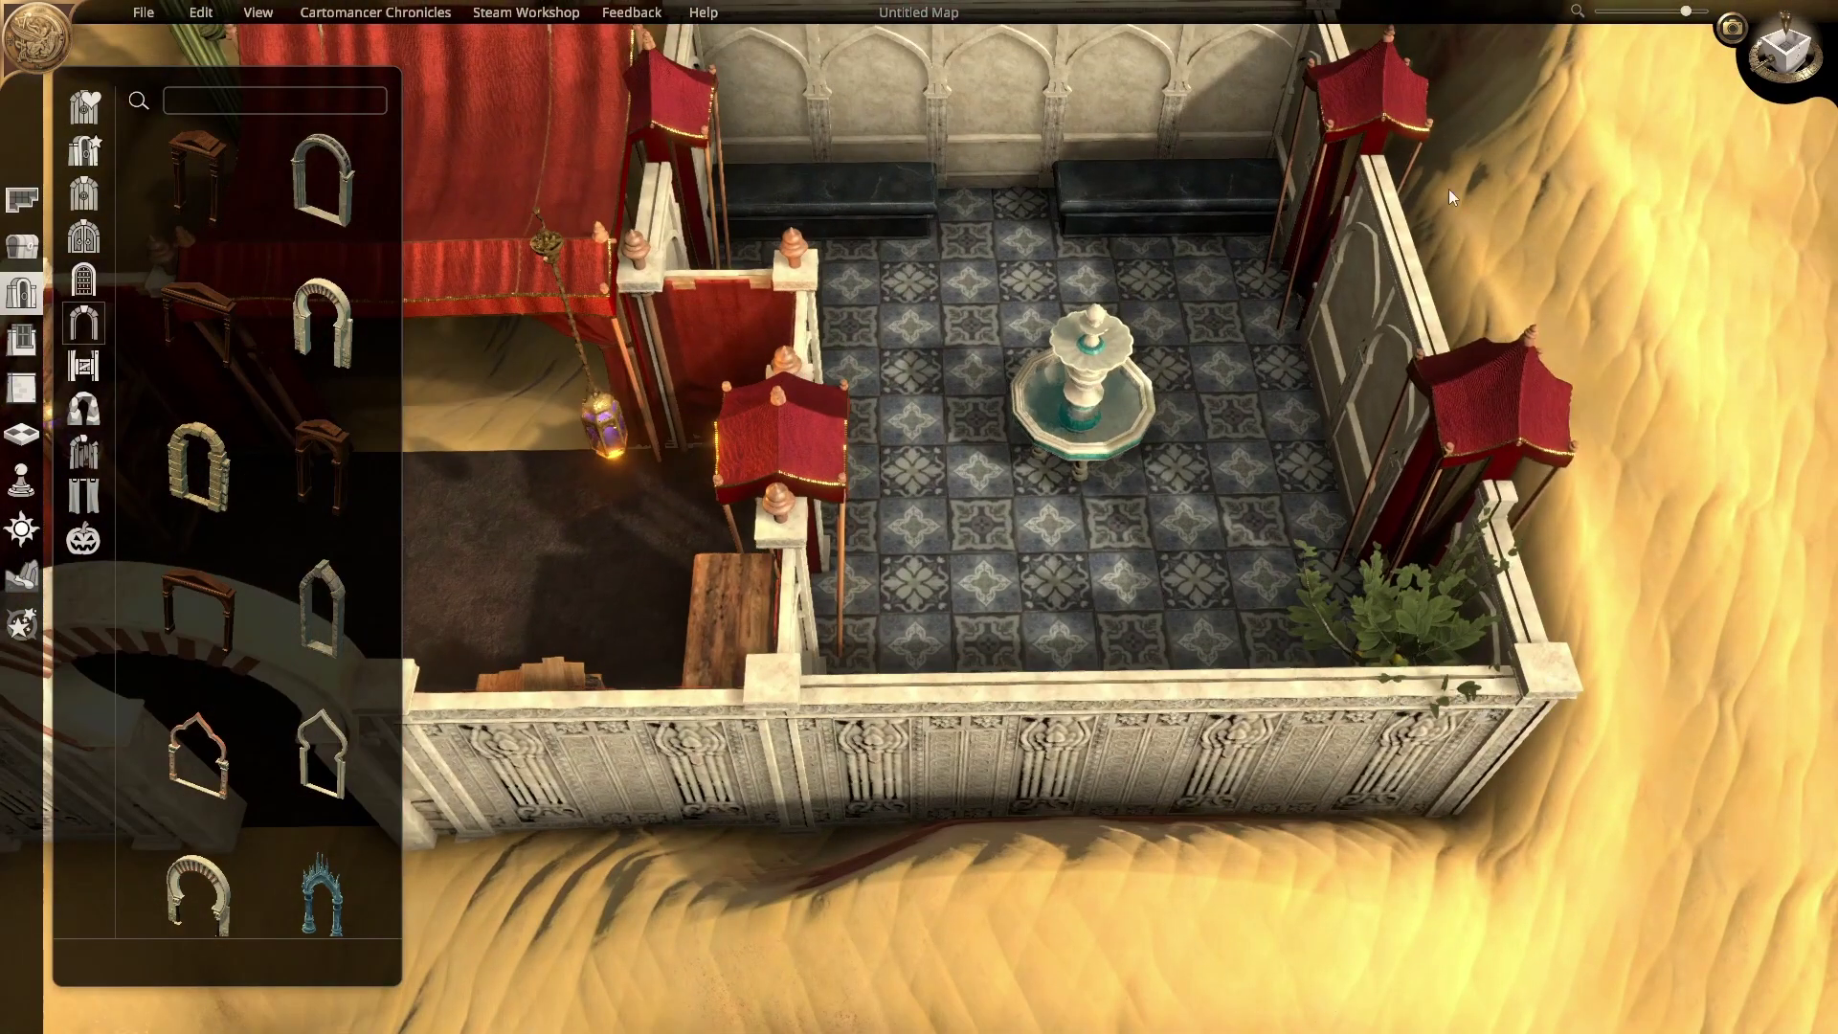
click(1415, 107)
click(1429, 377)
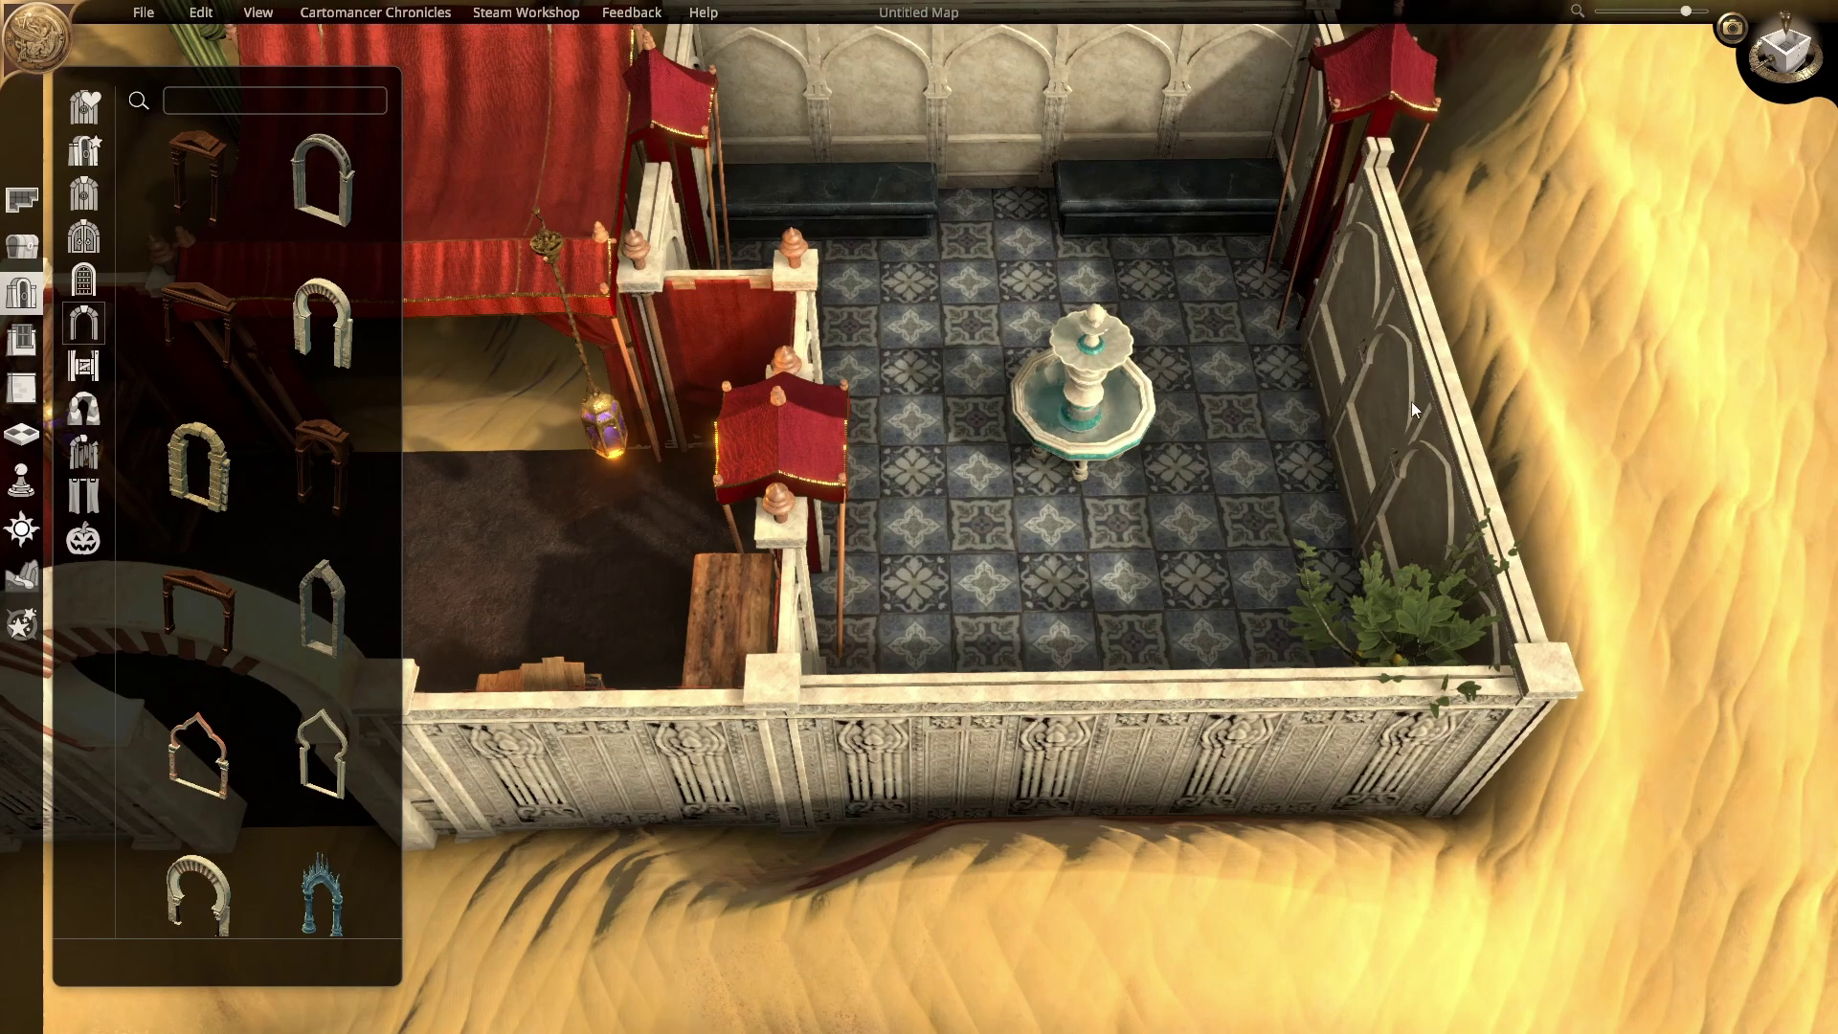
Step: Try colour tints and black on the tent door between the shop and the hammam, finishing with white
key(w)
key(s)
key(a)
click(1013, 387)
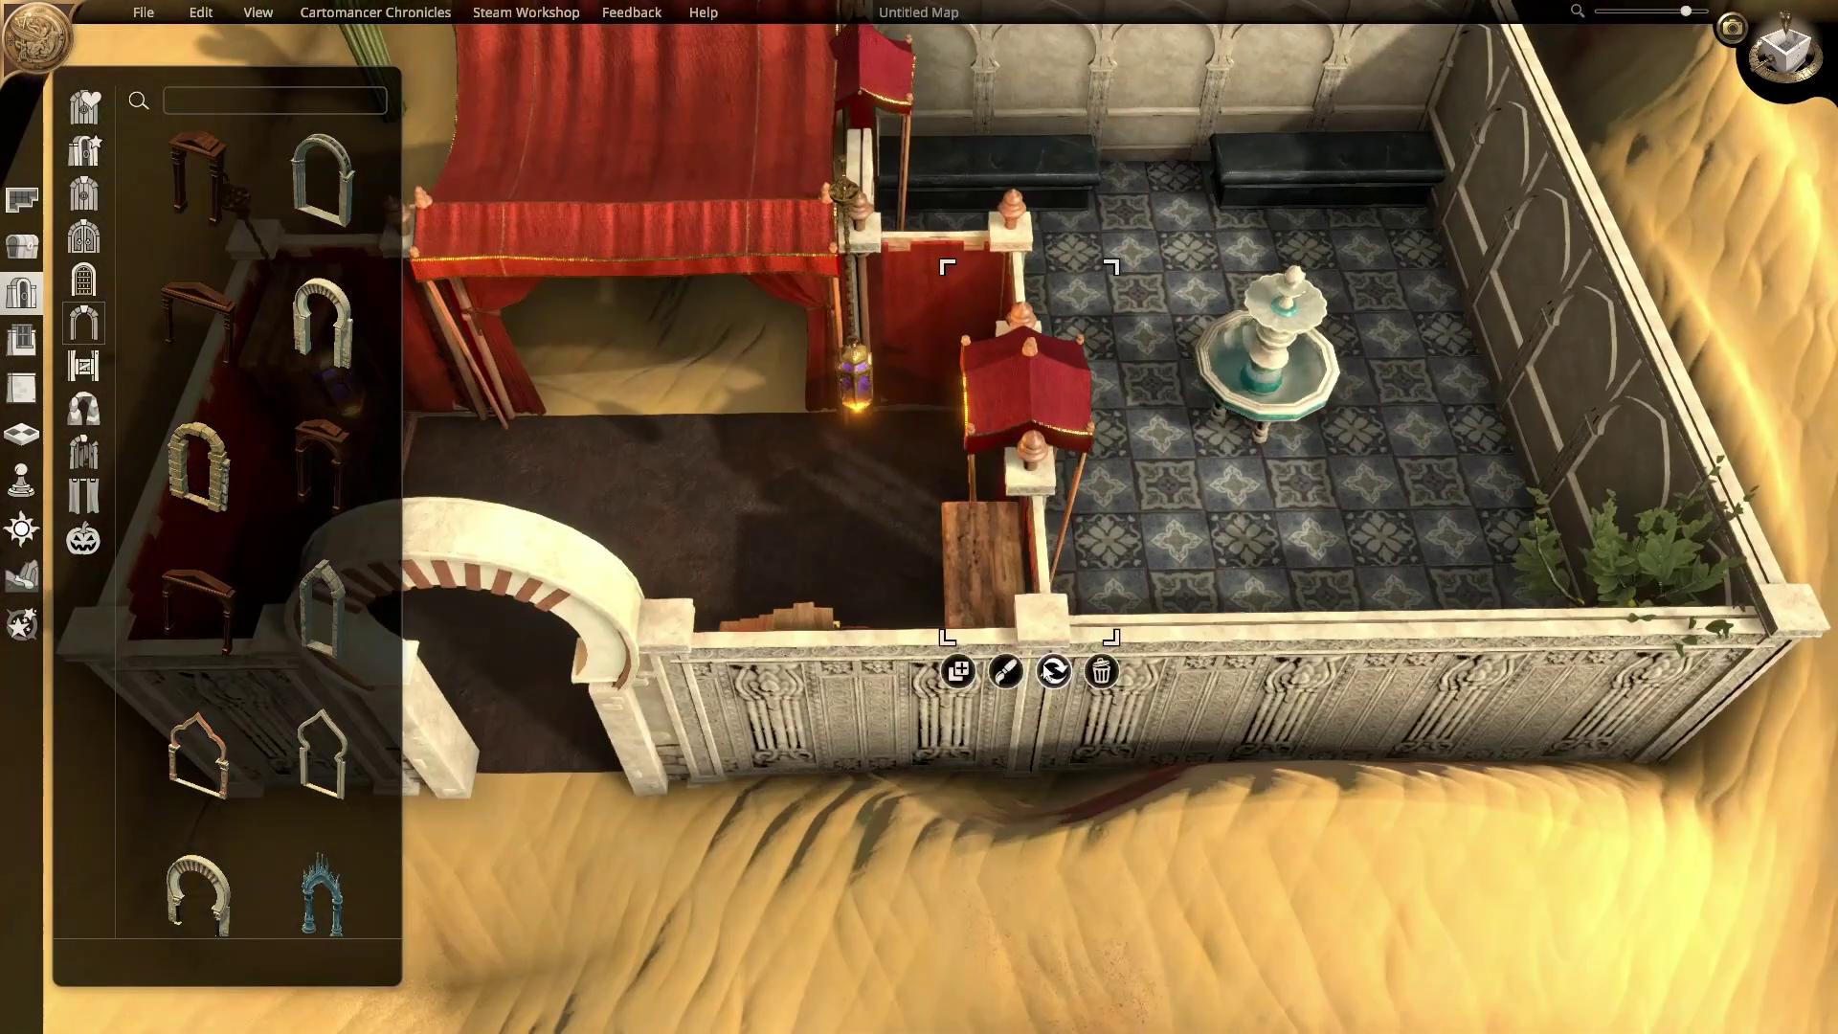
click(1006, 671)
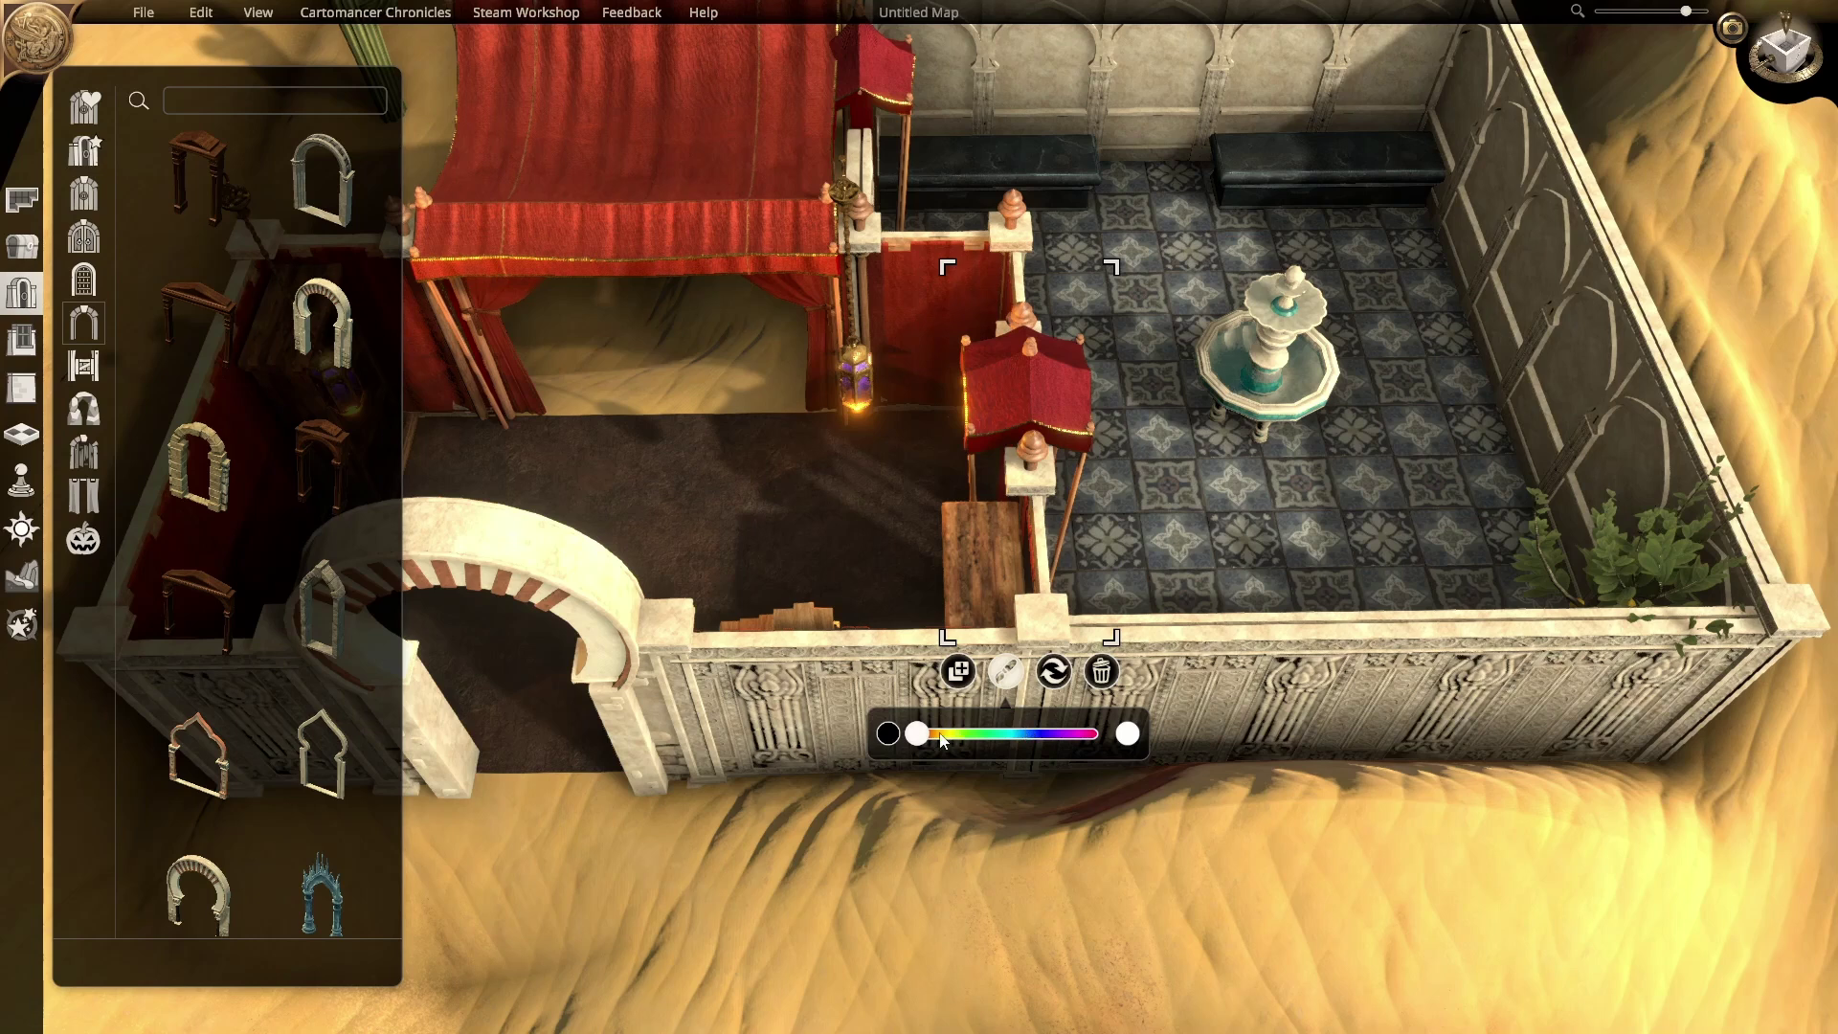
drag(924, 747, 815, 732)
click(887, 734)
click(1128, 733)
click(1126, 510)
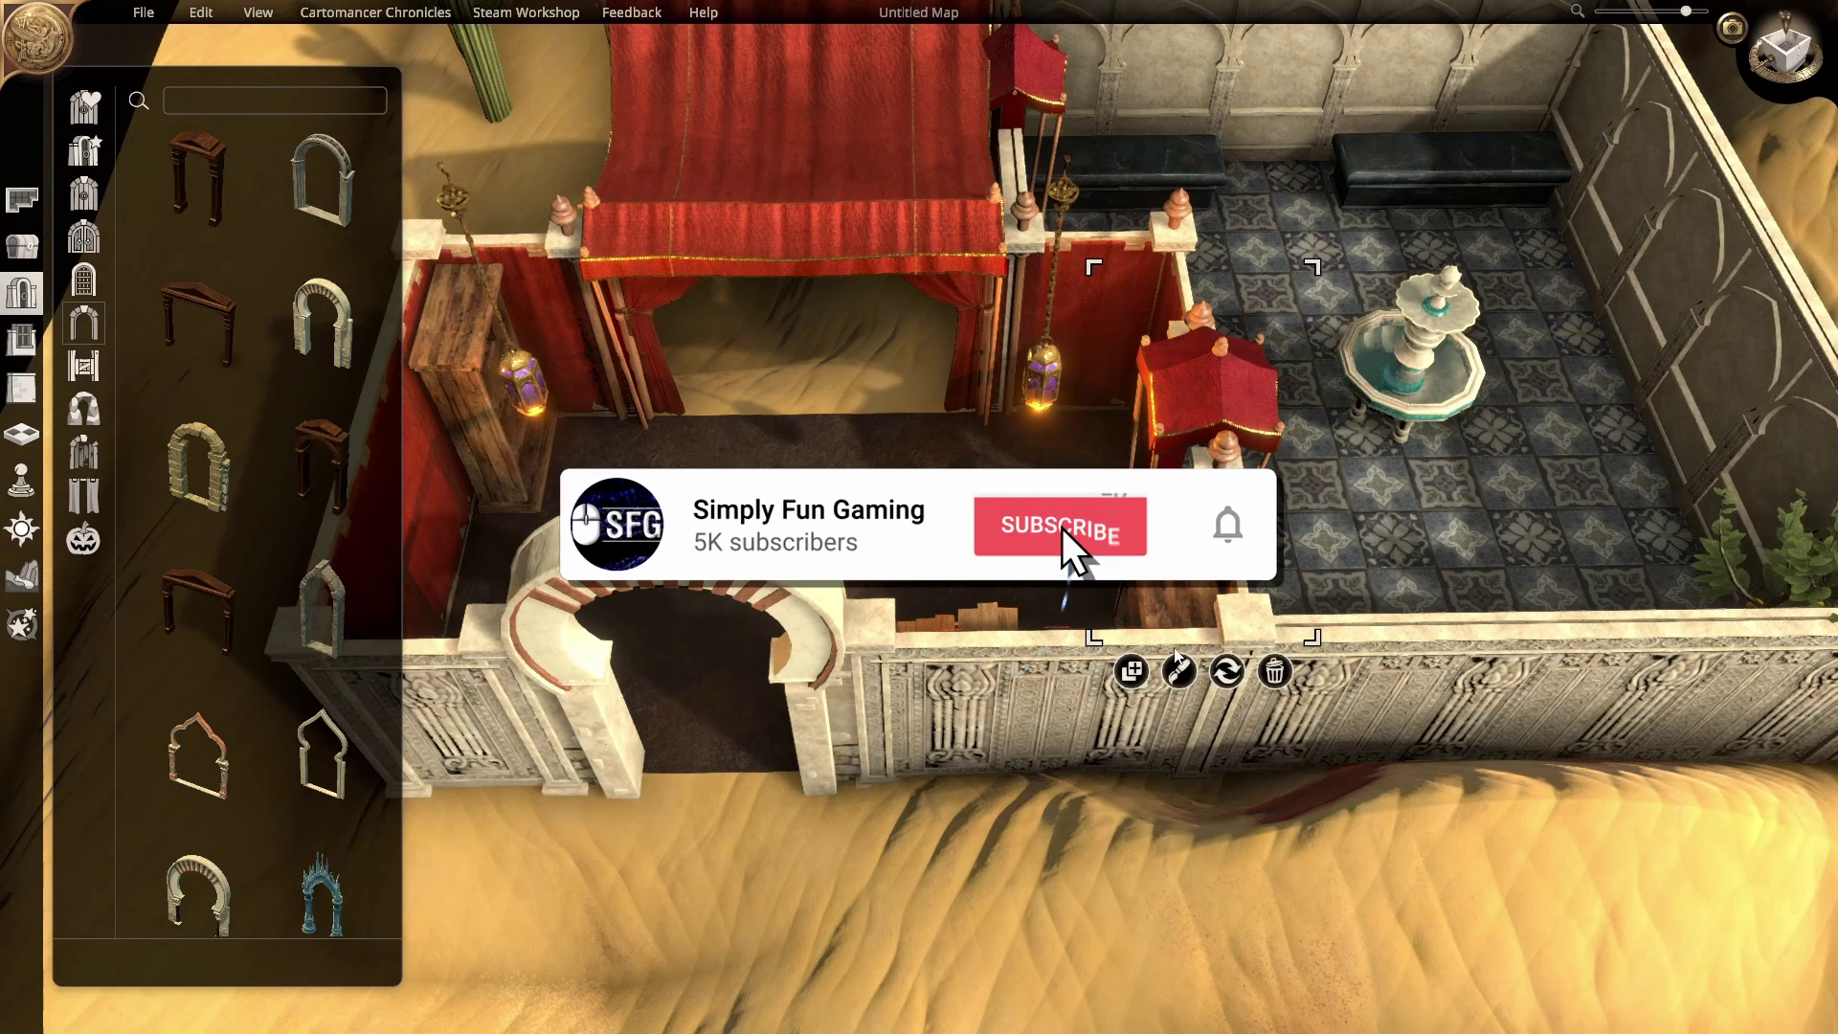
Step: Turn off collisions for object placement and close the object library
click(21, 247)
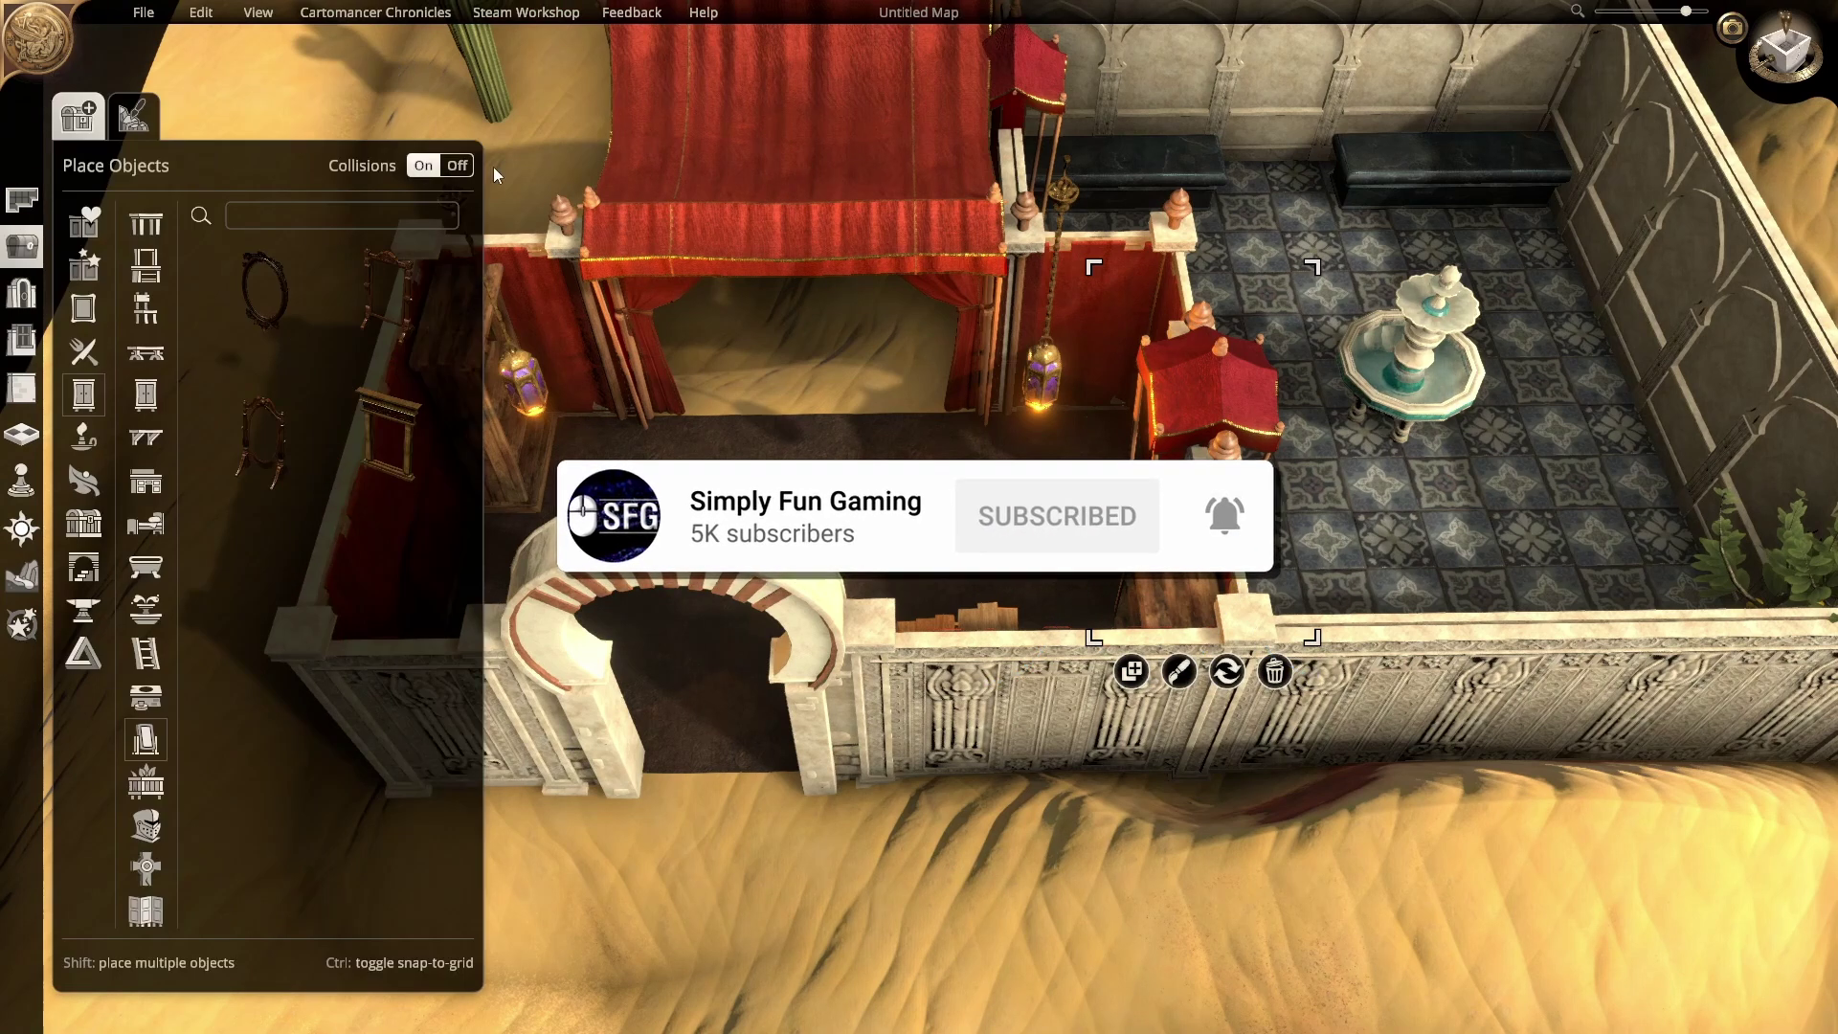
click(458, 166)
key(Escape)
key(Escape)
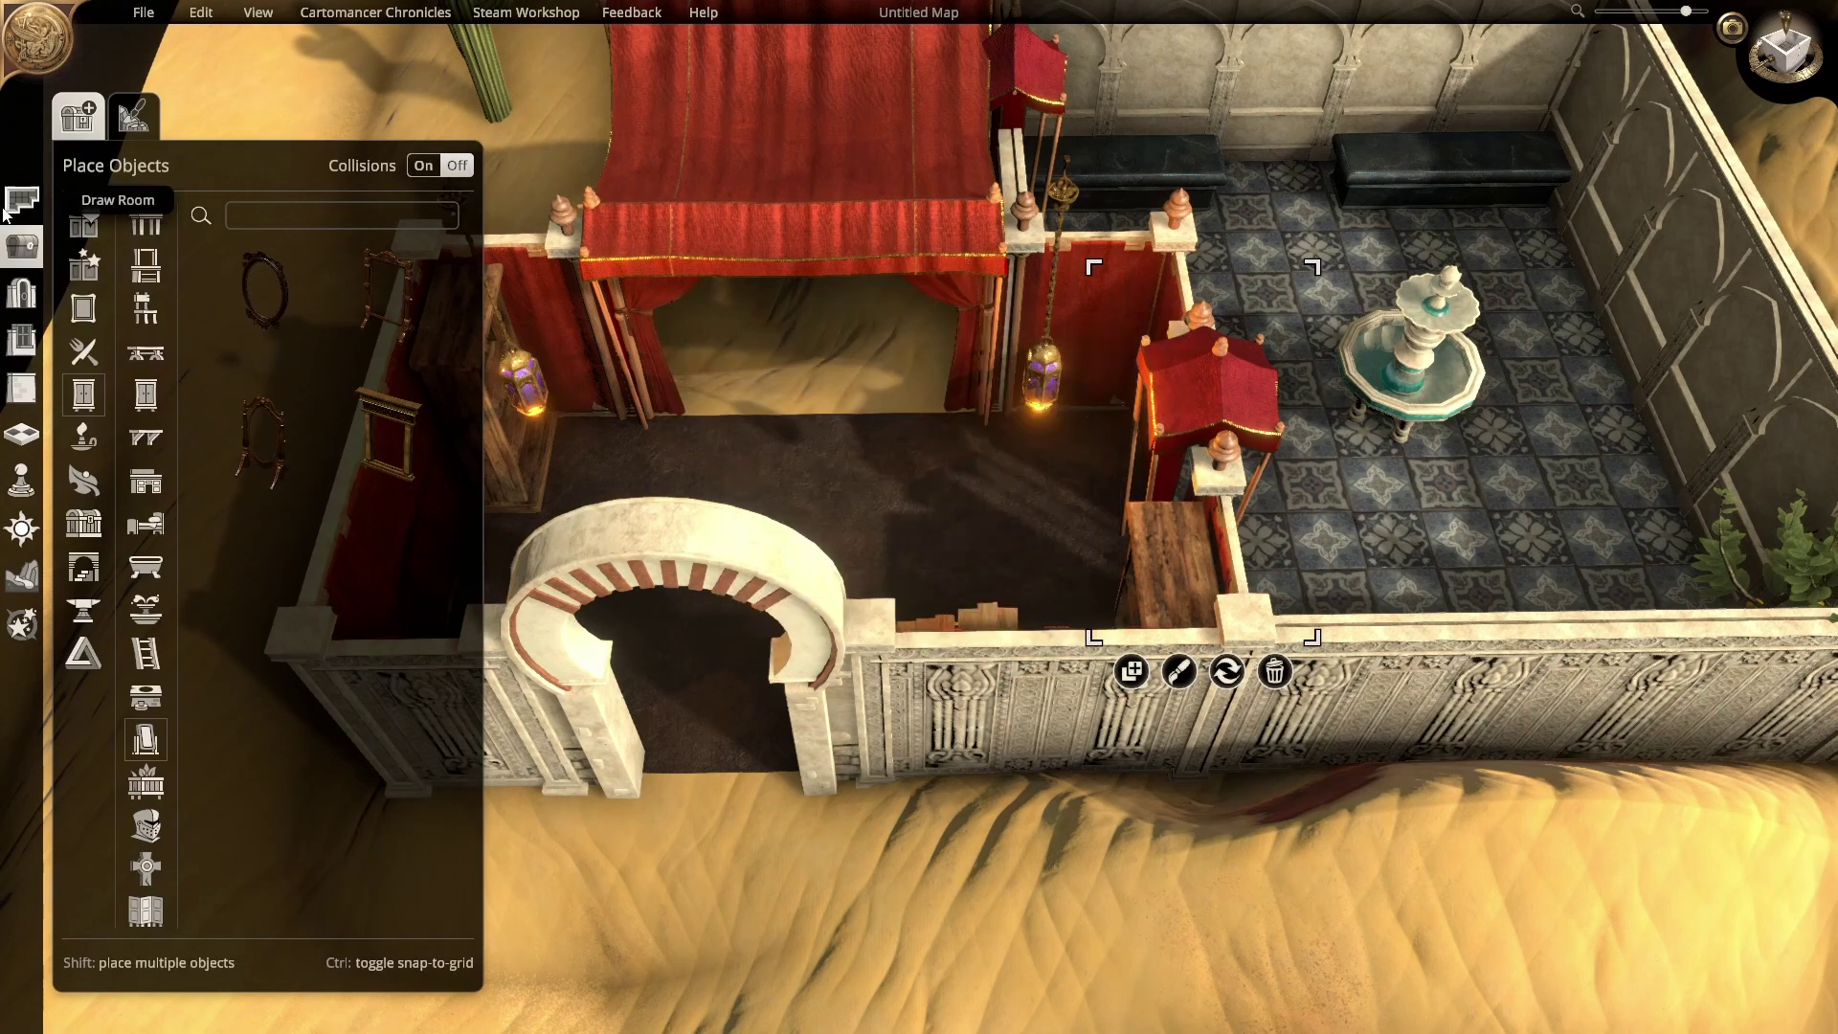
click(21, 247)
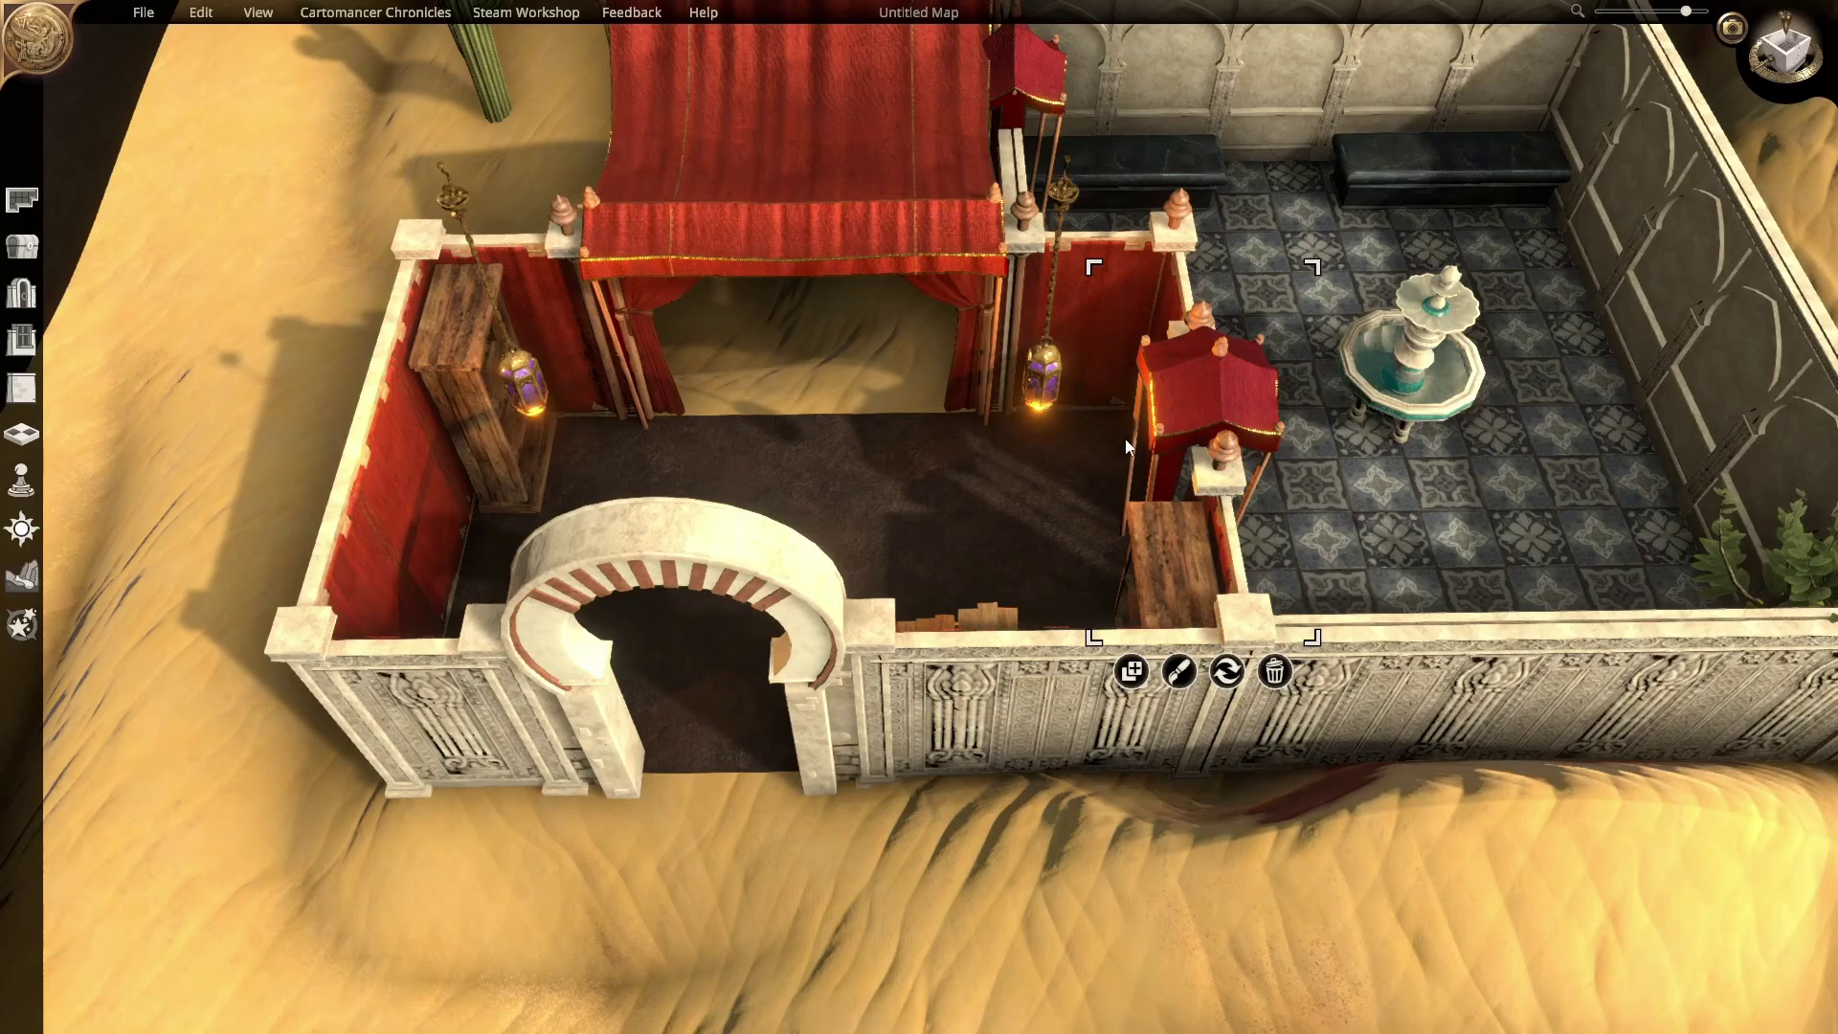
Step: Tint the old bookcase in the shop's back corner purple, then change the tint to a reddish pink
key(d)
middle_drag(955, 470, 944, 695)
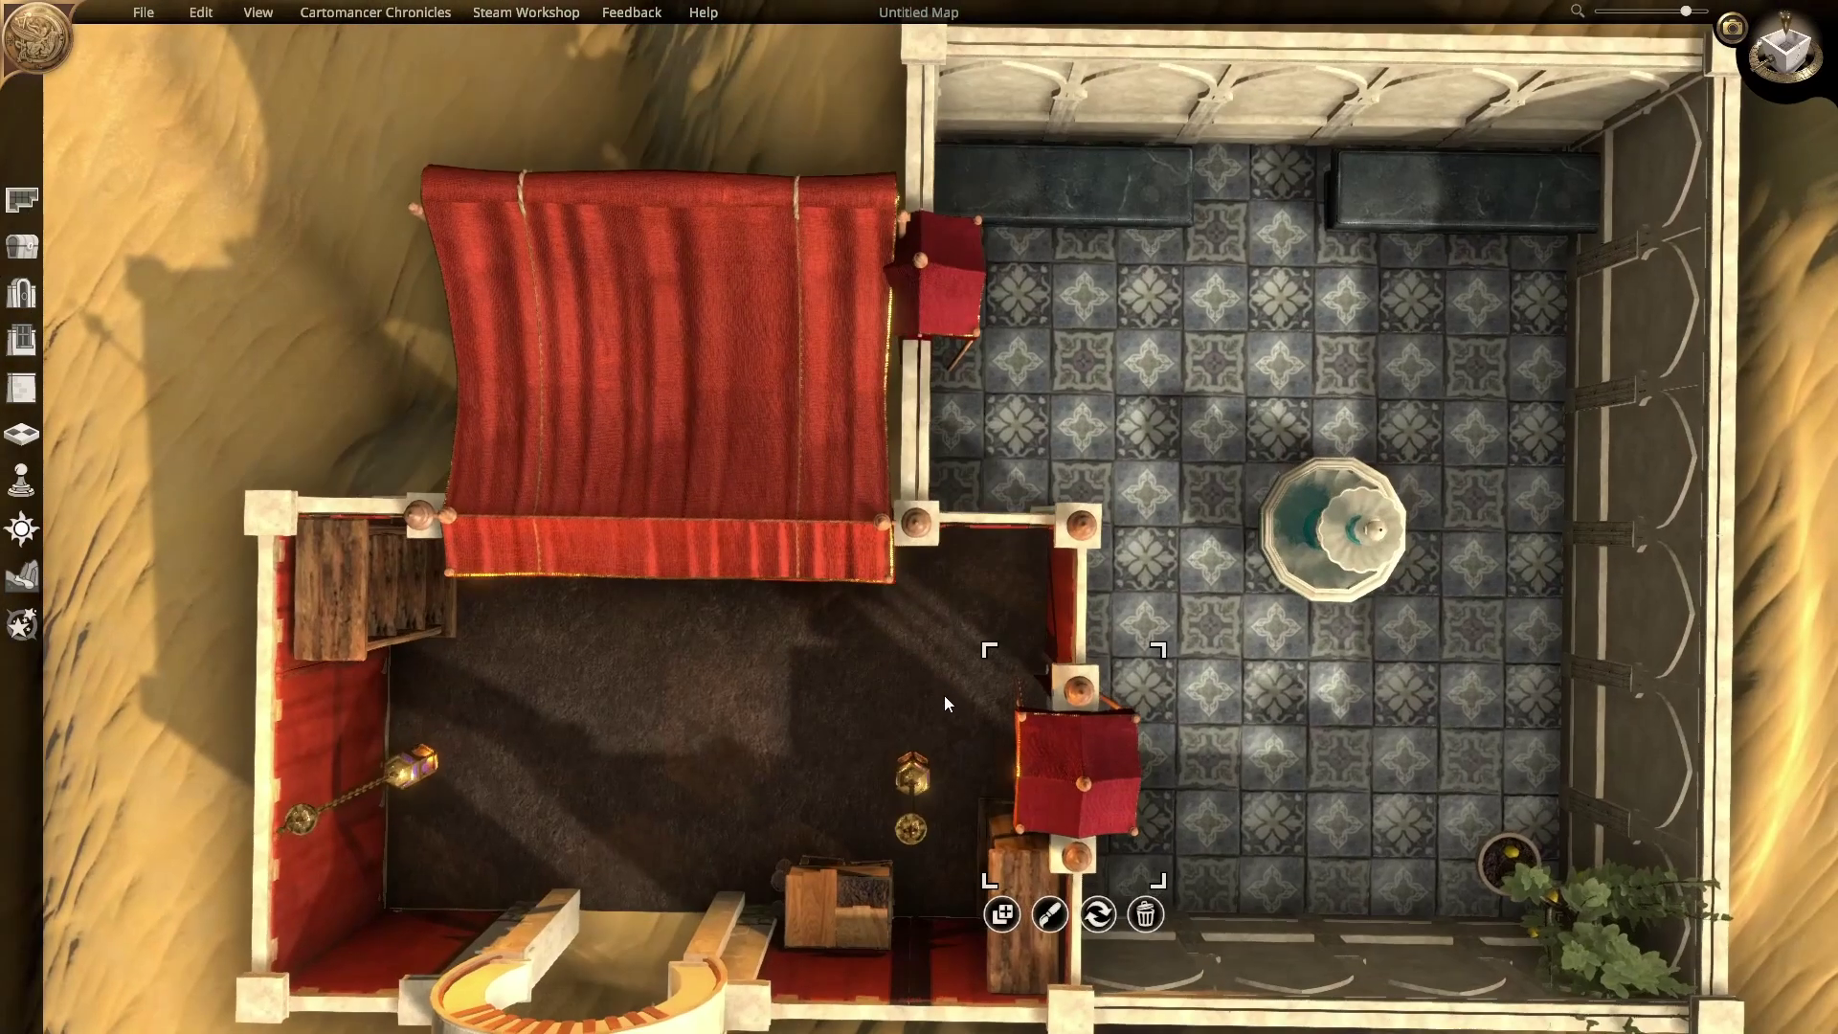
key(d)
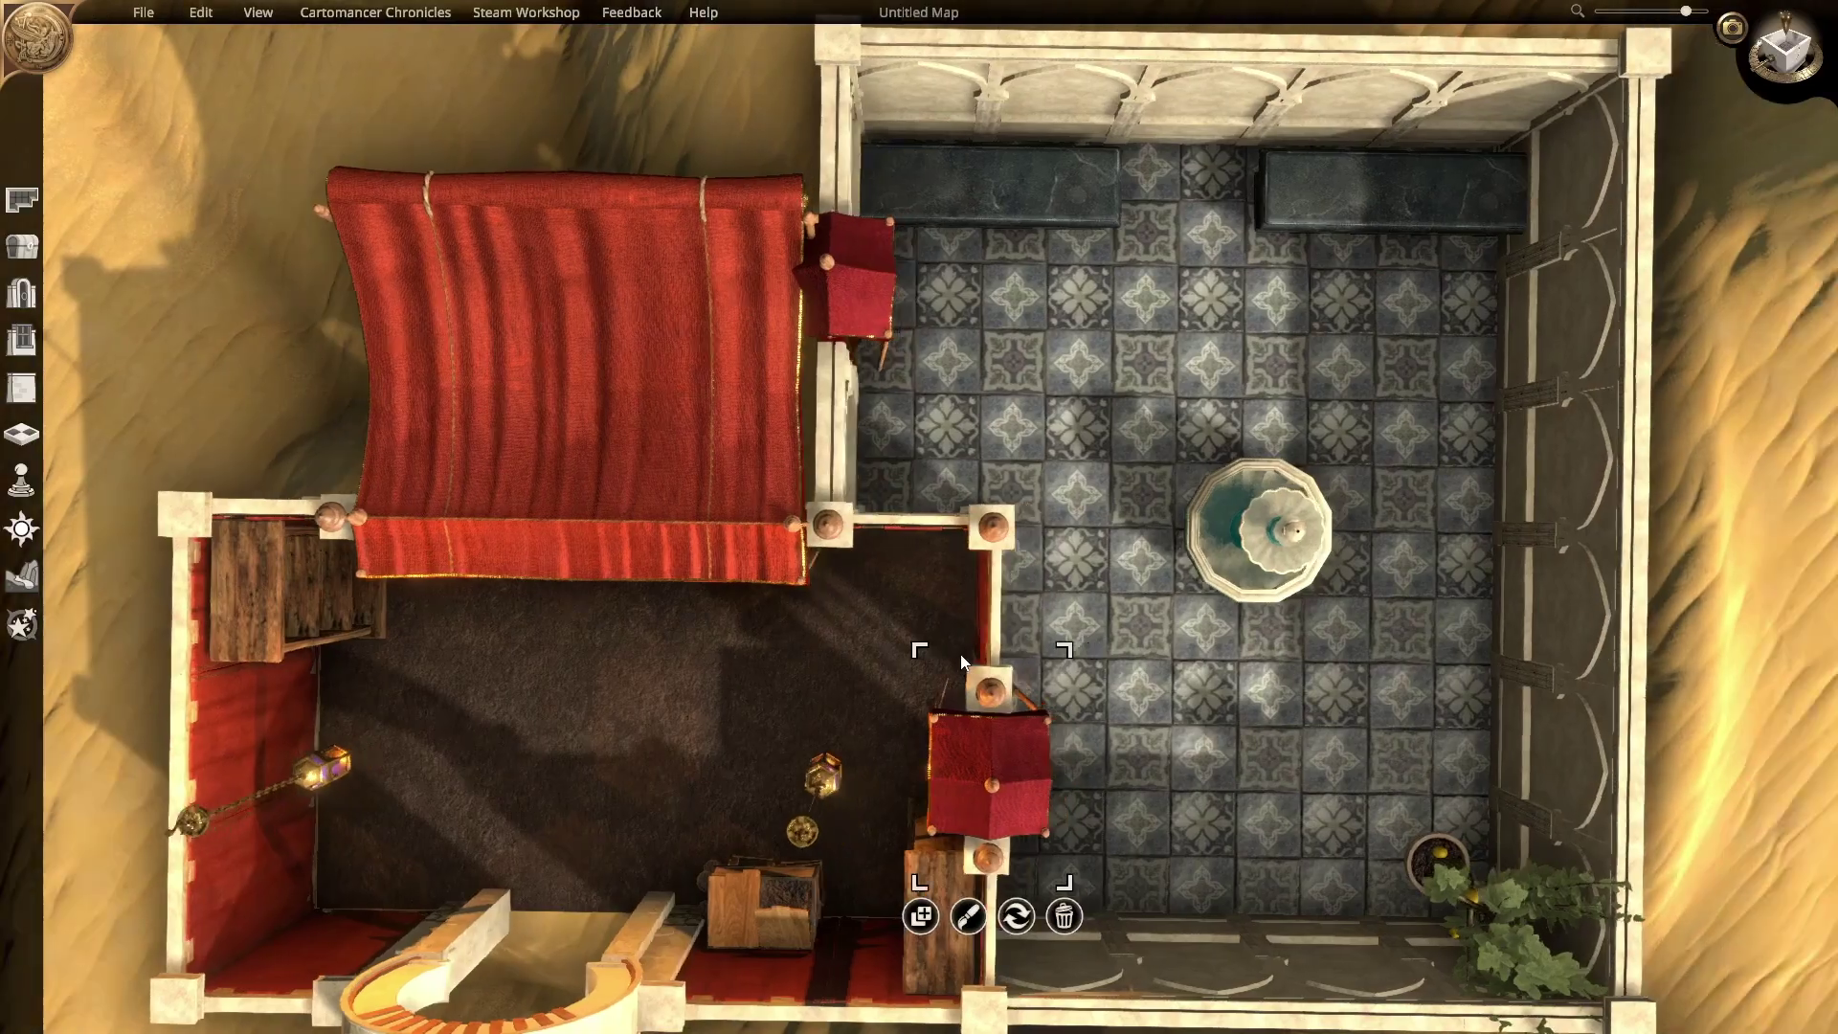
key(s)
middle_drag(710, 636, 556, 550)
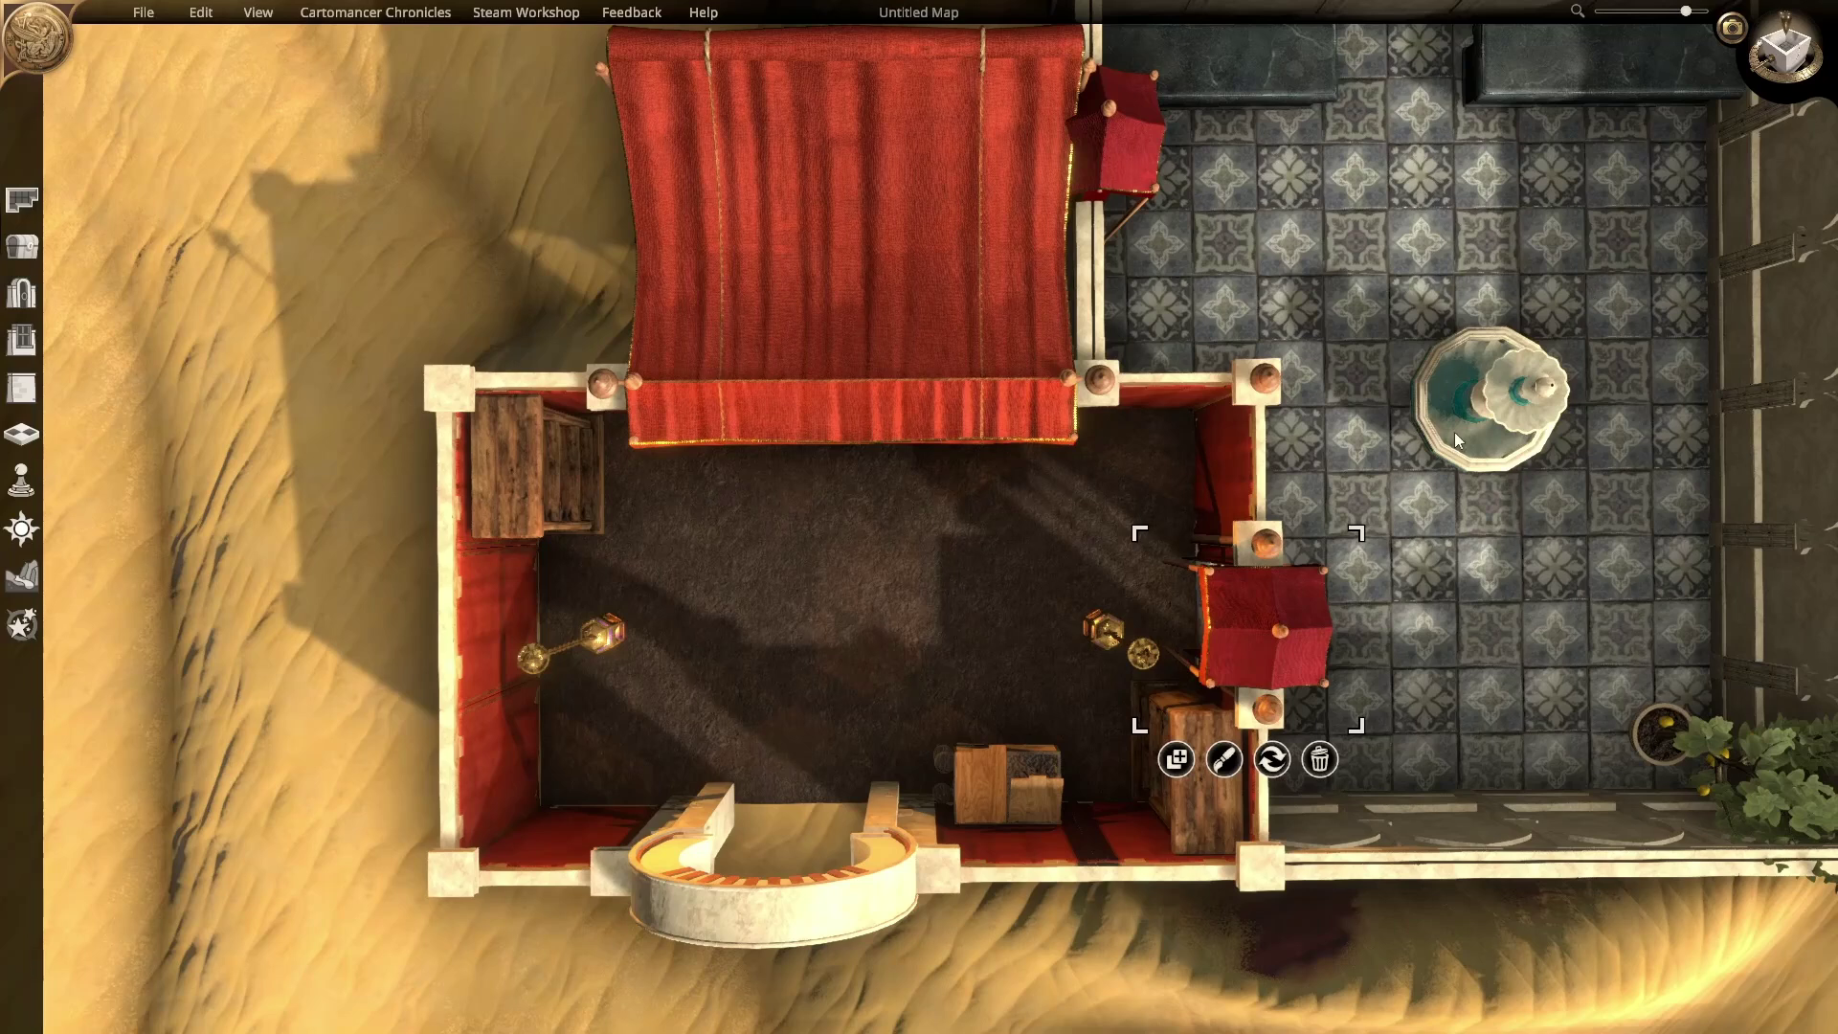
key(d)
click(1277, 373)
click(401, 504)
key(a)
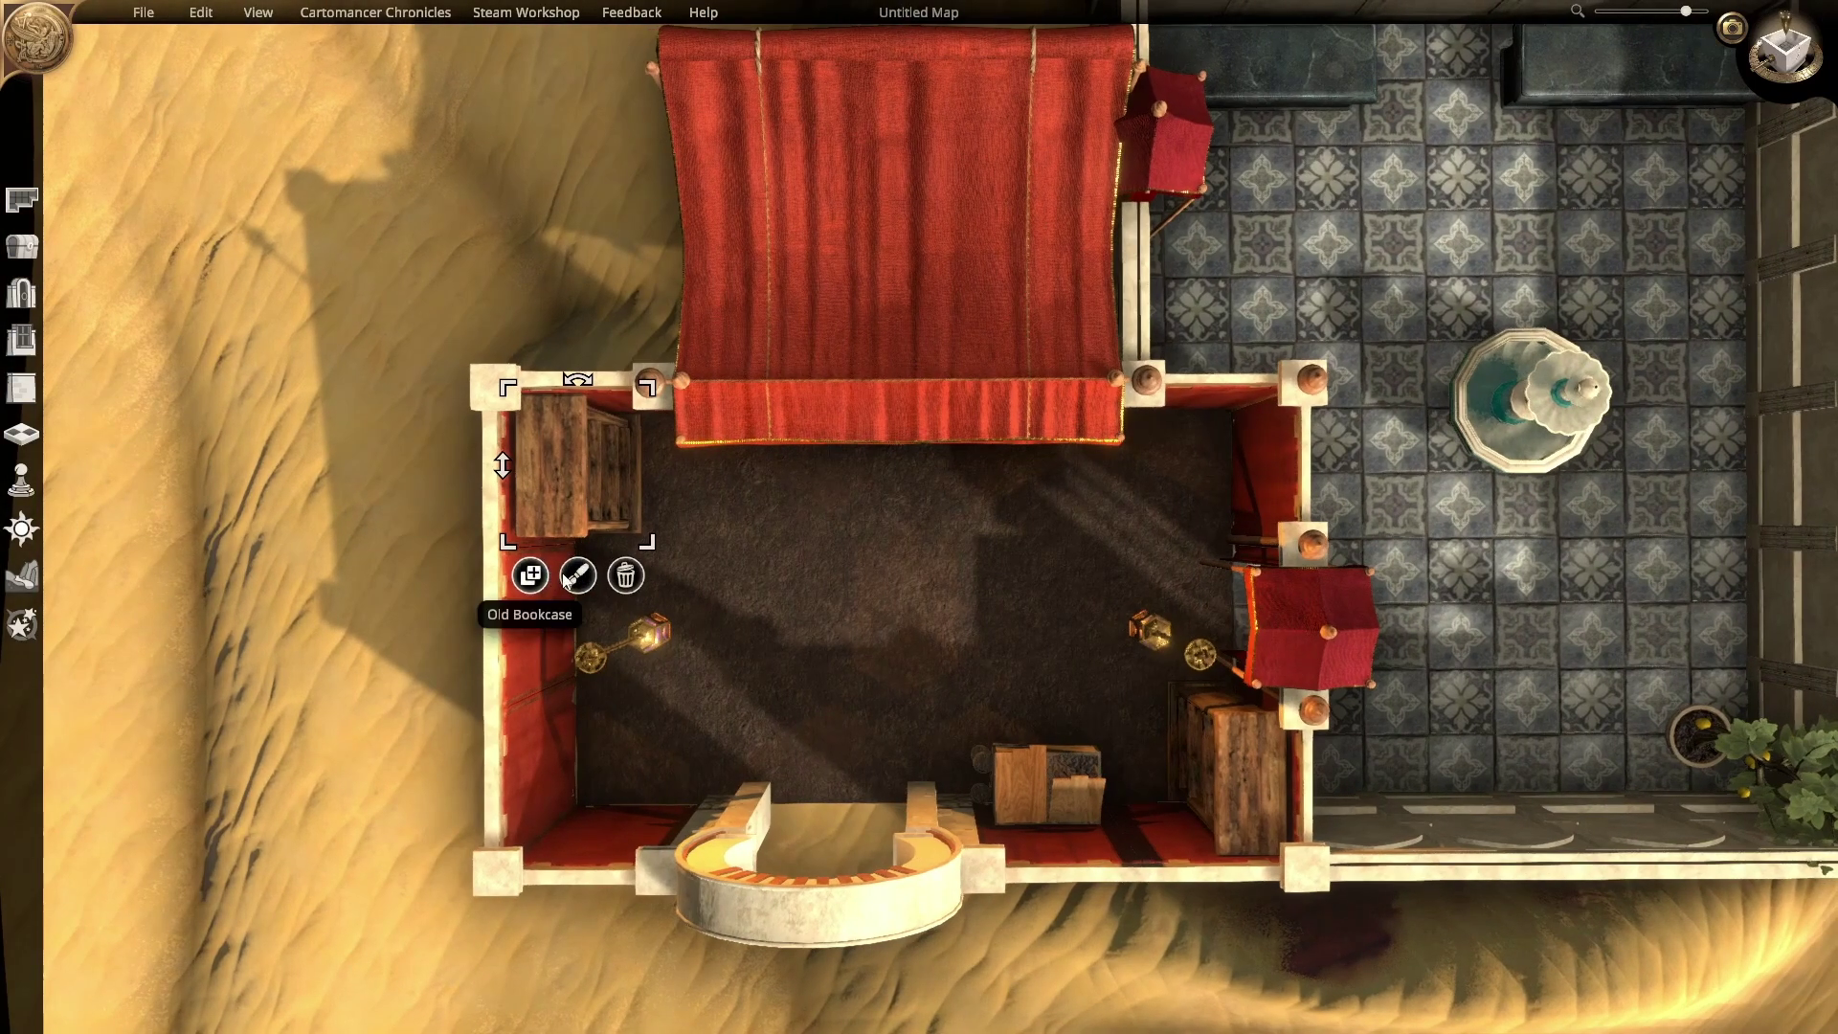
click(568, 579)
click(599, 639)
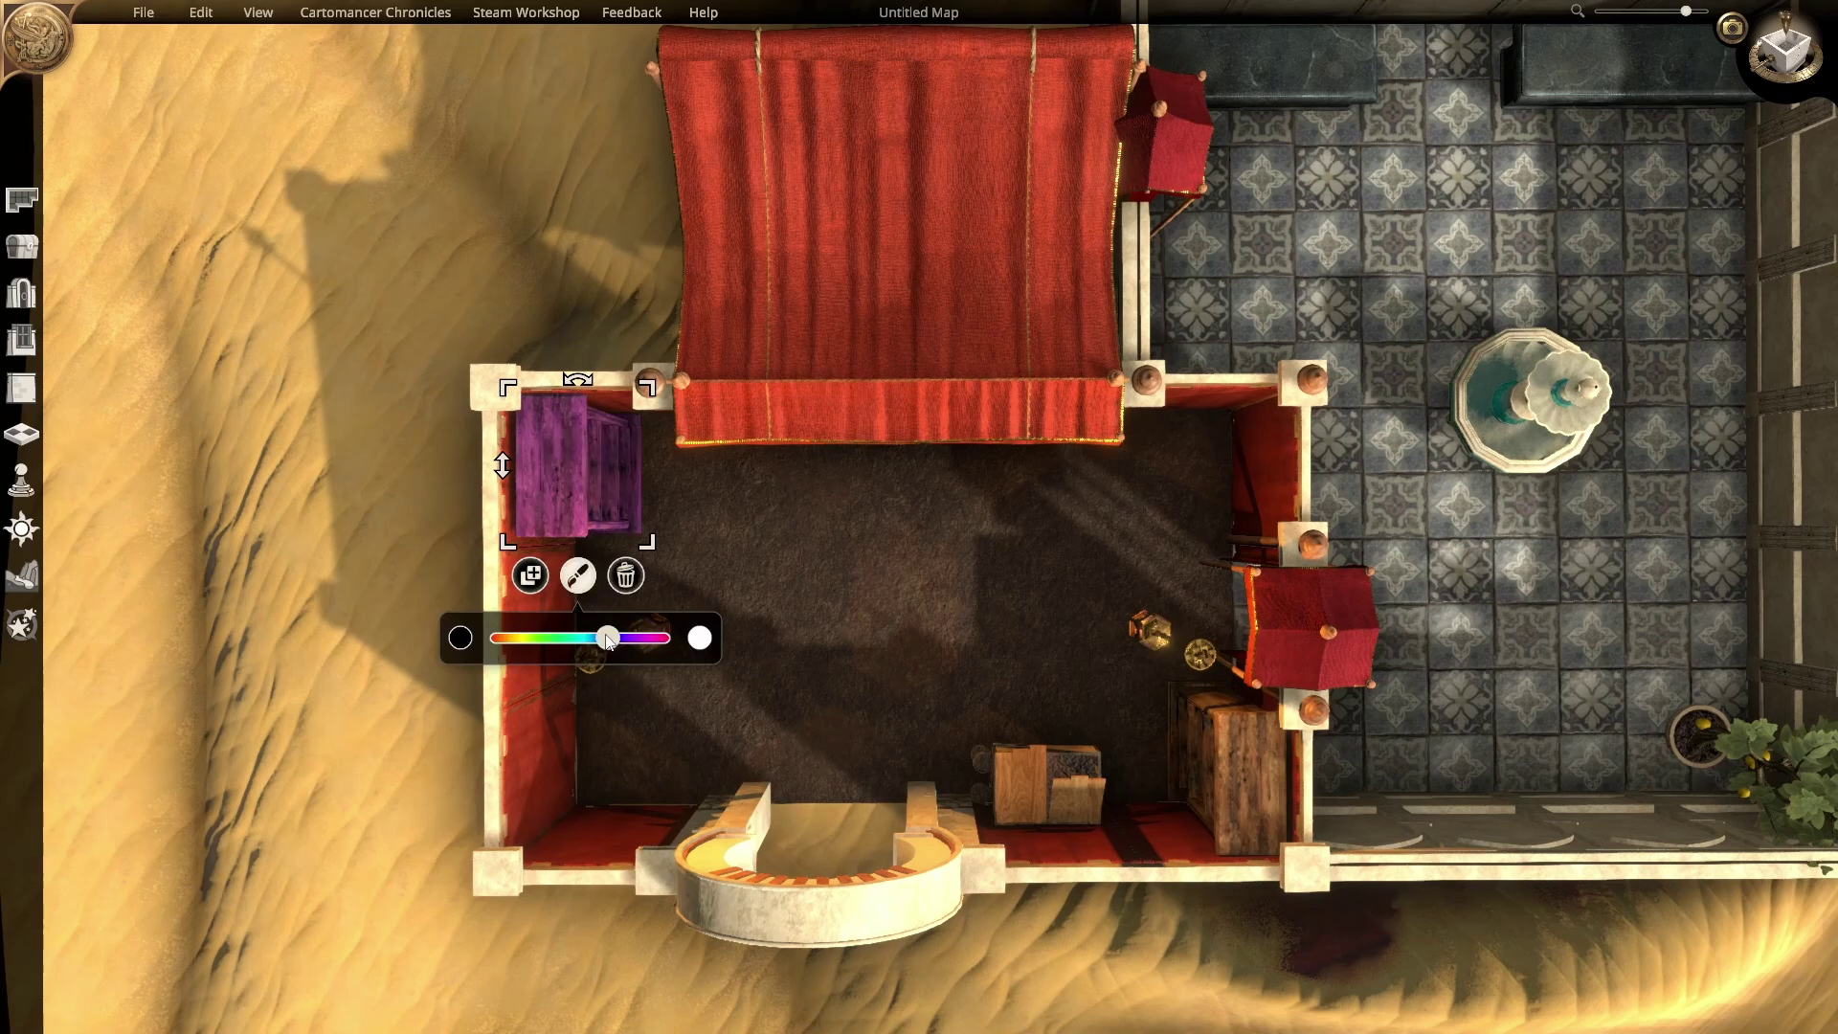
mouse_move(609, 642)
mouse_down()
mouse_move(655, 645)
mouse_move(496, 638)
mouse_move(603, 644)
mouse_up()
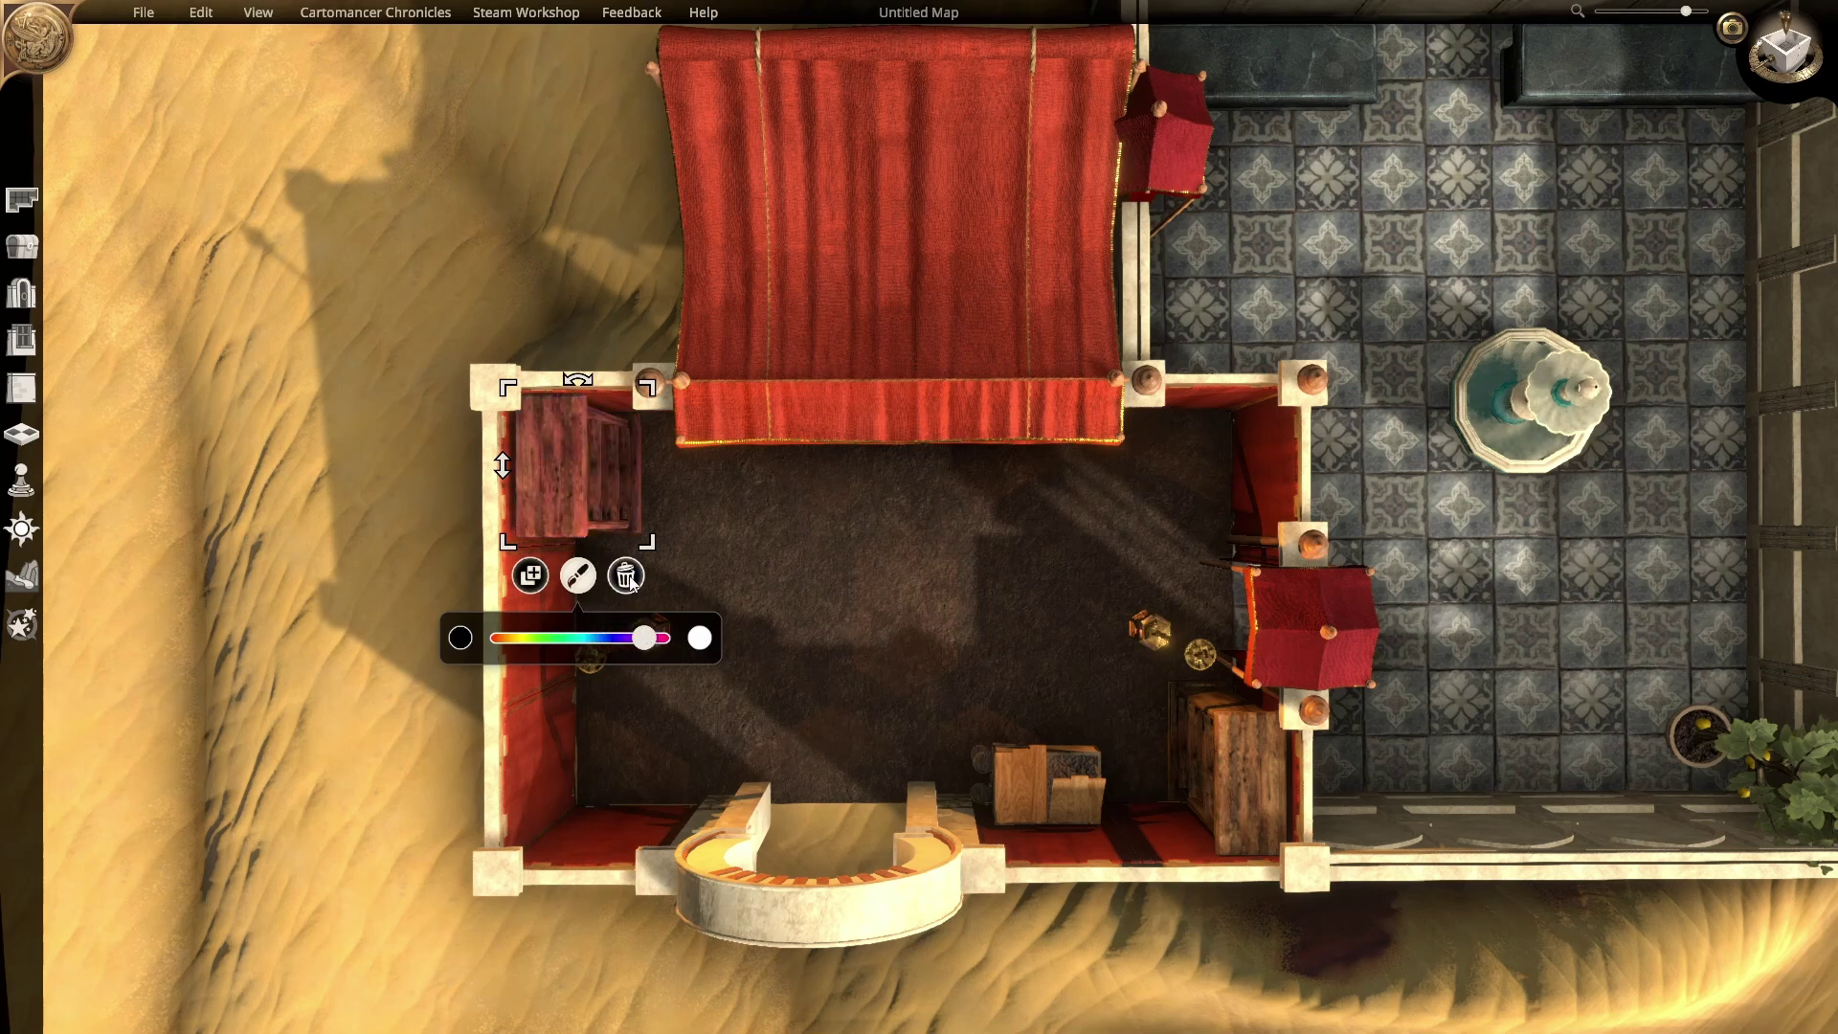
Step: Duplicate the reddish bookcase and place the copy beside the original along the same wall
click(532, 575)
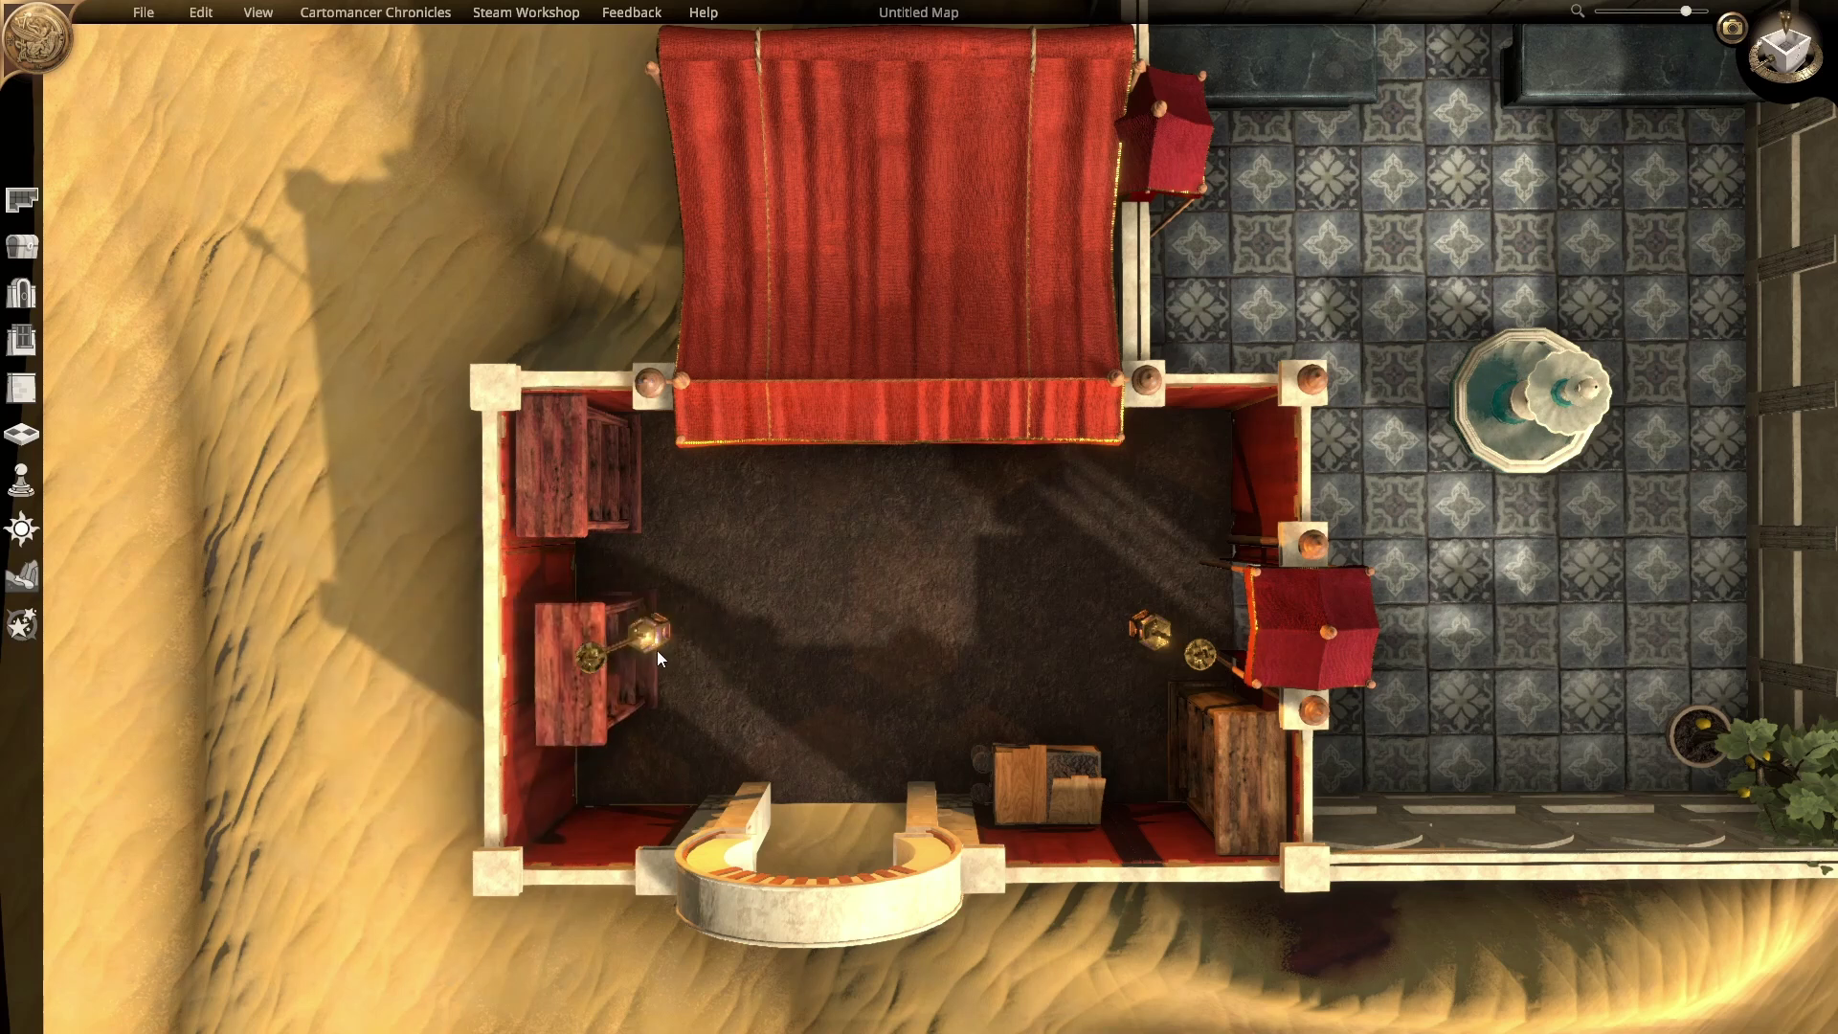
click(631, 618)
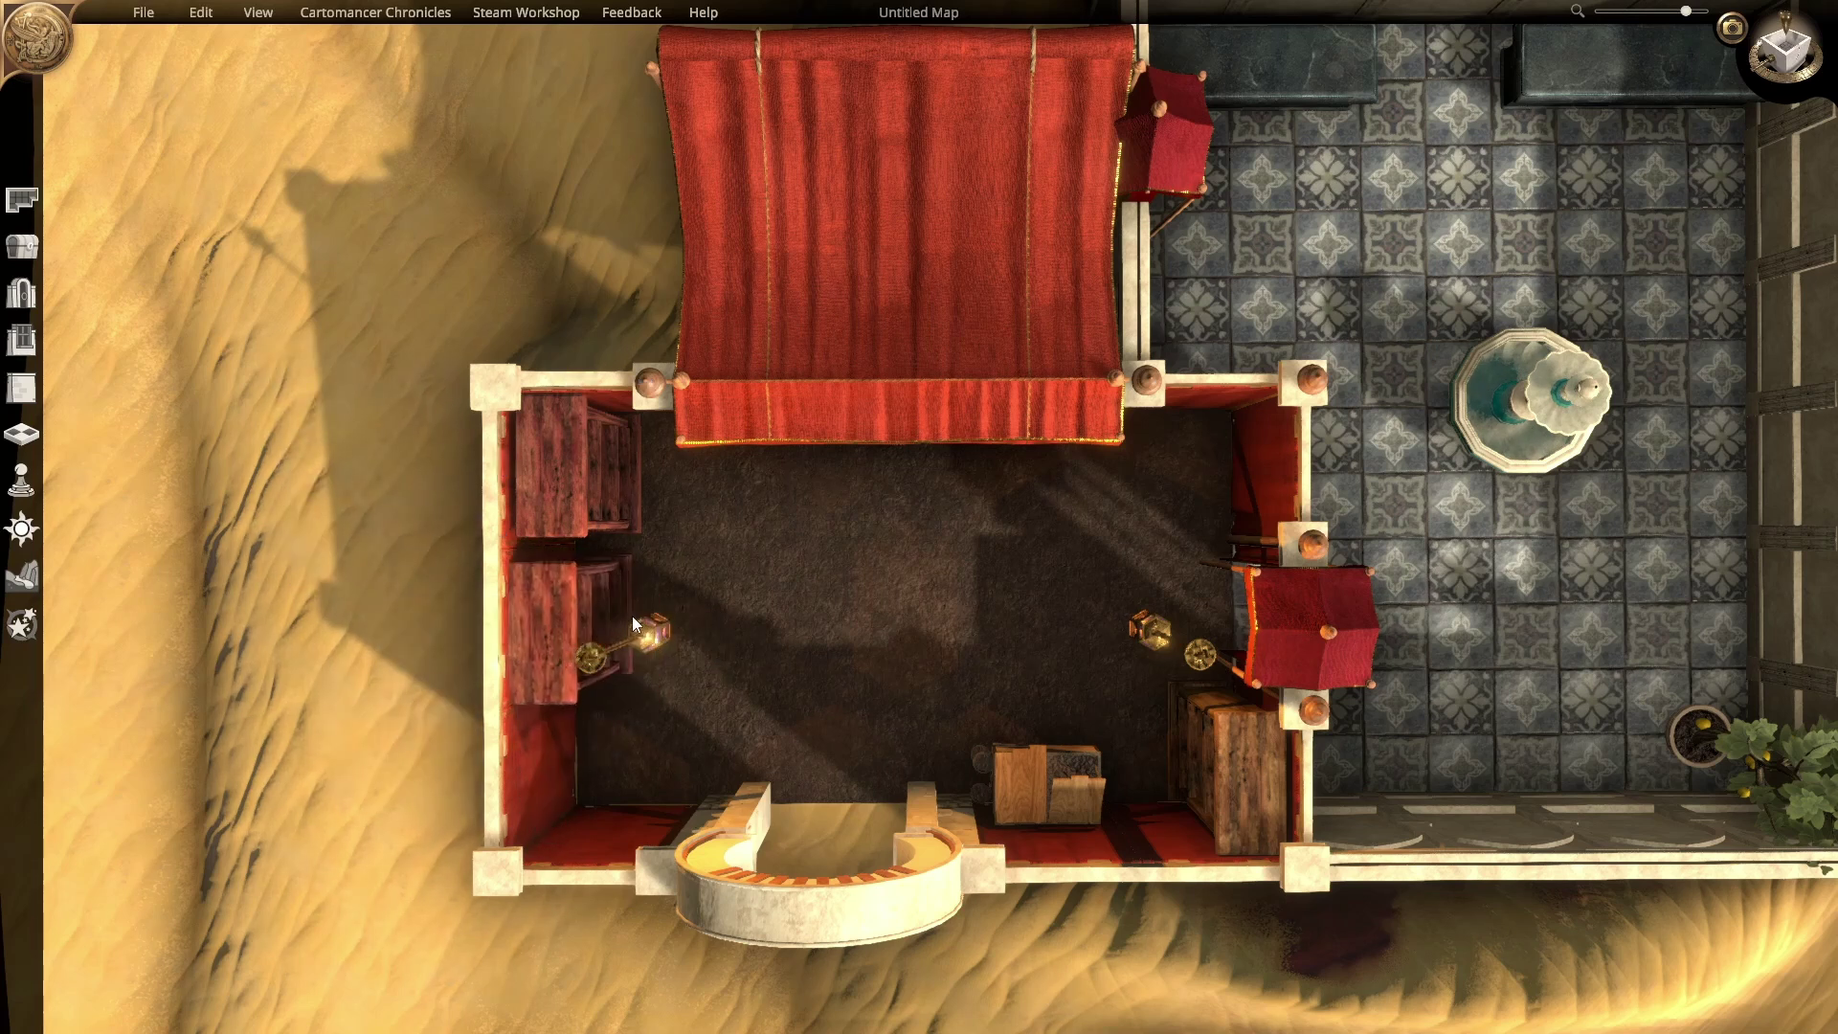
key(shift)
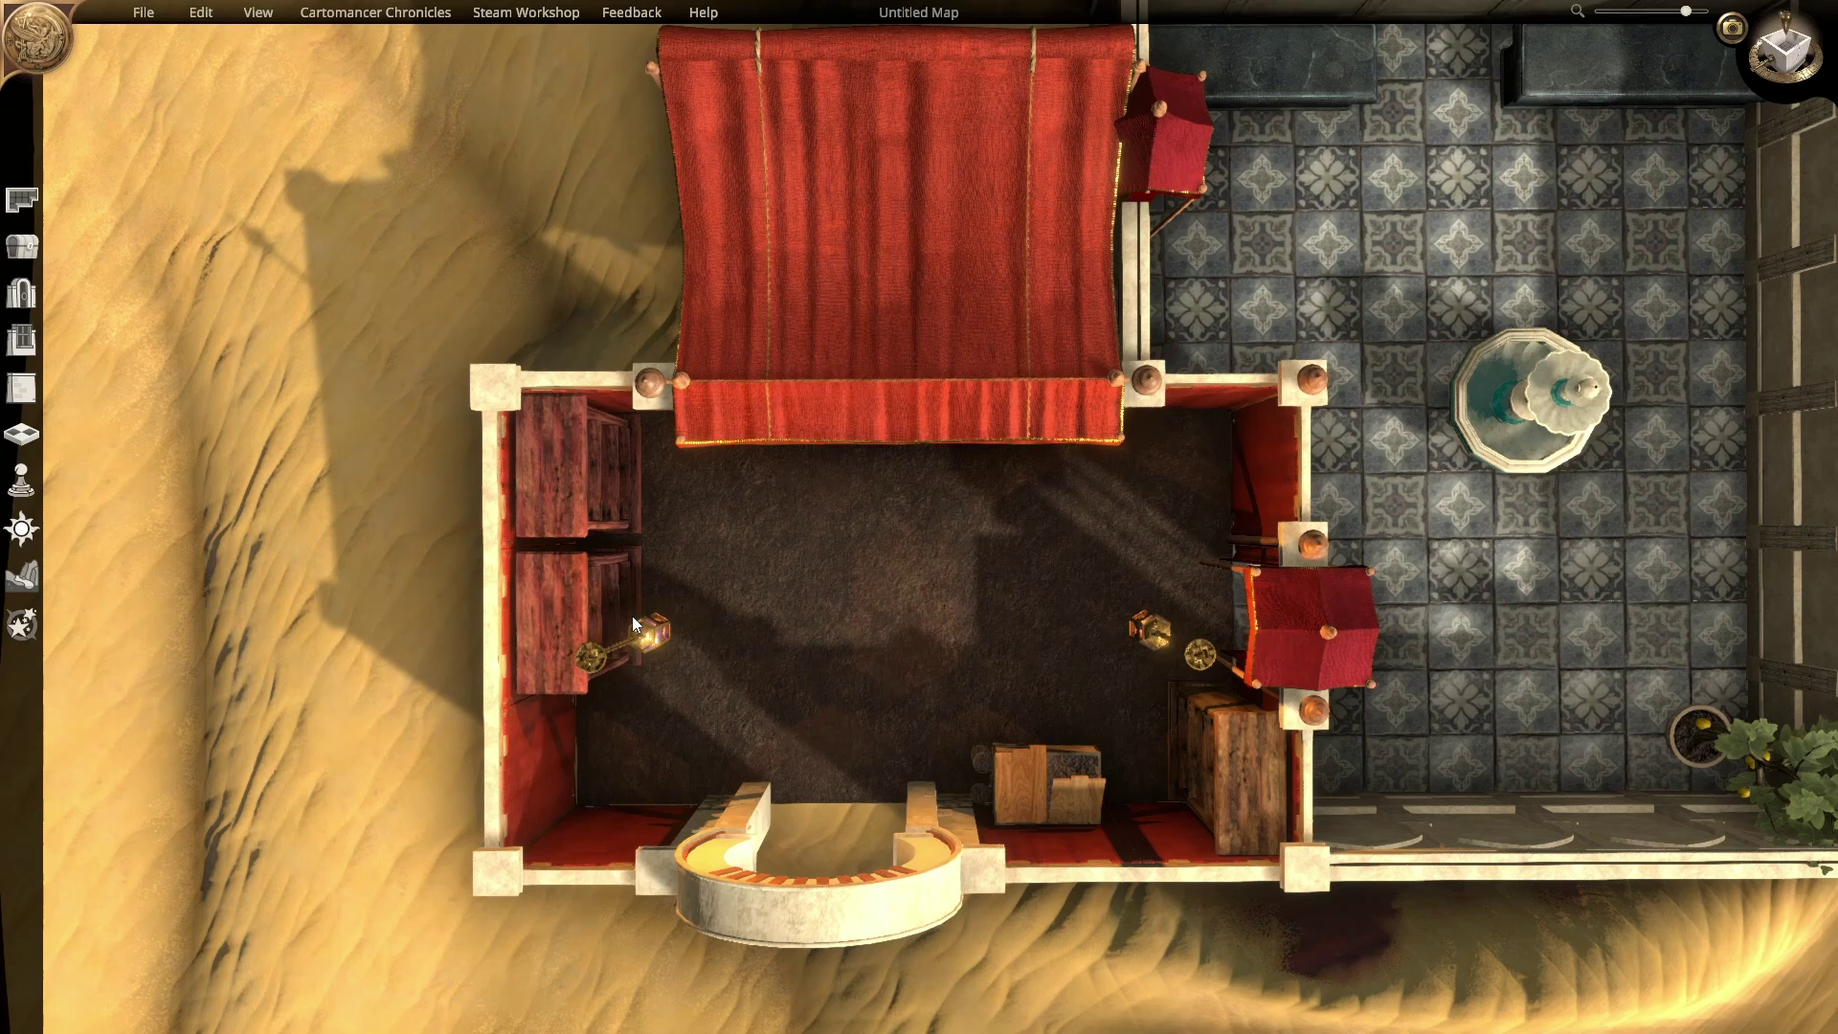
drag(632, 623, 617, 756)
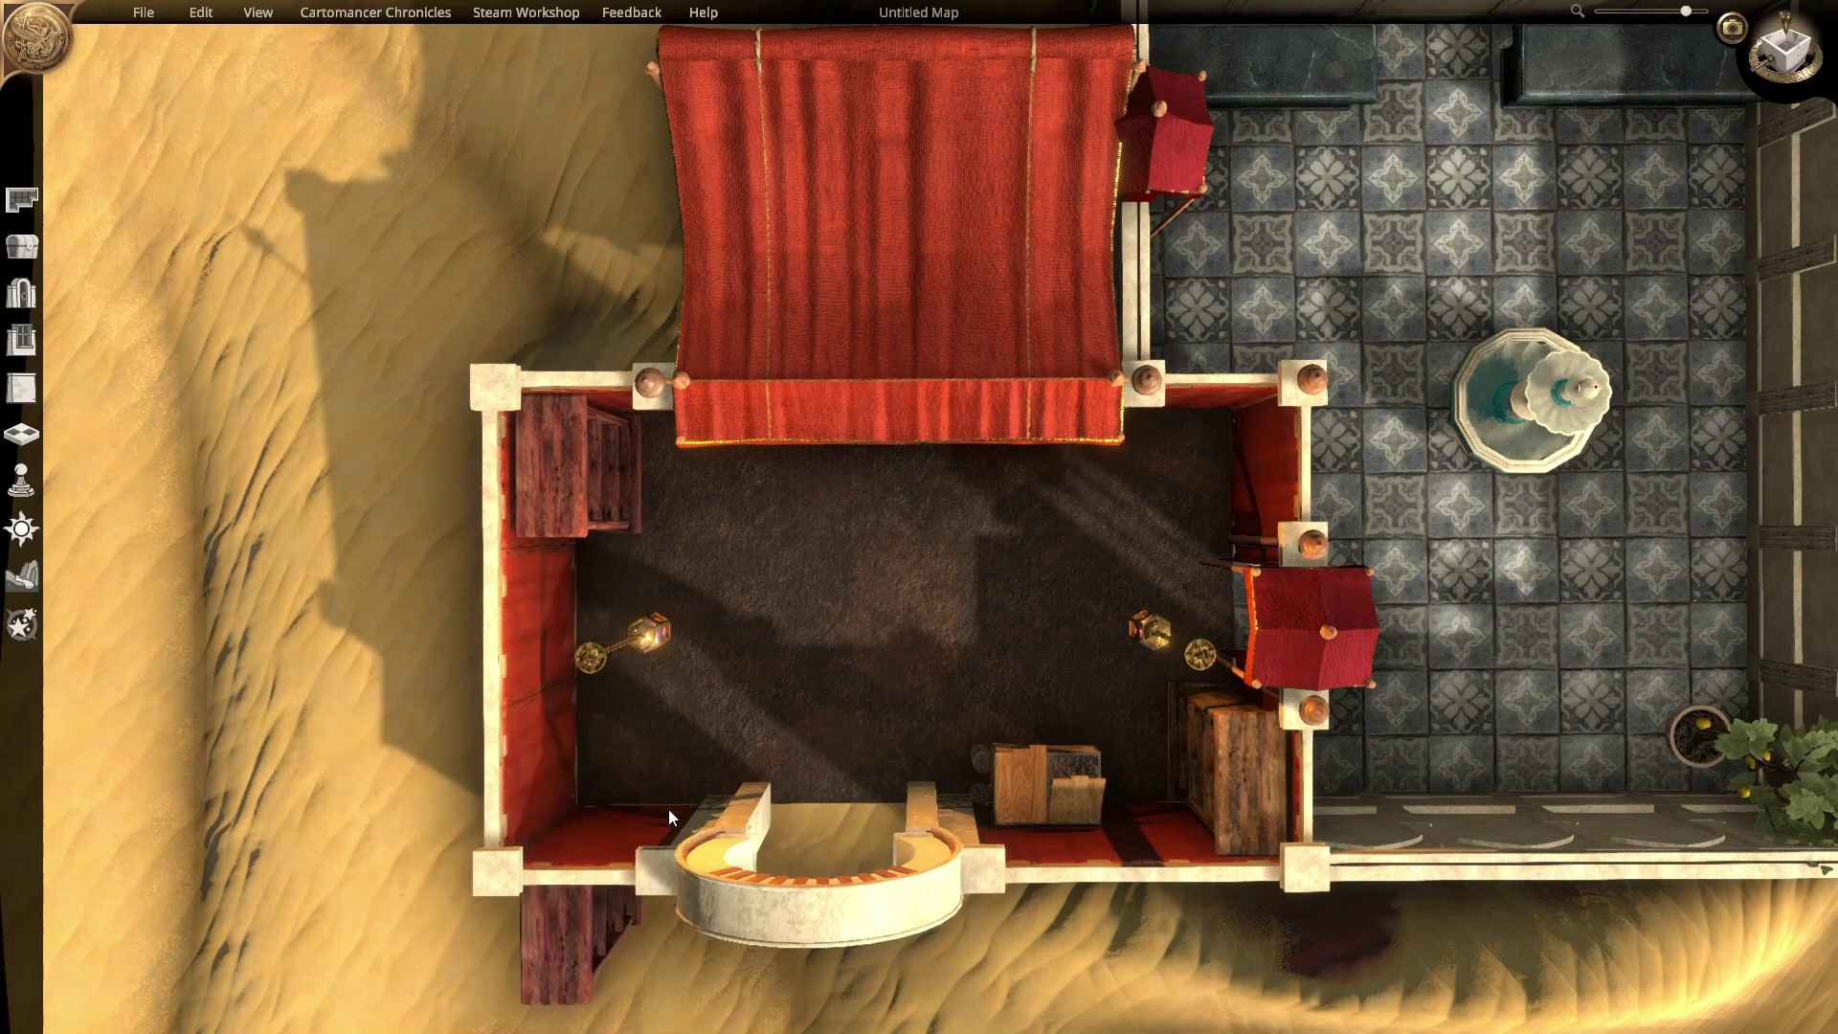
key(r)
key(r)
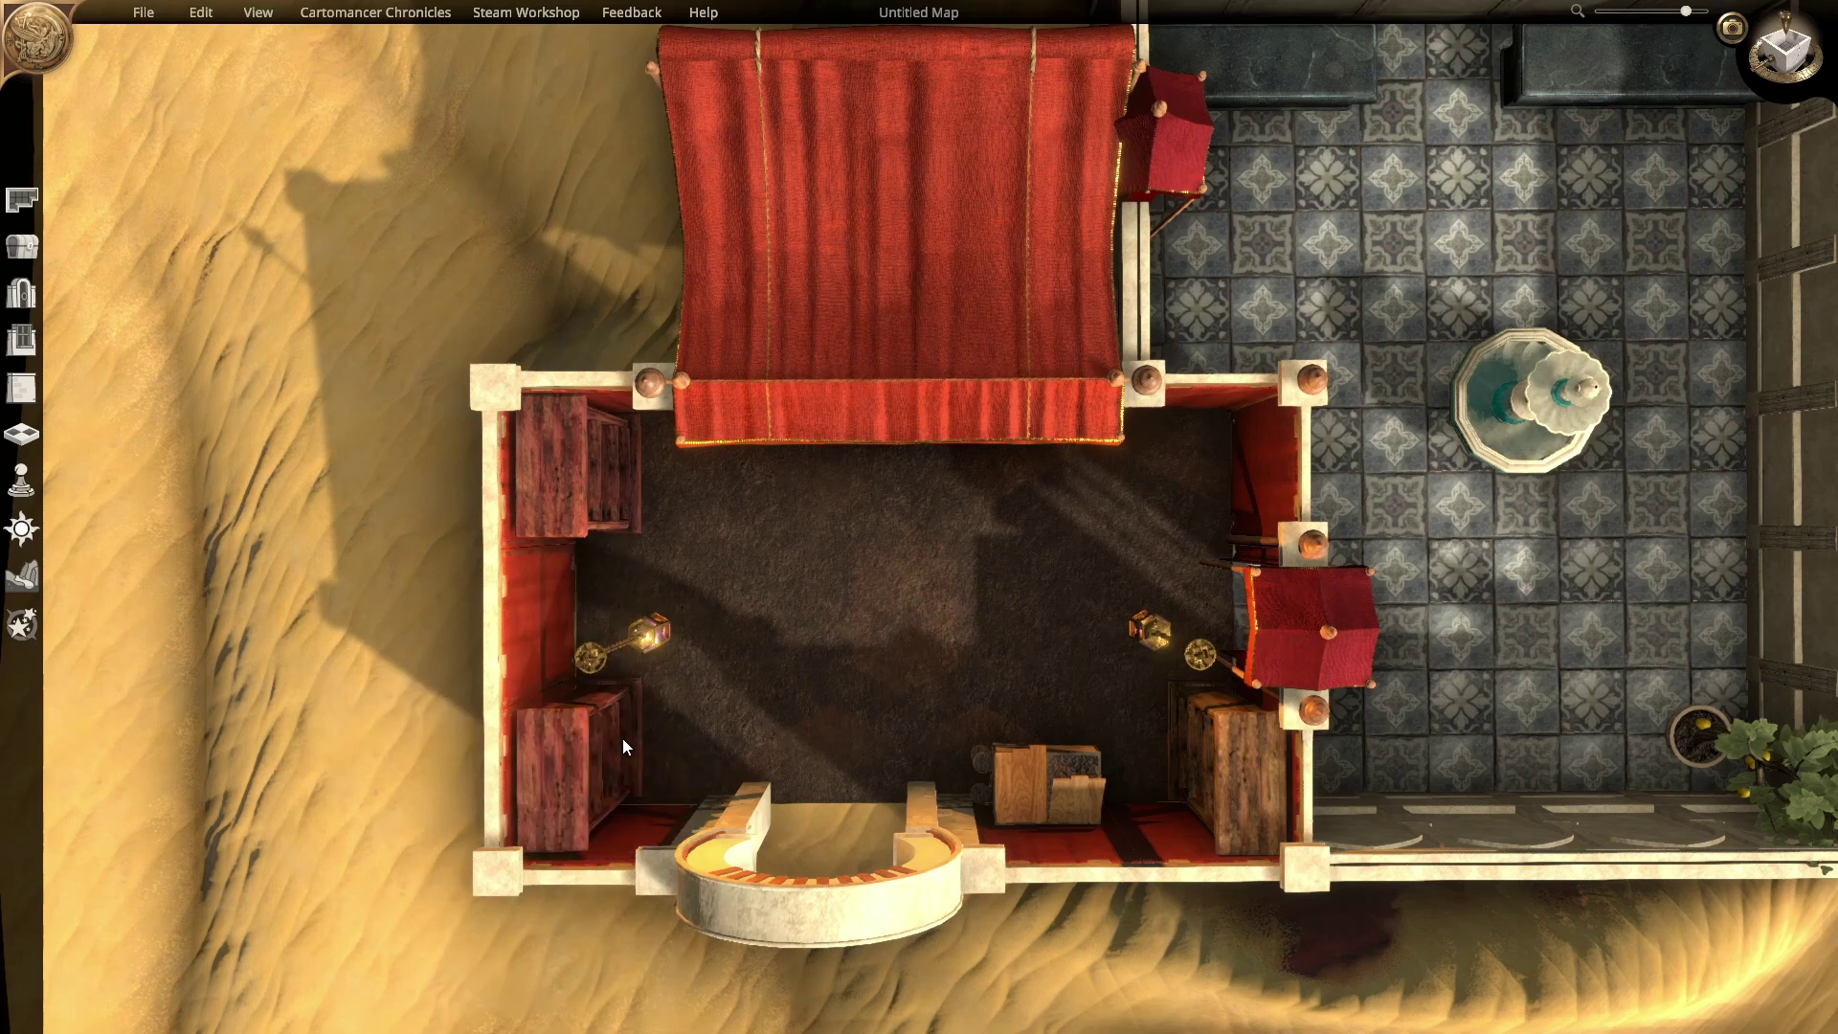
click(594, 623)
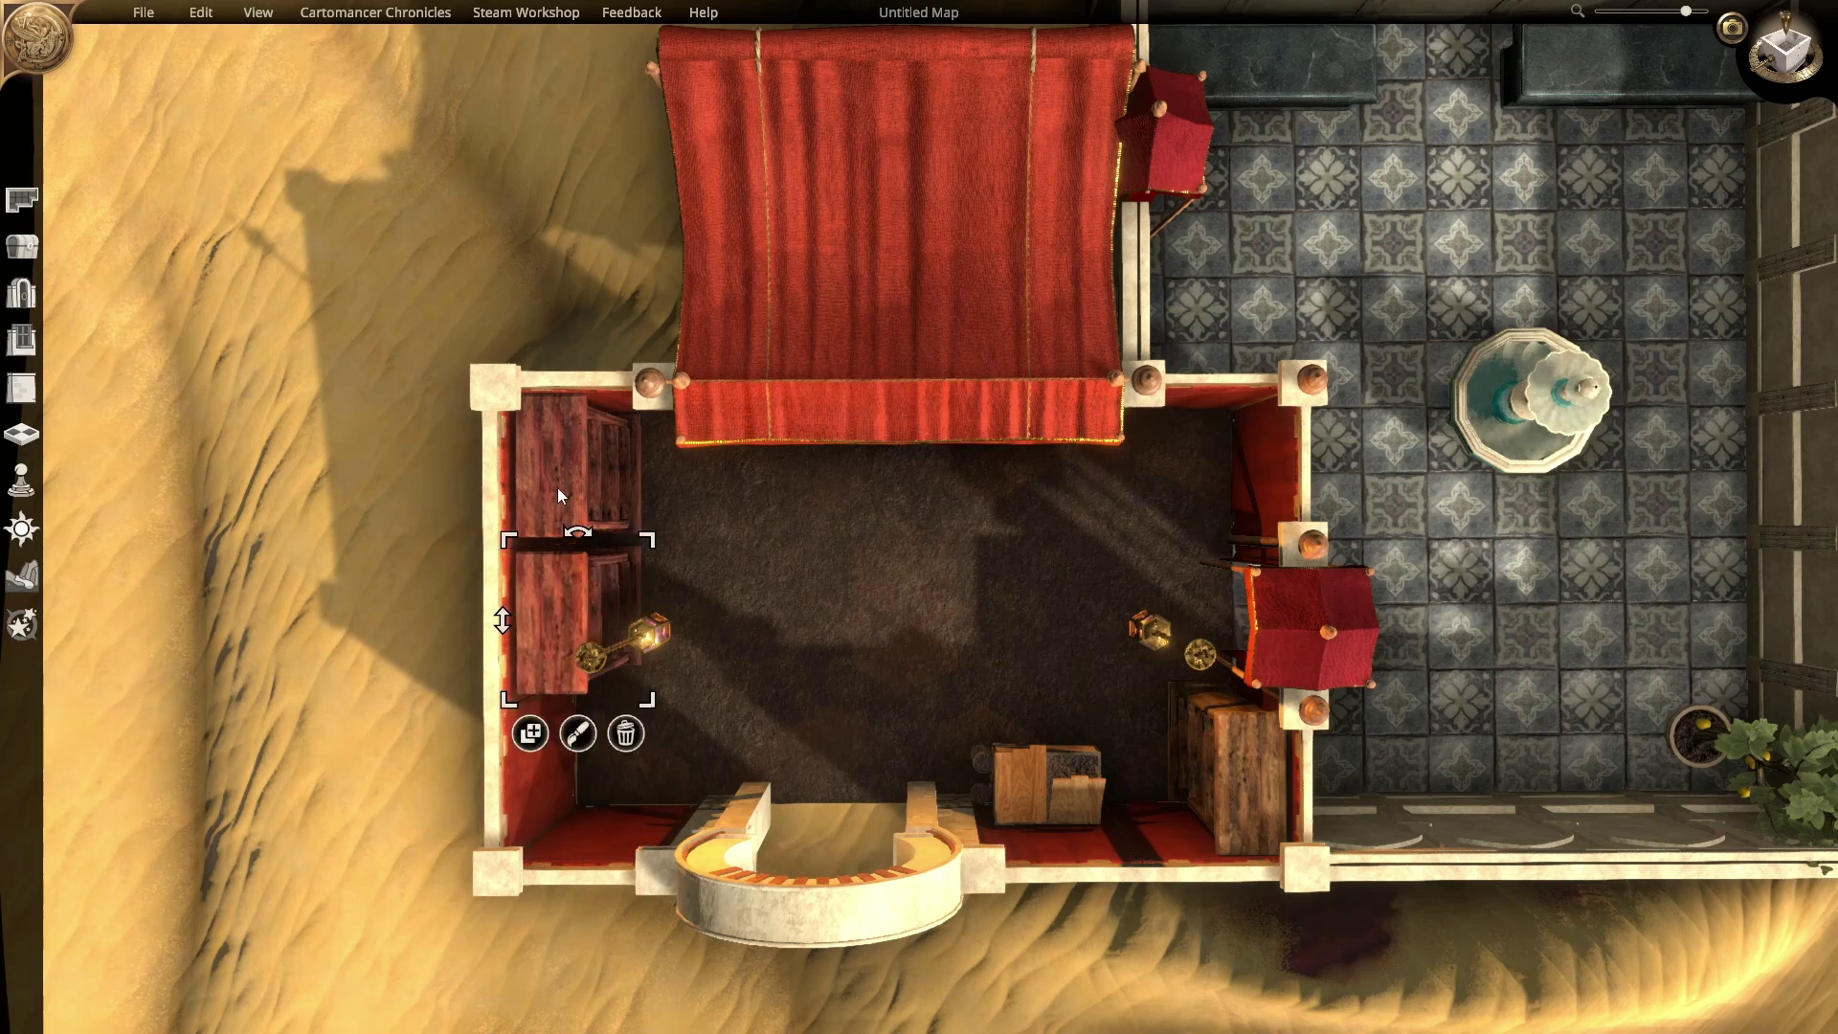
Step: Delete the two reddish bookcases along the shop's back wall and the wooden bookcase in the opposite corner
click(561, 495)
click(626, 576)
click(562, 617)
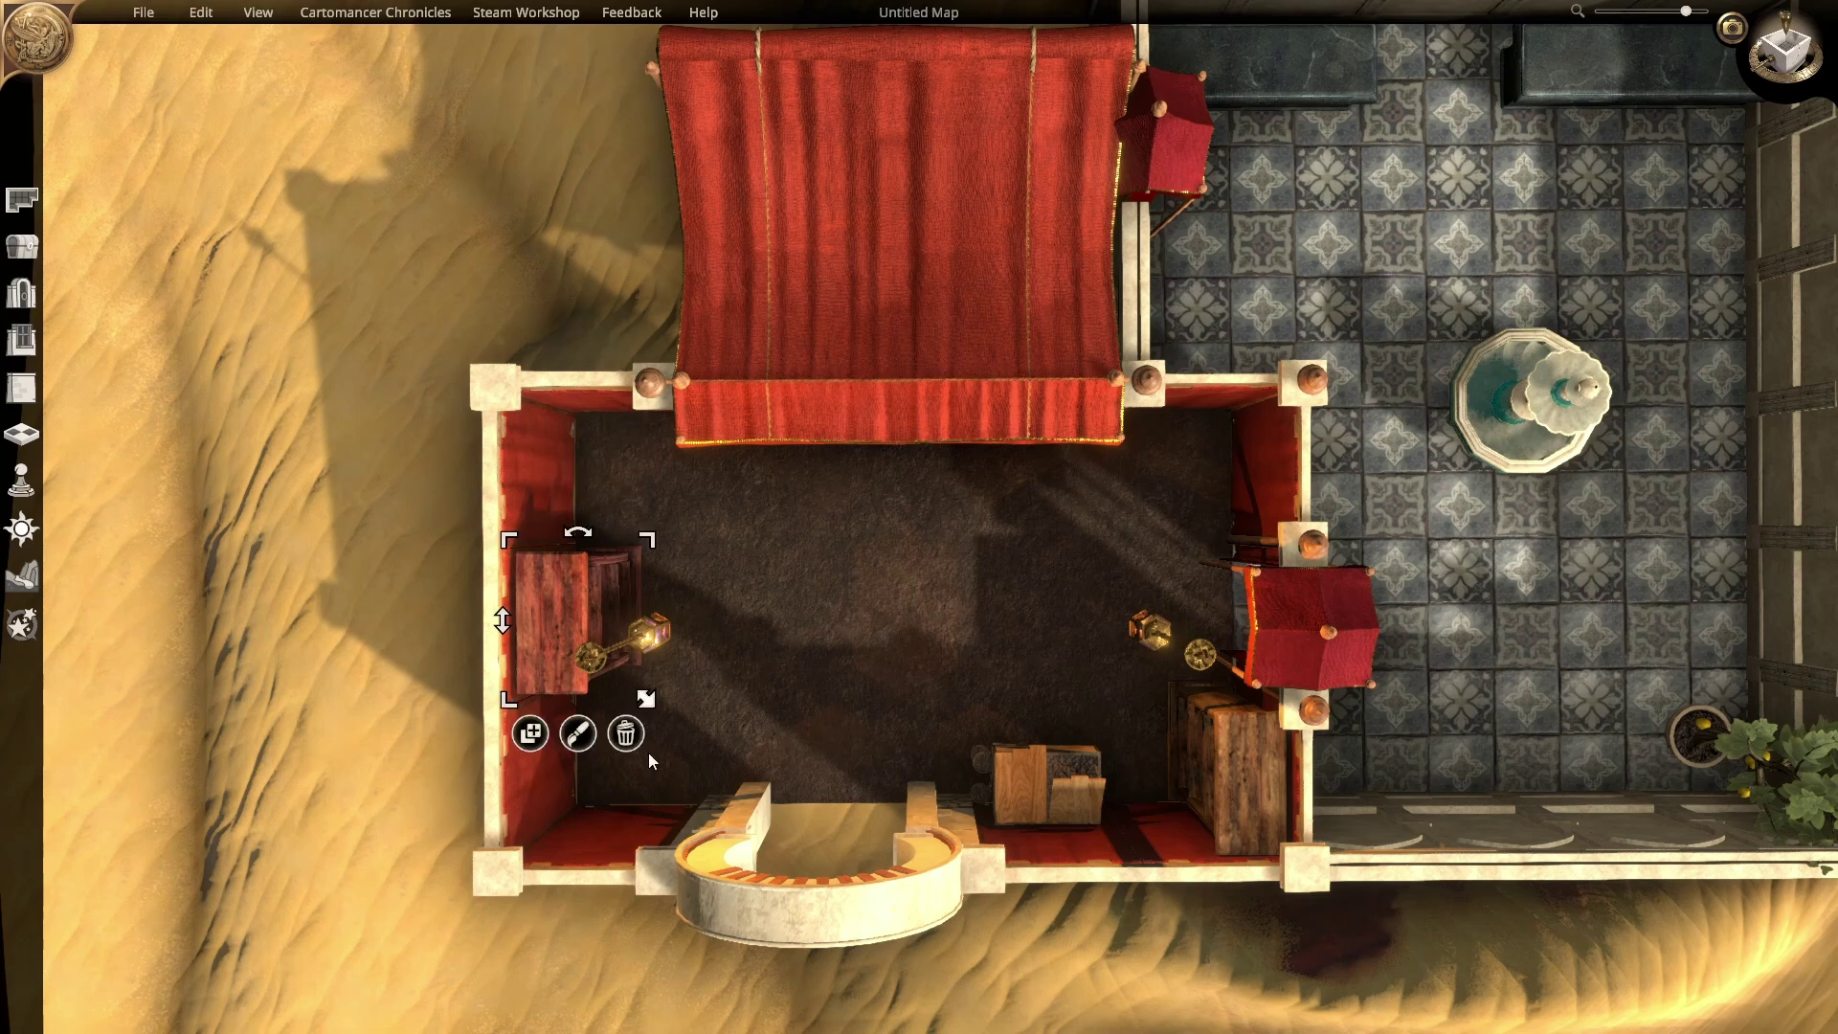
click(627, 733)
click(1187, 755)
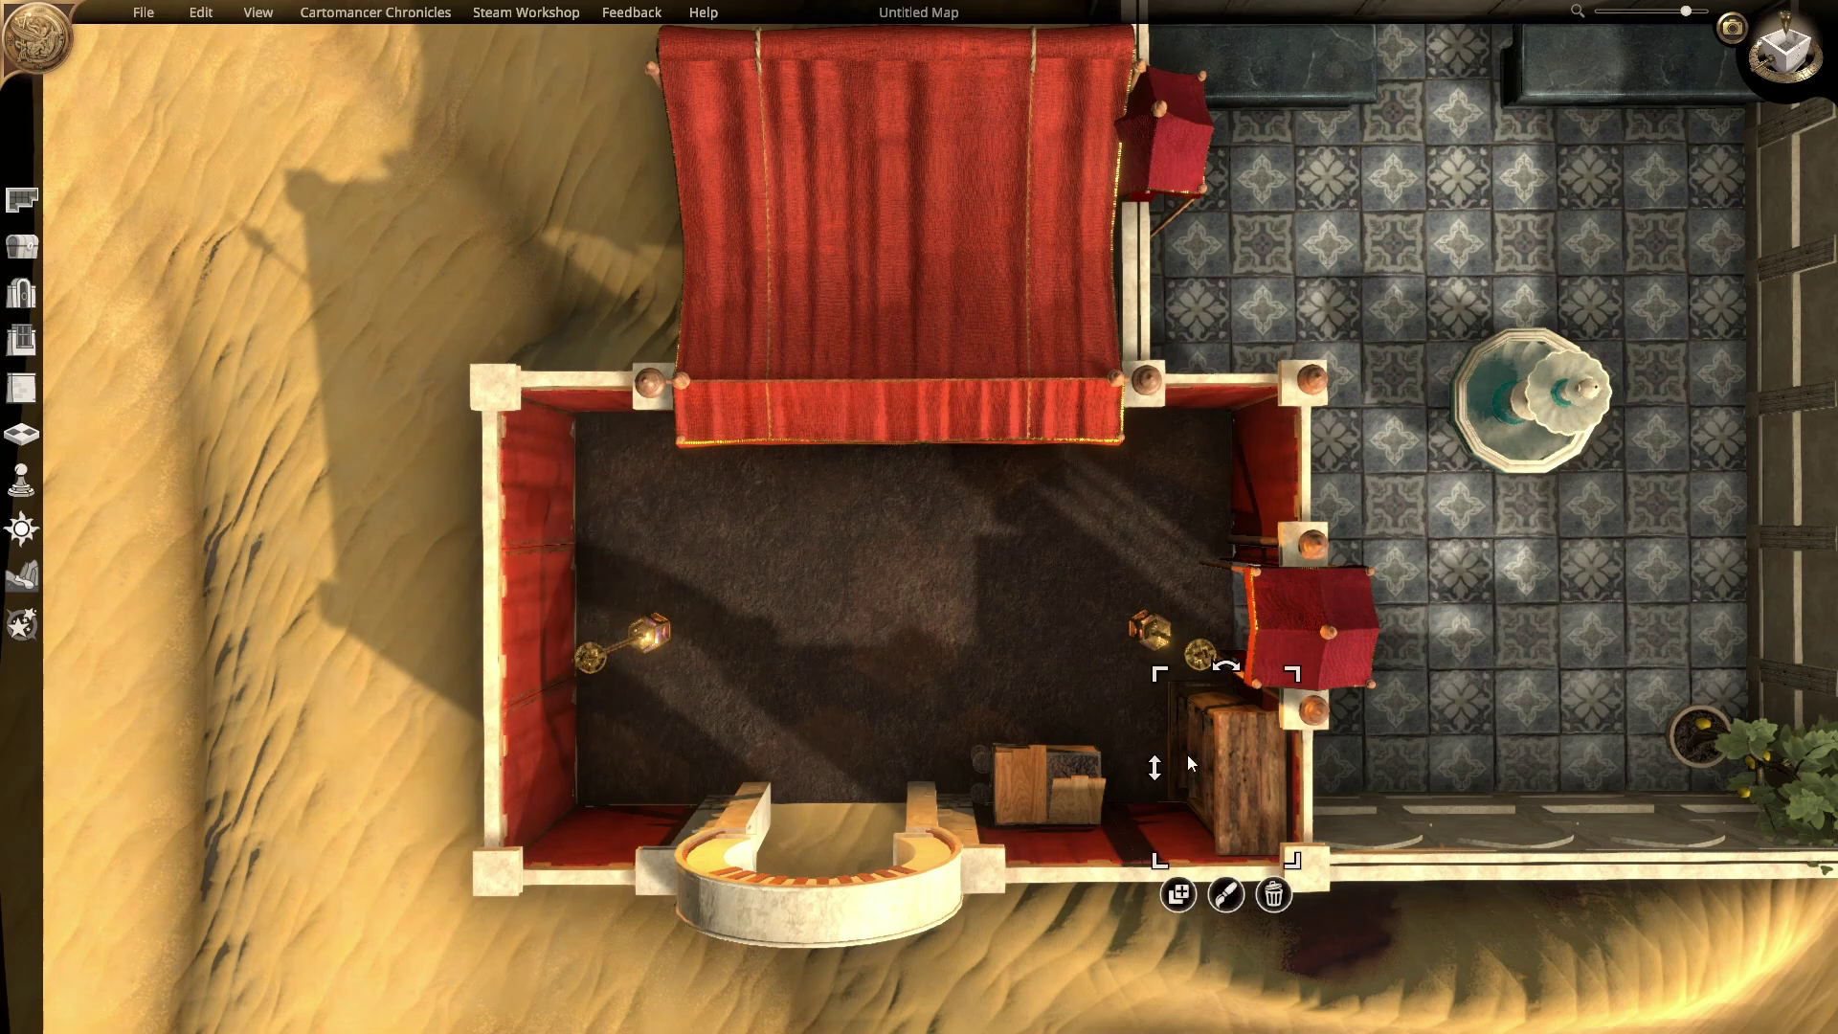
click(1270, 889)
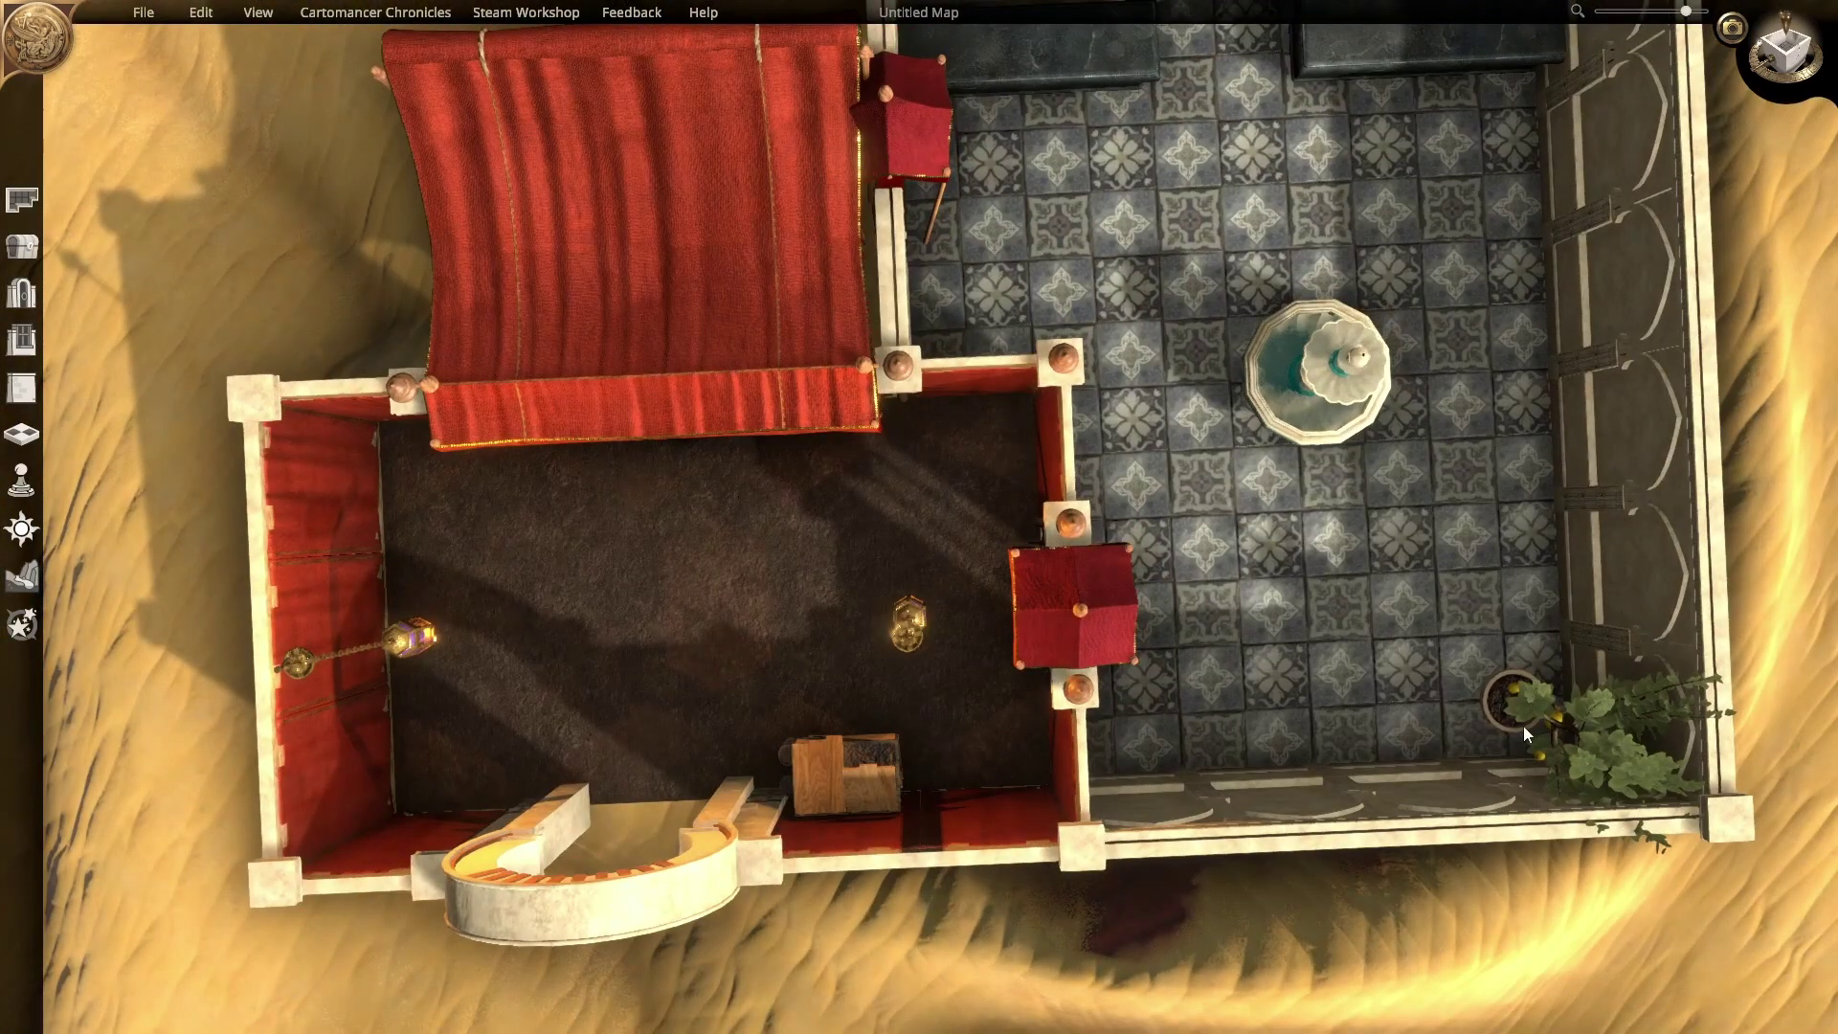
Step: Look through the furniture categories of the object library, from desks and beds to cupboards and counters
click(21, 247)
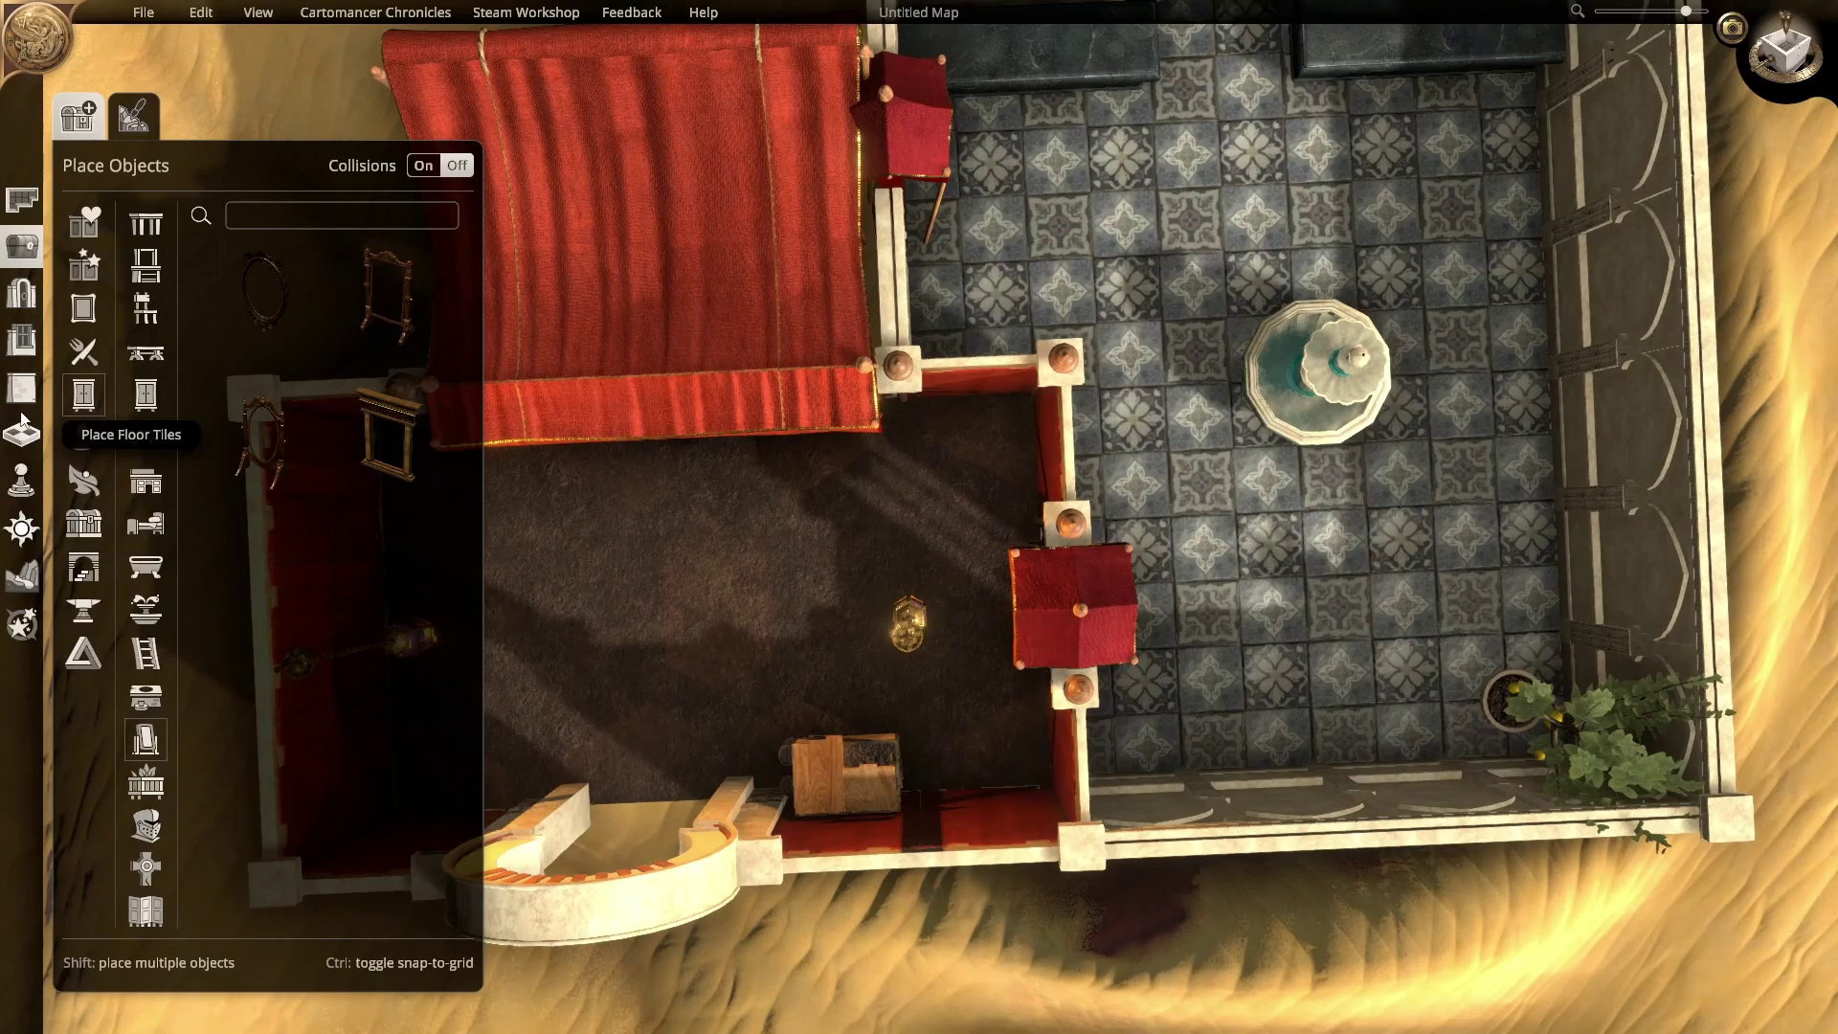
click(144, 475)
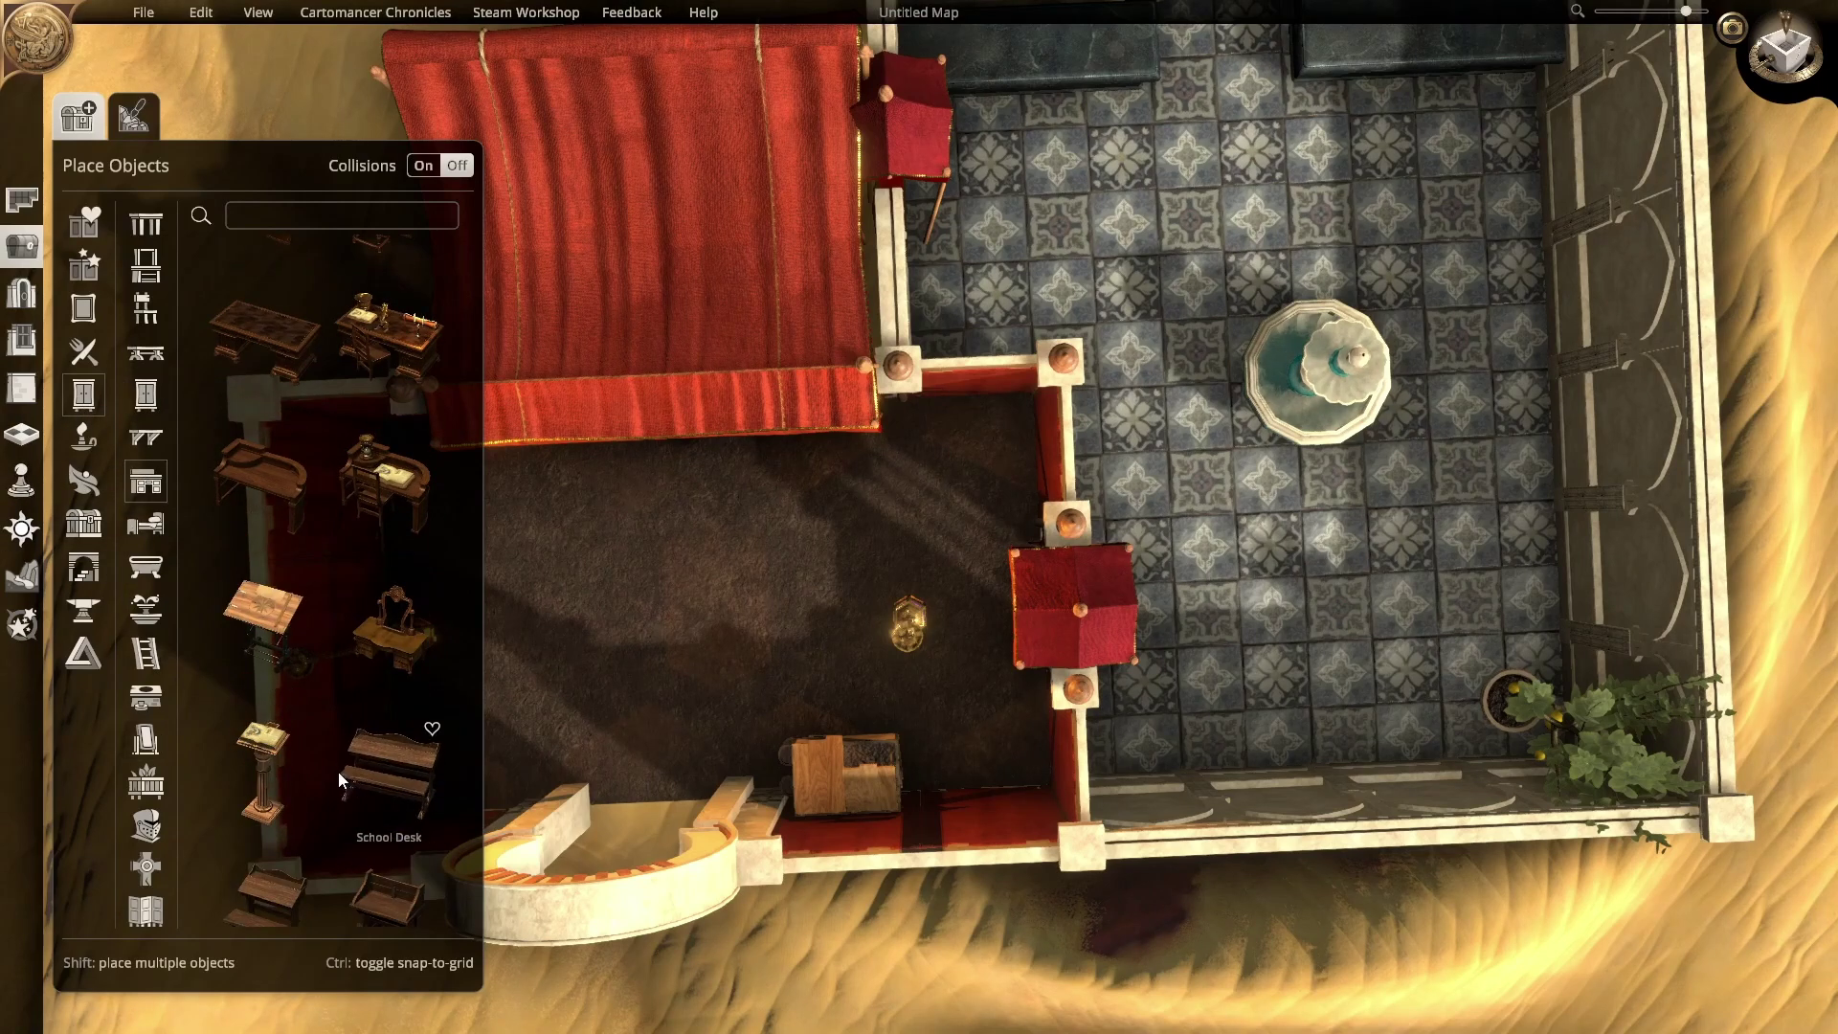
scroll(337, 772, down, 3)
click(145, 609)
click(144, 567)
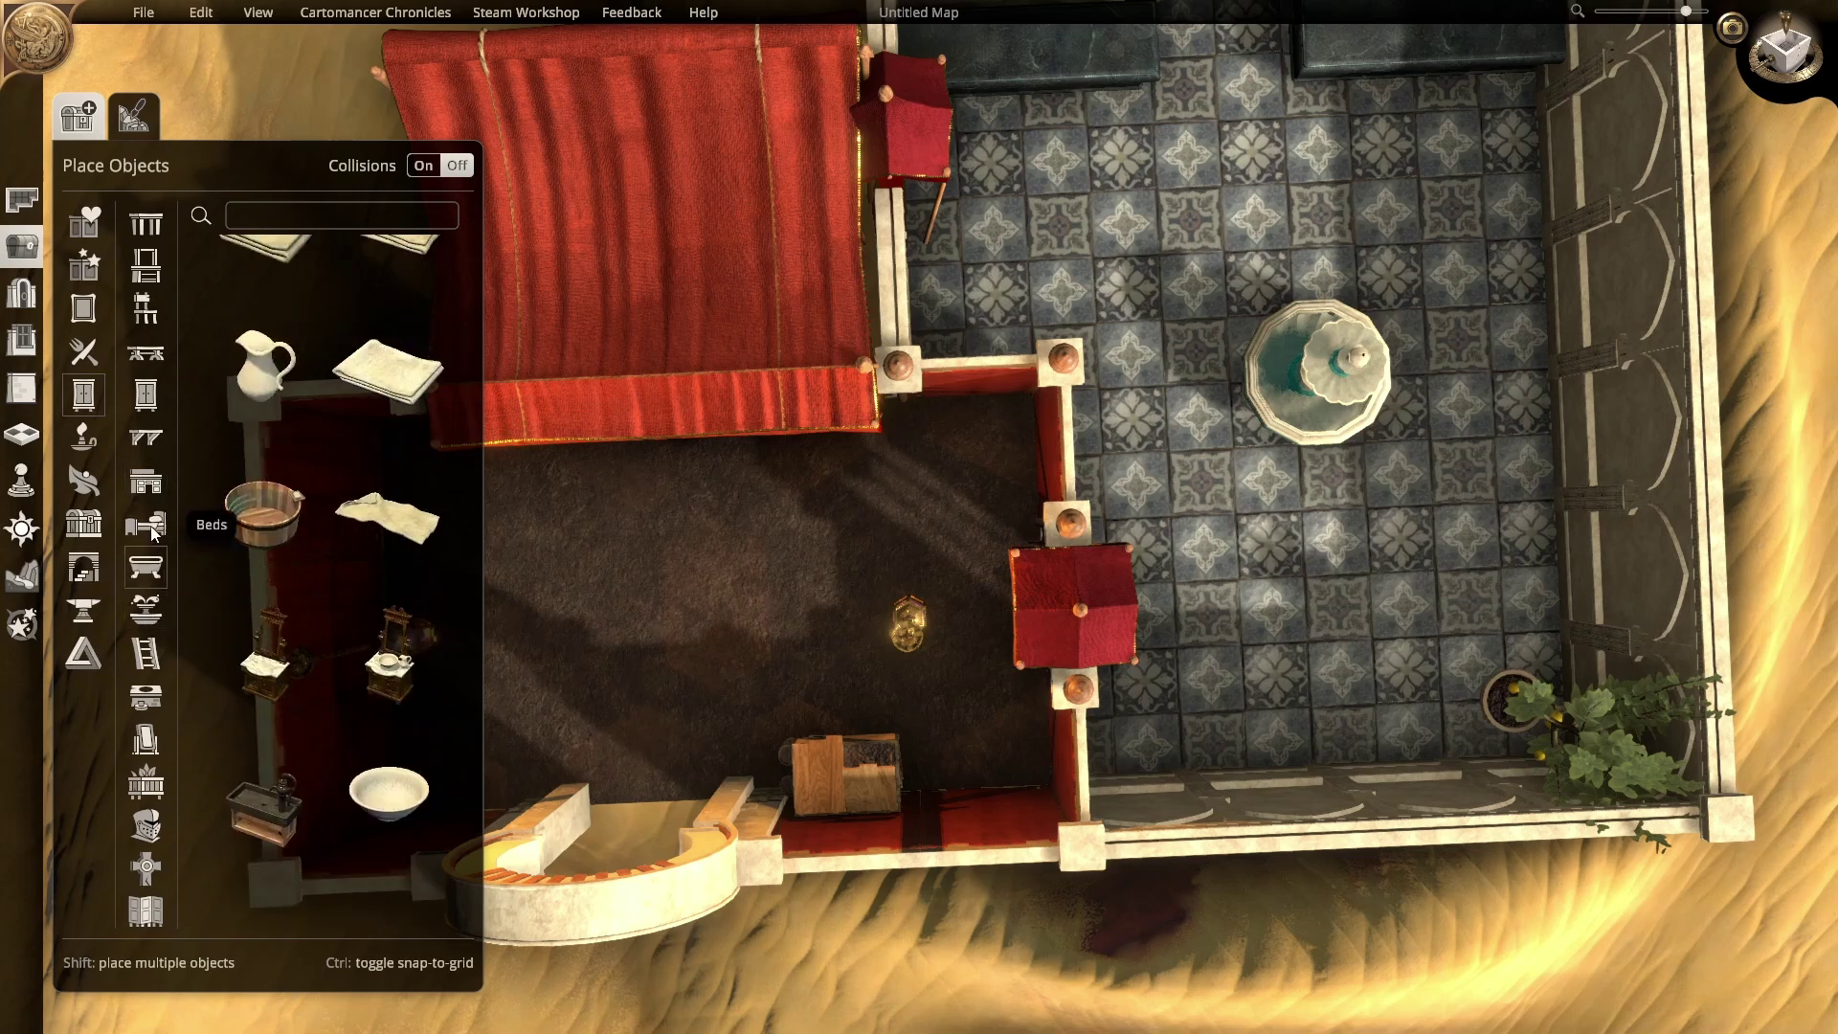
click(145, 525)
click(145, 438)
click(149, 383)
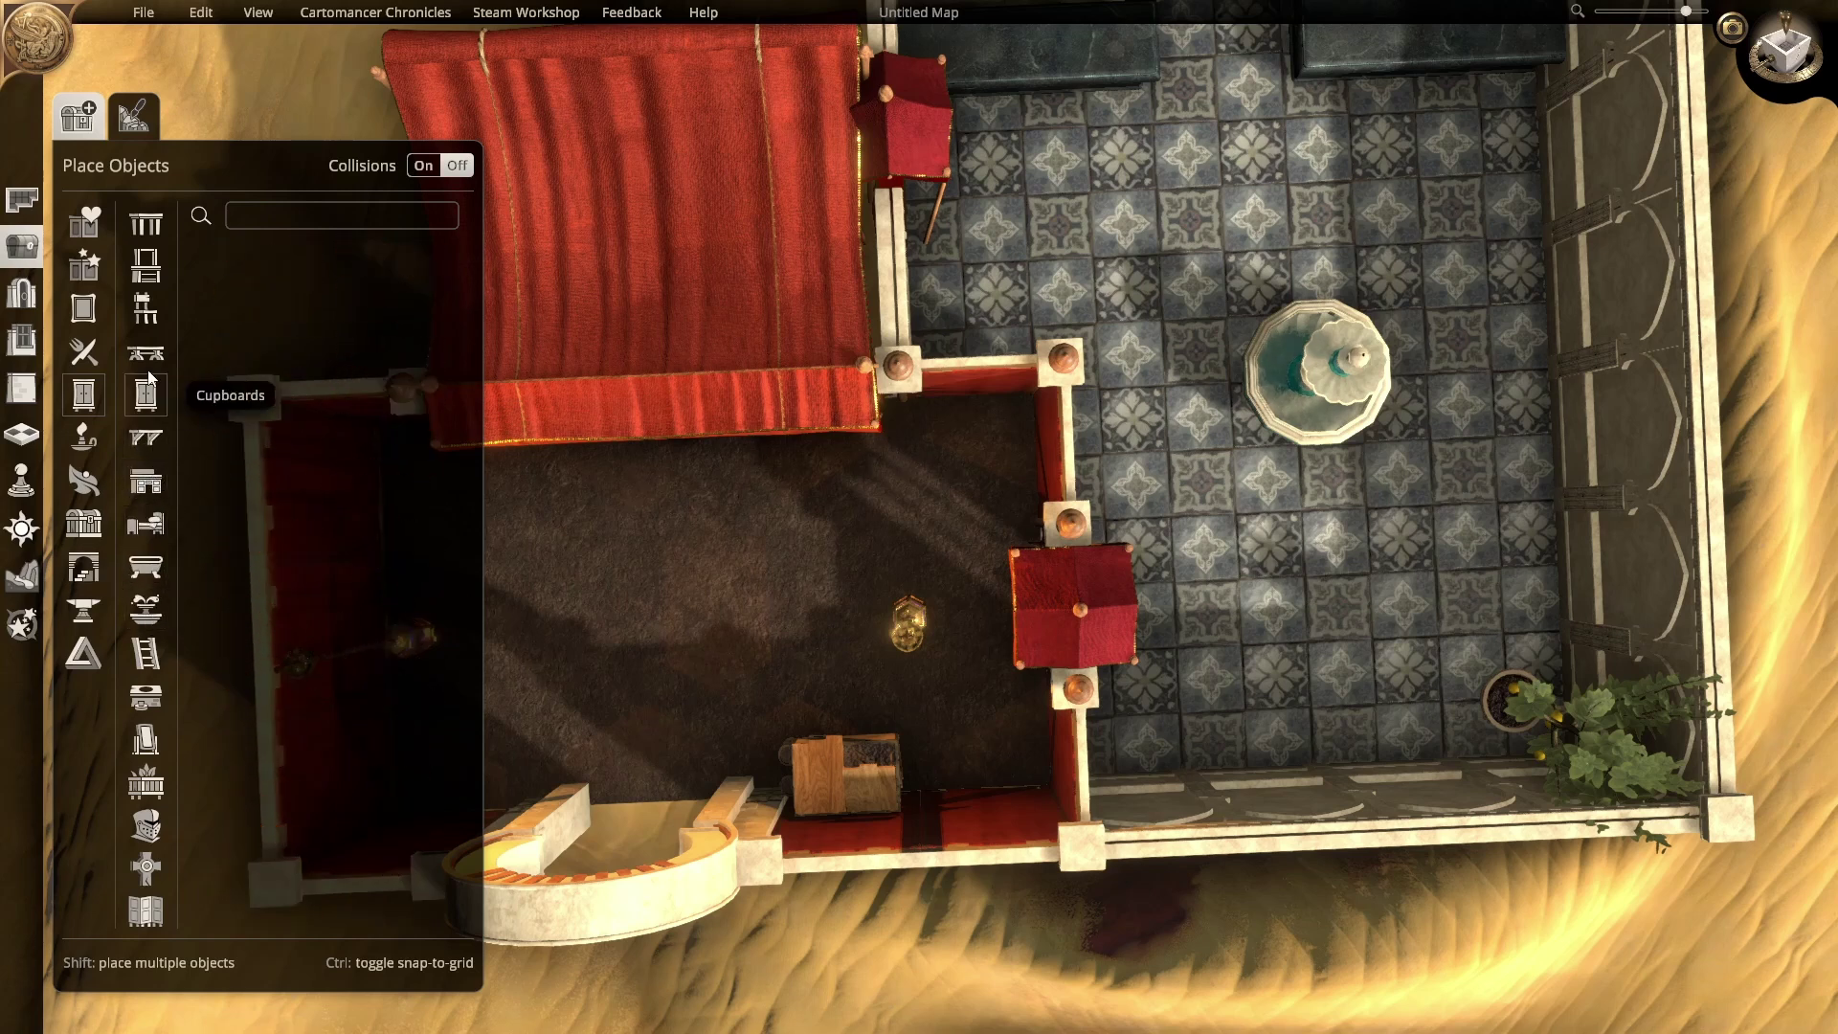
click(146, 352)
click(146, 308)
click(146, 265)
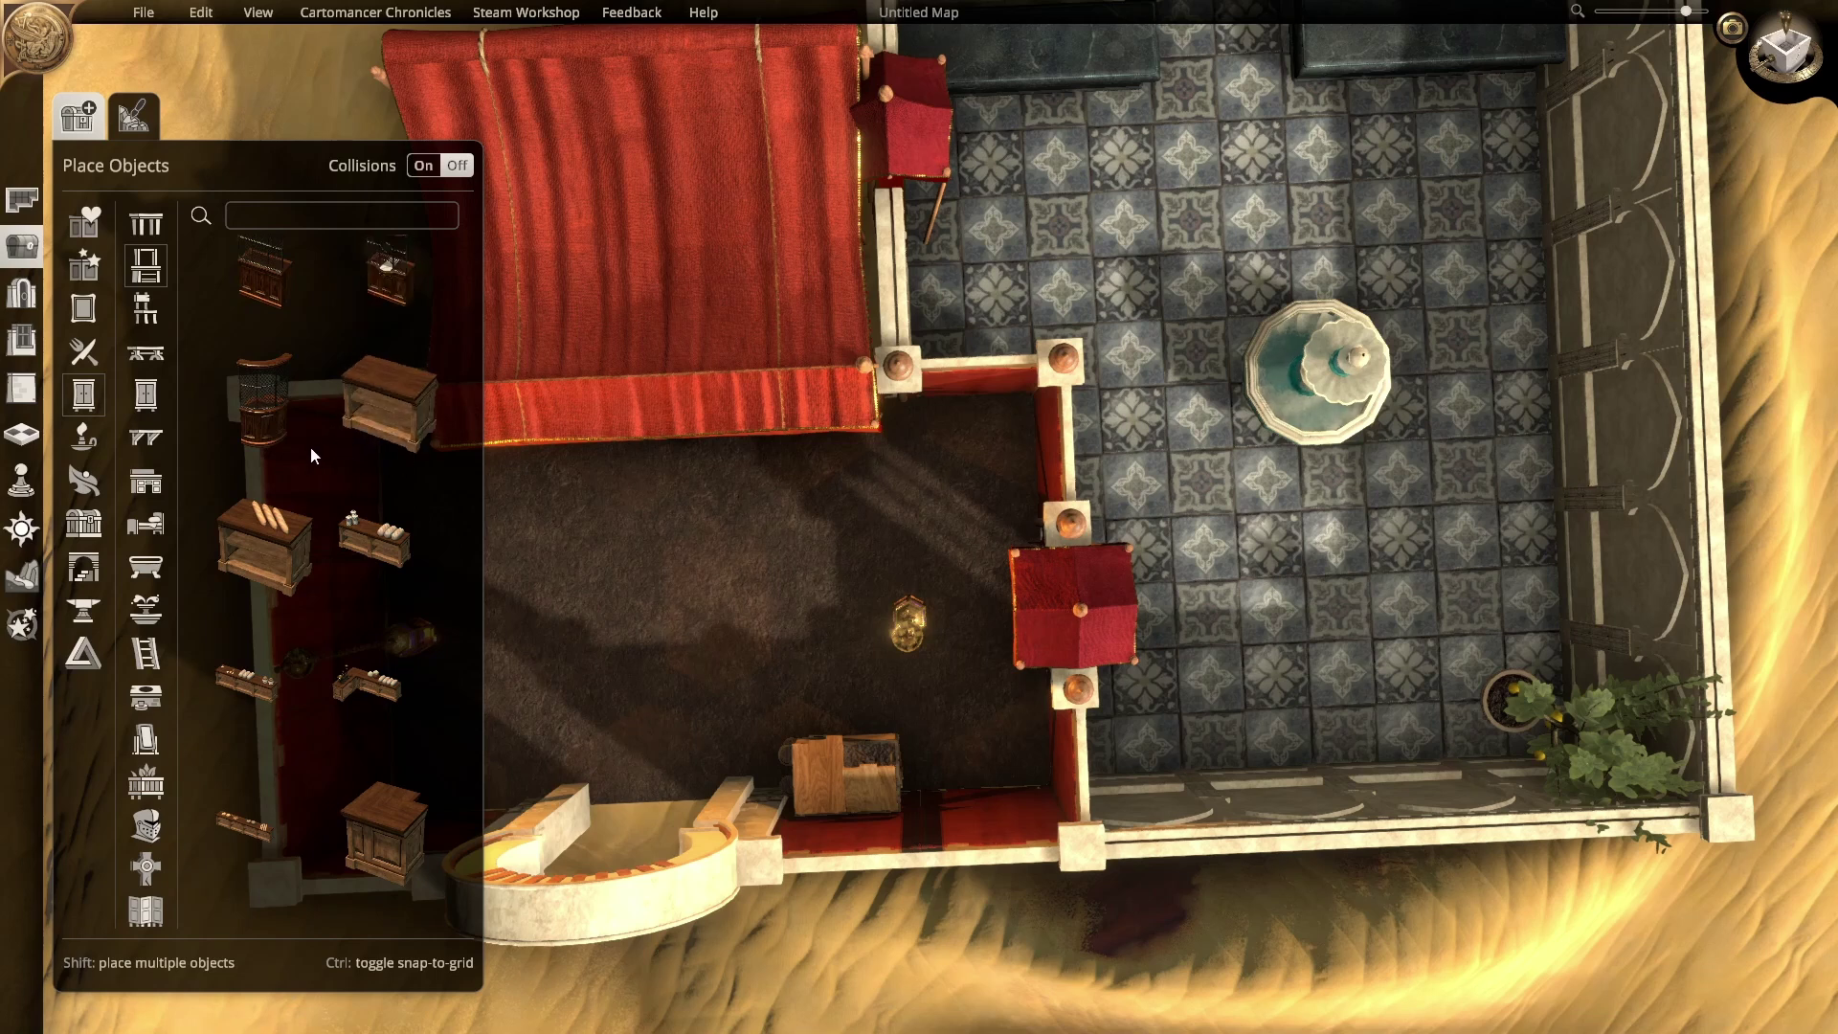
Step: Try the curved Bankteller Counter Corner in different orientations in the shop's corners
click(276, 414)
key(a)
key(s)
key(r)
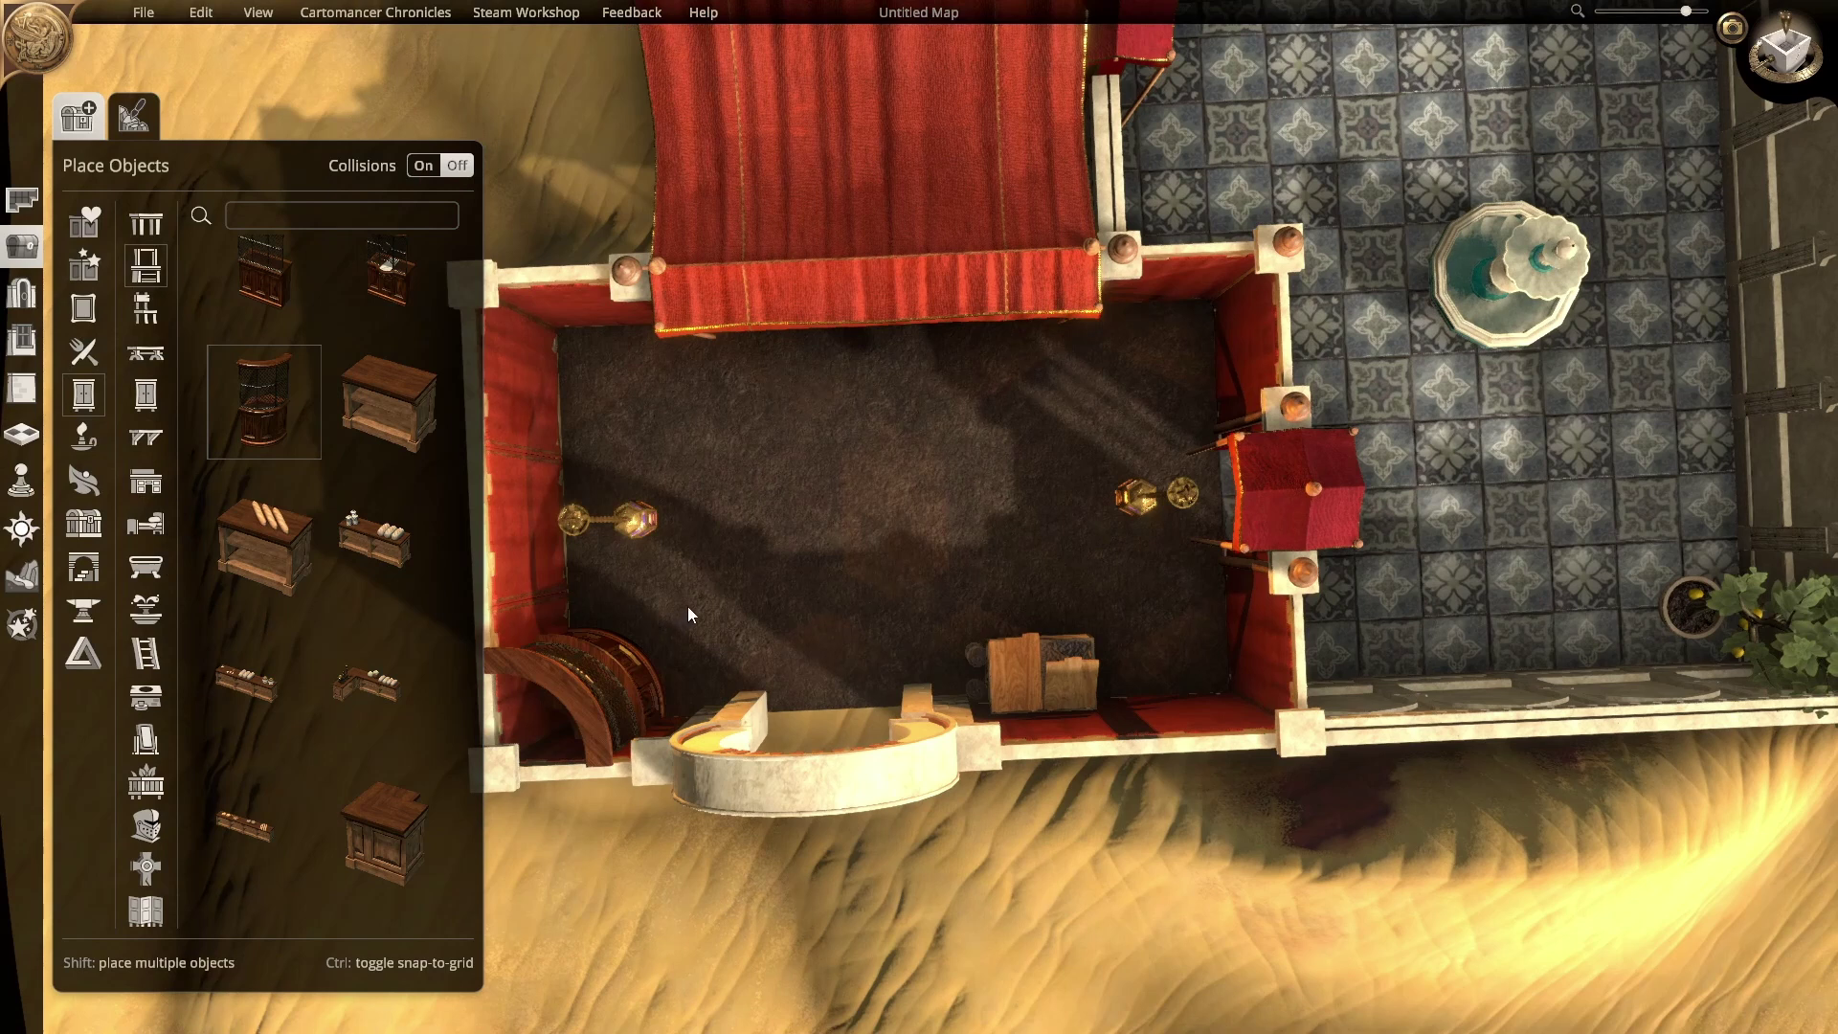
key(a)
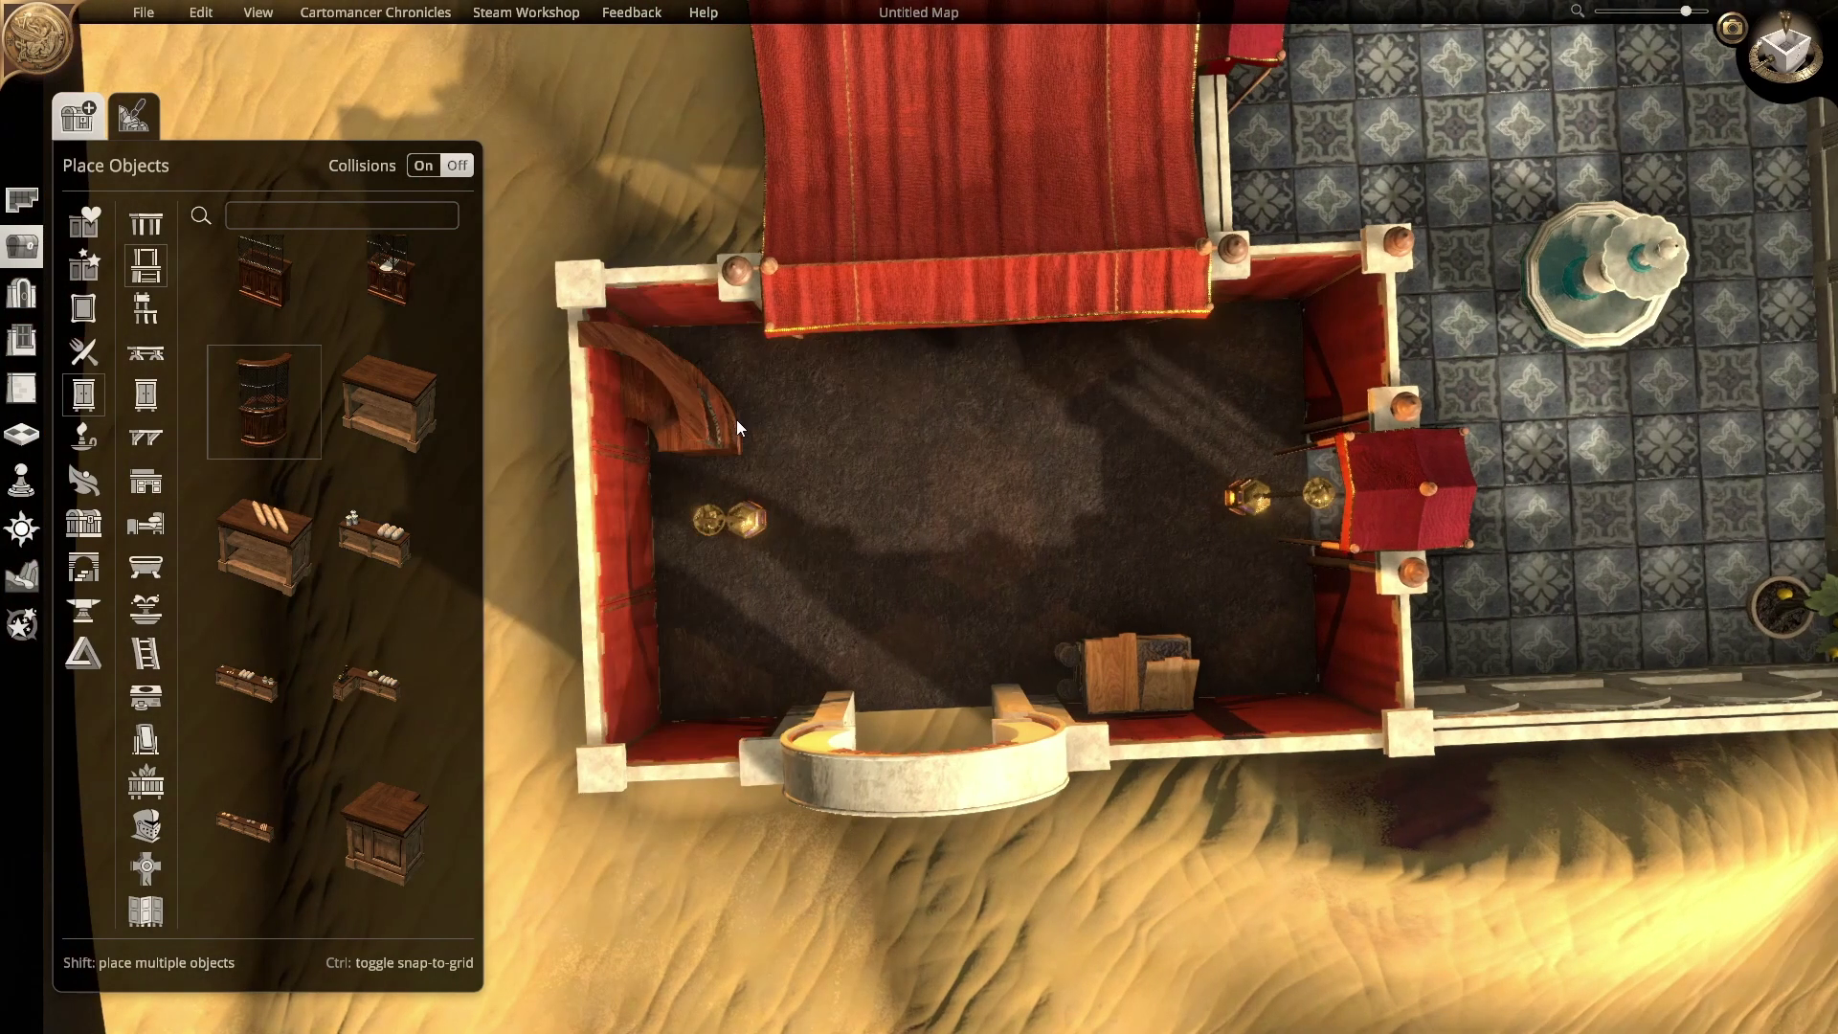
key(r)
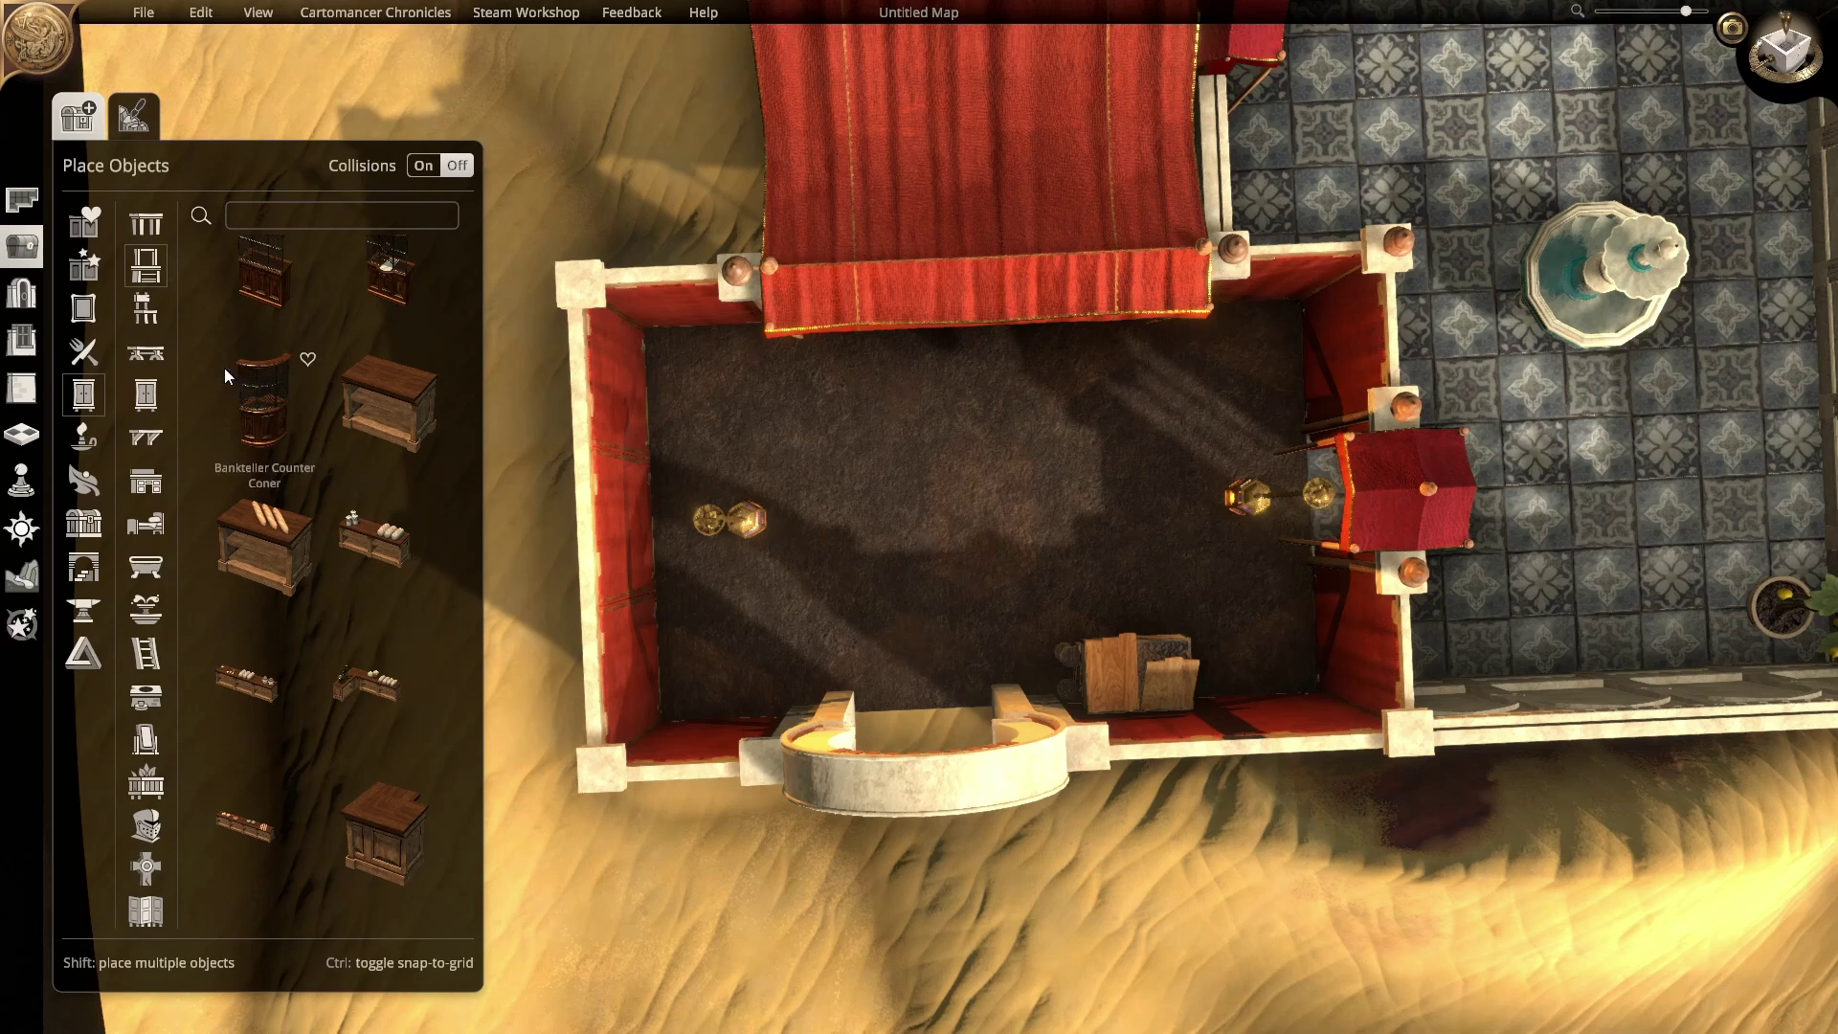
Step: Place the straight bank teller counter lengthwise along the shop's back wall, in the corner beside the awning
click(290, 309)
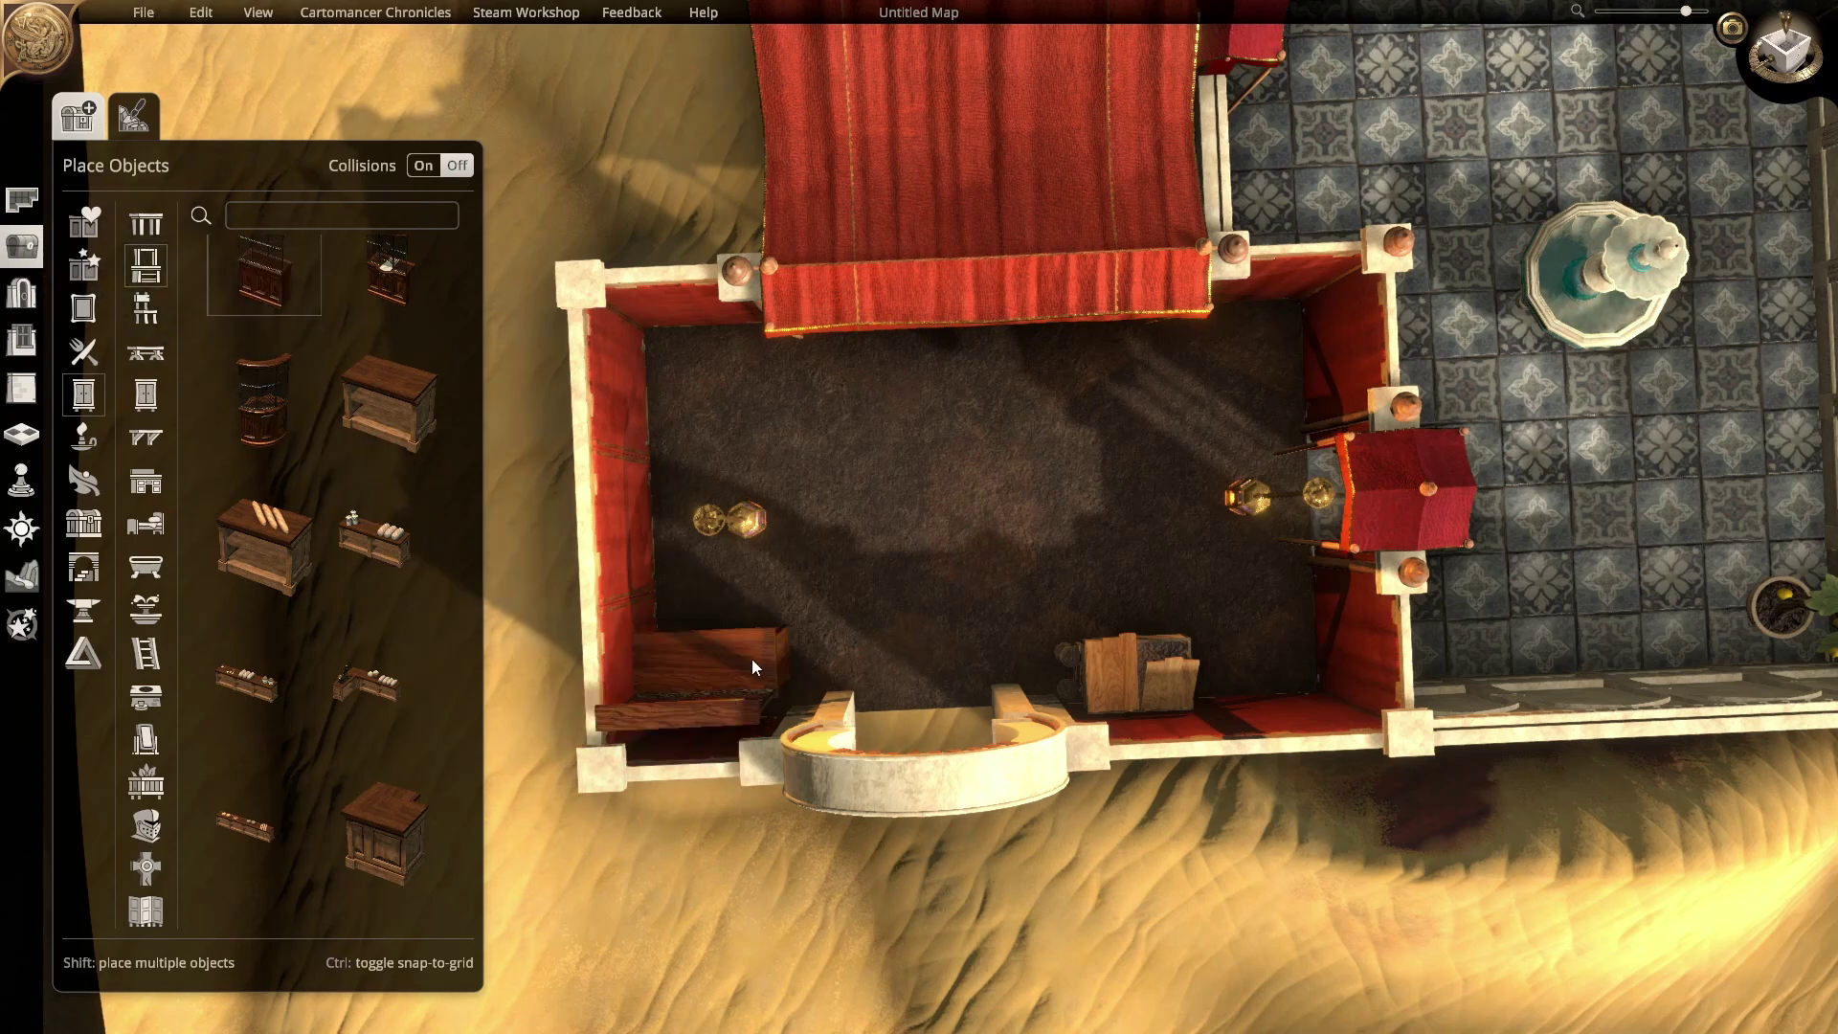
click(774, 440)
right_drag(894, 523, 728, 298)
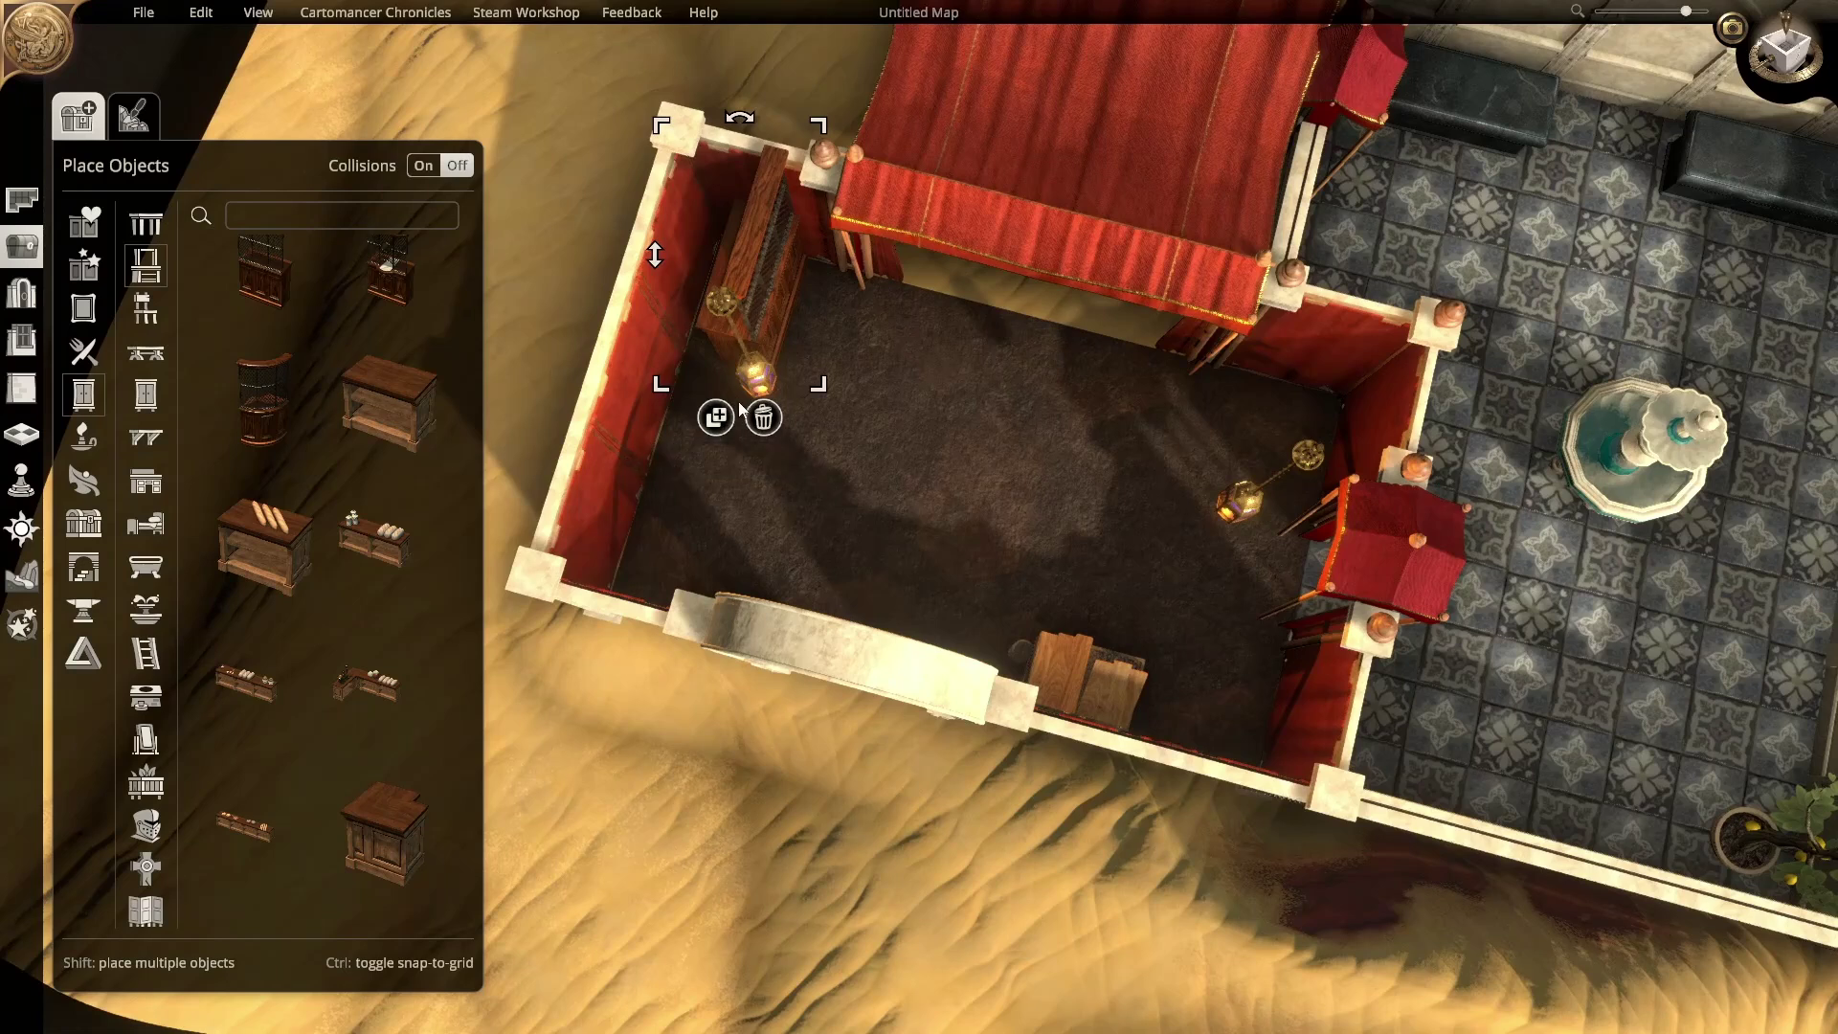
Step: Try moving the hanging lantern away from the counter, then undo the move
click(741, 318)
drag(744, 335, 768, 389)
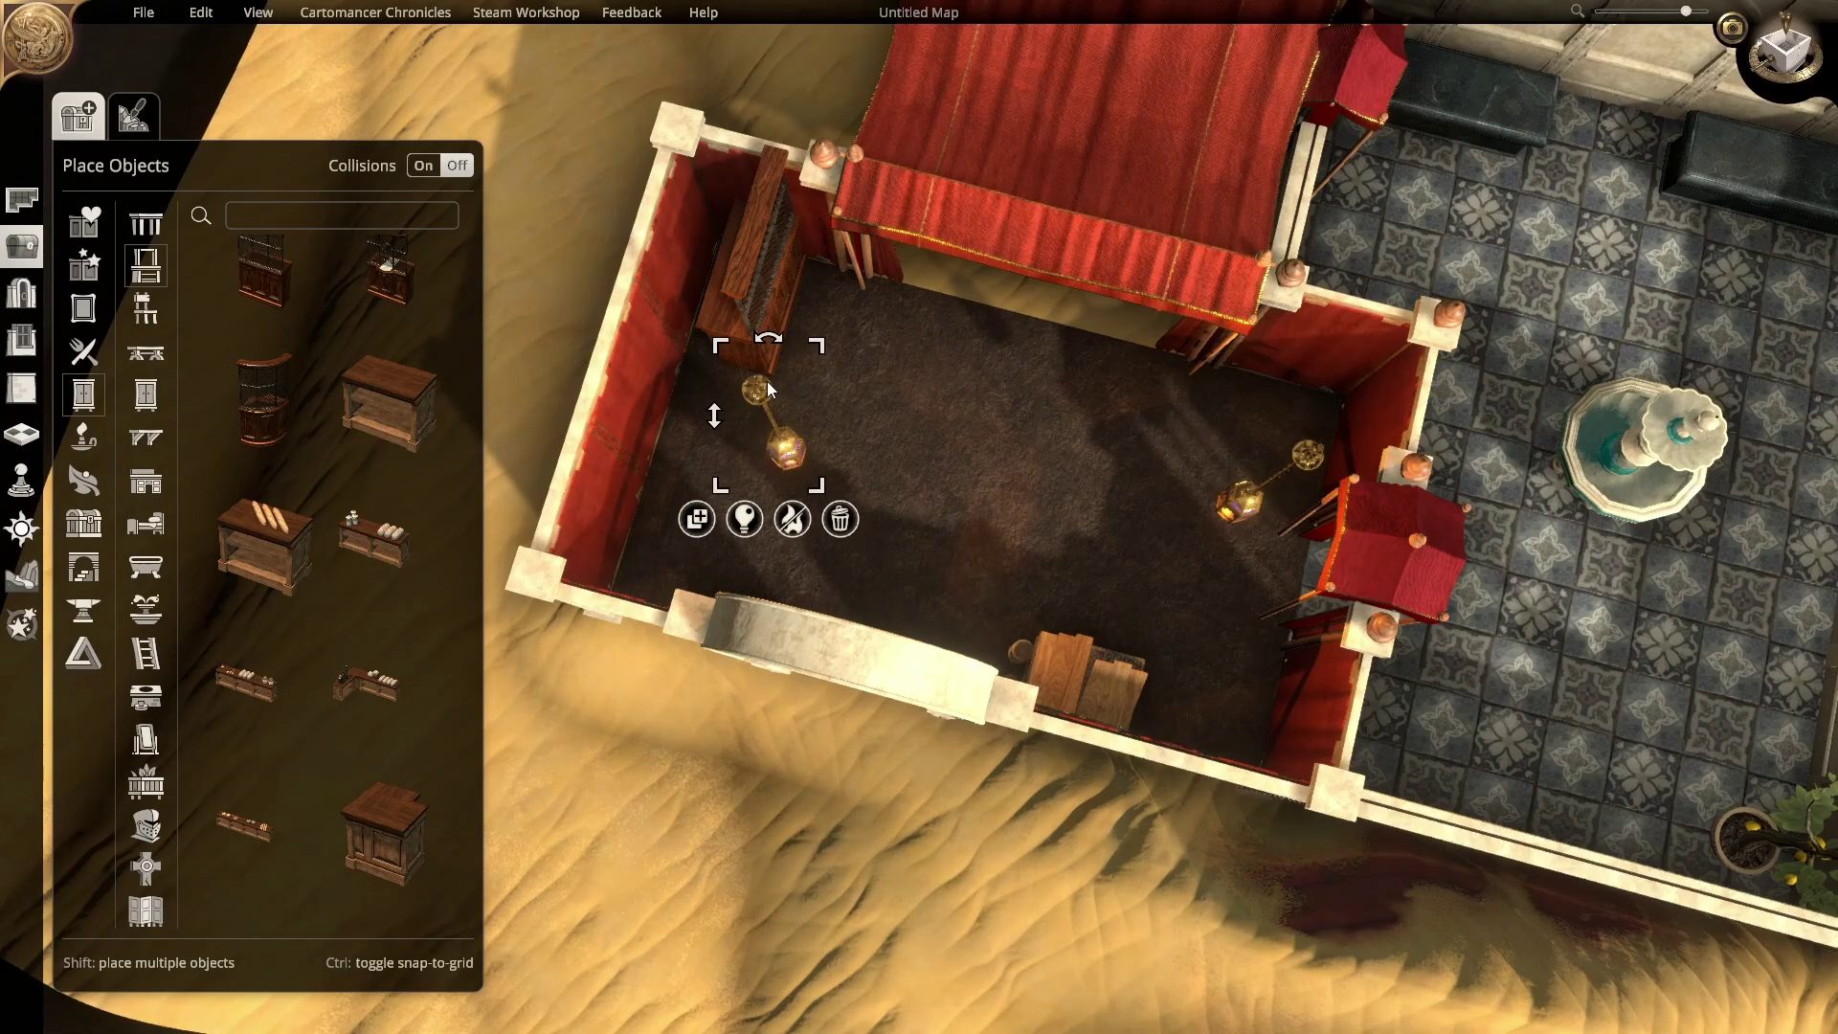
key(ctrl+z)
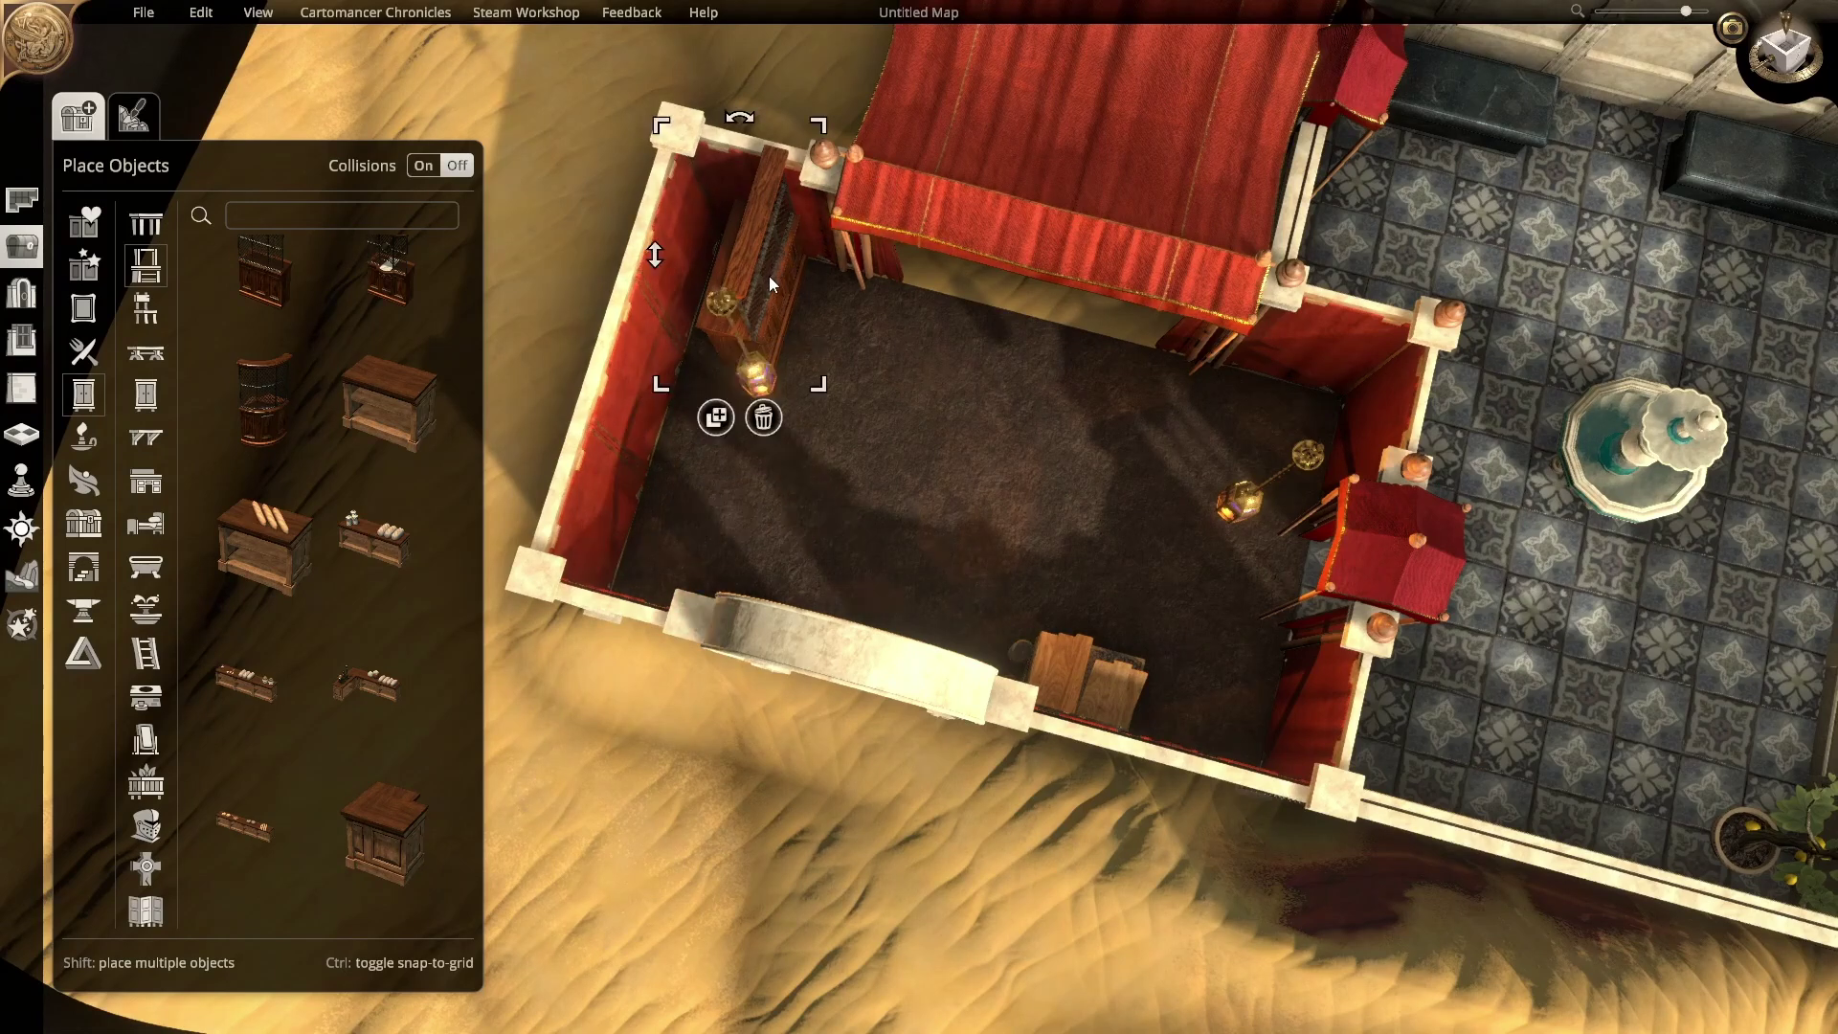
Step: Try adjusting the bank teller counter's position in the corner, then delete it
right_drag(538, 218, 852, 371)
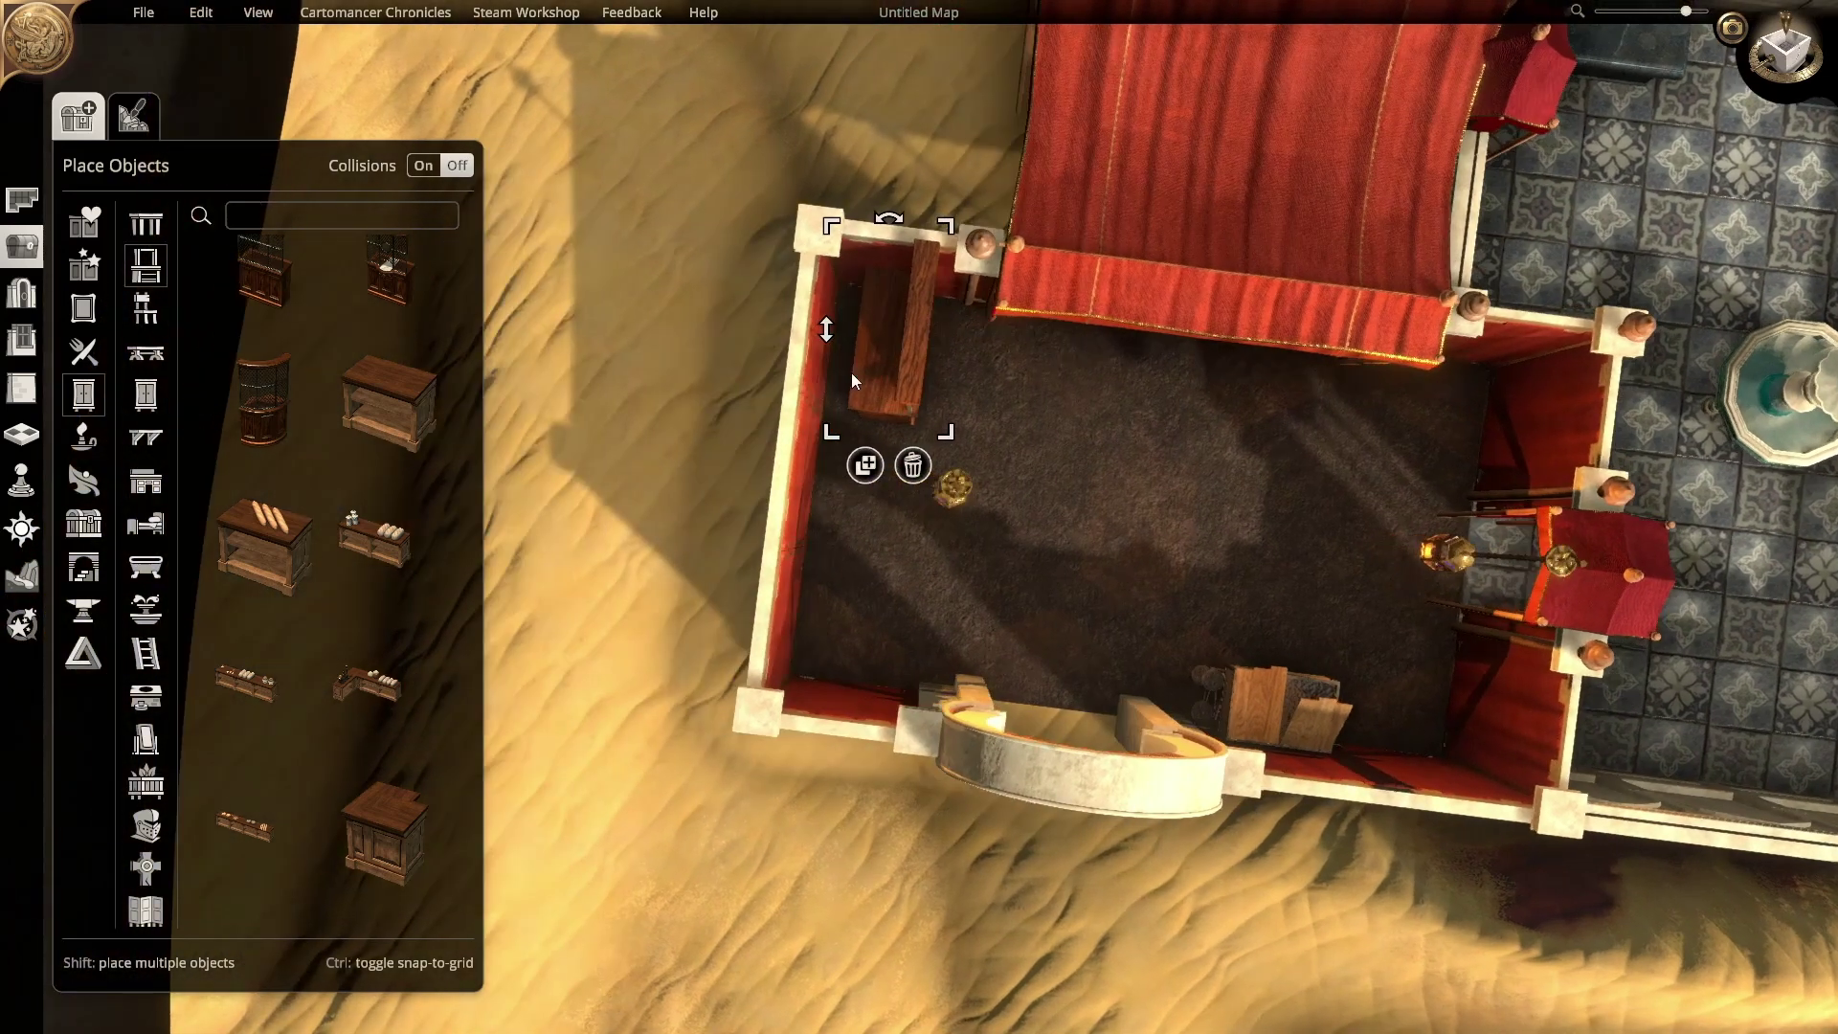
mouse_move(894, 330)
mouse_down()
mouse_move(873, 454)
mouse_move(914, 376)
mouse_move(906, 348)
mouse_up()
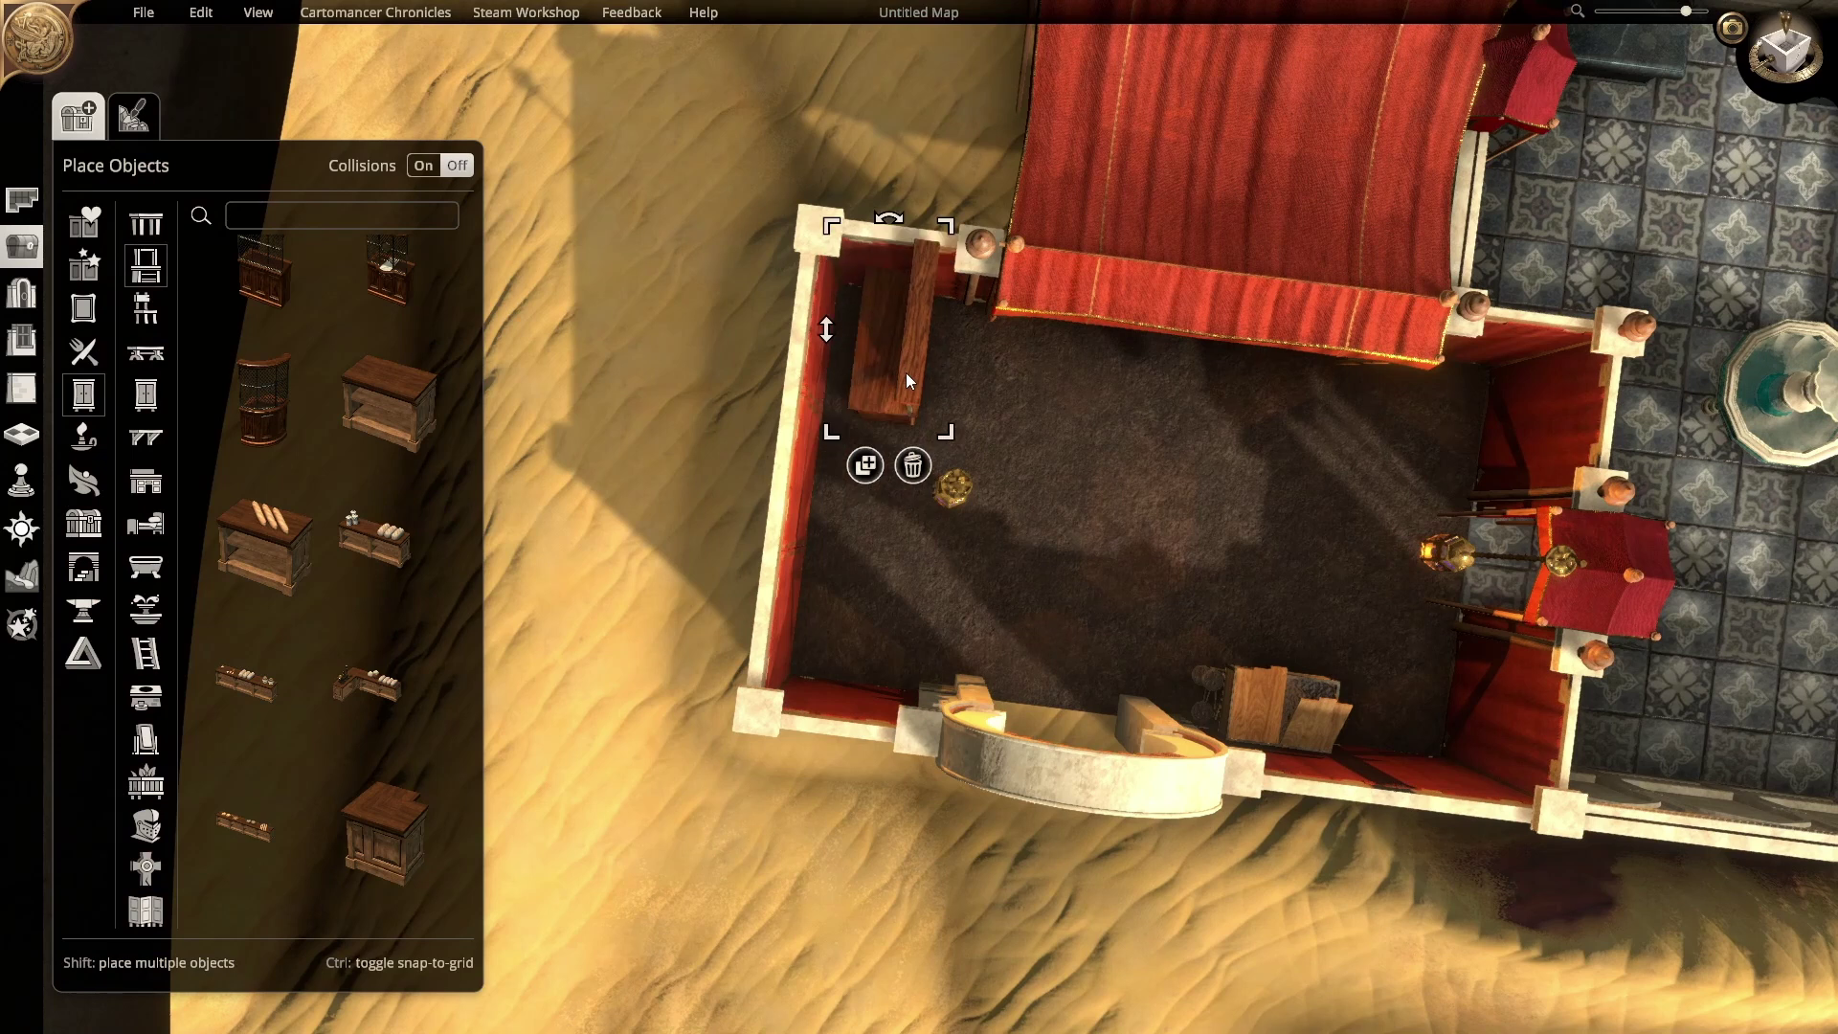
drag(904, 411, 904, 352)
click(910, 463)
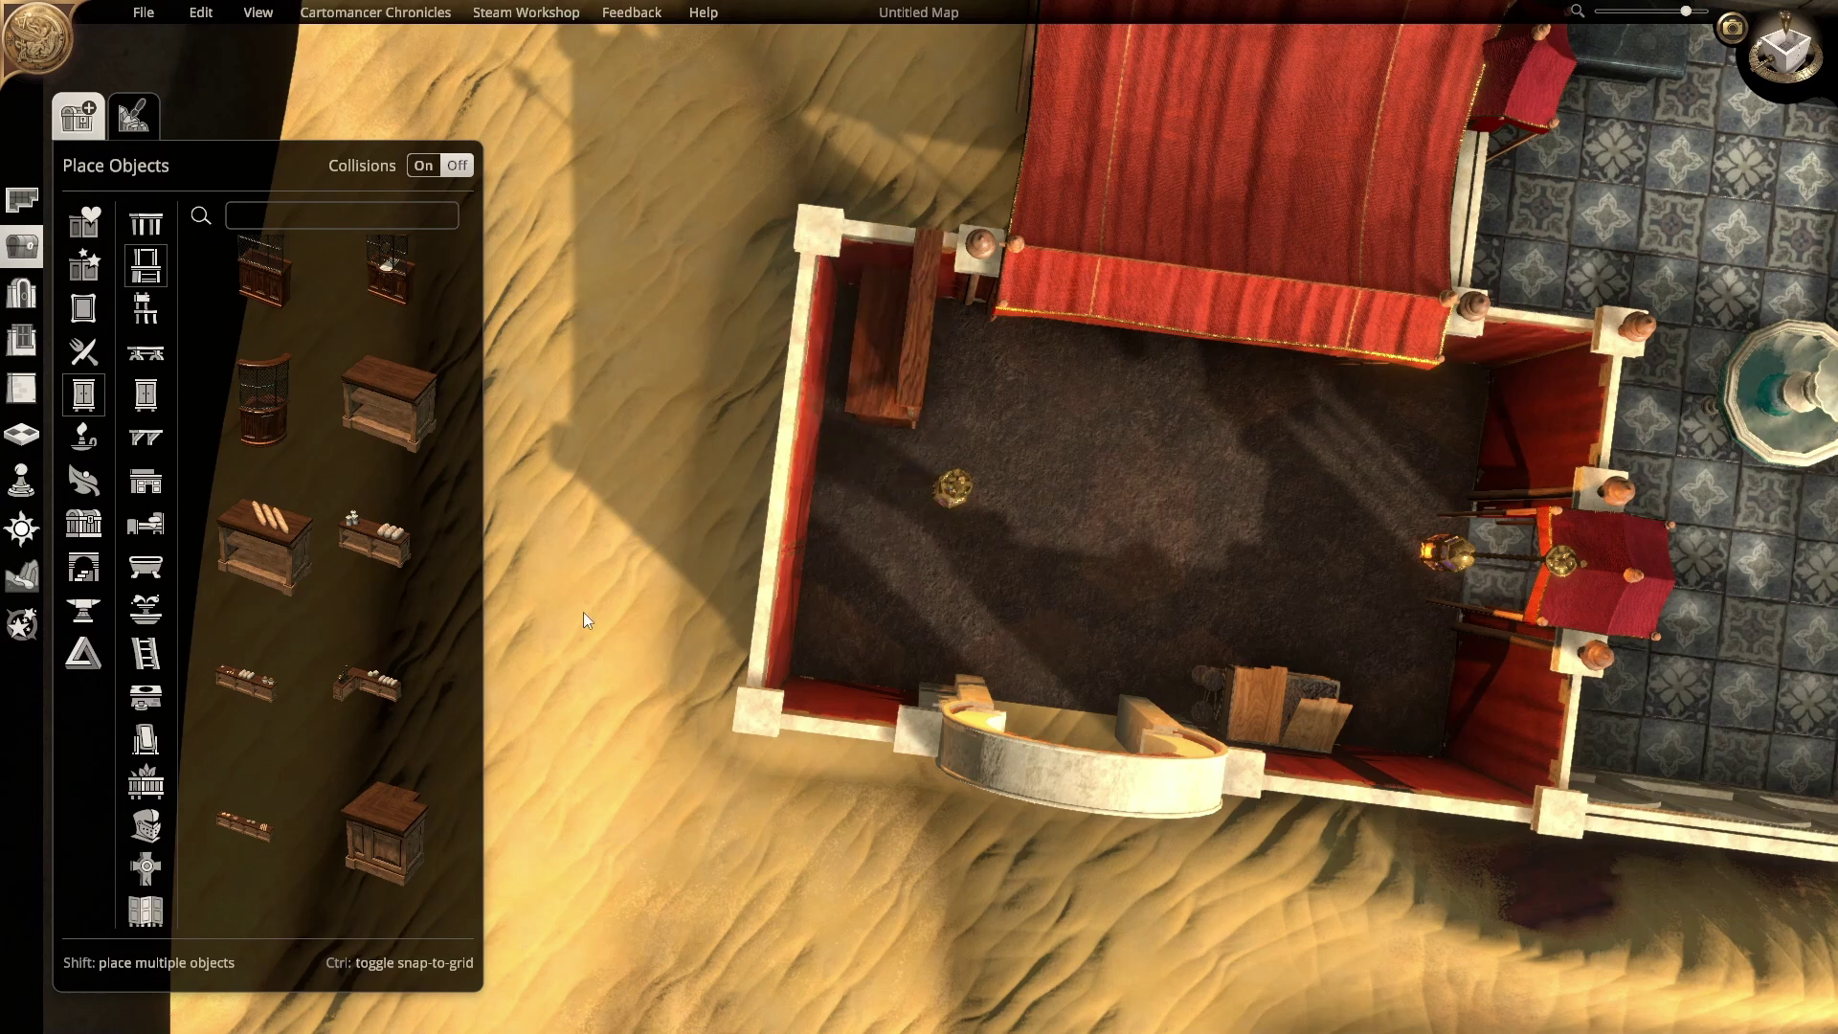
Step: Browse the counters, then place the octagonal wooden table from the tables category in the middle of the shop
scroll(320, 718, down, 1)
scroll(320, 718, down, 5)
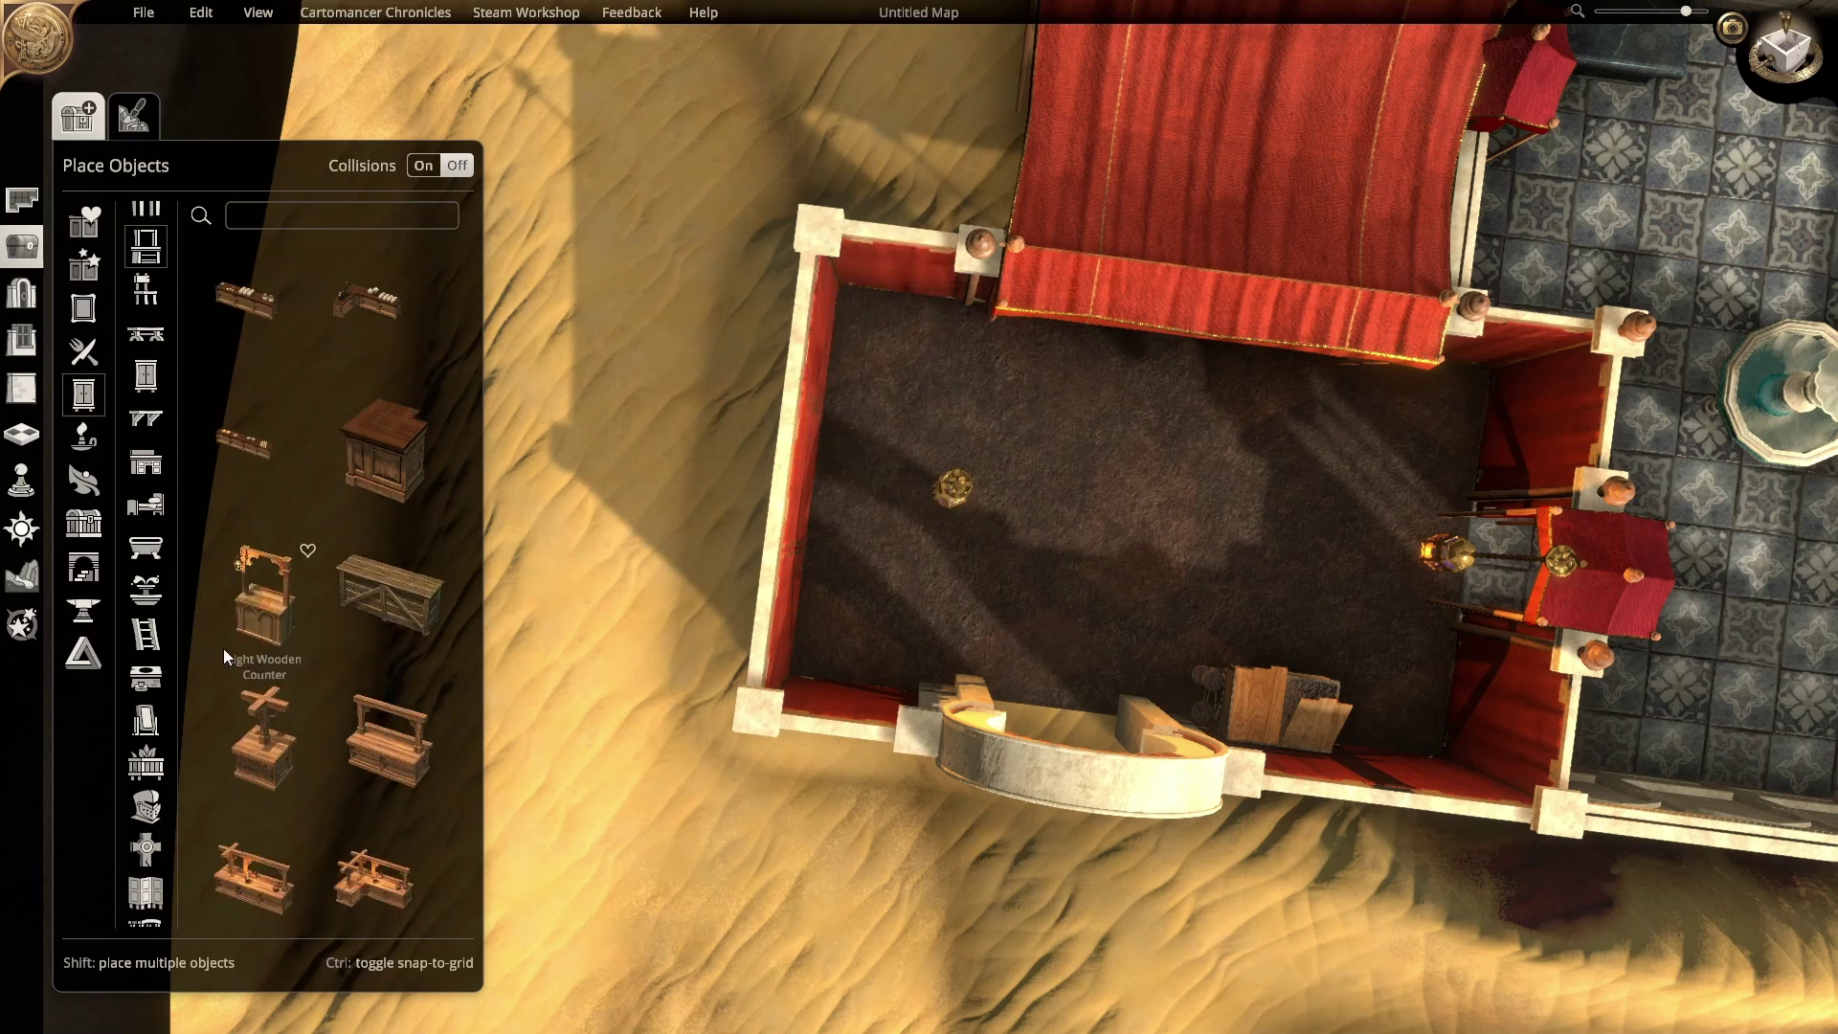
scroll(153, 249, up, 1)
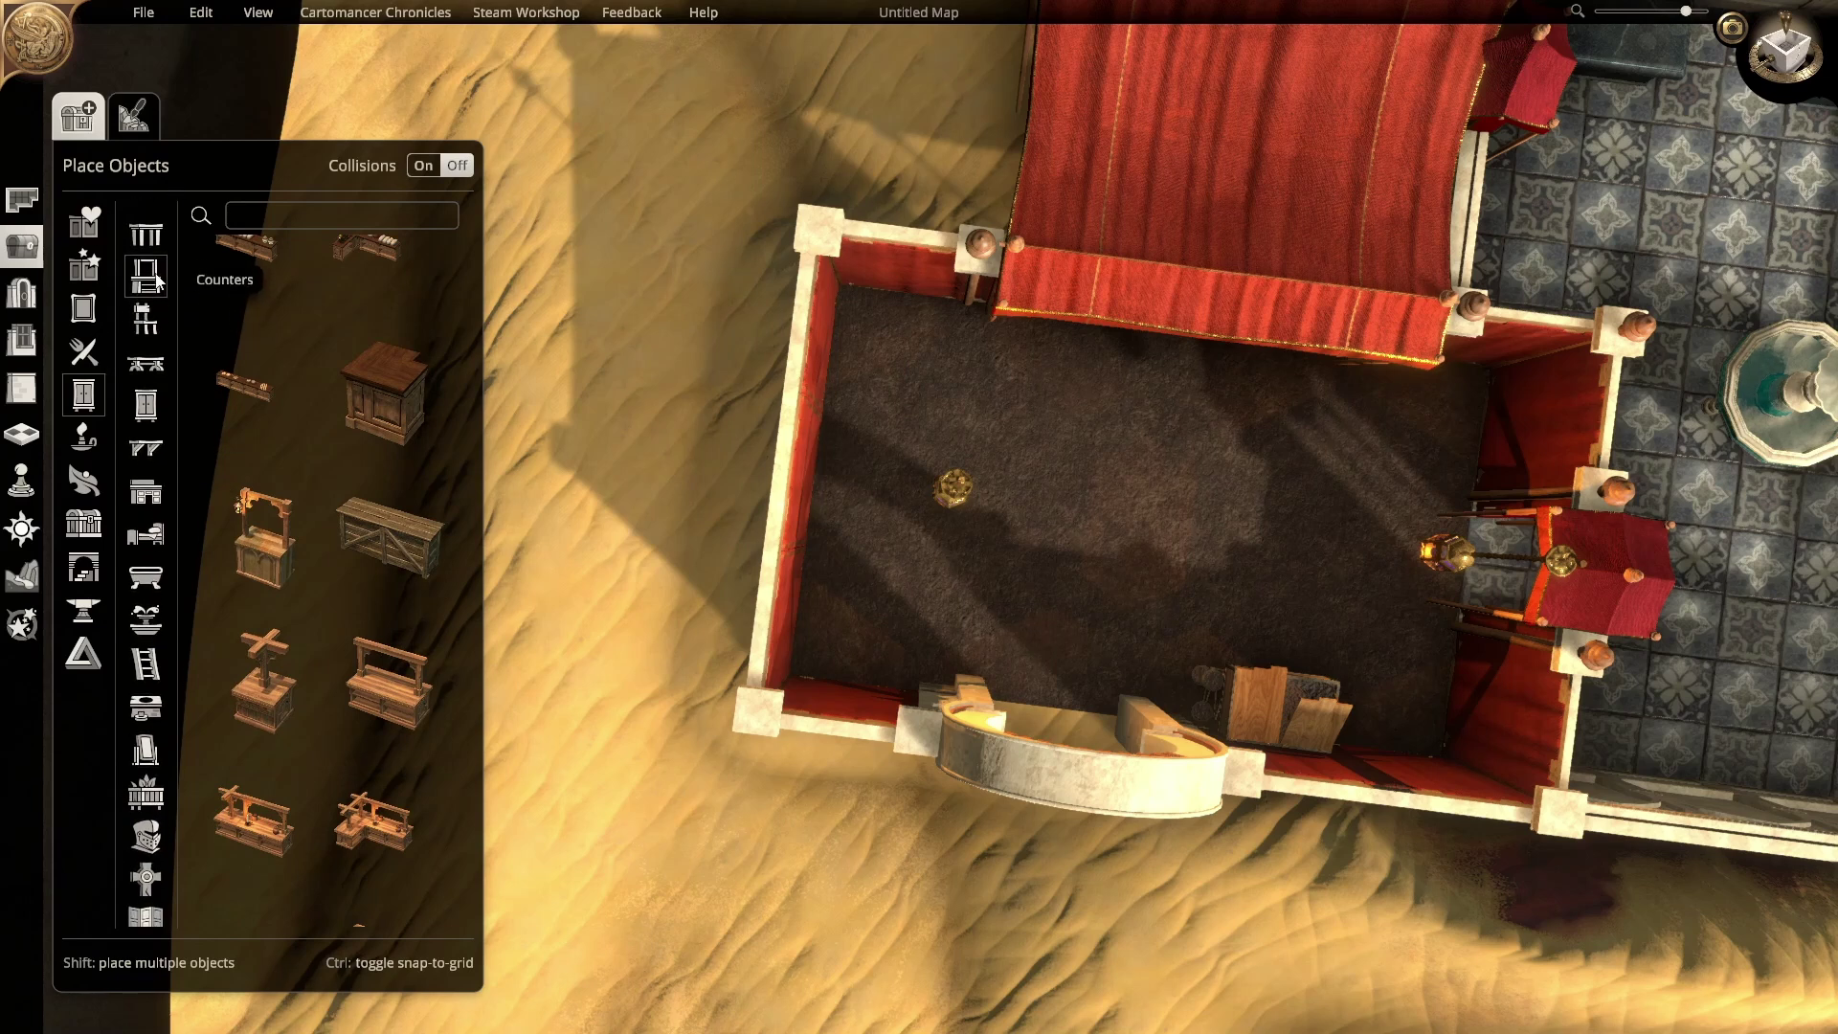
click(151, 235)
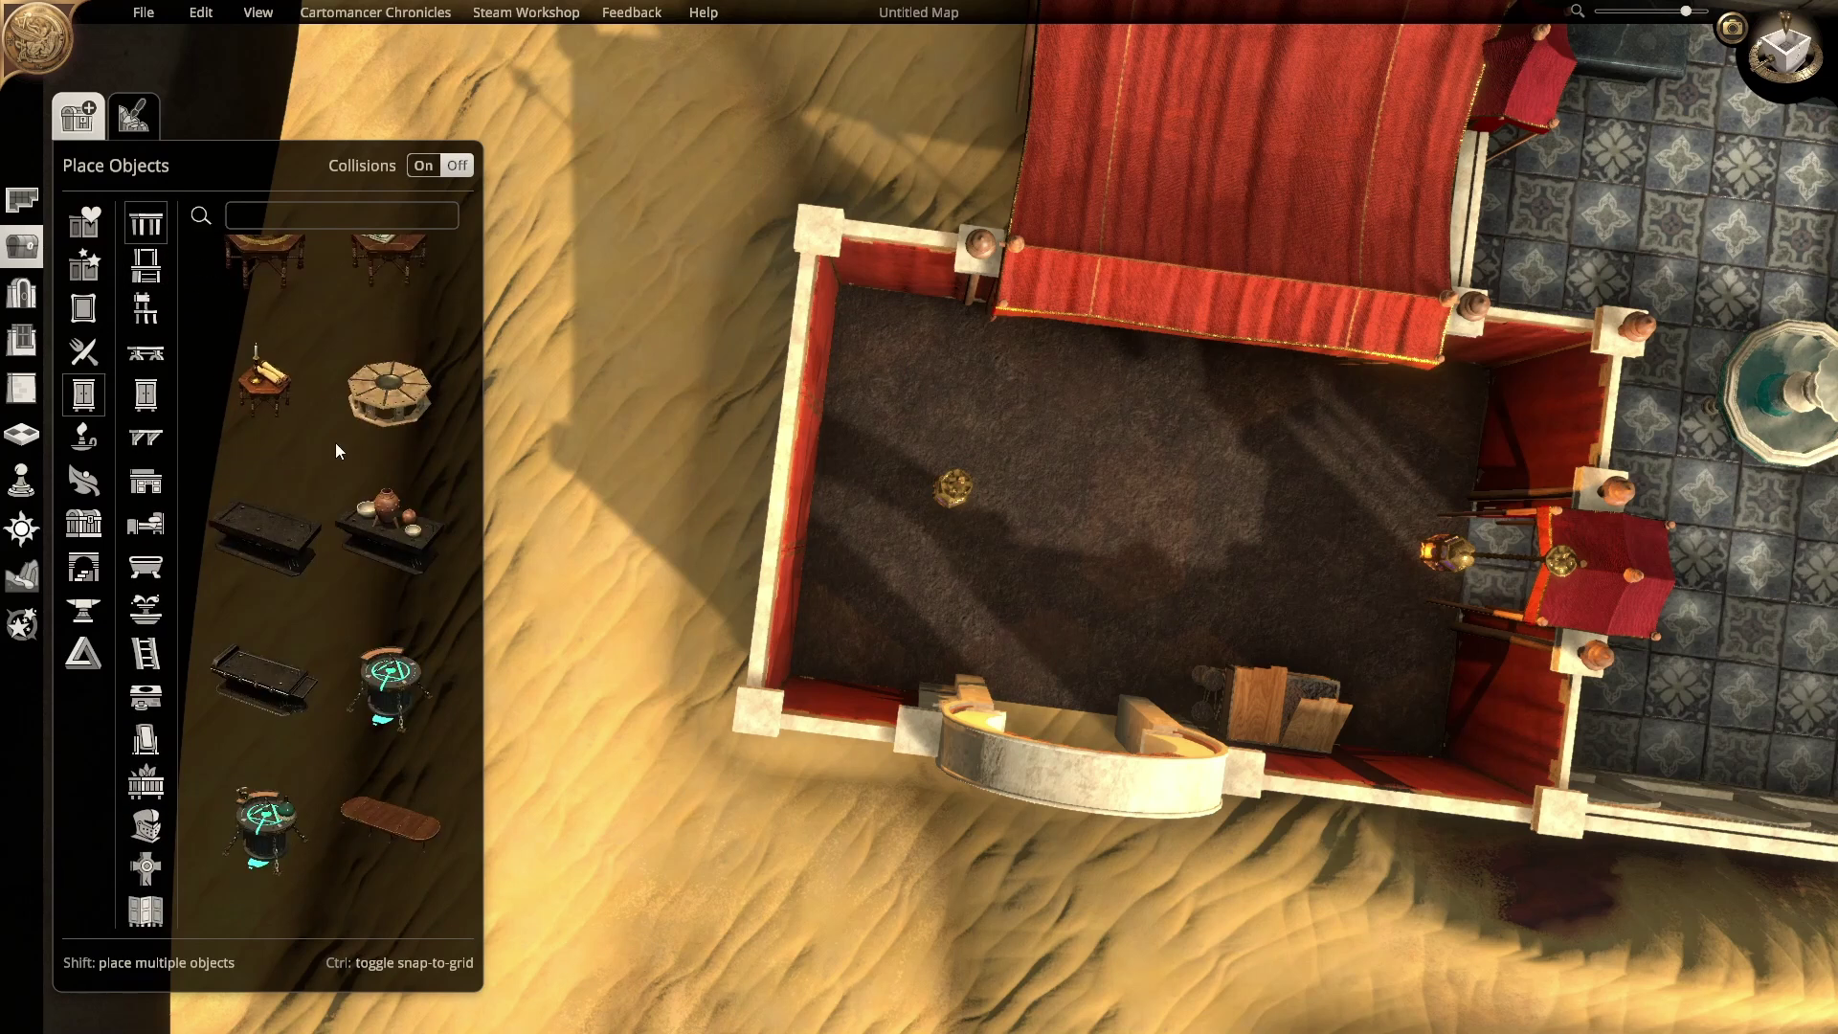
click(377, 404)
click(1151, 529)
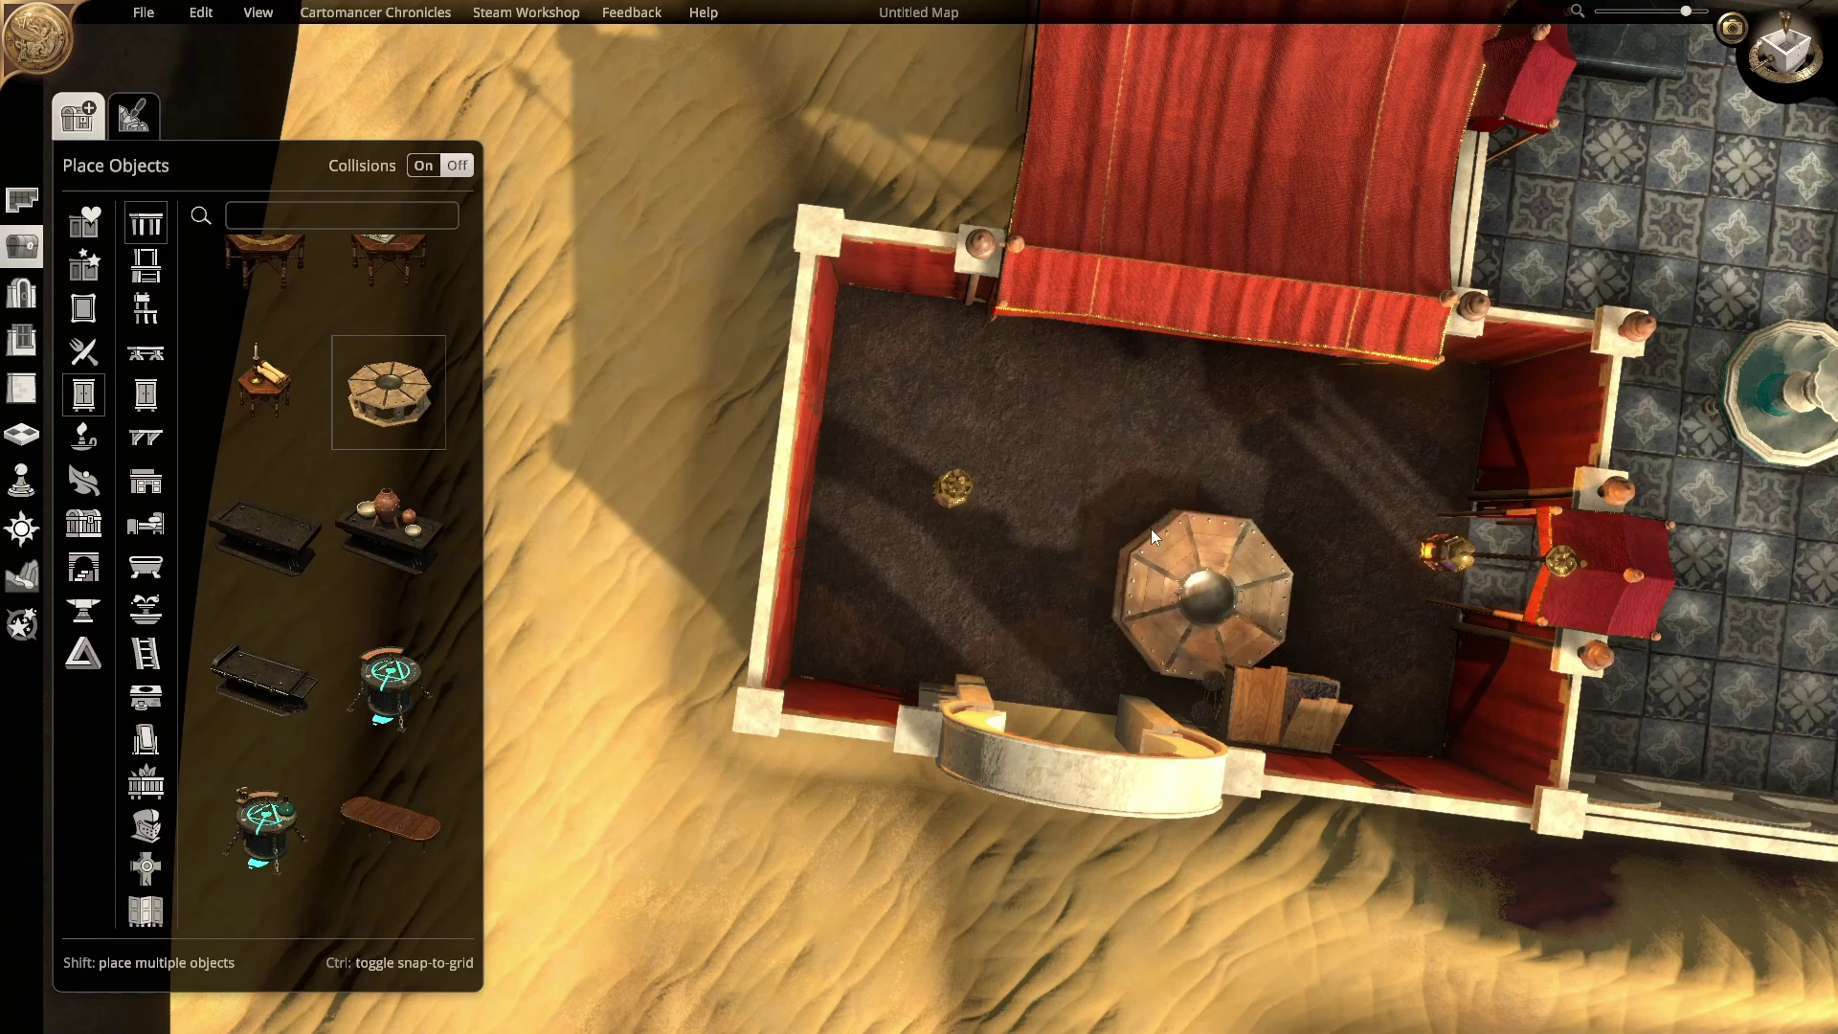
key(d)
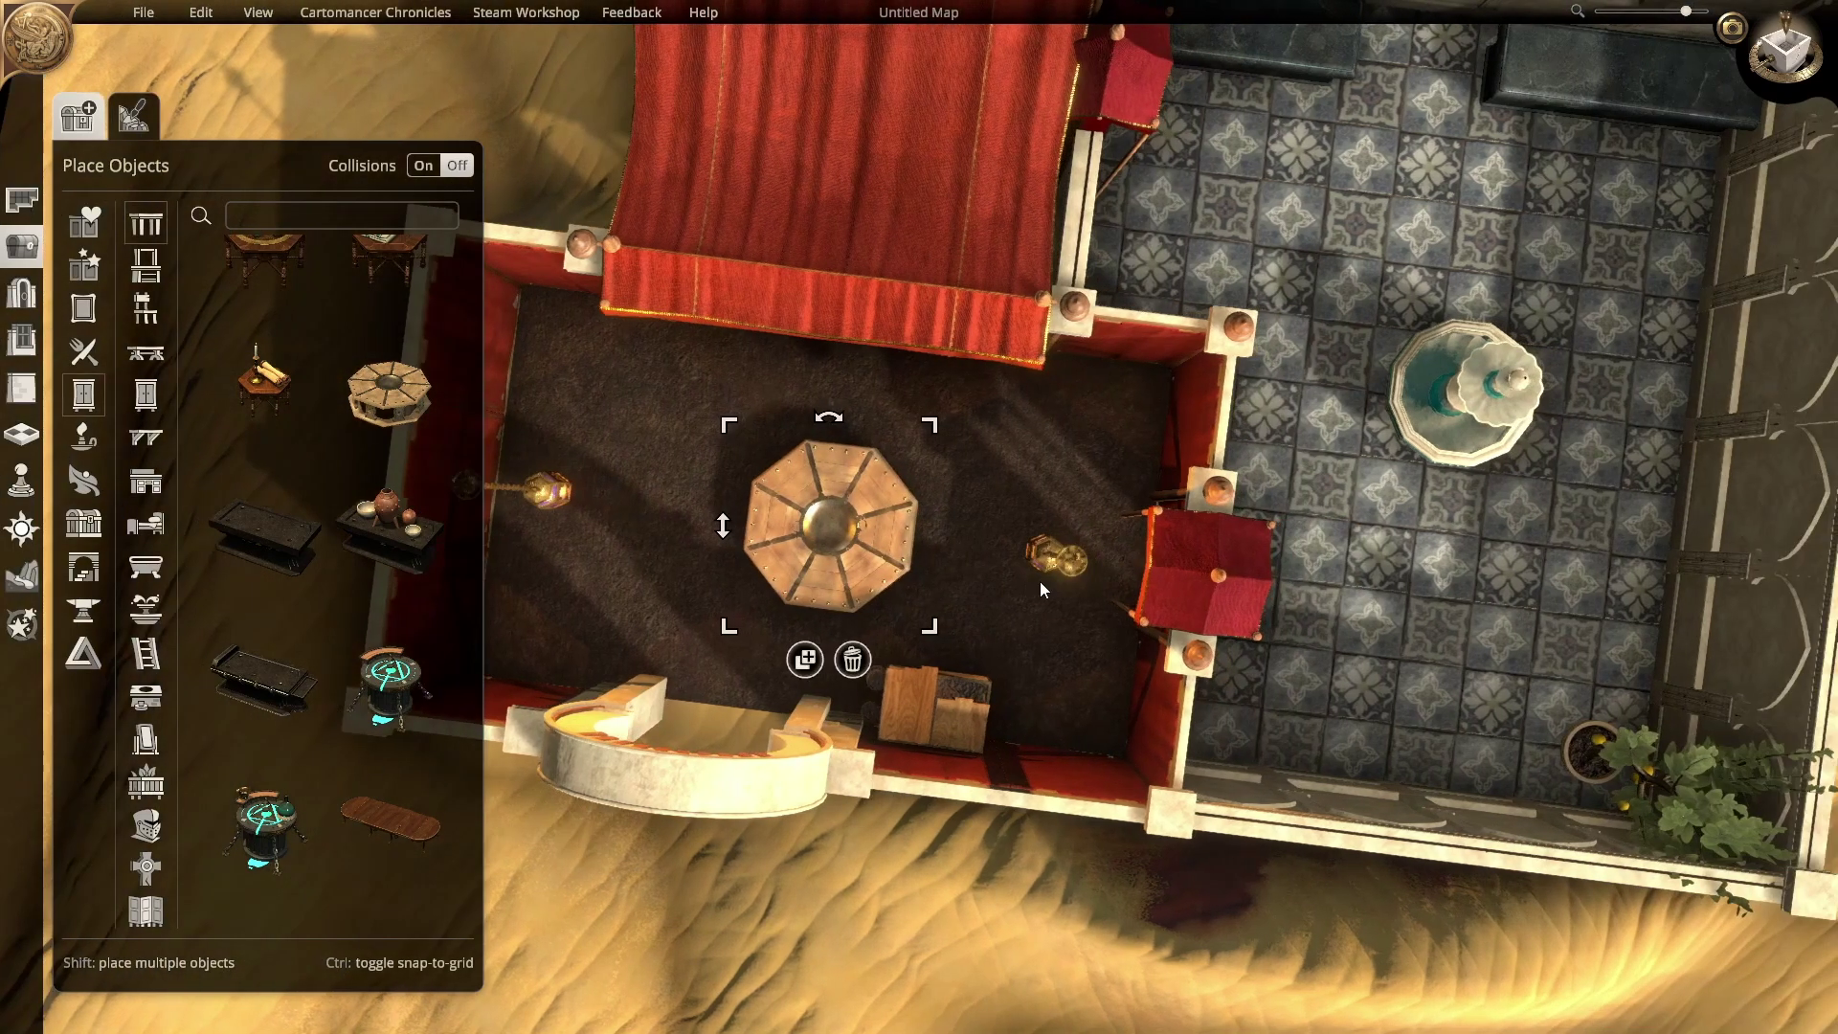
Step: Examine the octagonal table in the shop from several camera angles
key(r)
key(r)
key(r)
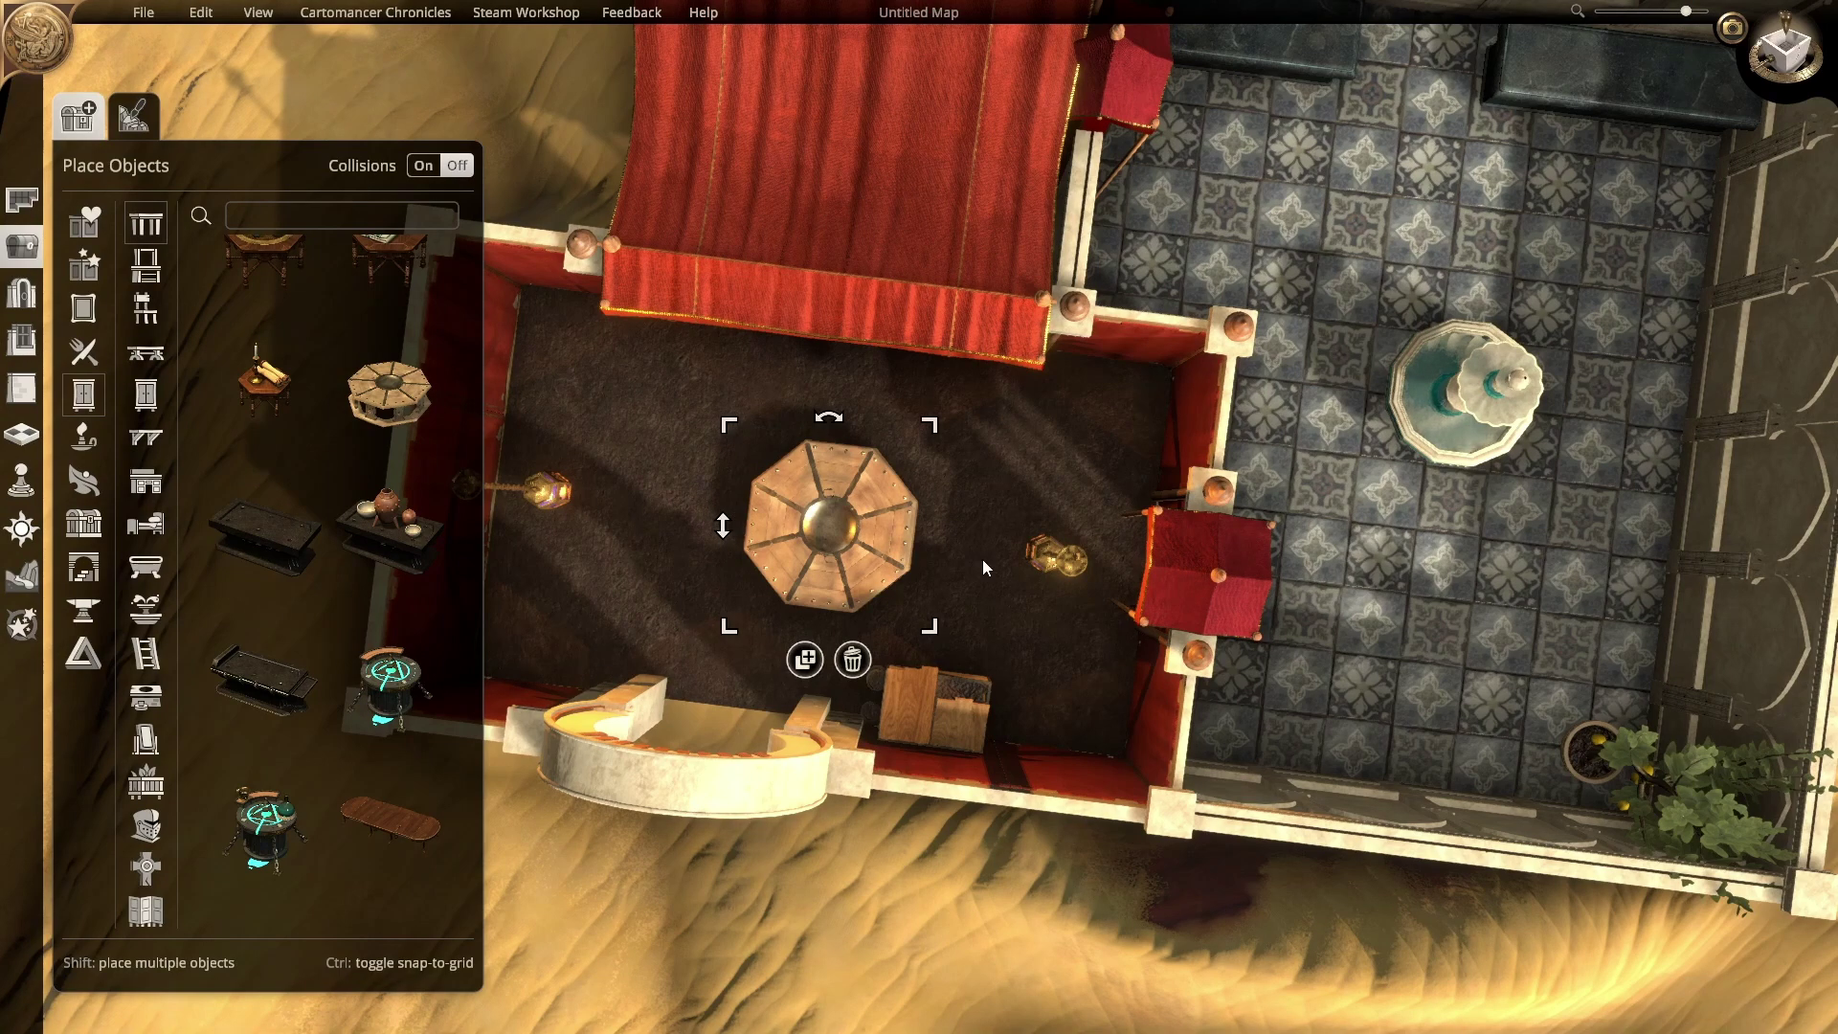
middle_drag(983, 560, 993, 371)
right_drag(810, 550, 929, 706)
key(r)
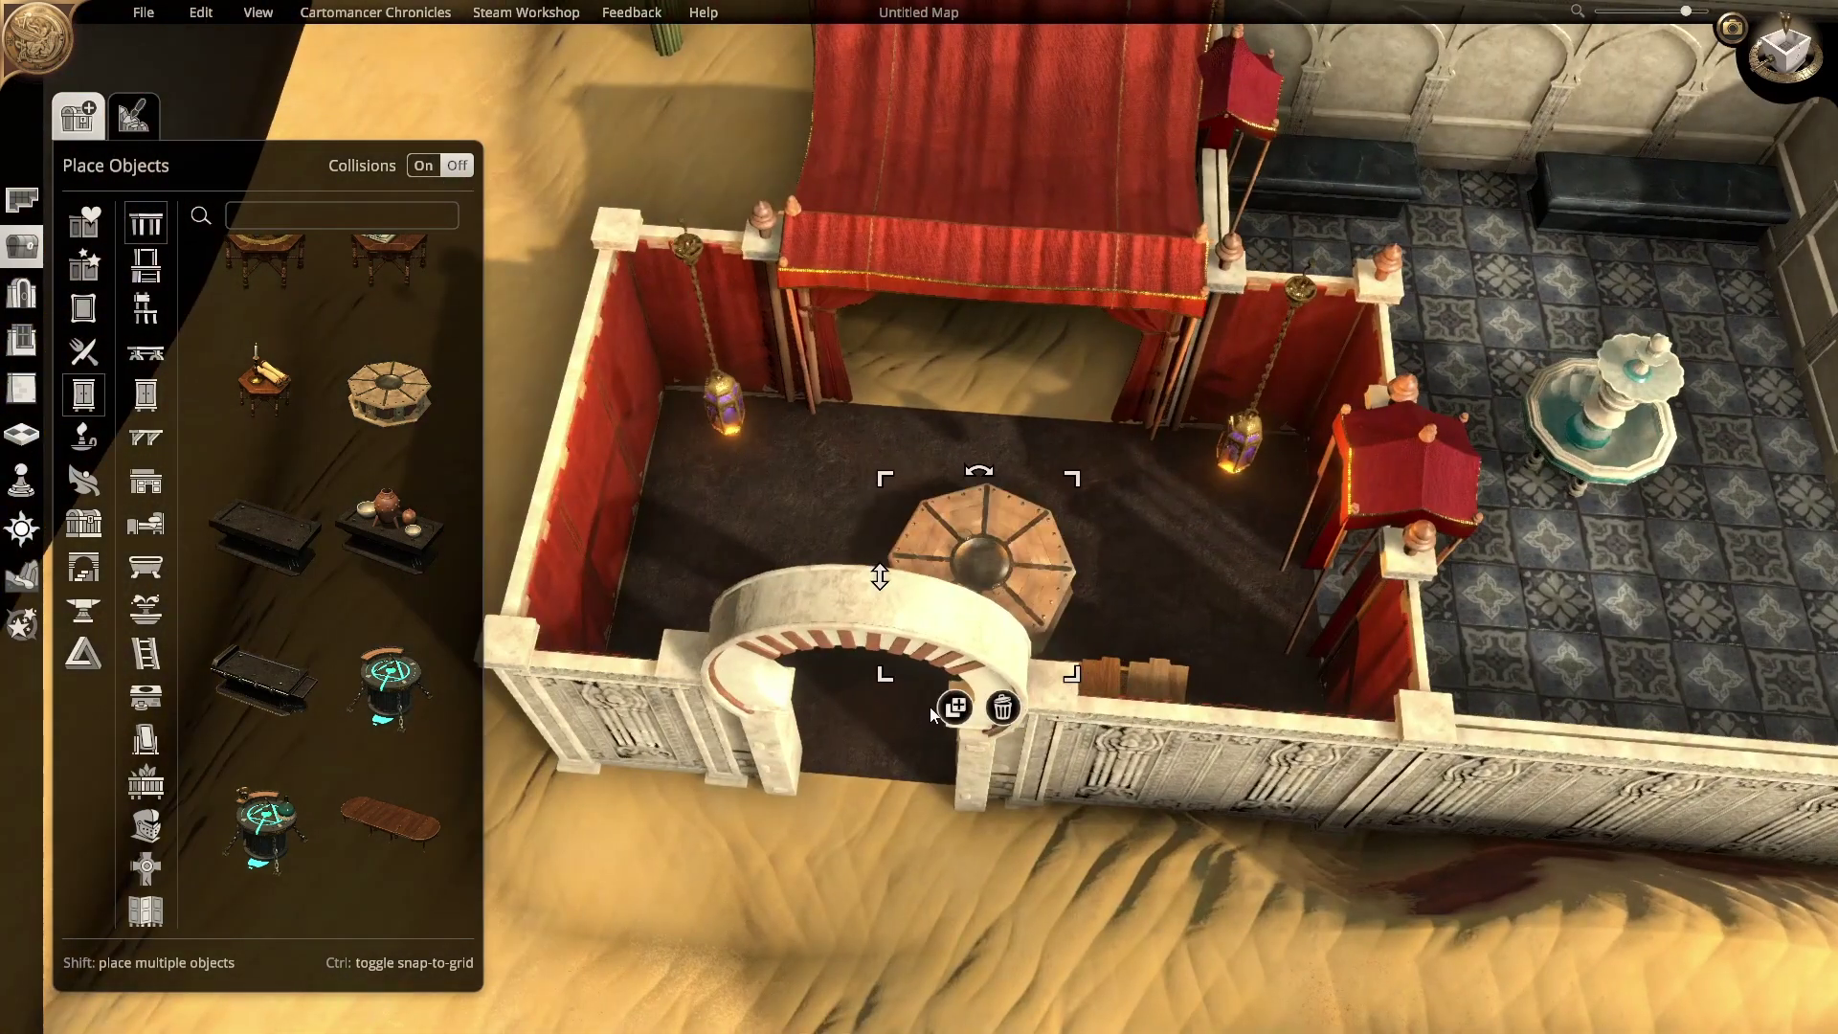
middle_drag(977, 615, 1501, 737)
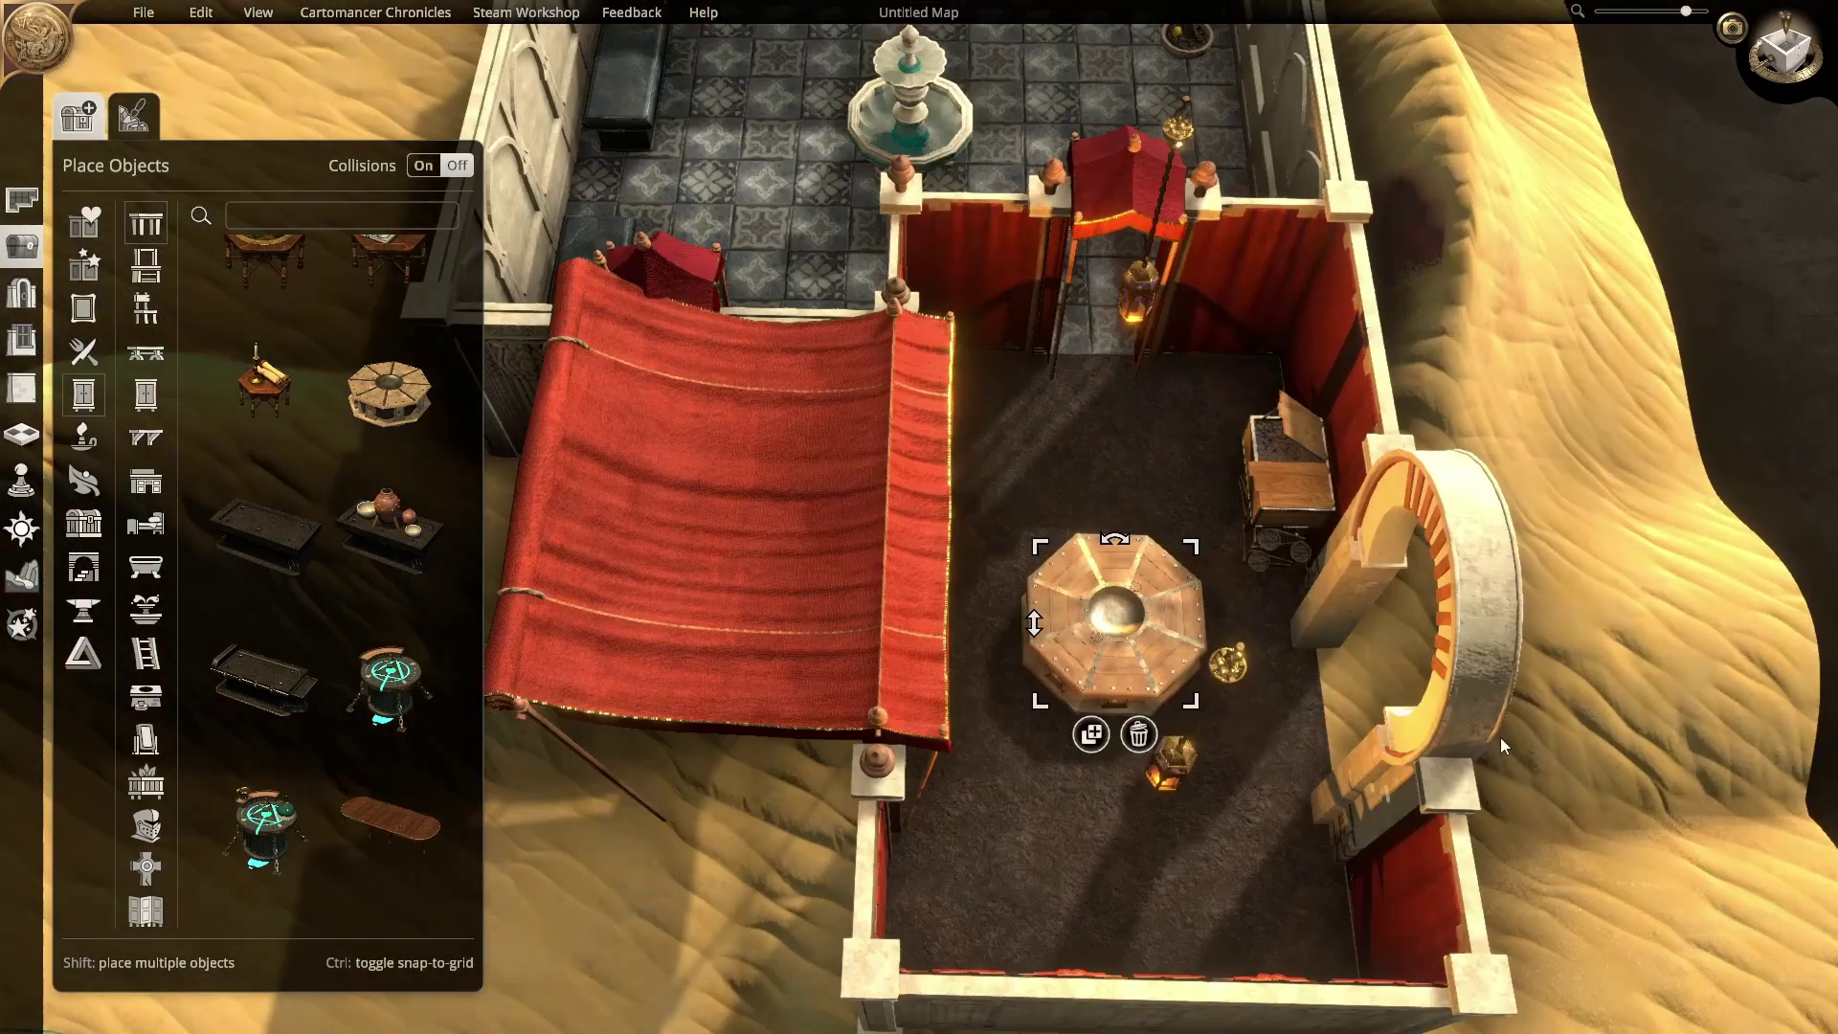
key(d)
drag(948, 586, 1025, 595)
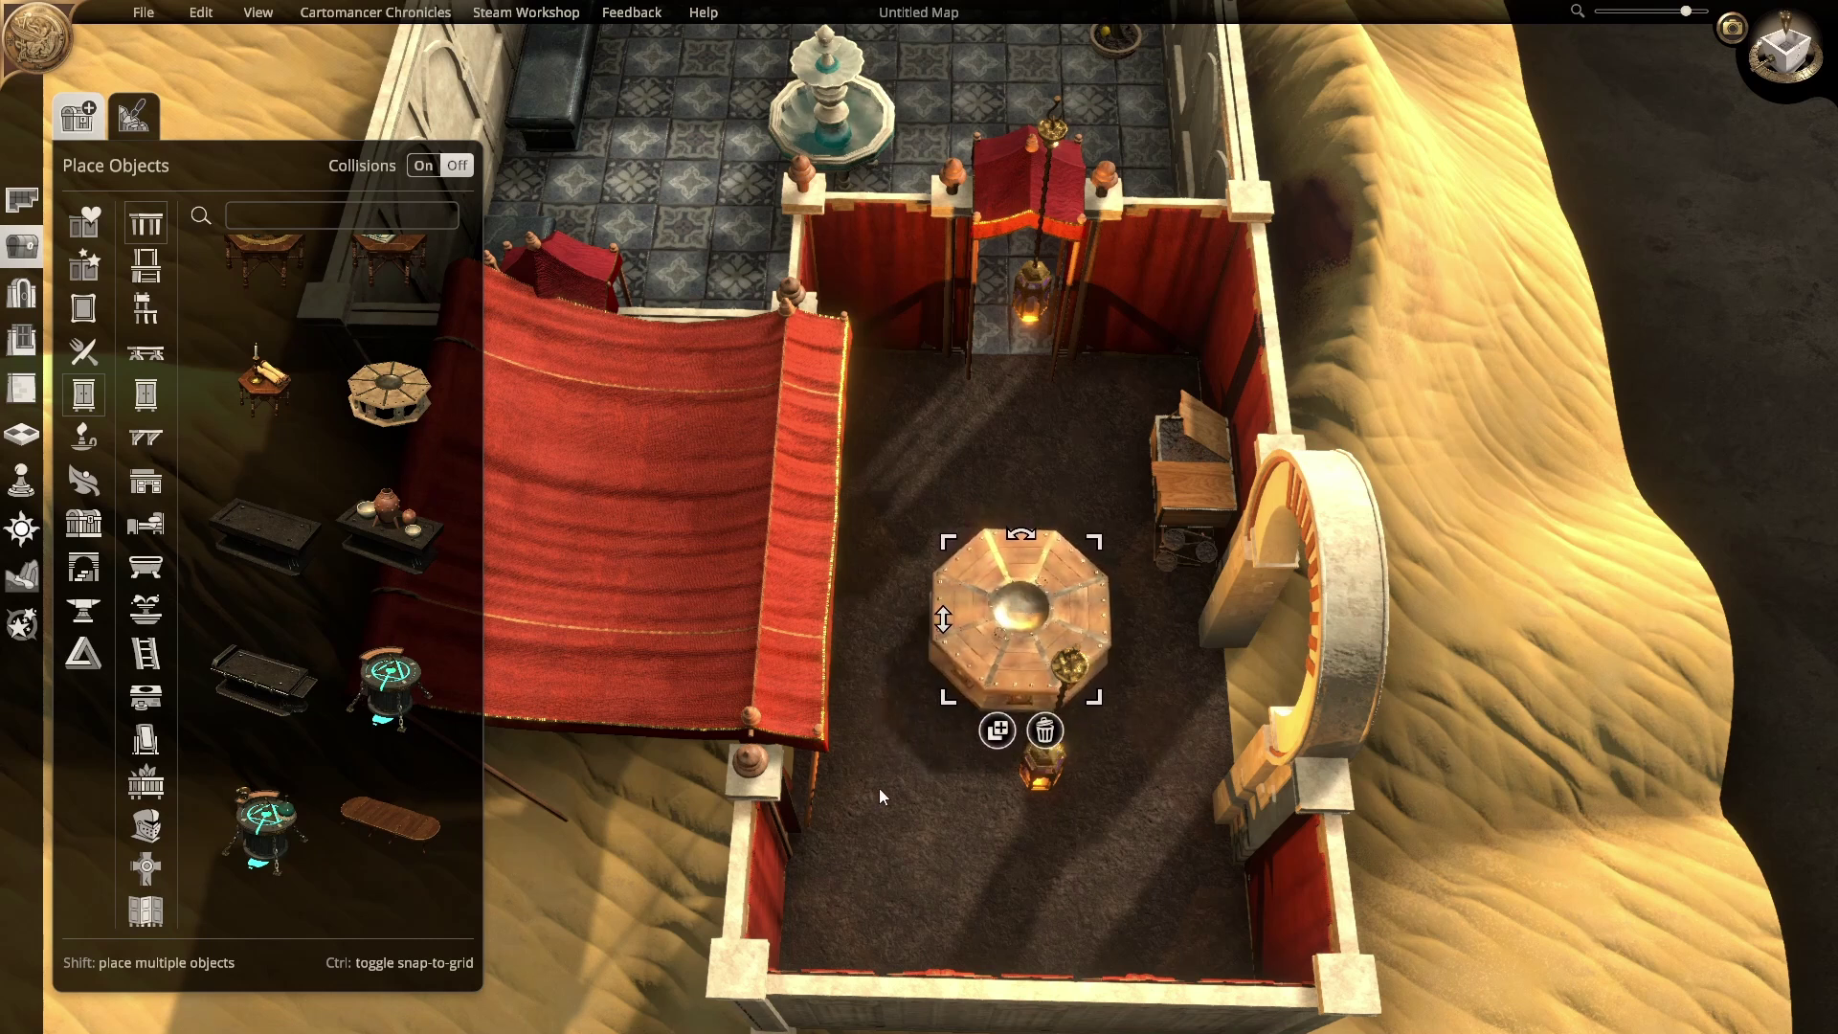
middle_drag(879, 789, 416, 522)
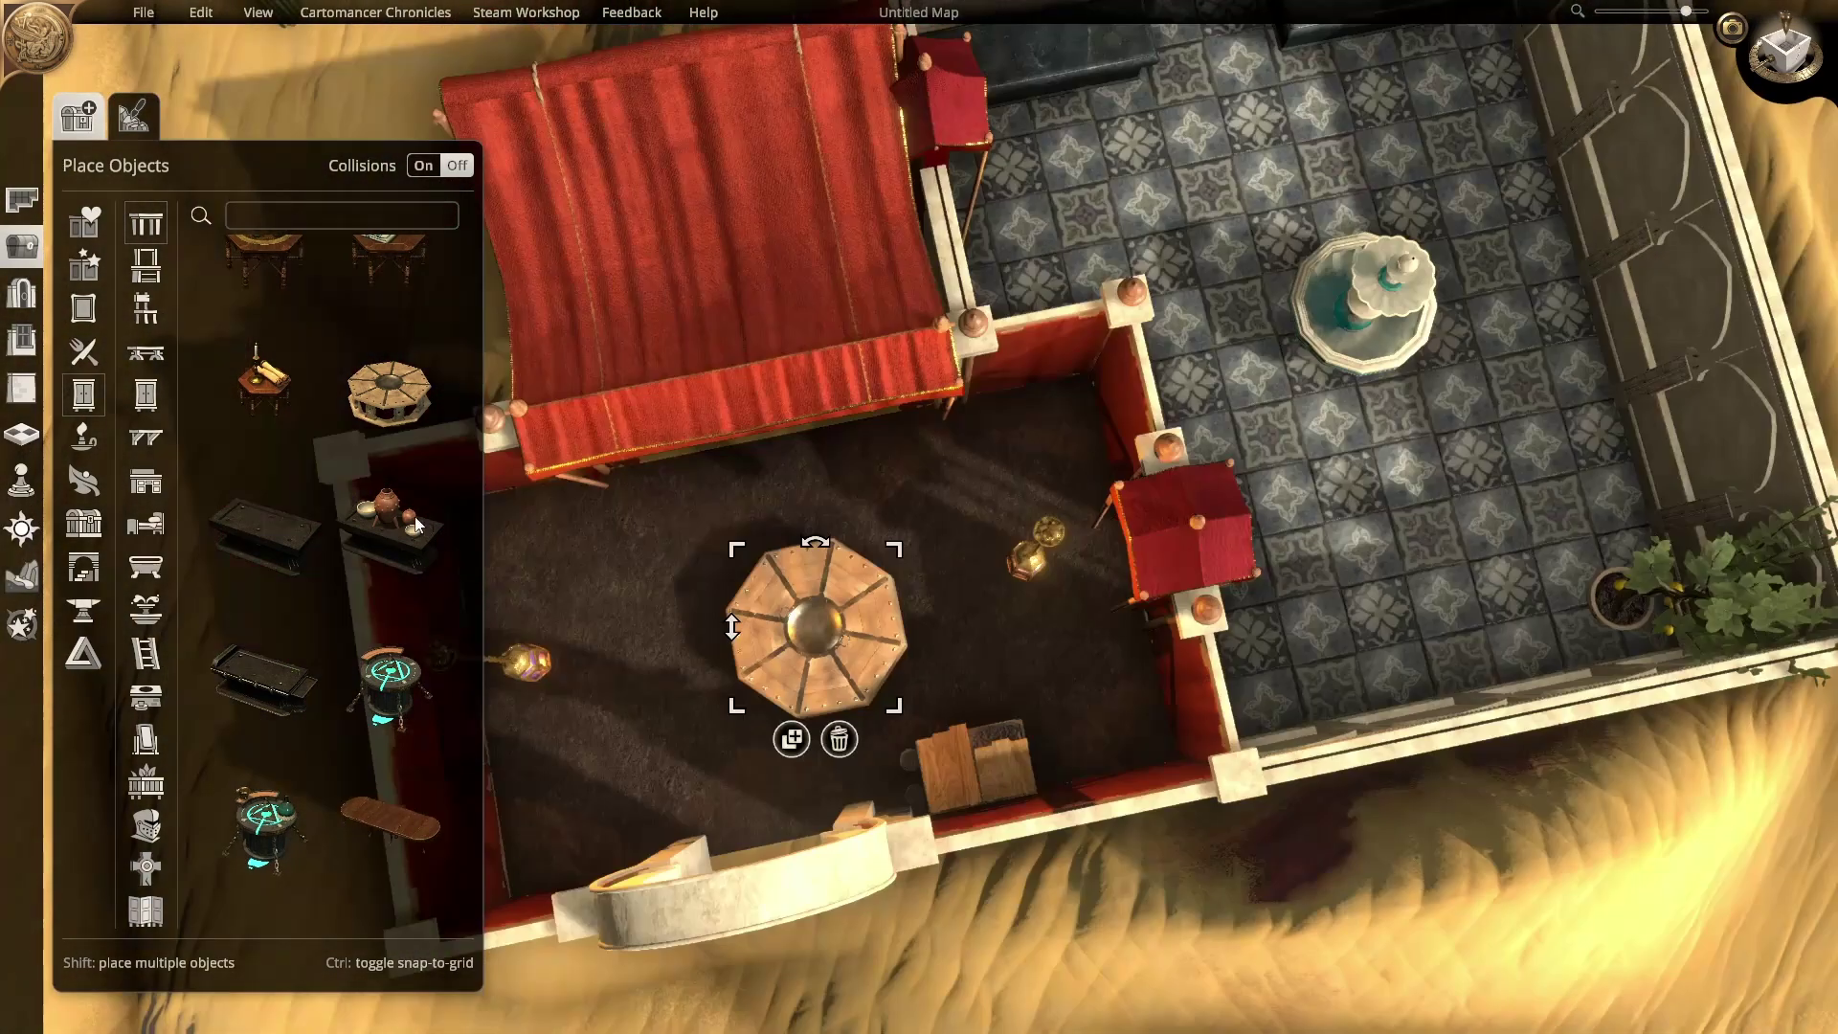
Step: Place the dark table set with a teapot and cups lengthwise along the shop's back wall
click(374, 567)
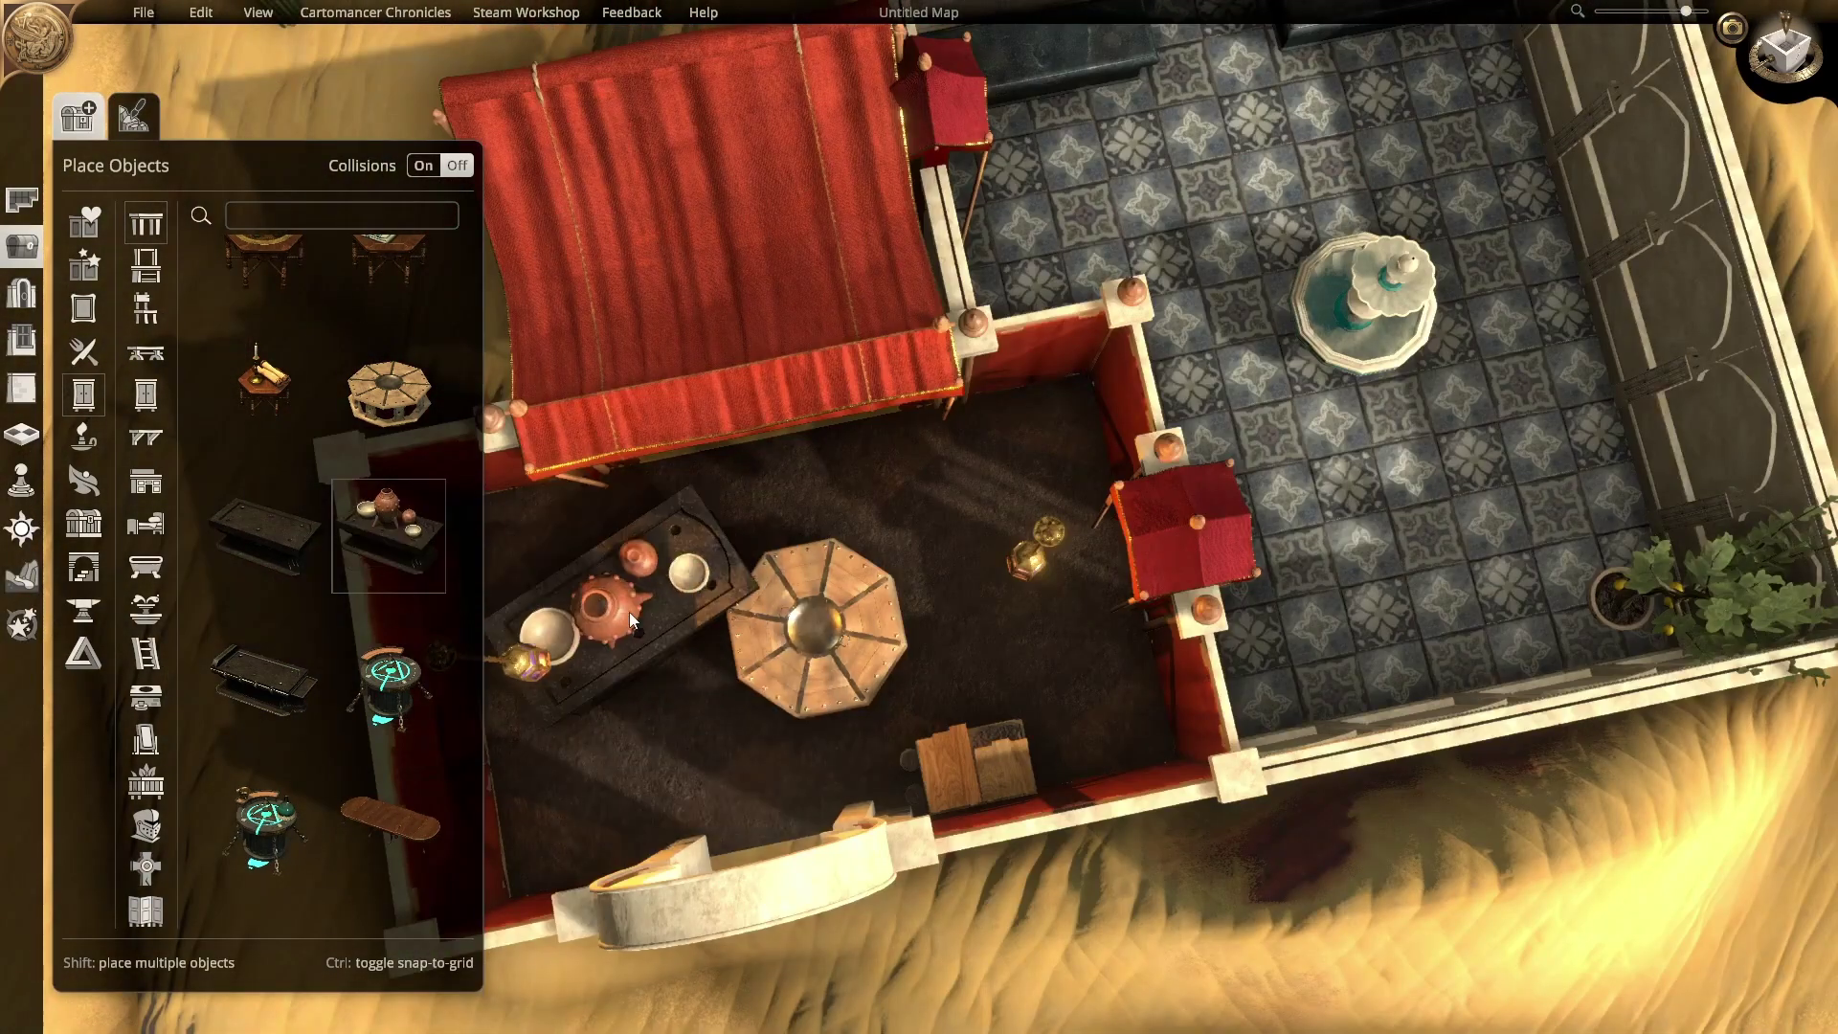
key(a)
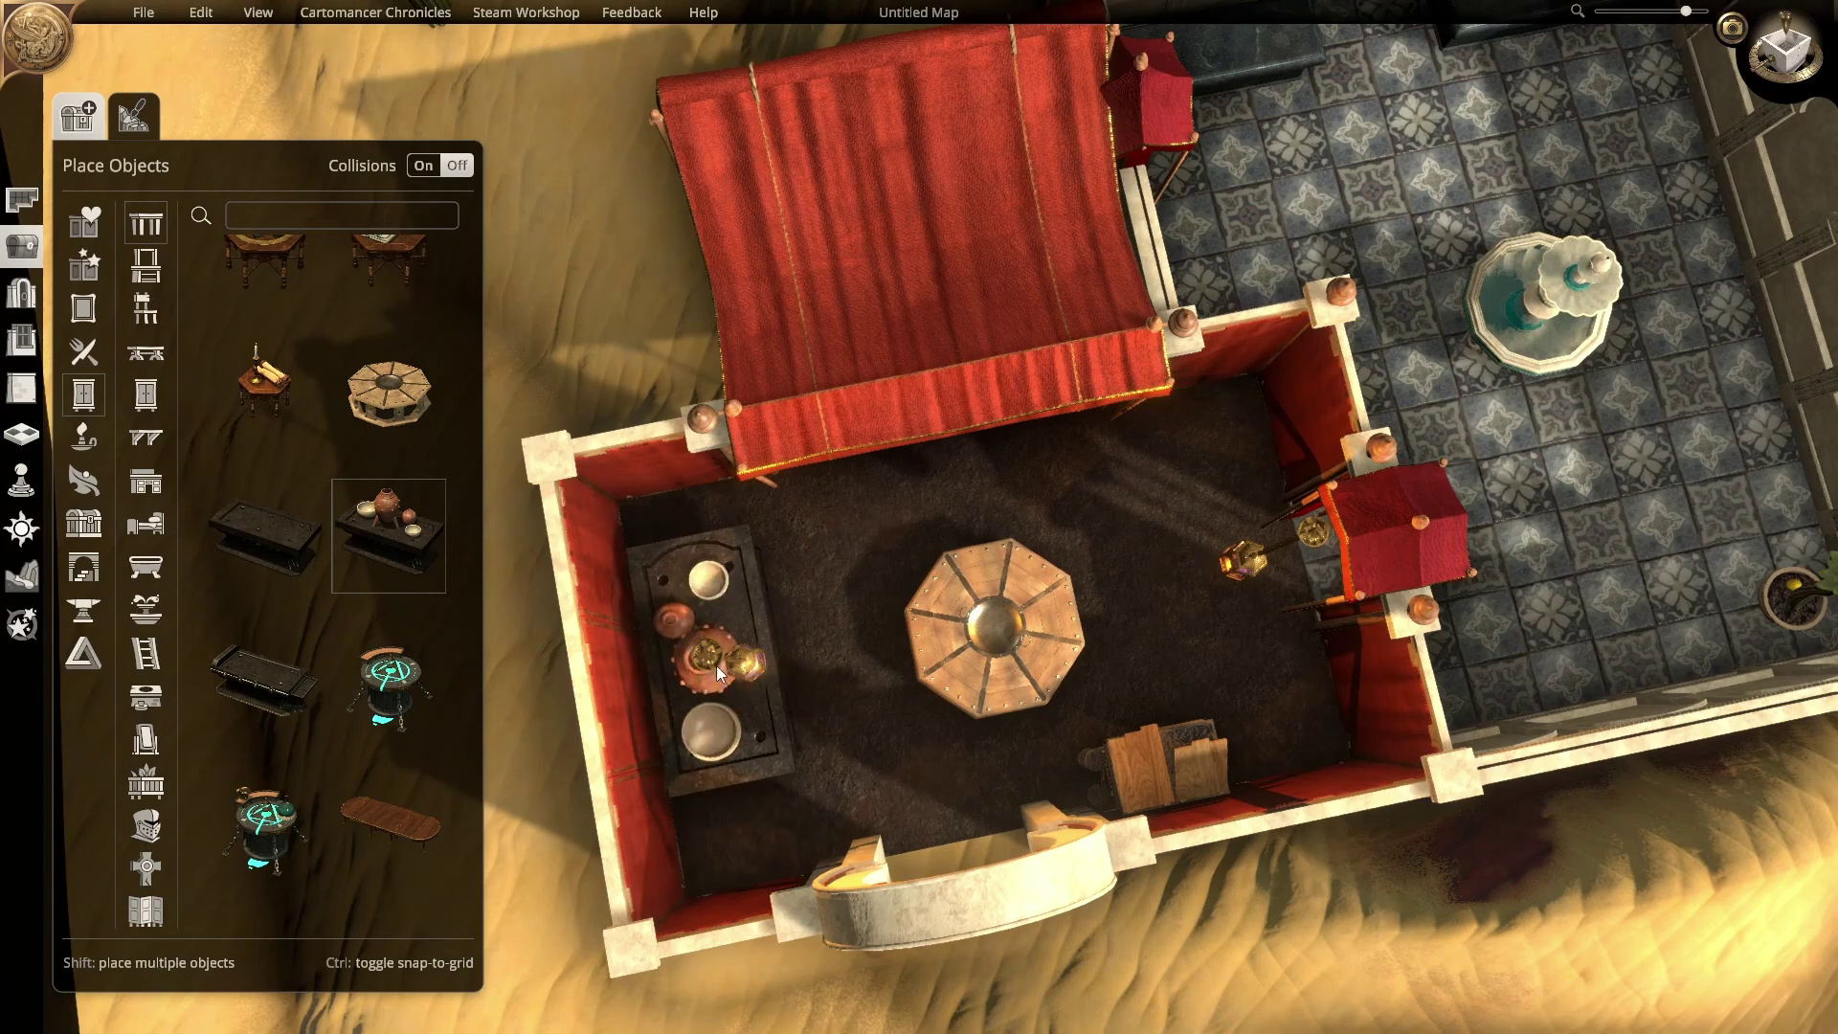
click(710, 691)
Step: Shift the hammam's outer tent door slightly along its wall beside the large red awning
key(d)
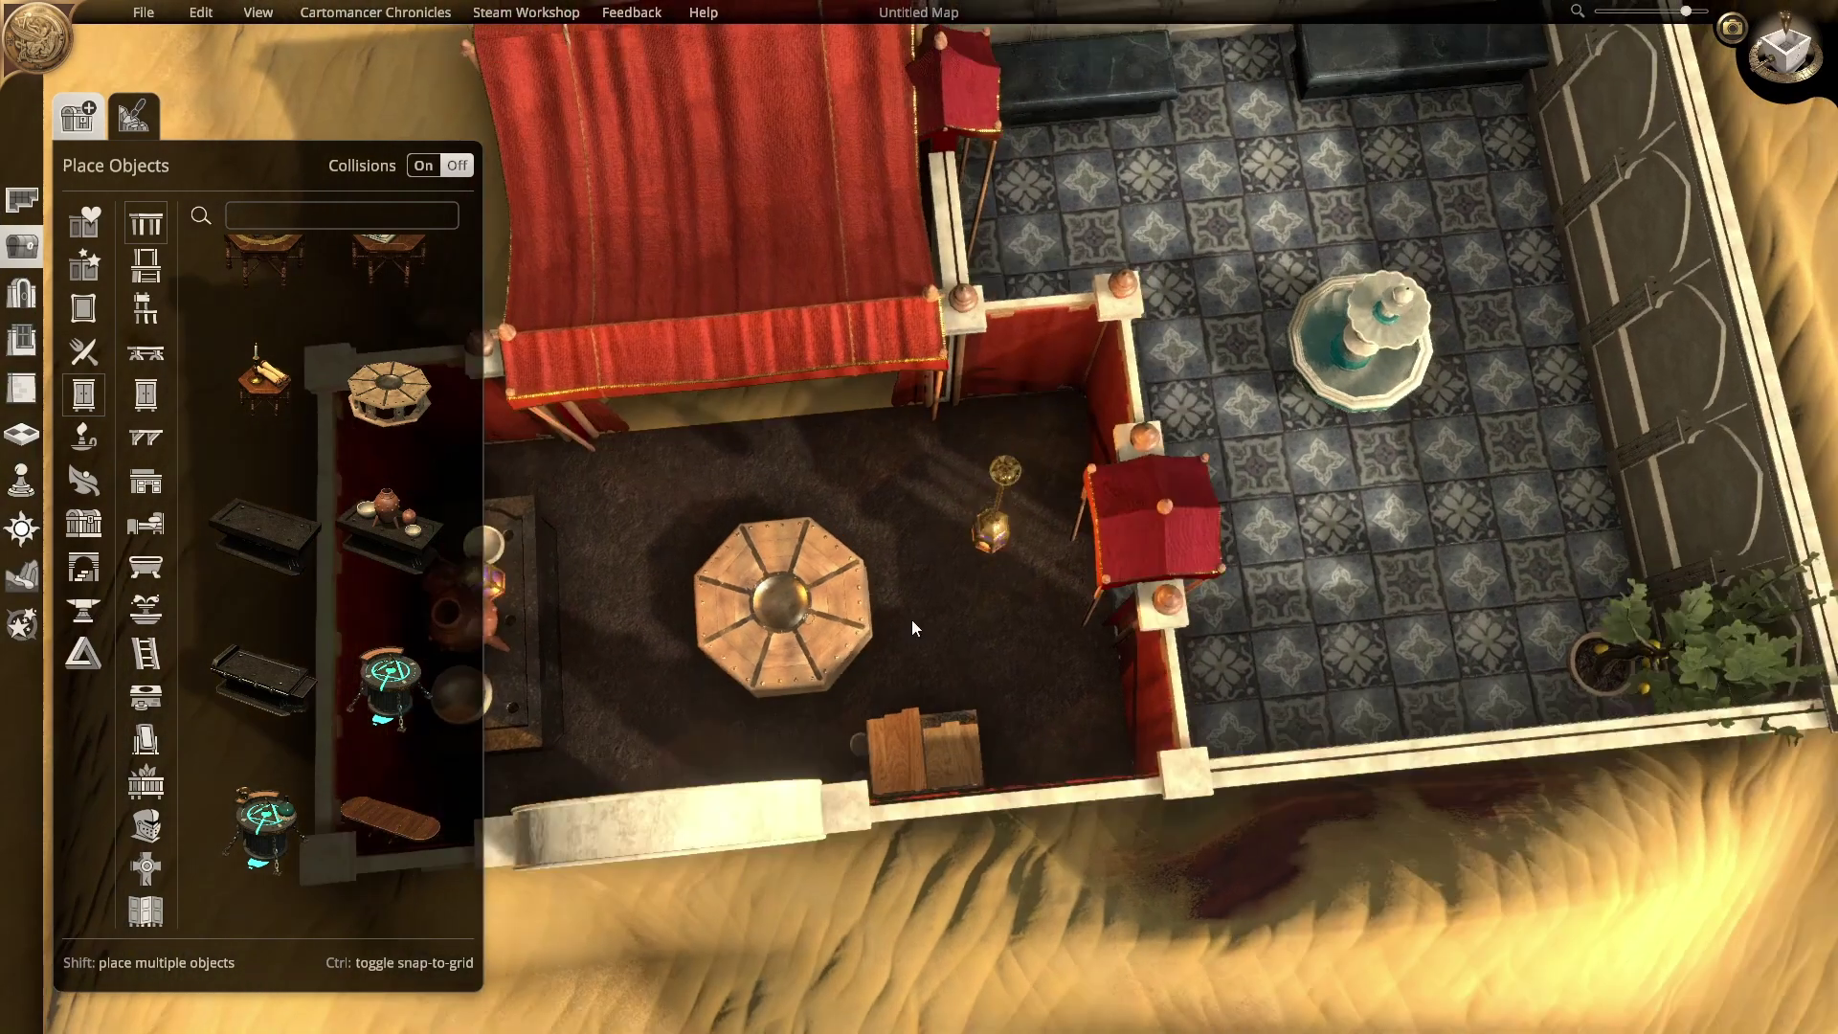
middle_drag(911, 619, 502, 336)
key(w)
key(d)
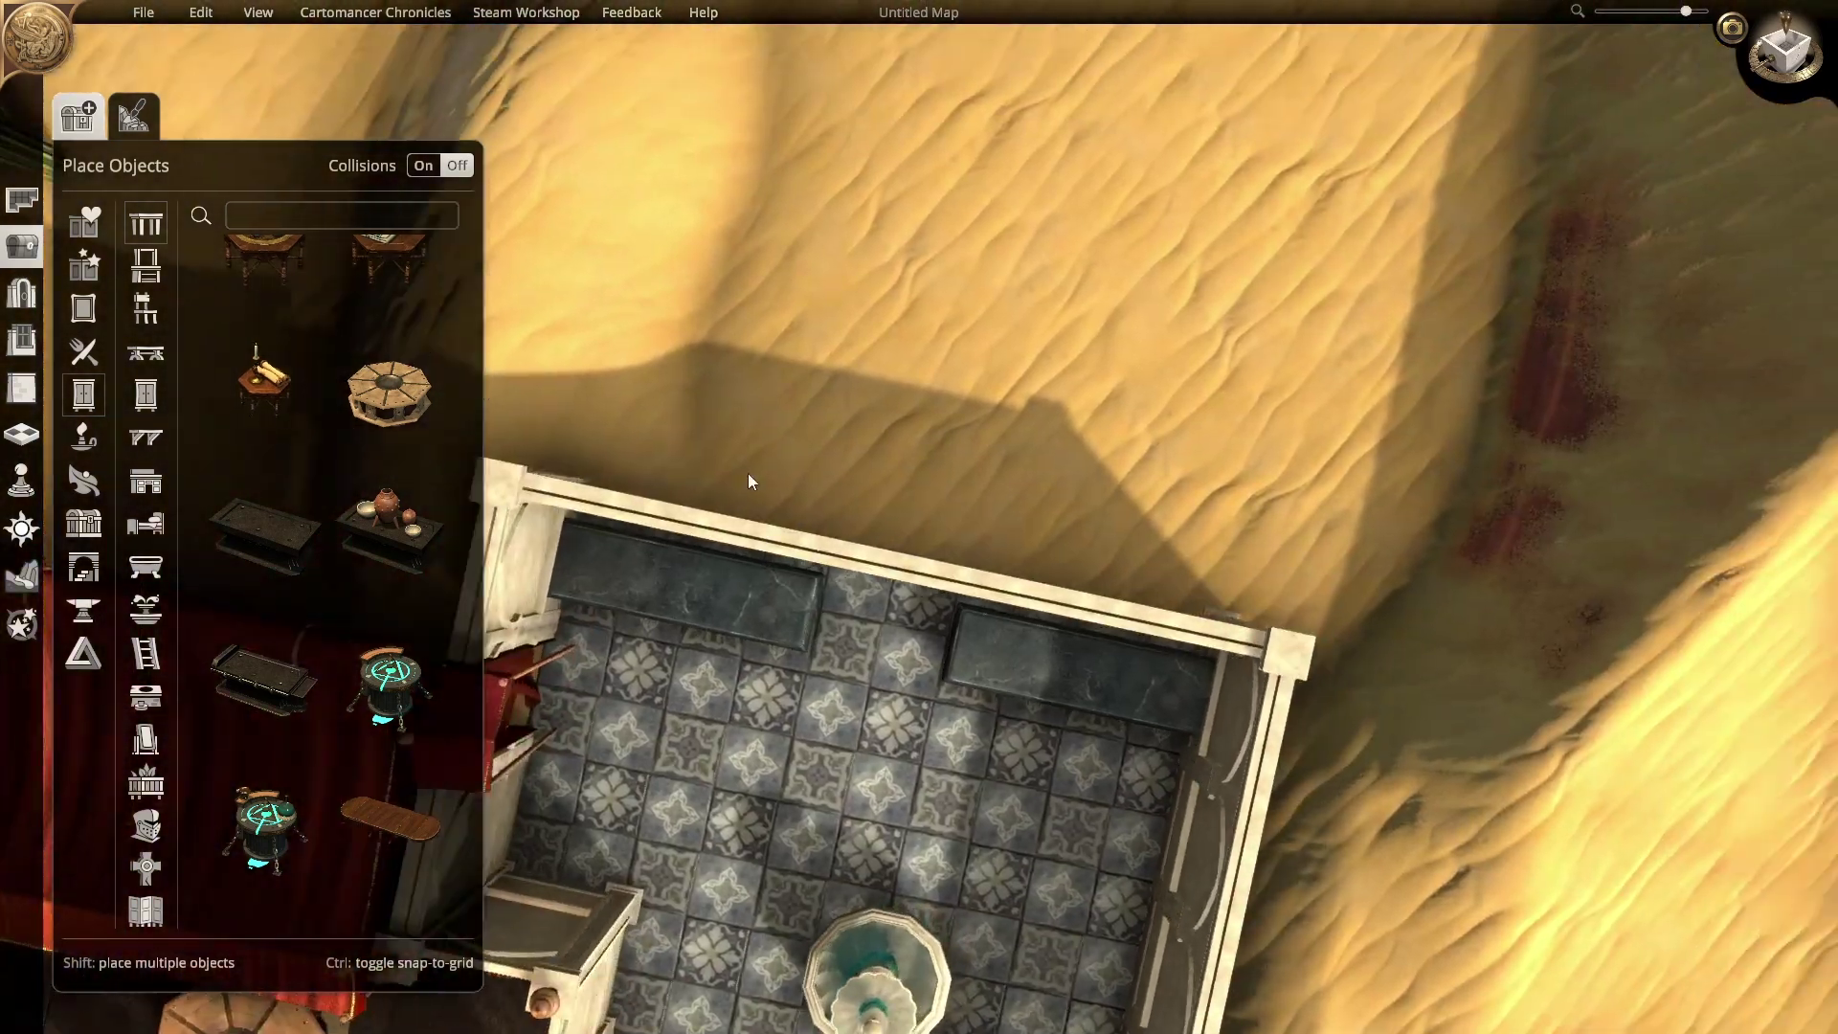
key(s)
middle_drag(833, 429, 847, 320)
scroll(871, 457, down, 5)
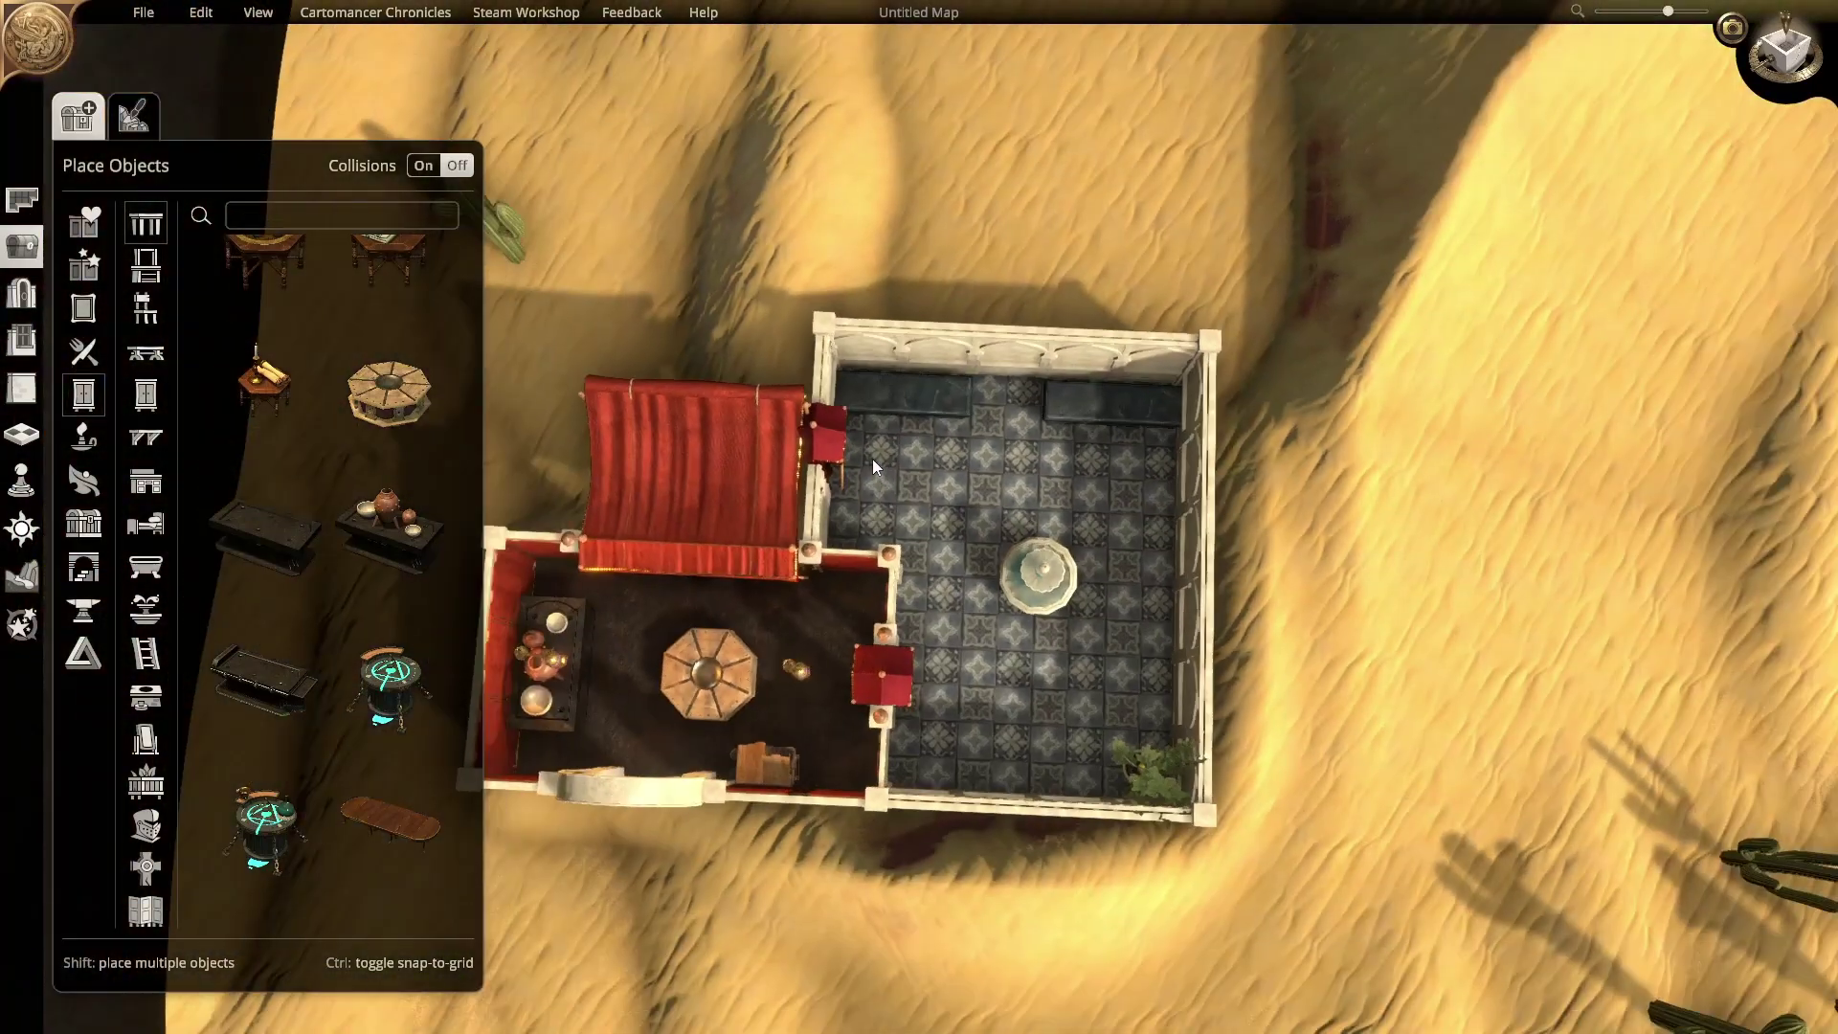
click(831, 445)
click(891, 530)
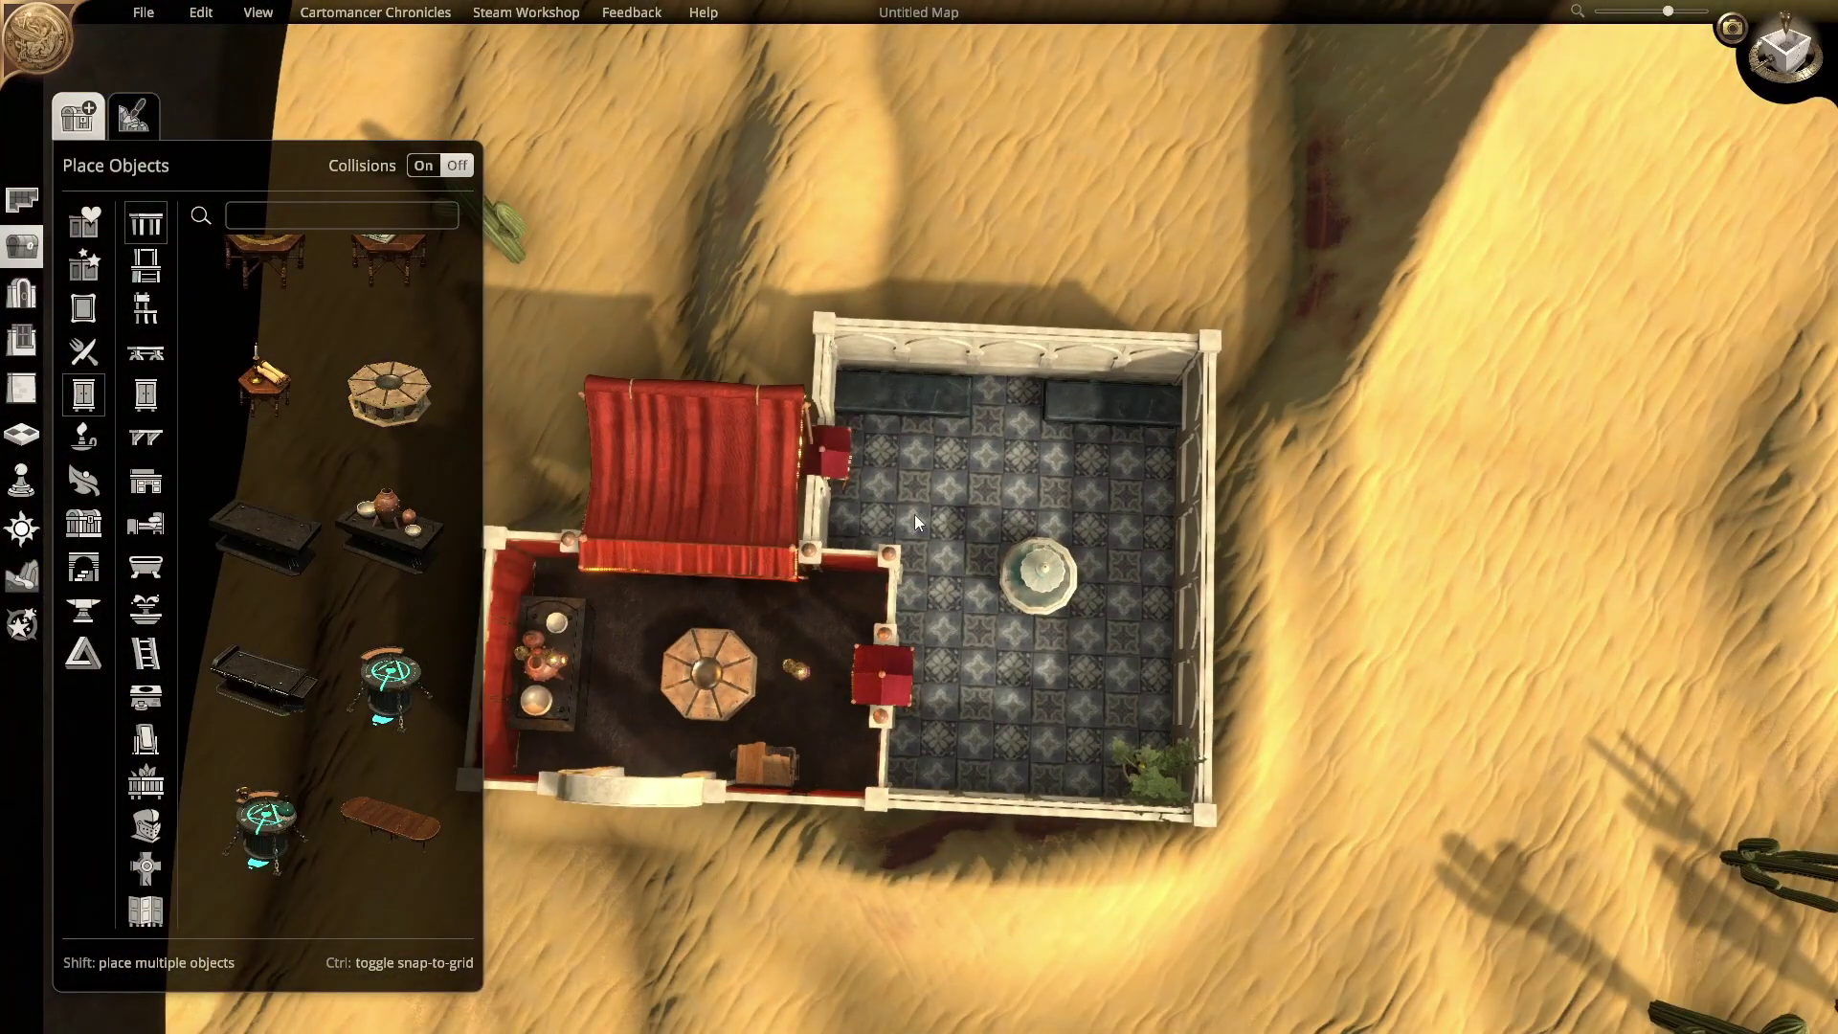
middle_drag(916, 514, 909, 251)
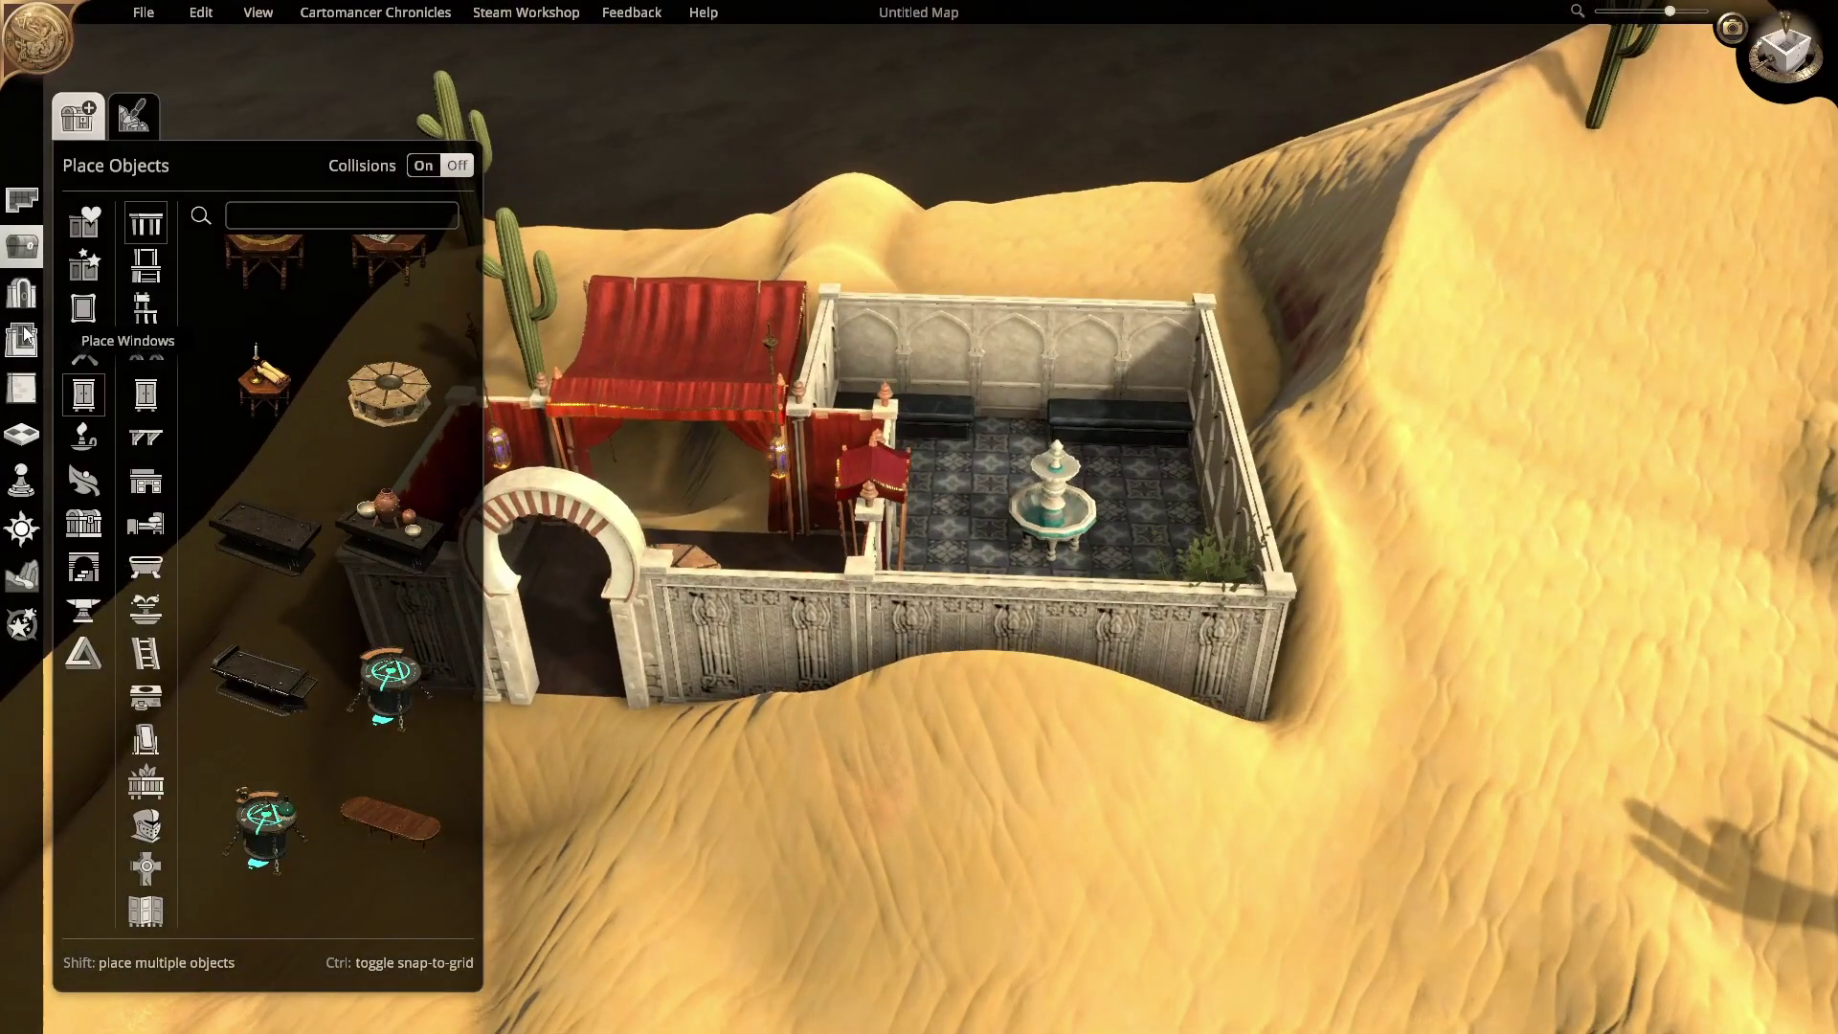
Step: Place the ornamental Arched Window with the pointed, curved frame in the middle of the hammam's back wall
click(26, 341)
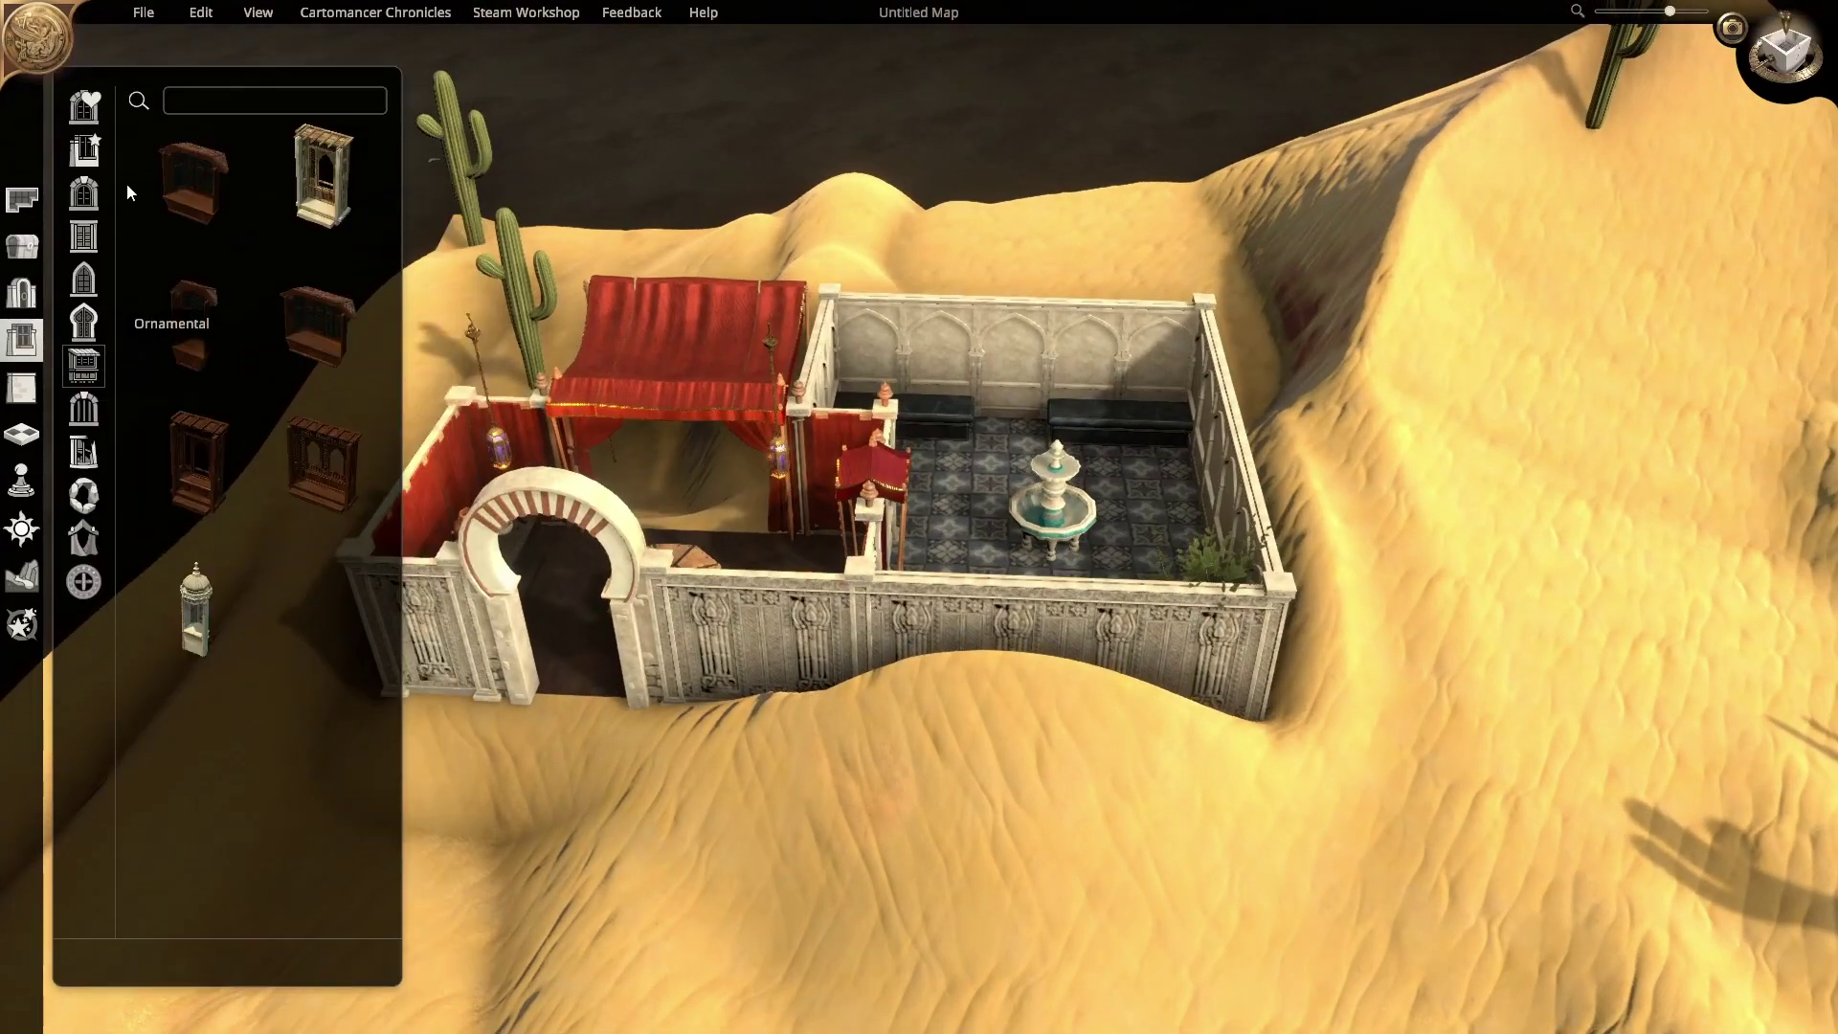
click(95, 330)
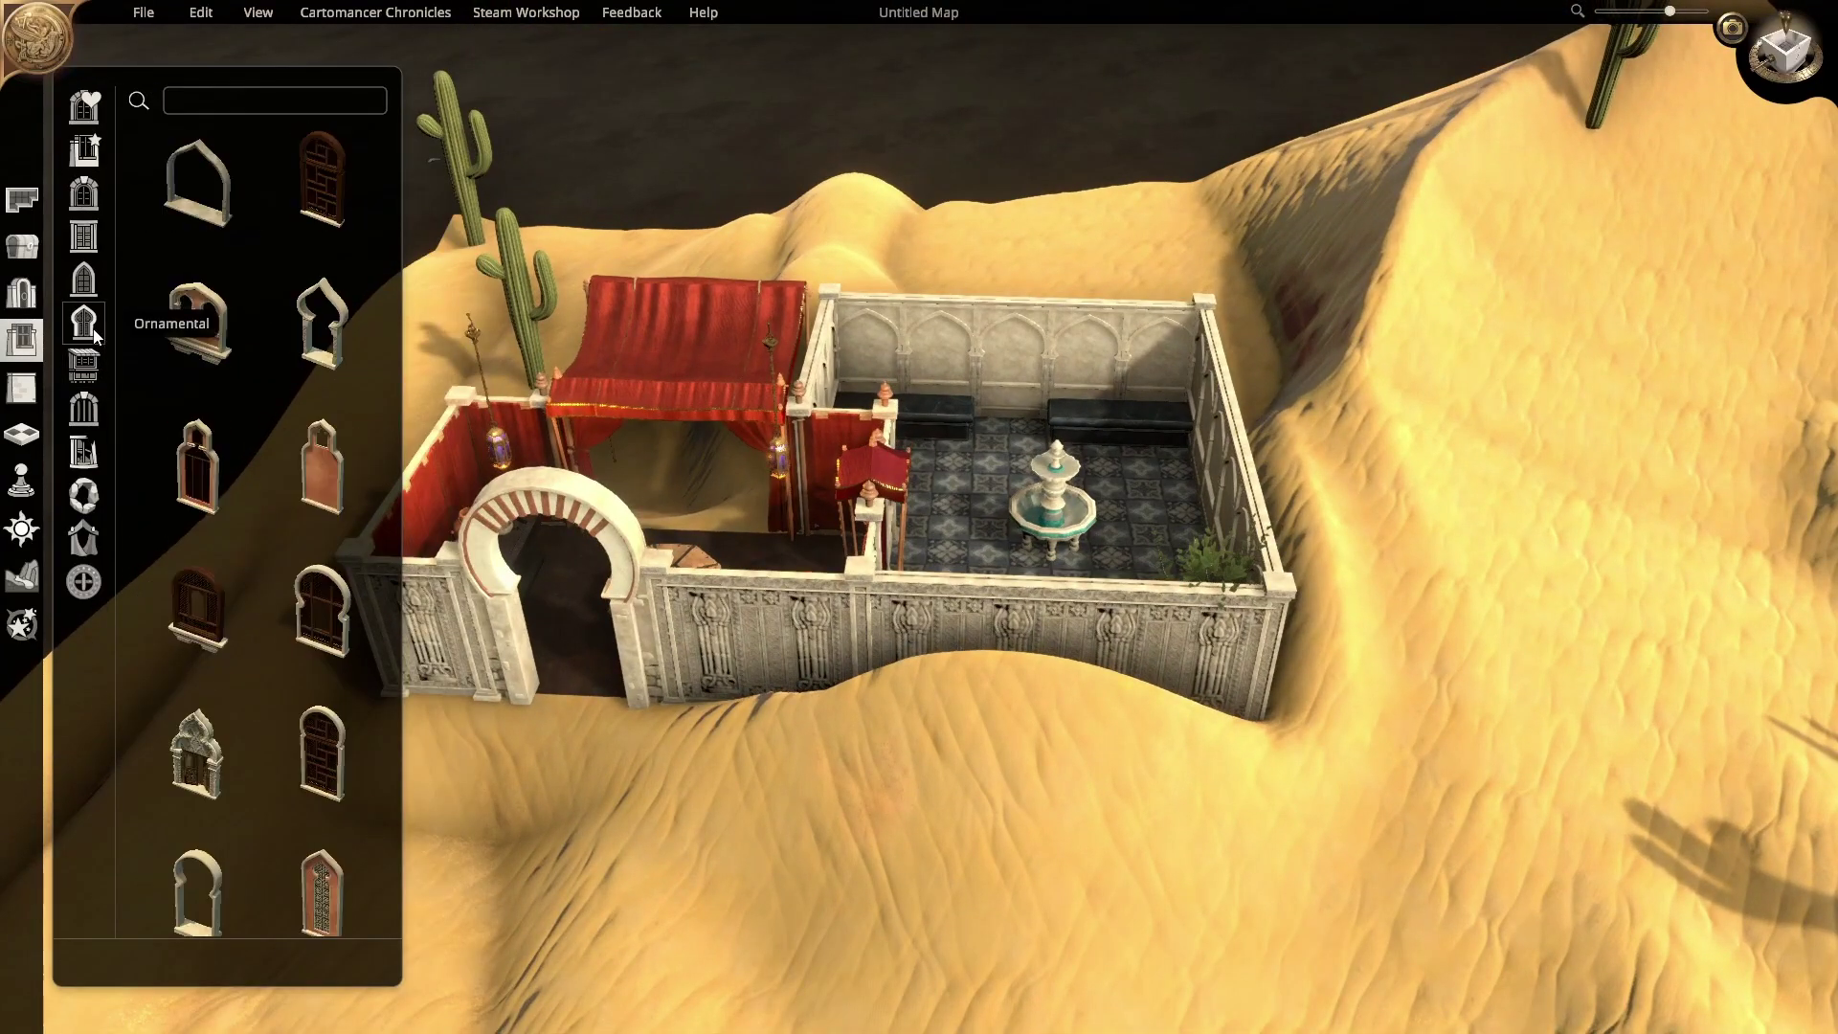
click(283, 308)
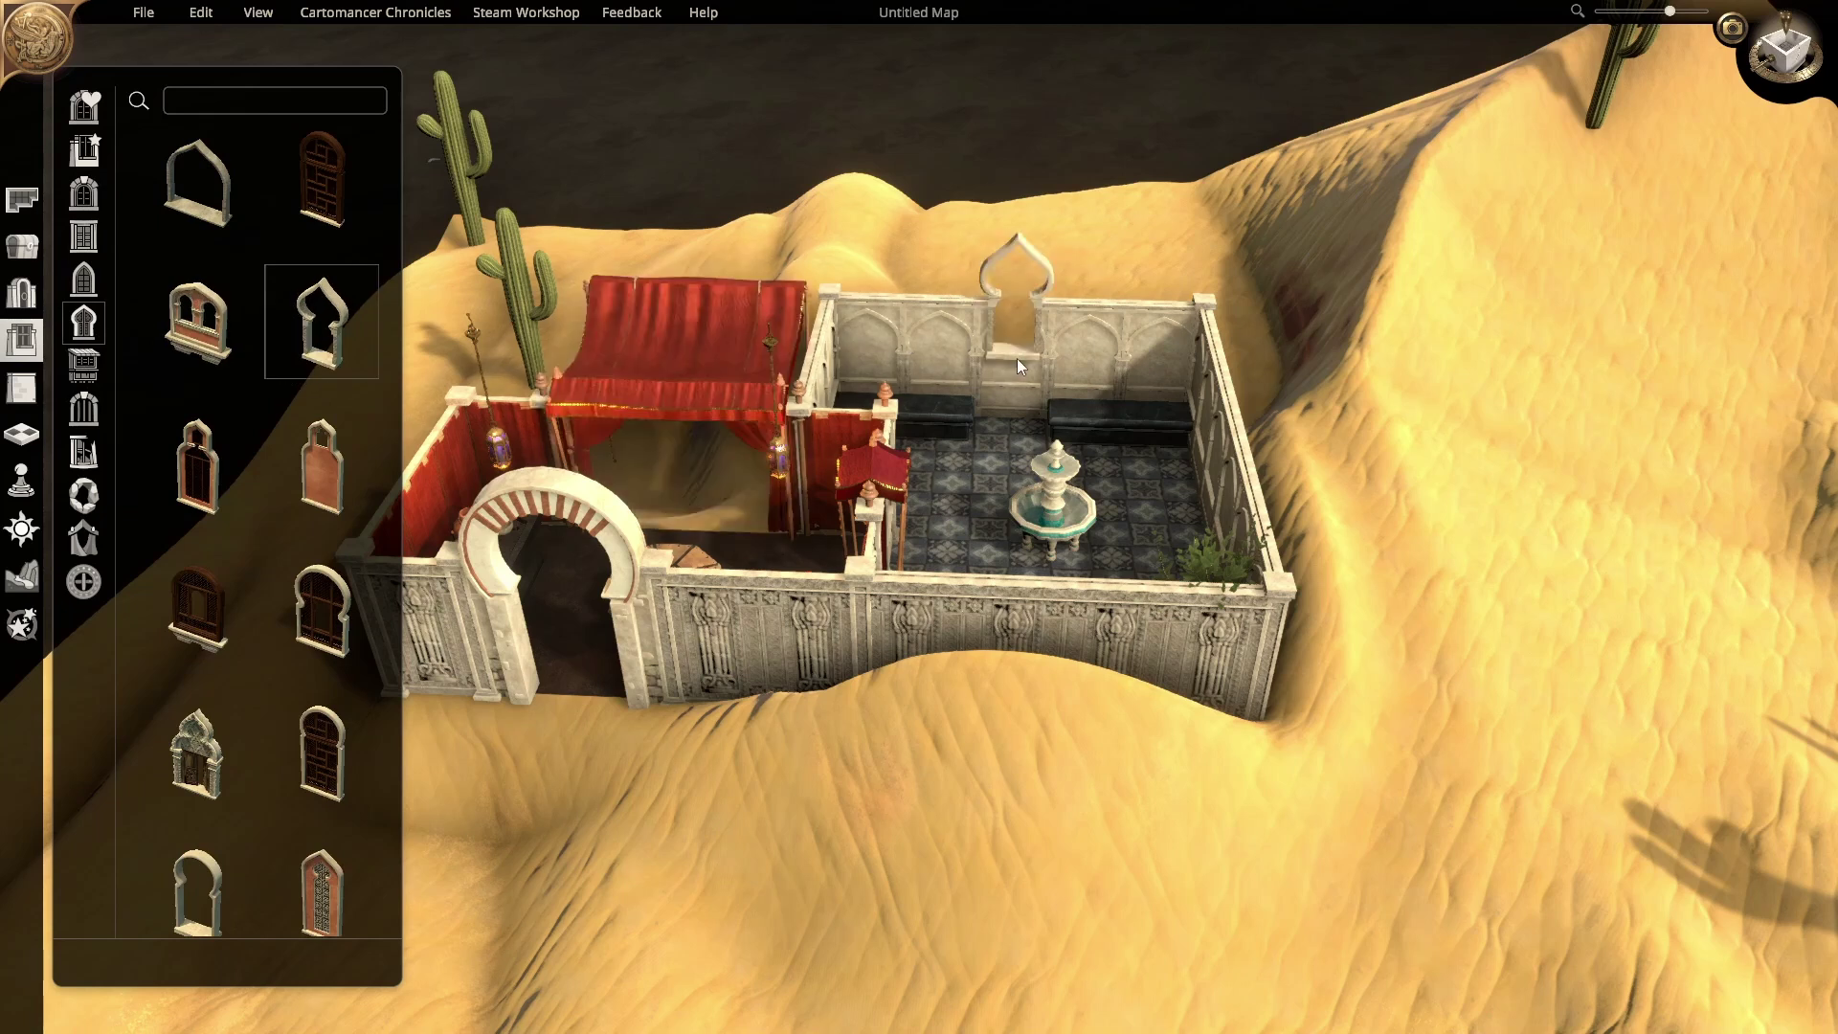
click(1008, 365)
scroll(1004, 383, up, 2)
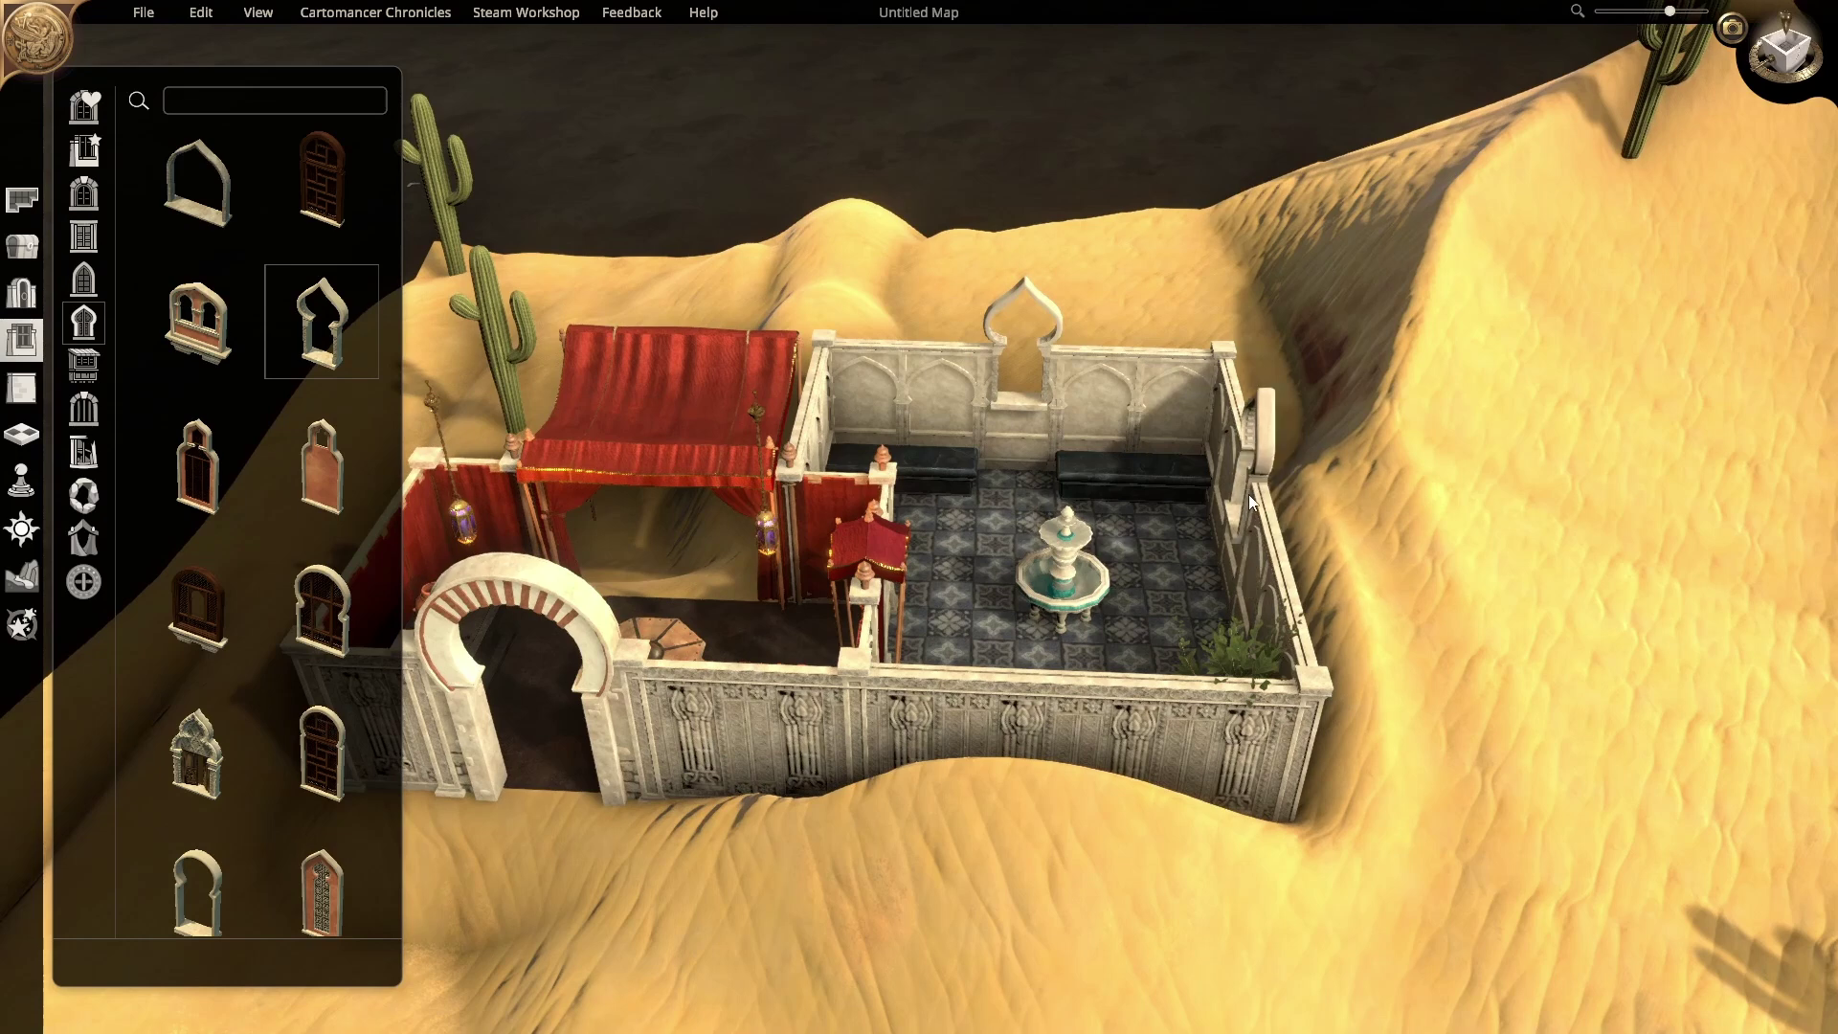
Step: Place two more of the same ornamental Arched Windows along the hammam's long outer side wall
middle_drag(1250, 501, 1381, 606)
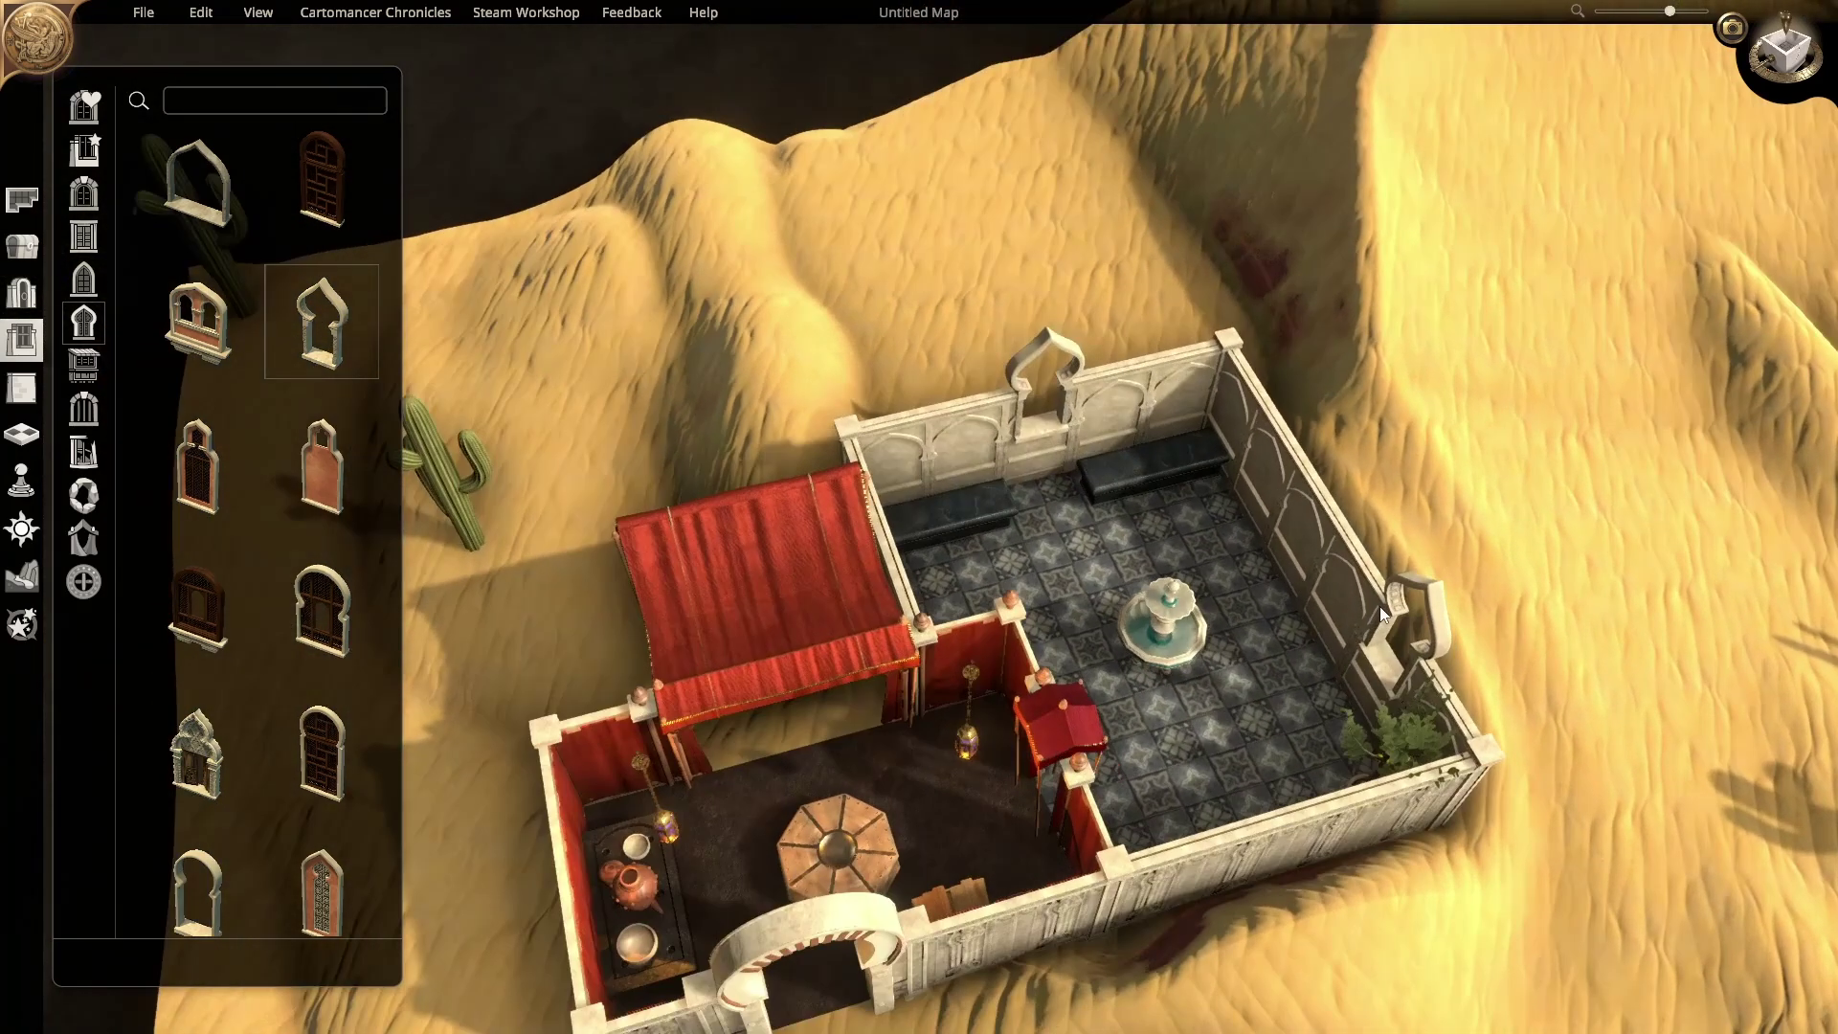
click(1273, 467)
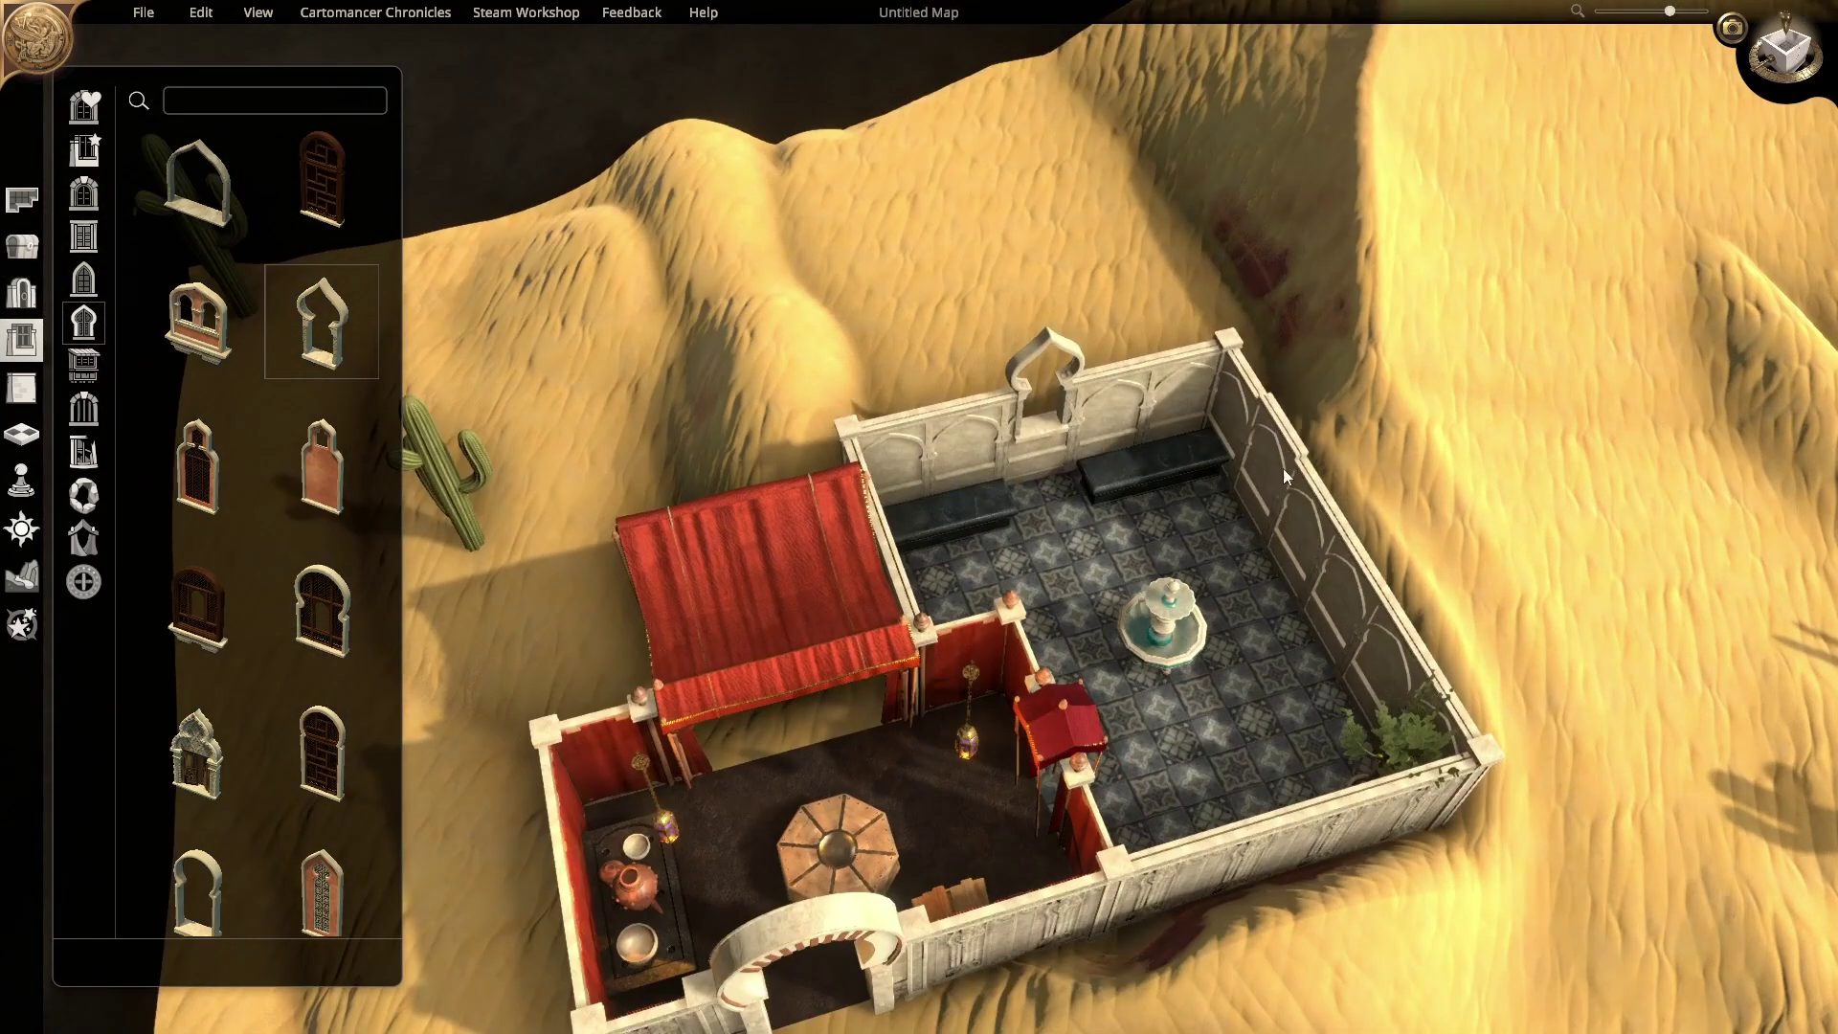
click(1396, 639)
middle_drag(1283, 632, 1082, 743)
key(s)
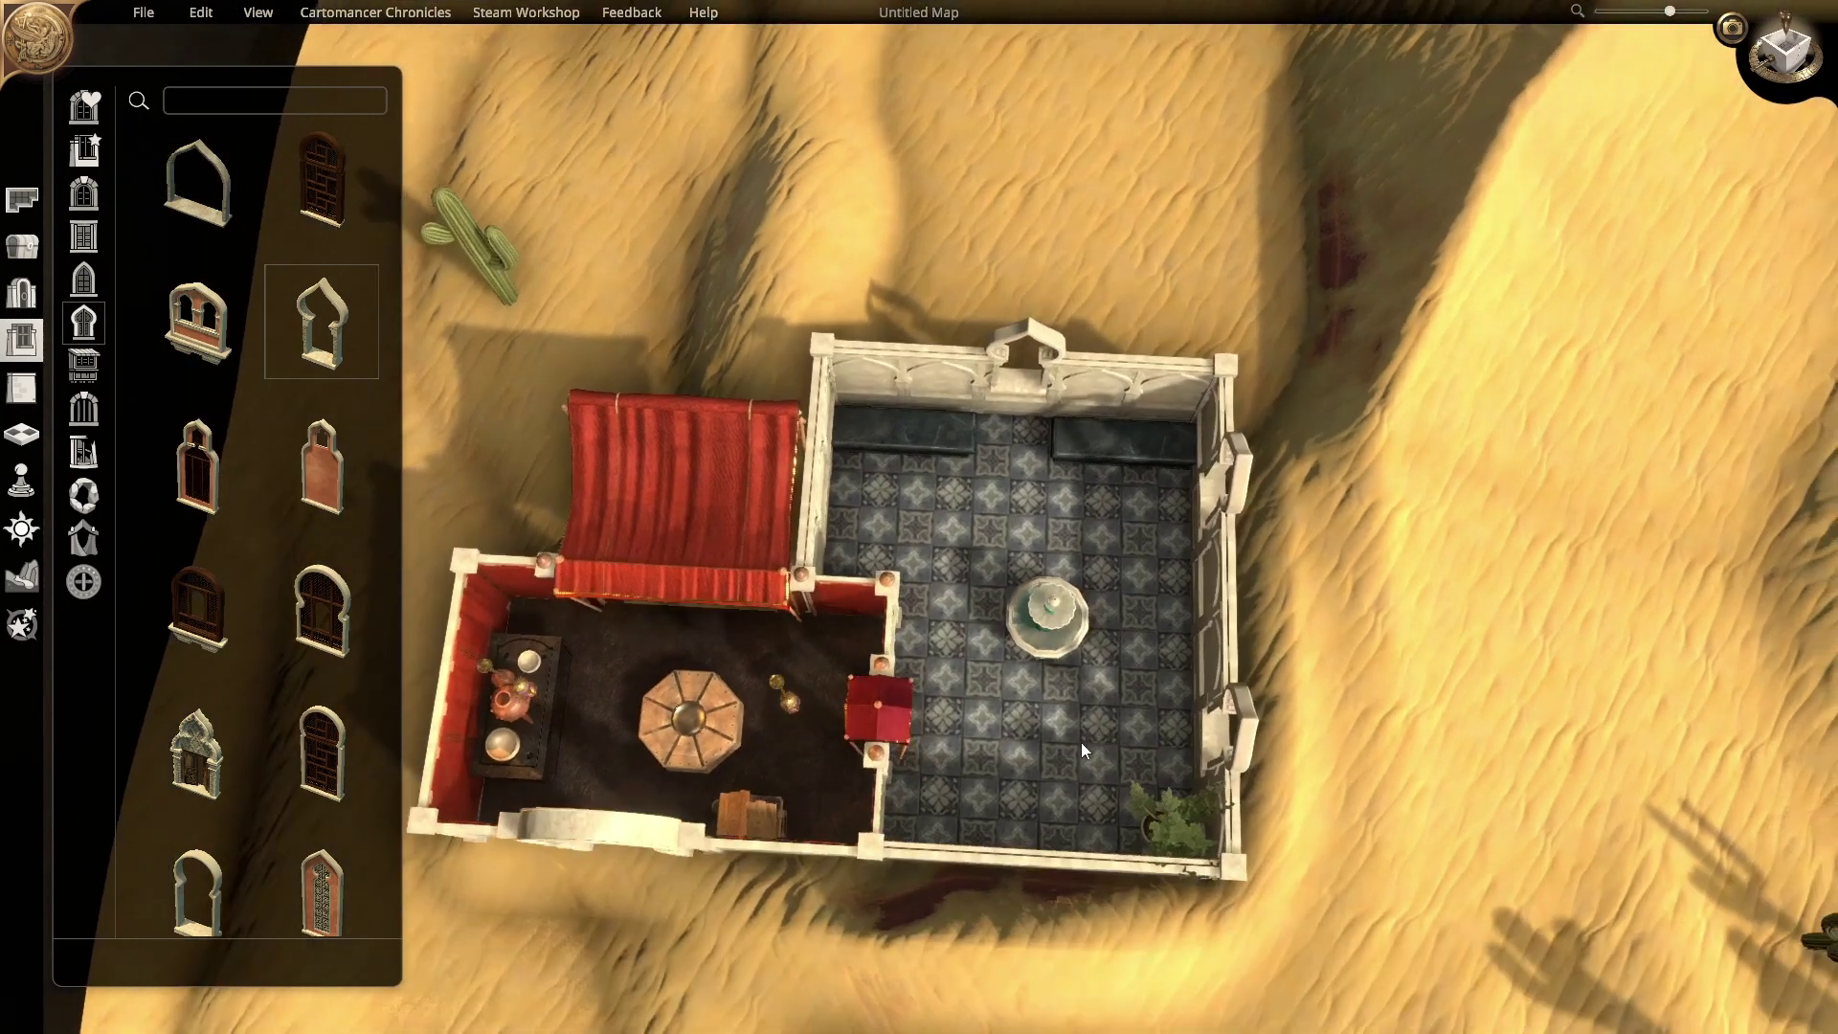
Step: Browse the other ornamental windows and preview several of them along the hammam's front wall
middle_drag(1010, 828, 974, 698)
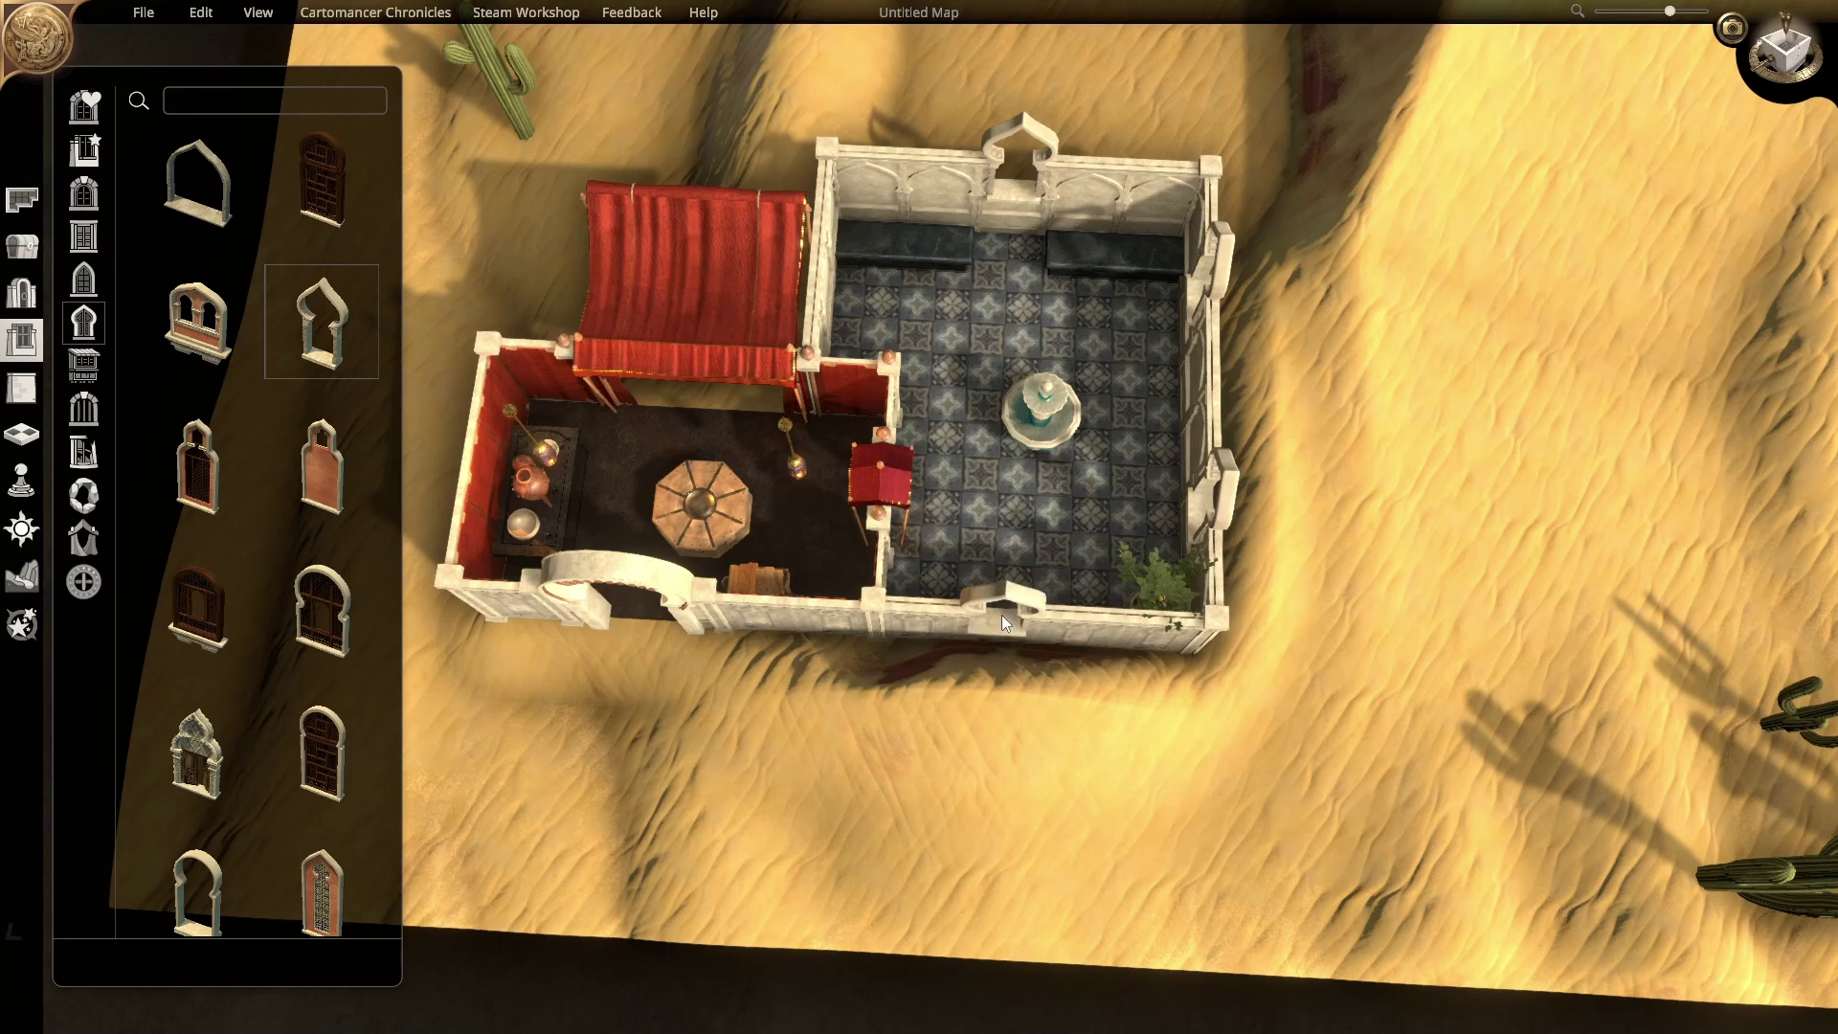
click(197, 322)
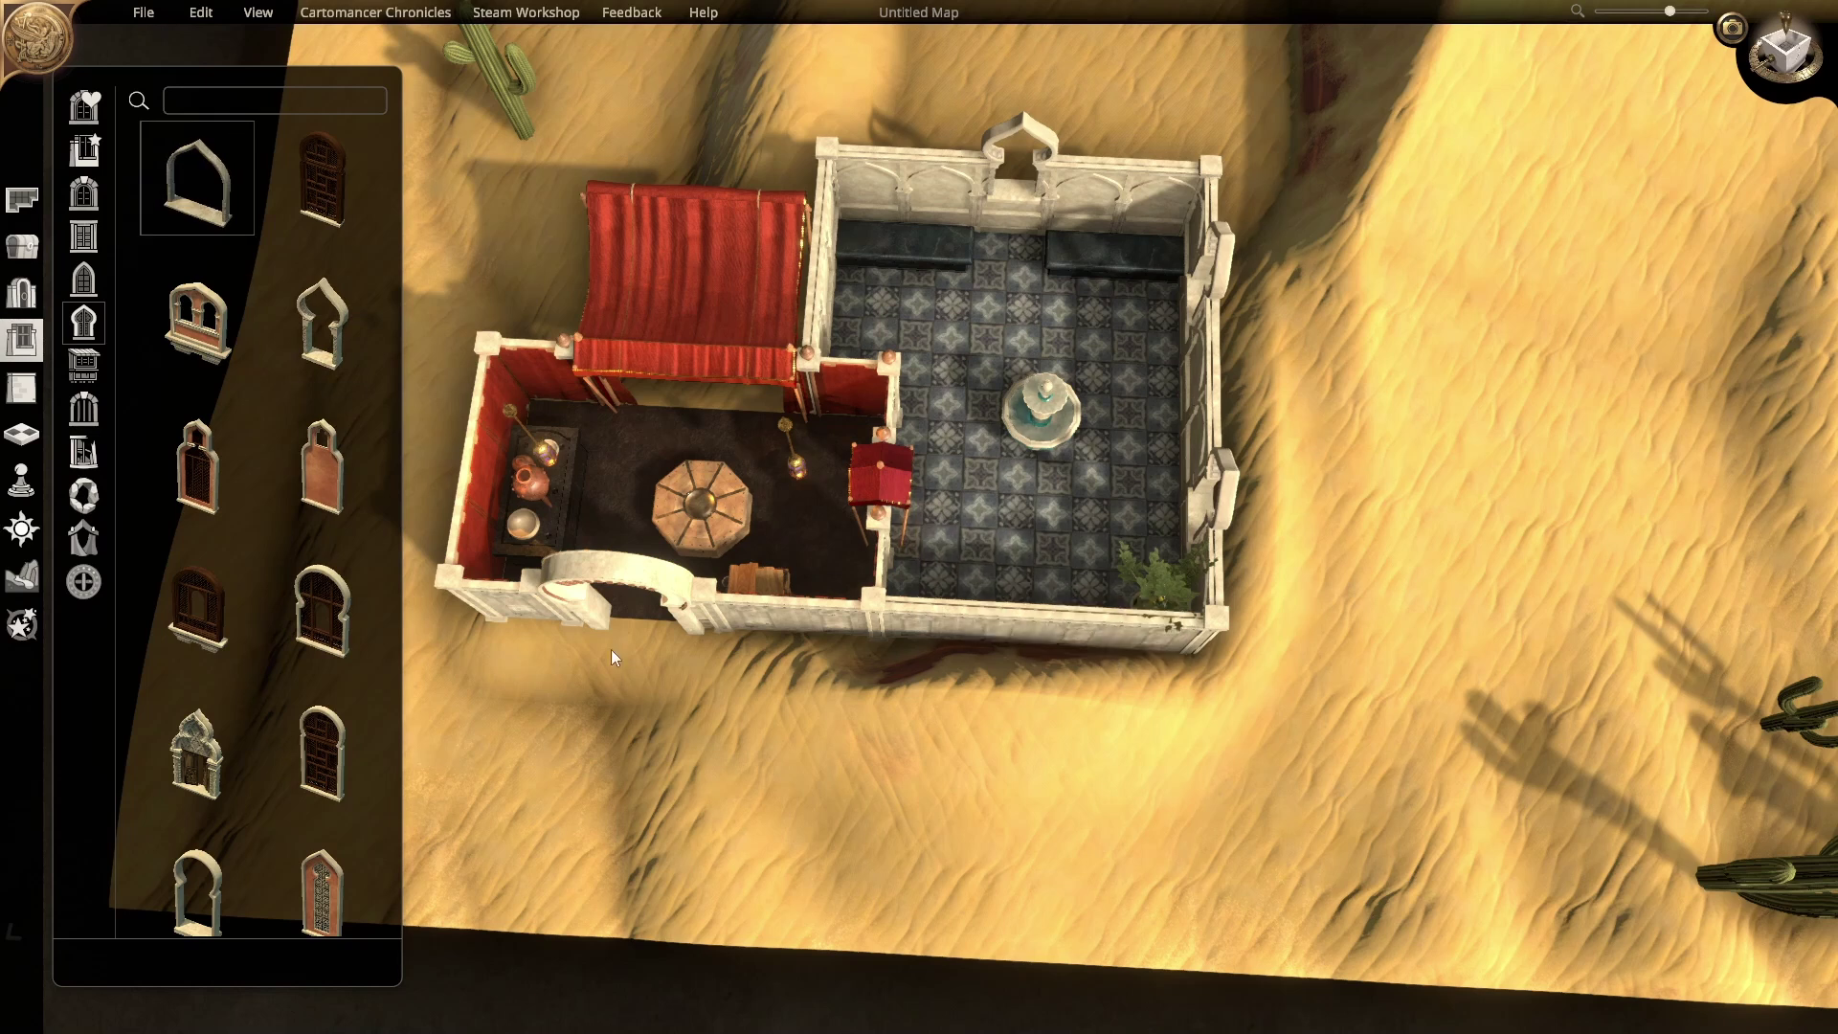
scroll(280, 766, down, 1)
scroll(263, 775, down, 2)
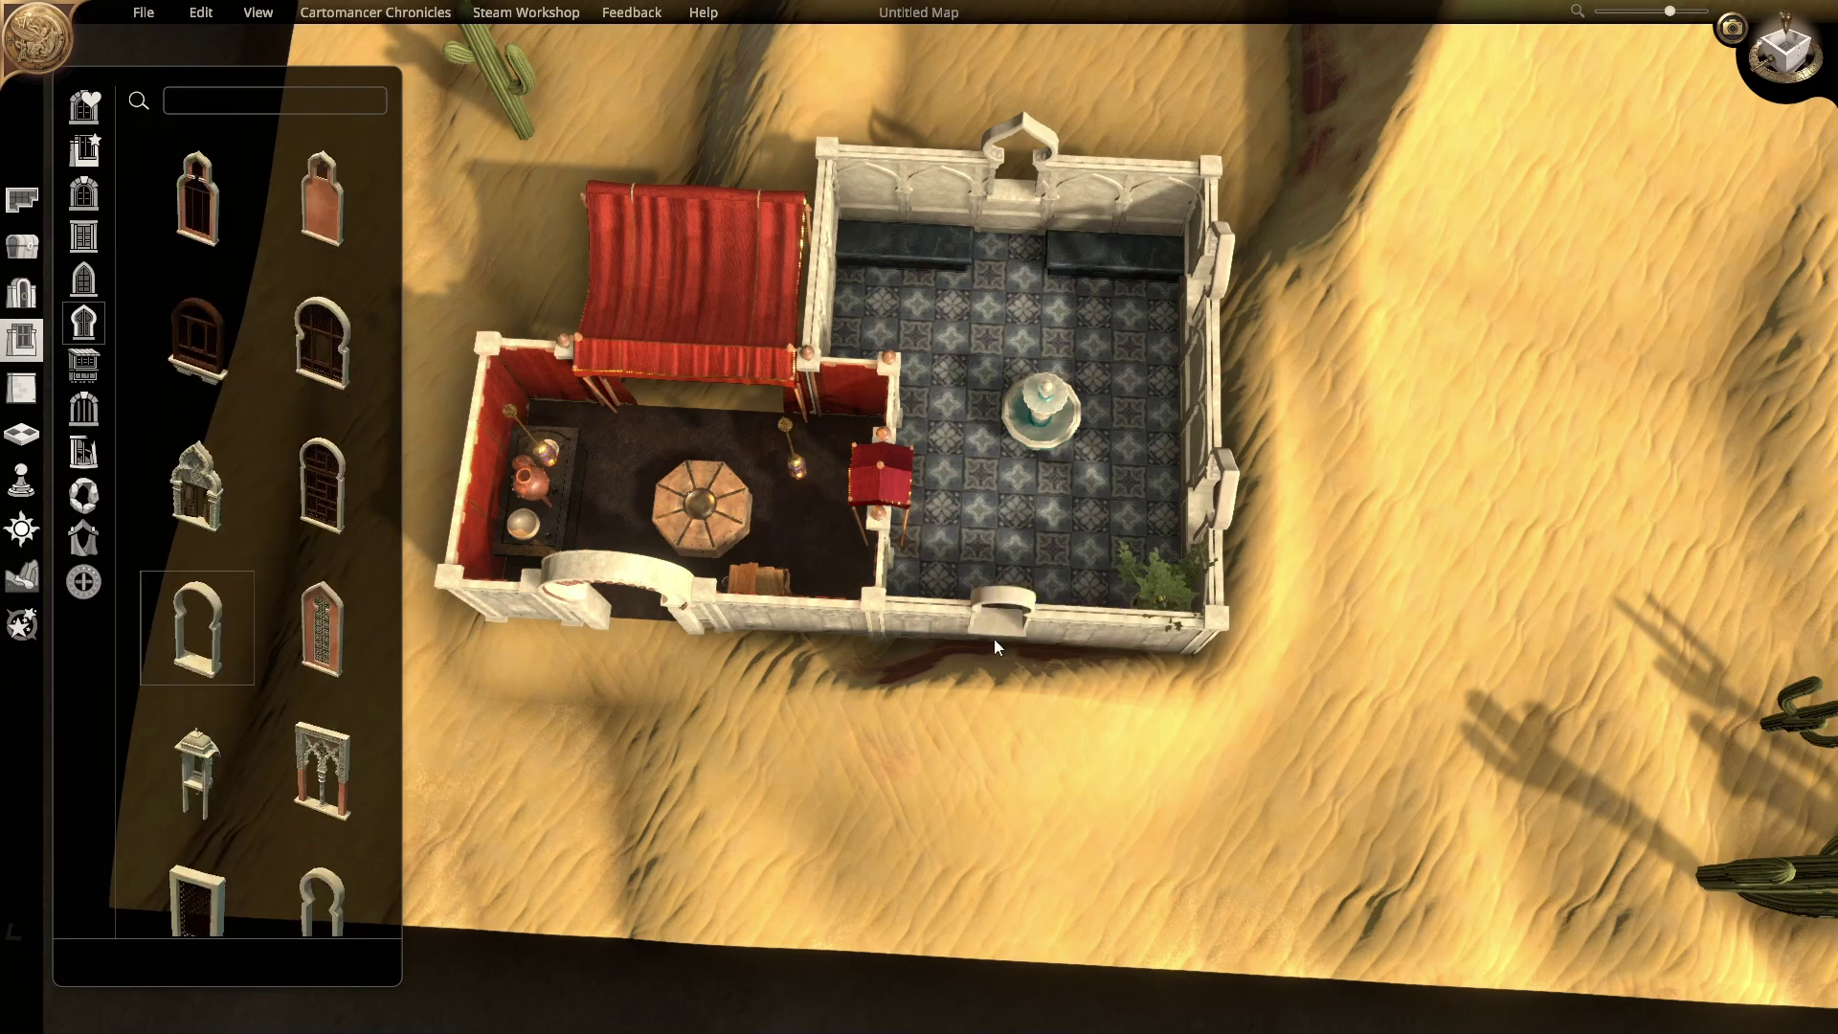
scroll(270, 824, down, 3)
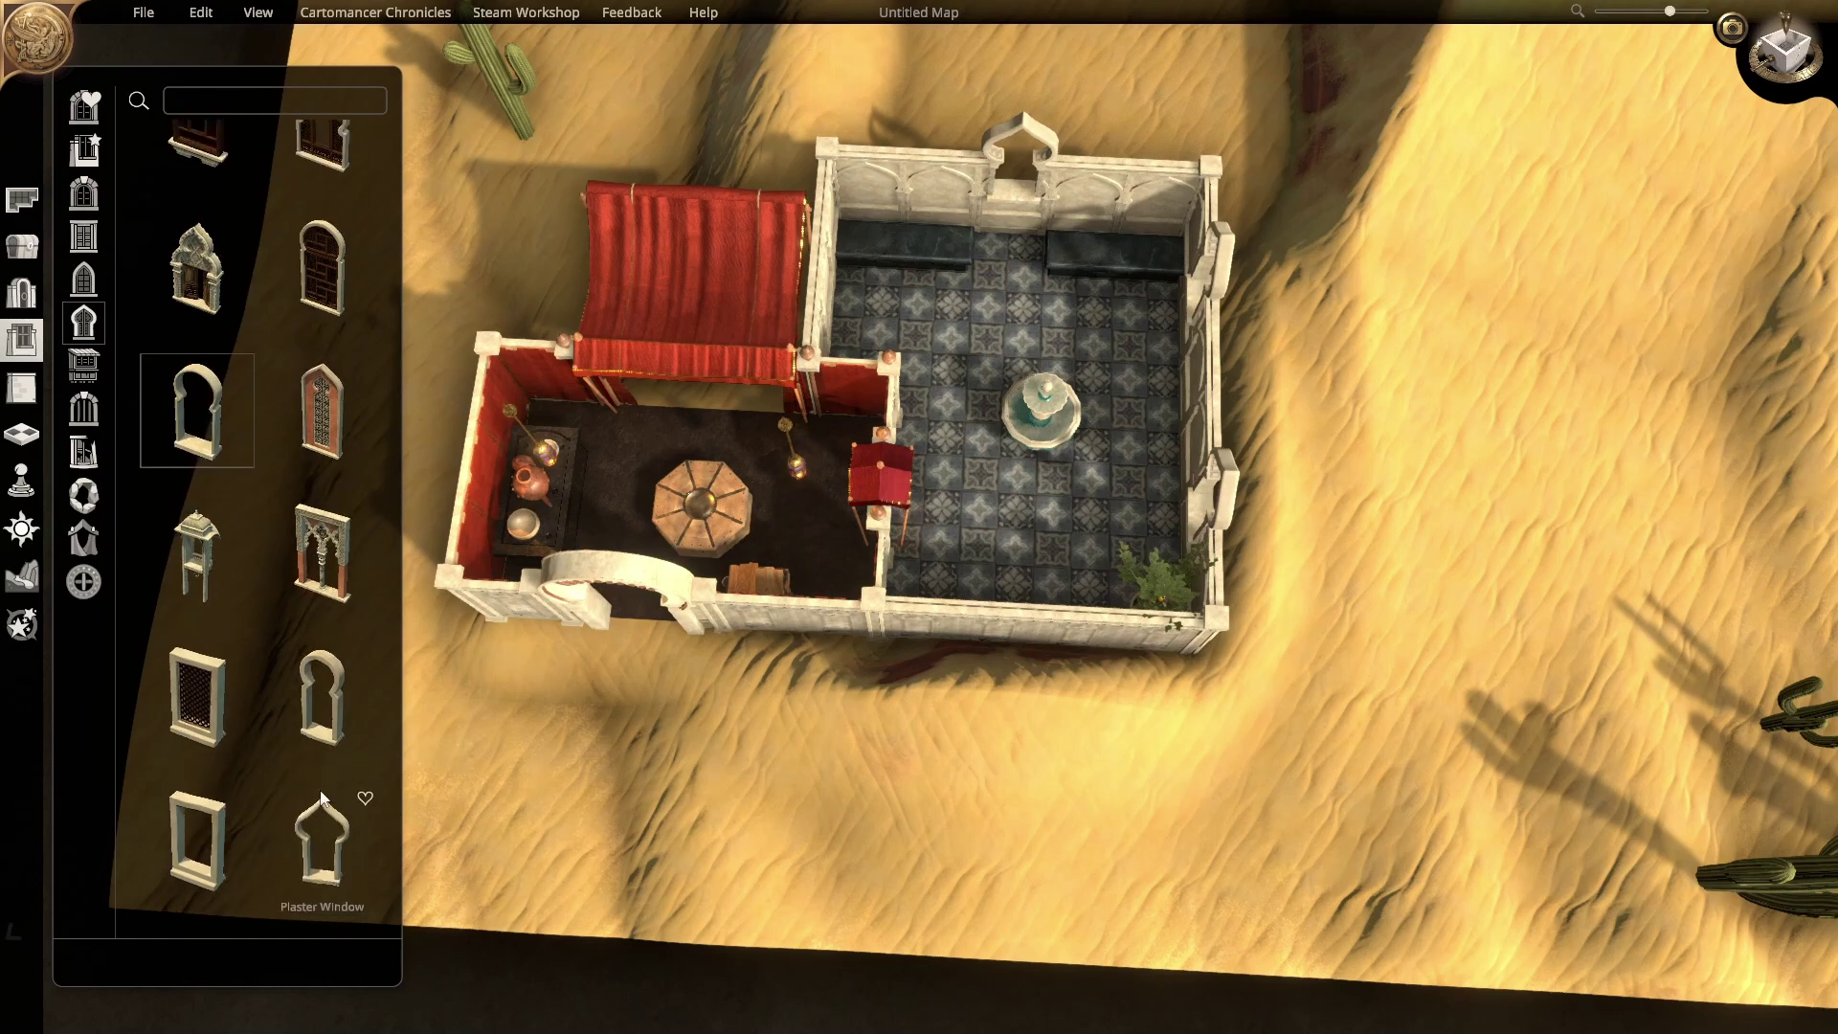
click(322, 799)
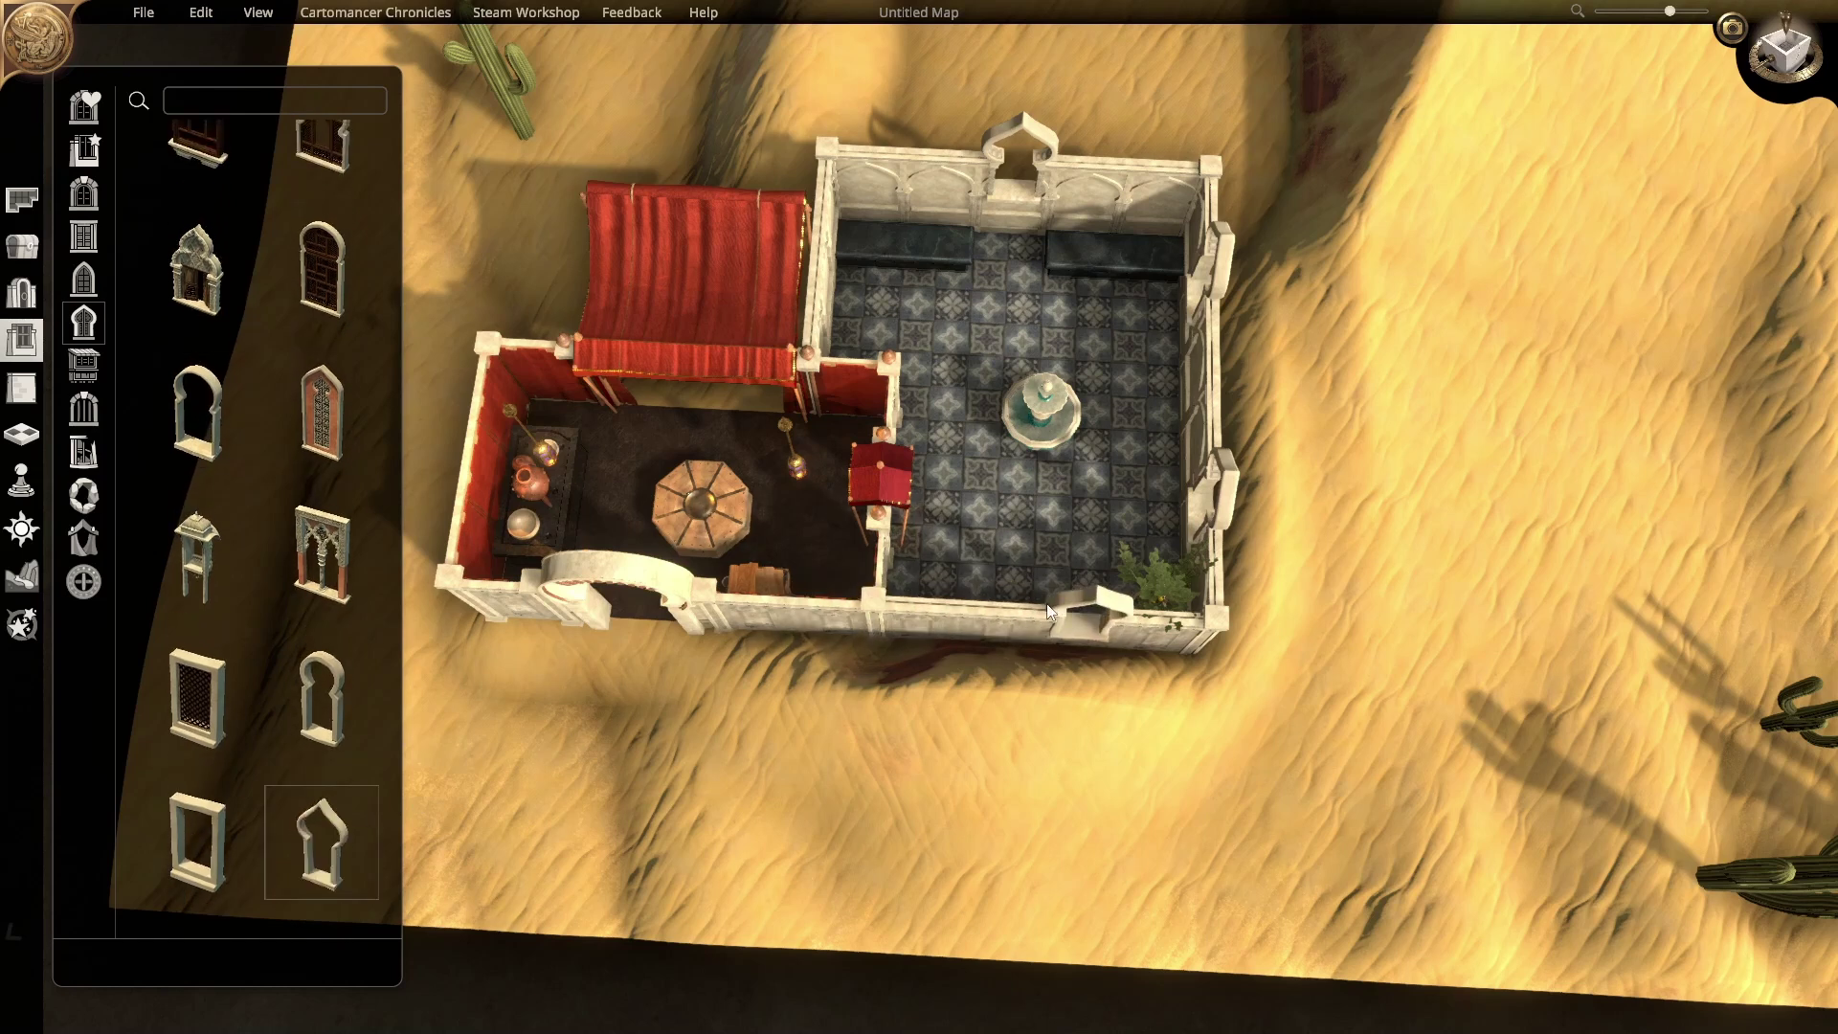
scroll(222, 509, up, 3)
scroll(223, 509, up, 3)
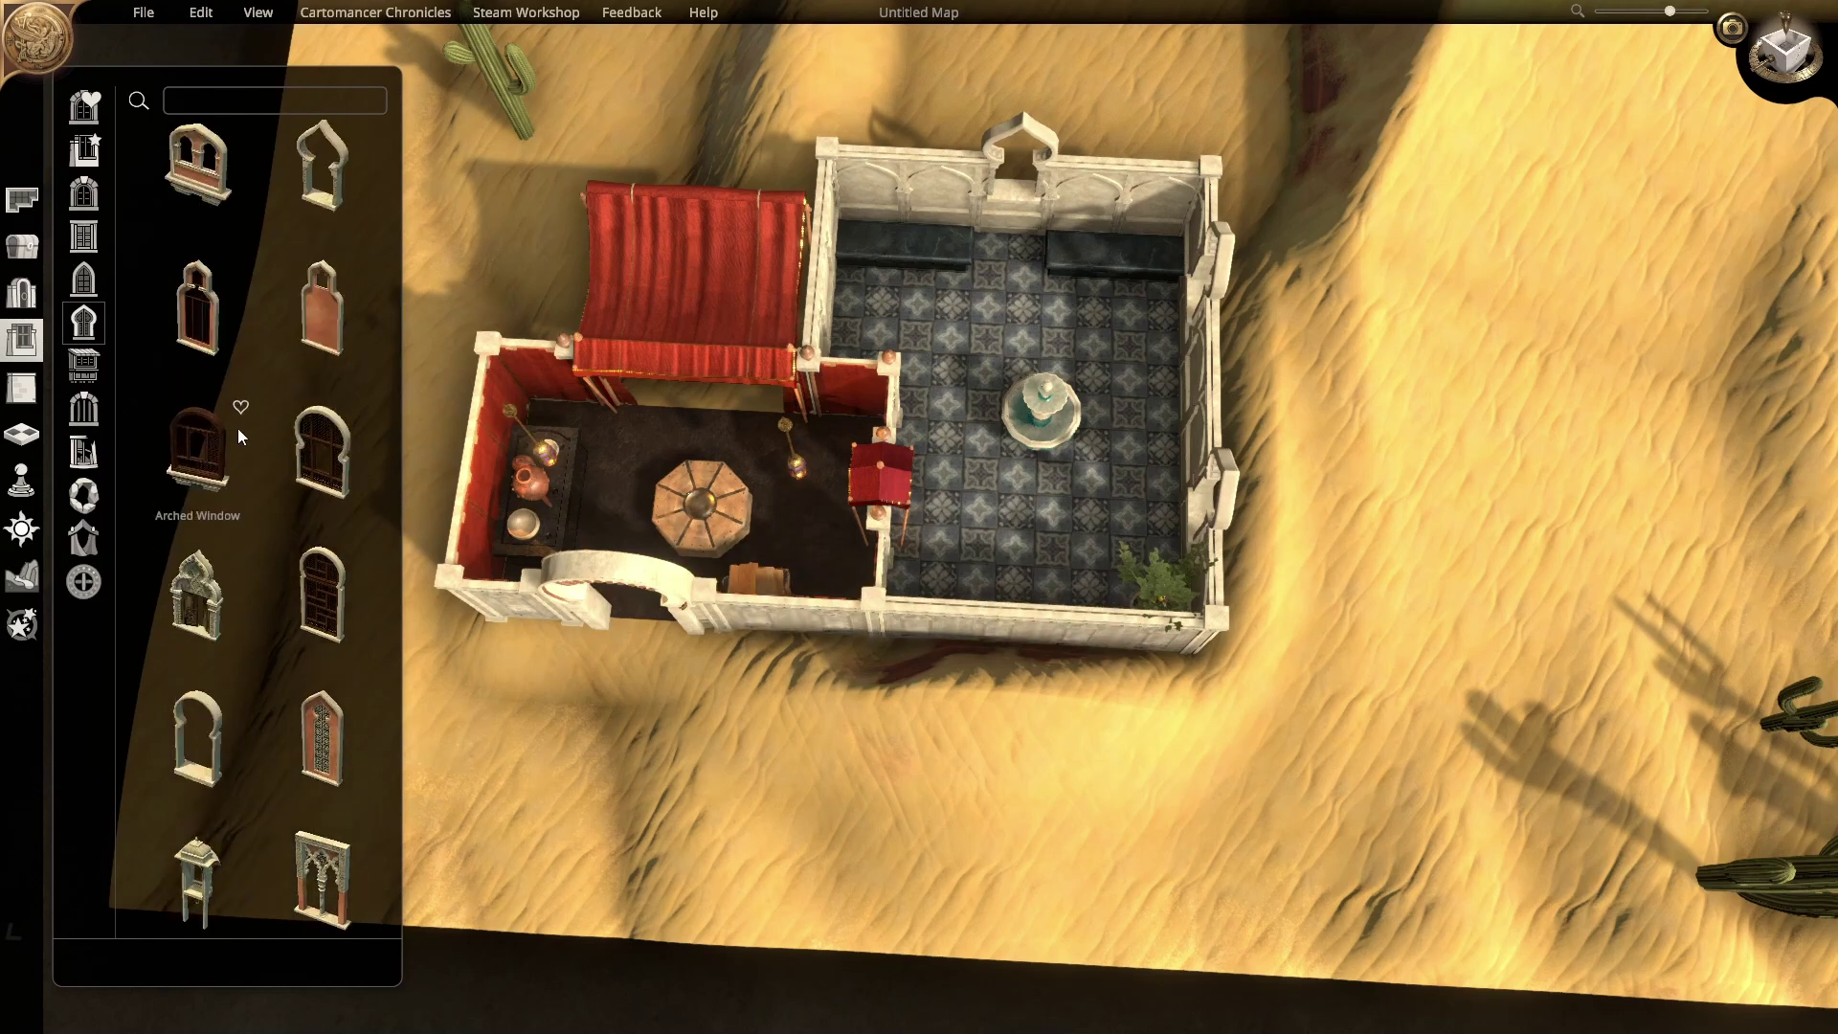
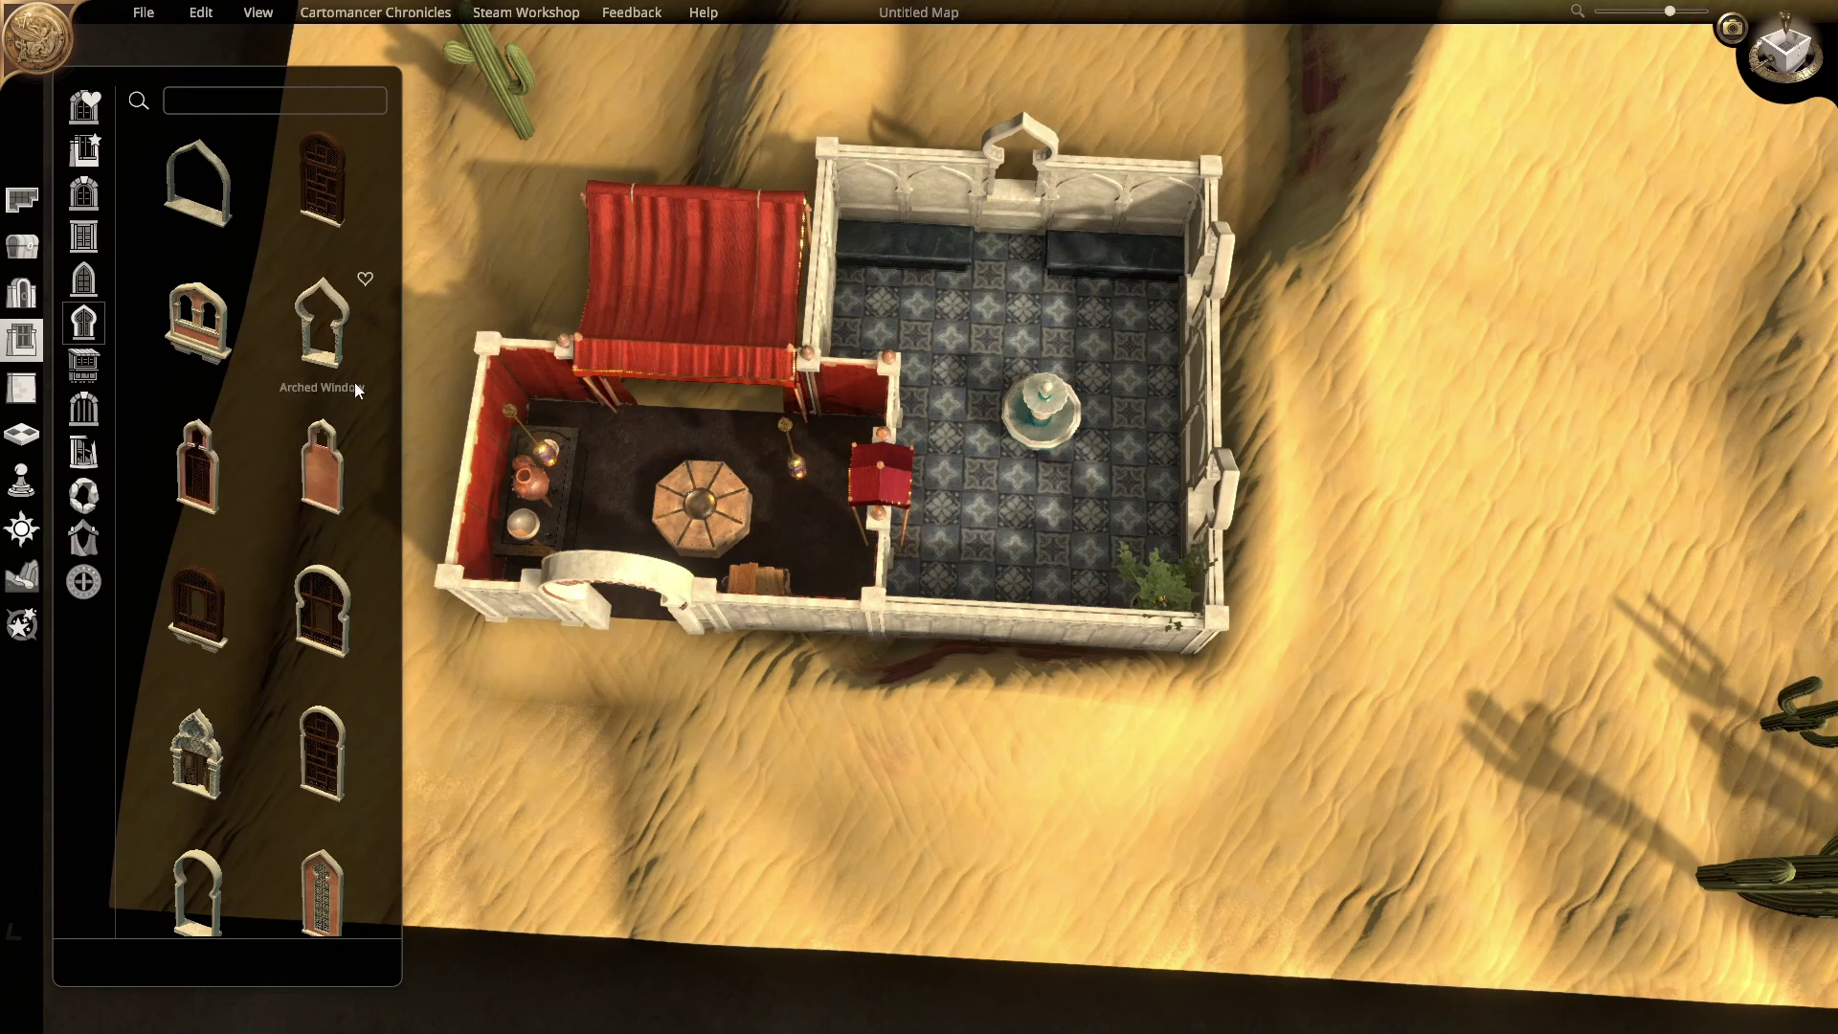
Step: Draw a rectangular Desert Palace Baths room against the hammam's back wall and generate it
click(20, 199)
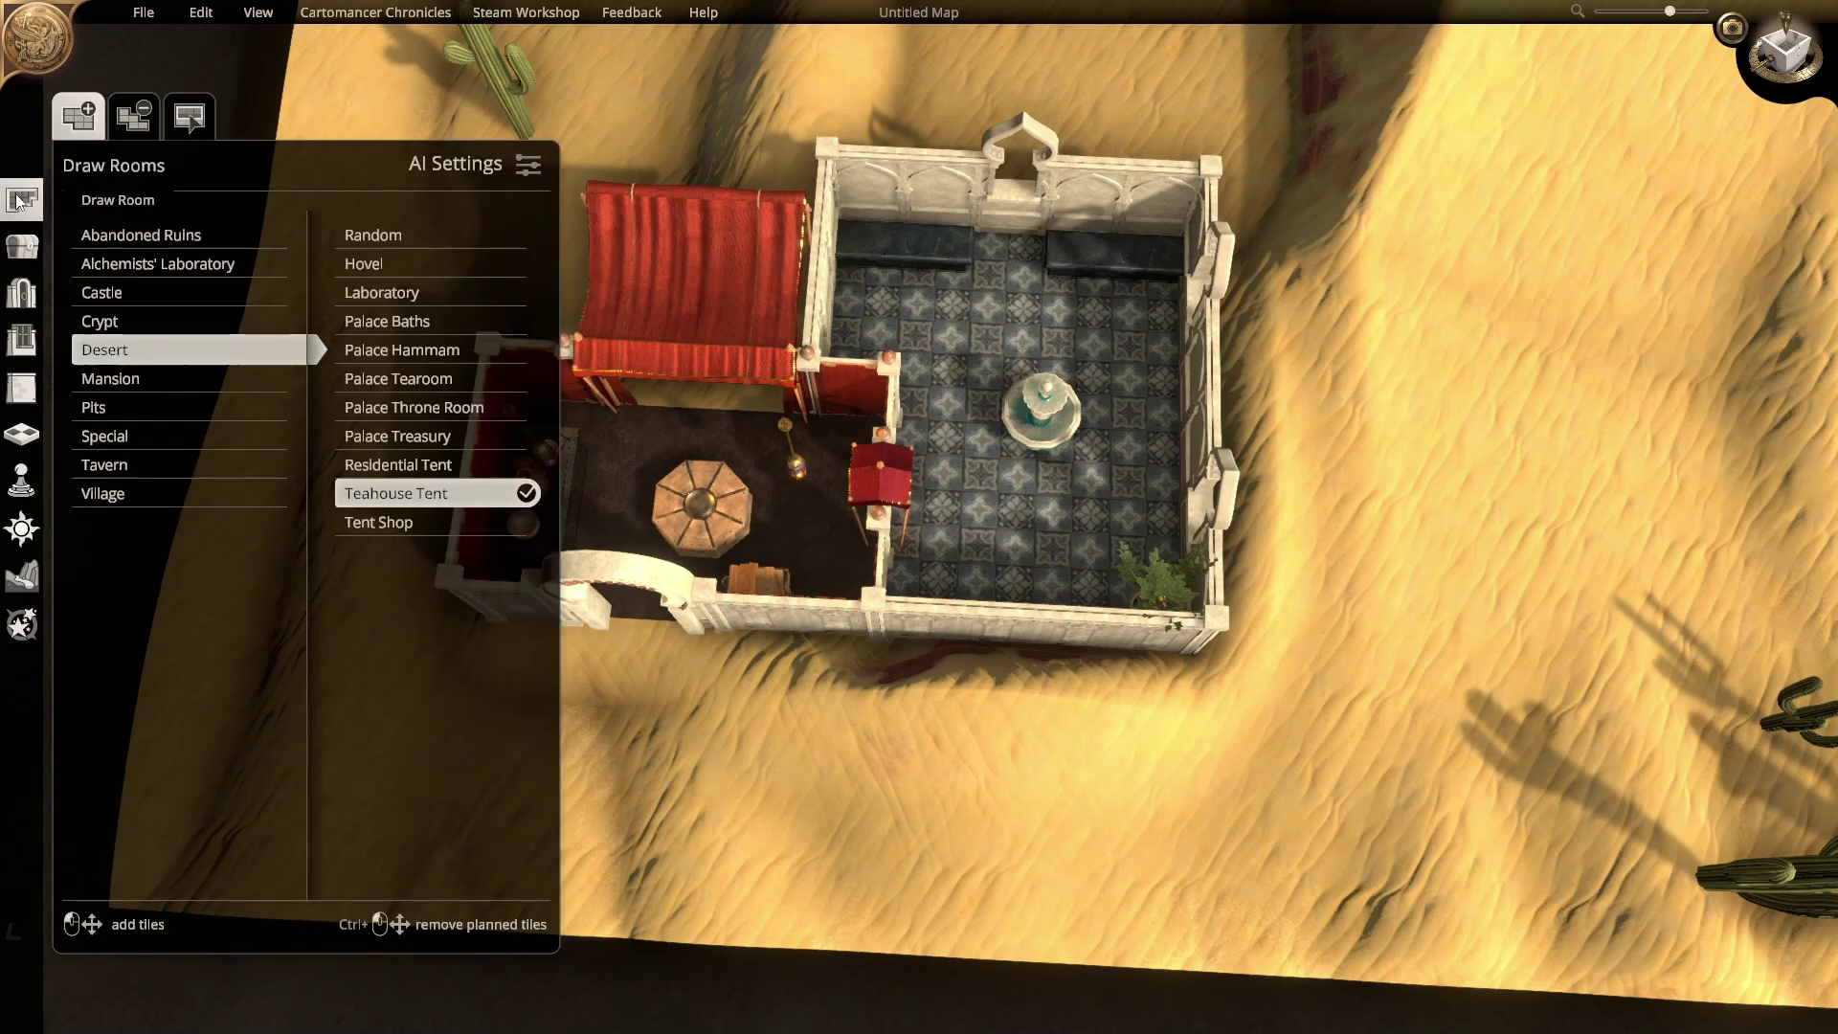
click(421, 325)
key(w)
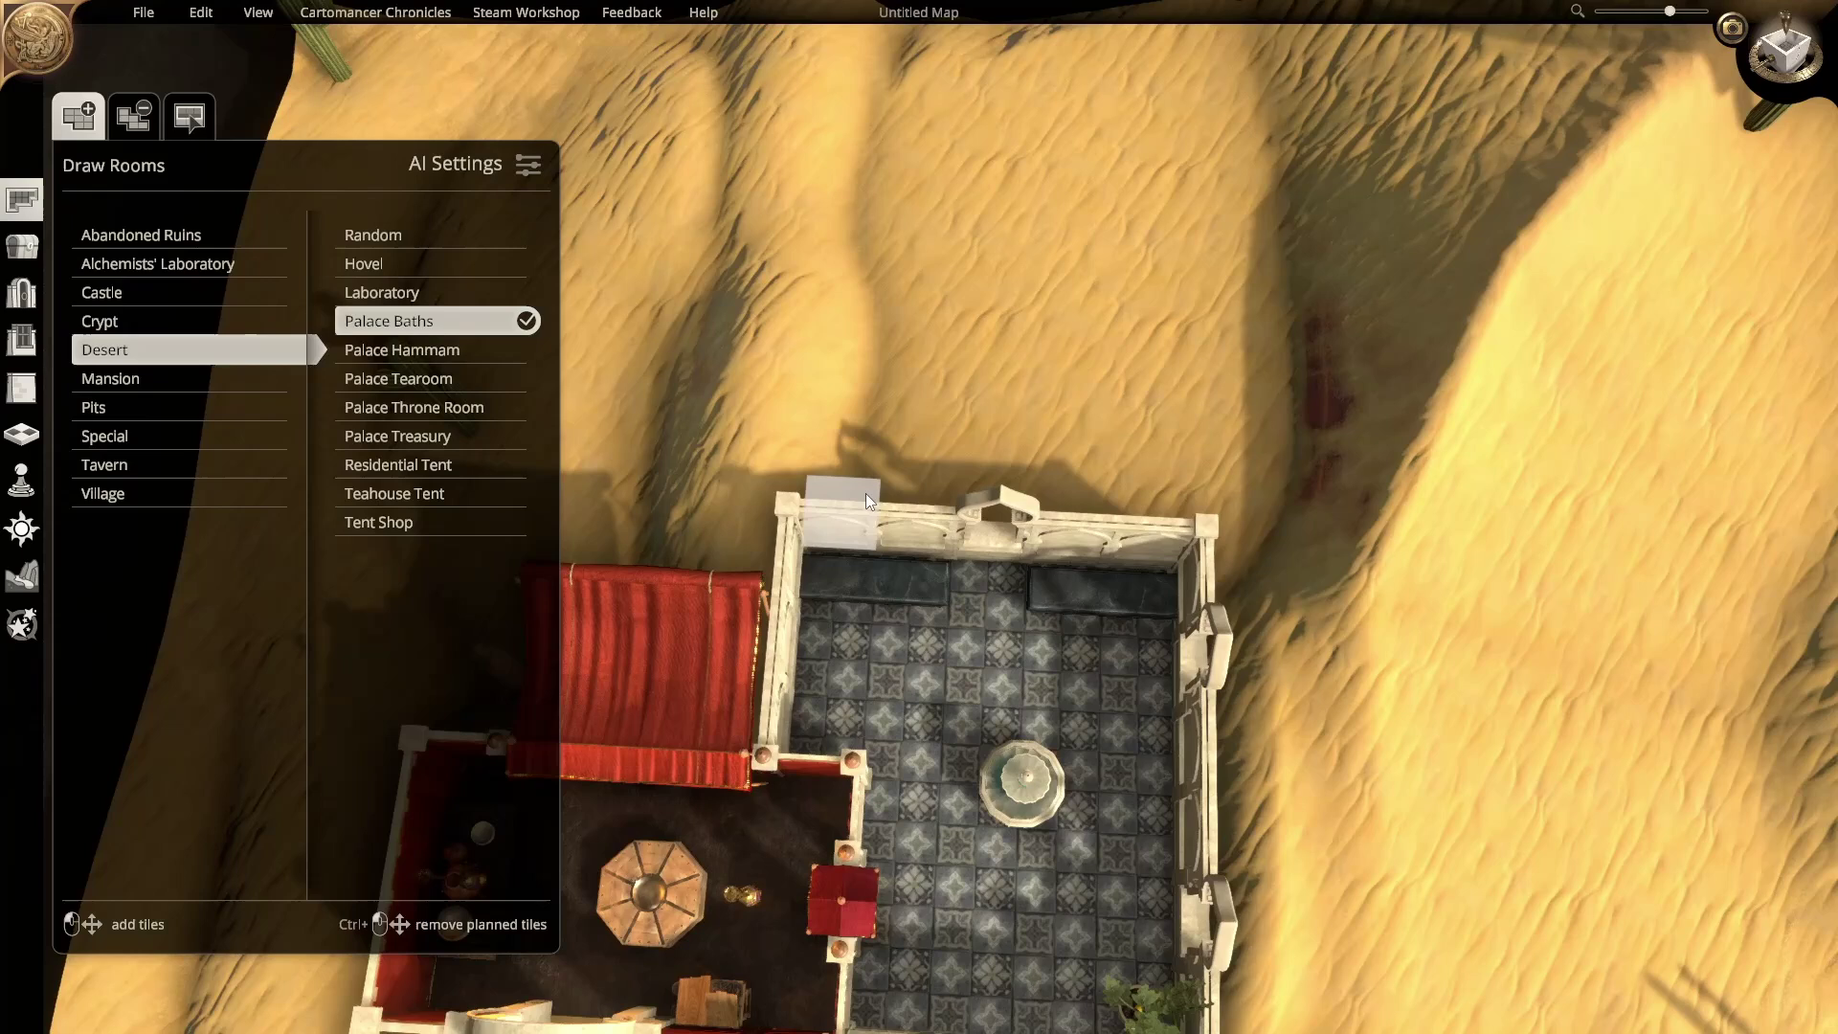
drag(866, 492, 1143, 135)
click(1010, 354)
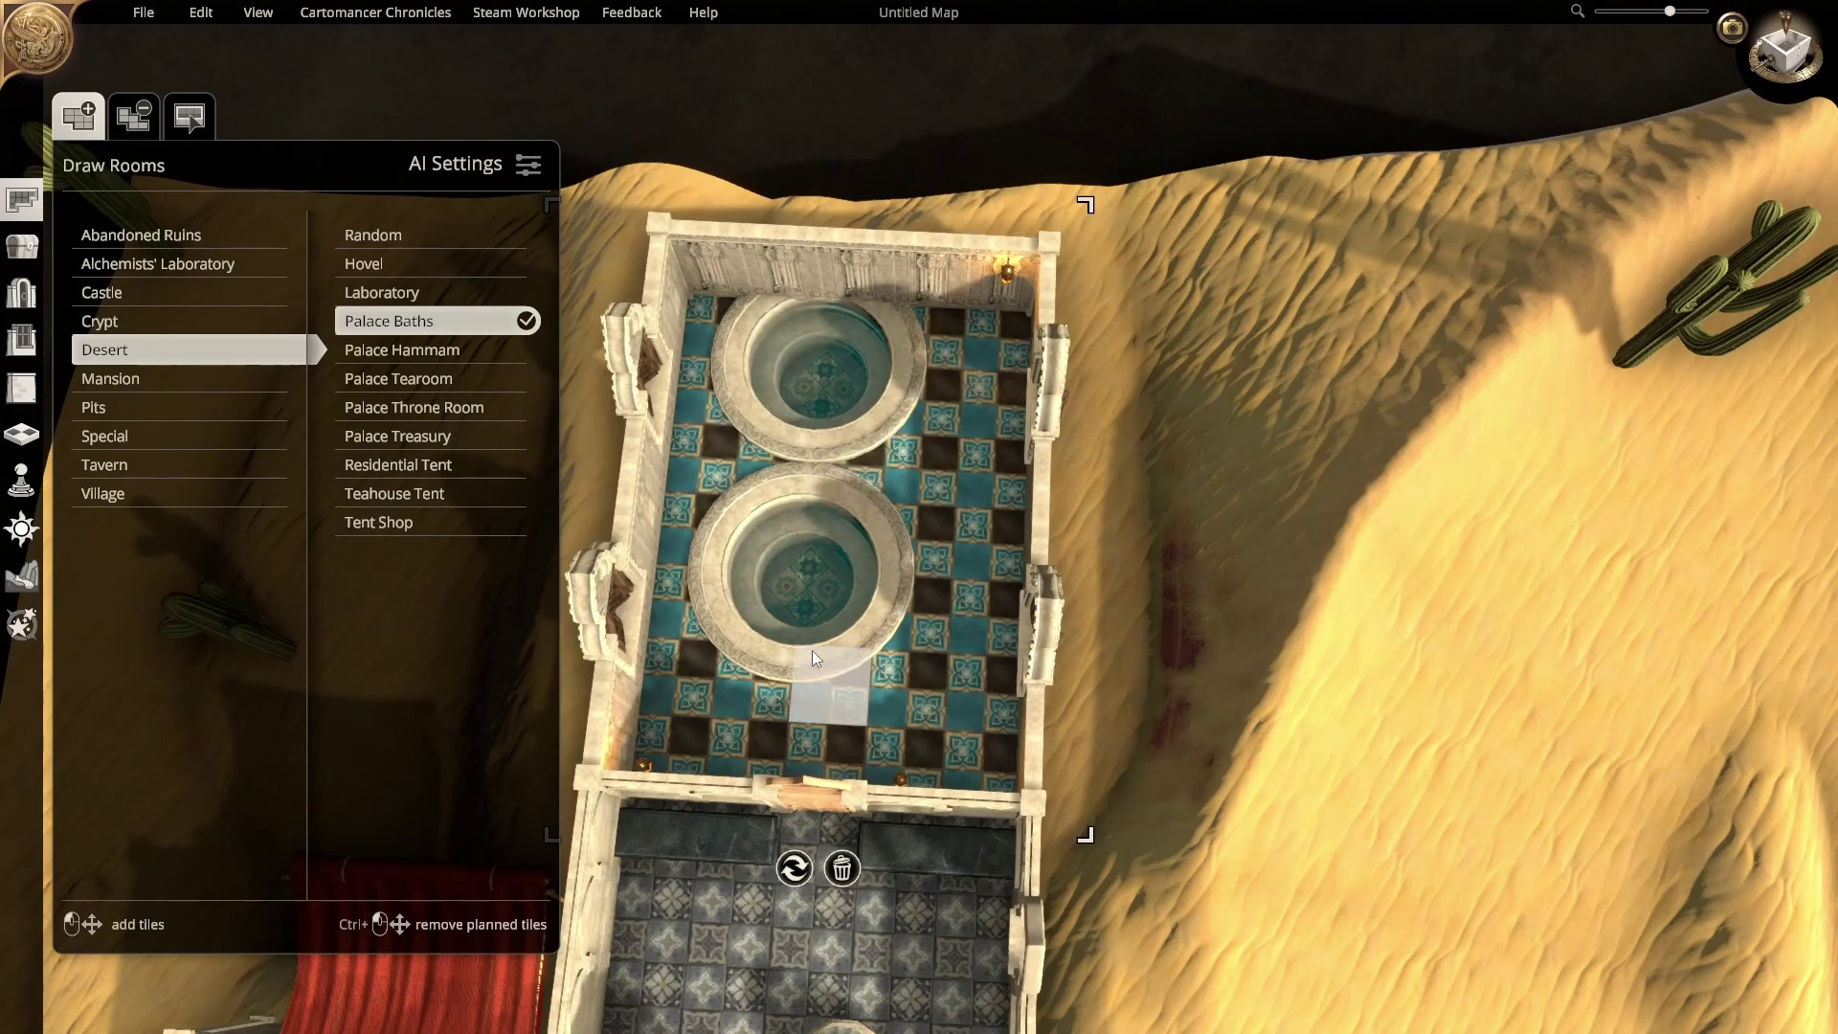
Step: Regenerate the palace baths until the room has one small round pool with marble benches and potted plants
click(791, 871)
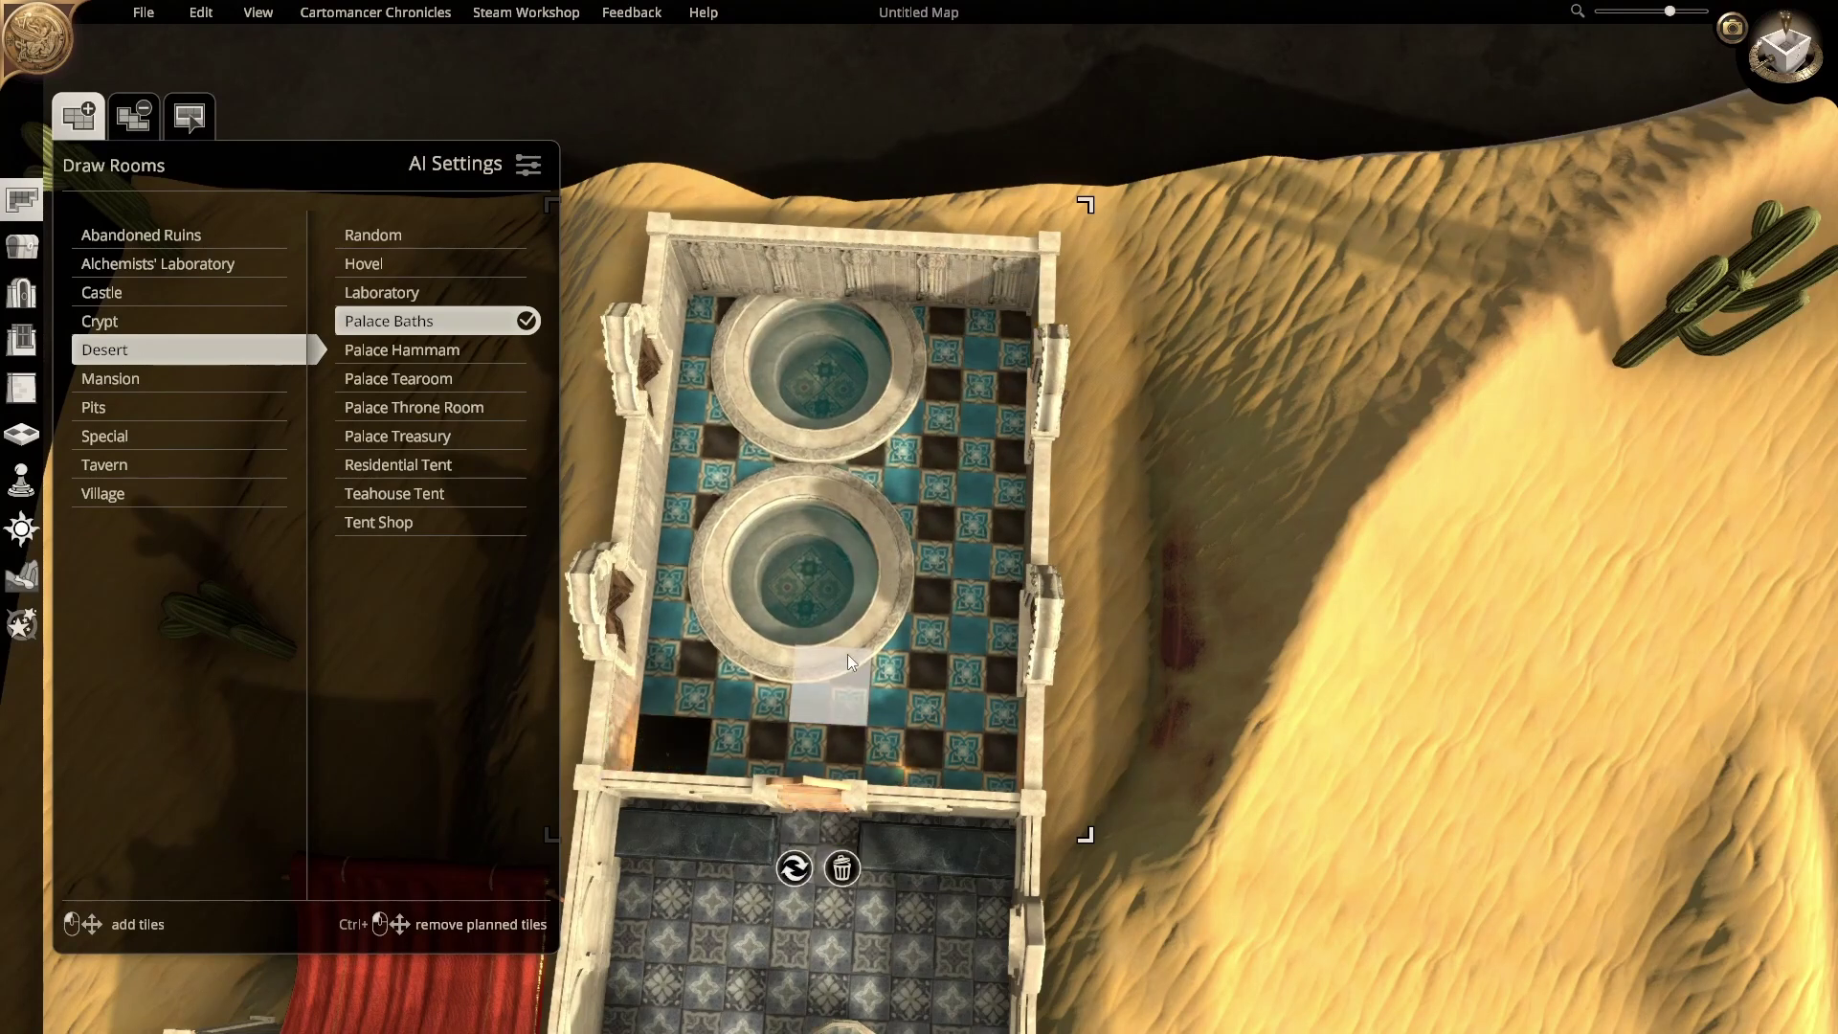
click(793, 864)
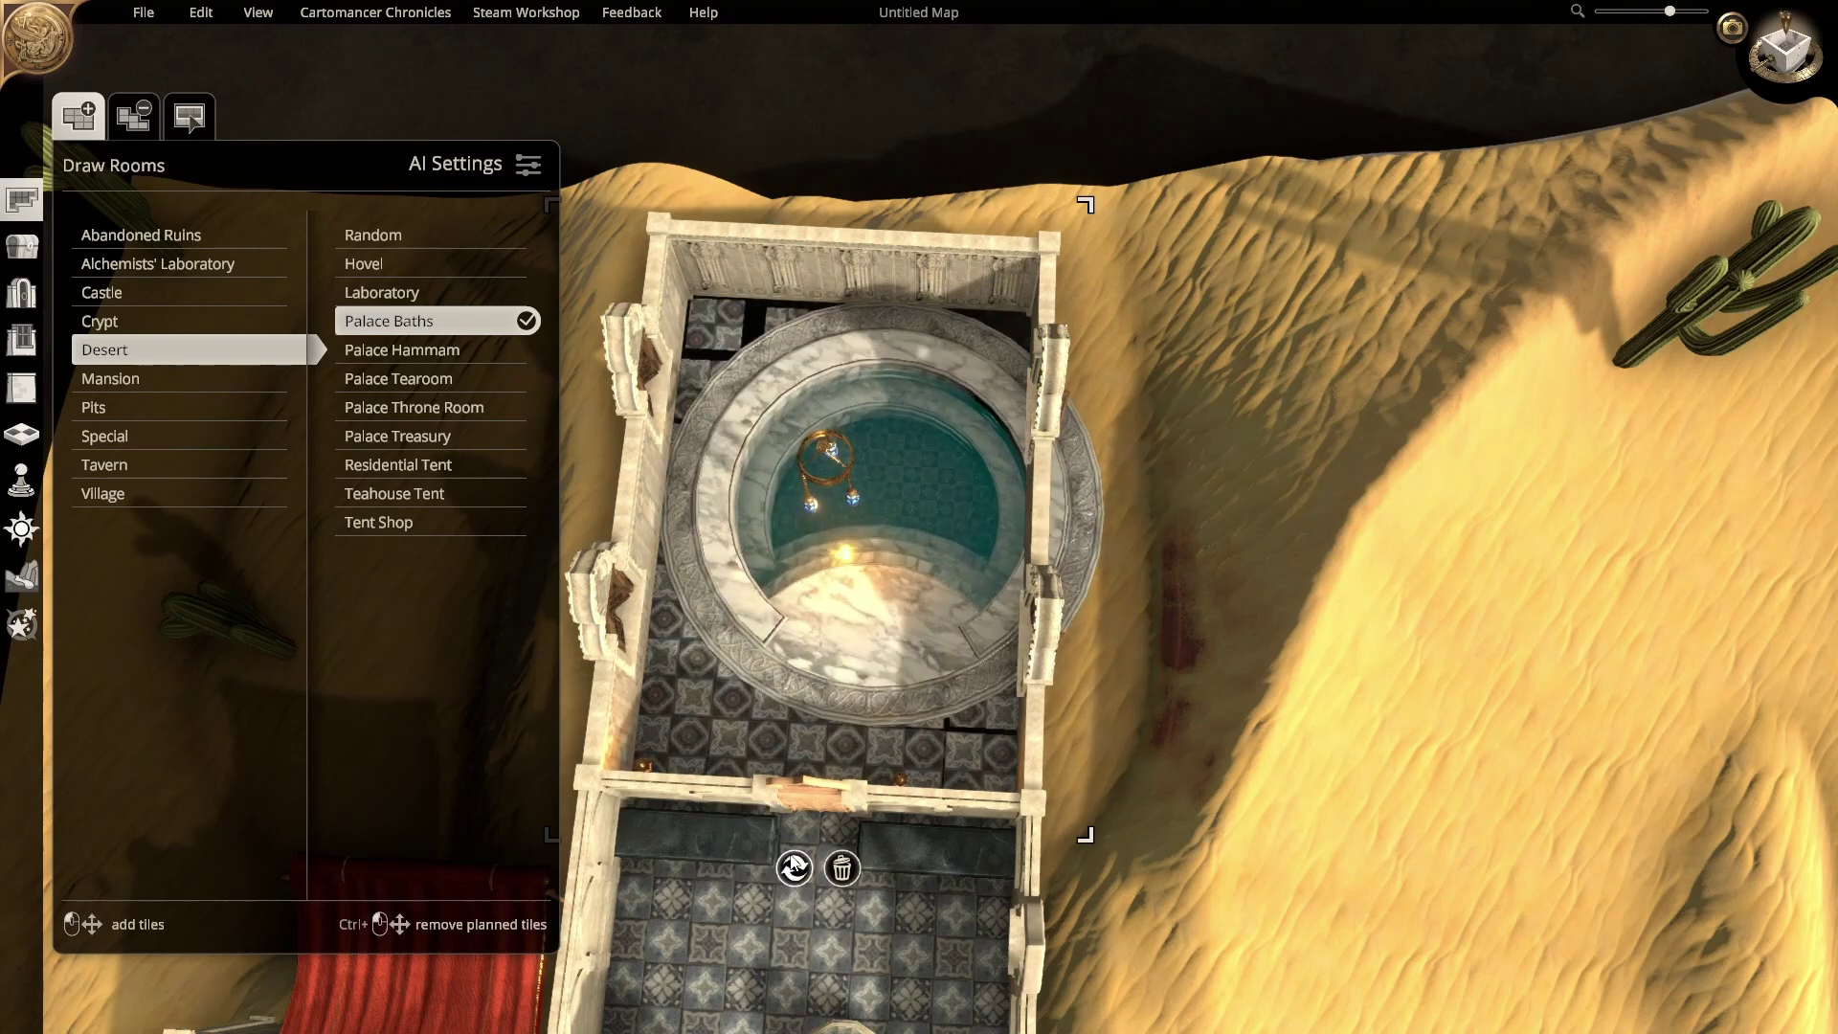
click(795, 870)
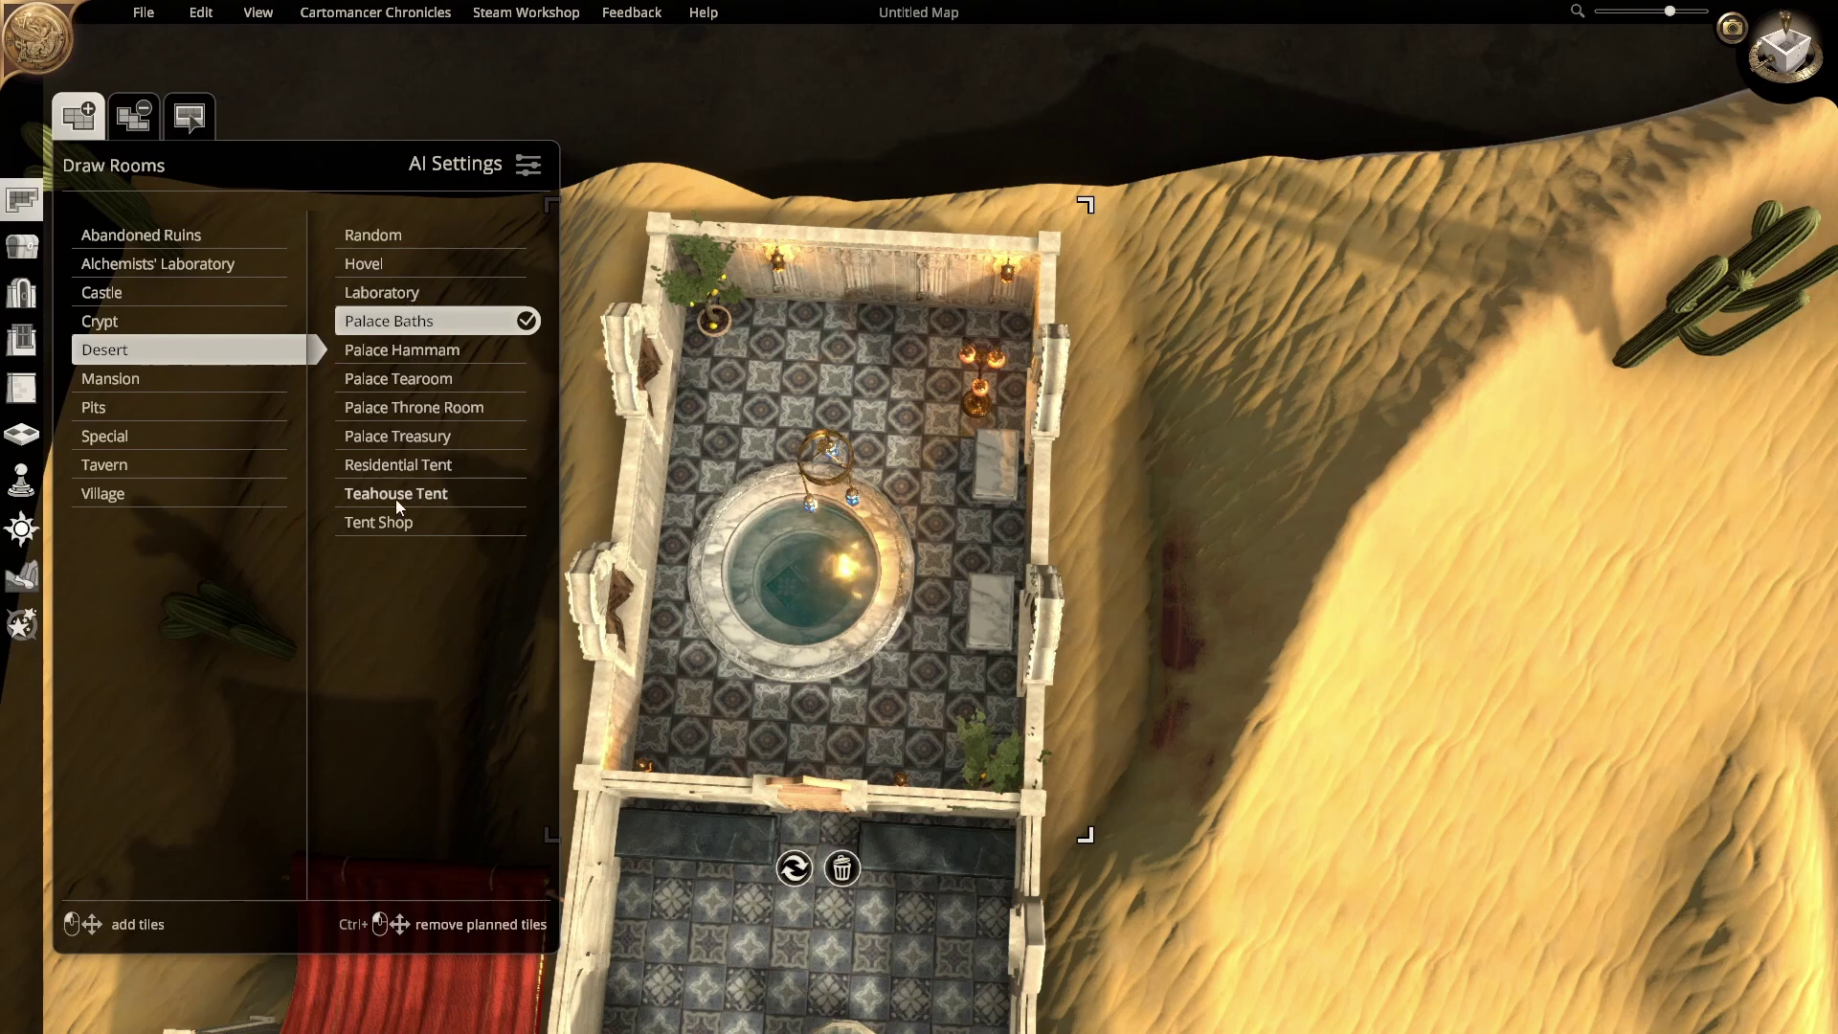
Step: Add a small Residential Tent room against the palace baths' side wall and regenerate its furnishings
click(400, 466)
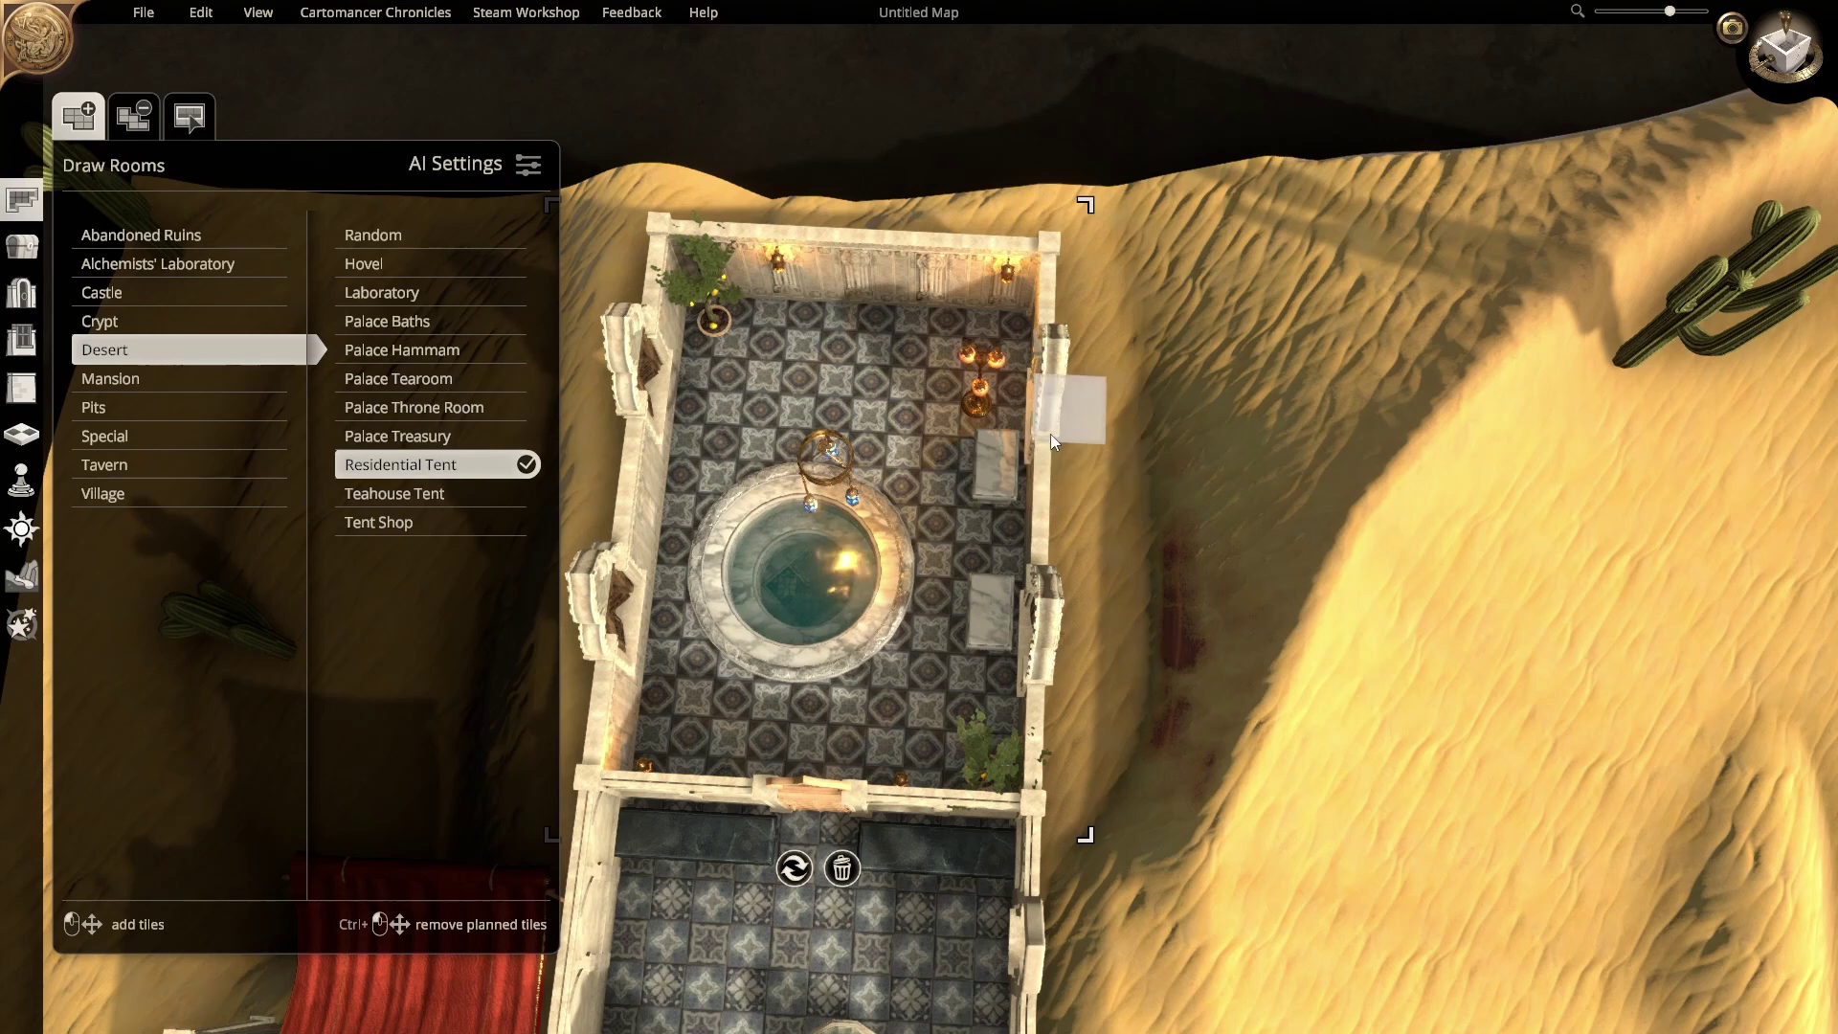
drag(1049, 433, 1228, 613)
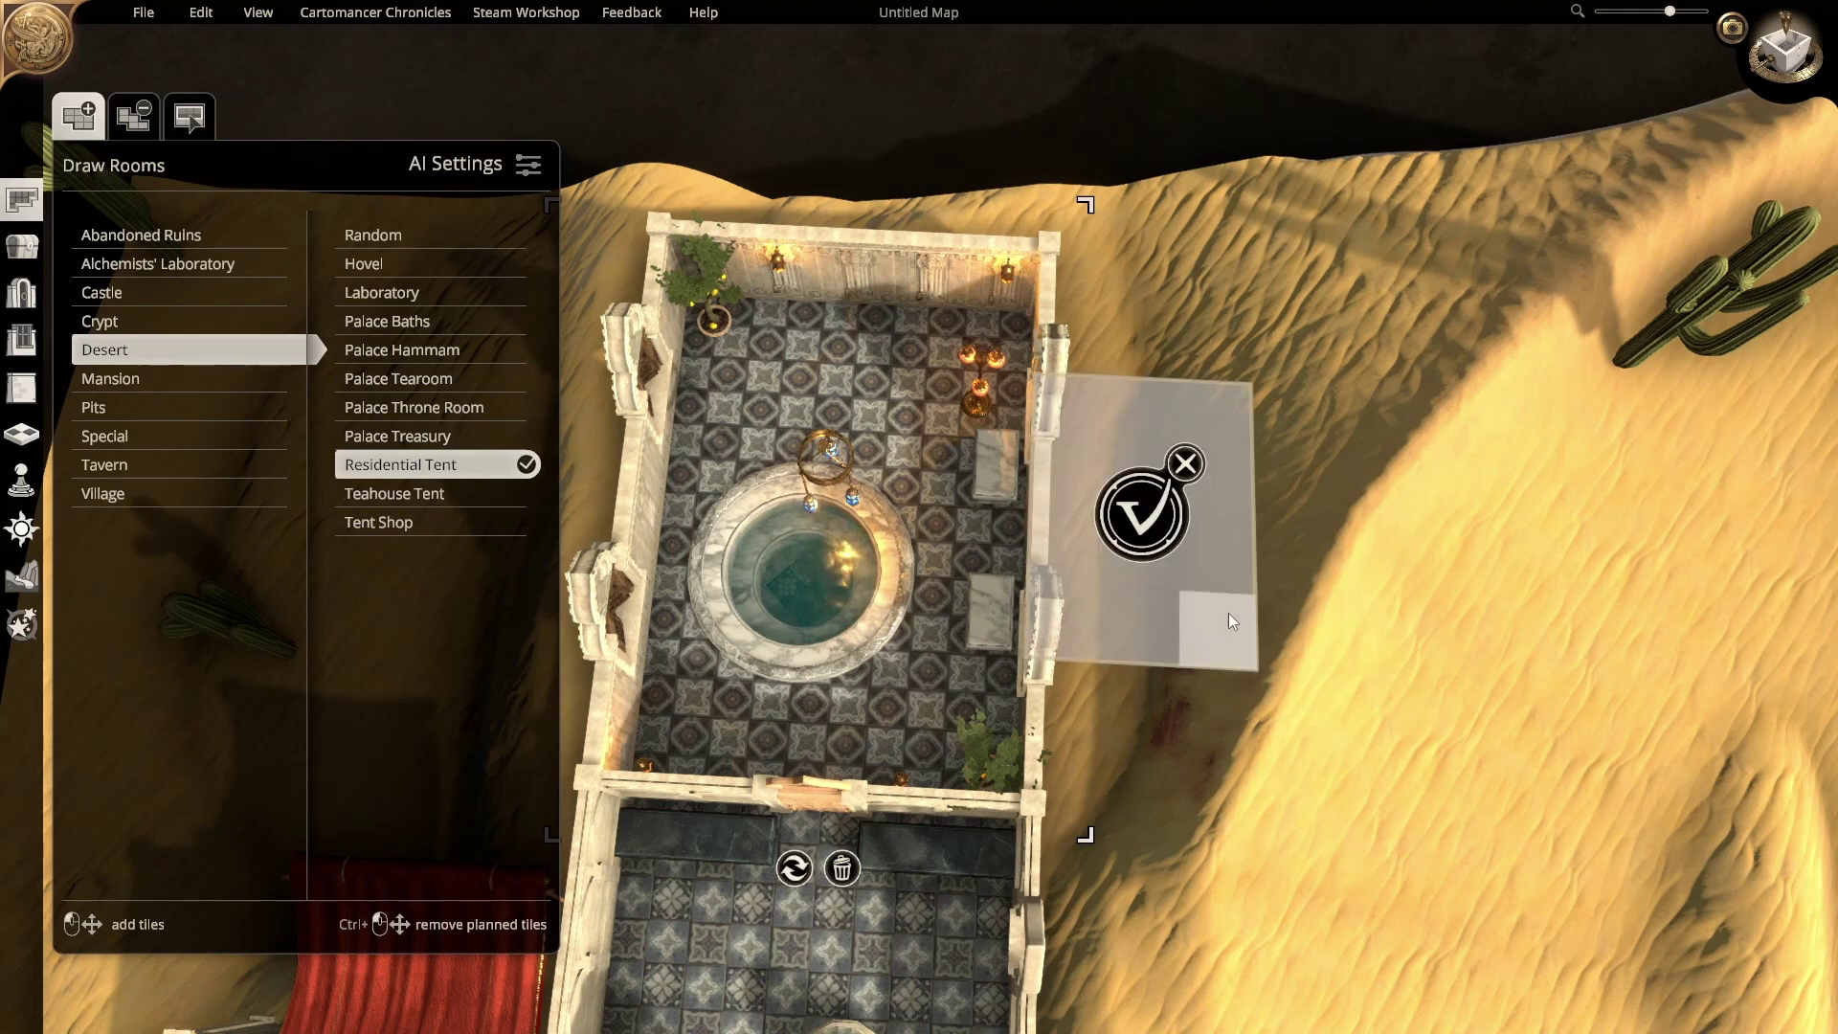
click(1141, 514)
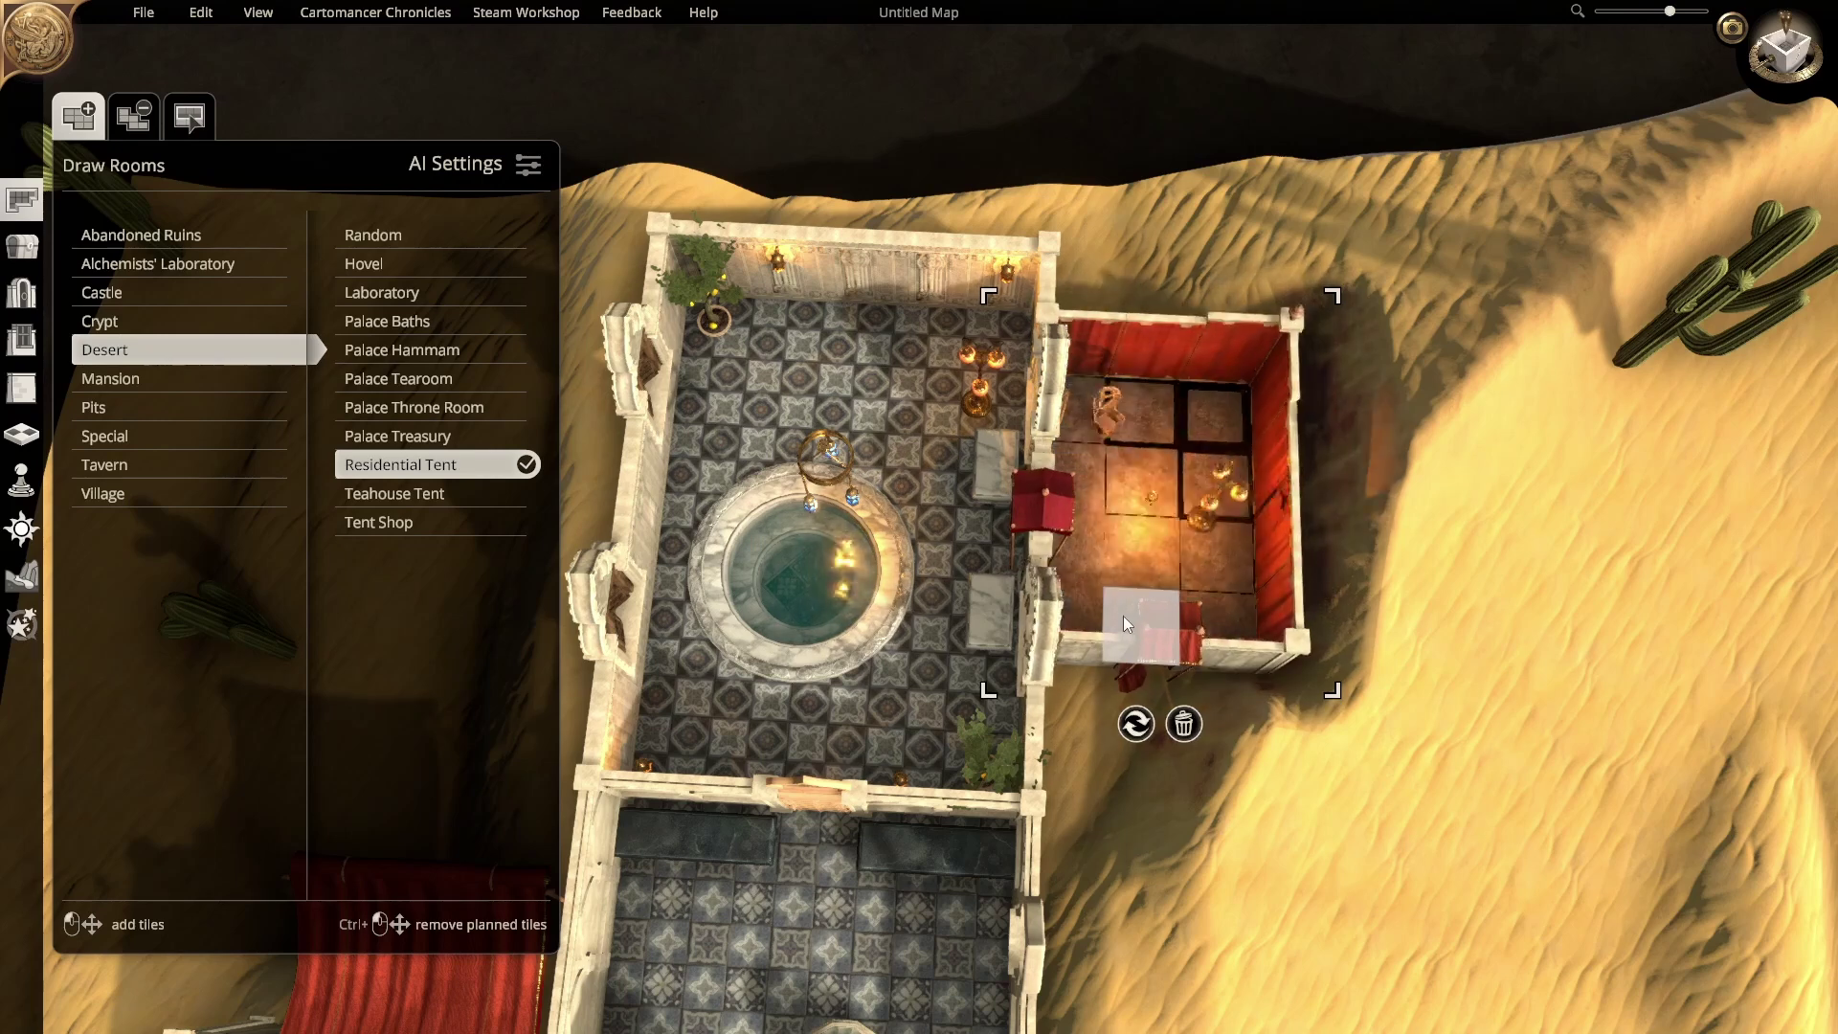
middle_drag(996, 565, 1125, 536)
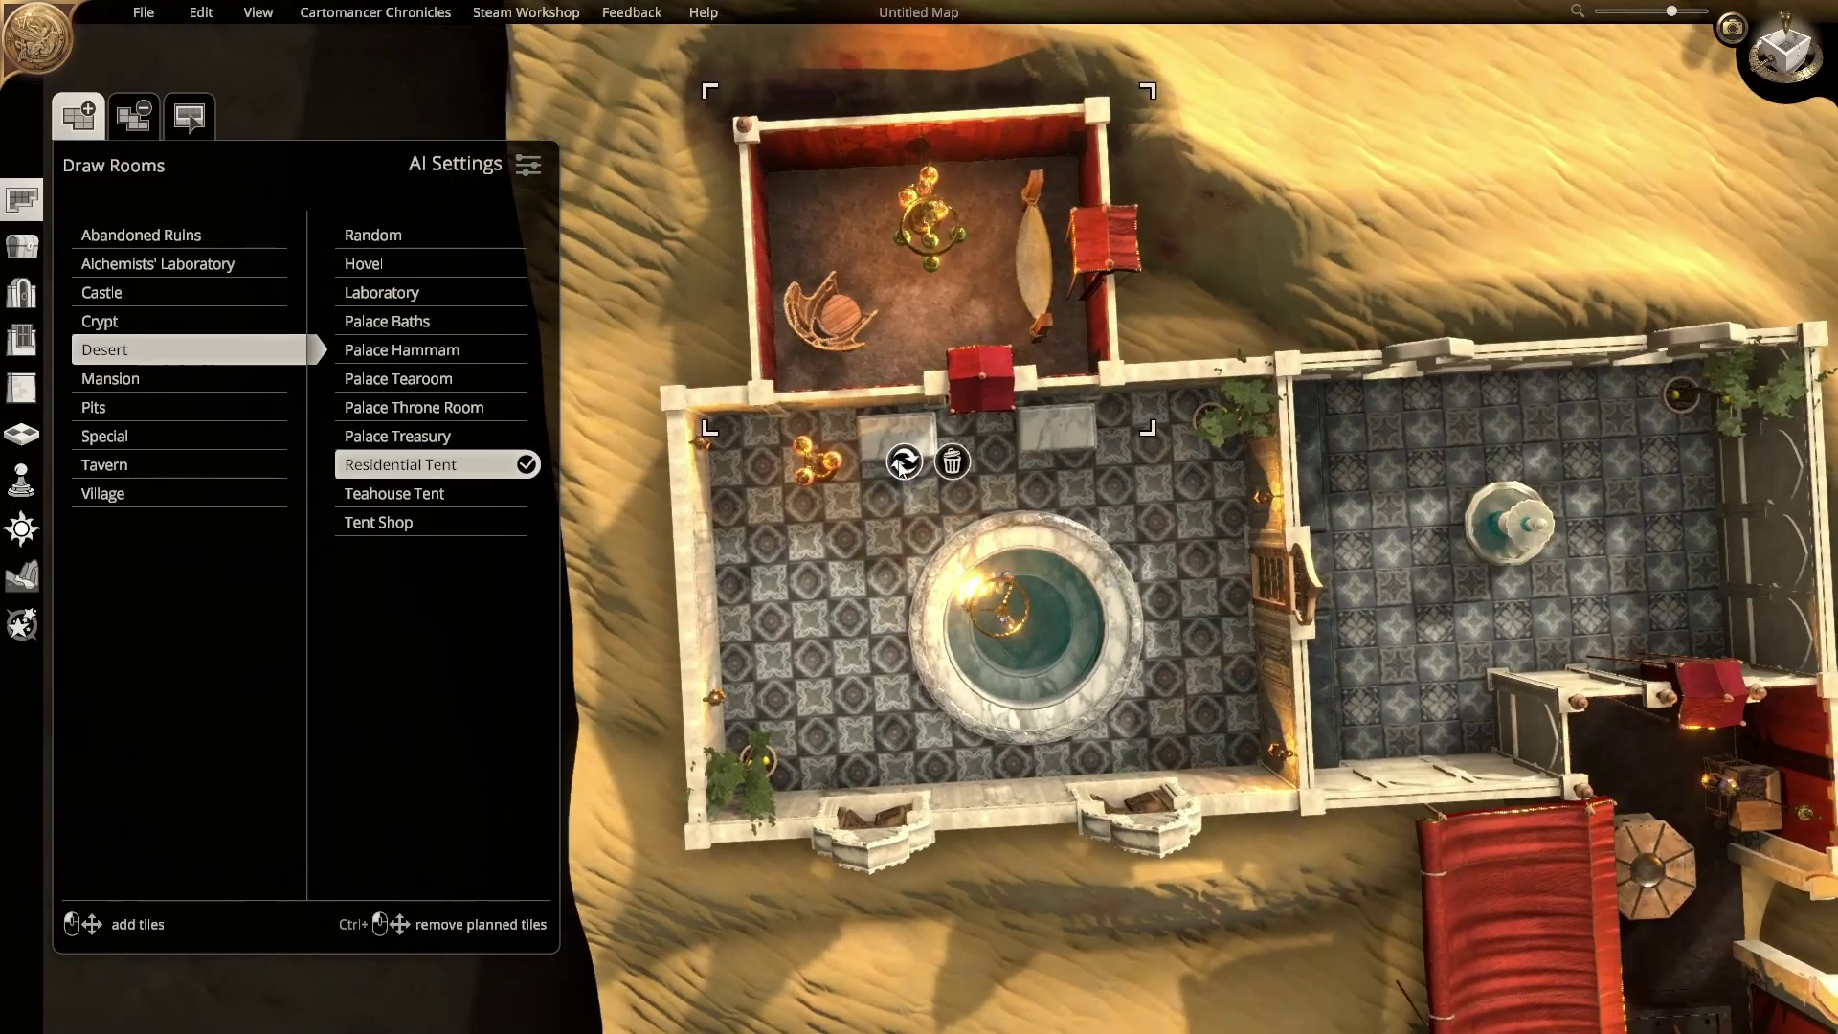
middle_drag(1053, 264, 412, 525)
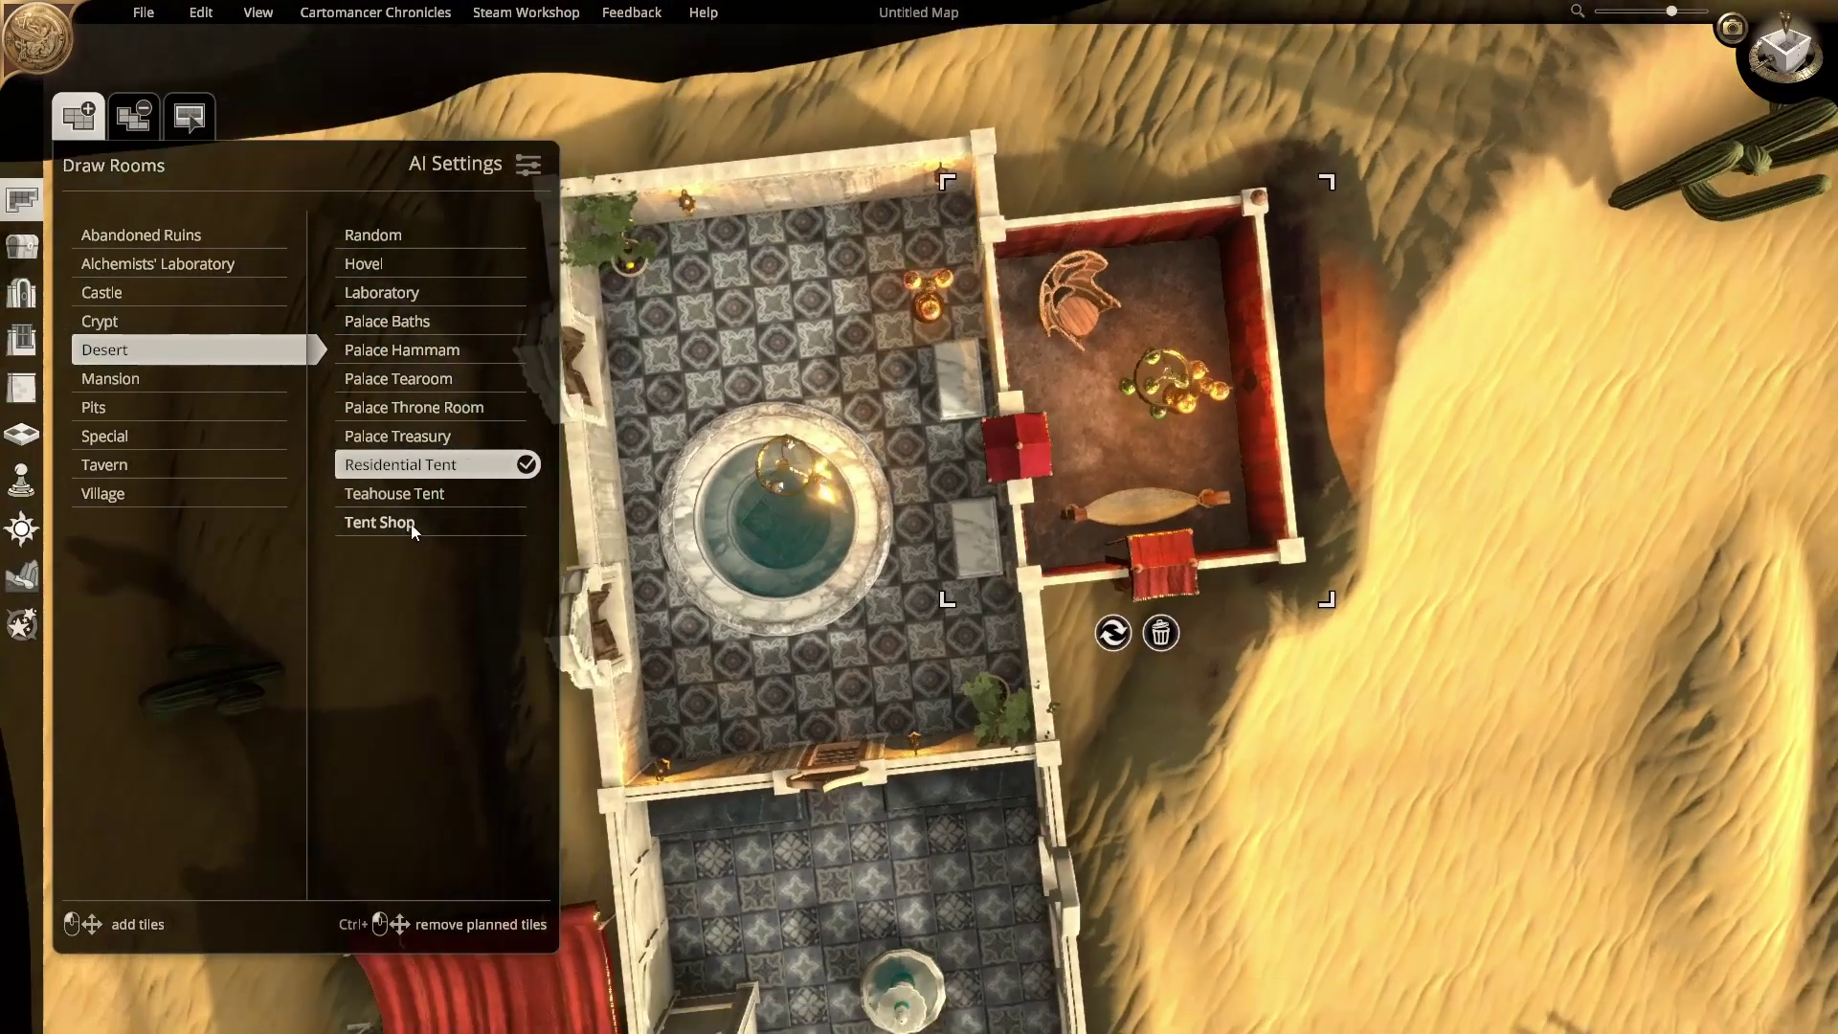
Step: Put away the room drawing tool and examine the whole building layout from above
key(s)
scroll(818, 460, down, 2)
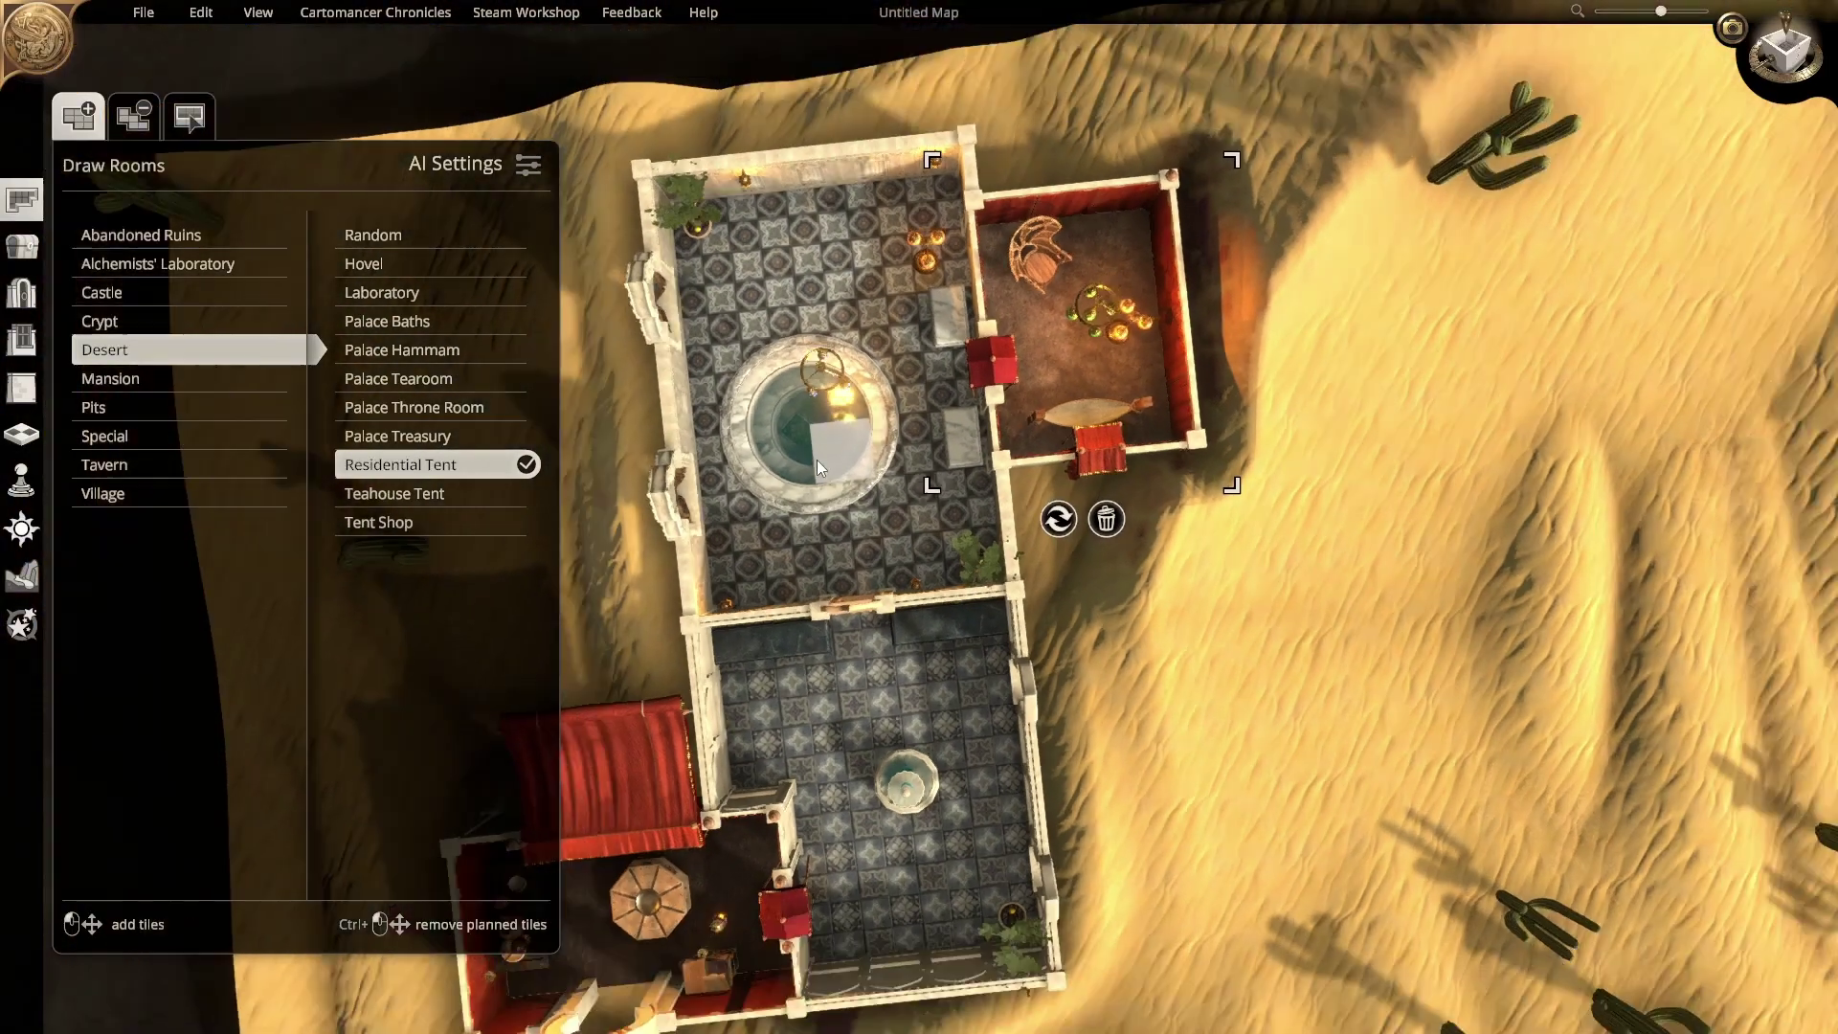
right_drag(817, 460, 894, 571)
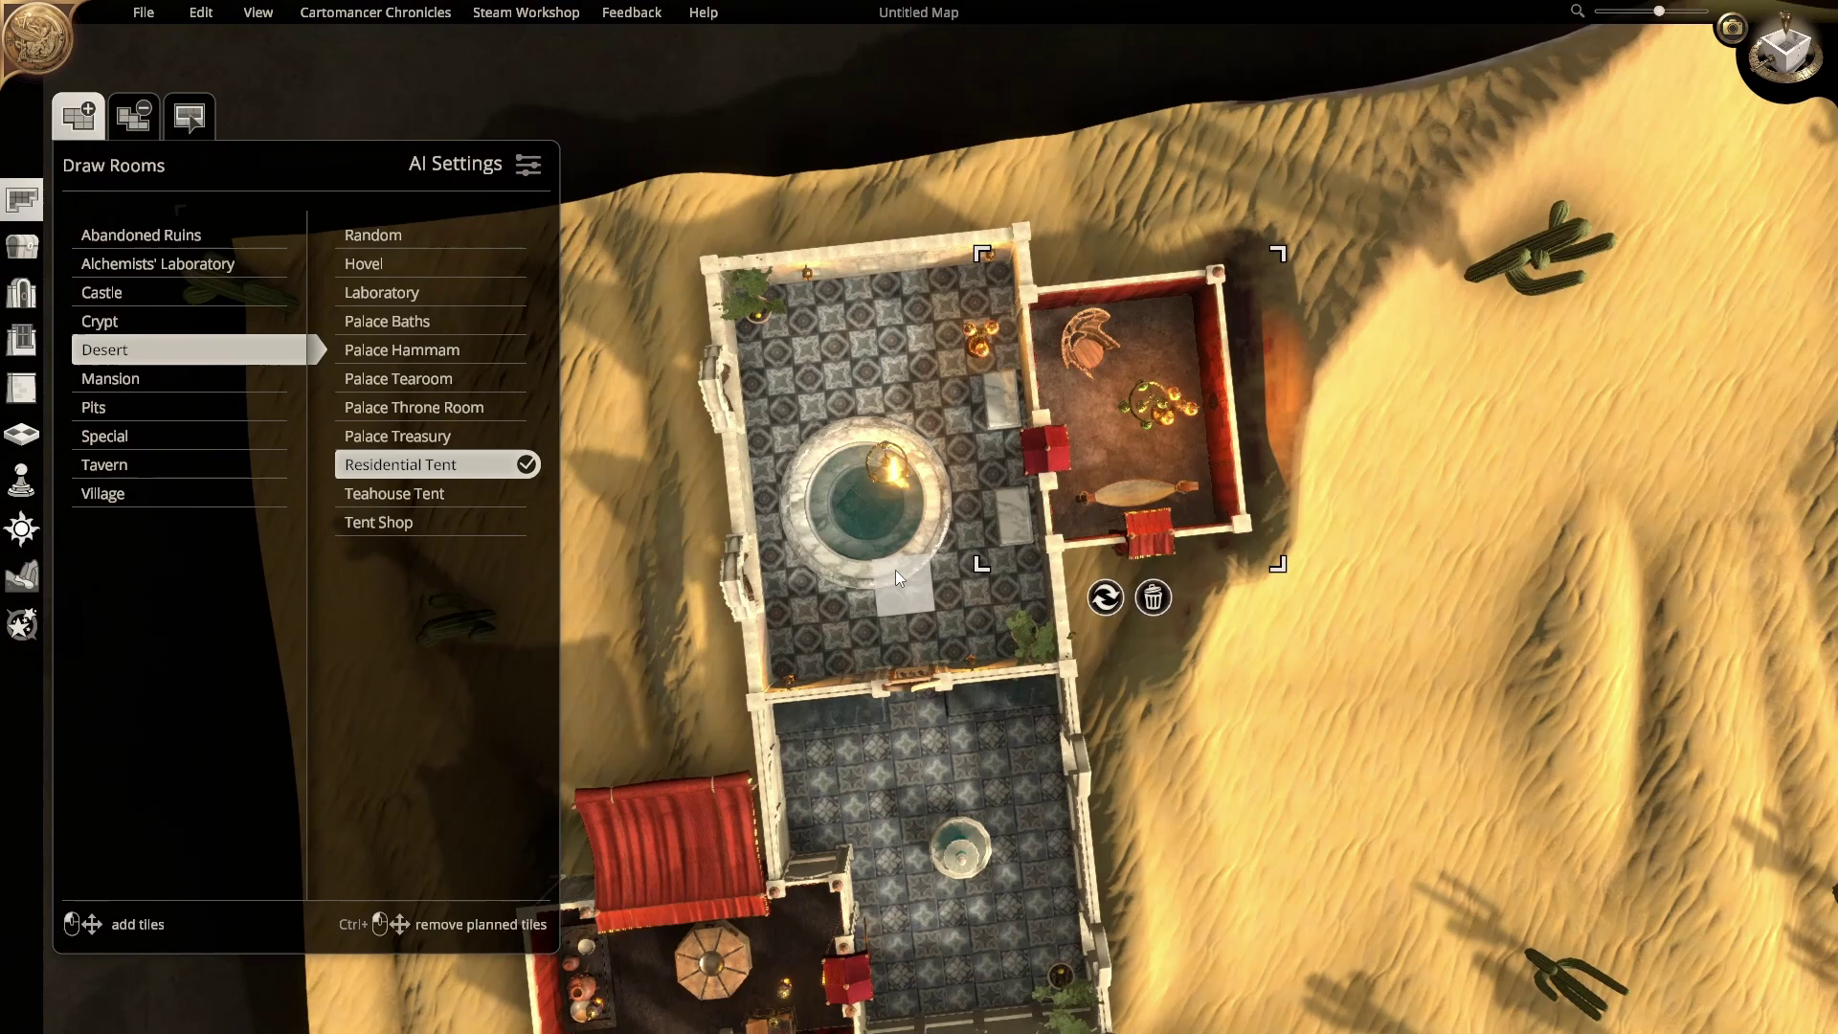
click(23, 213)
key(s)
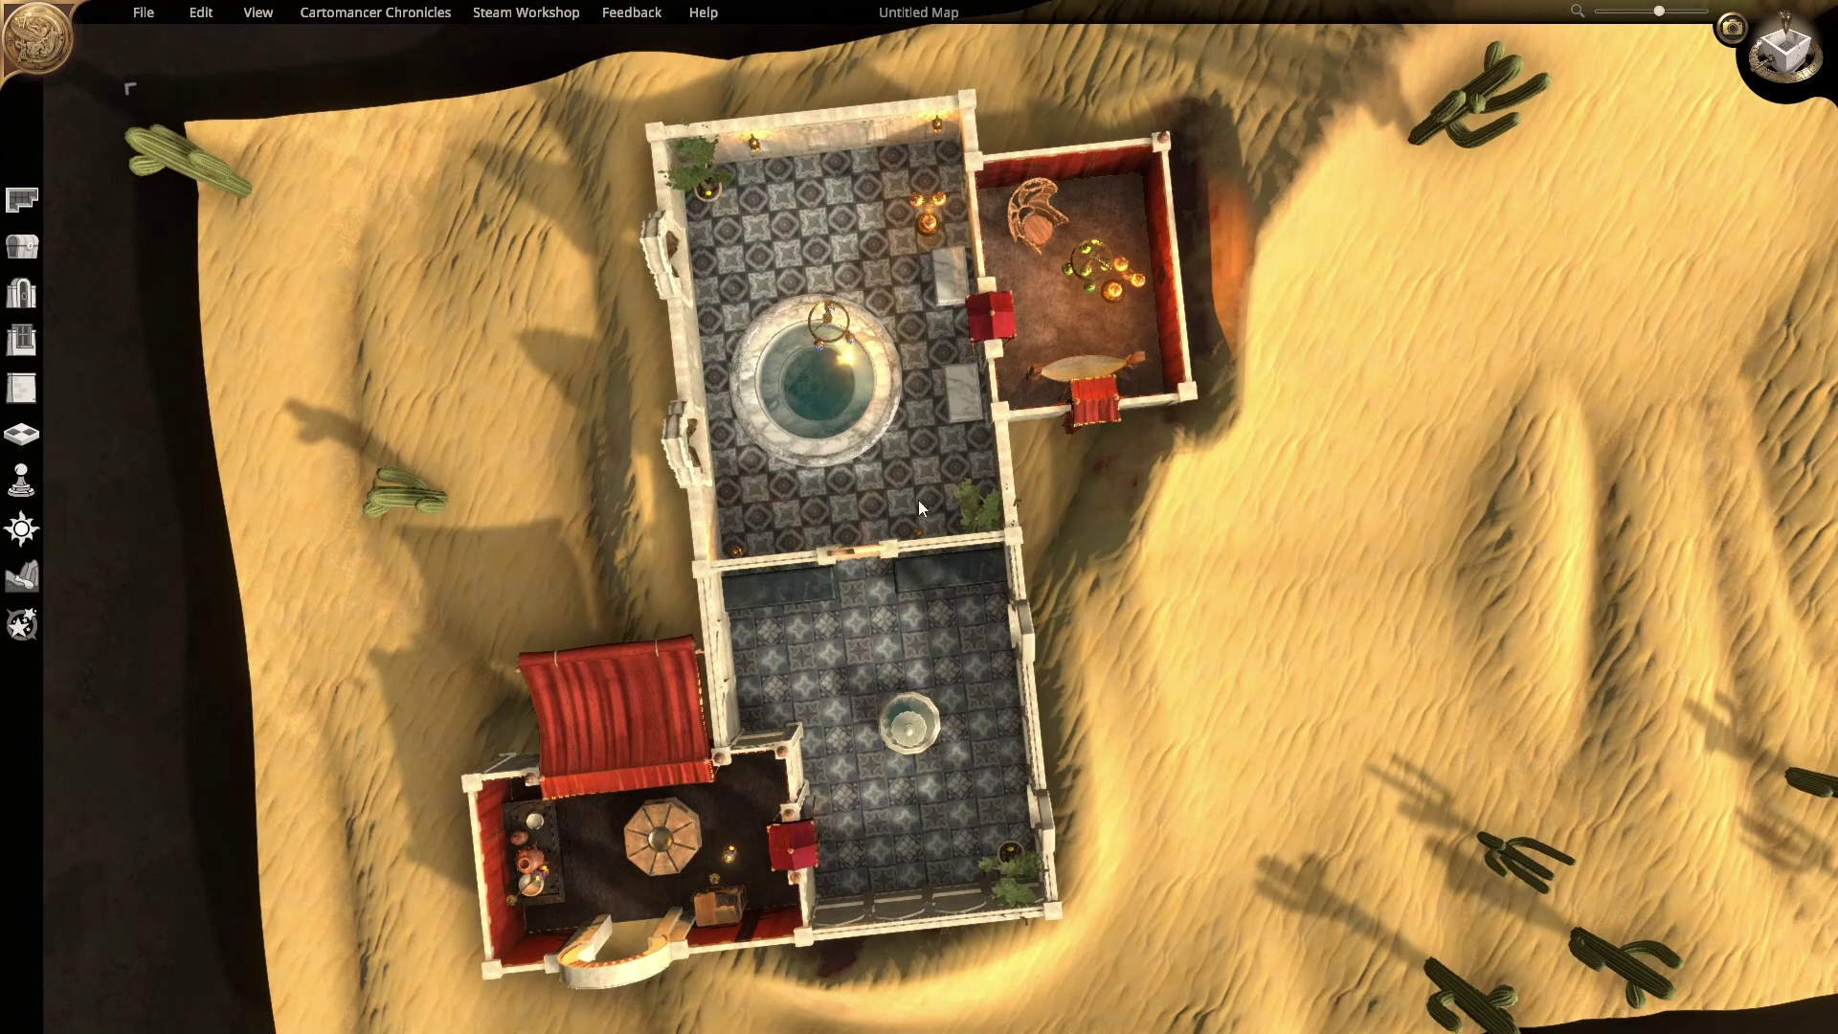
middle_drag(917, 500, 883, 399)
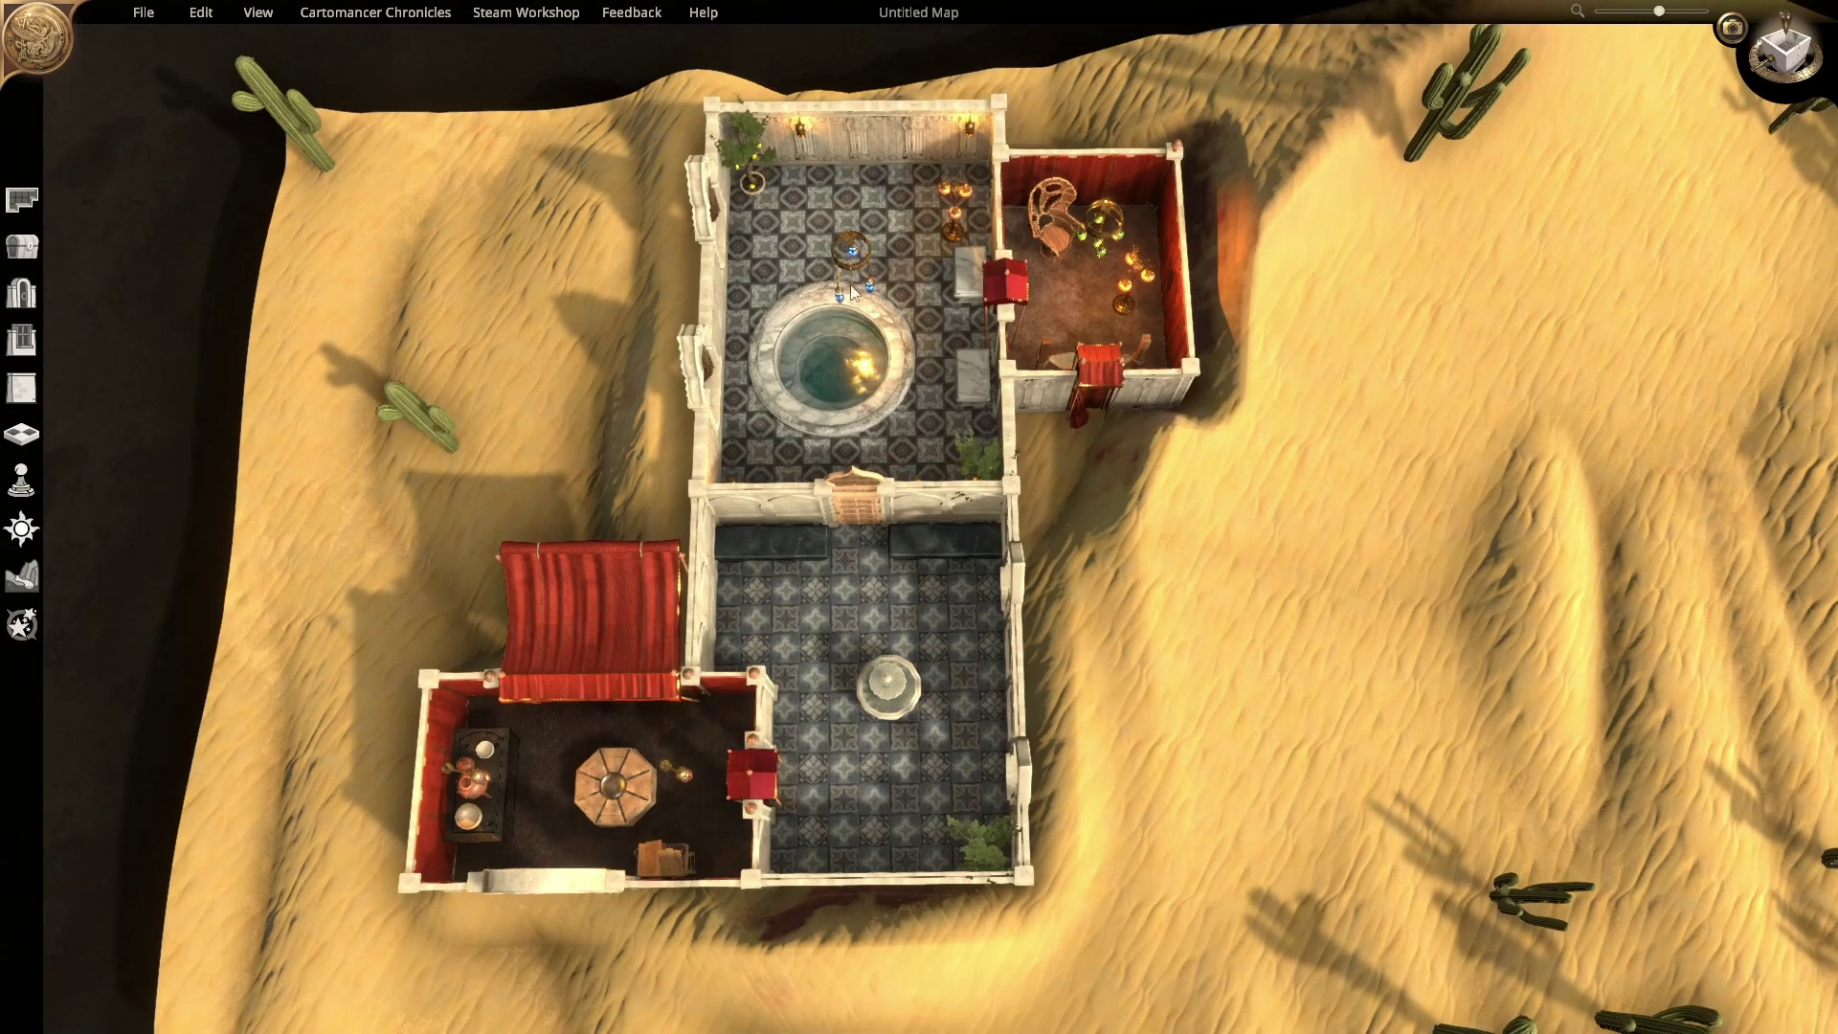
Step: Select the residential tent and the palace baths for room editing to examine the available room options
click(38, 199)
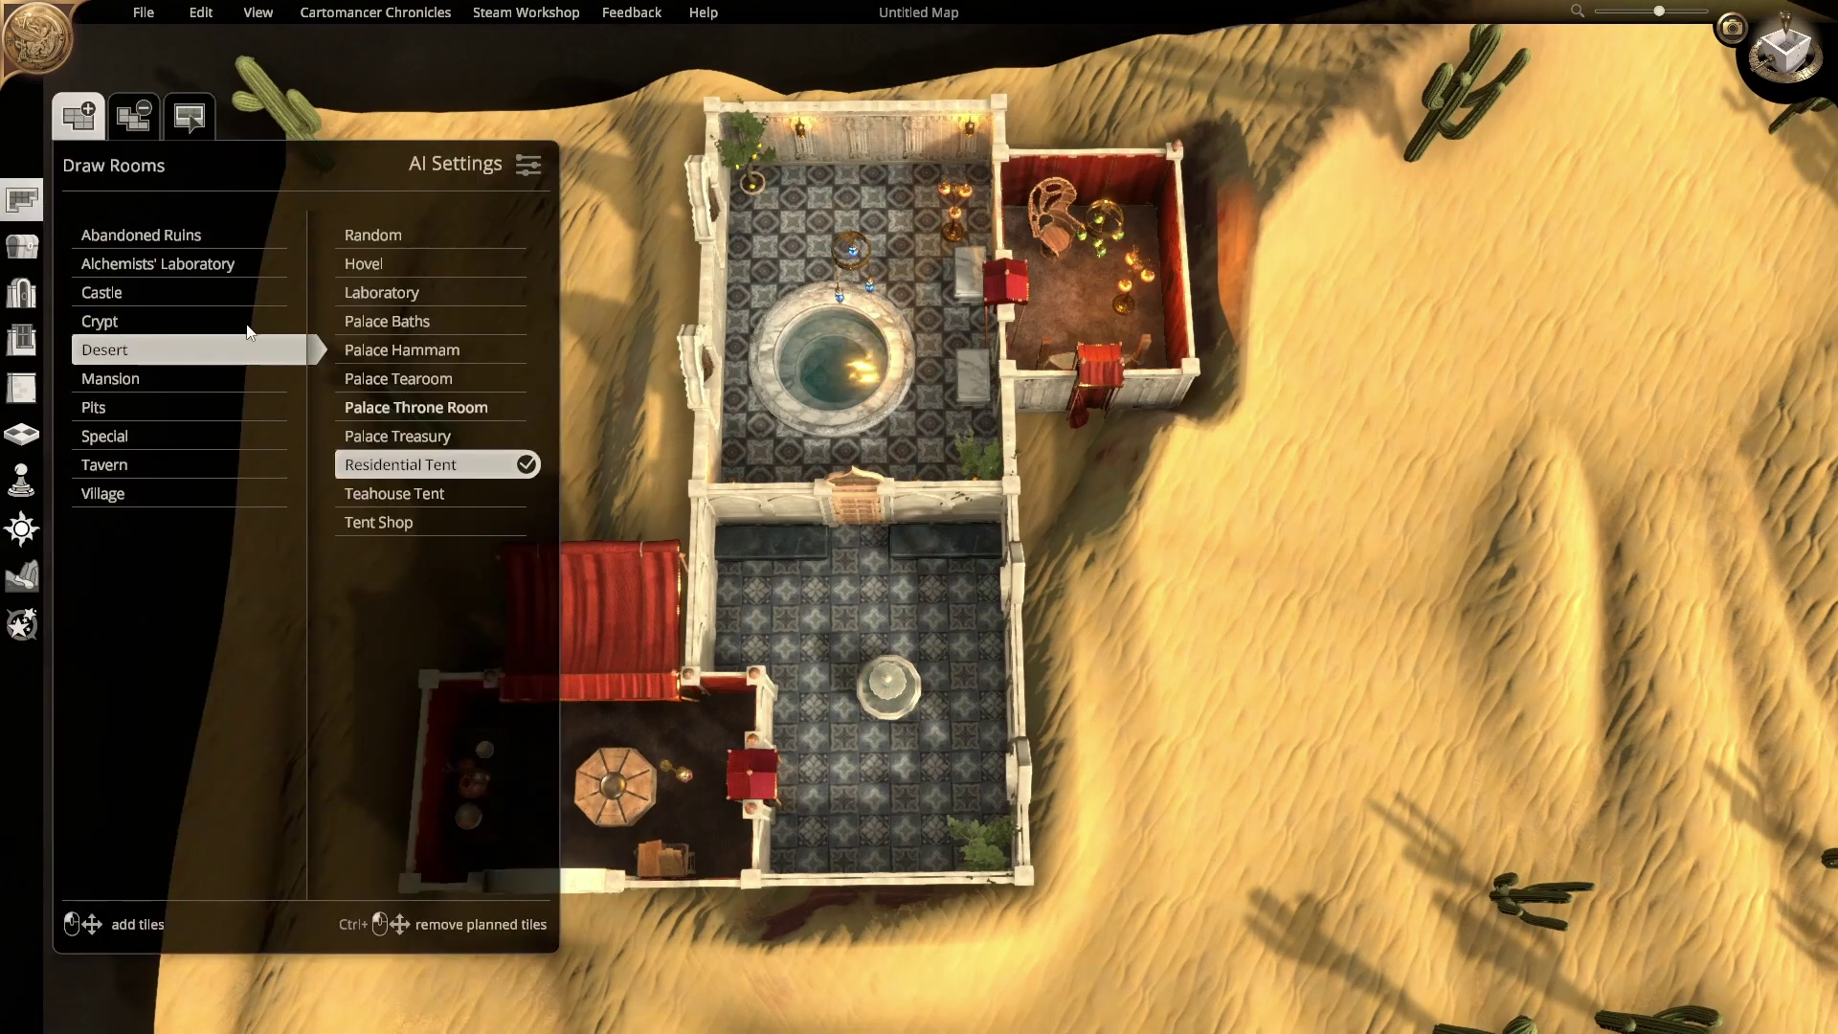
click(190, 123)
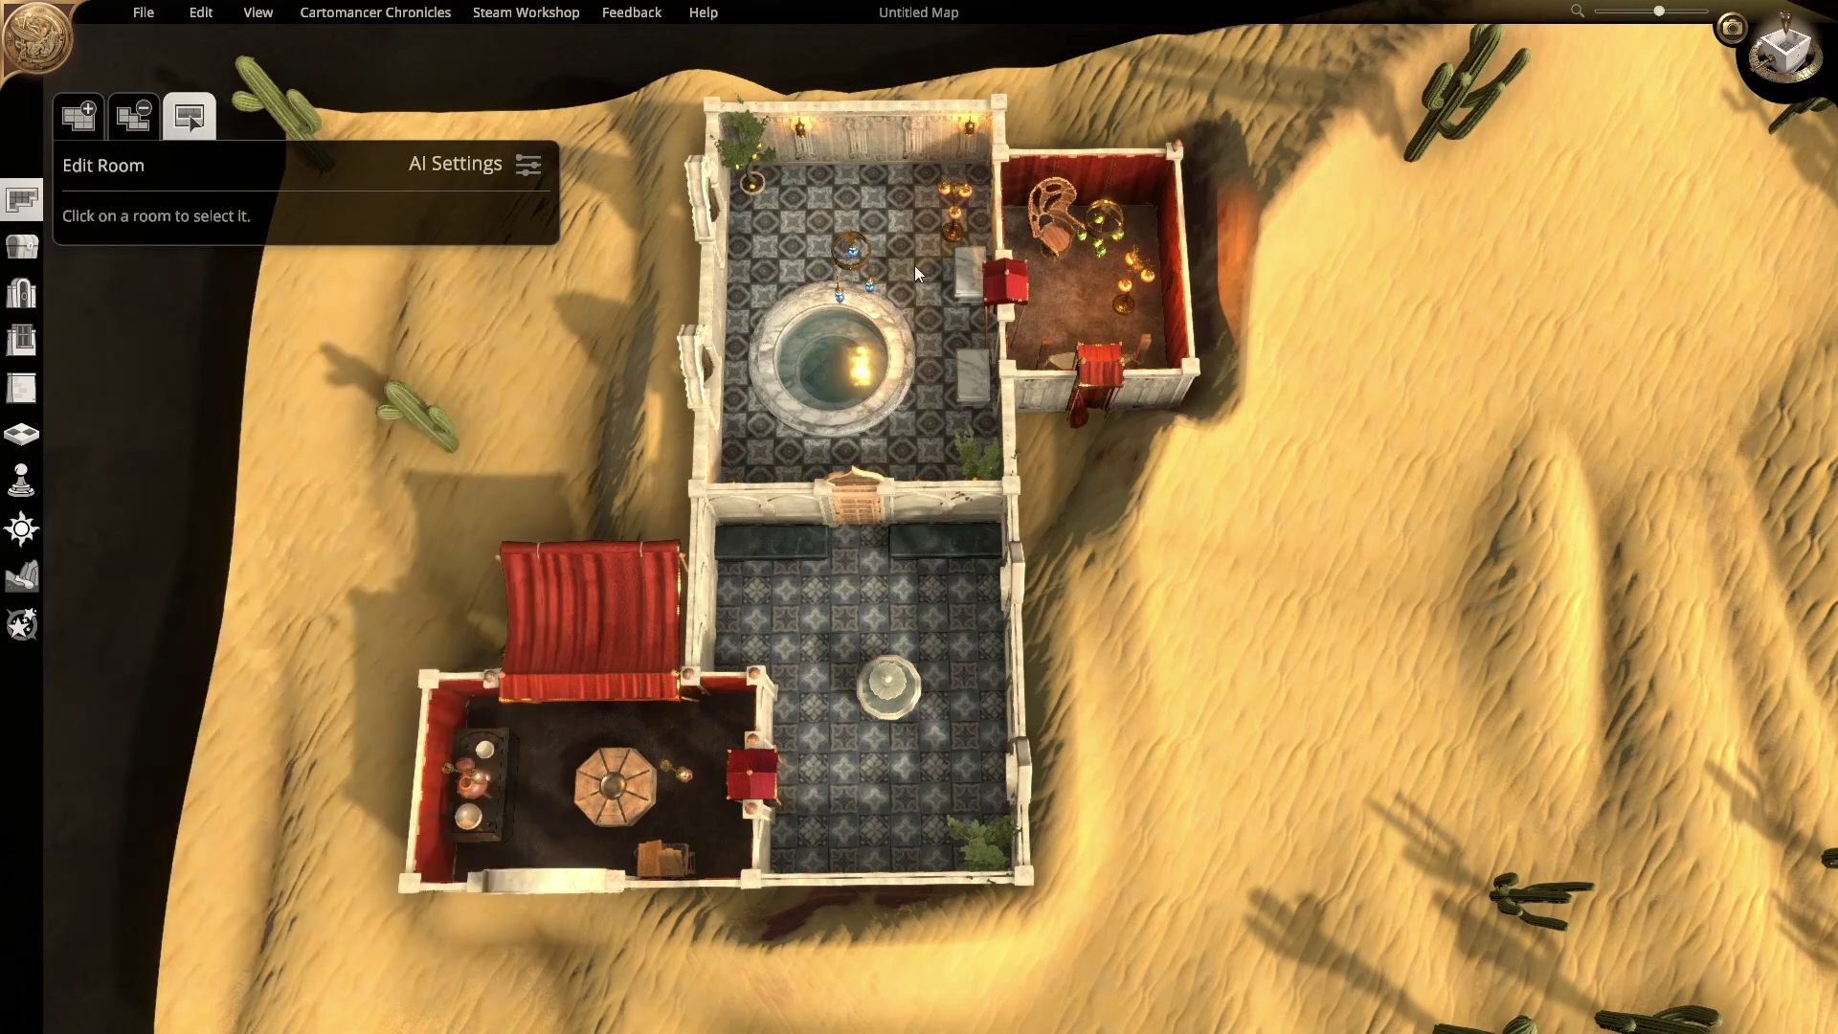
click(1090, 350)
click(917, 296)
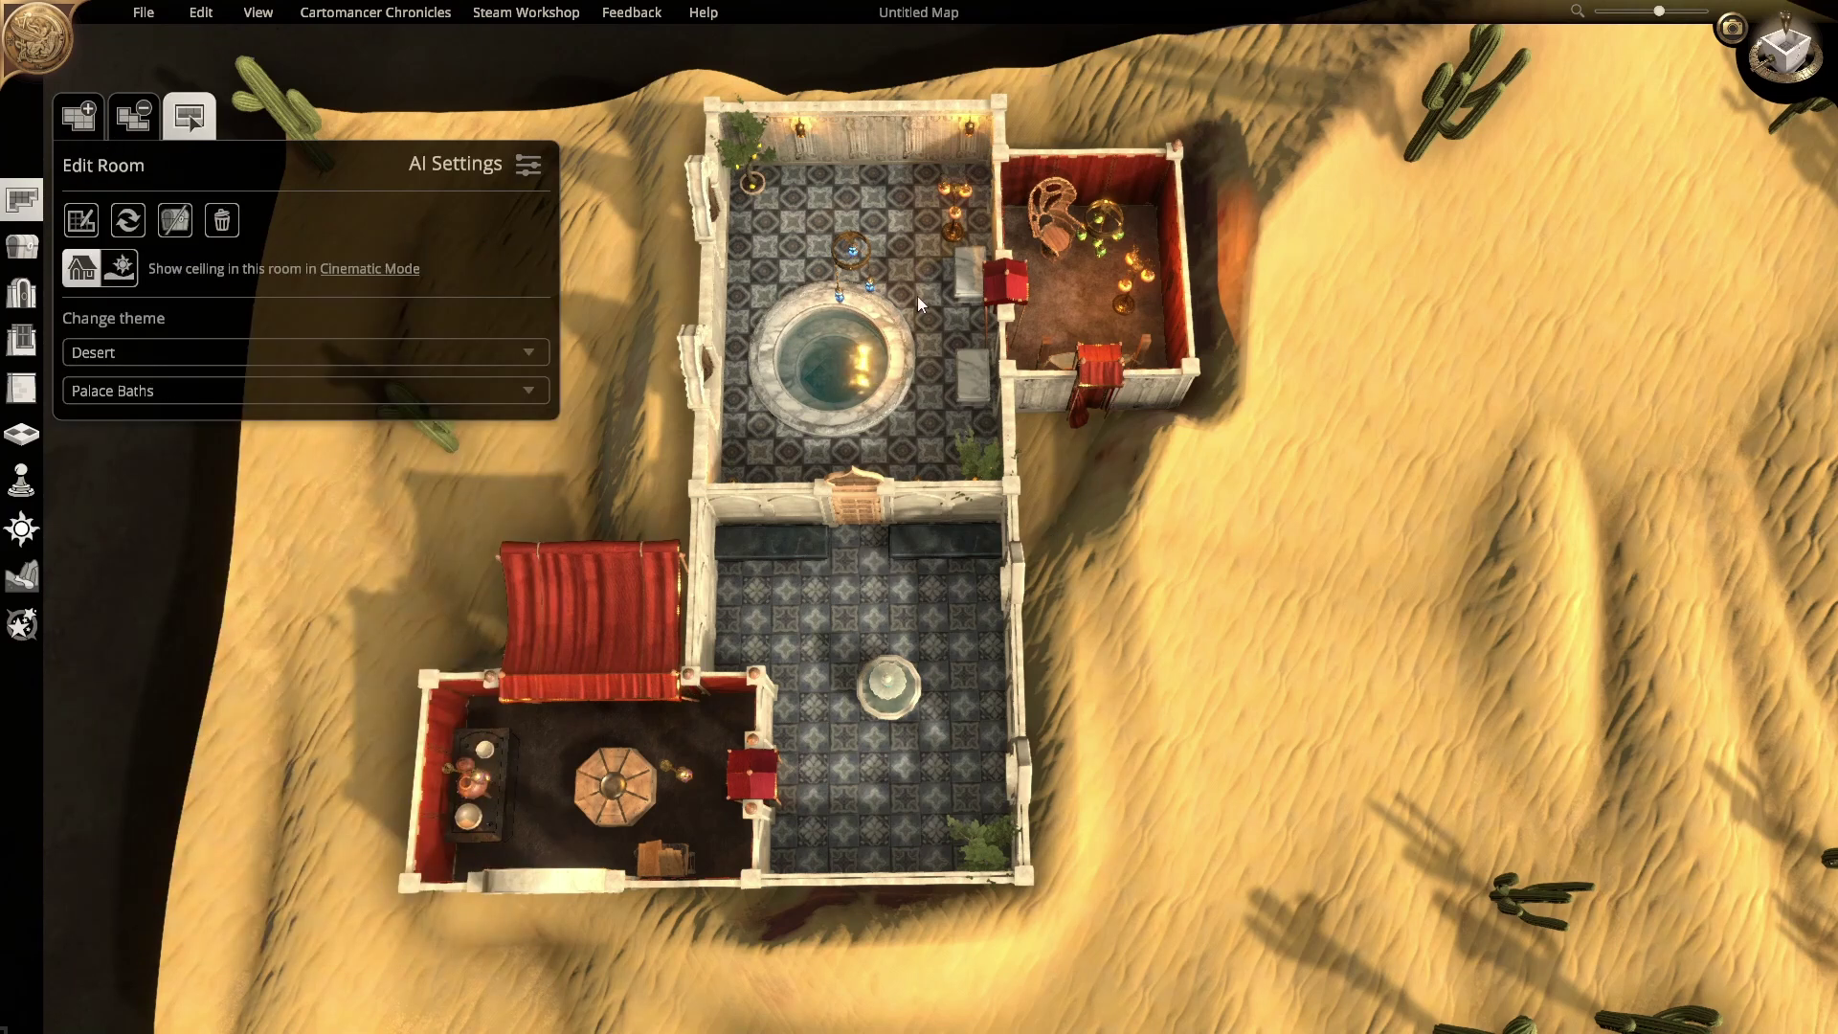
Step: Show the Remove Rooms tool over the palace baths' outer wall, then return to the Edit Room tool
click(153, 125)
drag(702, 186, 655, 433)
click(712, 256)
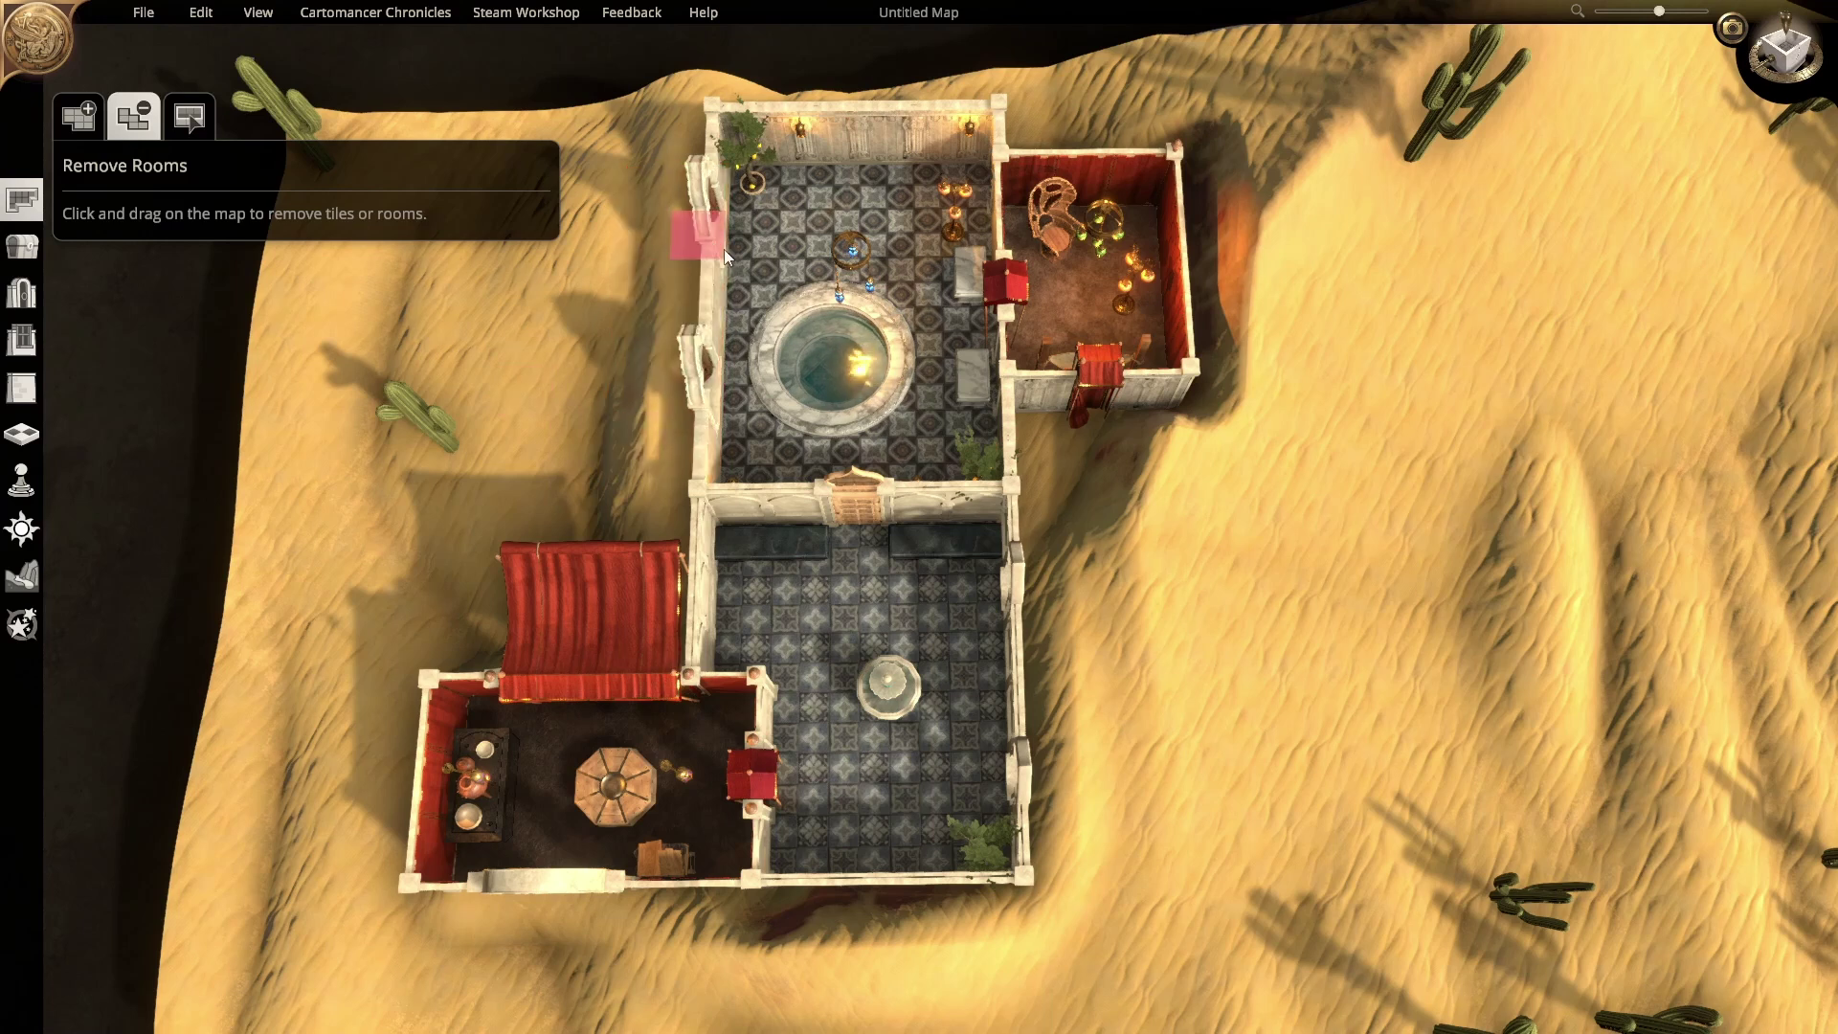
click(196, 117)
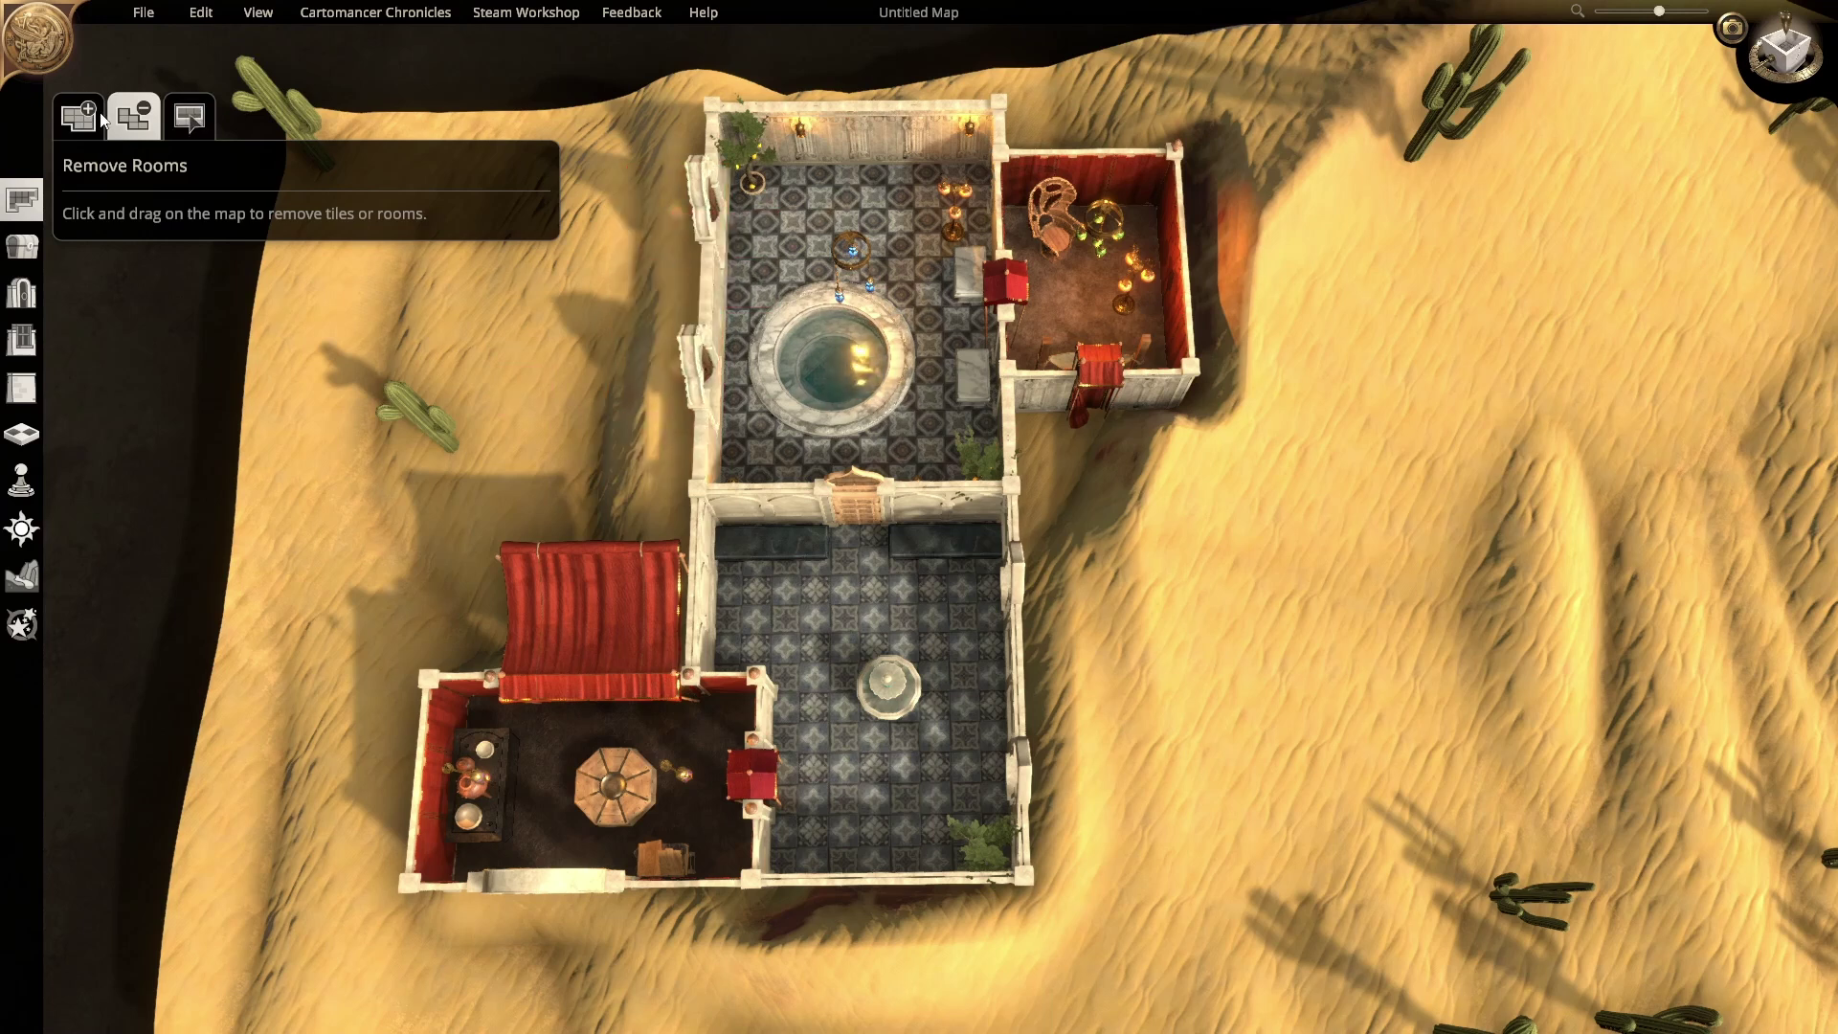
click(190, 134)
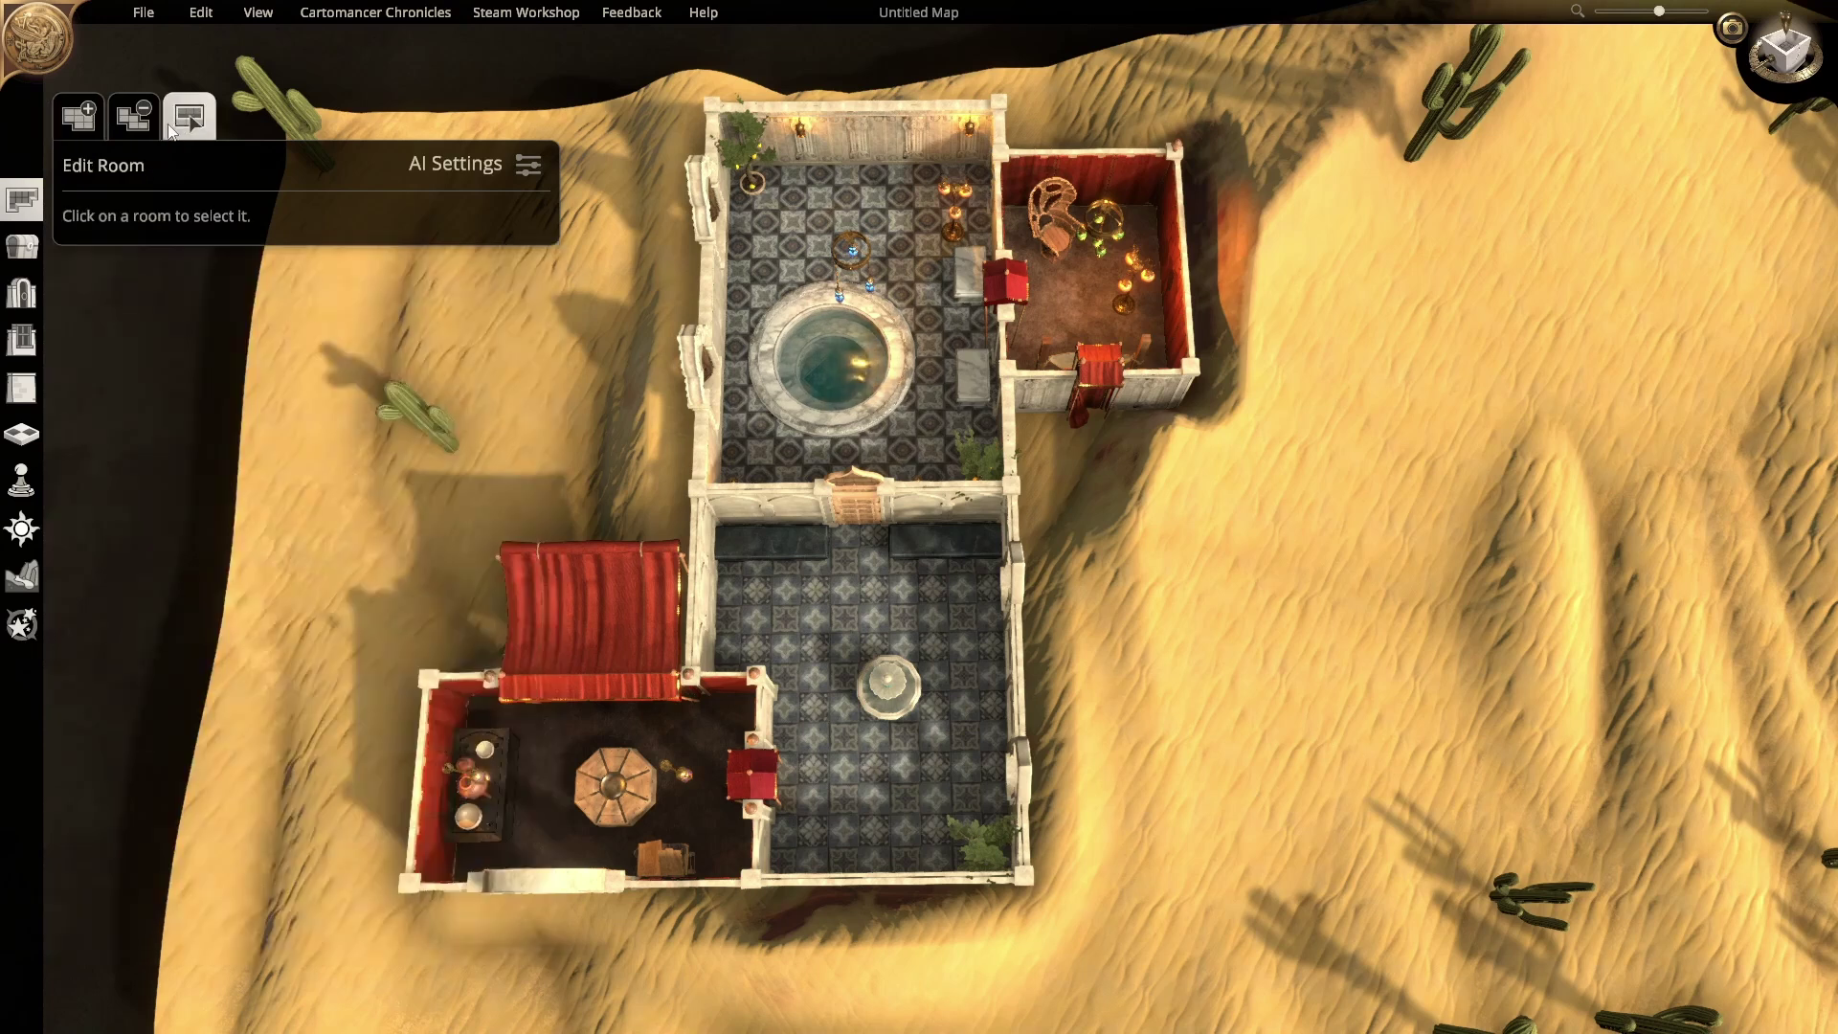
Step: Change the palace baths' theme to Pits with the Pit room type
click(928, 313)
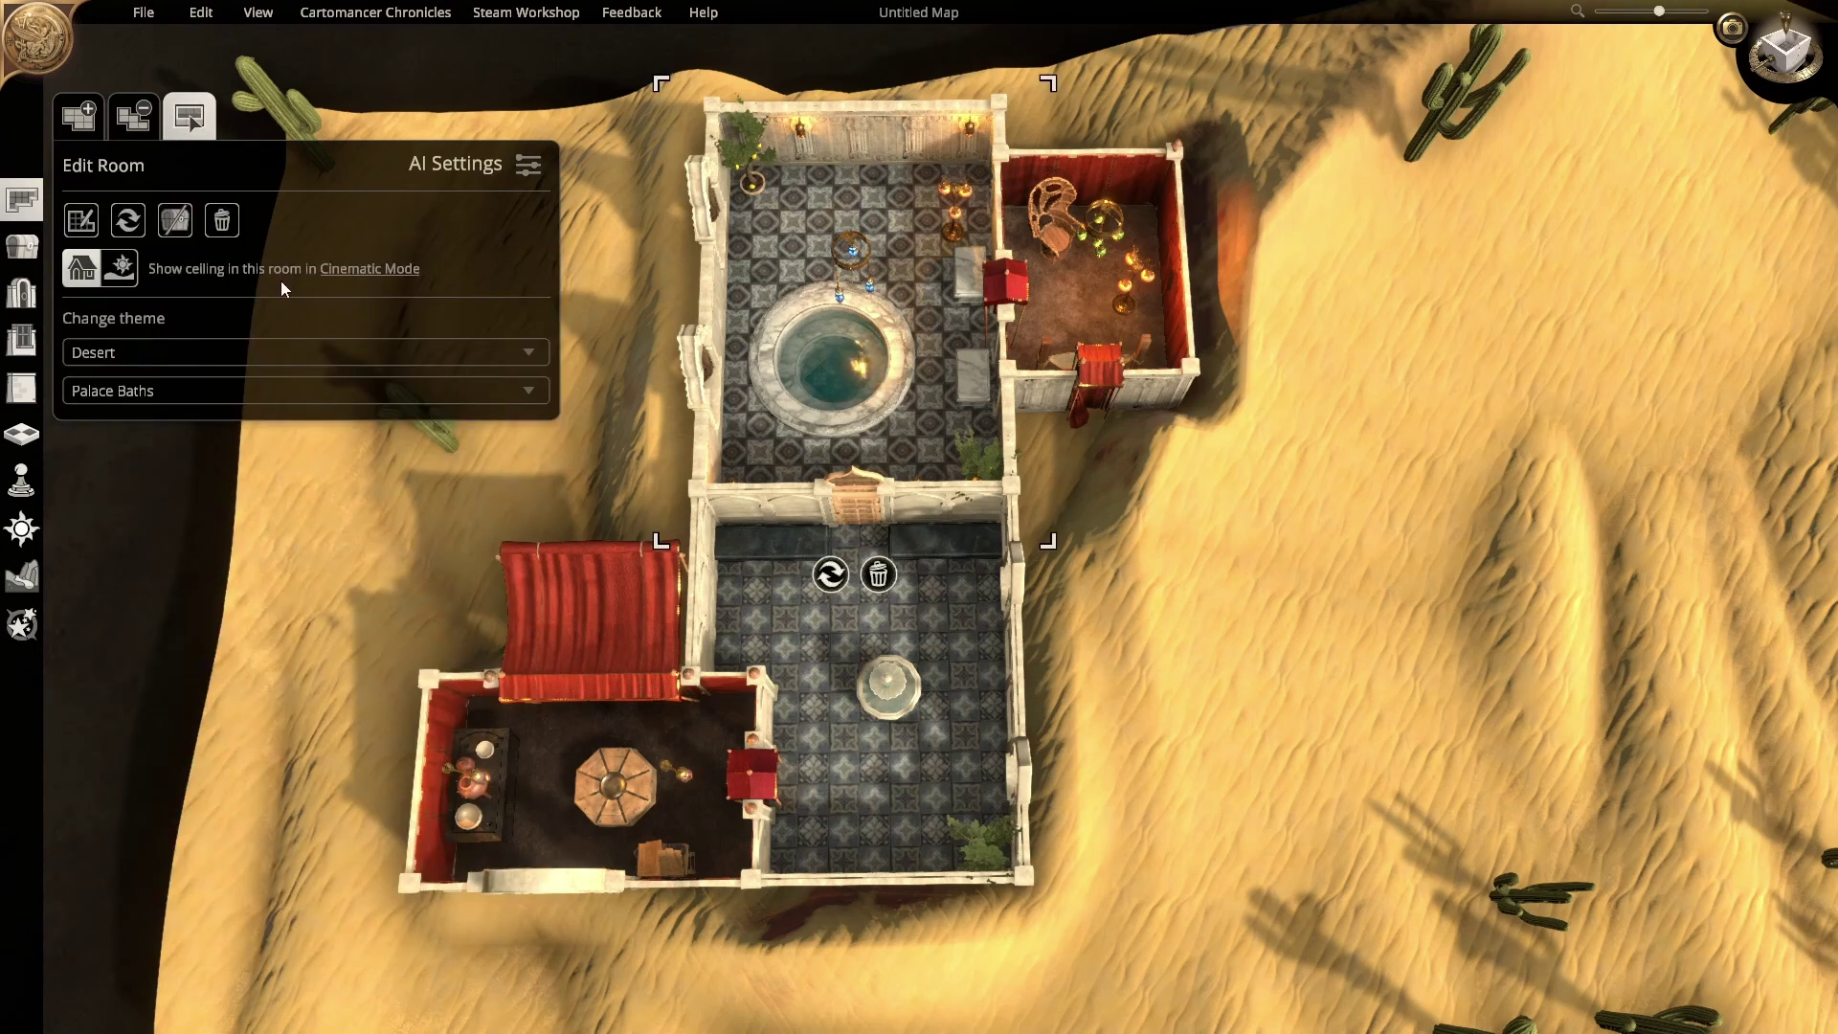
click(341, 341)
click(342, 341)
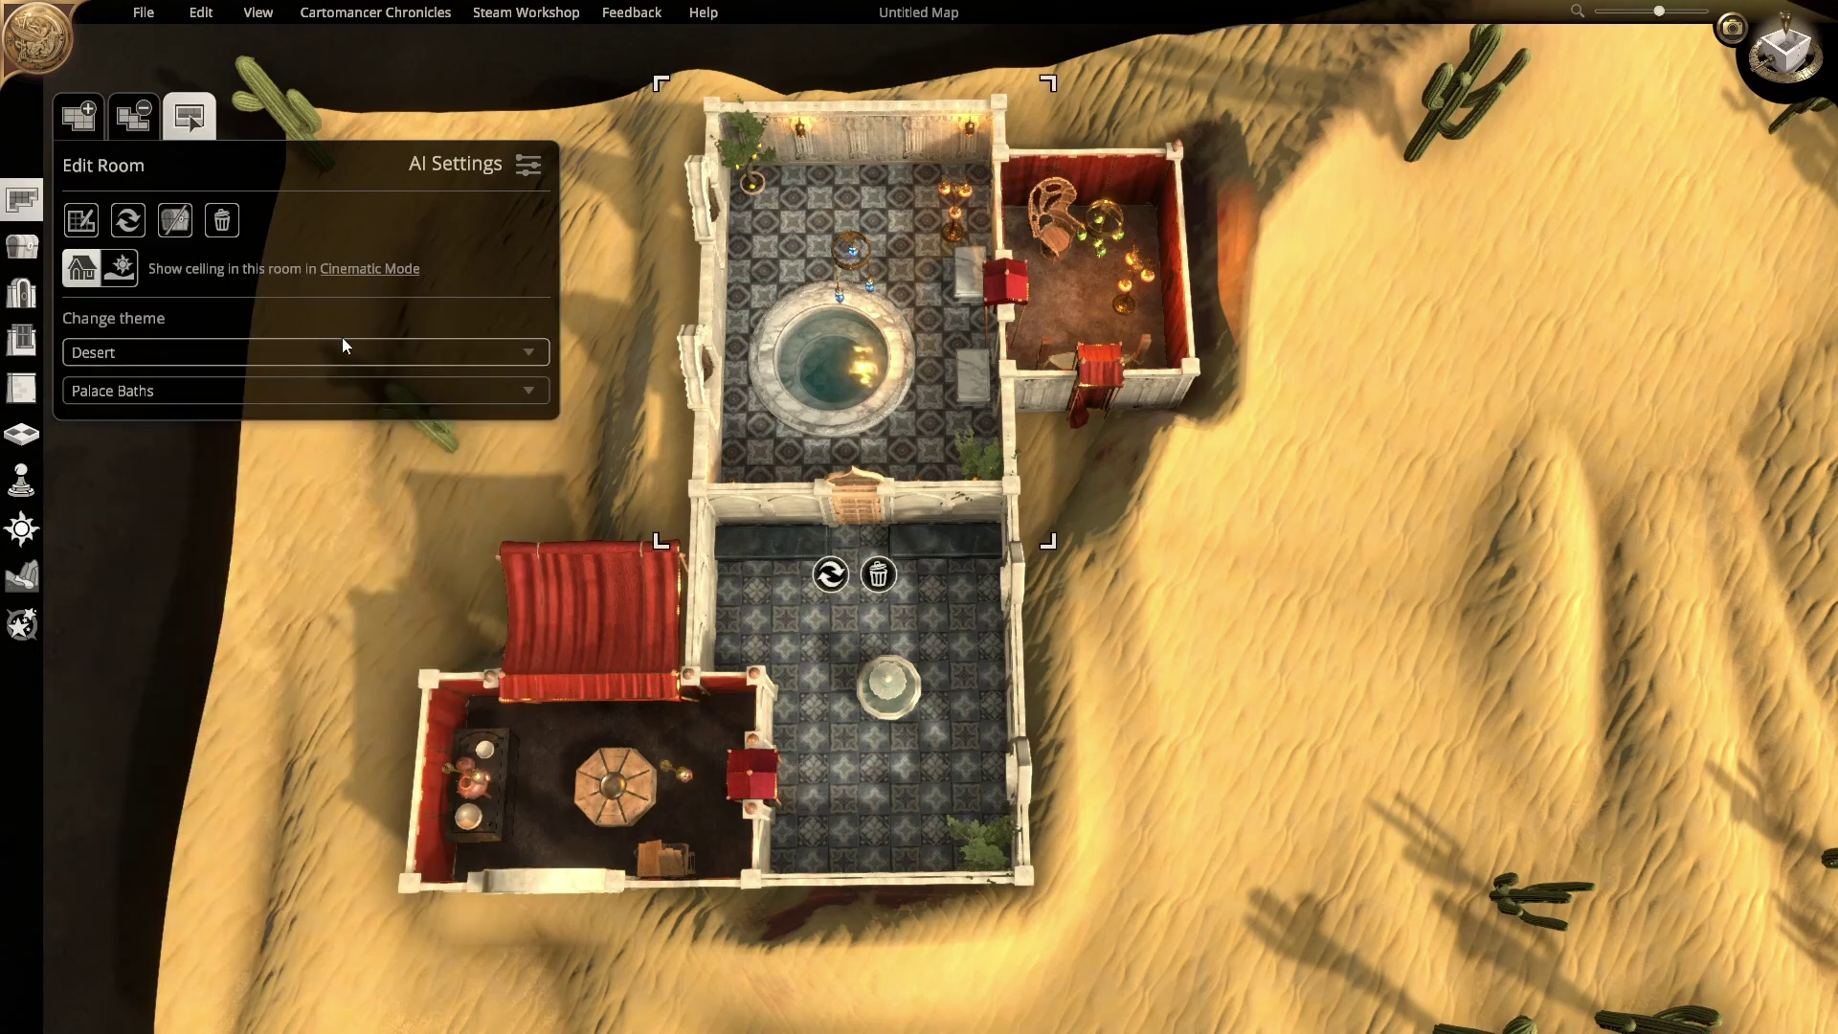
click(342, 341)
click(106, 600)
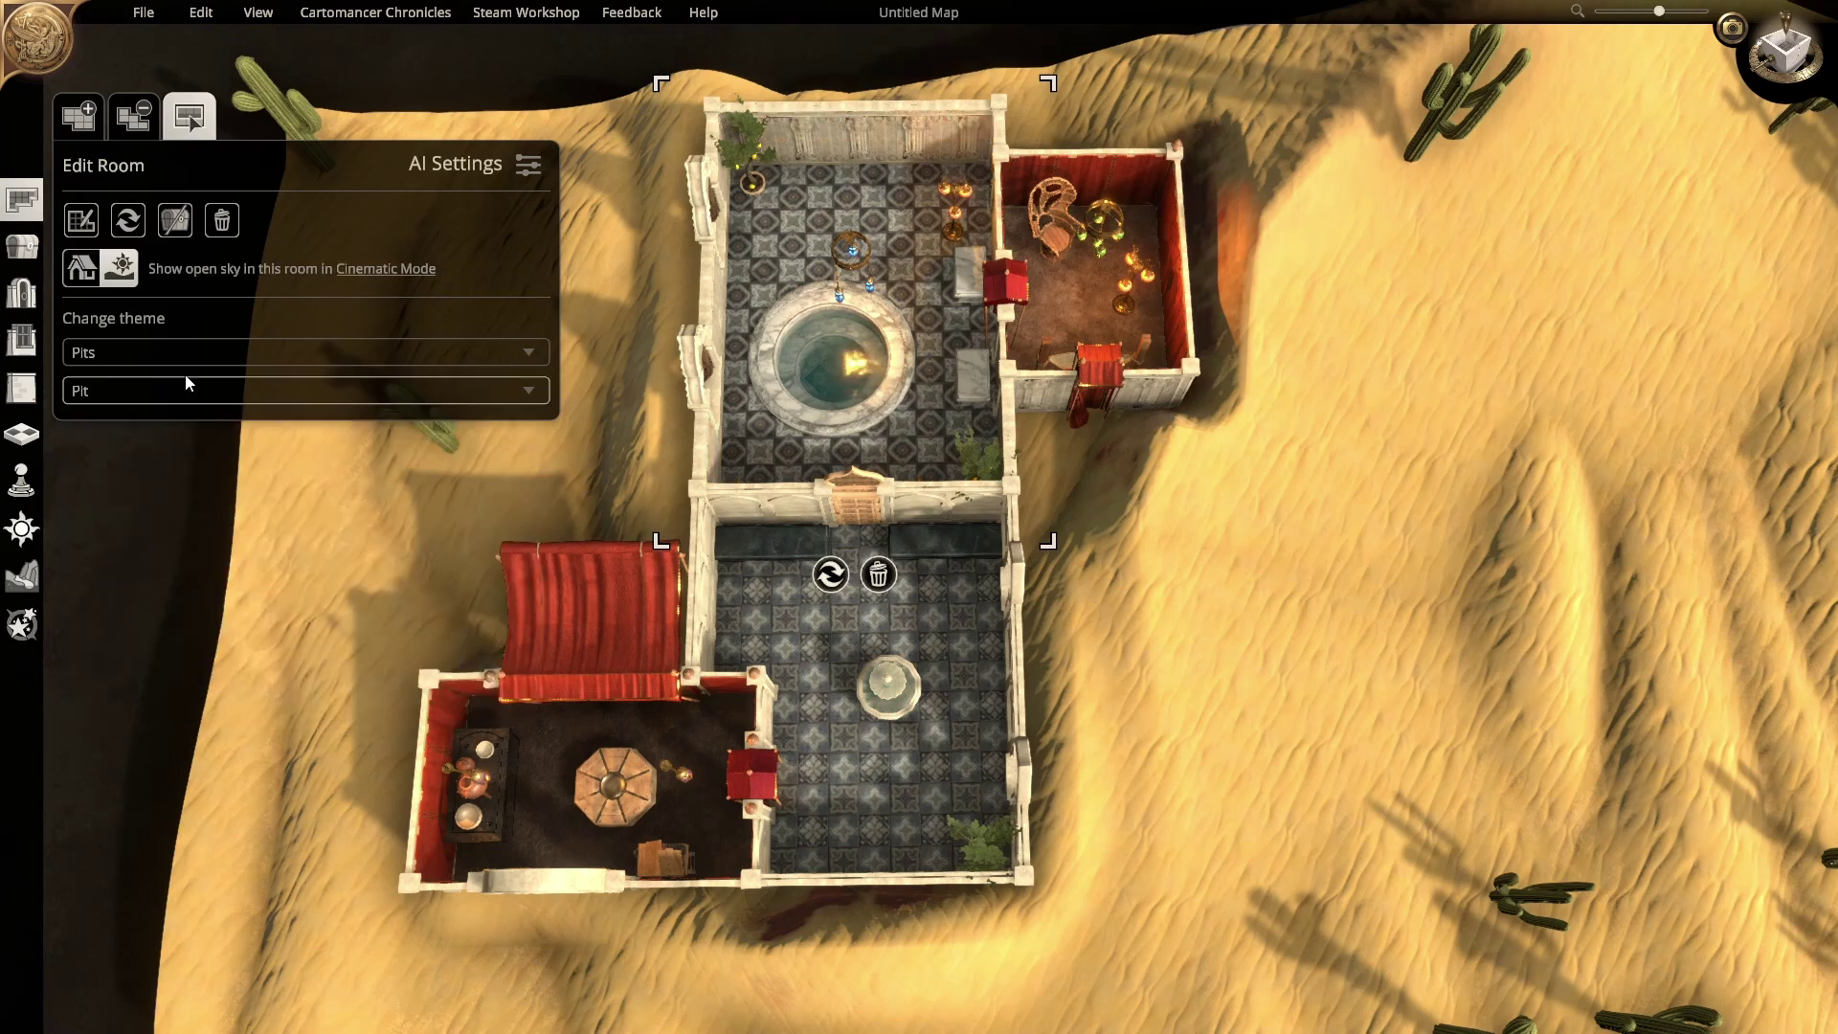
click(210, 390)
click(165, 638)
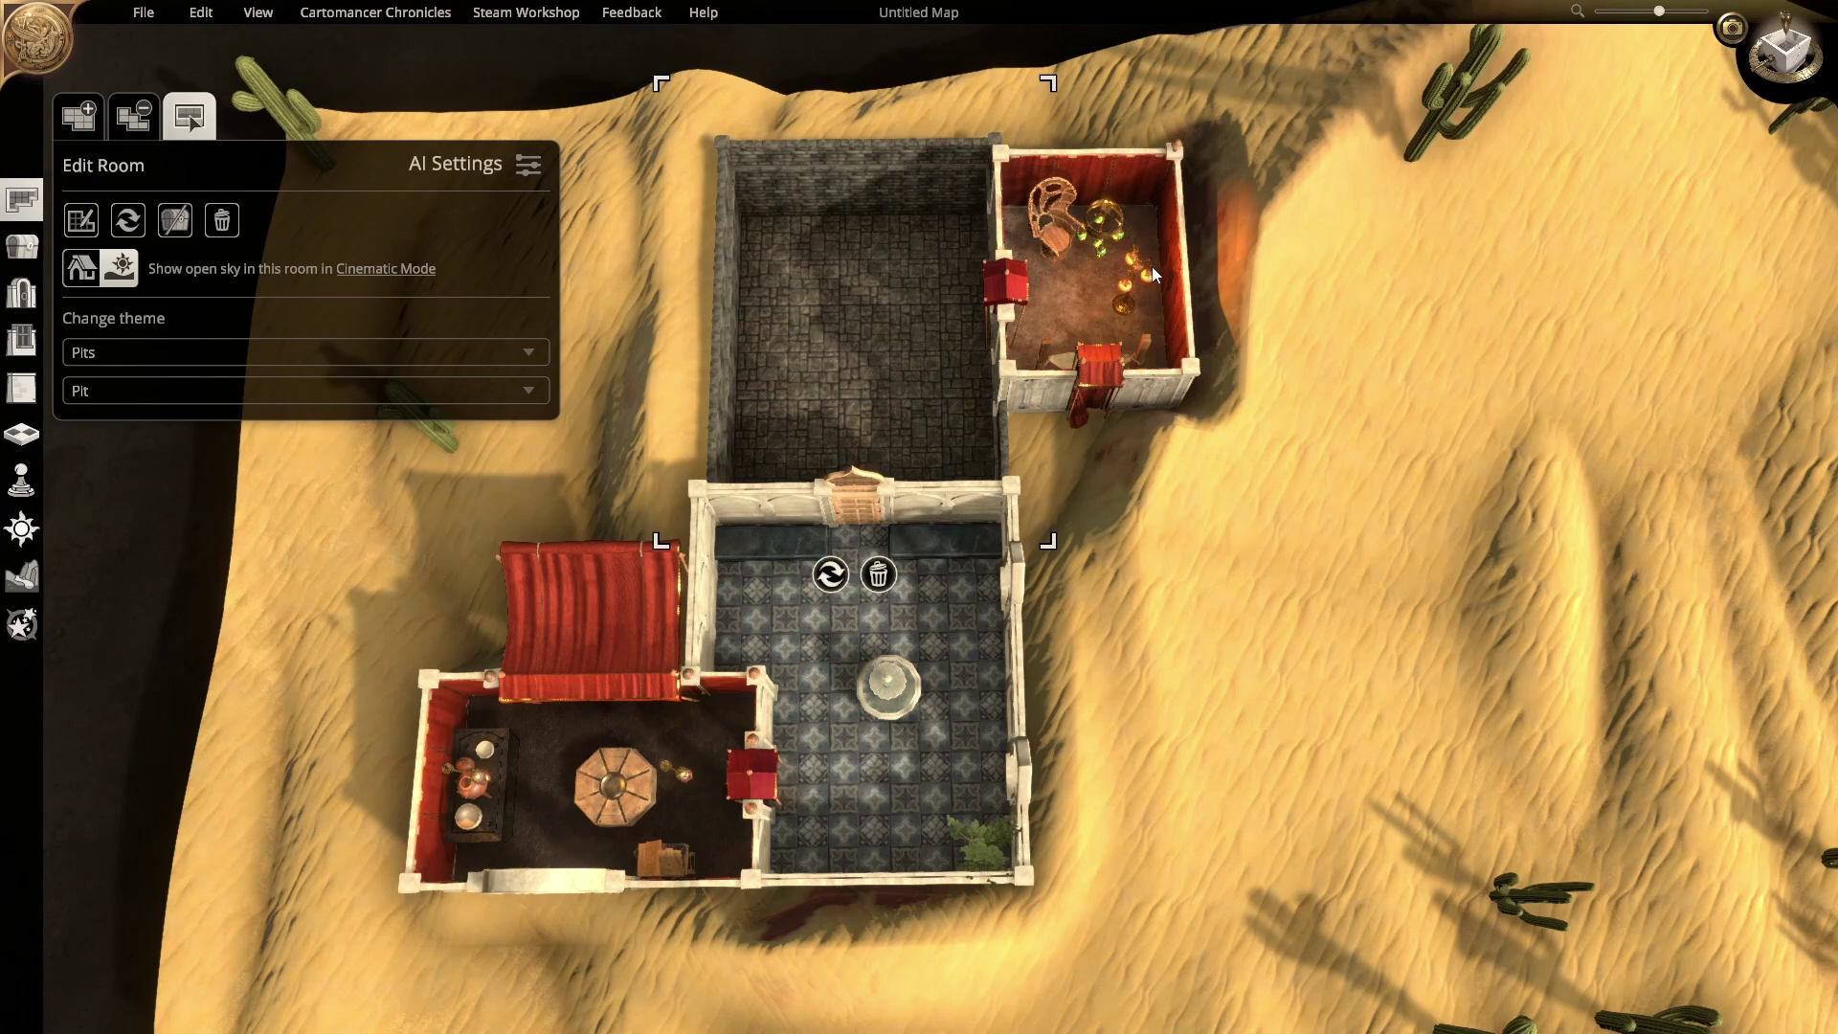
Step: Change the small residential tent room's theme to Pits with the Lava Pit room type
click(1107, 312)
click(241, 352)
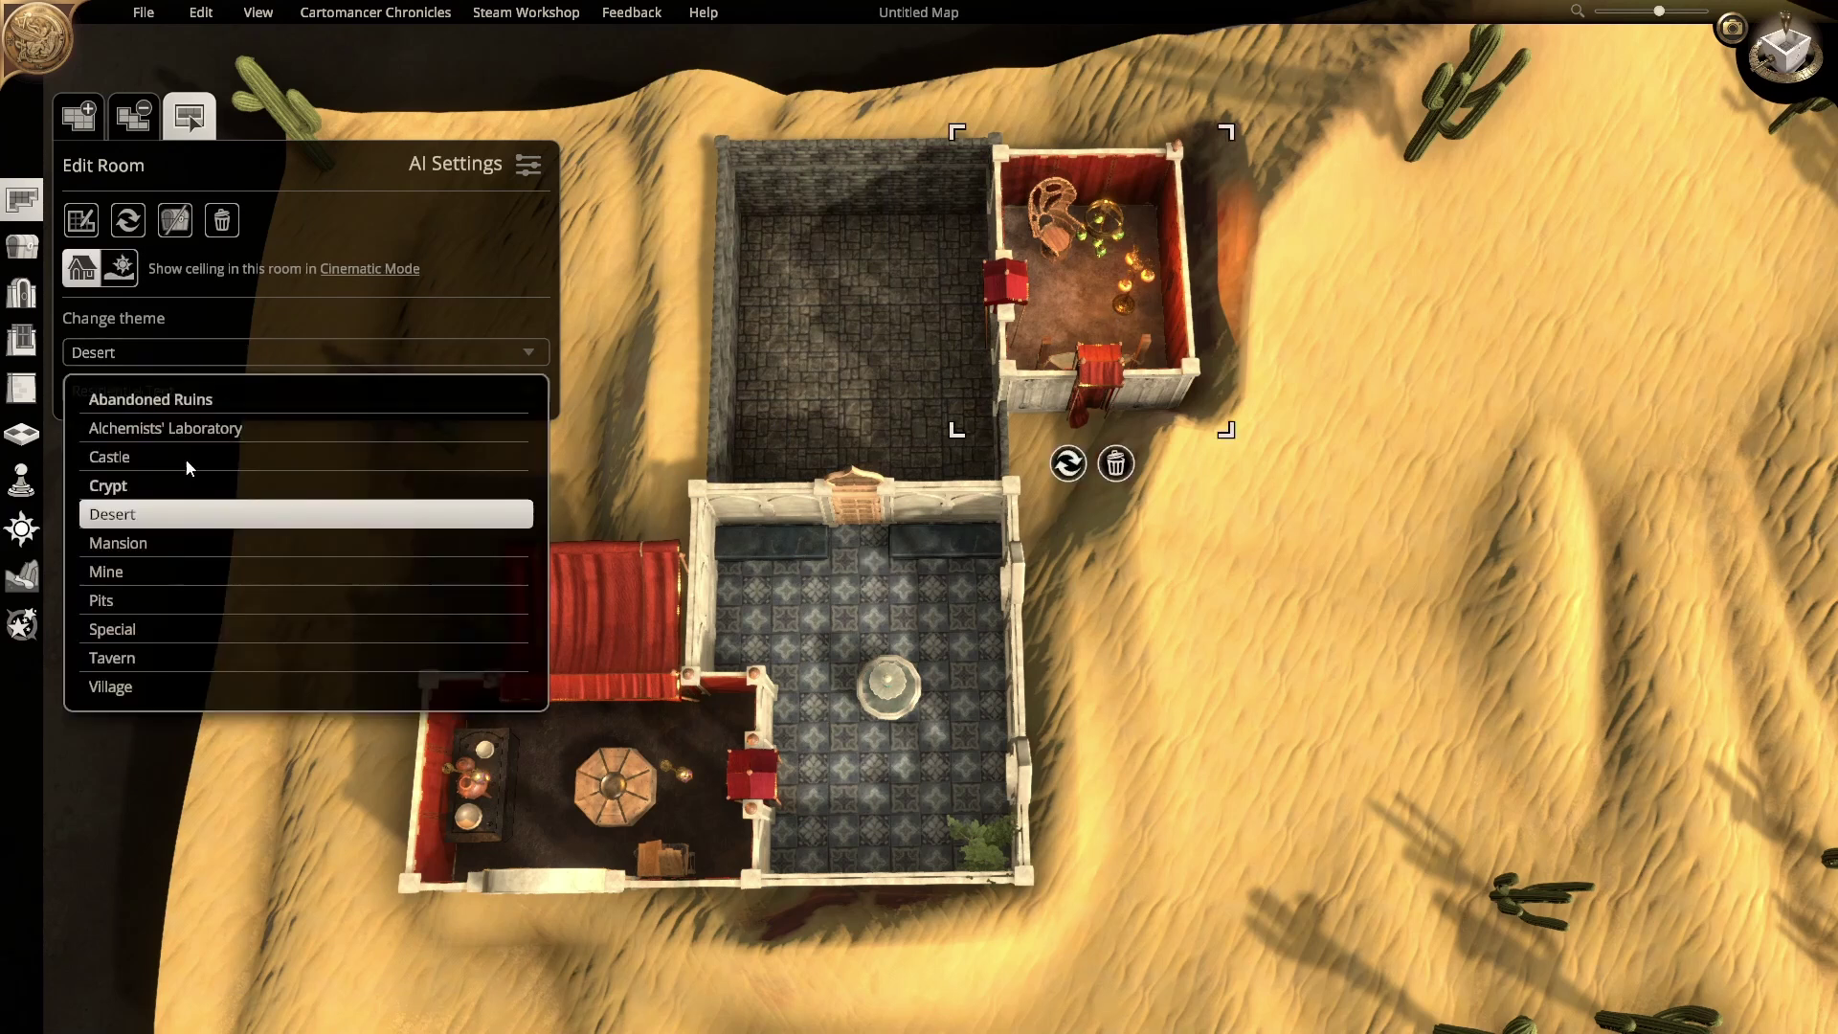
click(105, 600)
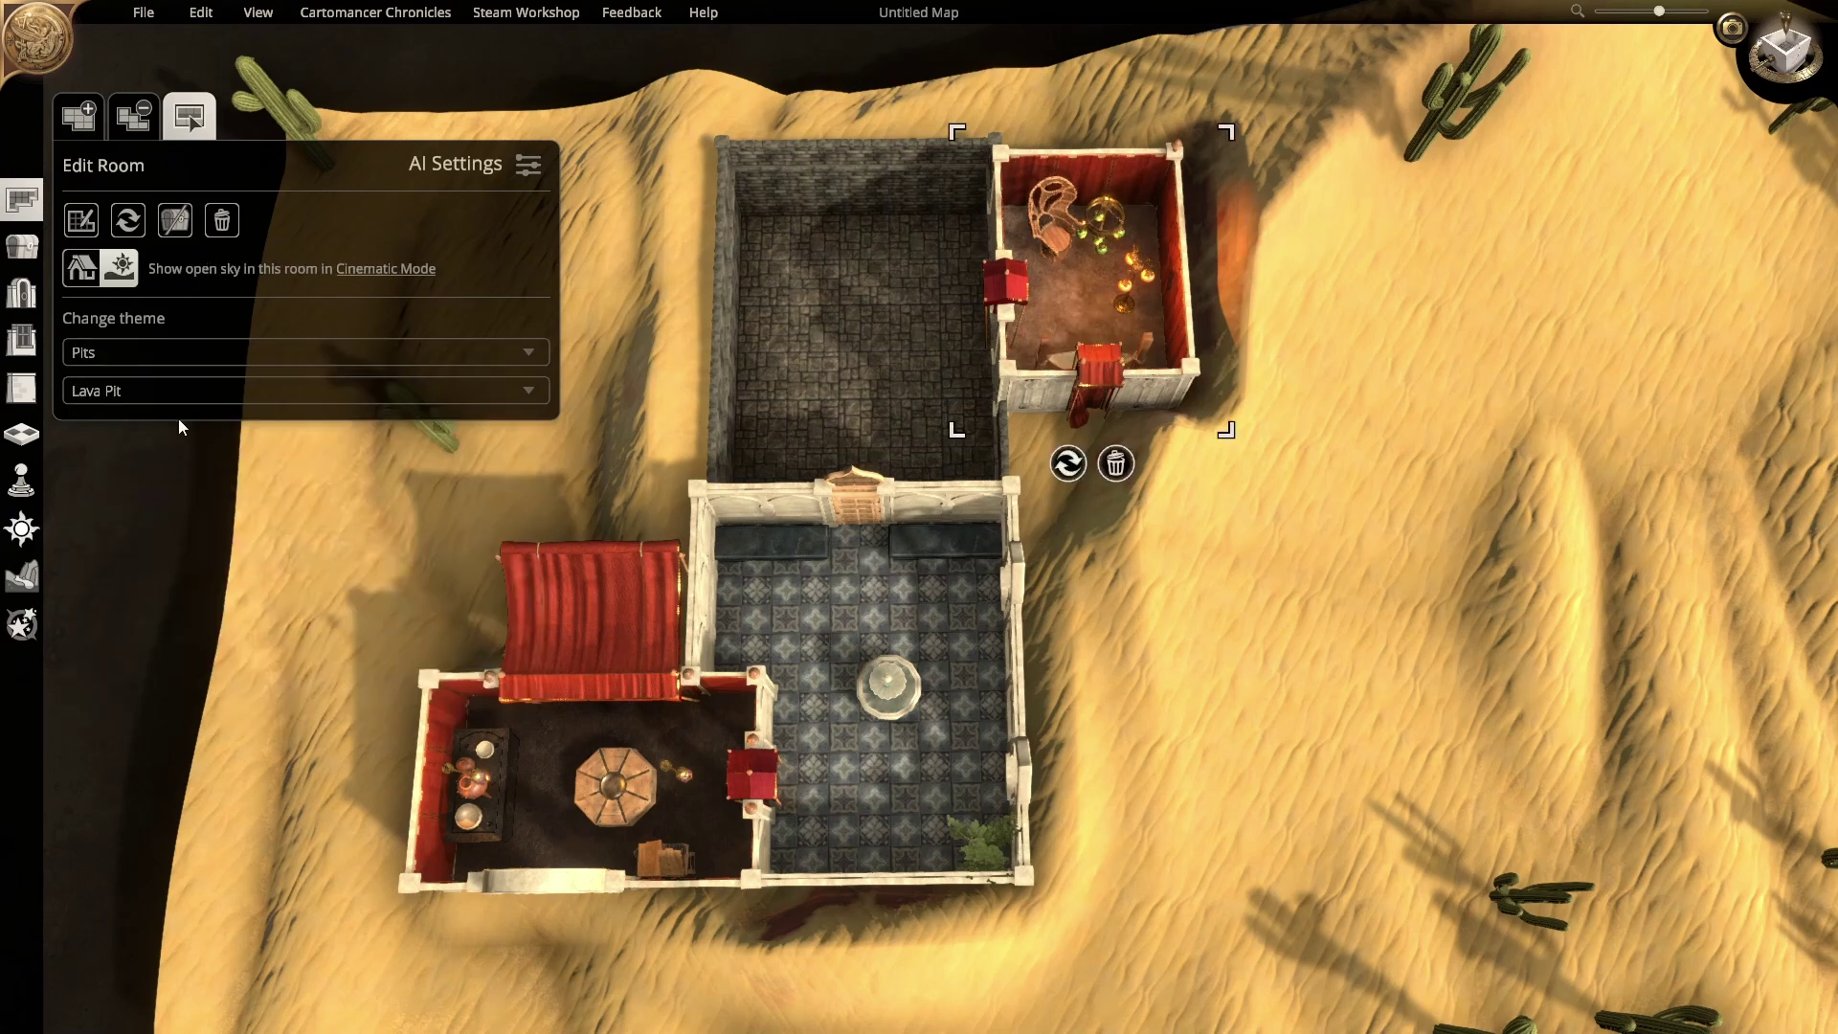
click(227, 390)
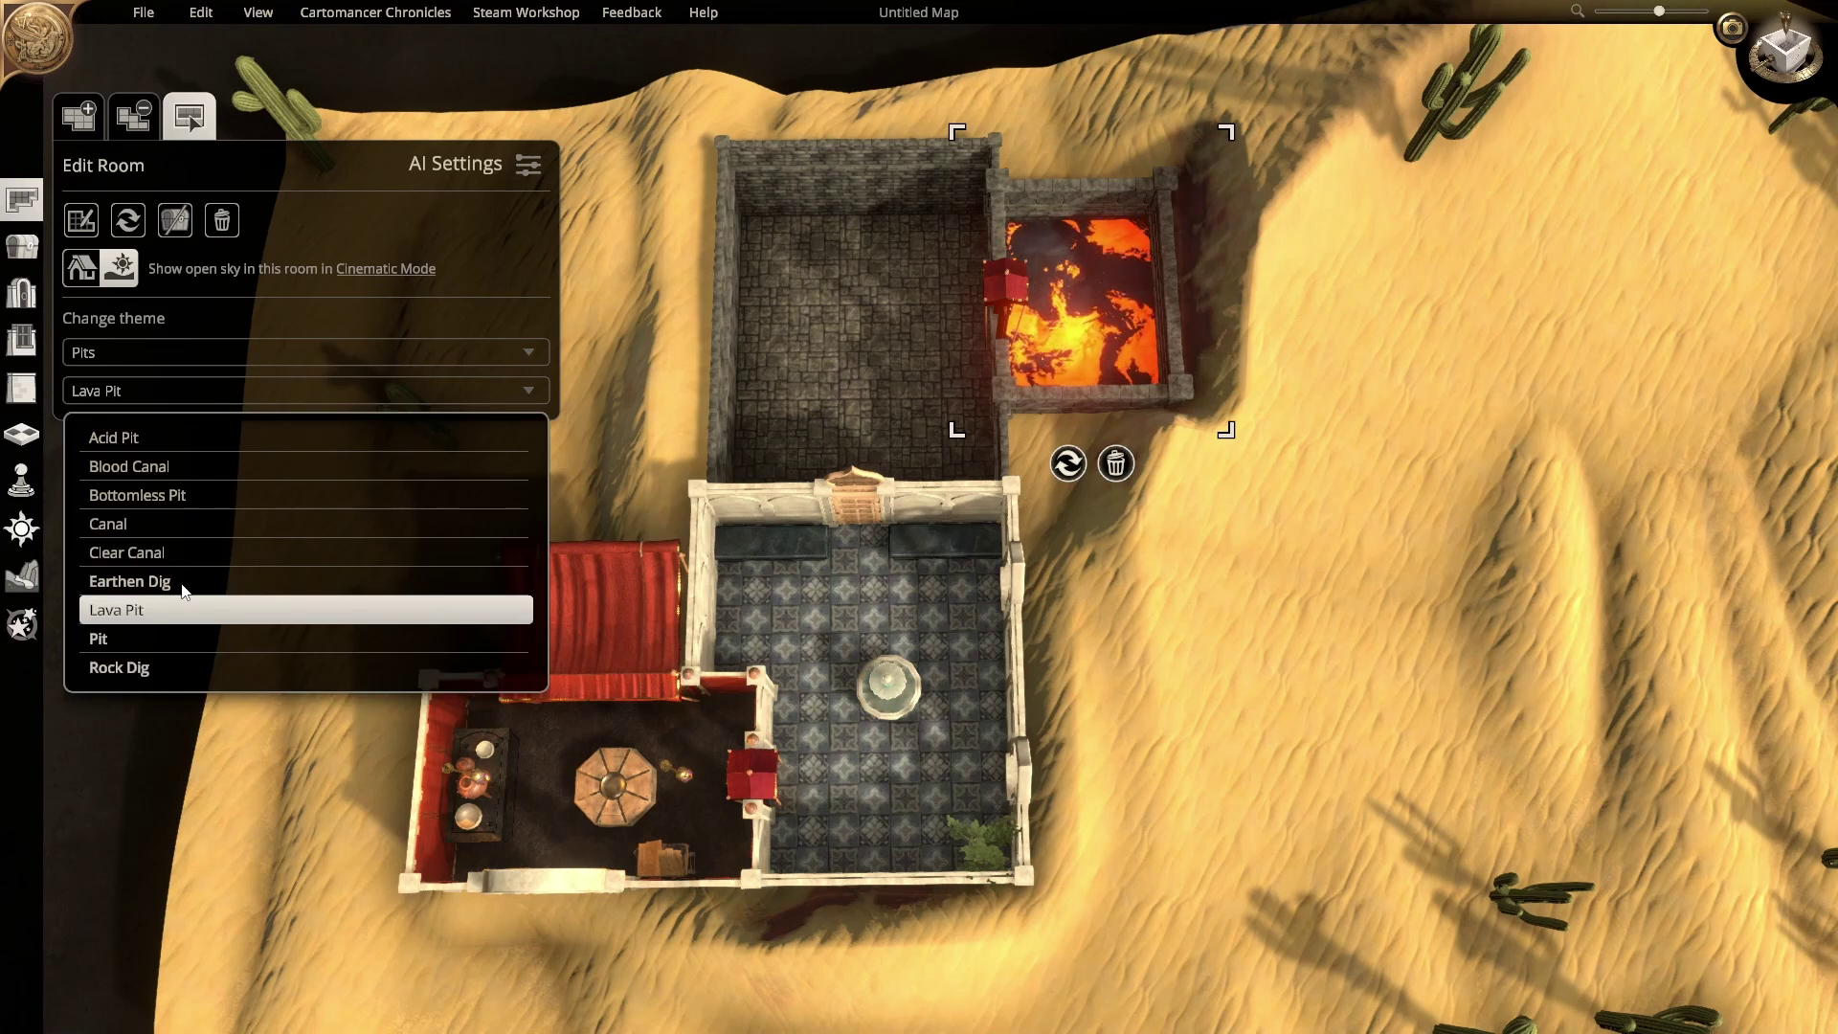
Step: Try the Pit, Bottomless Pit and Rock Dig room types on the small side room
click(124, 353)
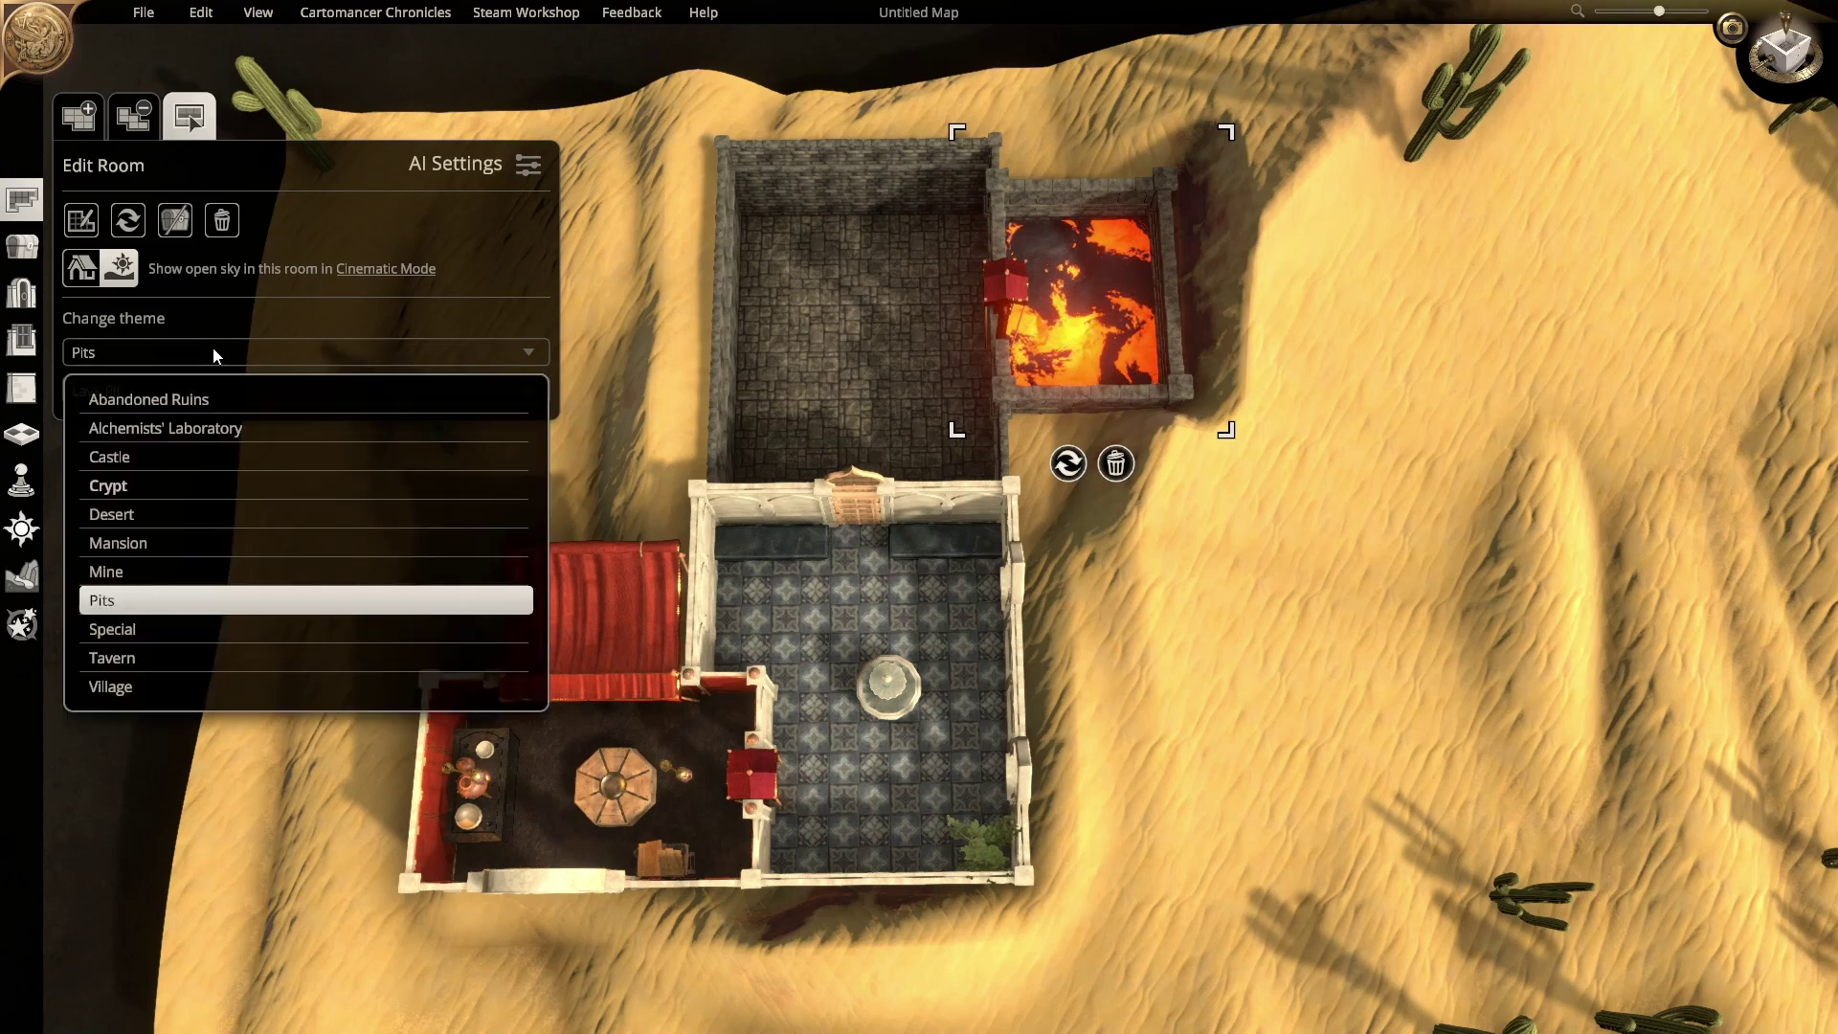
click(141, 490)
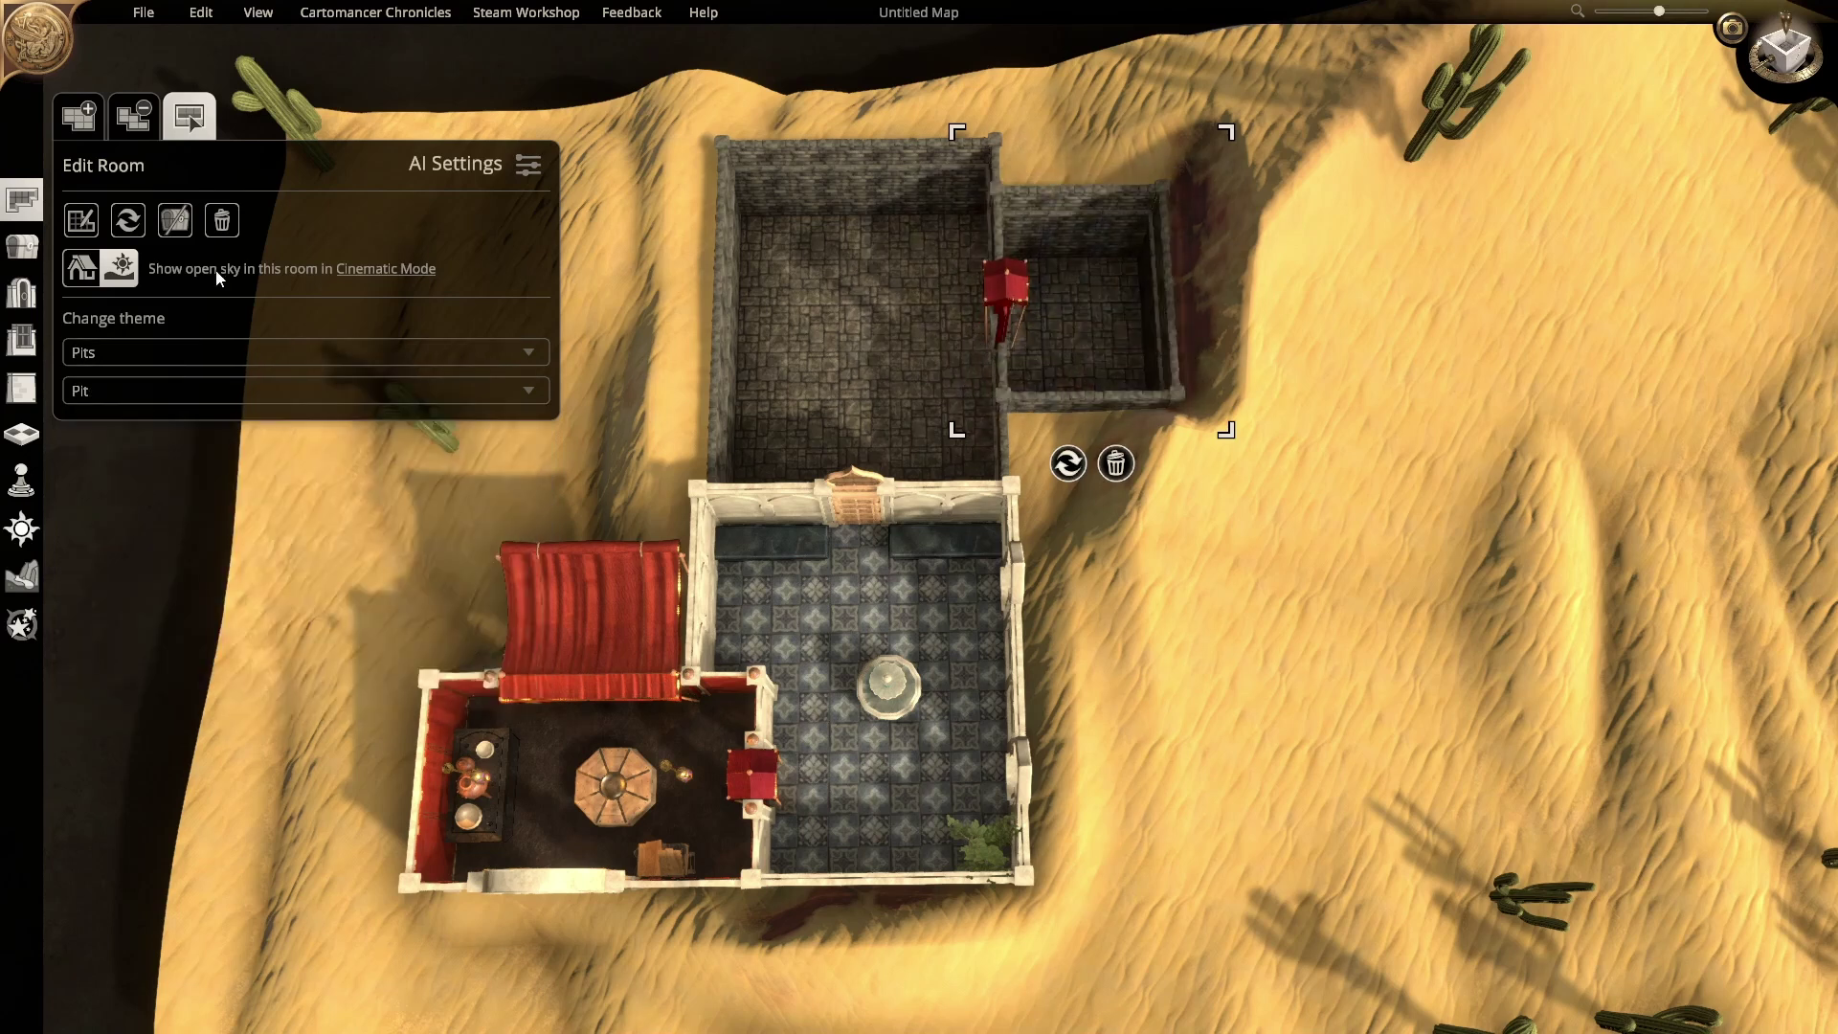
click(308, 392)
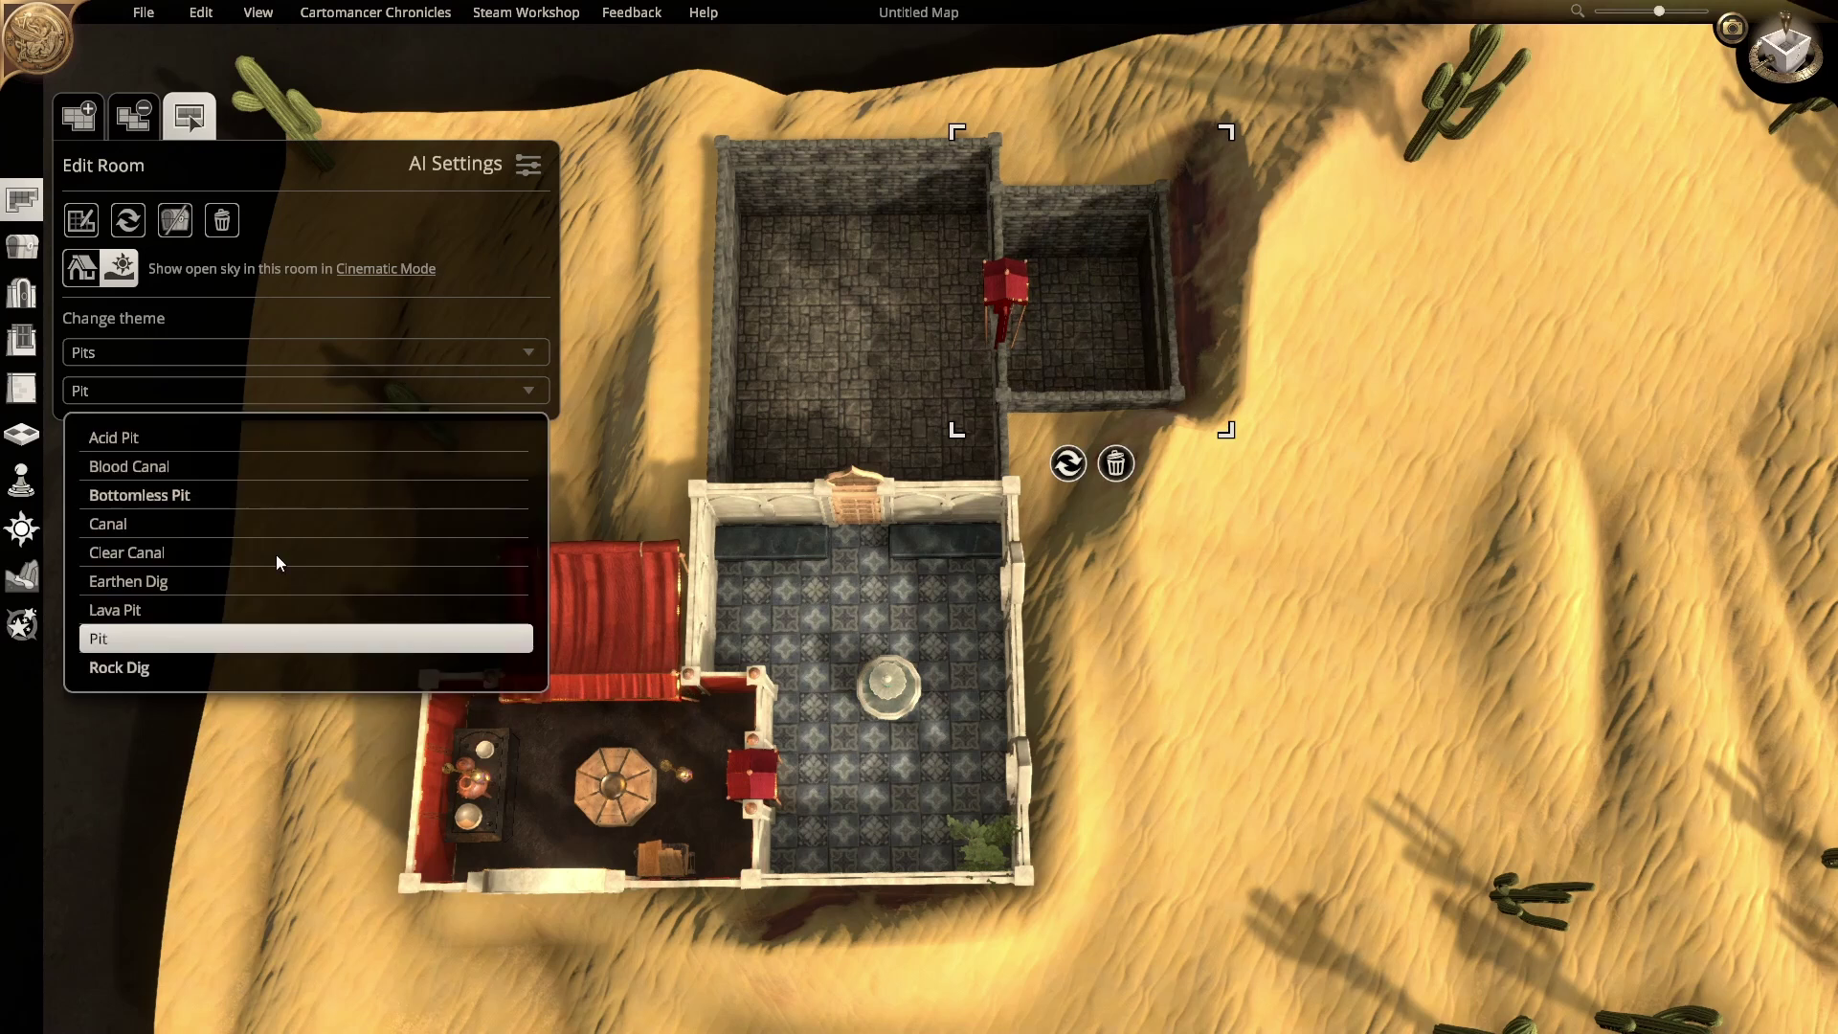
click(163, 496)
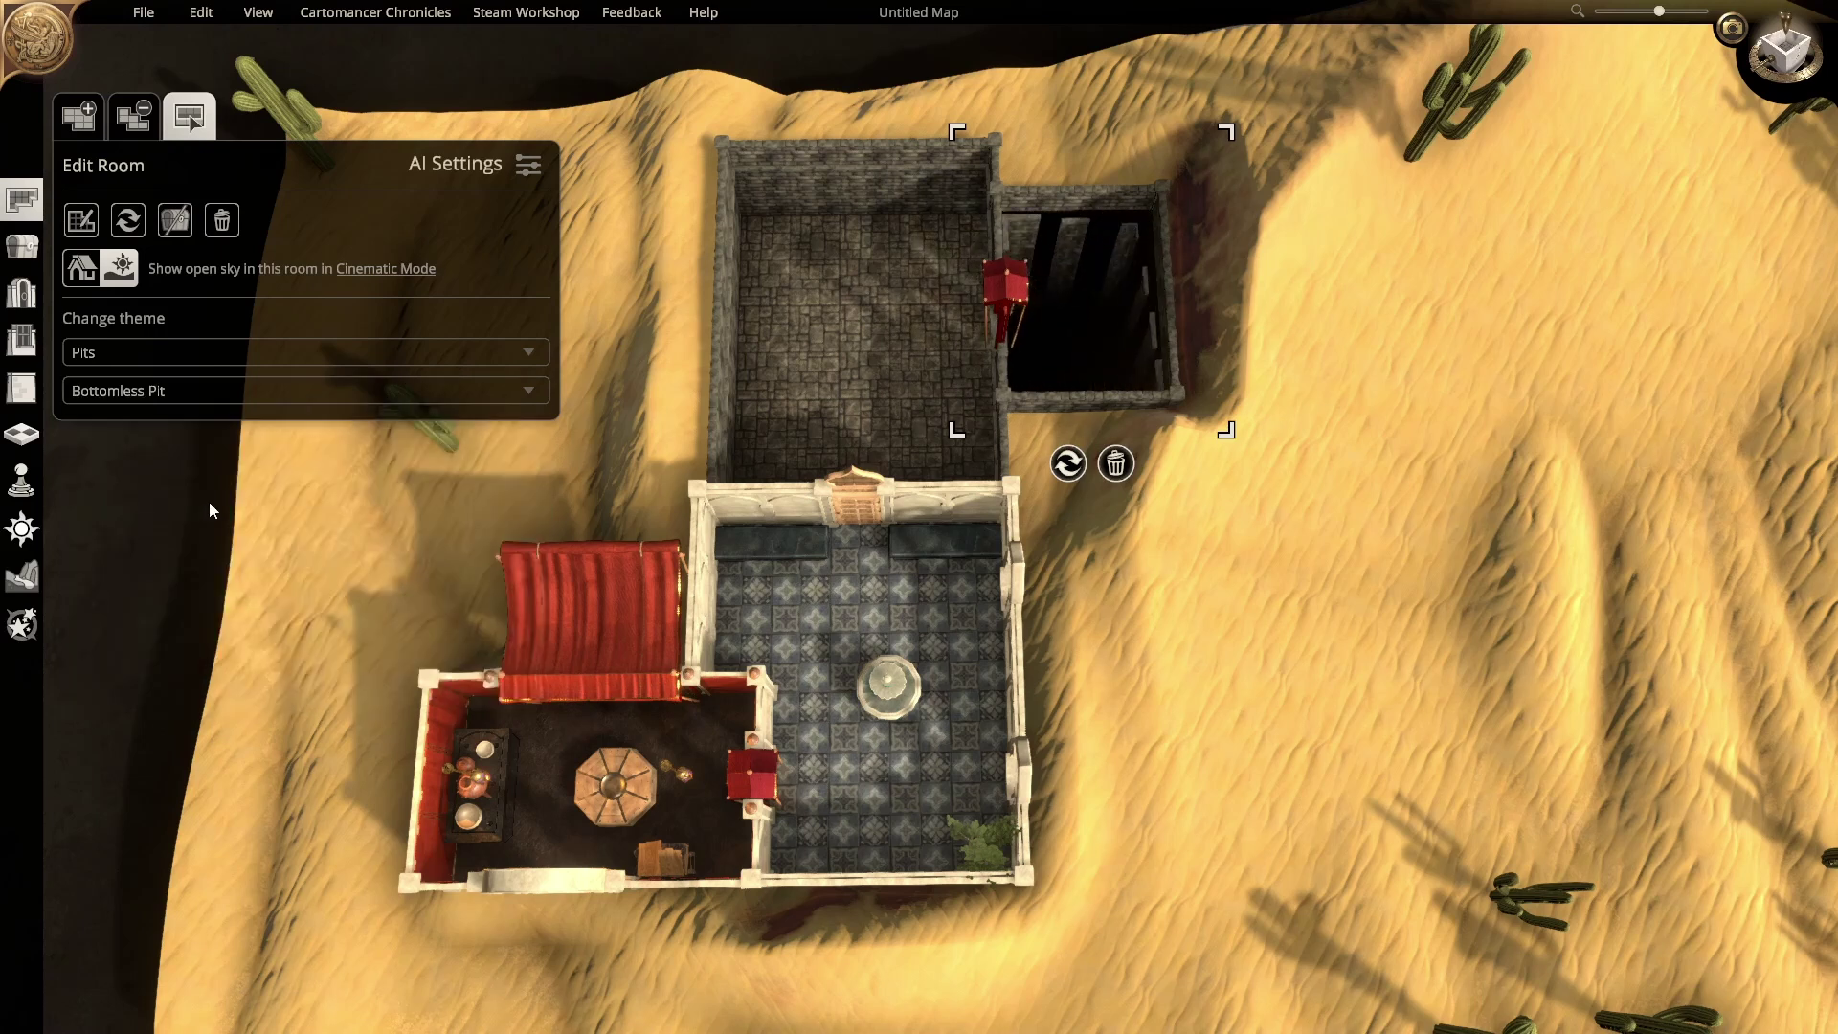
middle_drag(640, 382, 630, 899)
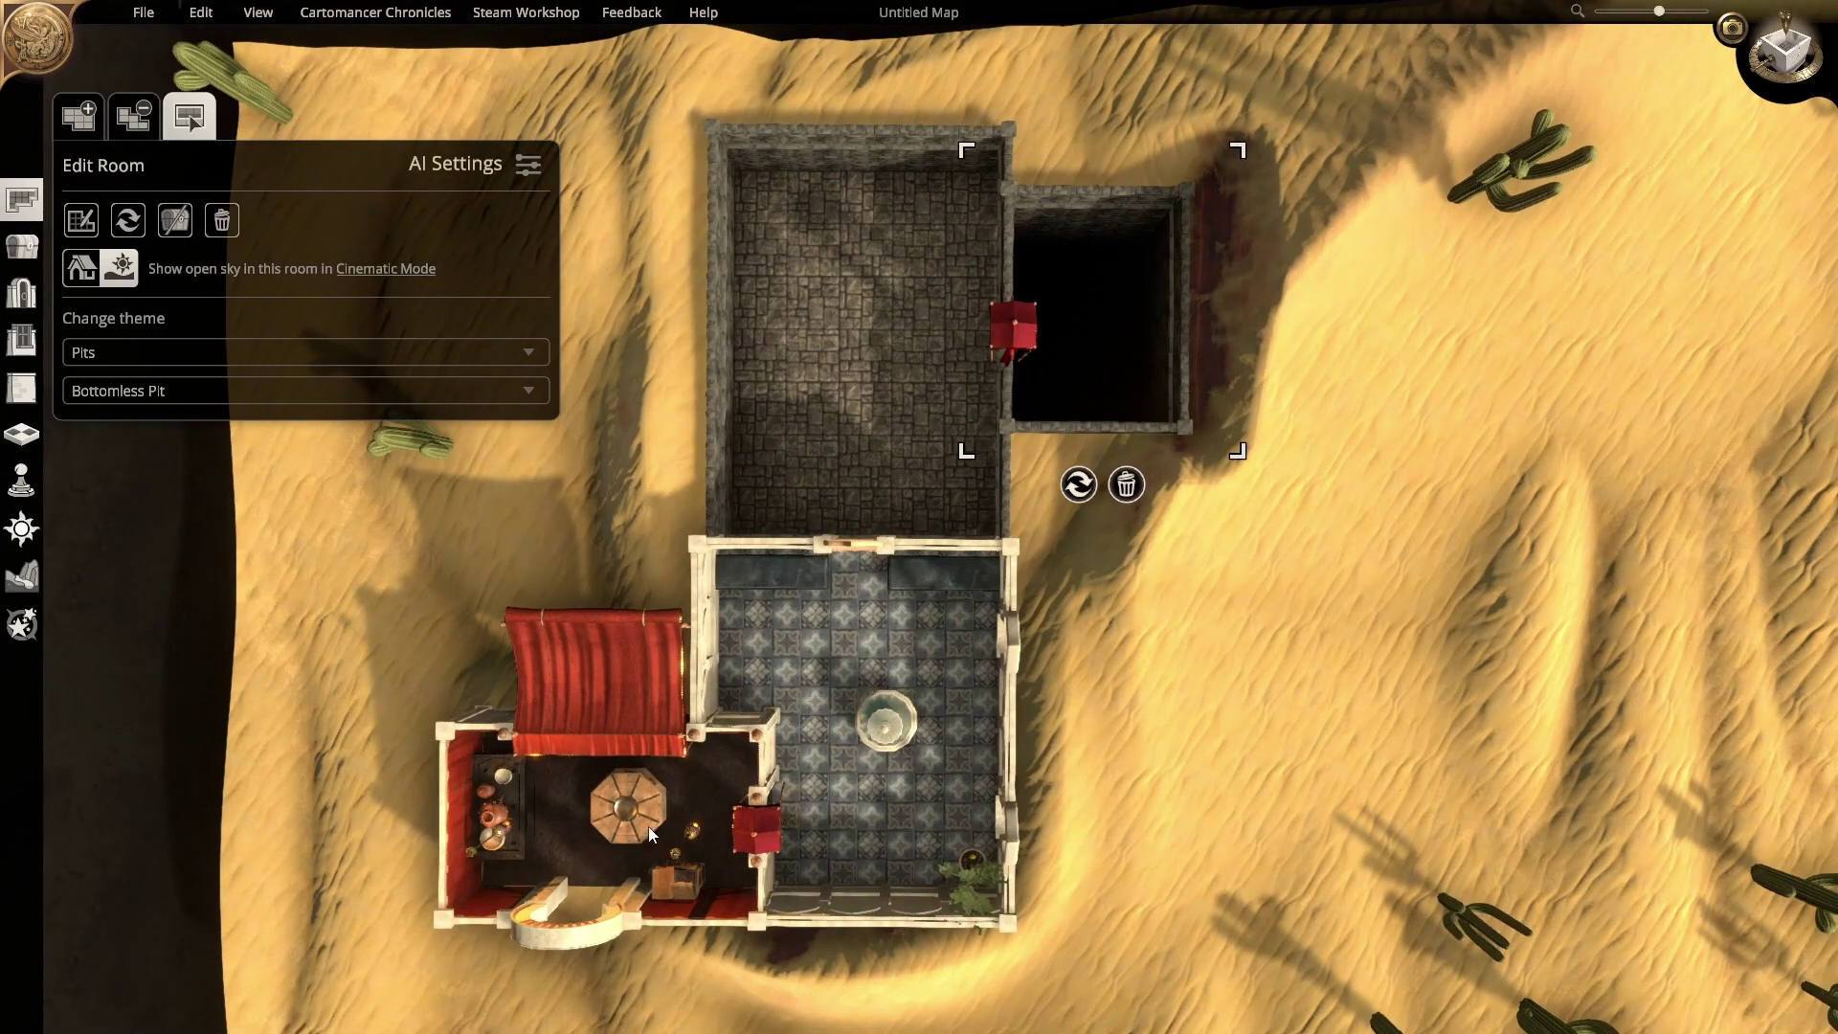
click(259, 389)
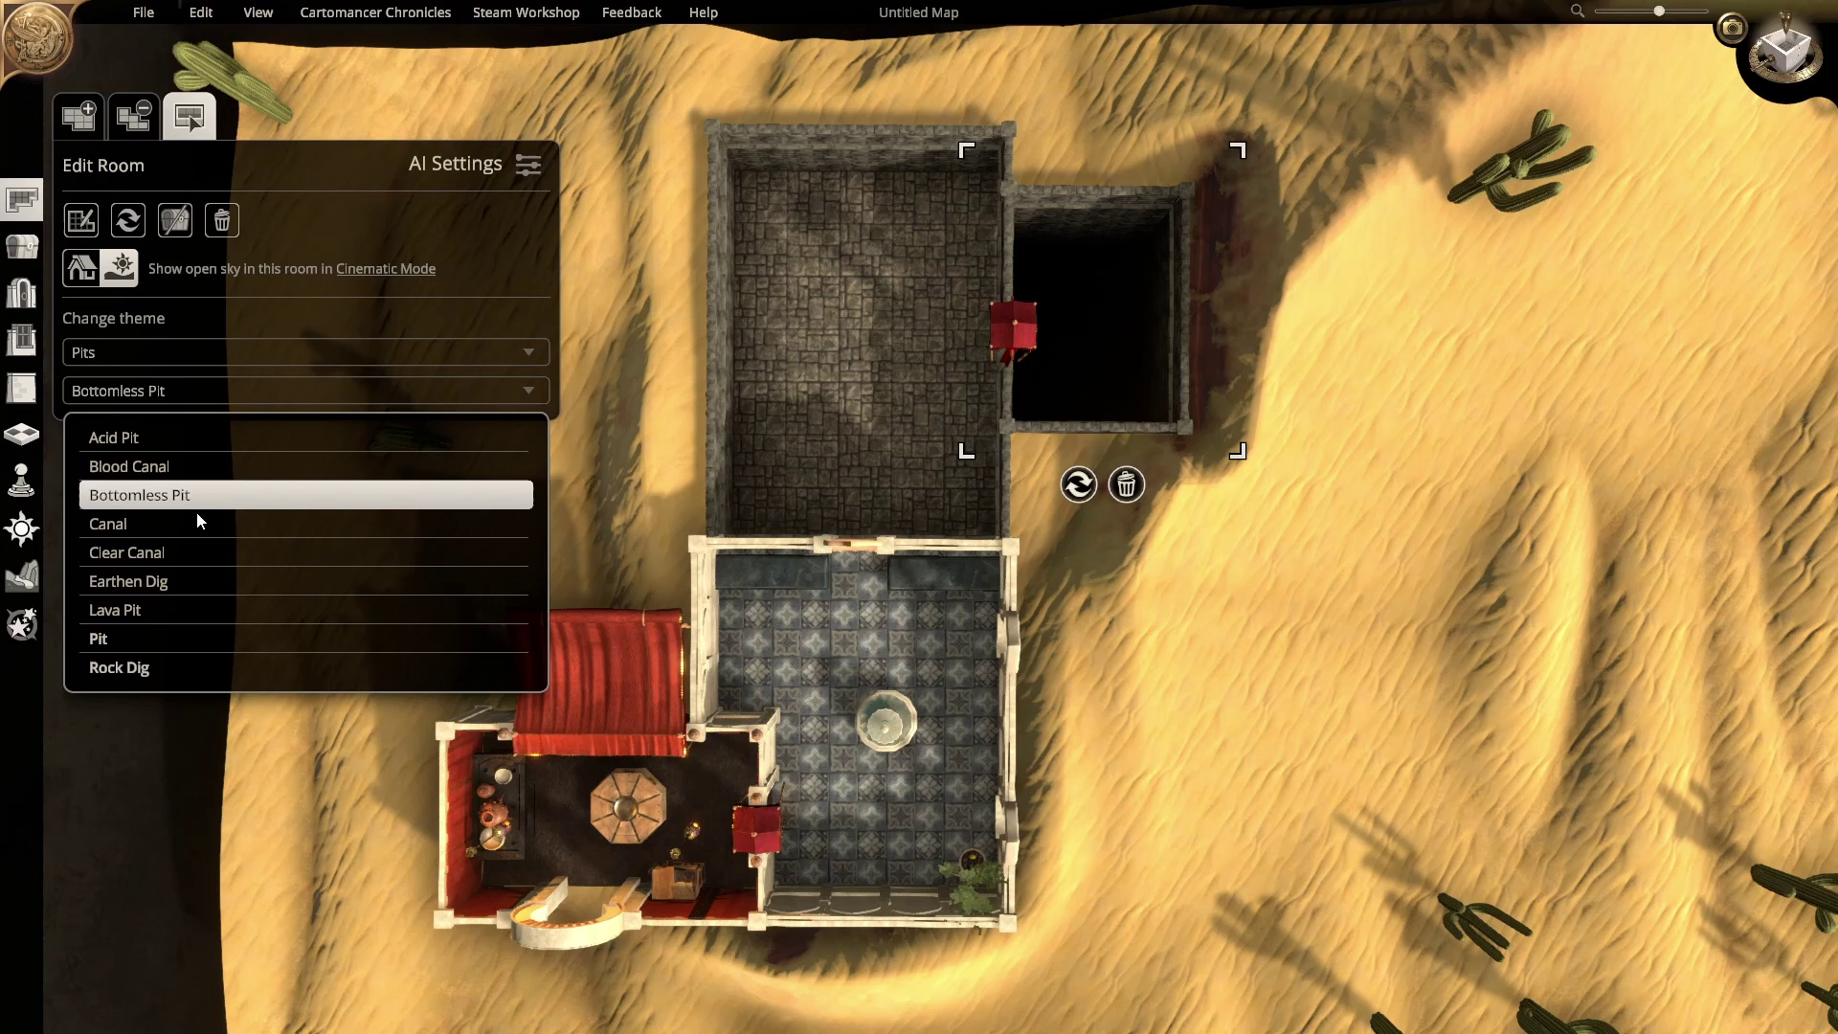
click(134, 671)
Step: Change the small side room to a Crypt Dungeon and the large pit room beside it to a Crypt Great Hall
click(228, 360)
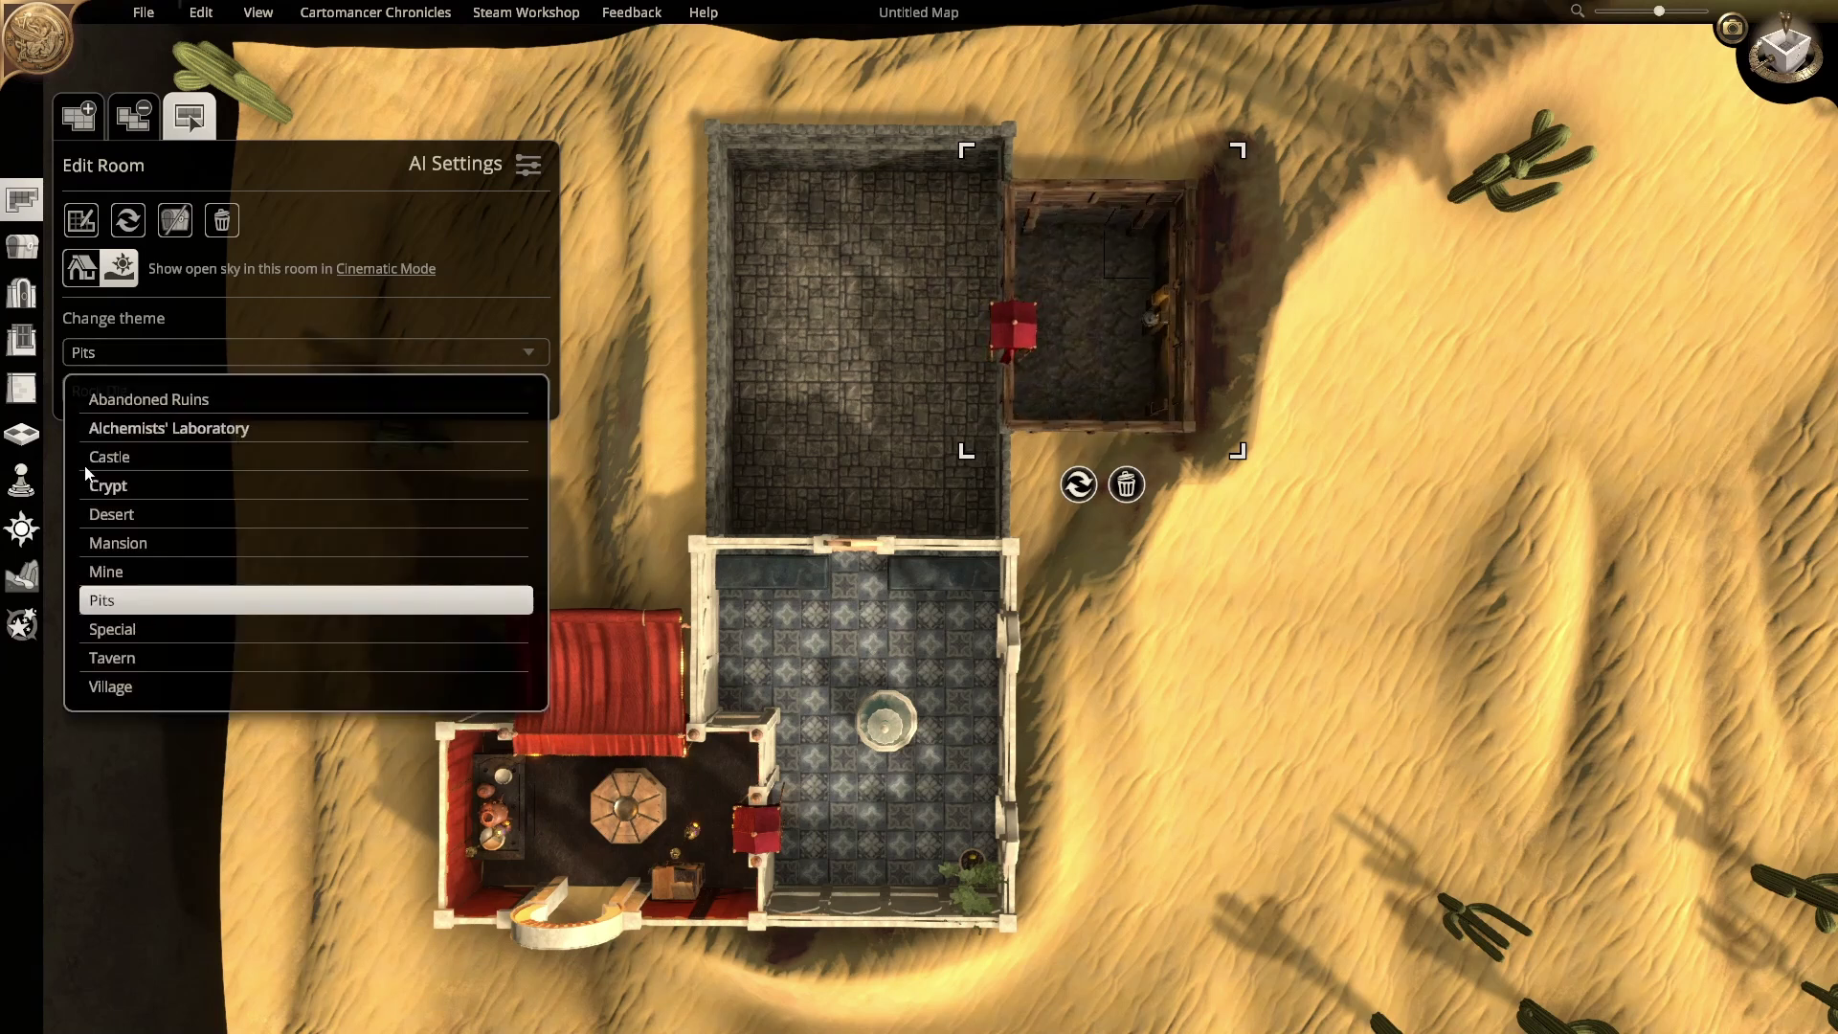
click(126, 490)
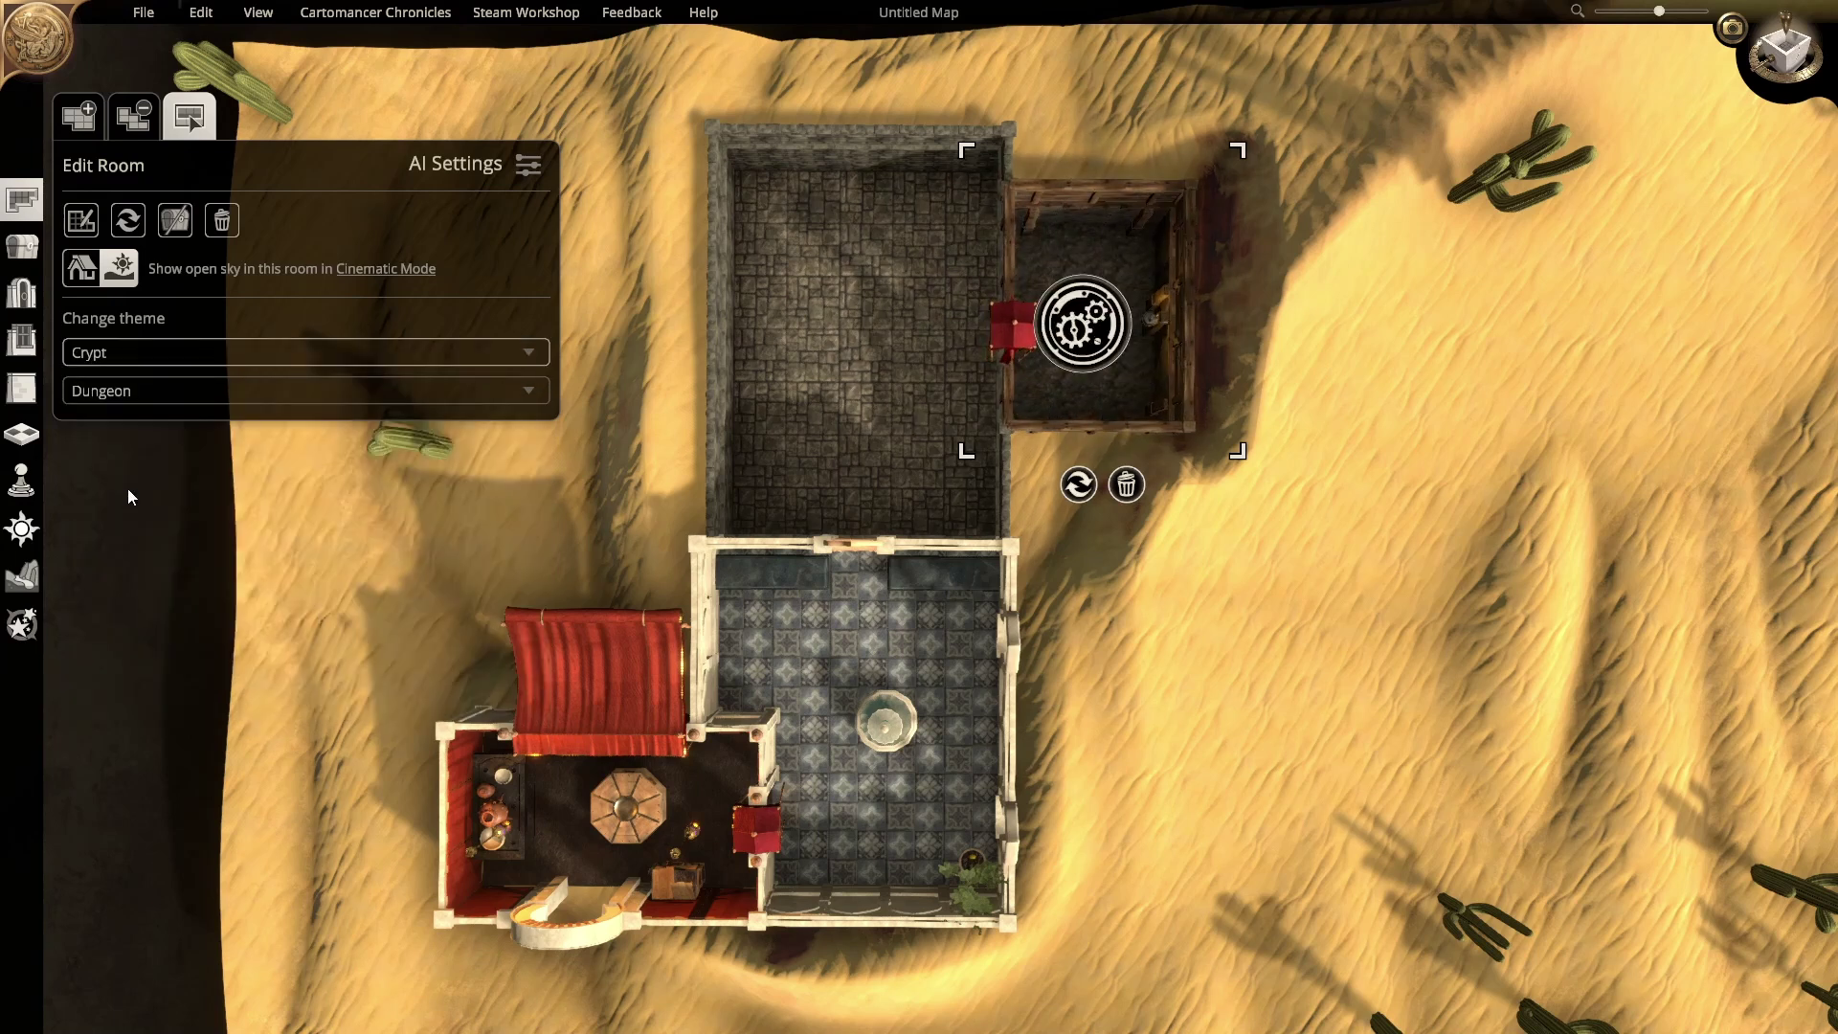
click(825, 456)
click(316, 354)
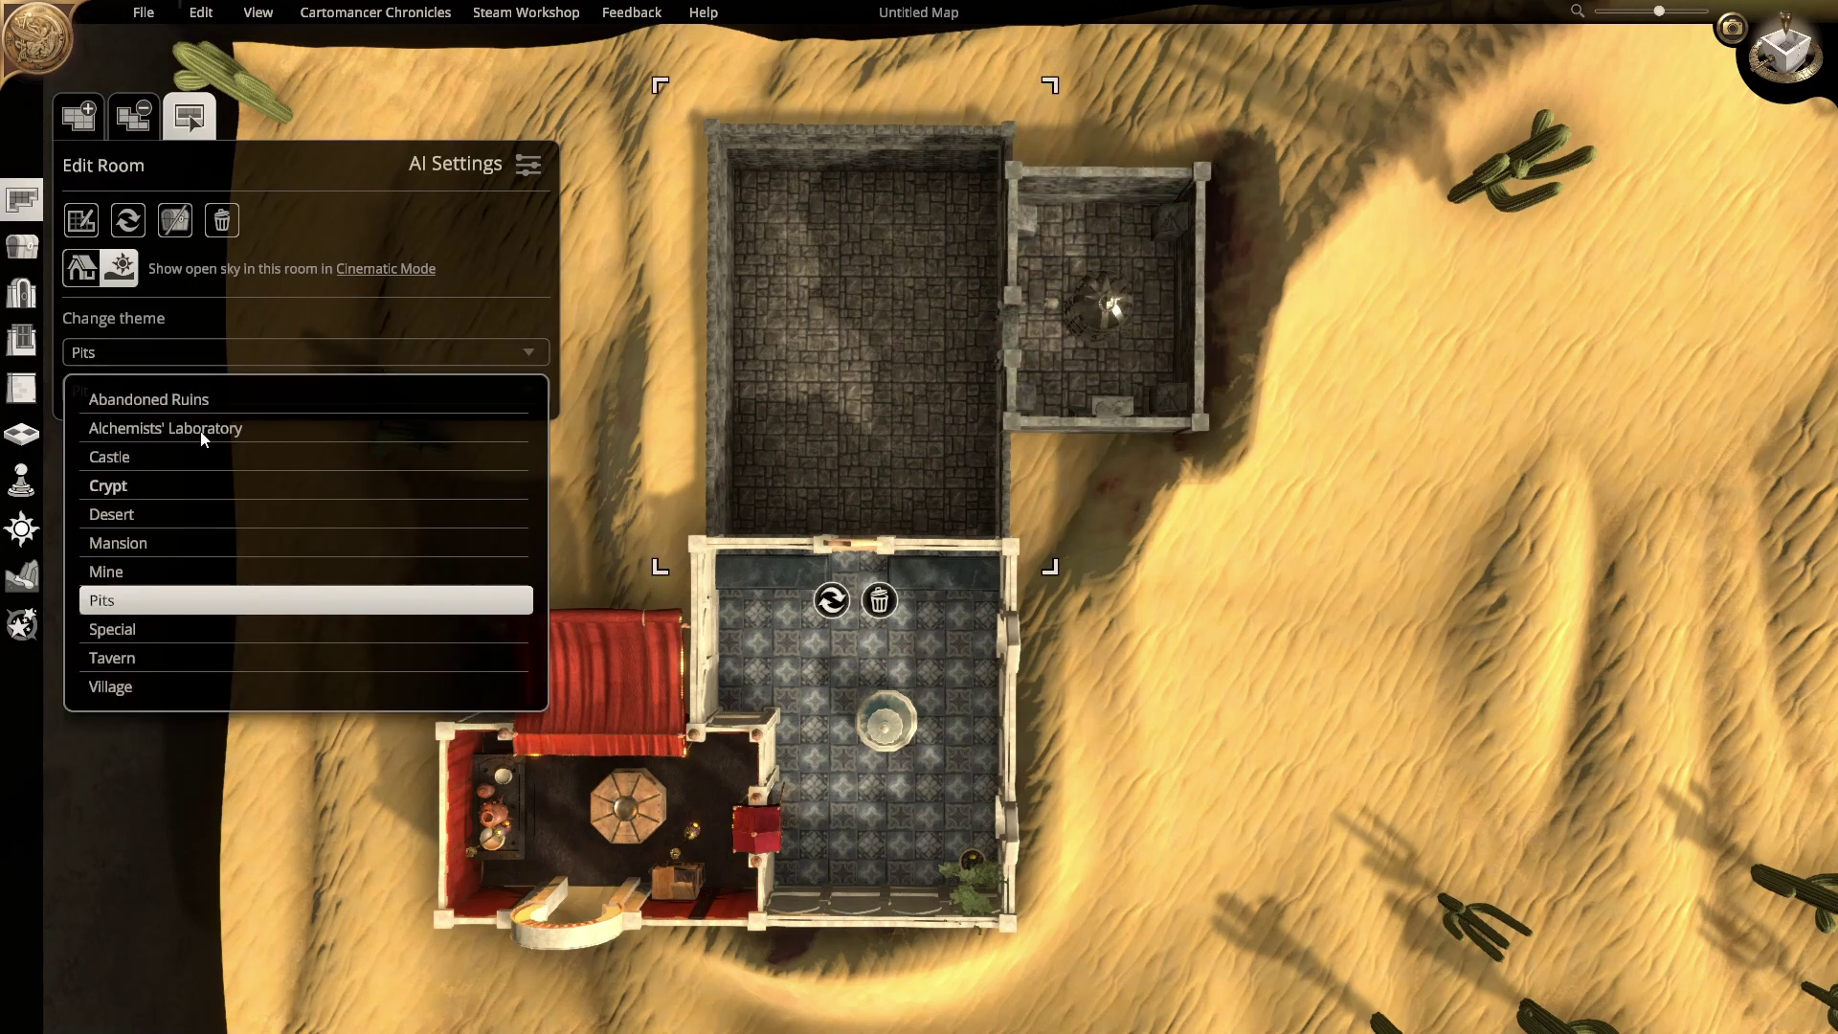
click(125, 488)
click(205, 391)
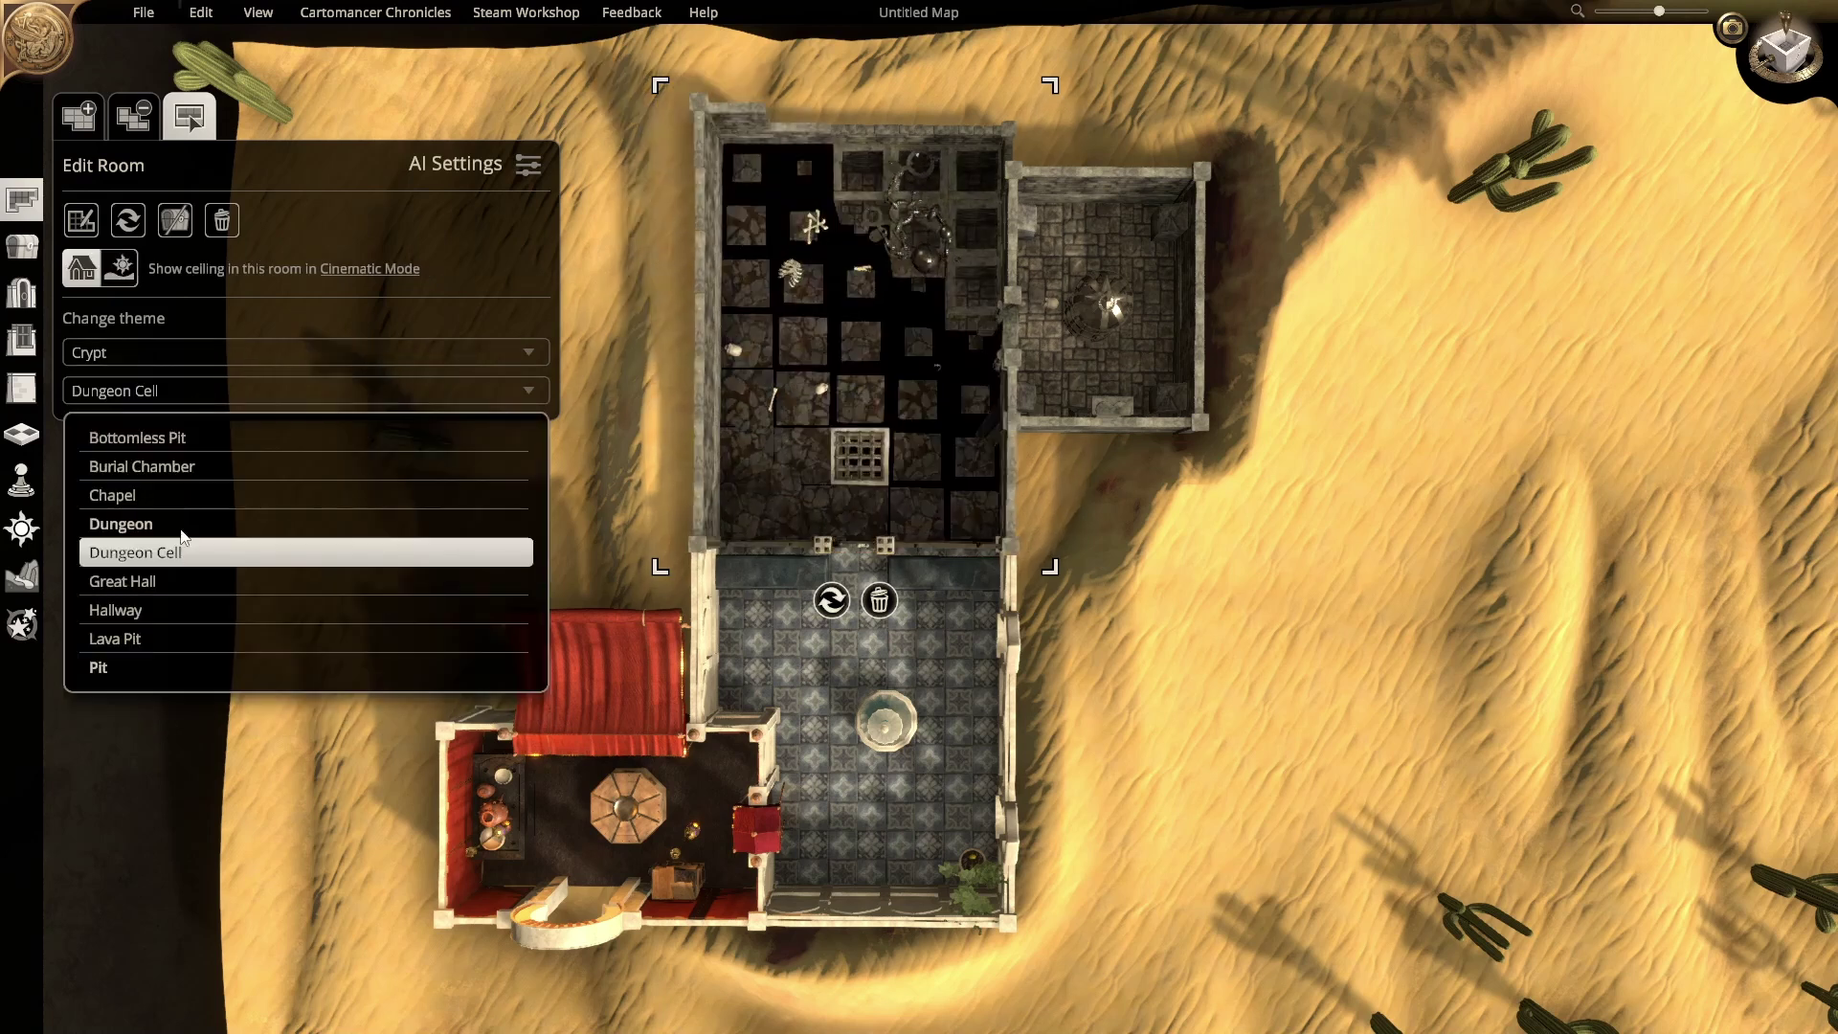
click(135, 591)
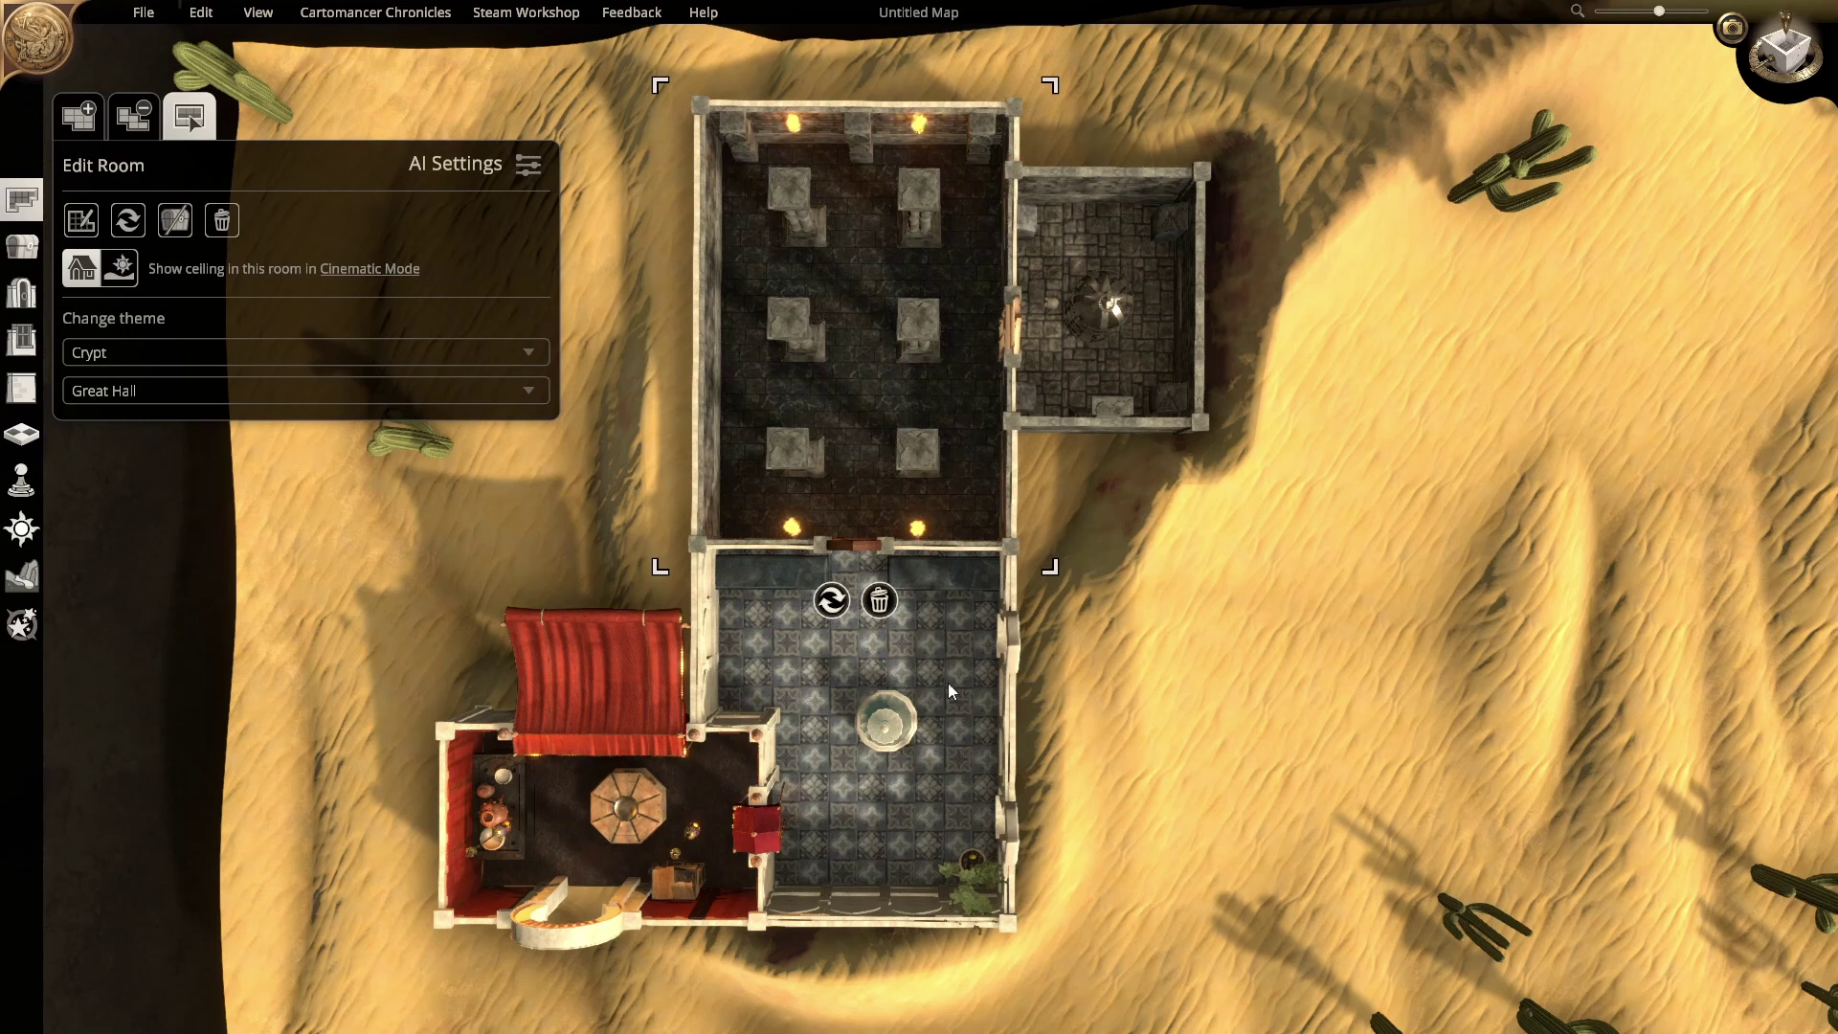
Step: Change the fountain room's theme to Pits, trying the Lava Pit and Canal room types
click(955, 640)
click(319, 353)
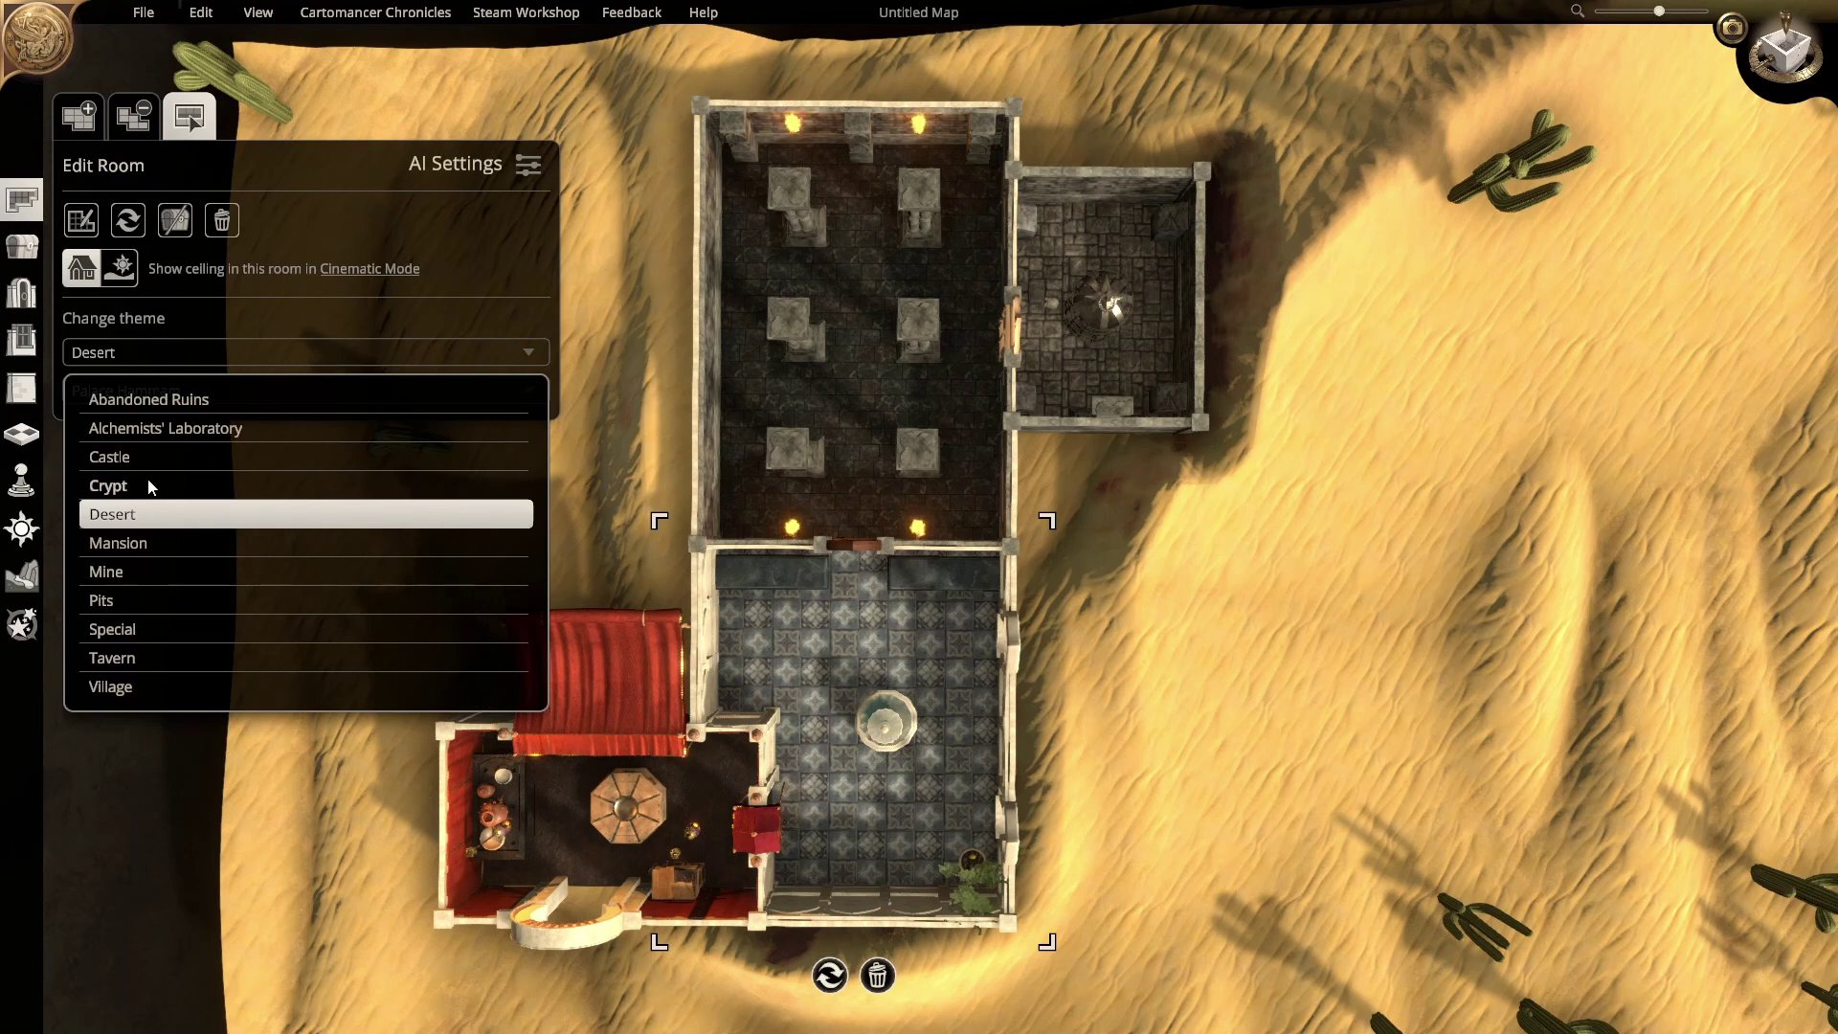
click(153, 600)
click(202, 386)
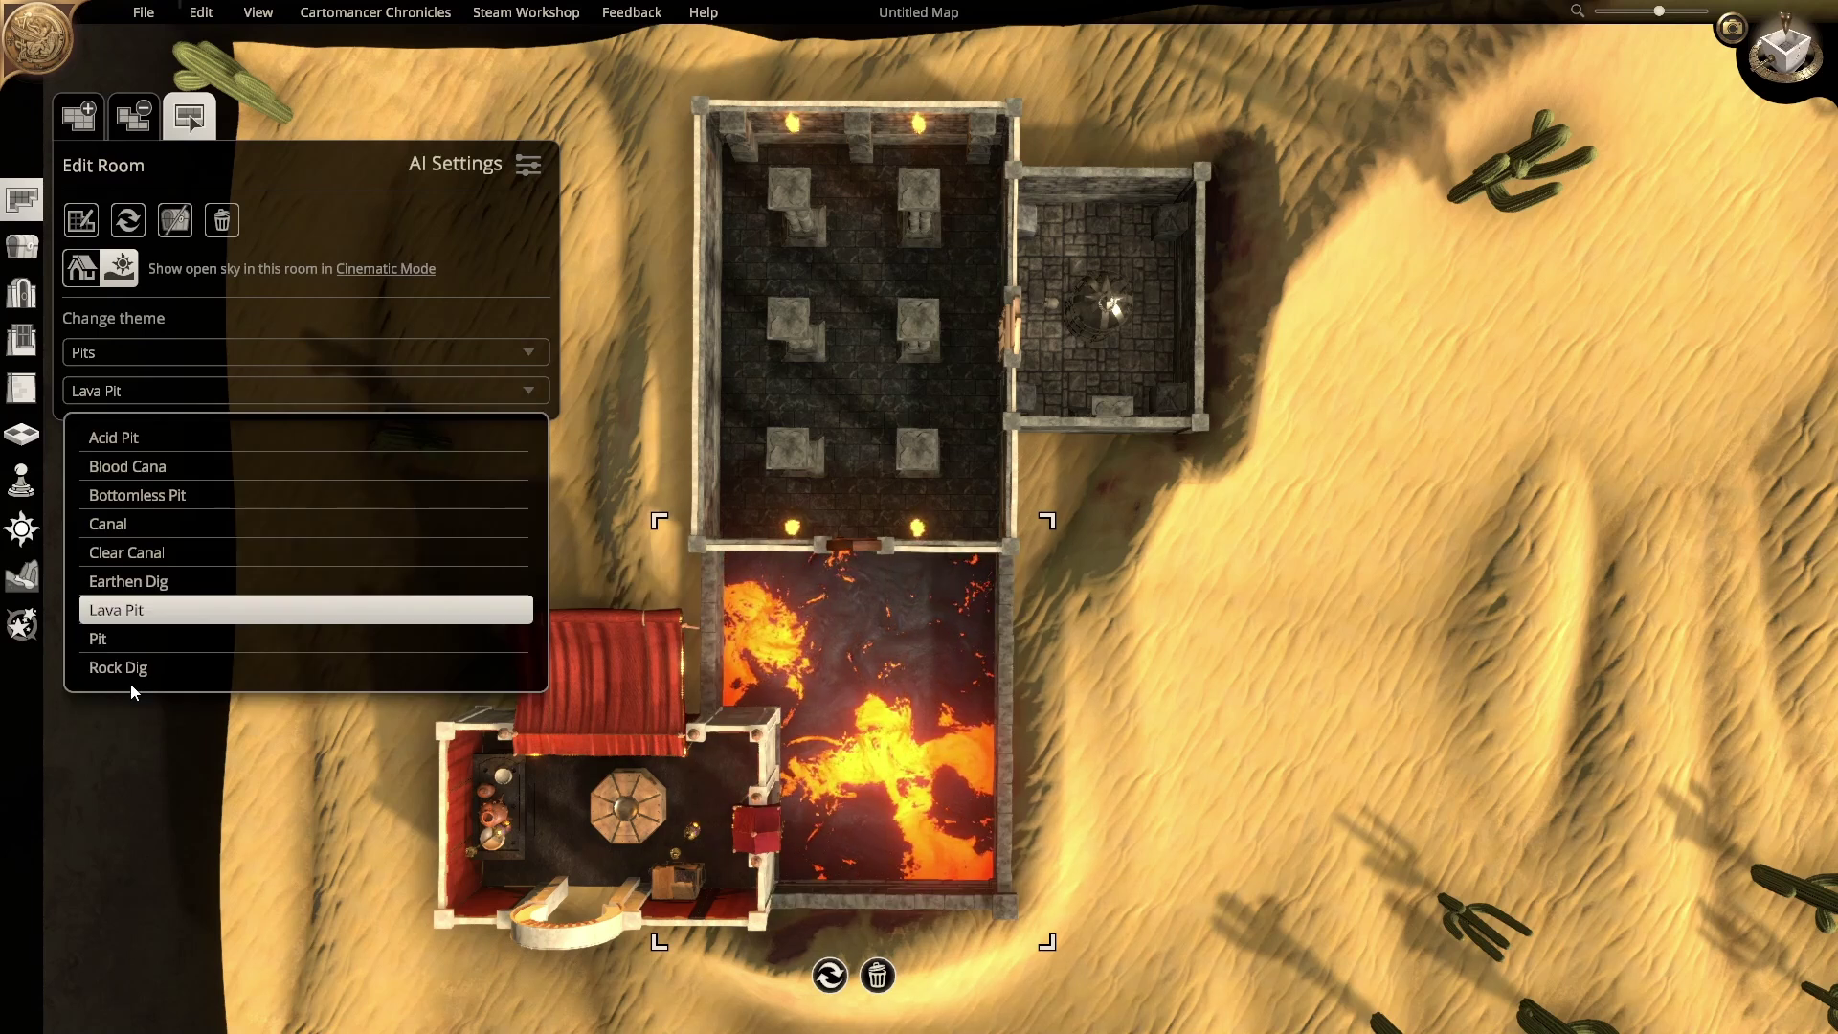
click(108, 524)
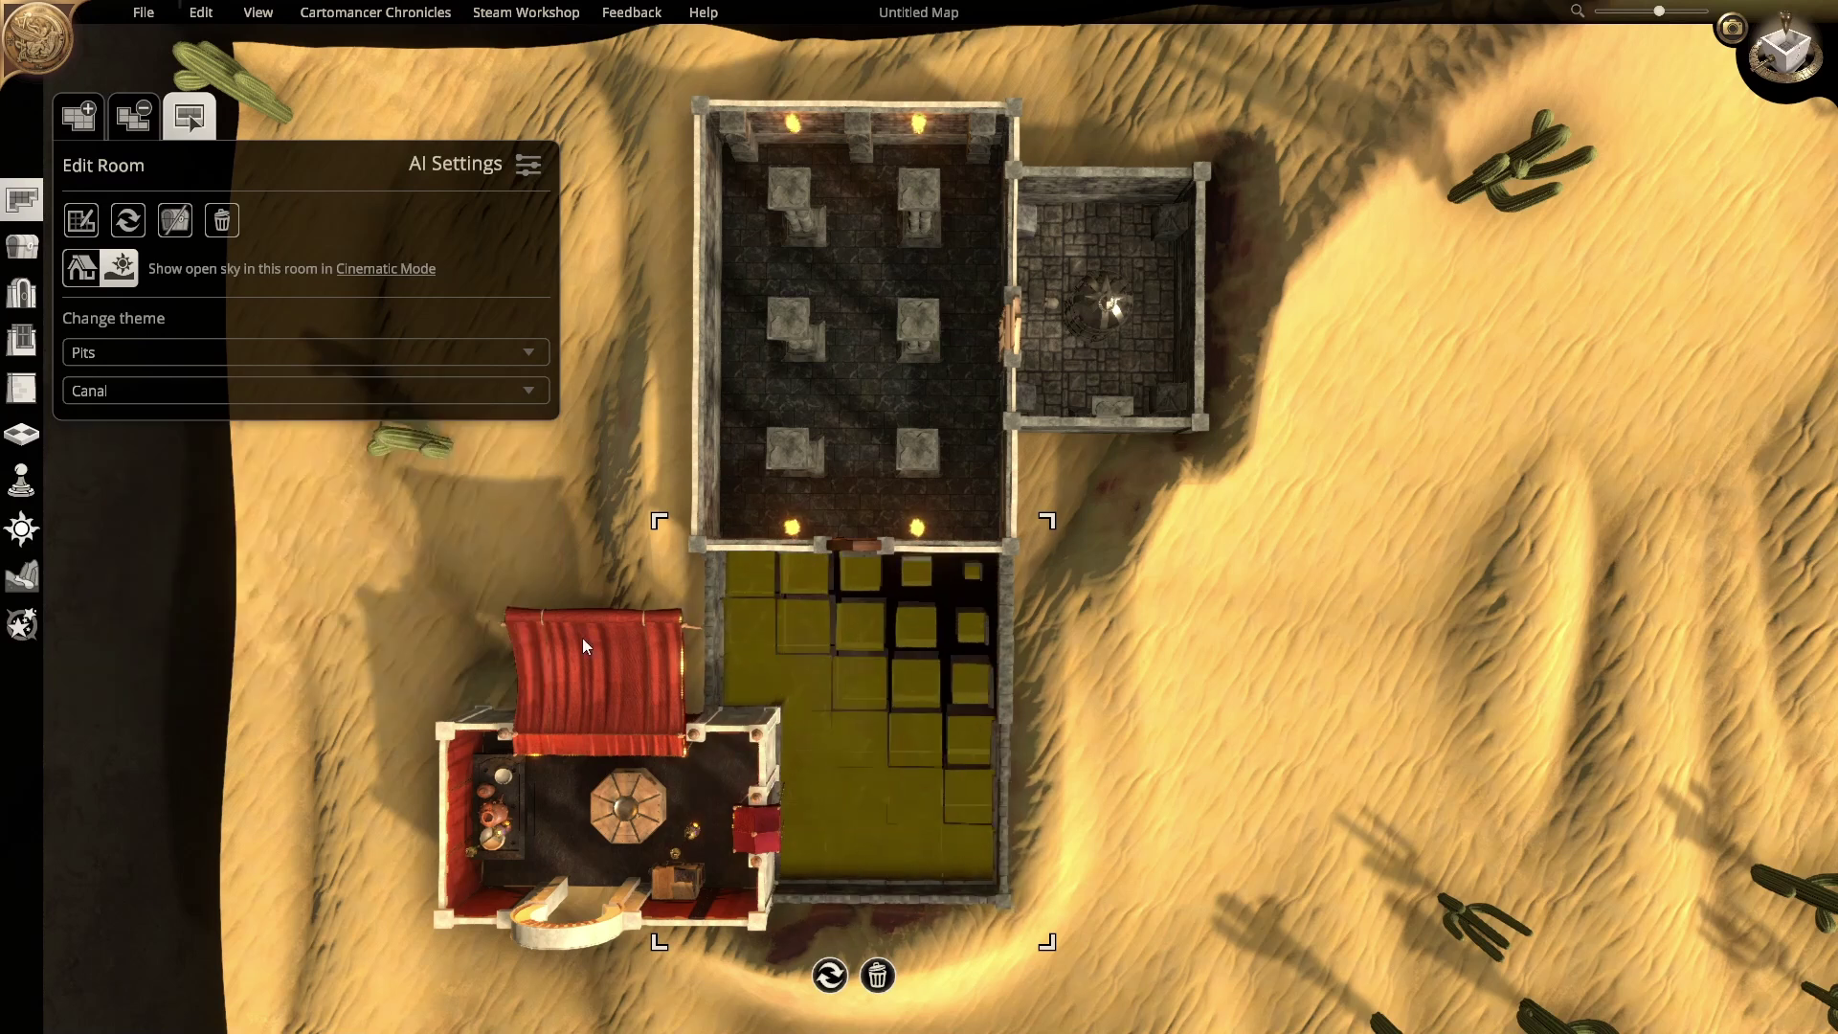
click(285, 387)
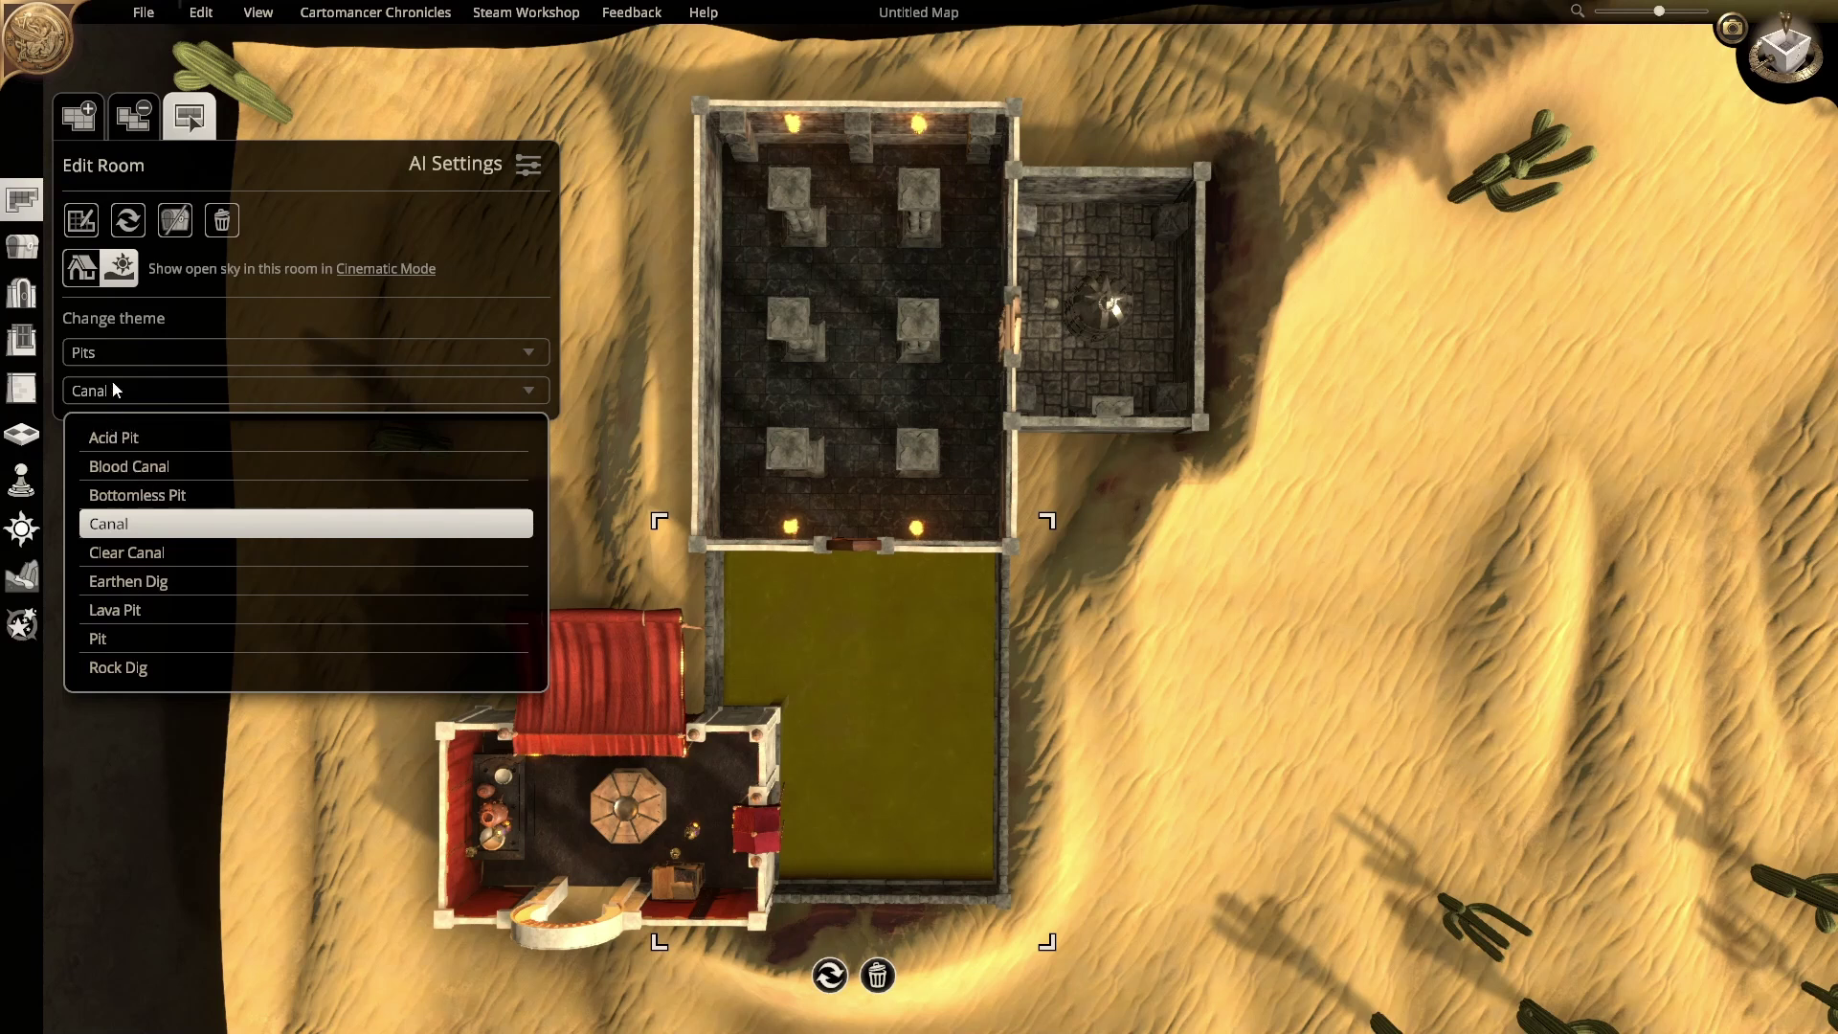
Step: Change the canal room's theme to Crypt with the Chapel room type
click(163, 353)
click(129, 485)
click(134, 391)
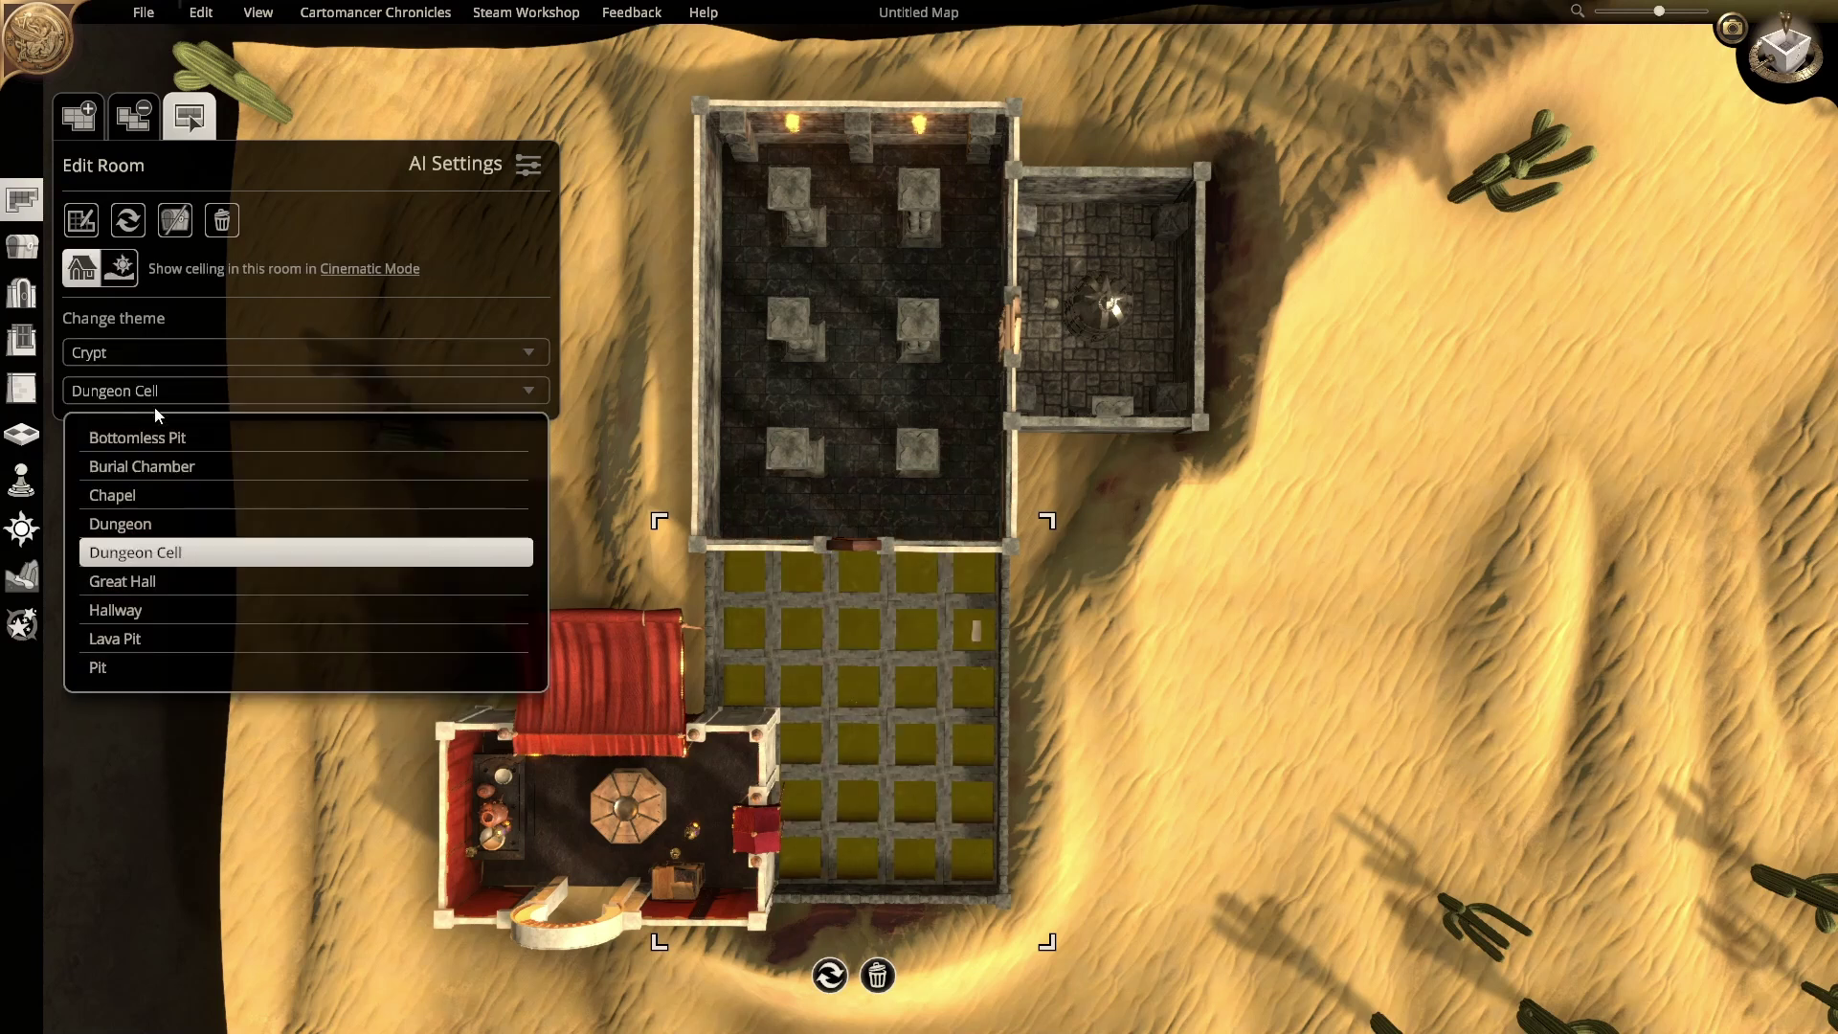
click(135, 494)
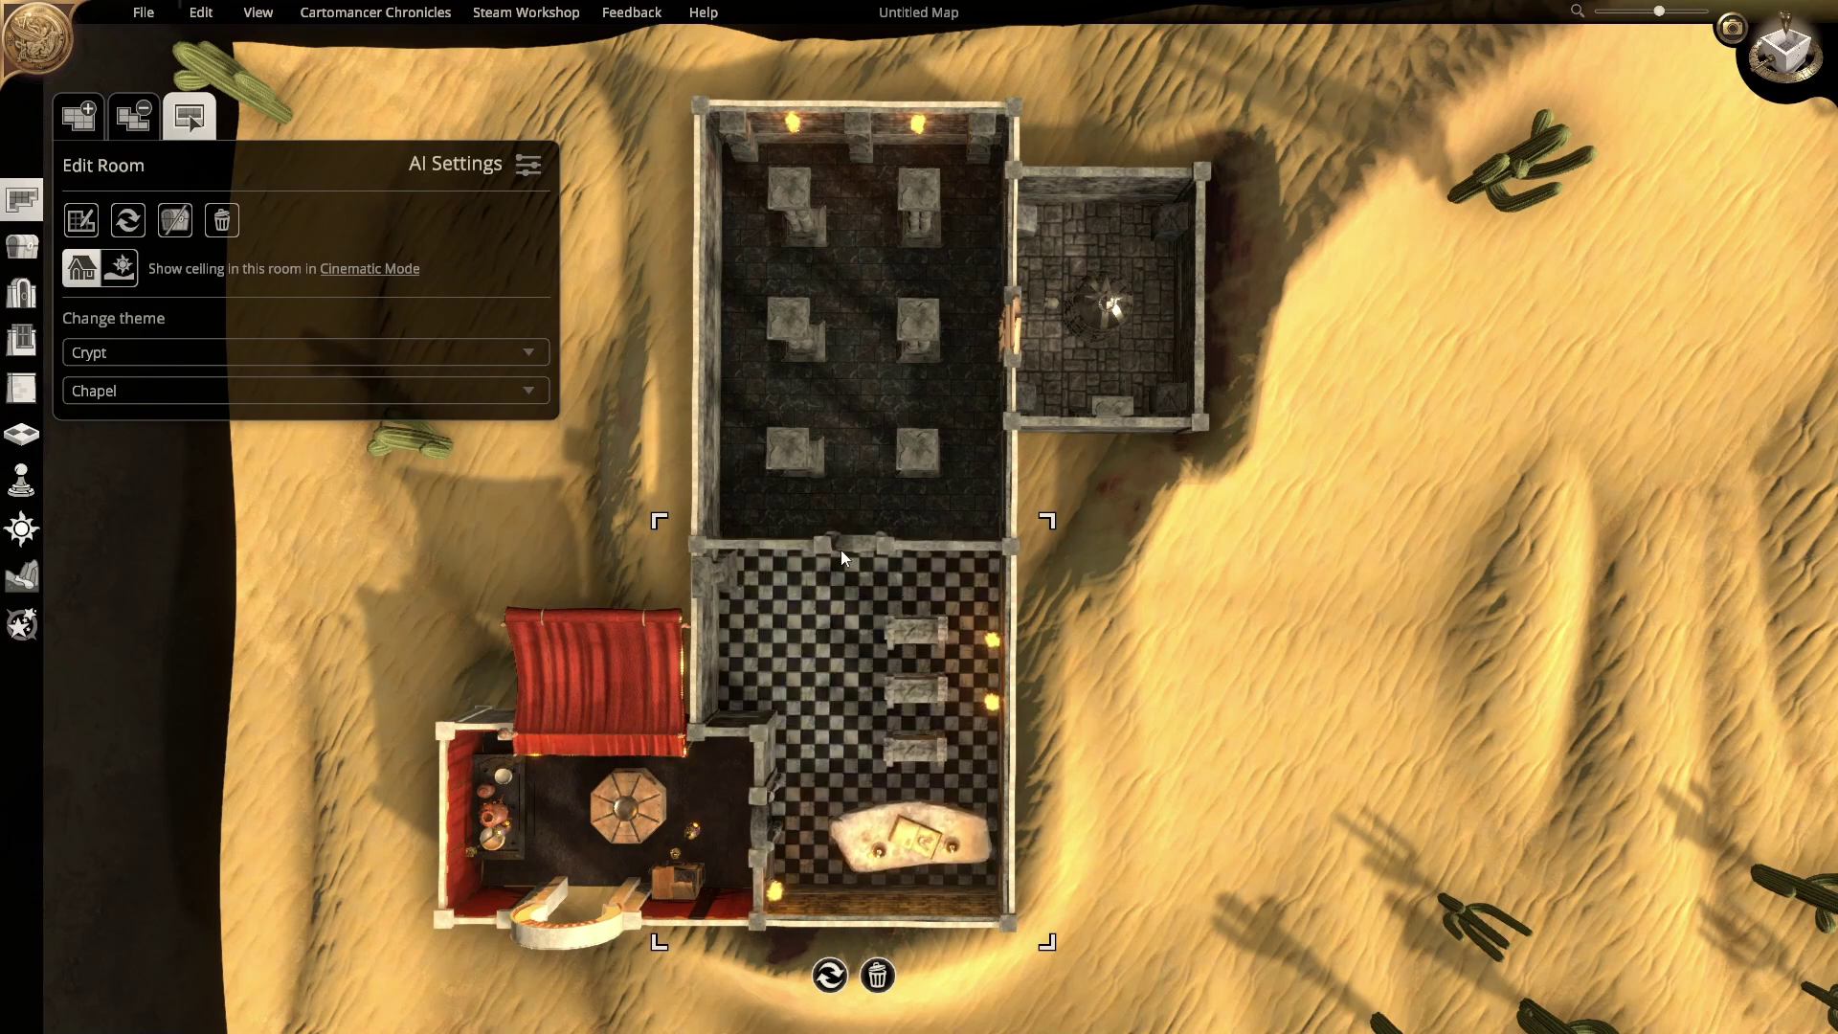
scroll(784, 457, down, 1)
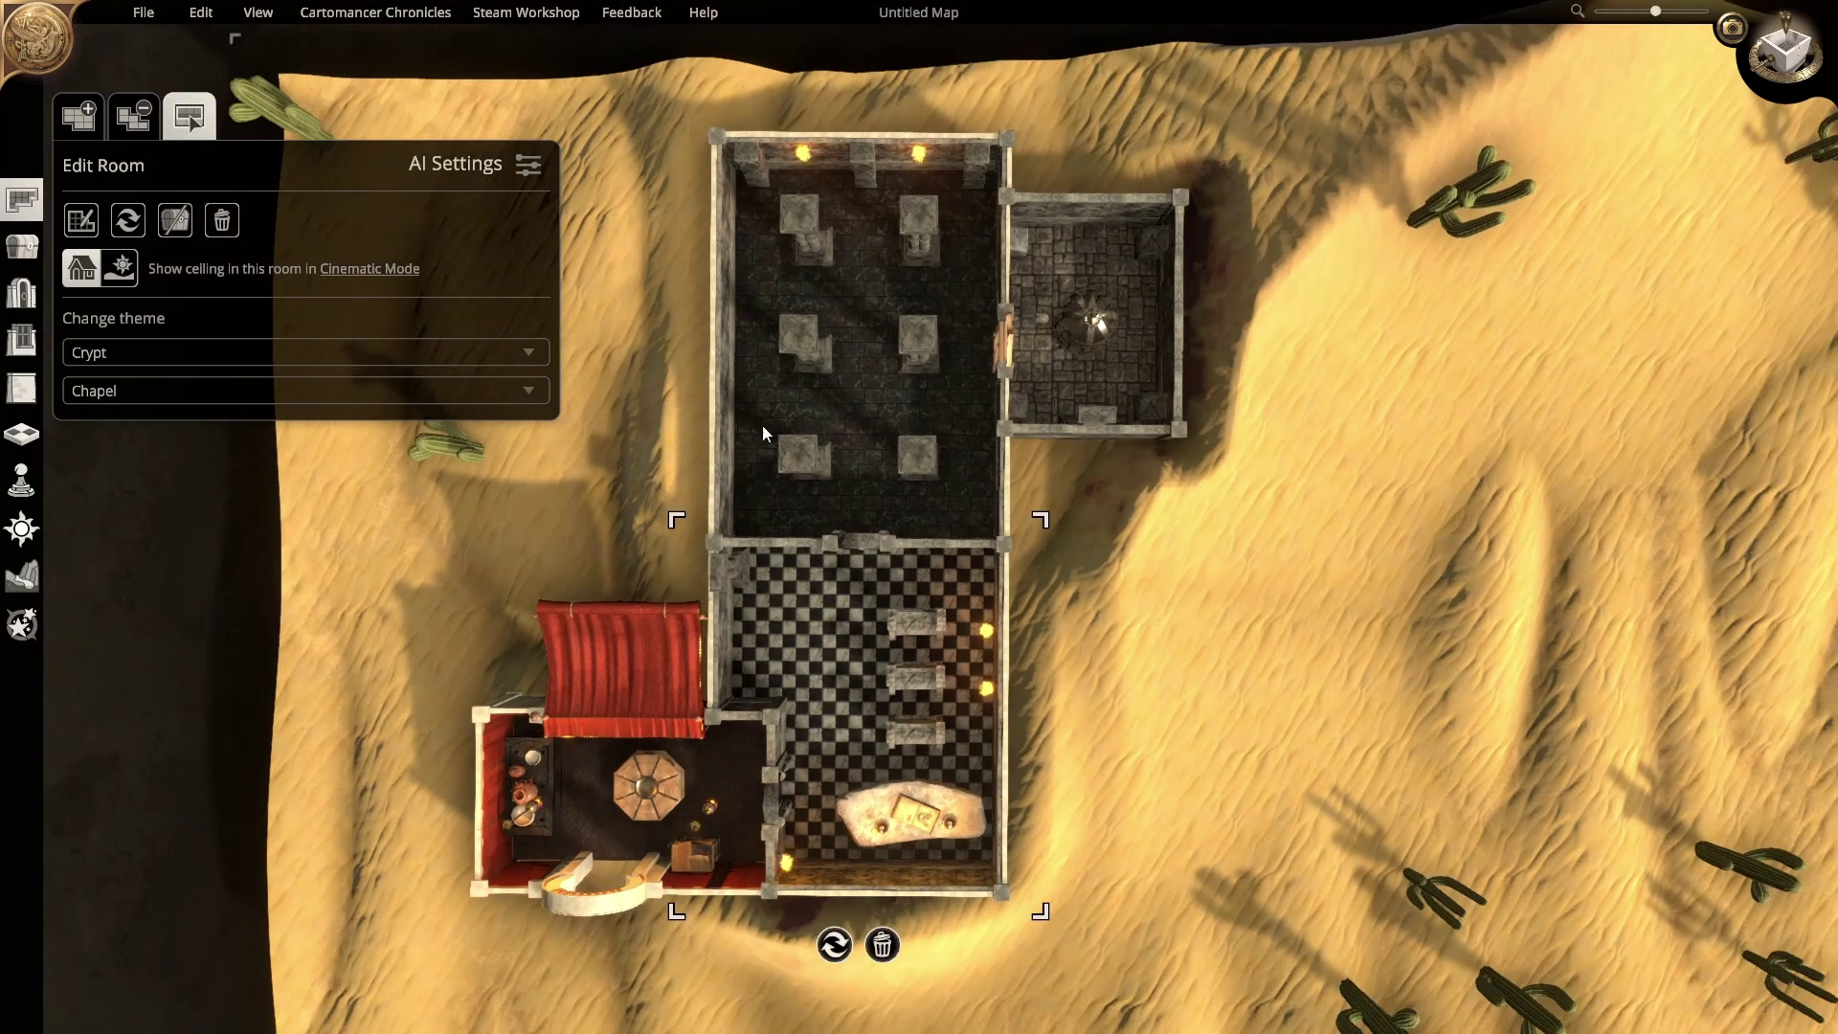
Step: Browse the floor tile catalogue, including the Ruined floors and the coloured and checkered tiles
click(21, 434)
scroll(715, 387, up, 3)
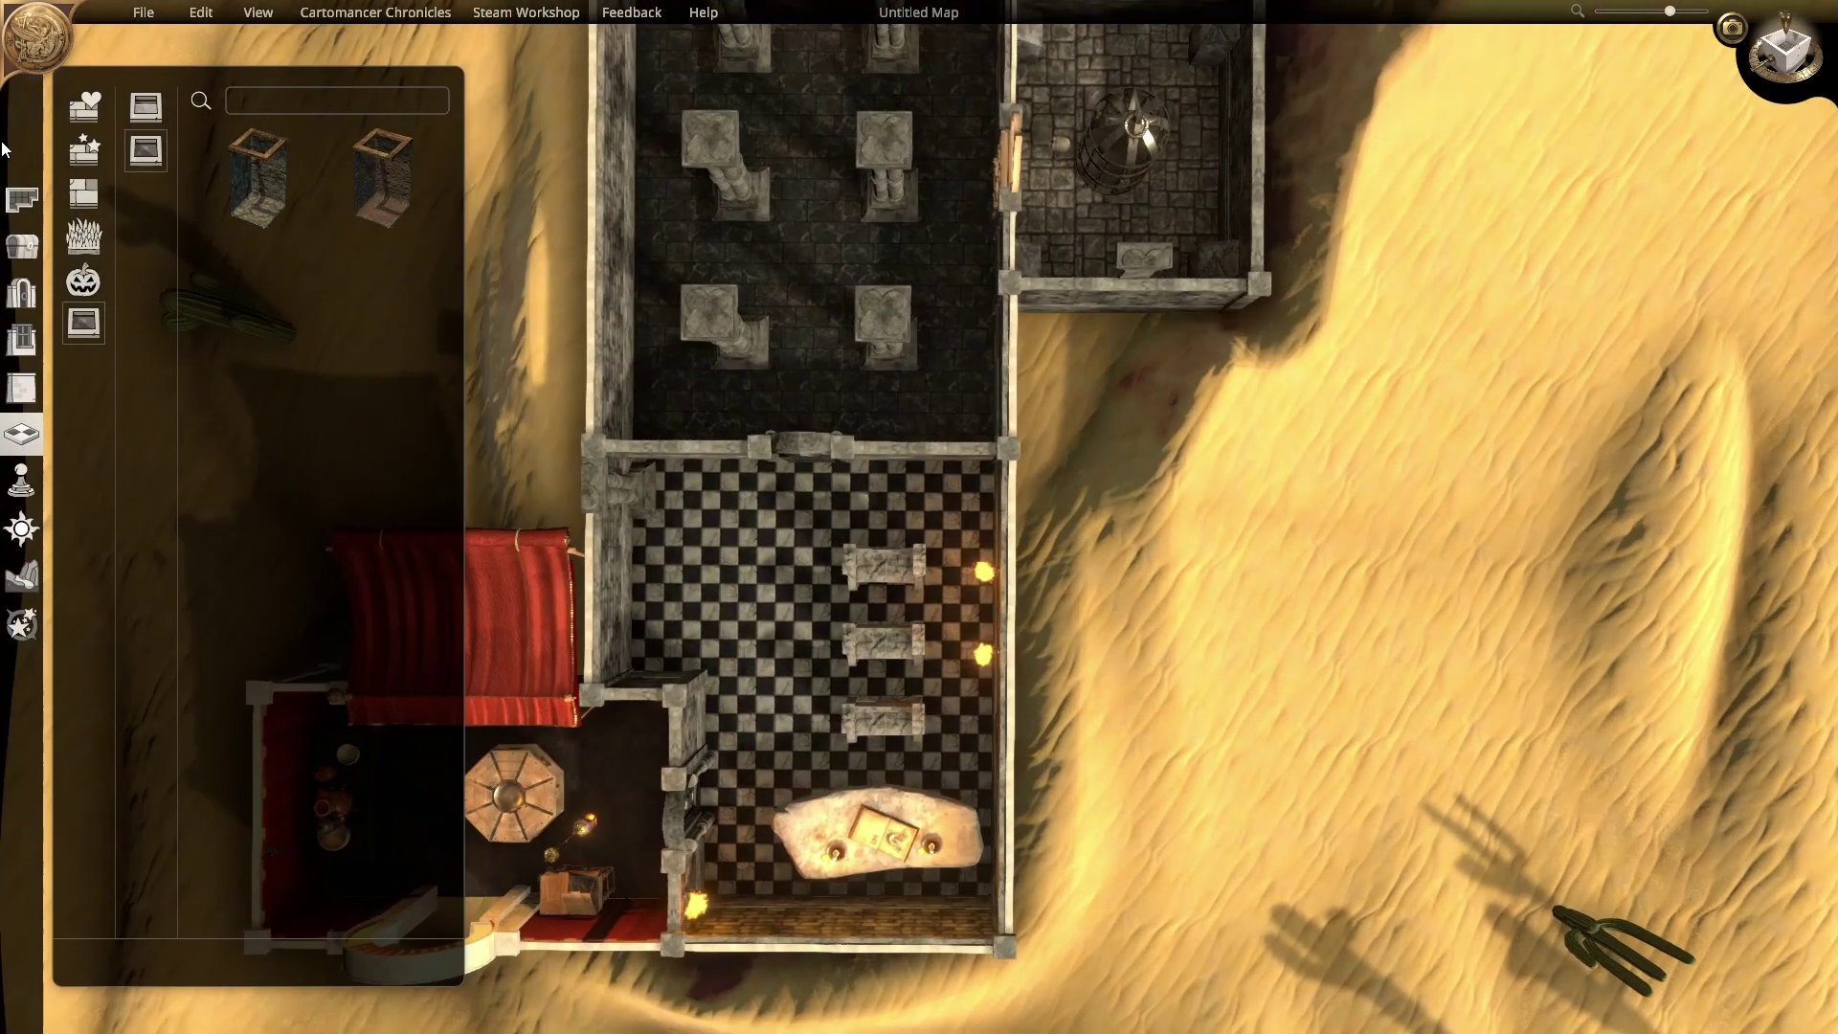
click(100, 192)
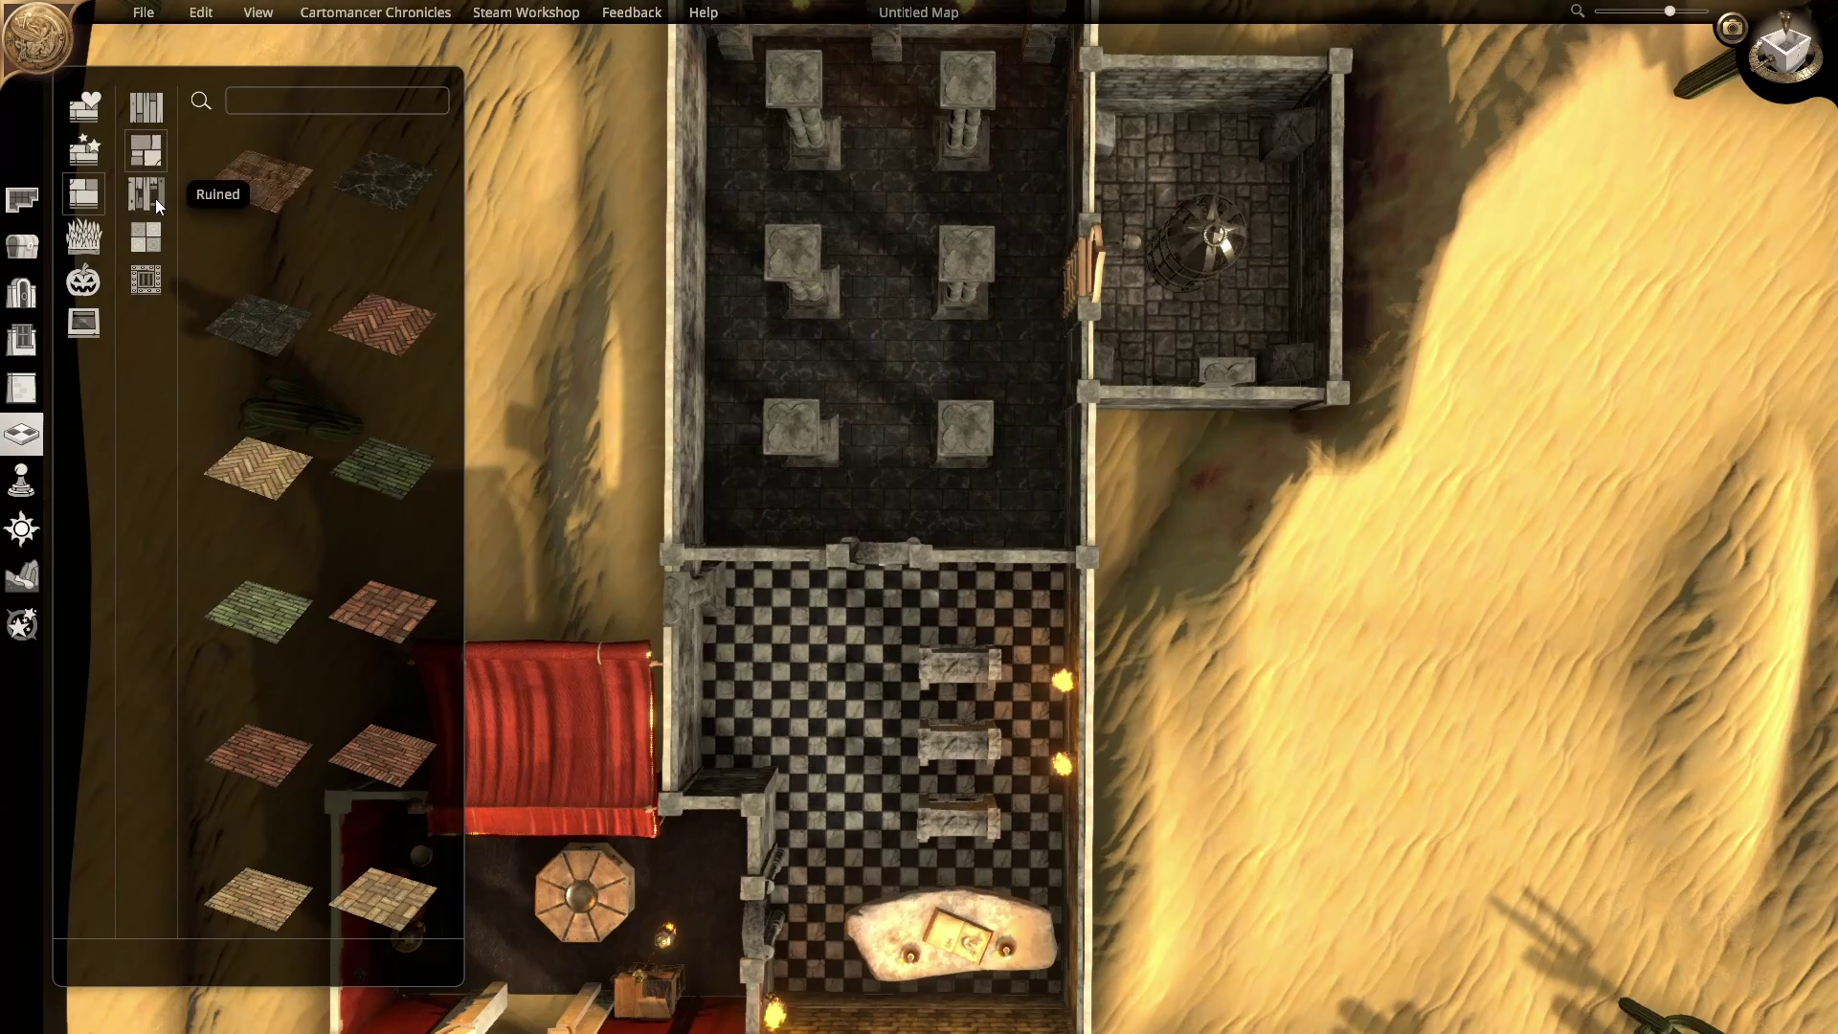
click(146, 194)
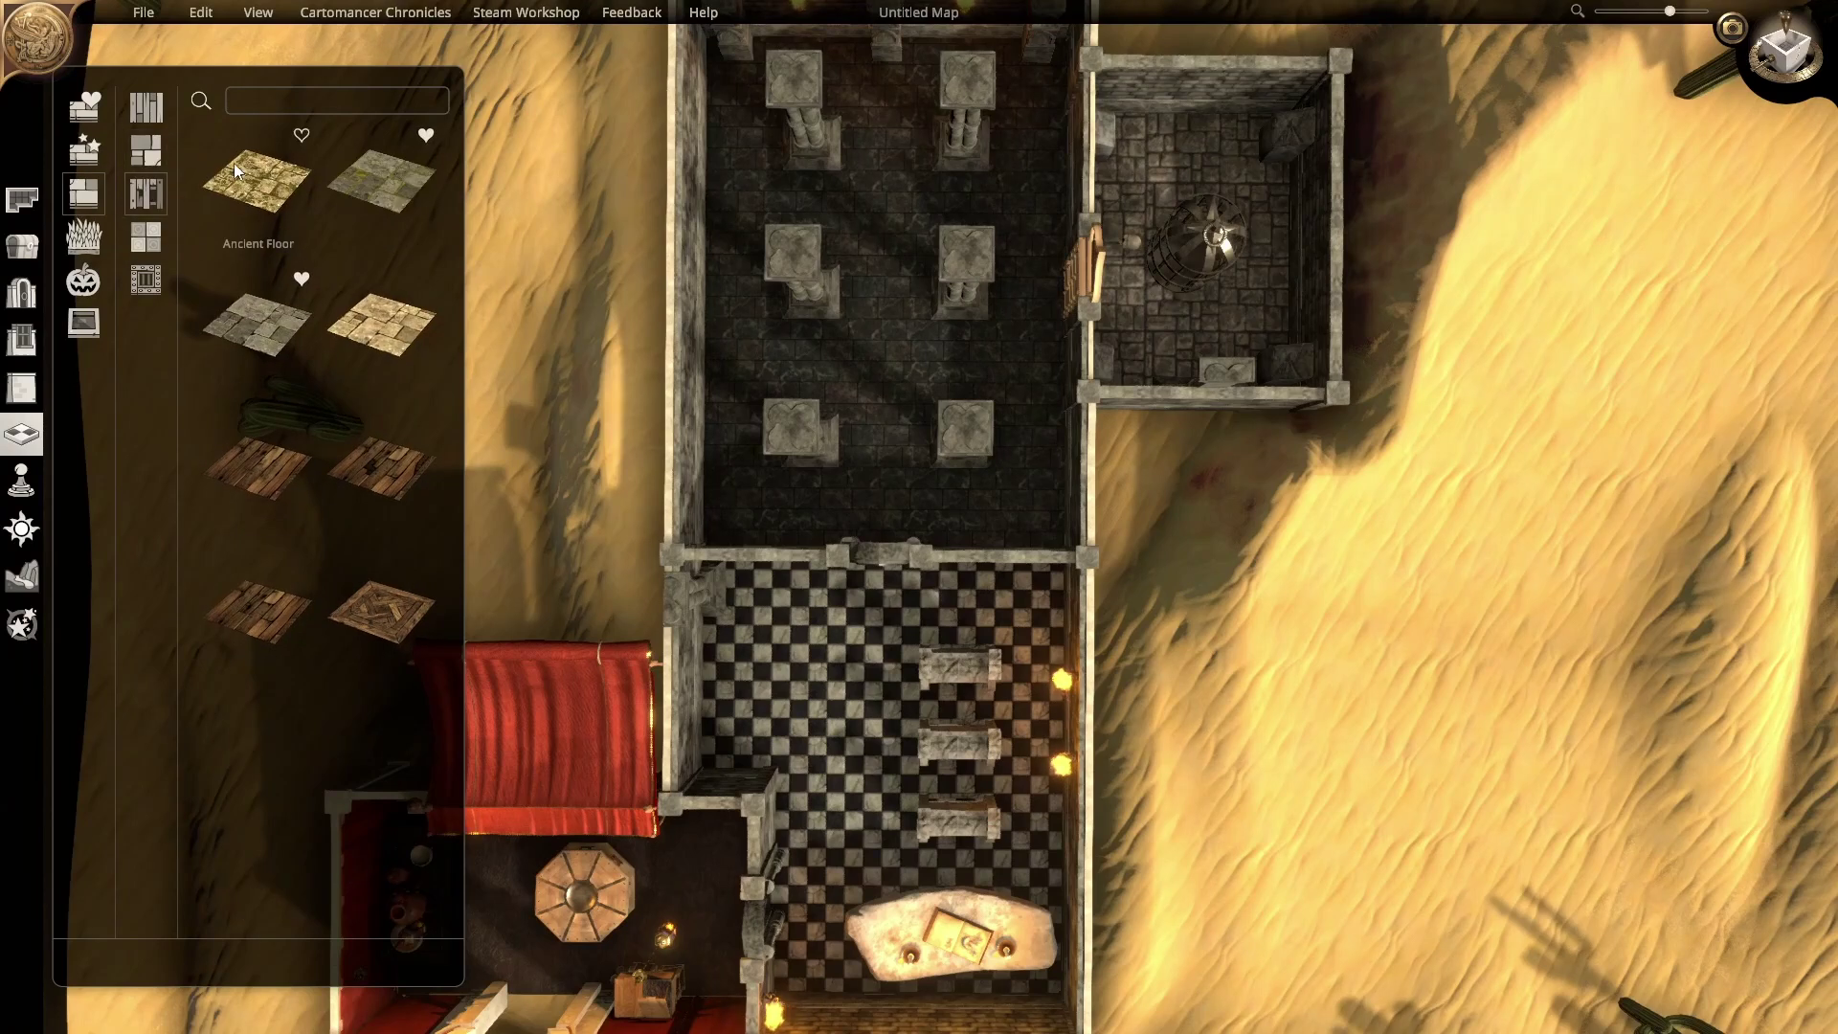
click(146, 240)
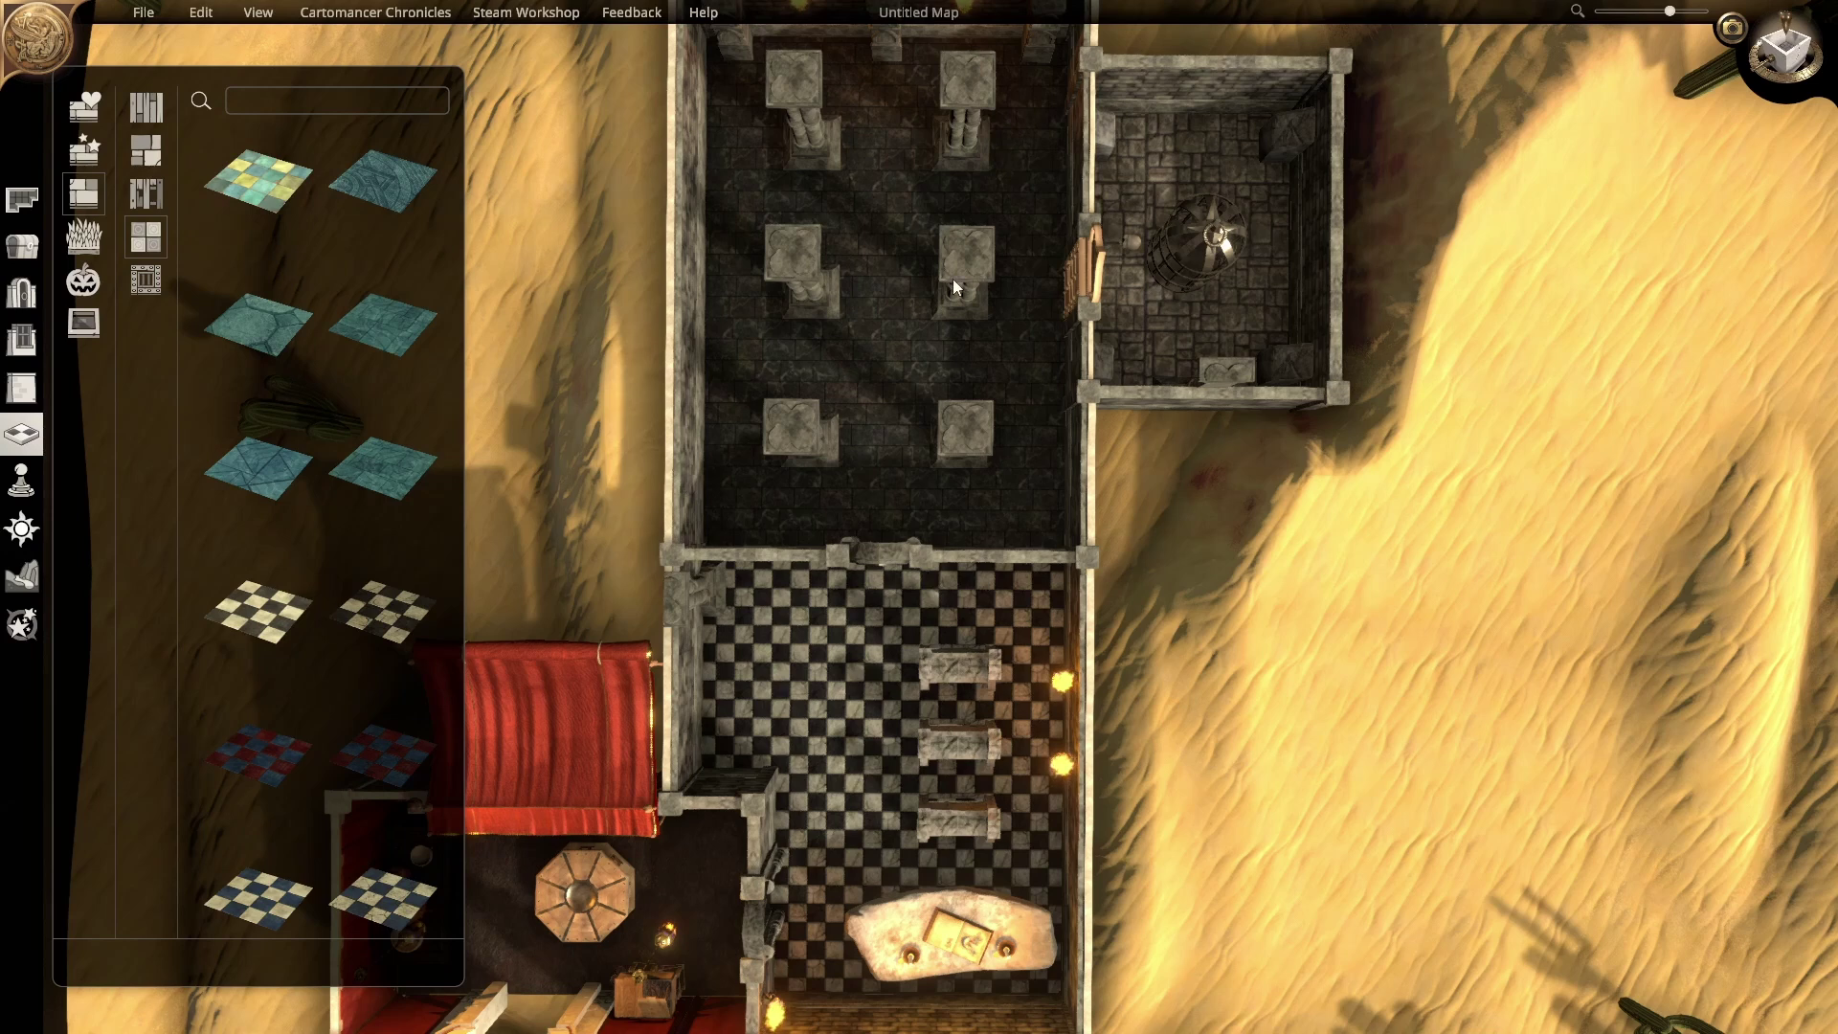
Step: Lay the dark framed special floor tile across the great hall, the upper part of the chapel and the side dungeon
click(83, 150)
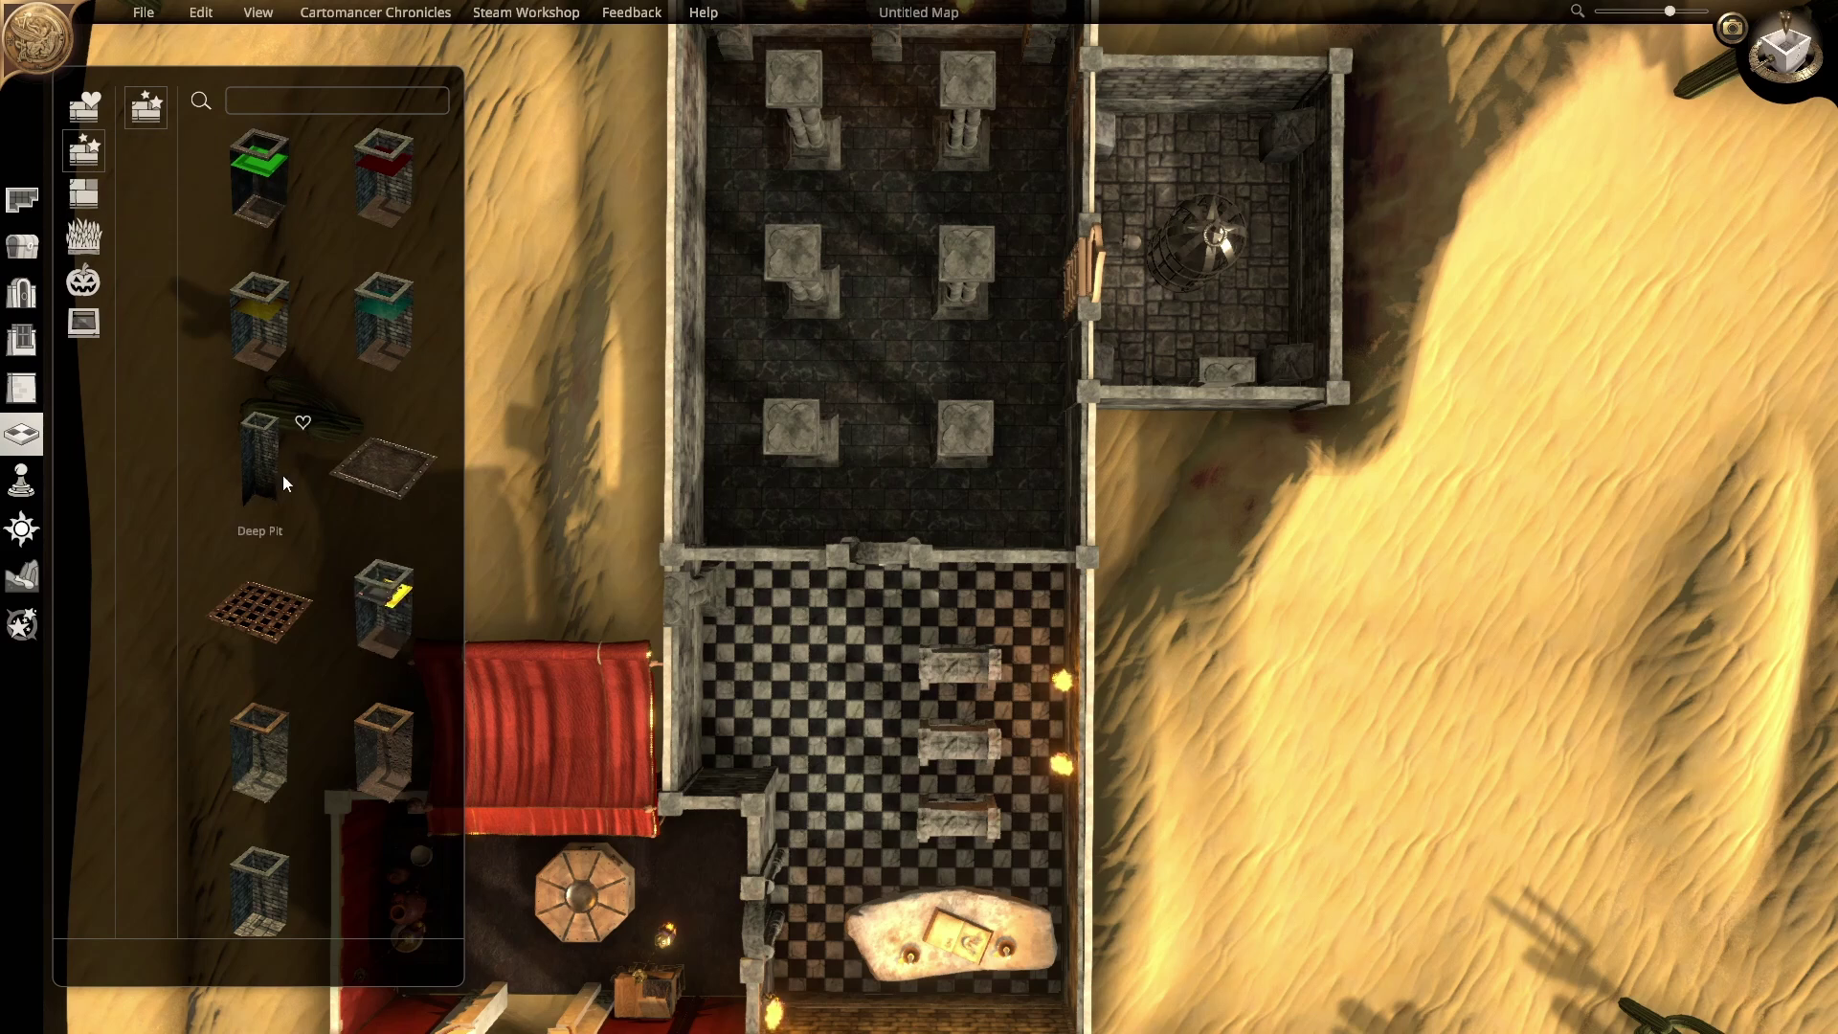
click(381, 468)
mouse_move(725, 76)
mouse_down()
mouse_move(875, 616)
mouse_move(1025, 869)
mouse_move(1021, 744)
mouse_up()
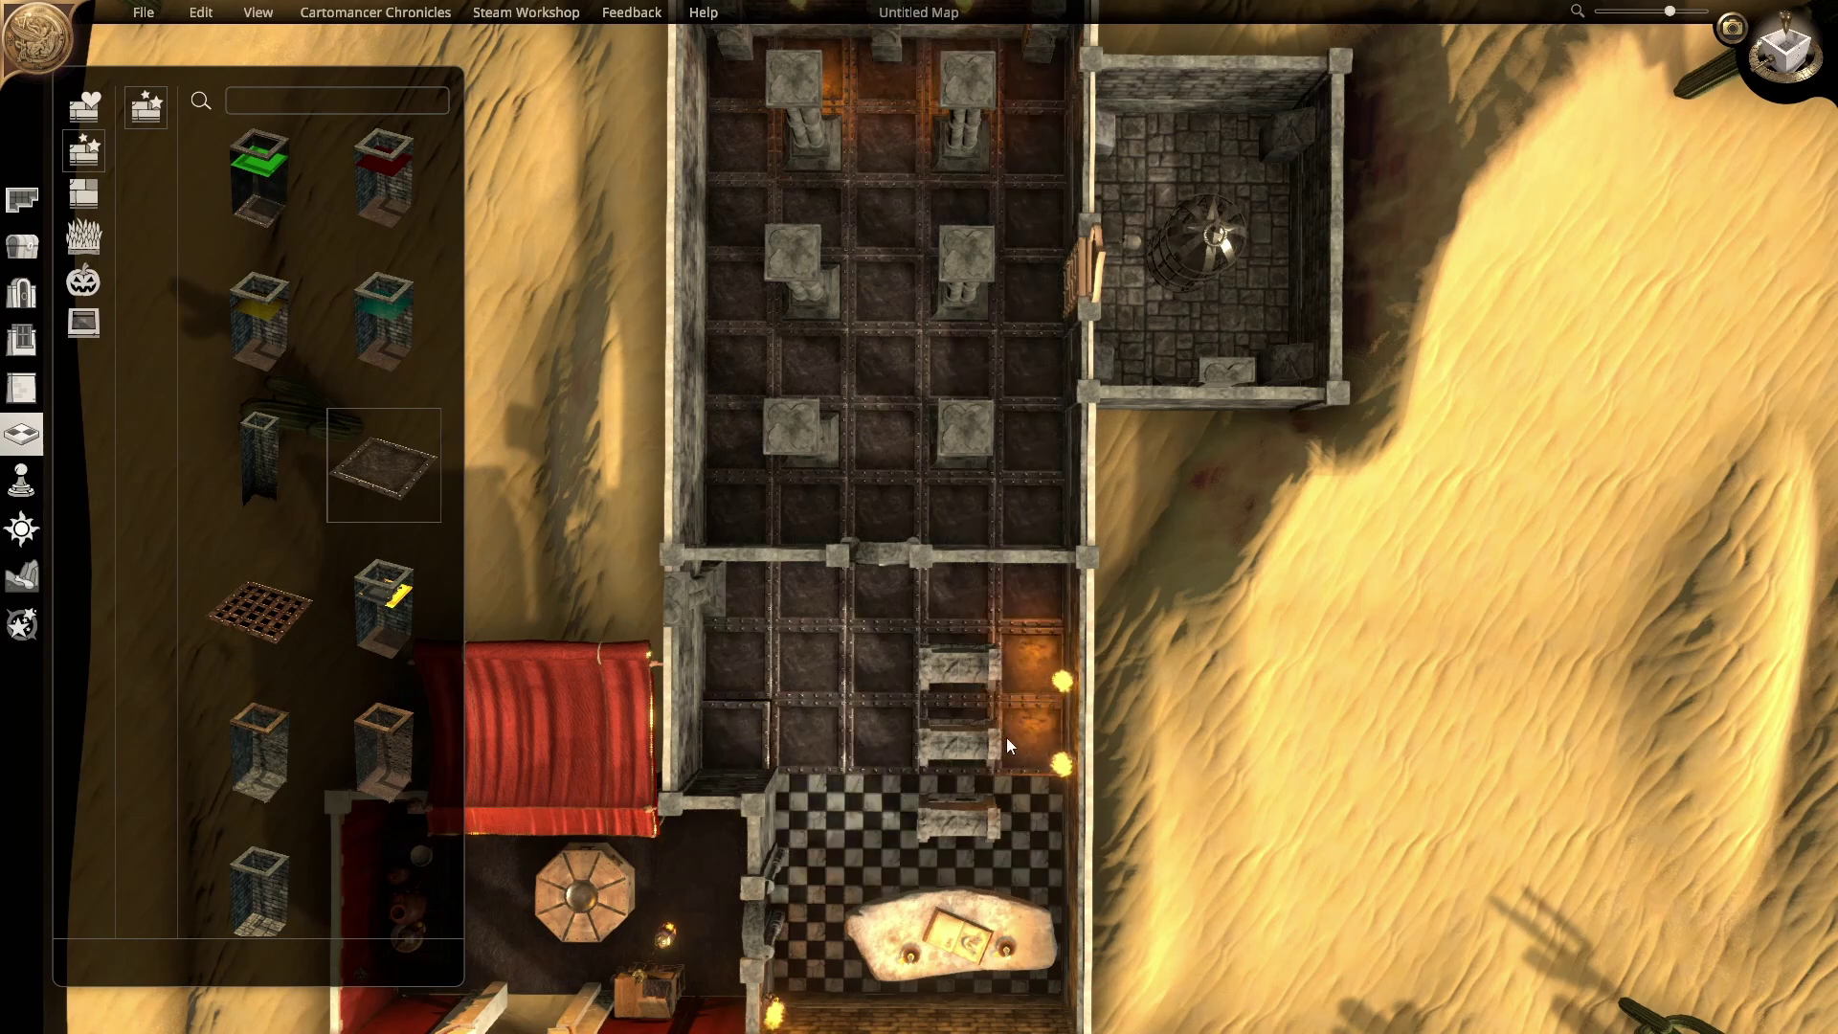
drag(1097, 117, 1256, 353)
Step: Extend the dark framed floor tile over the rest of the chapel and into the tent shop
right_drag(913, 879, 985, 621)
drag(864, 588, 1074, 712)
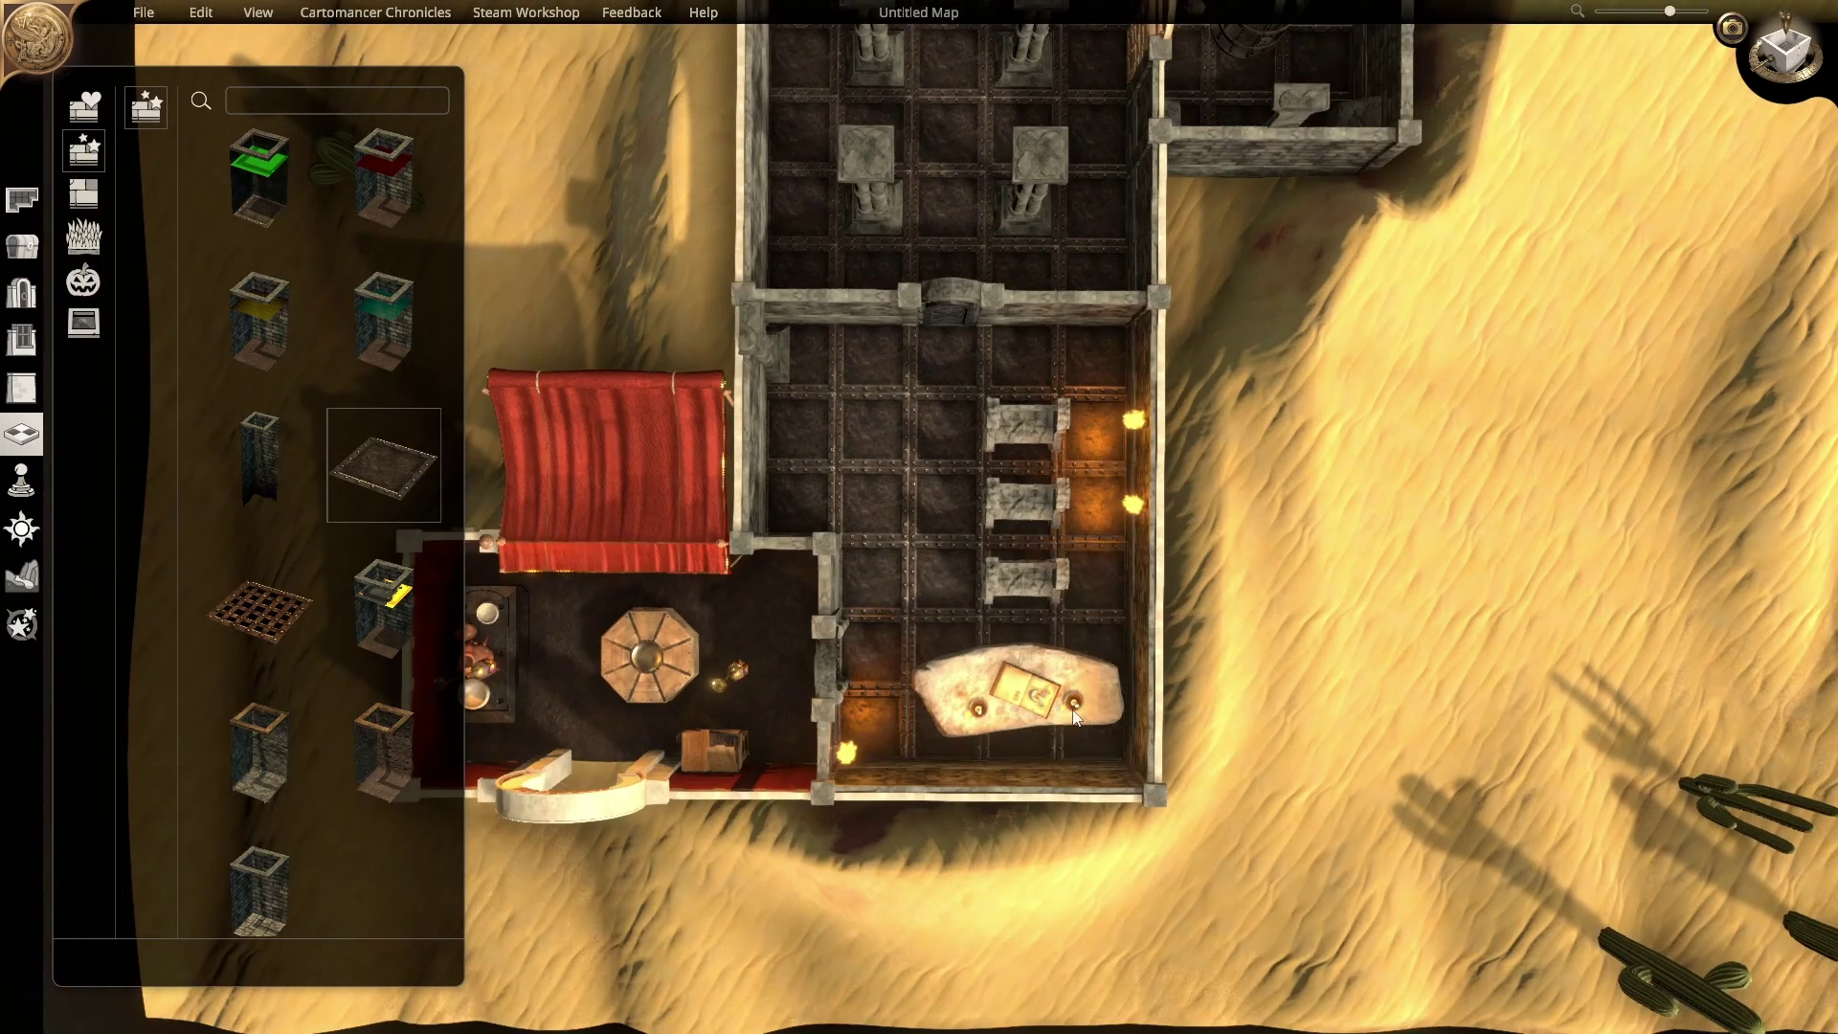
key(a)
drag(743, 594, 1043, 721)
key(w)
key(d)
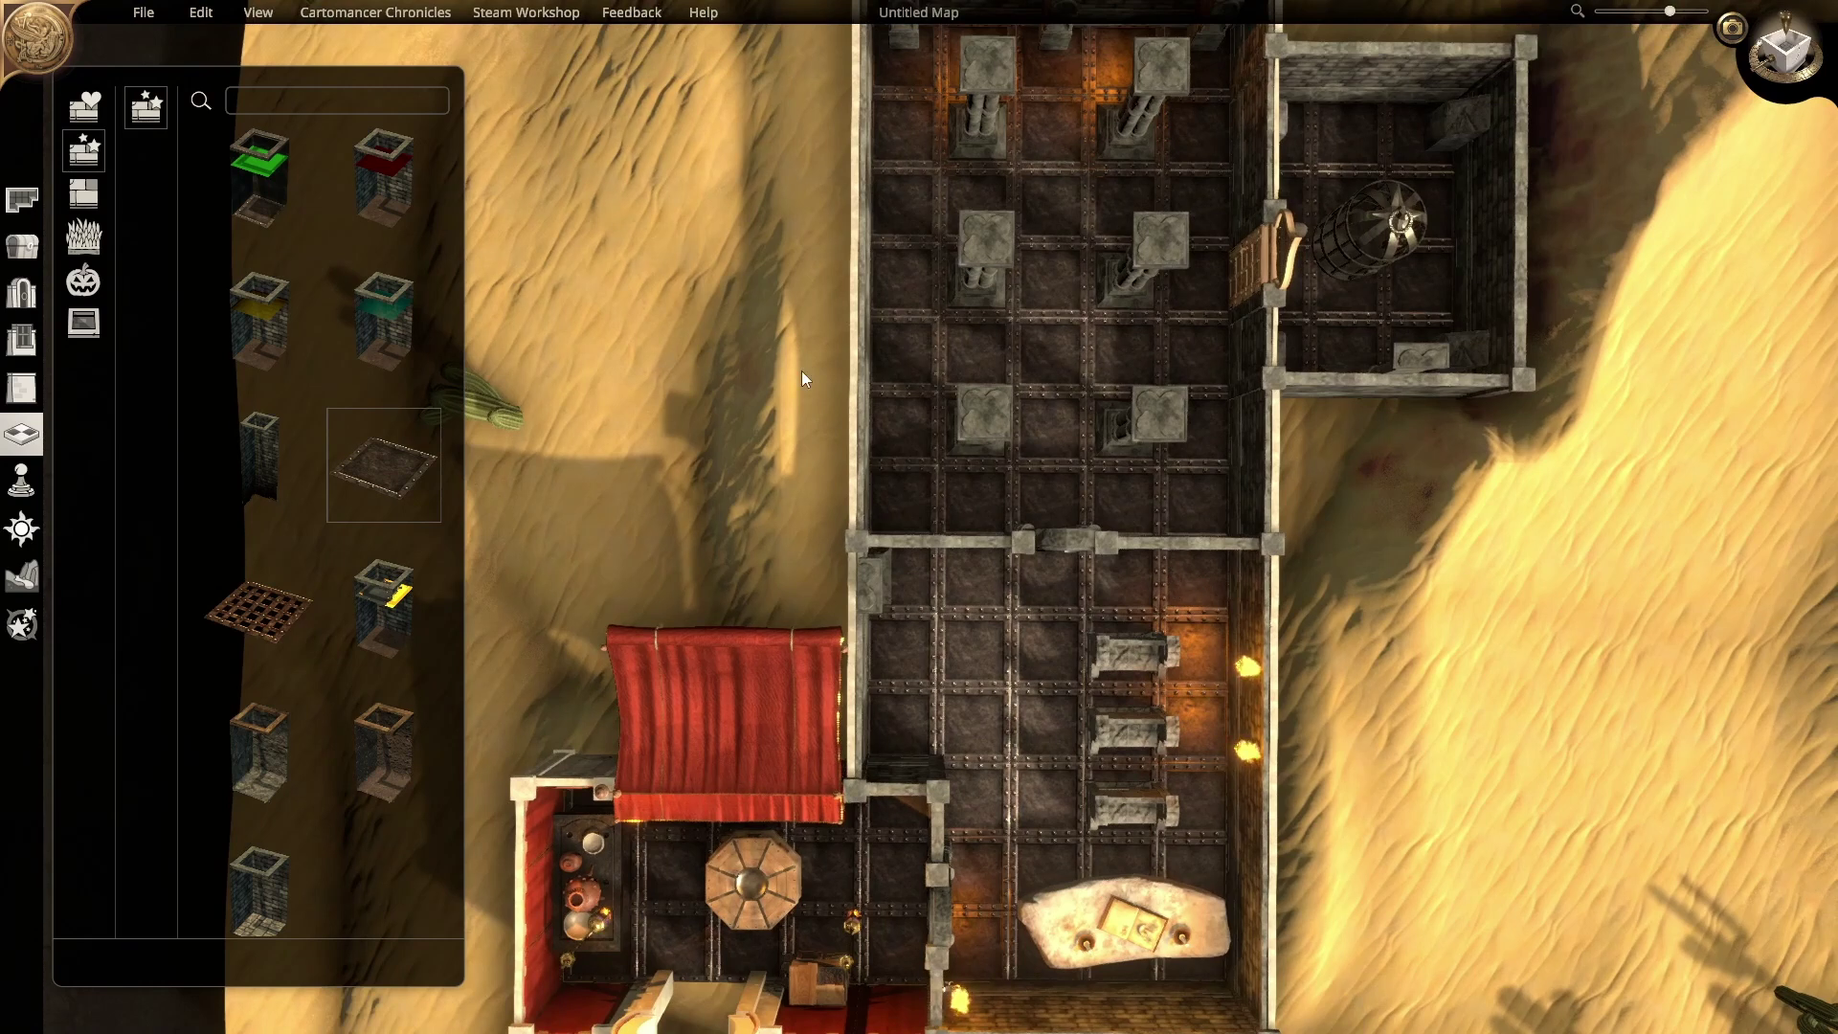
Step: Select the tent shop room for editing and clear all the objects out of it
click(40, 210)
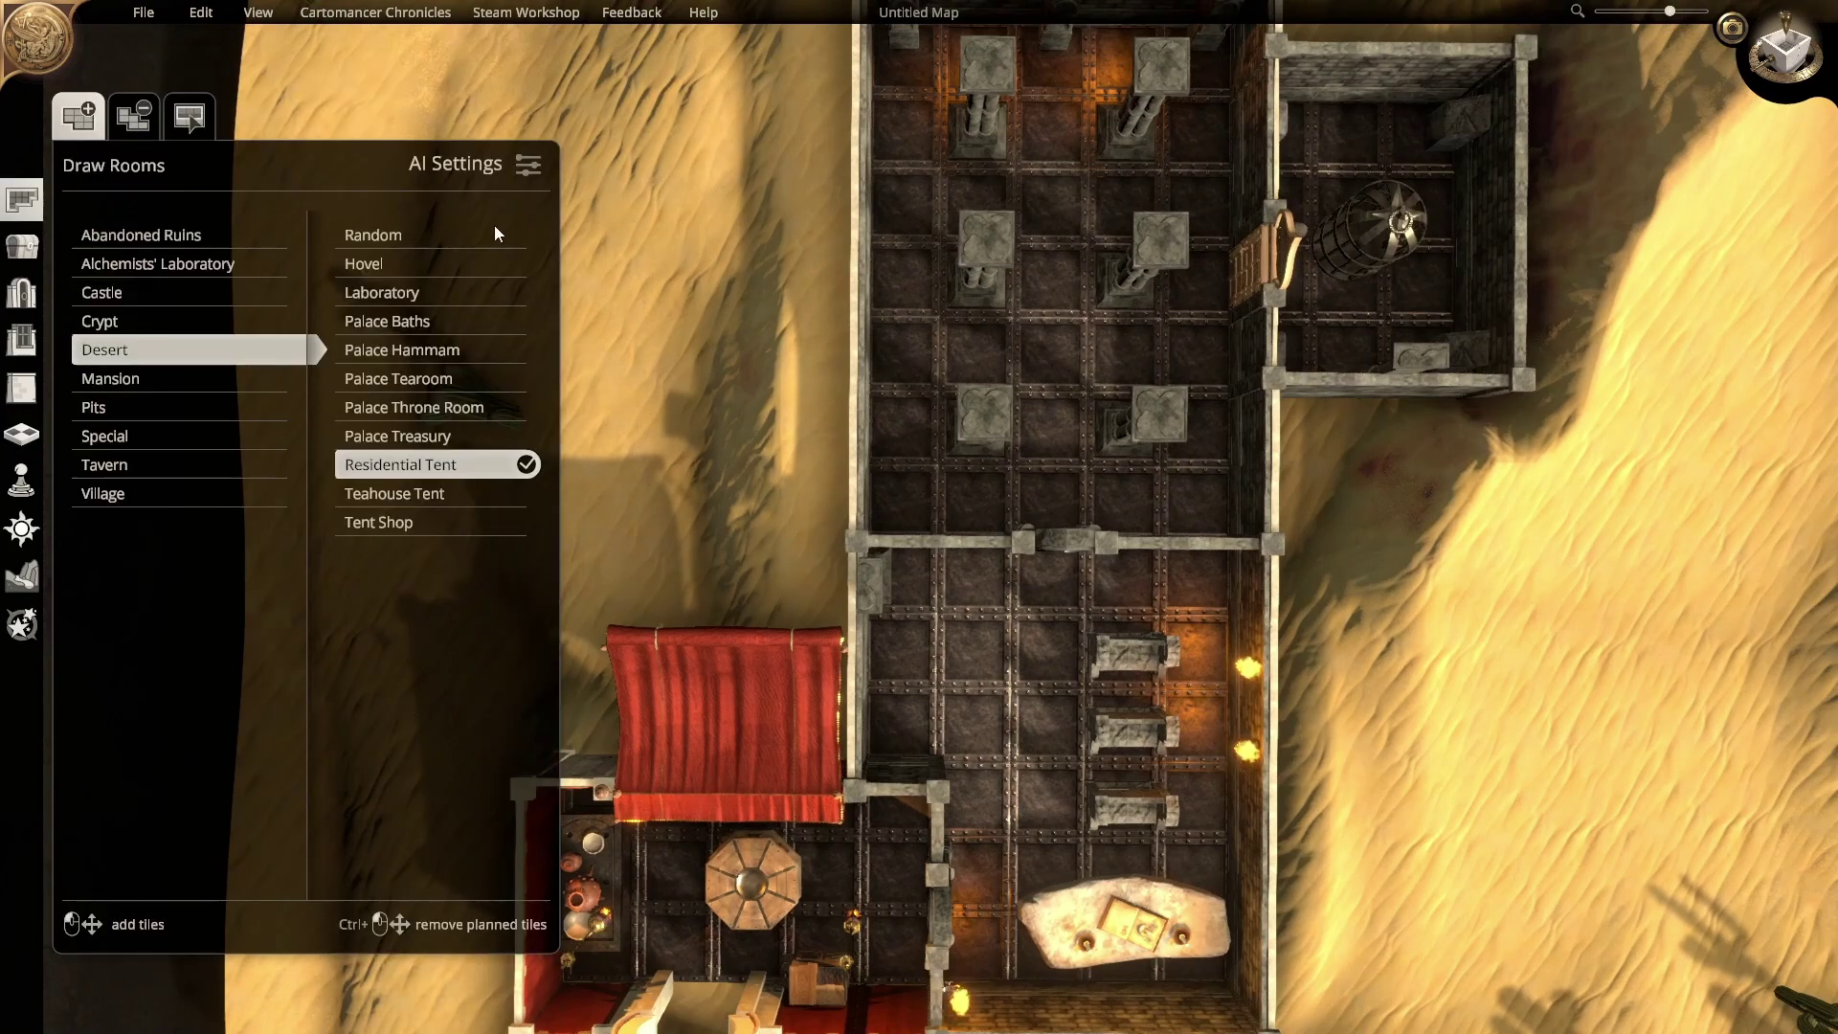
click(194, 129)
key(s)
click(882, 543)
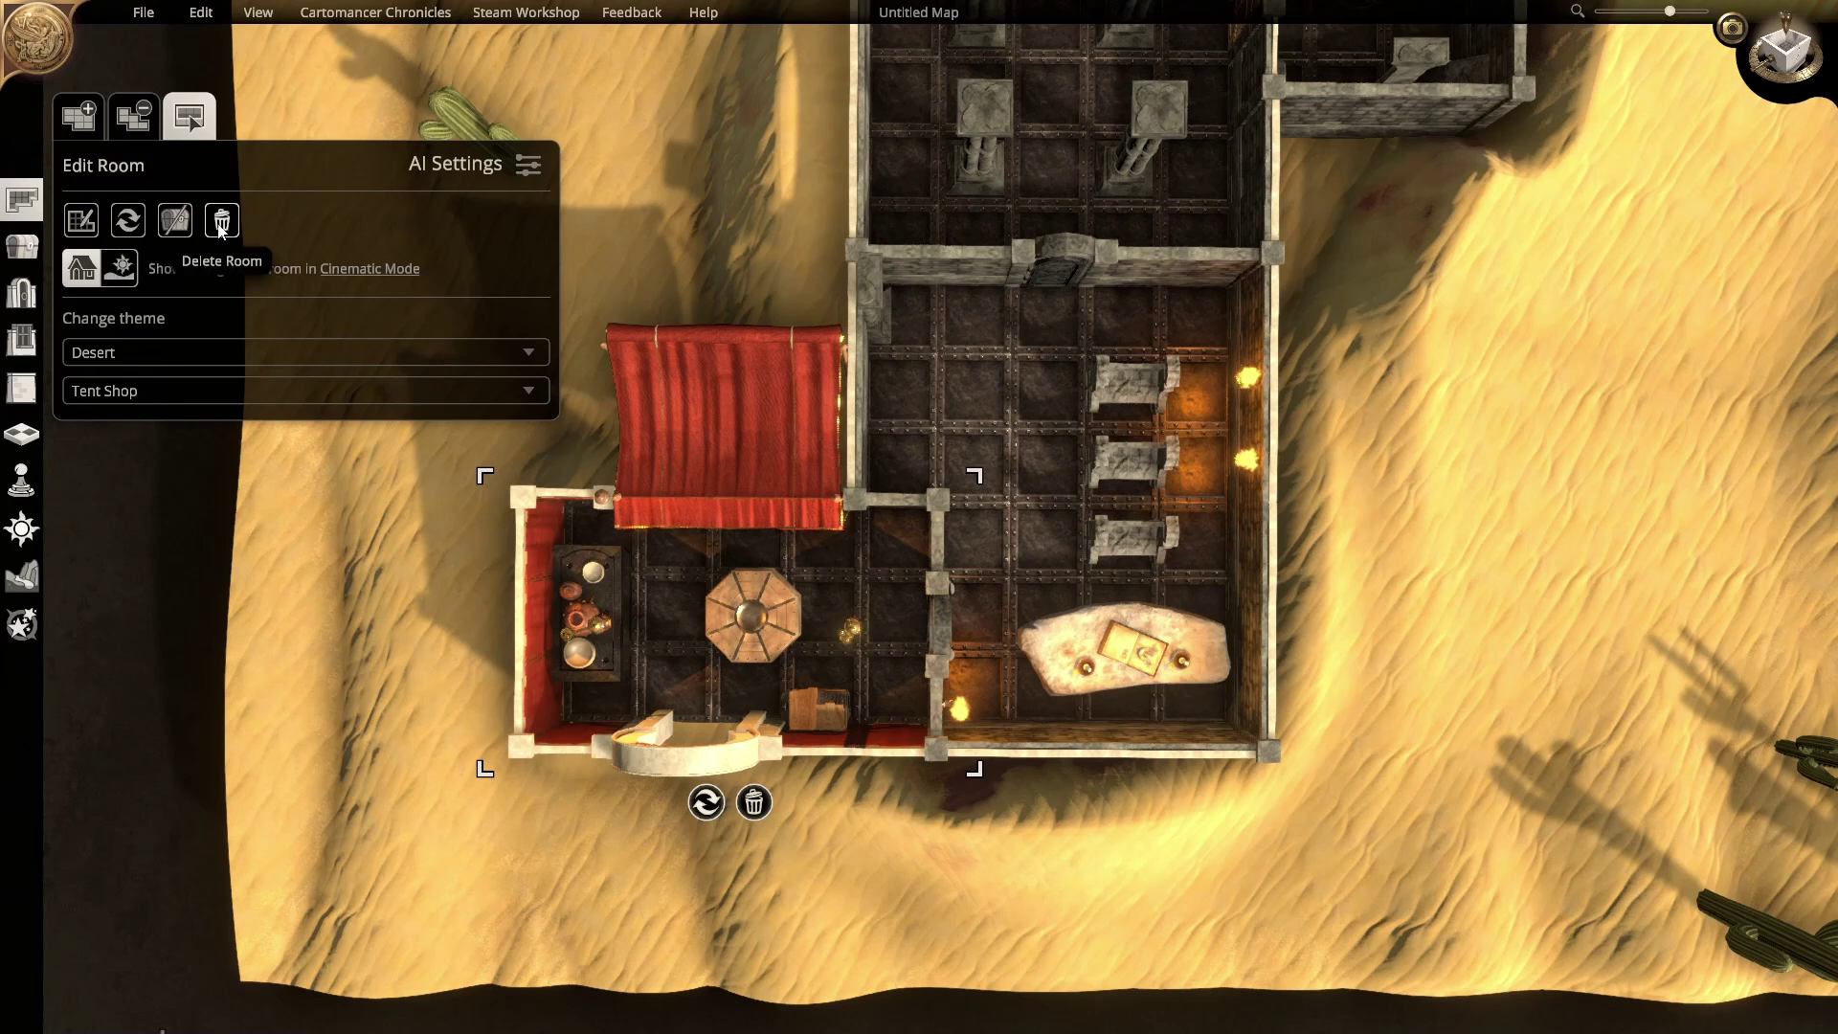
click(172, 222)
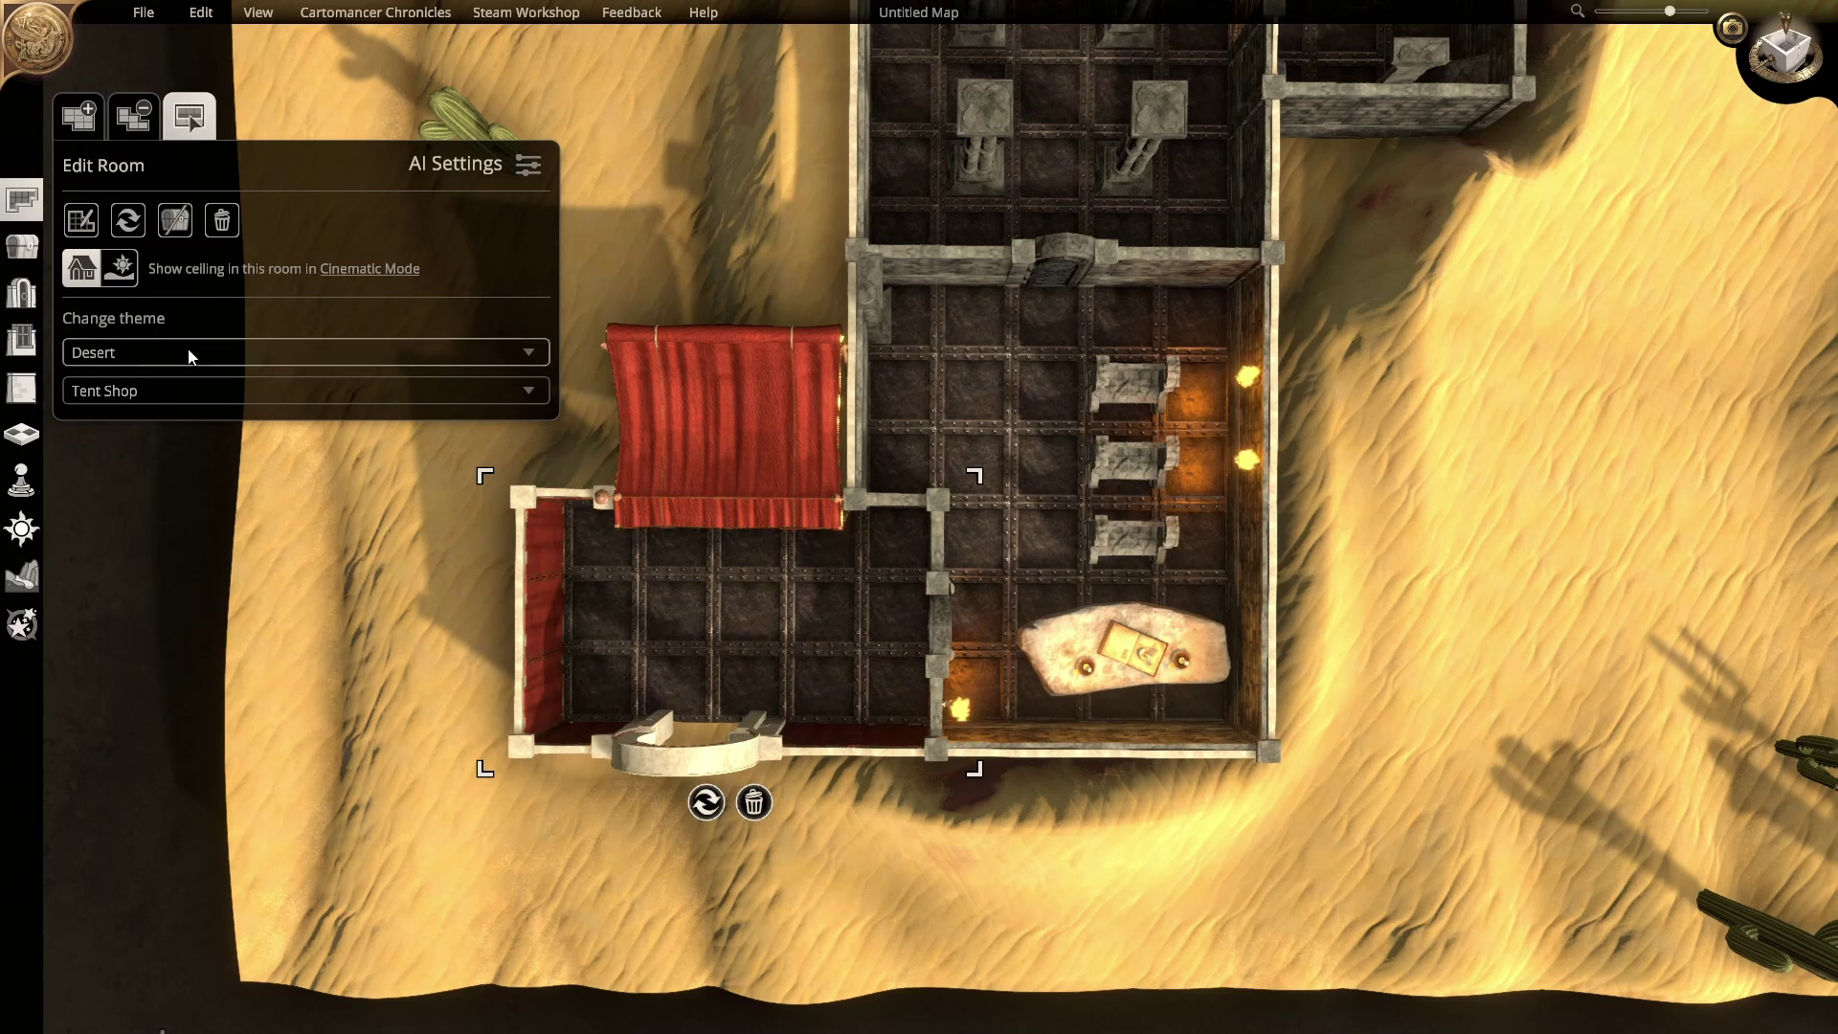
Step: Try the floor option in the AI settings and change the emptied tent shop's theme to Crypt with the Hallway room type
click(527, 165)
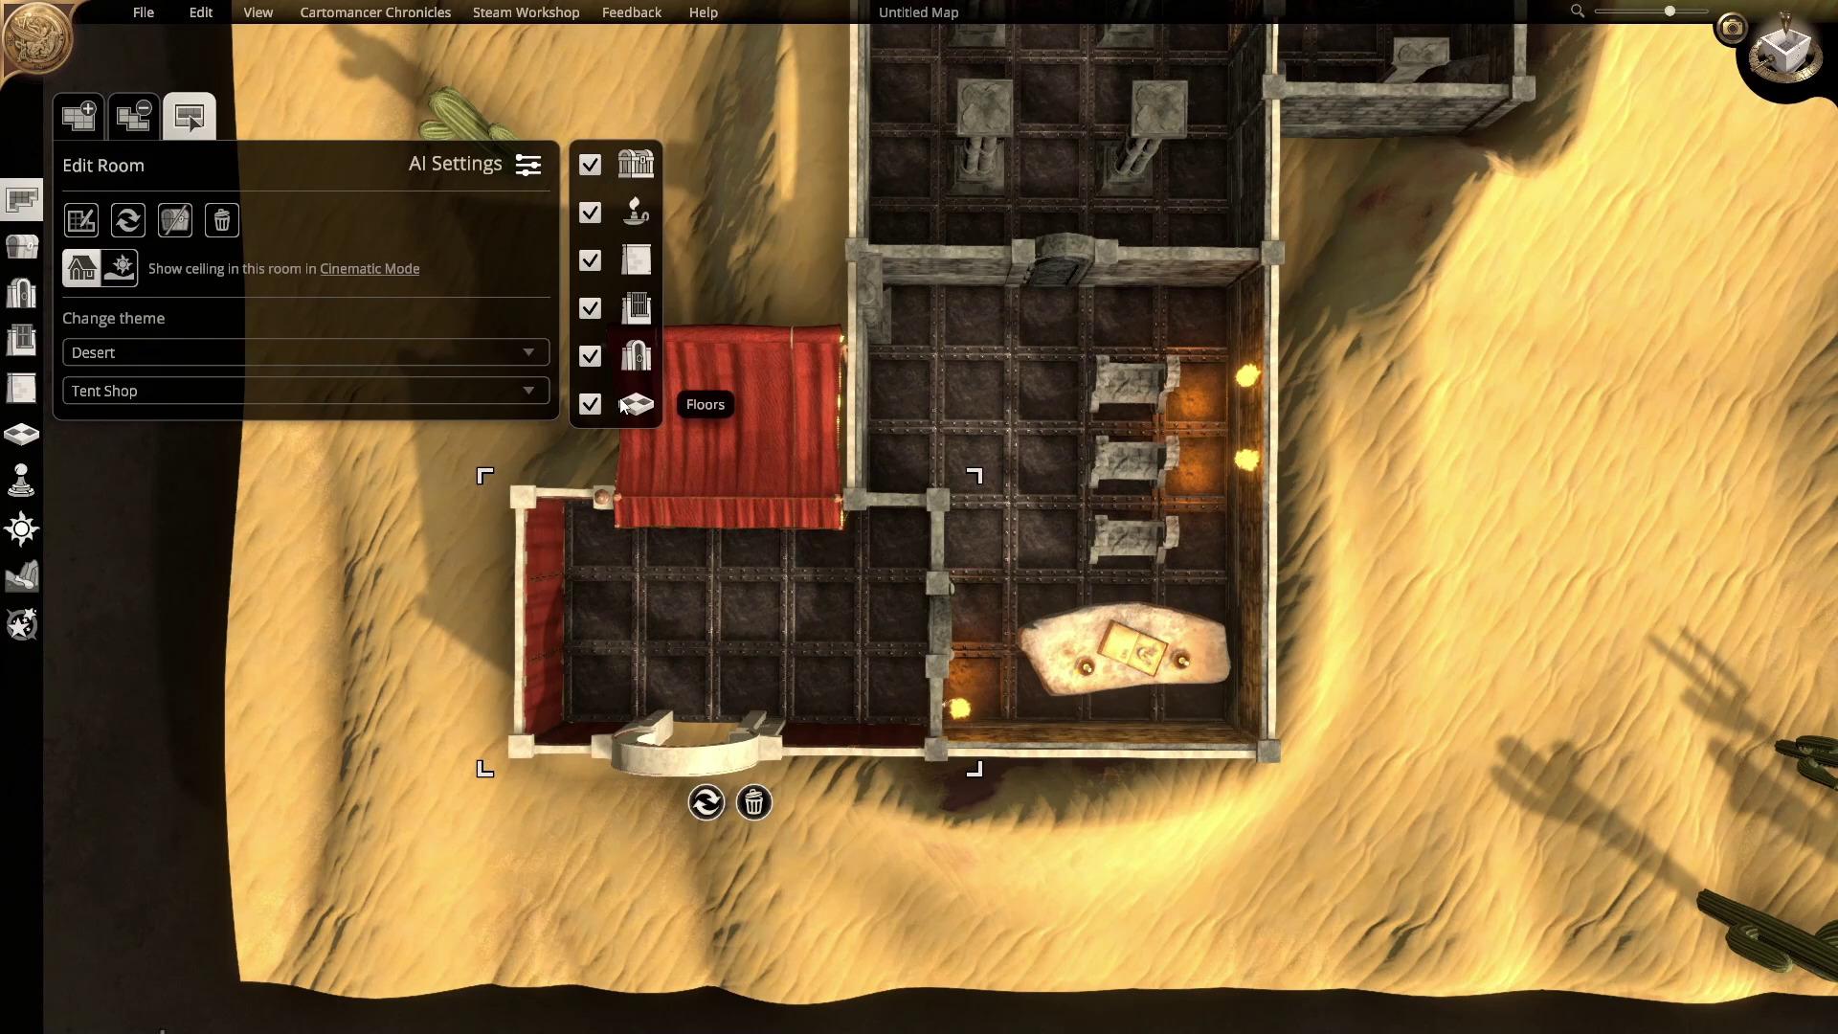
click(592, 405)
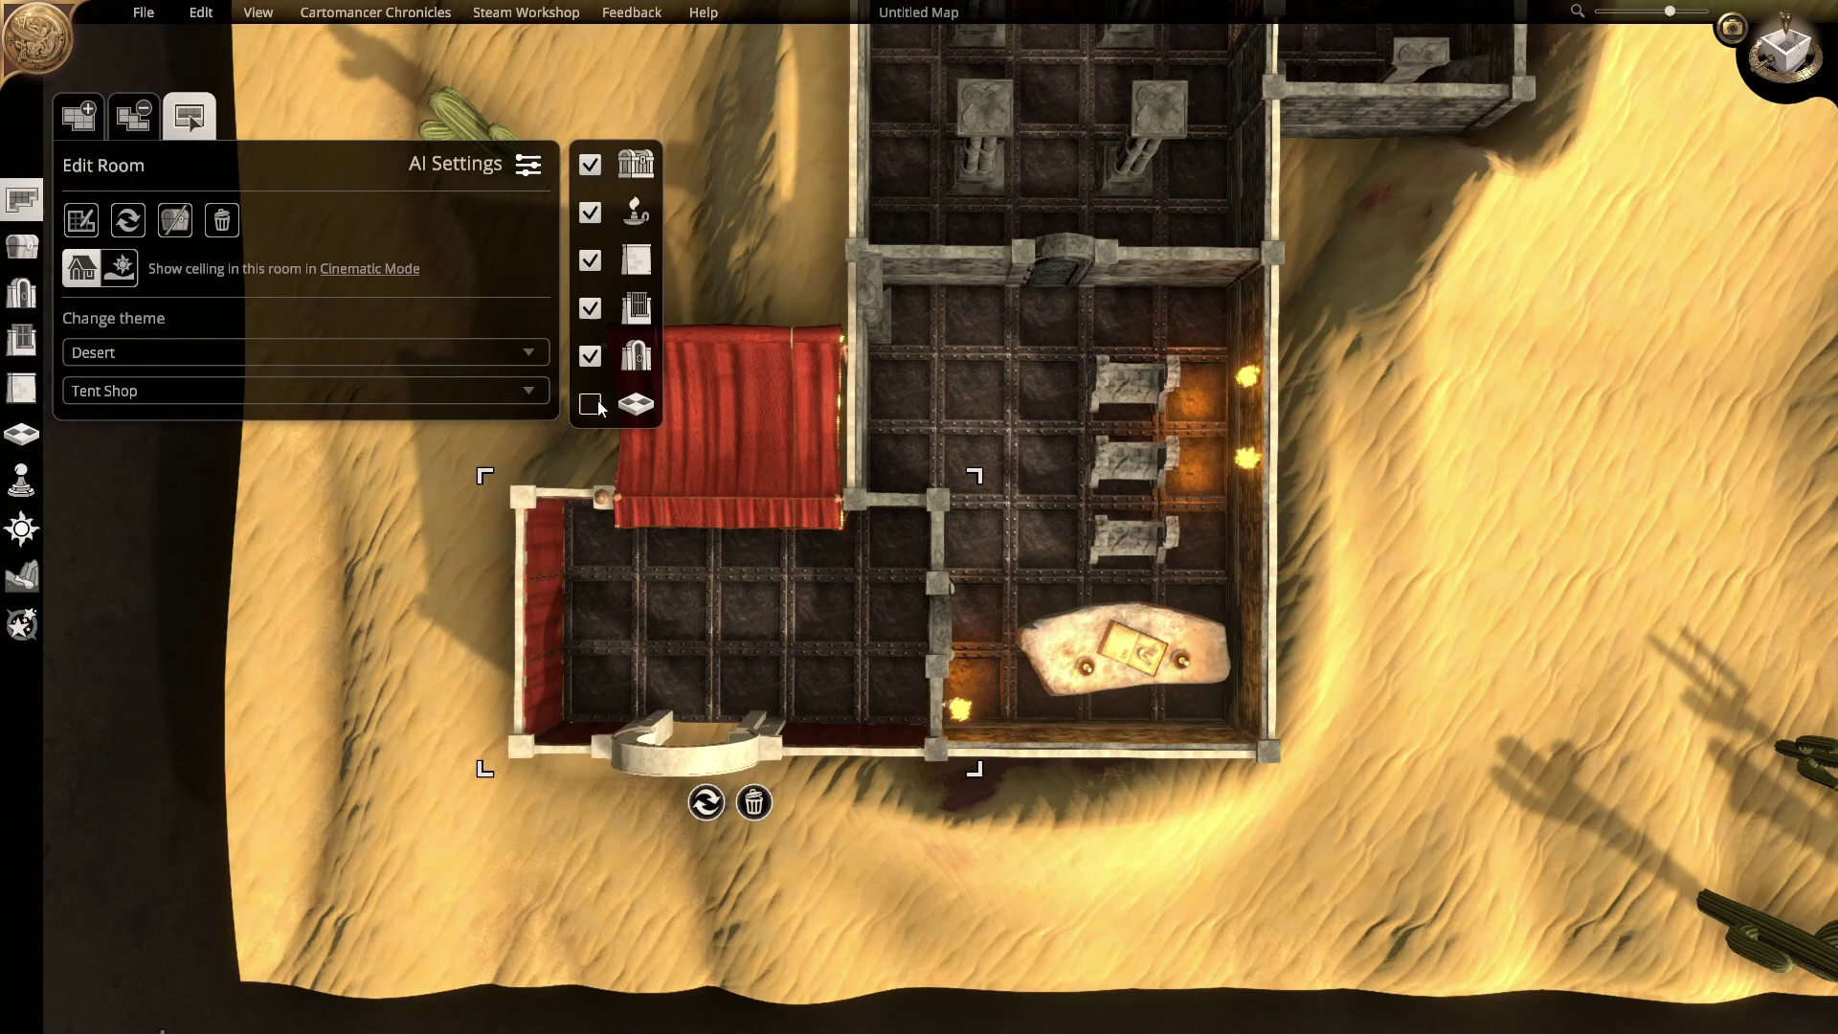
click(361, 360)
click(153, 489)
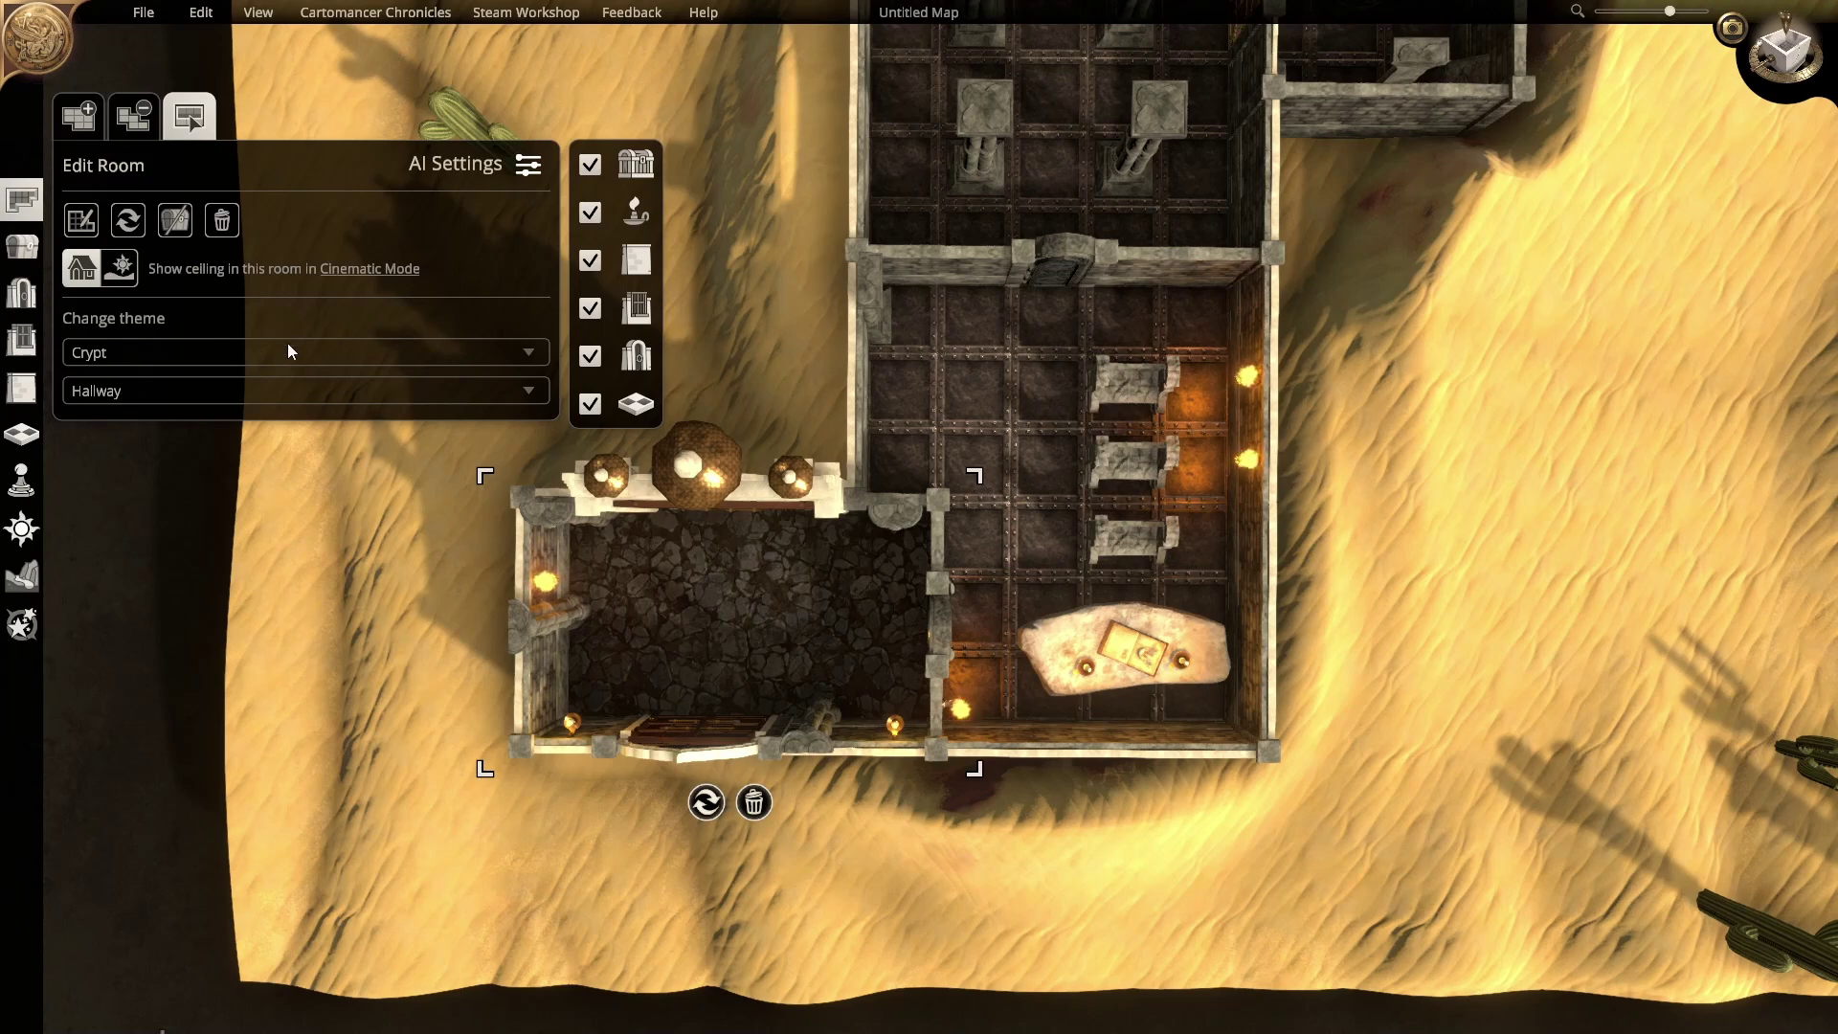
Step: Change the map's terrain from Desert to Caves with the Large Cavern elevation
middle_drag(720, 442, 896, 361)
scroll(896, 367, down, 5)
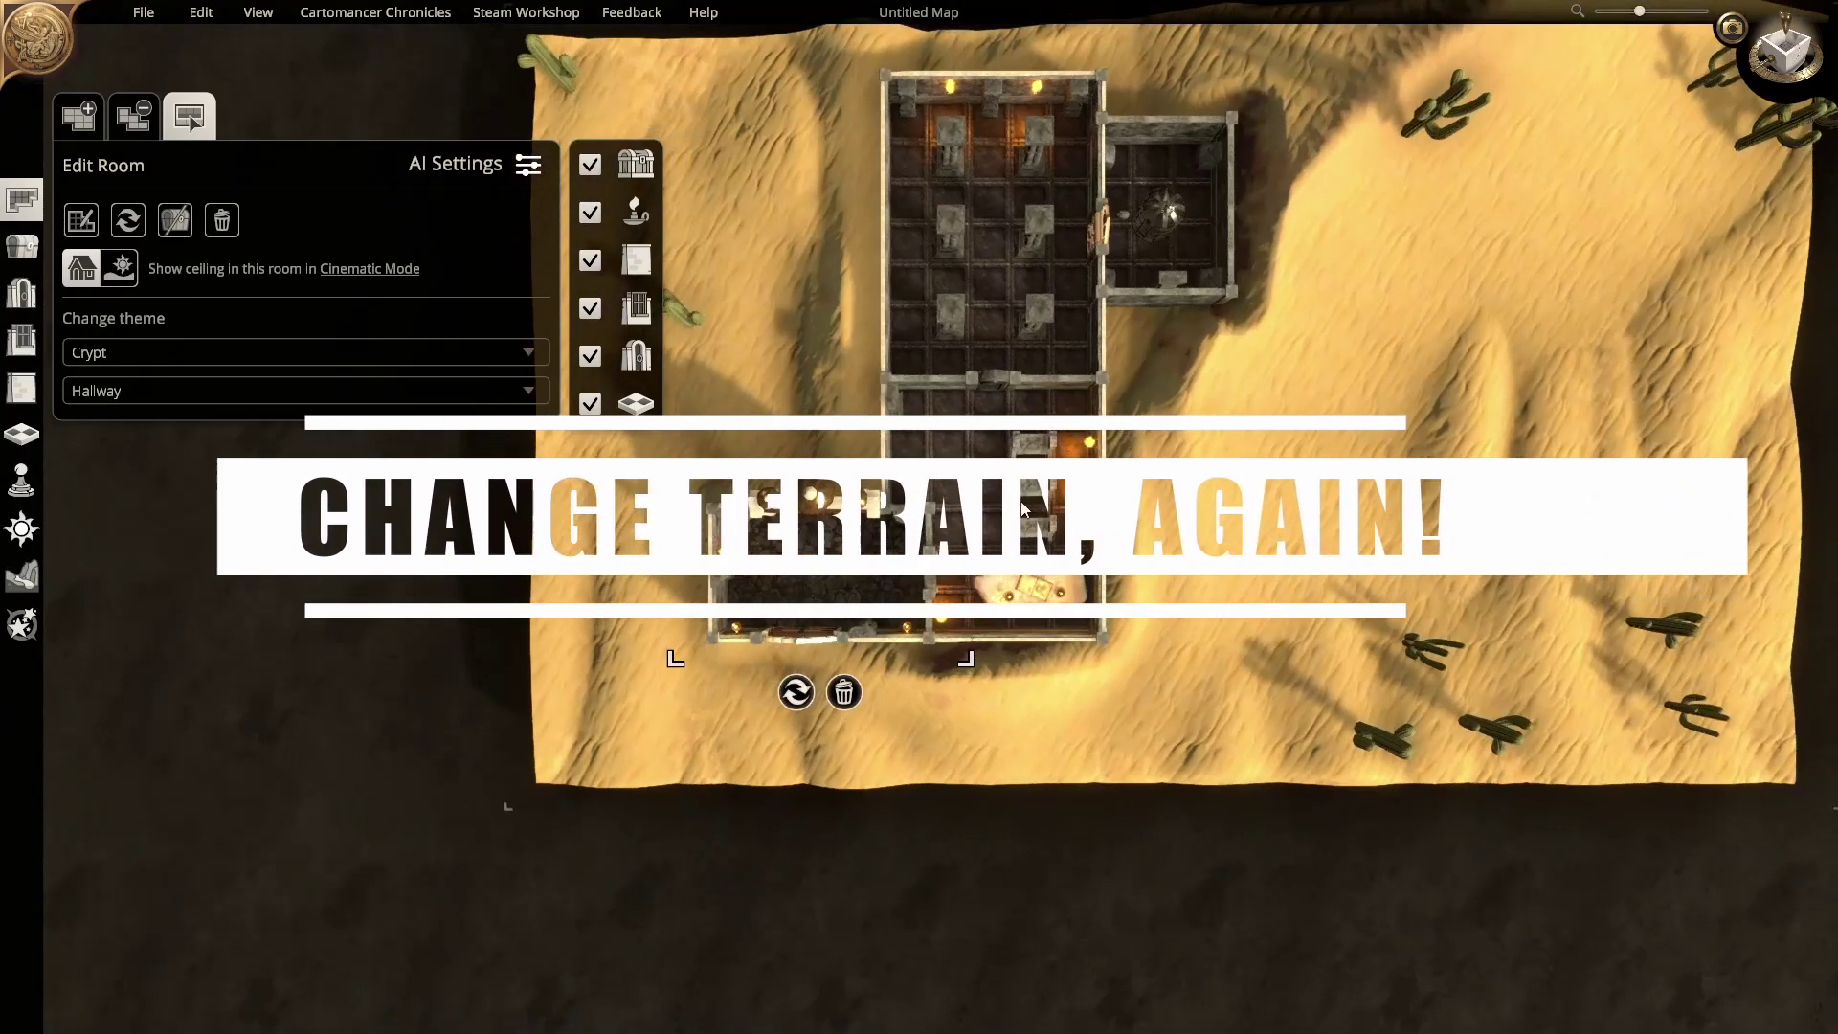
click(34, 587)
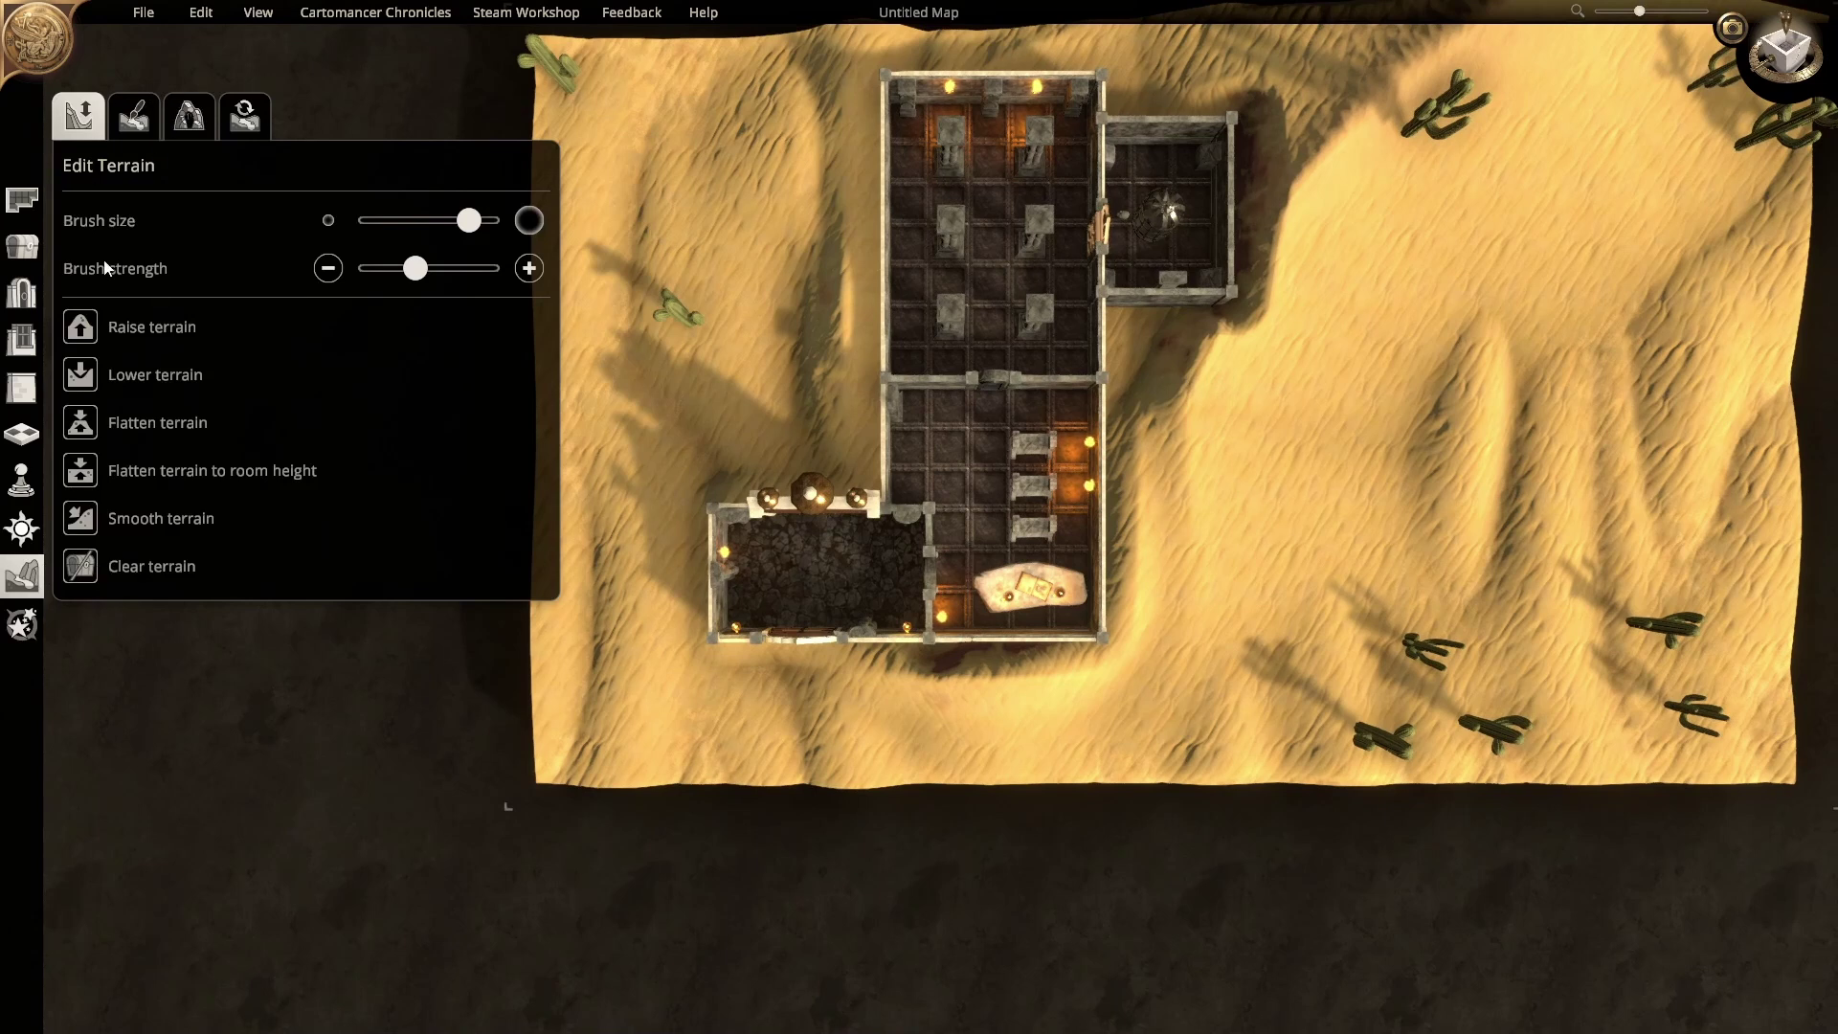
click(223, 113)
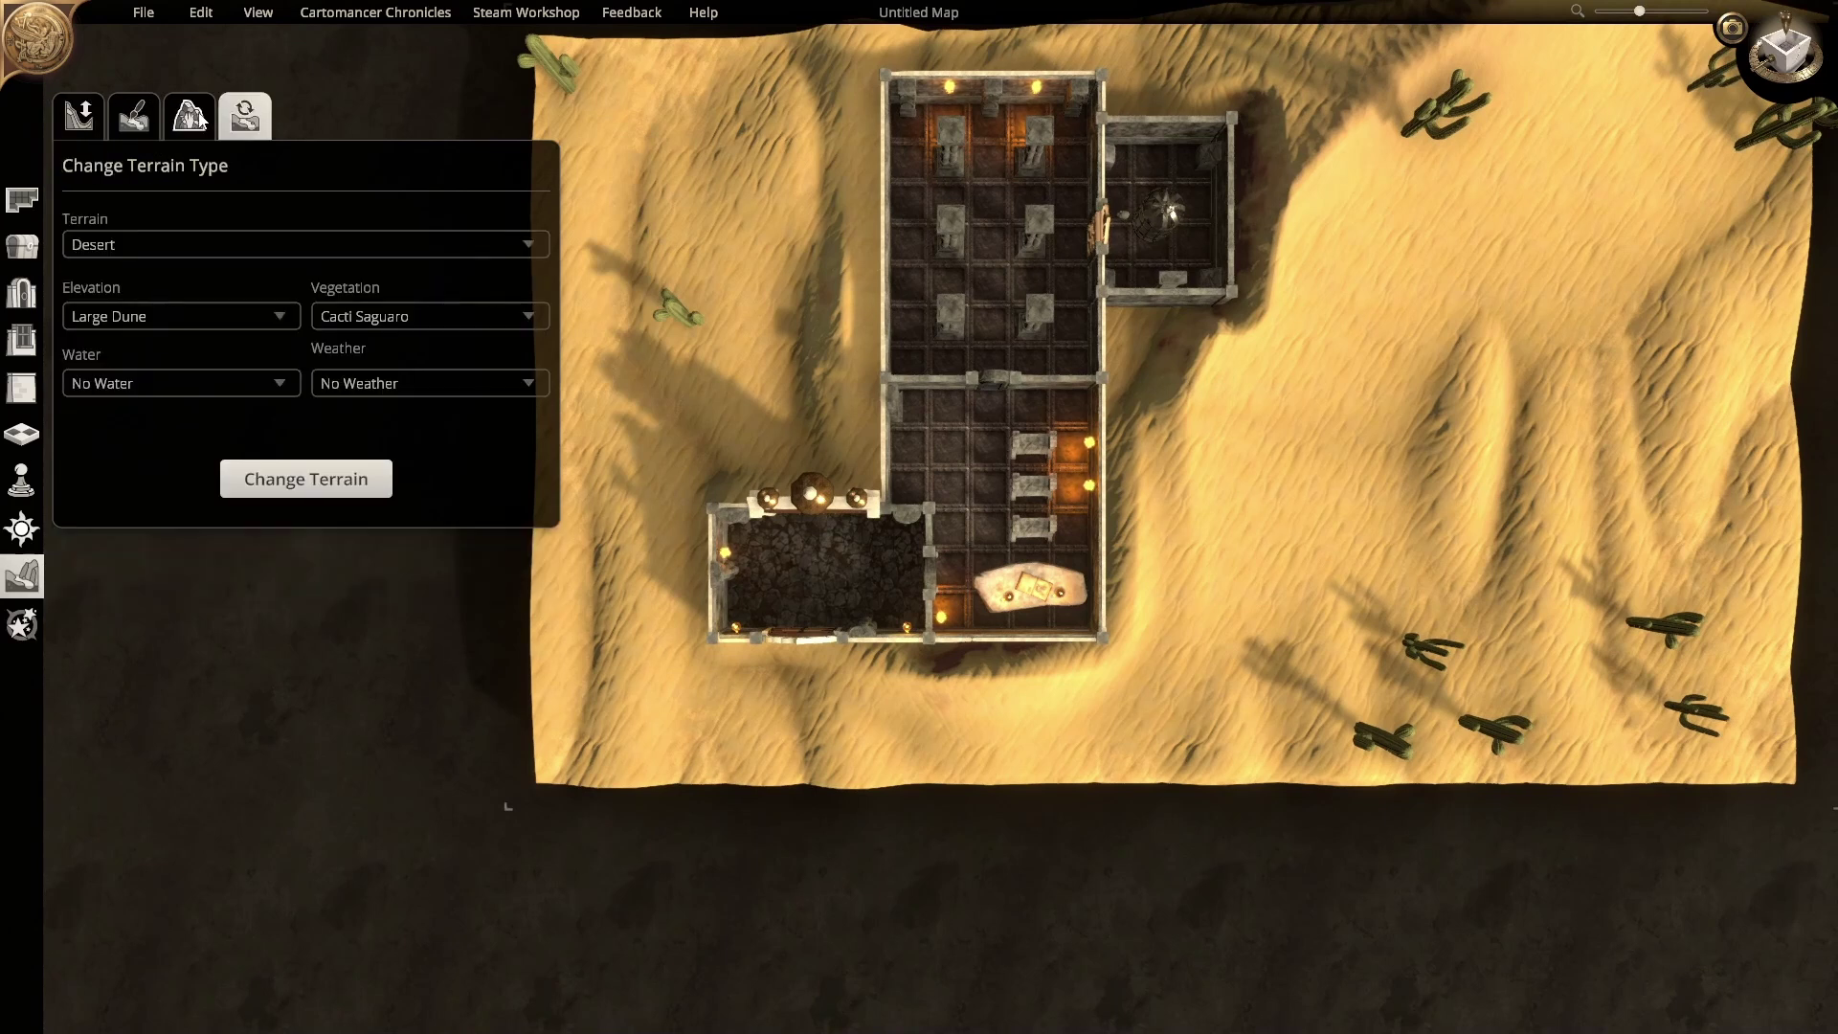
click(220, 244)
click(135, 350)
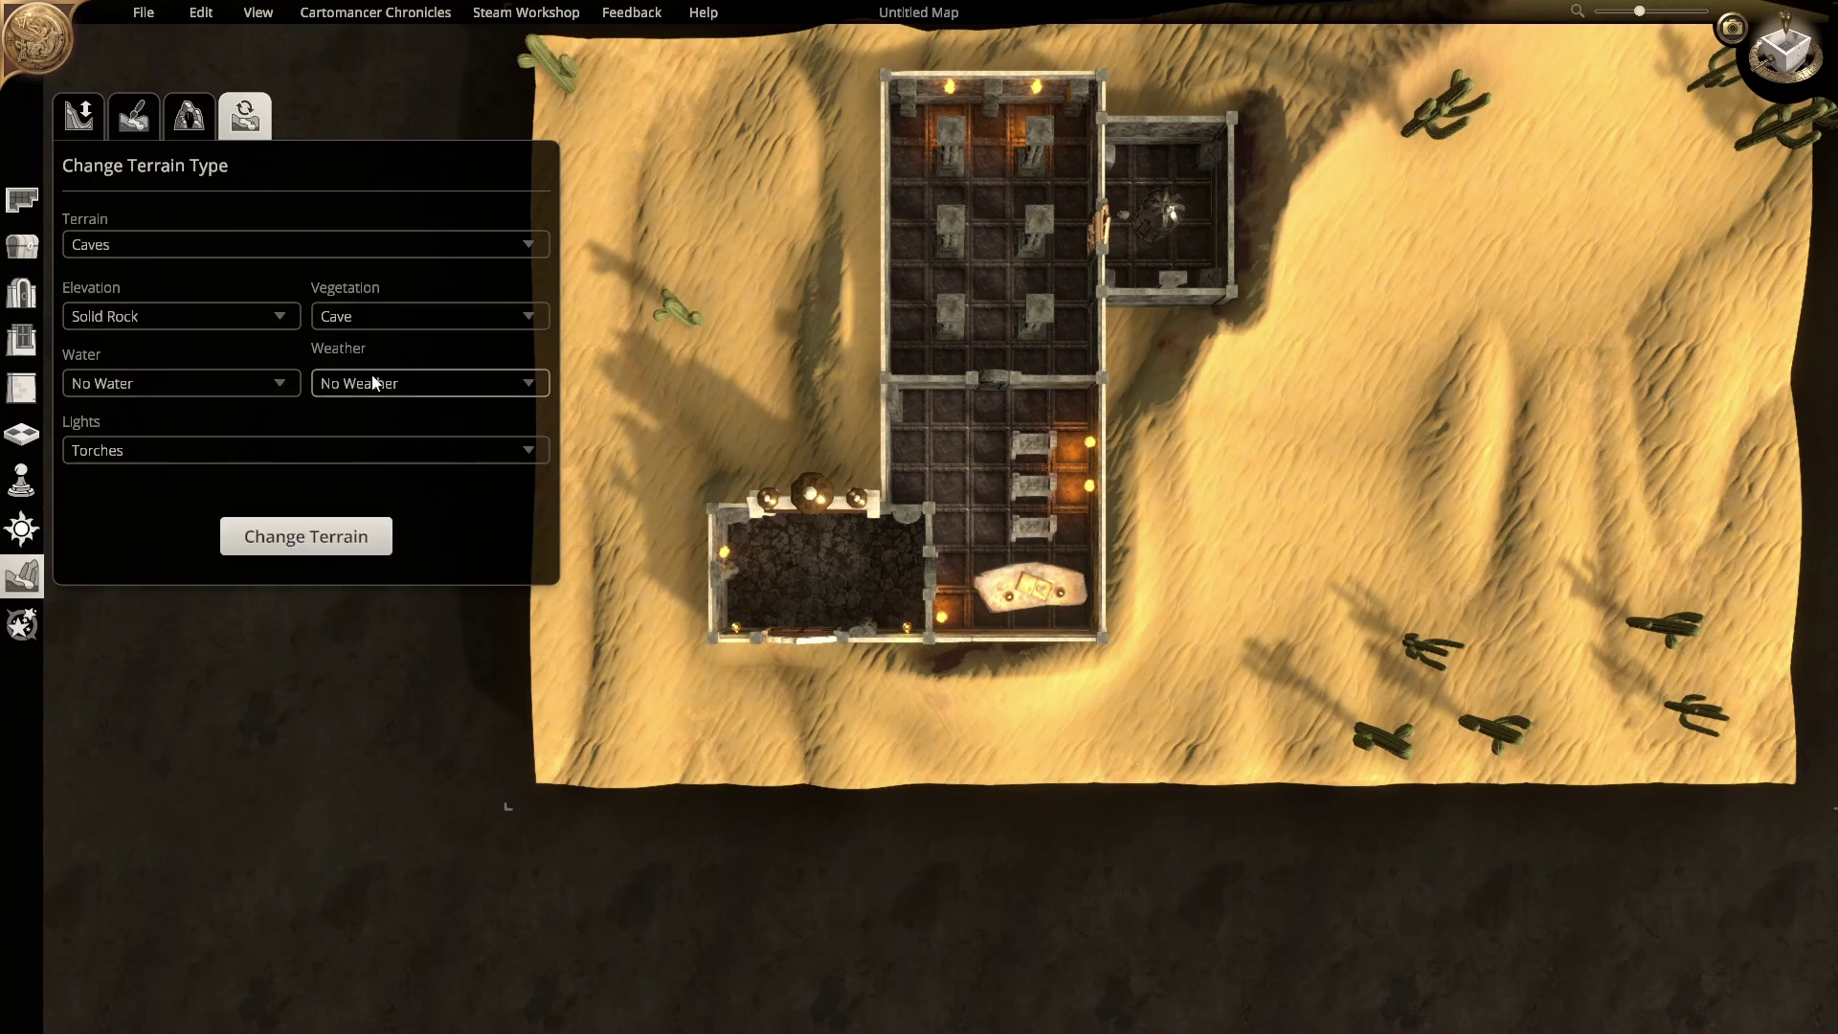
click(177, 318)
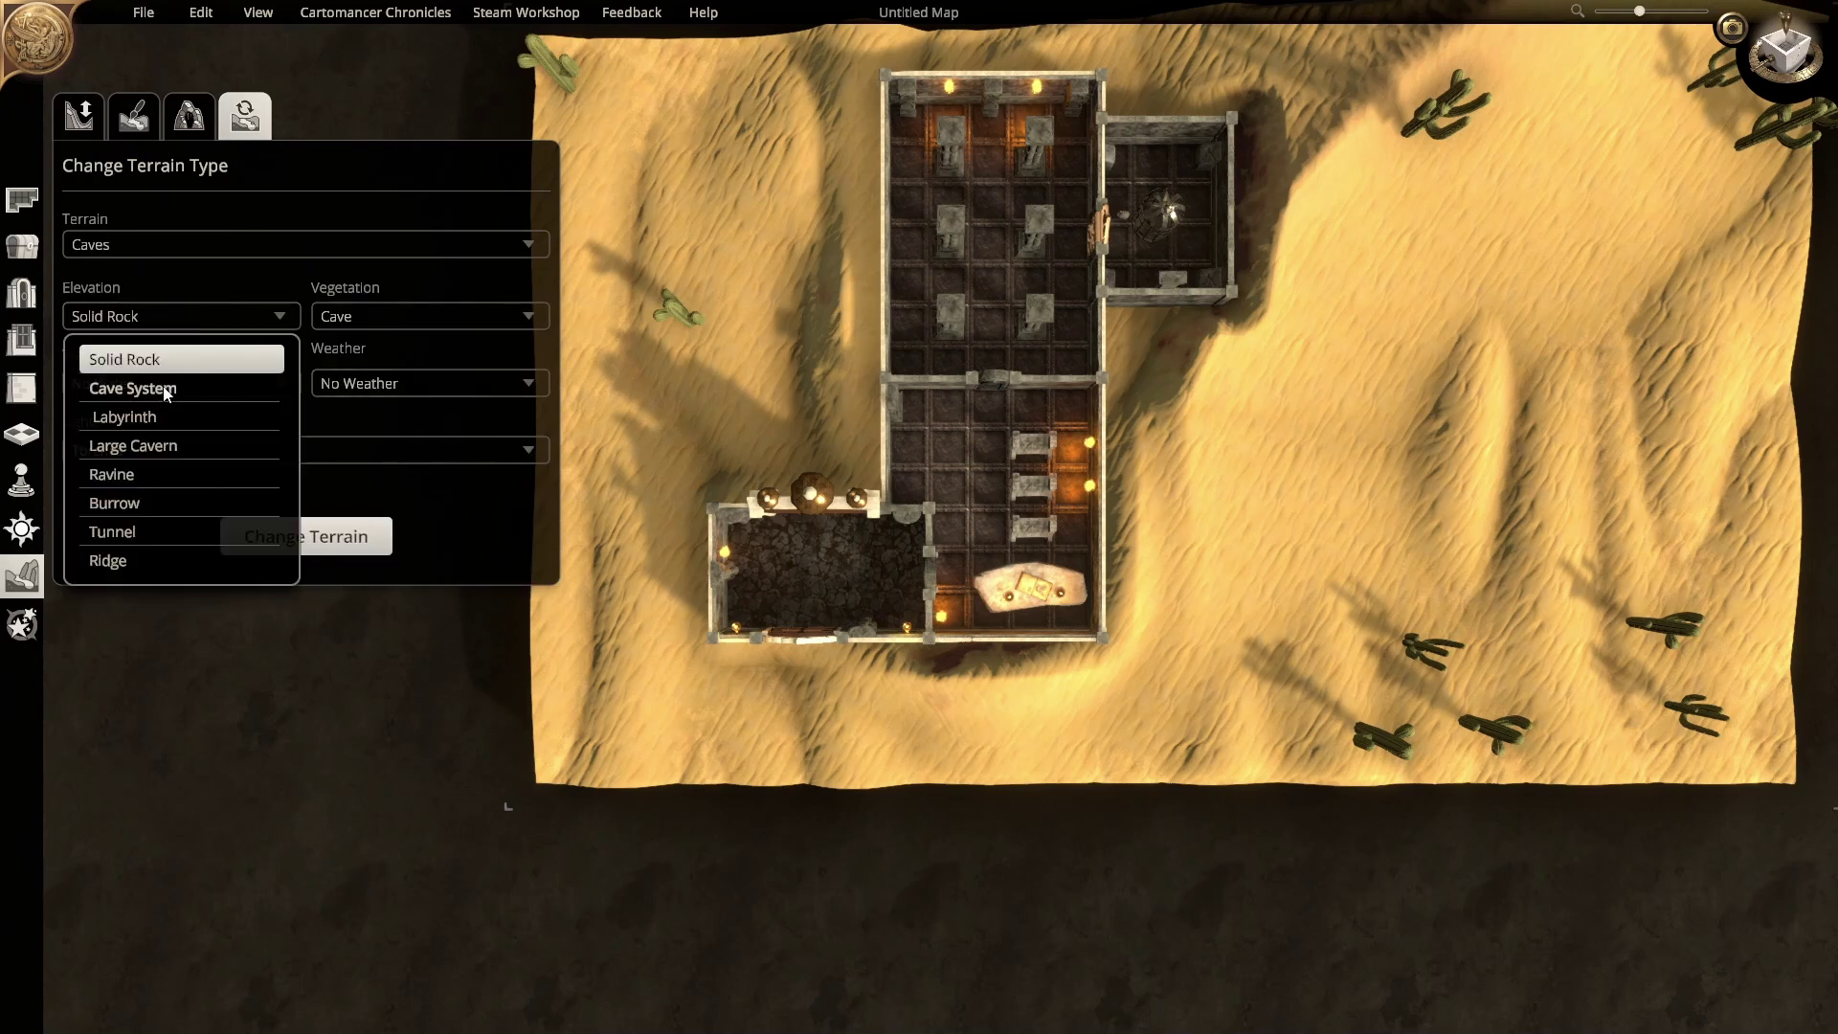
click(156, 447)
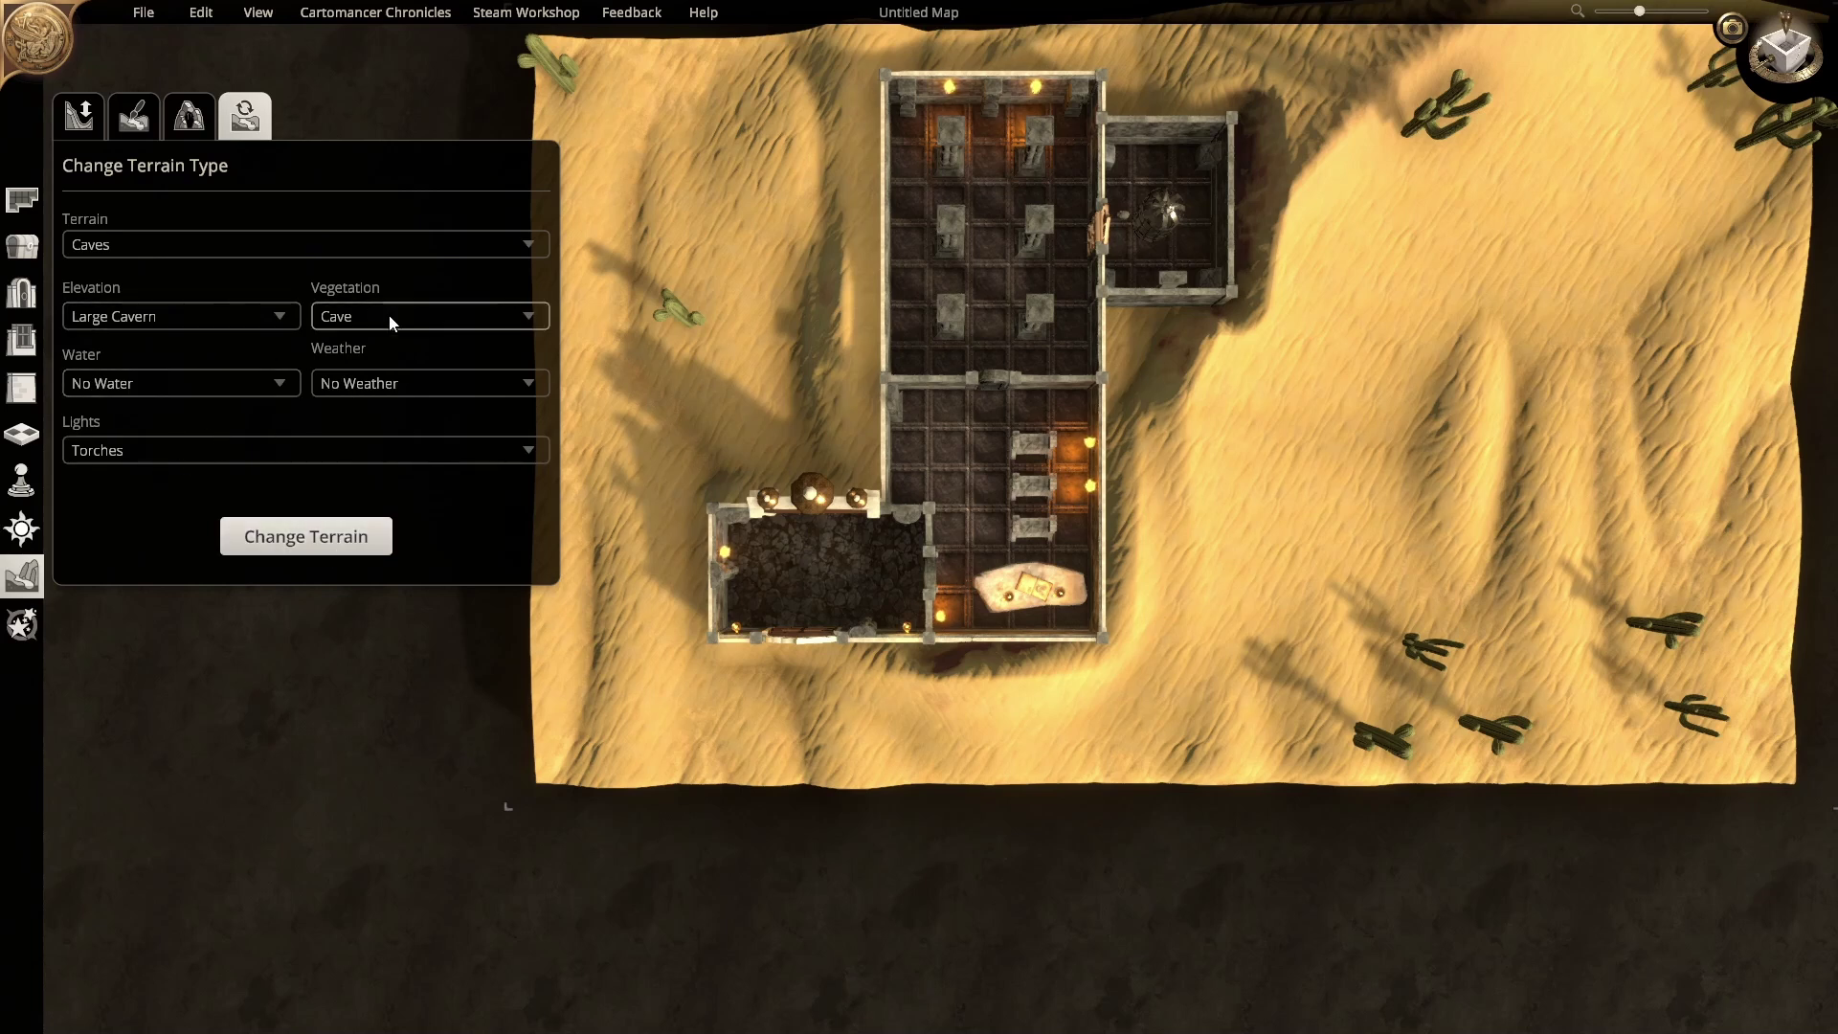
click(305, 536)
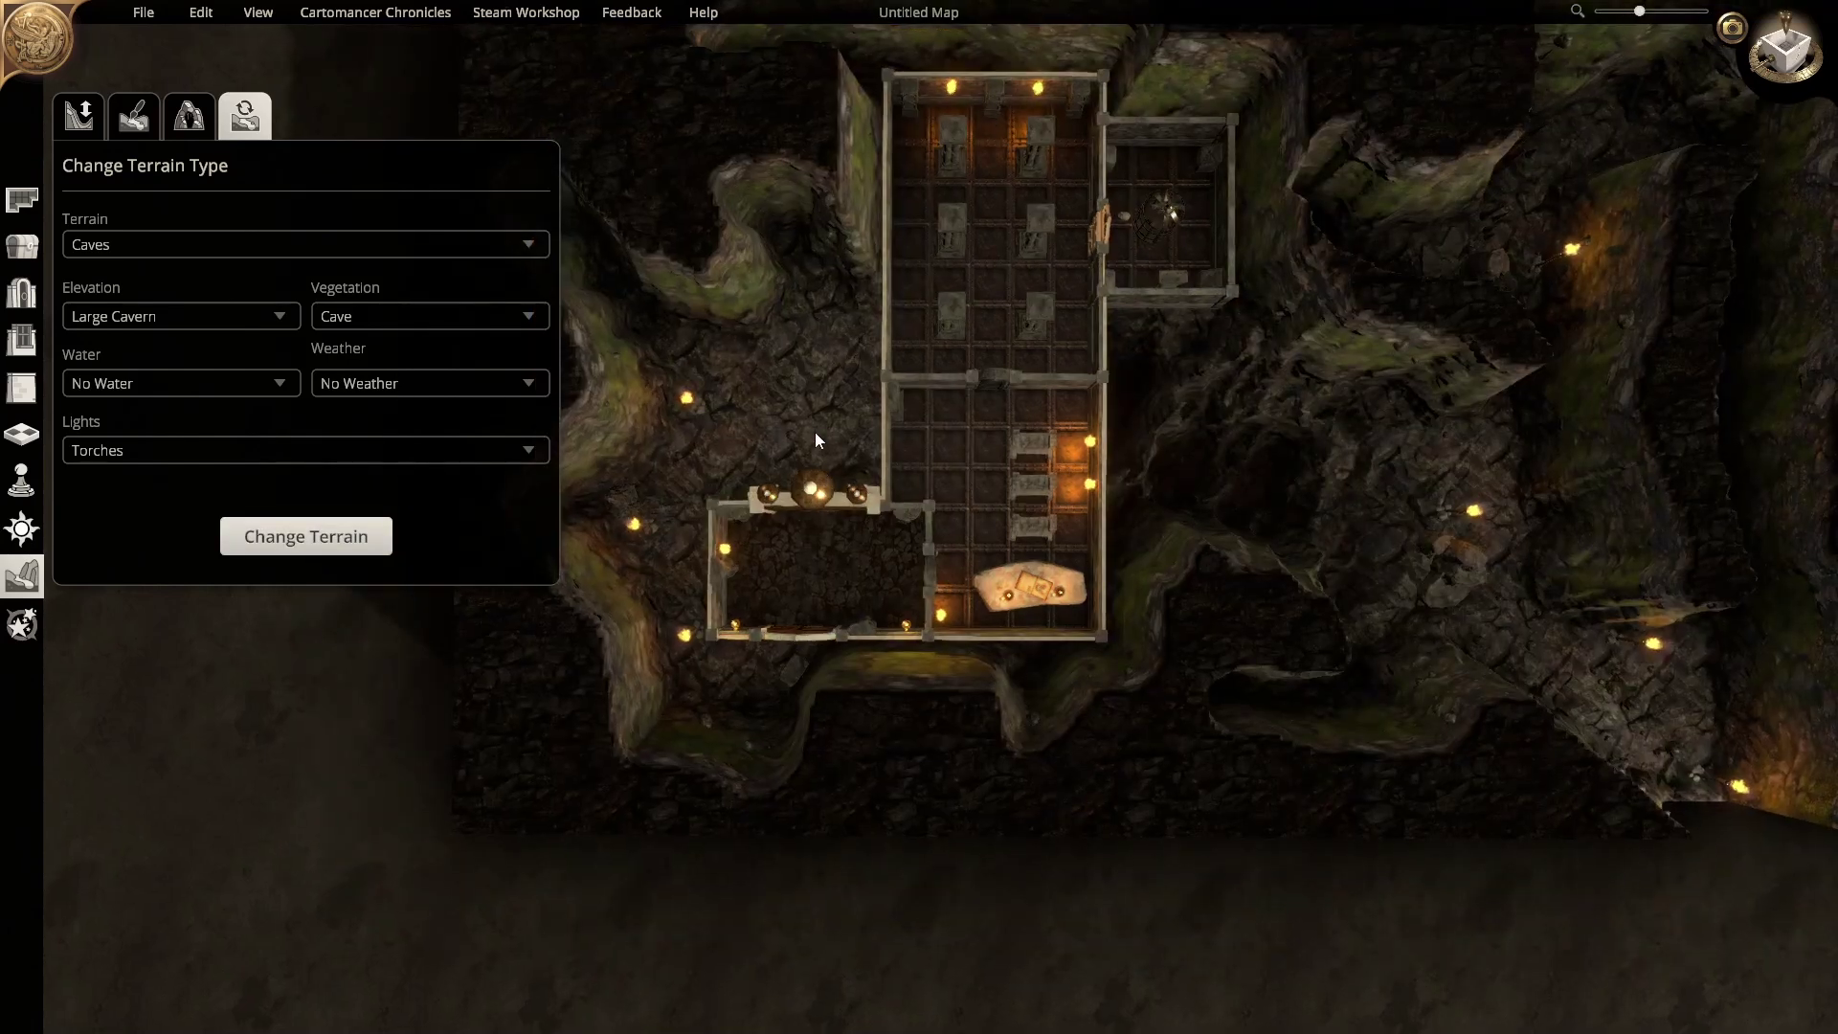
Step: Examine the rooms and the surrounding cavern, switching the map to a straight top-down view
middle_drag(817, 441, 853, 550)
right_drag(896, 599, 842, 696)
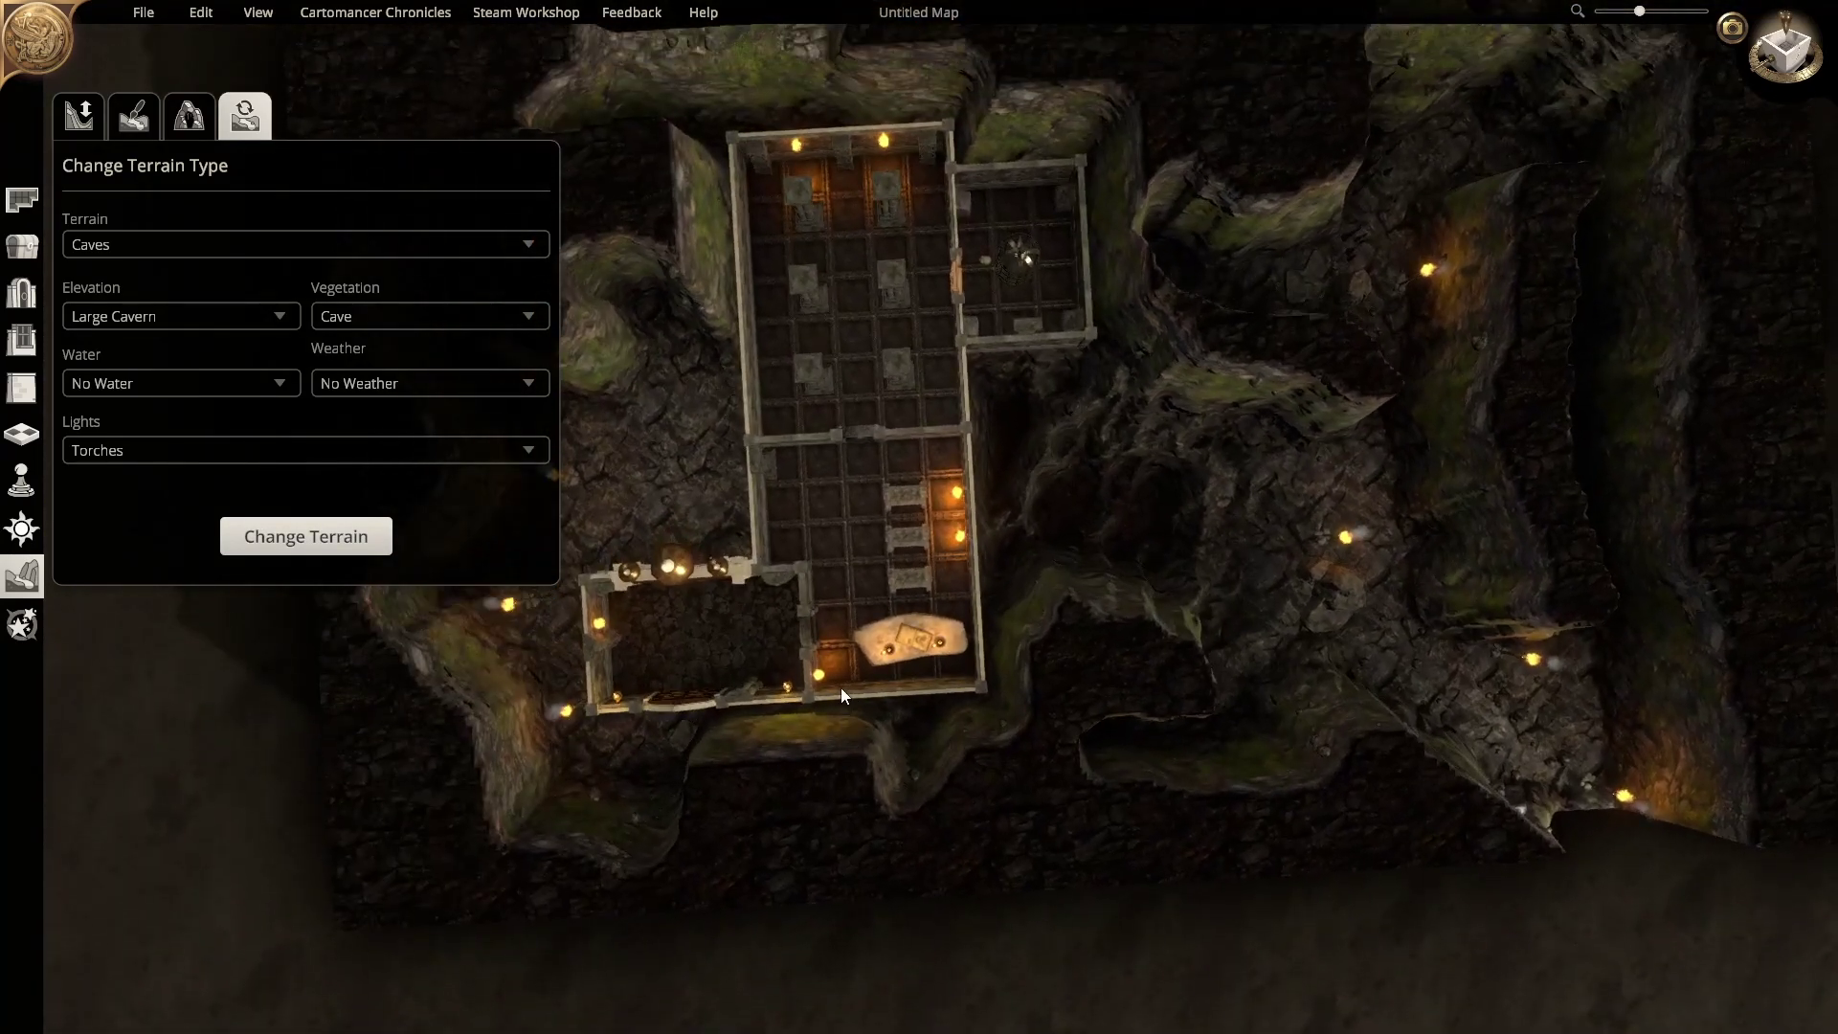
click(1769, 60)
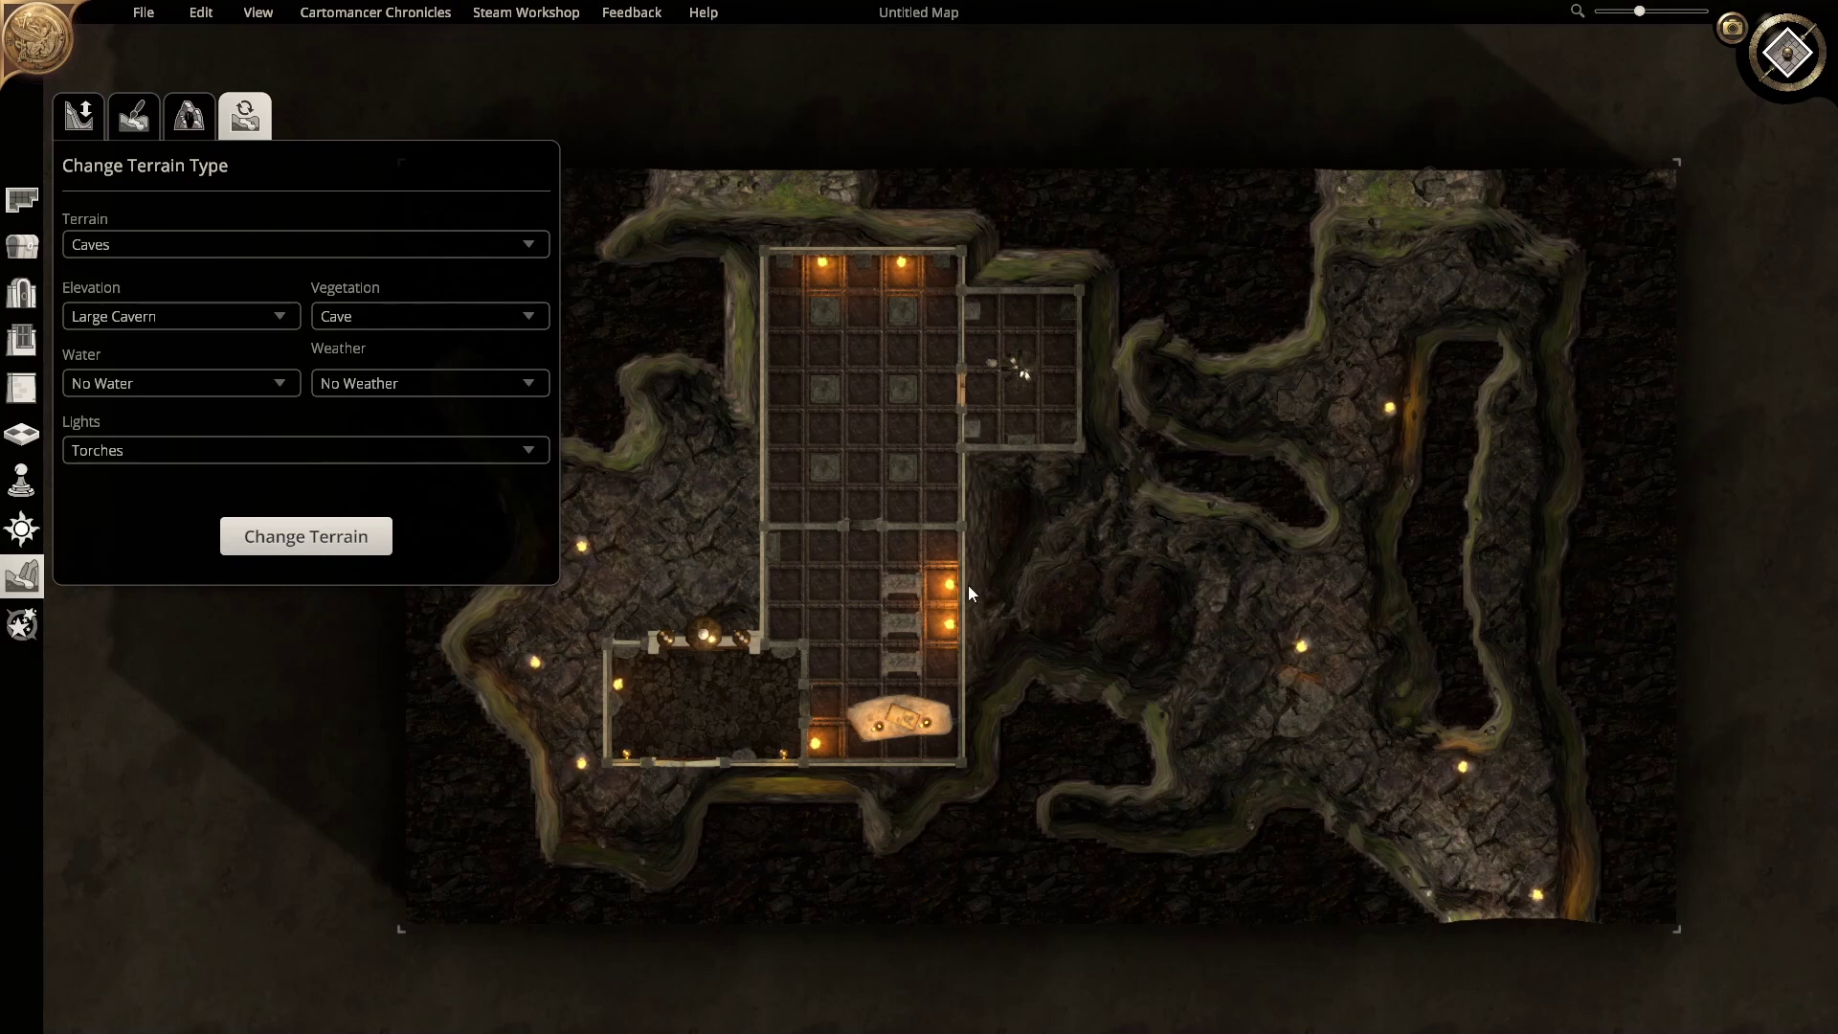
scroll(812, 536, up, 2)
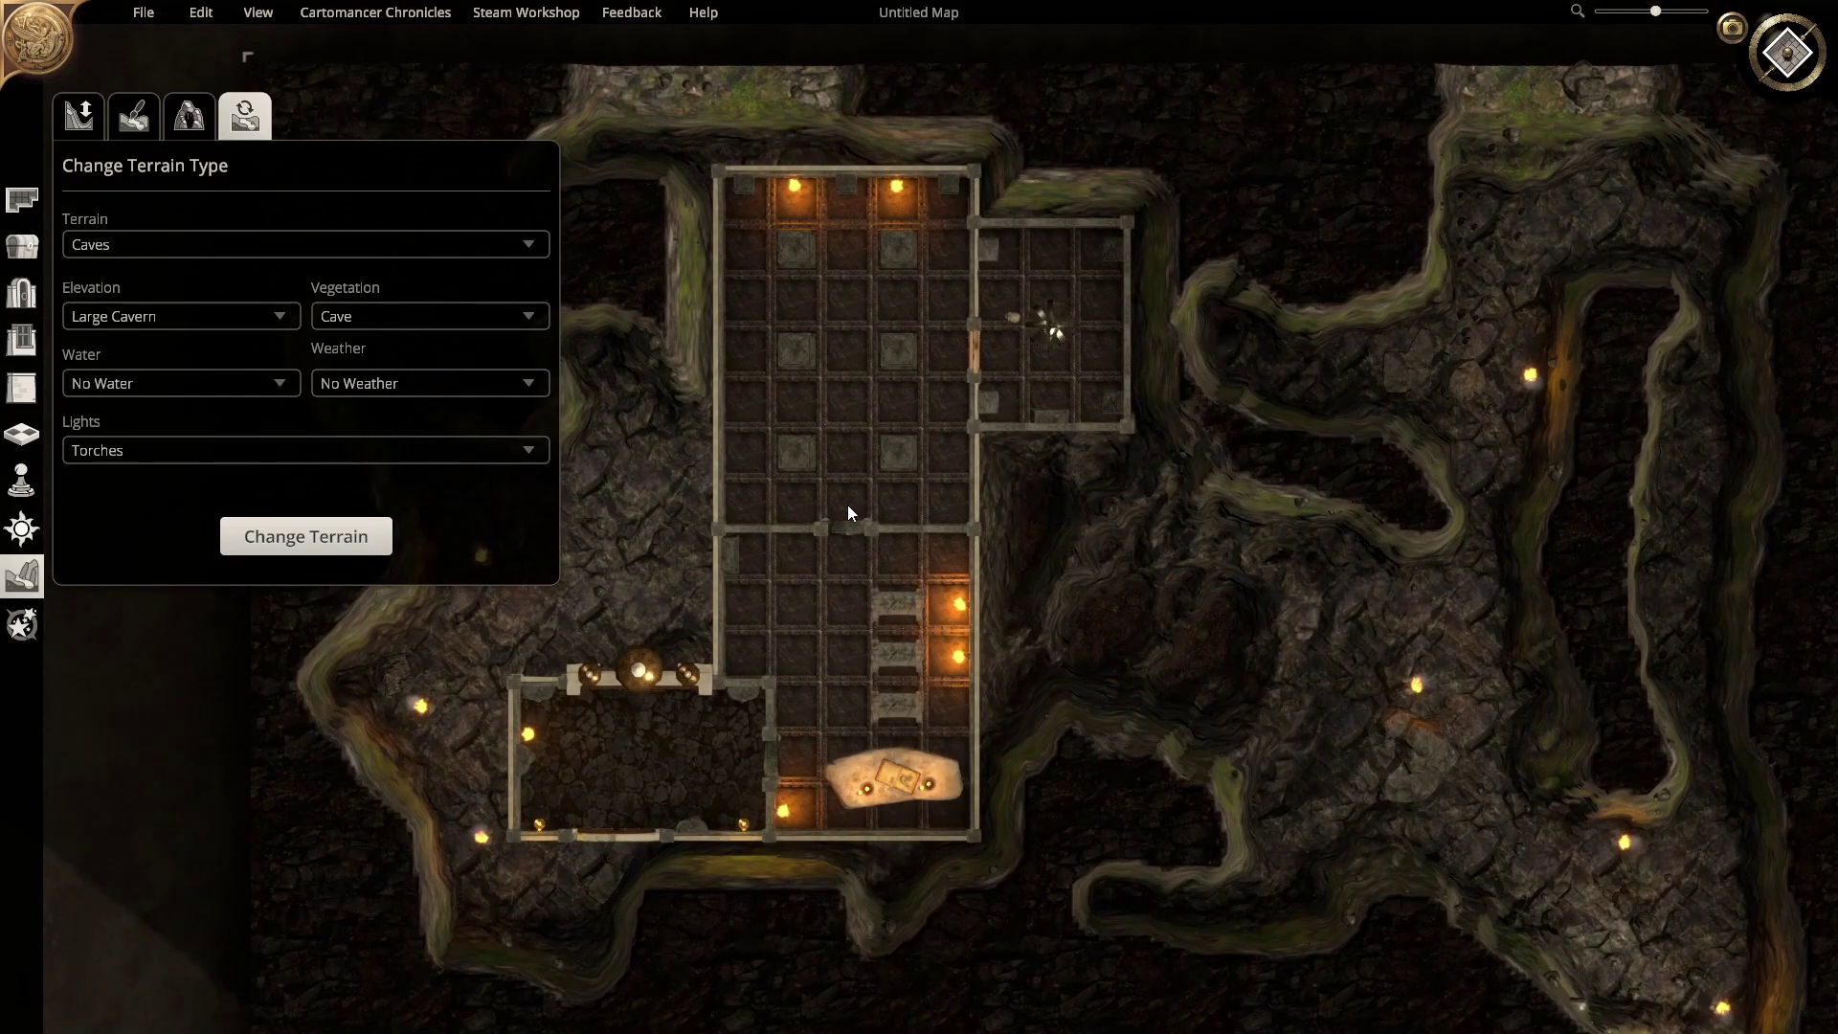
key(a)
key(s)
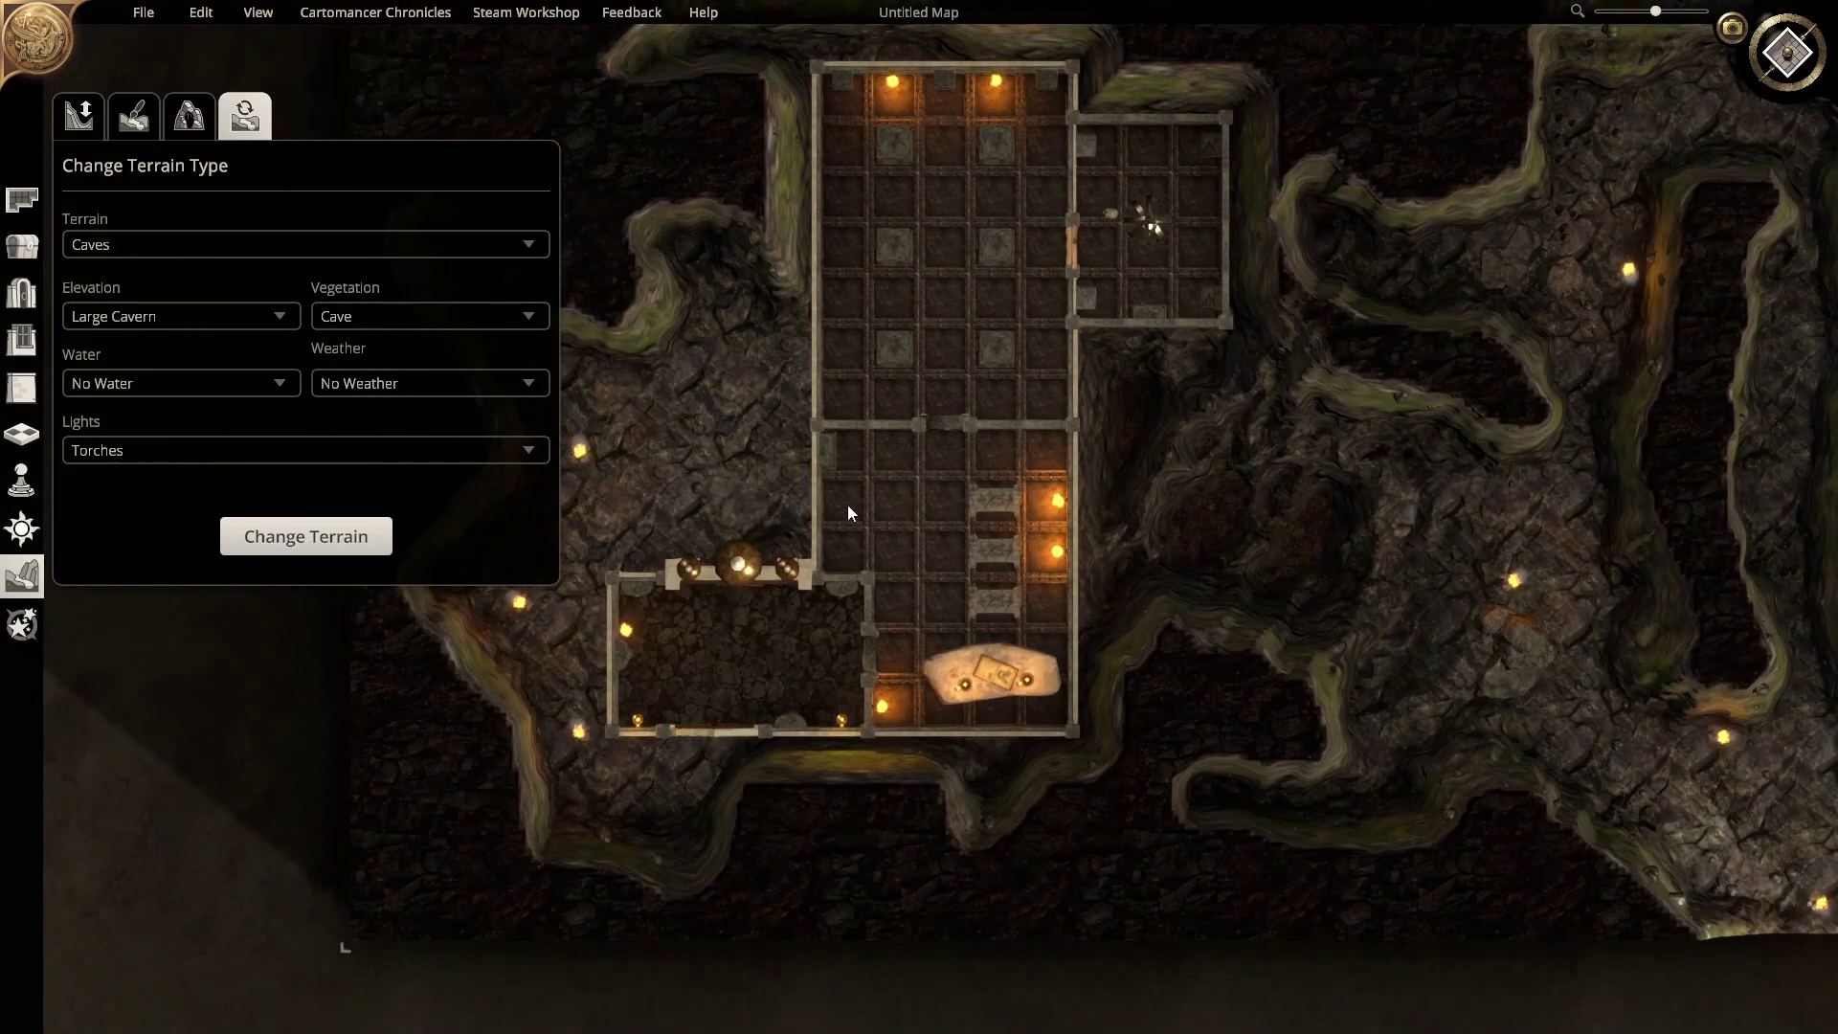
scroll(847, 503, down, 1)
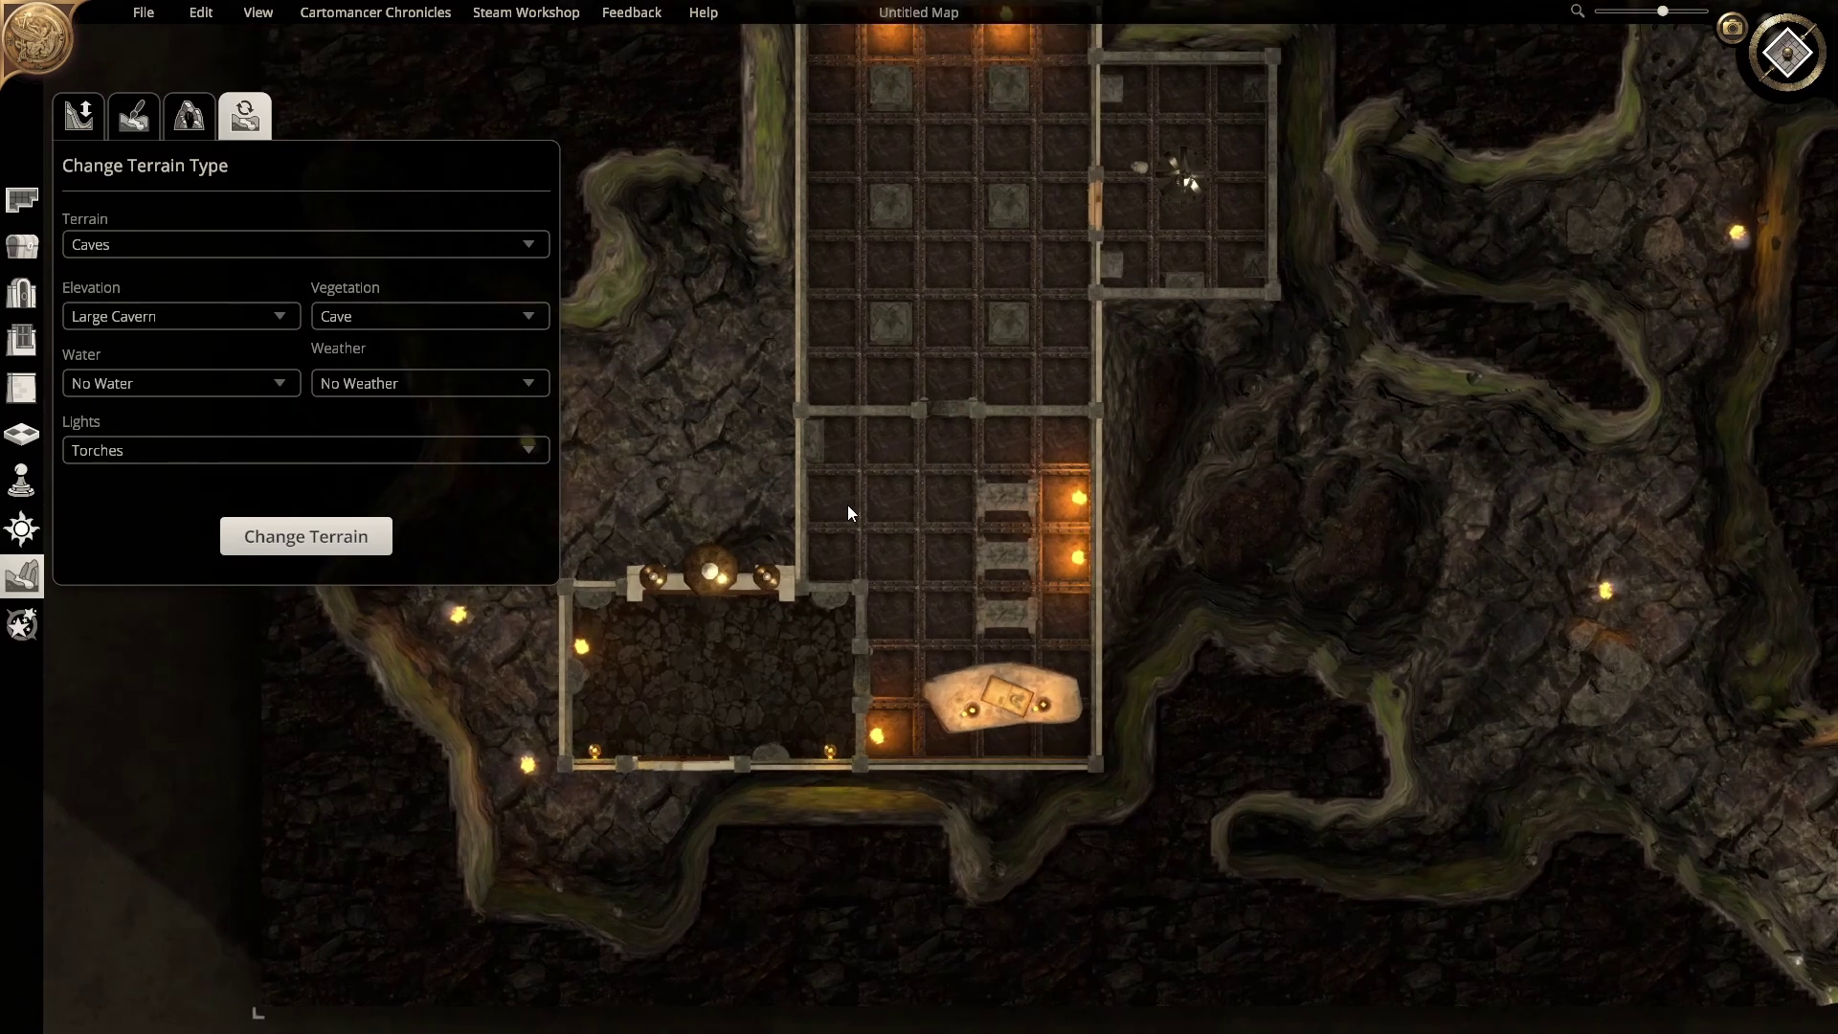
scroll(848, 507, down, 1)
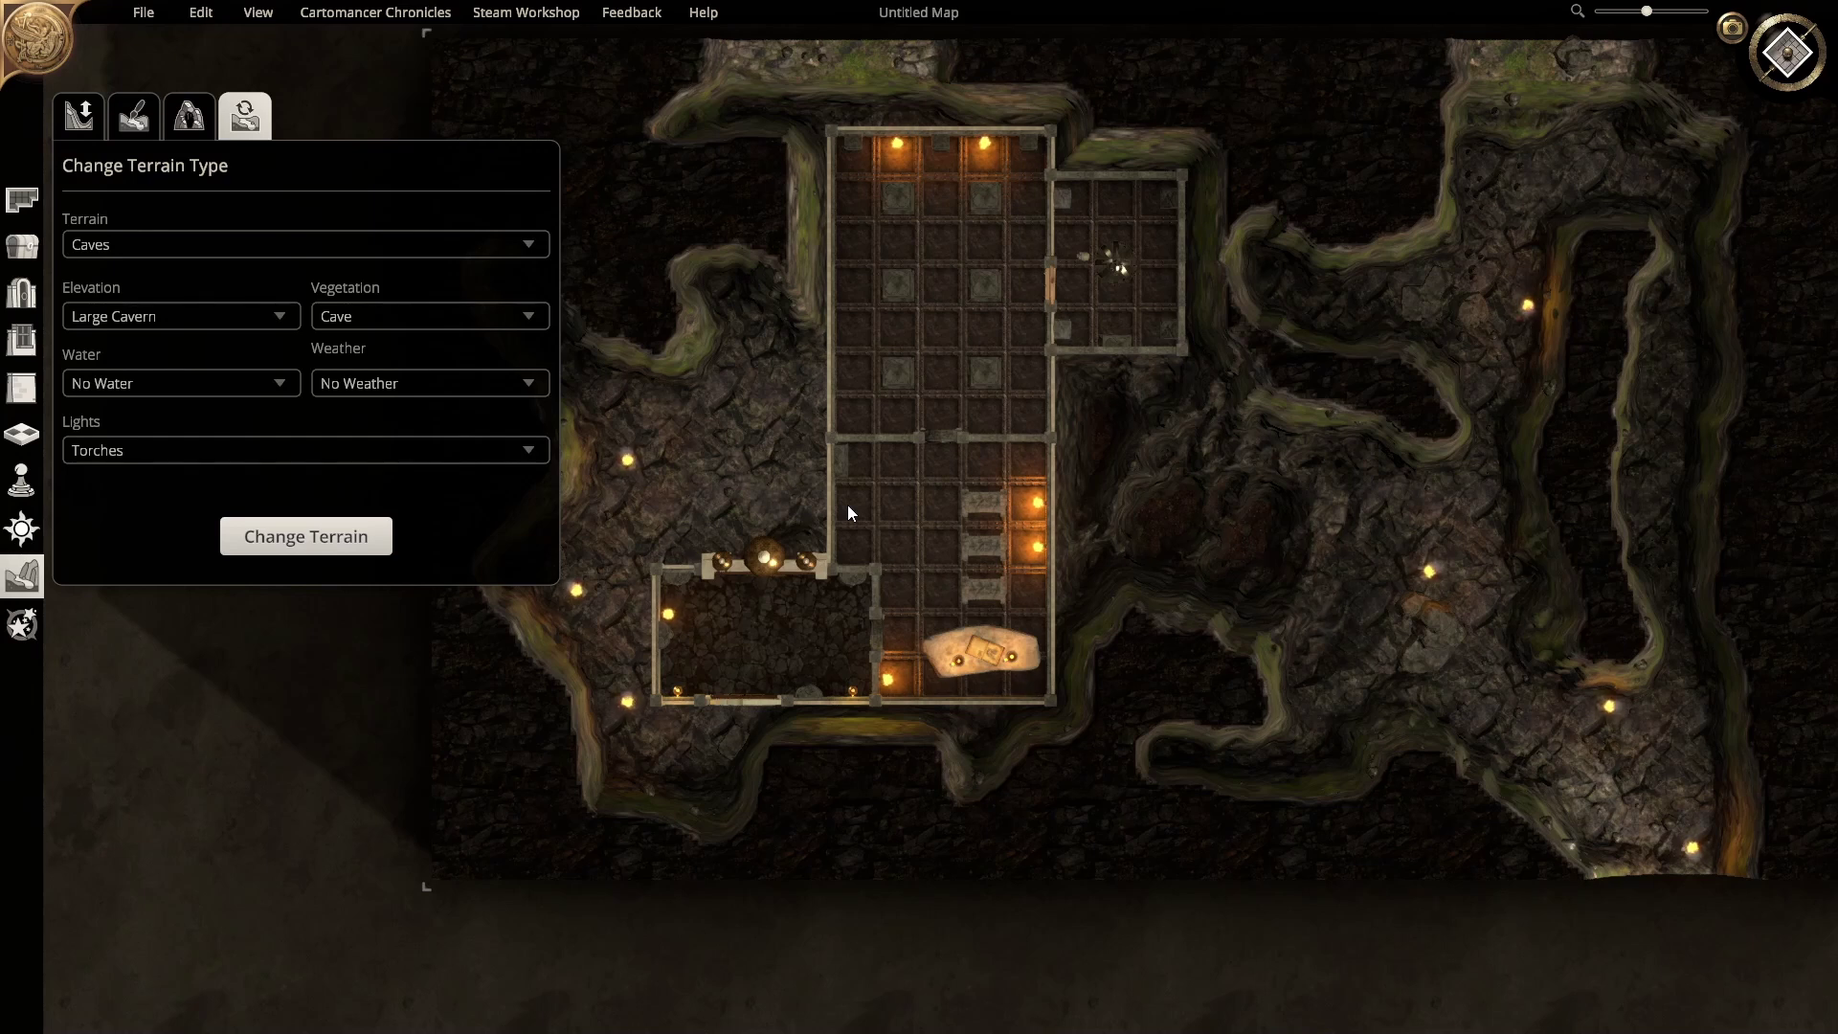
Step: Start a new digital map with Caves as its terrain and Cave System as its elevation
click(144, 12)
click(172, 44)
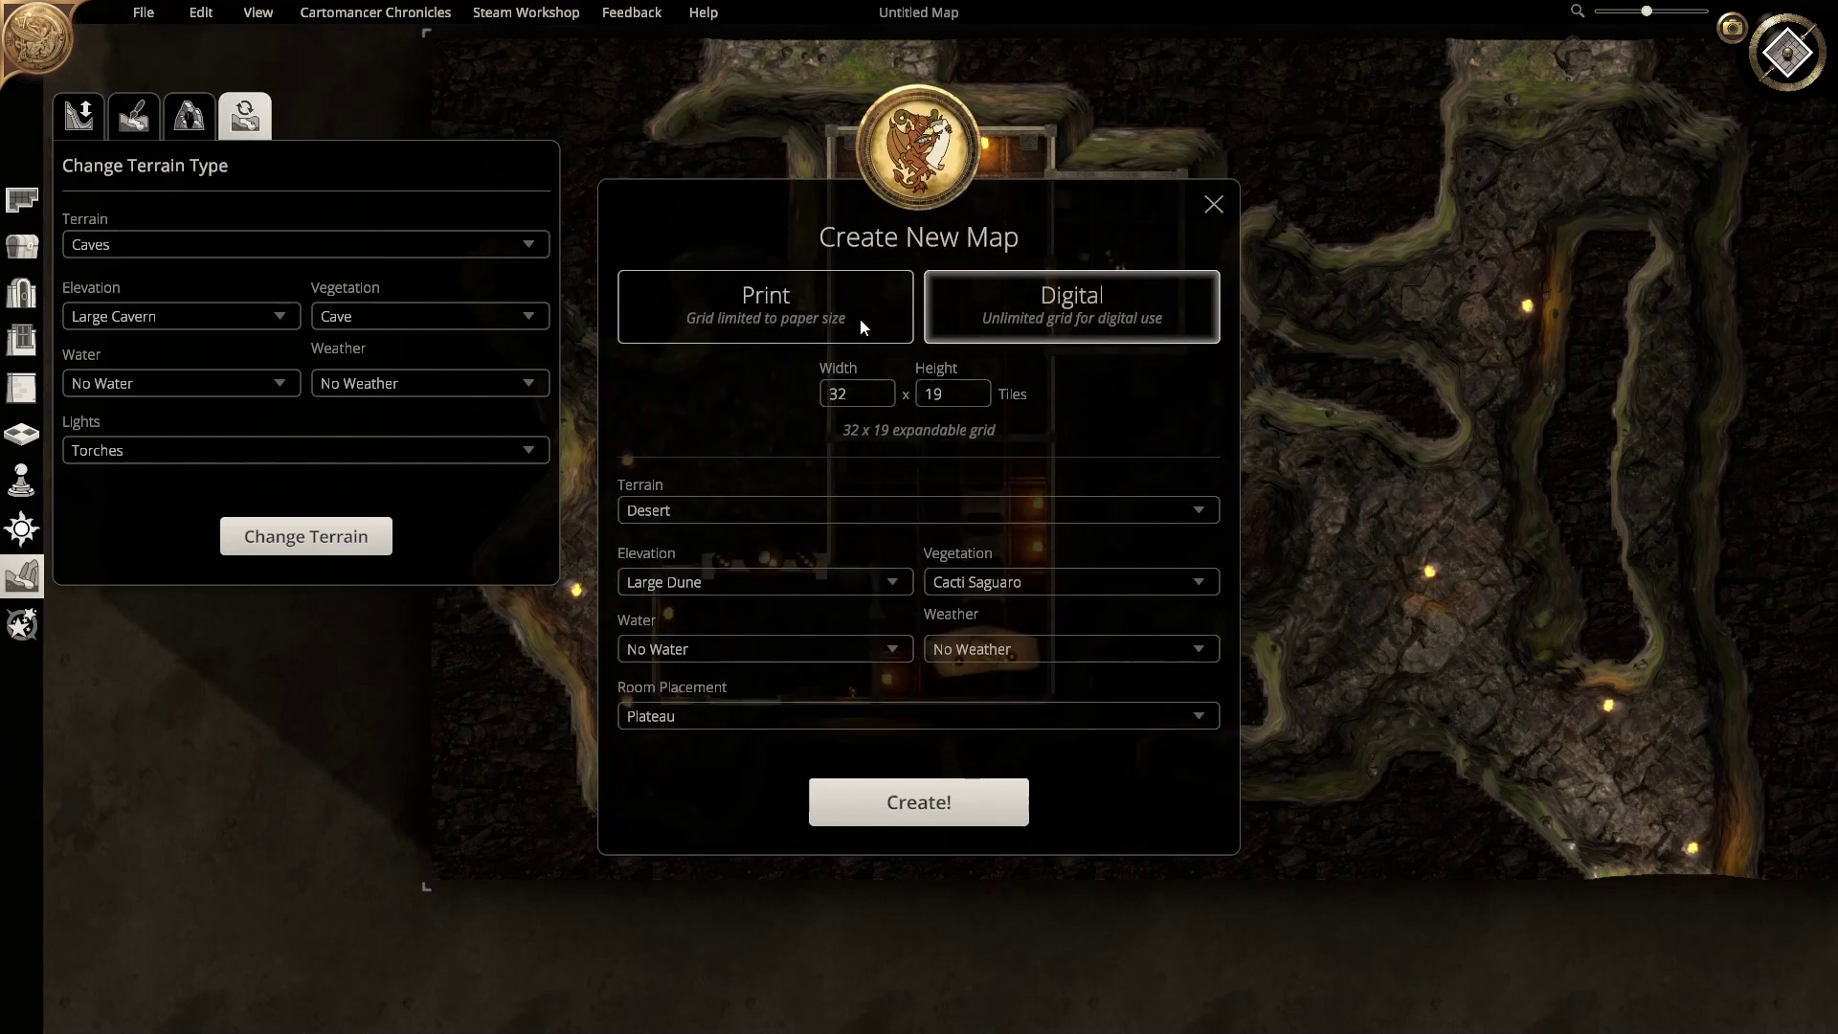
click(810, 512)
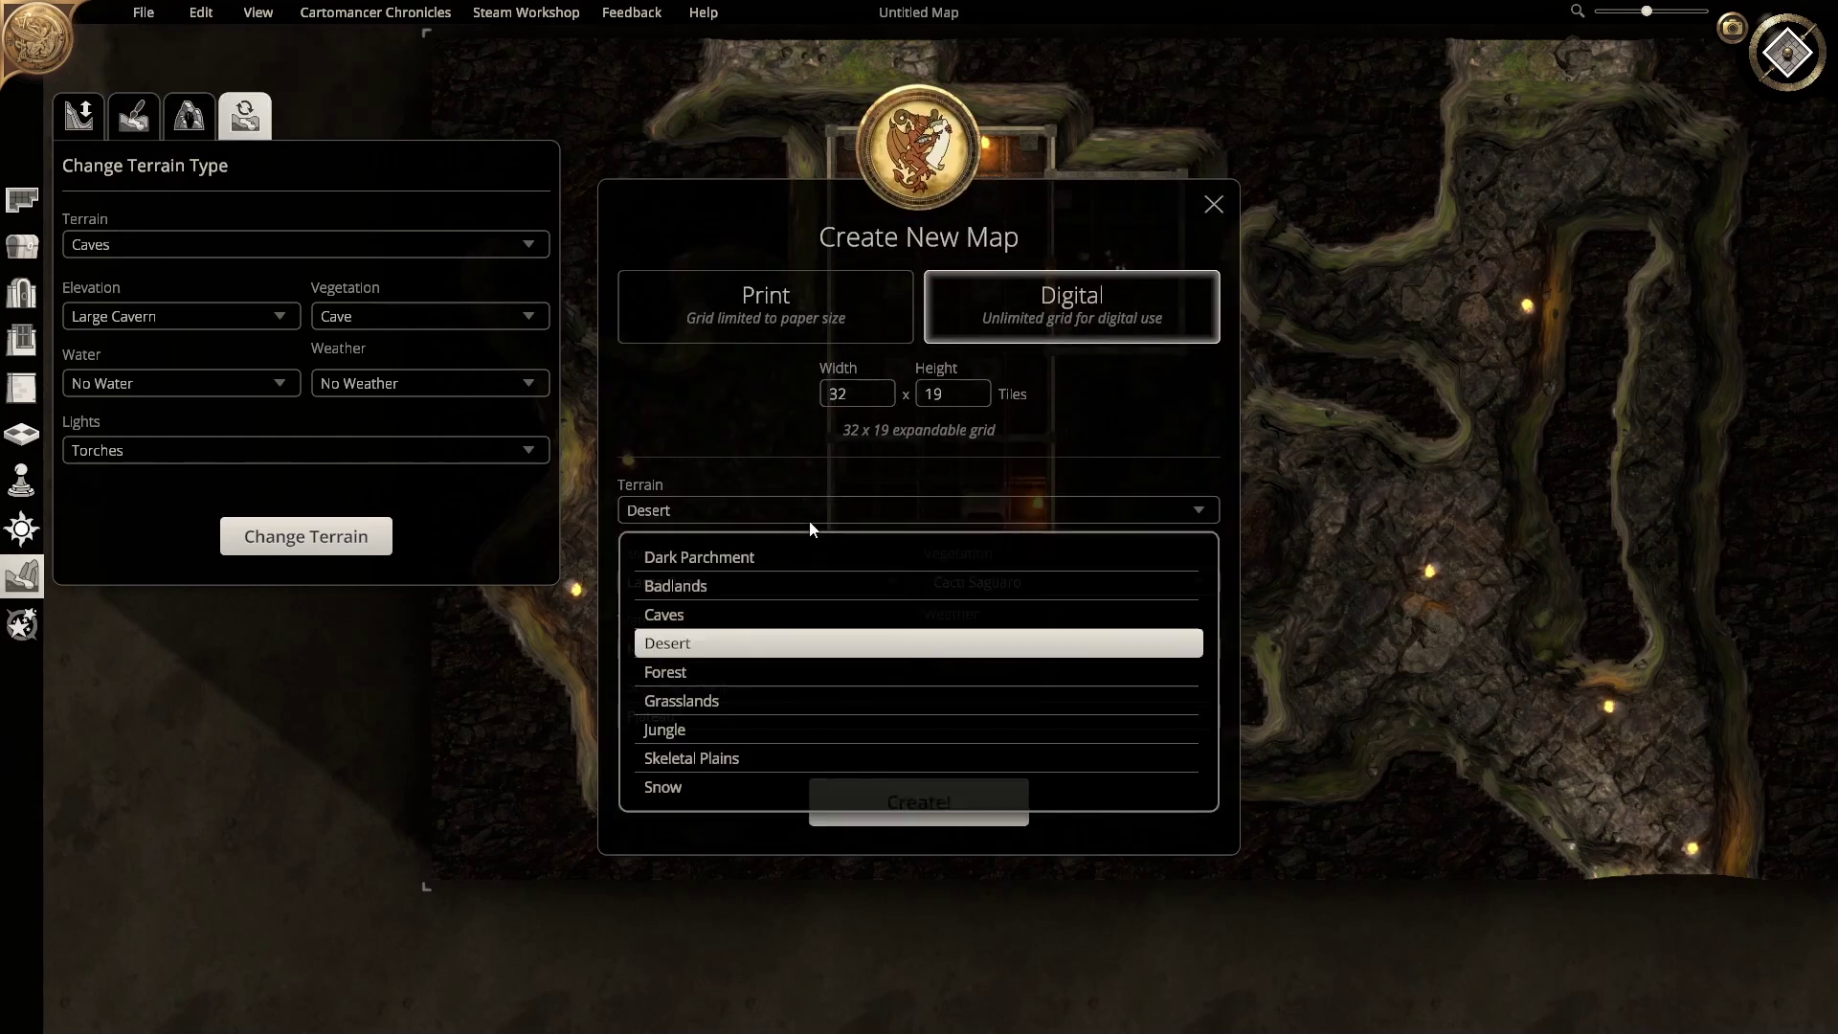
click(682, 615)
click(776, 582)
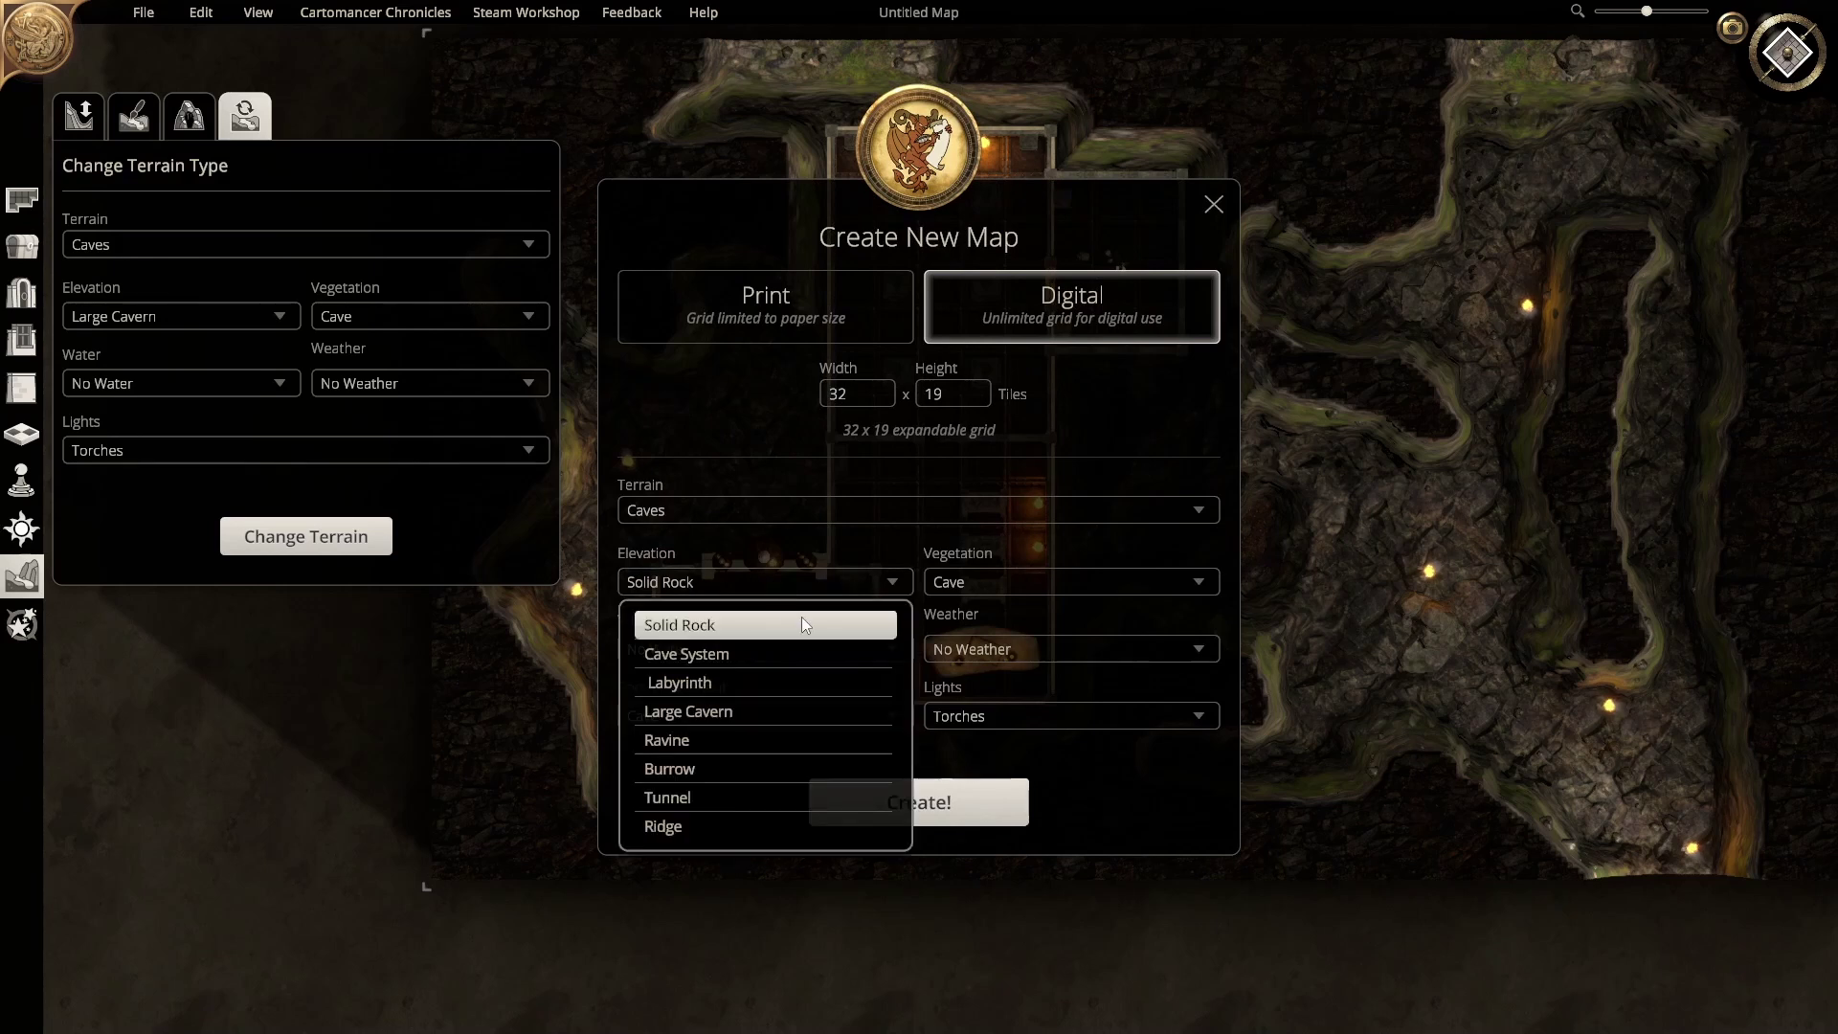
click(743, 653)
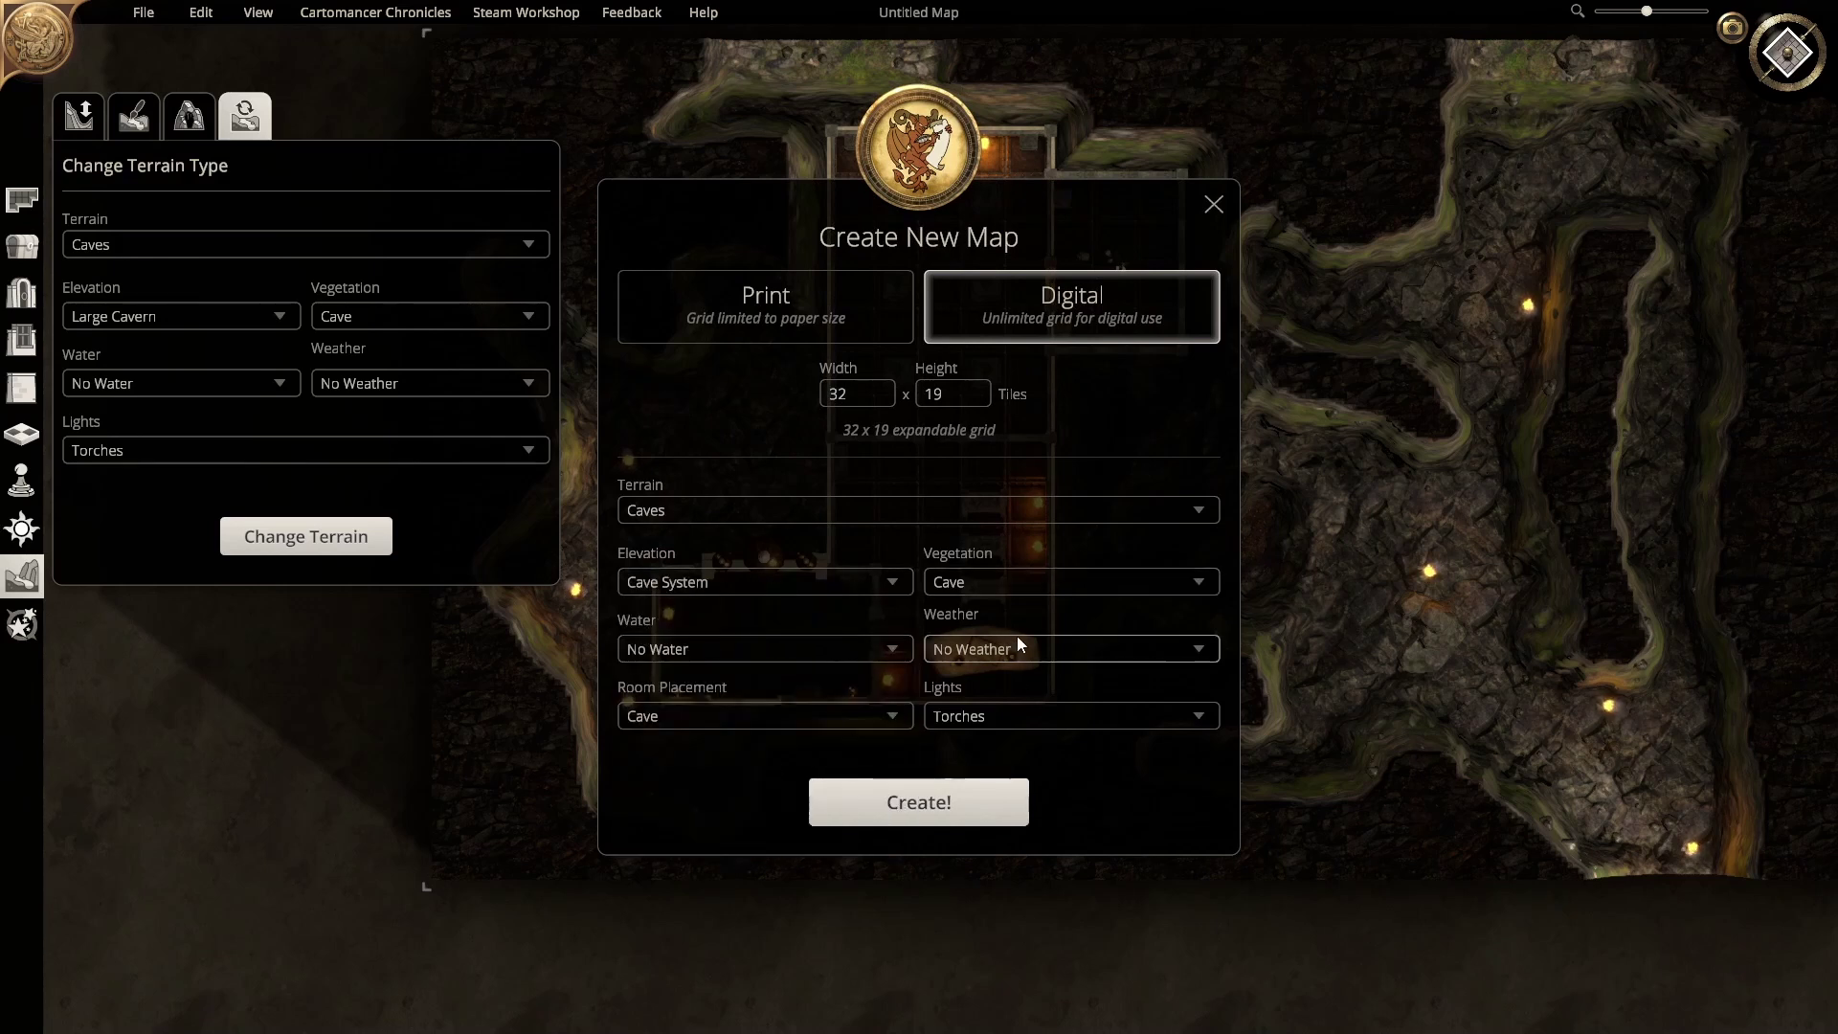
Step: Set the new map's vegetation to Glowing Mushroom Cave, lights to No Lights and room placement to Cave, and create it
click(1056, 580)
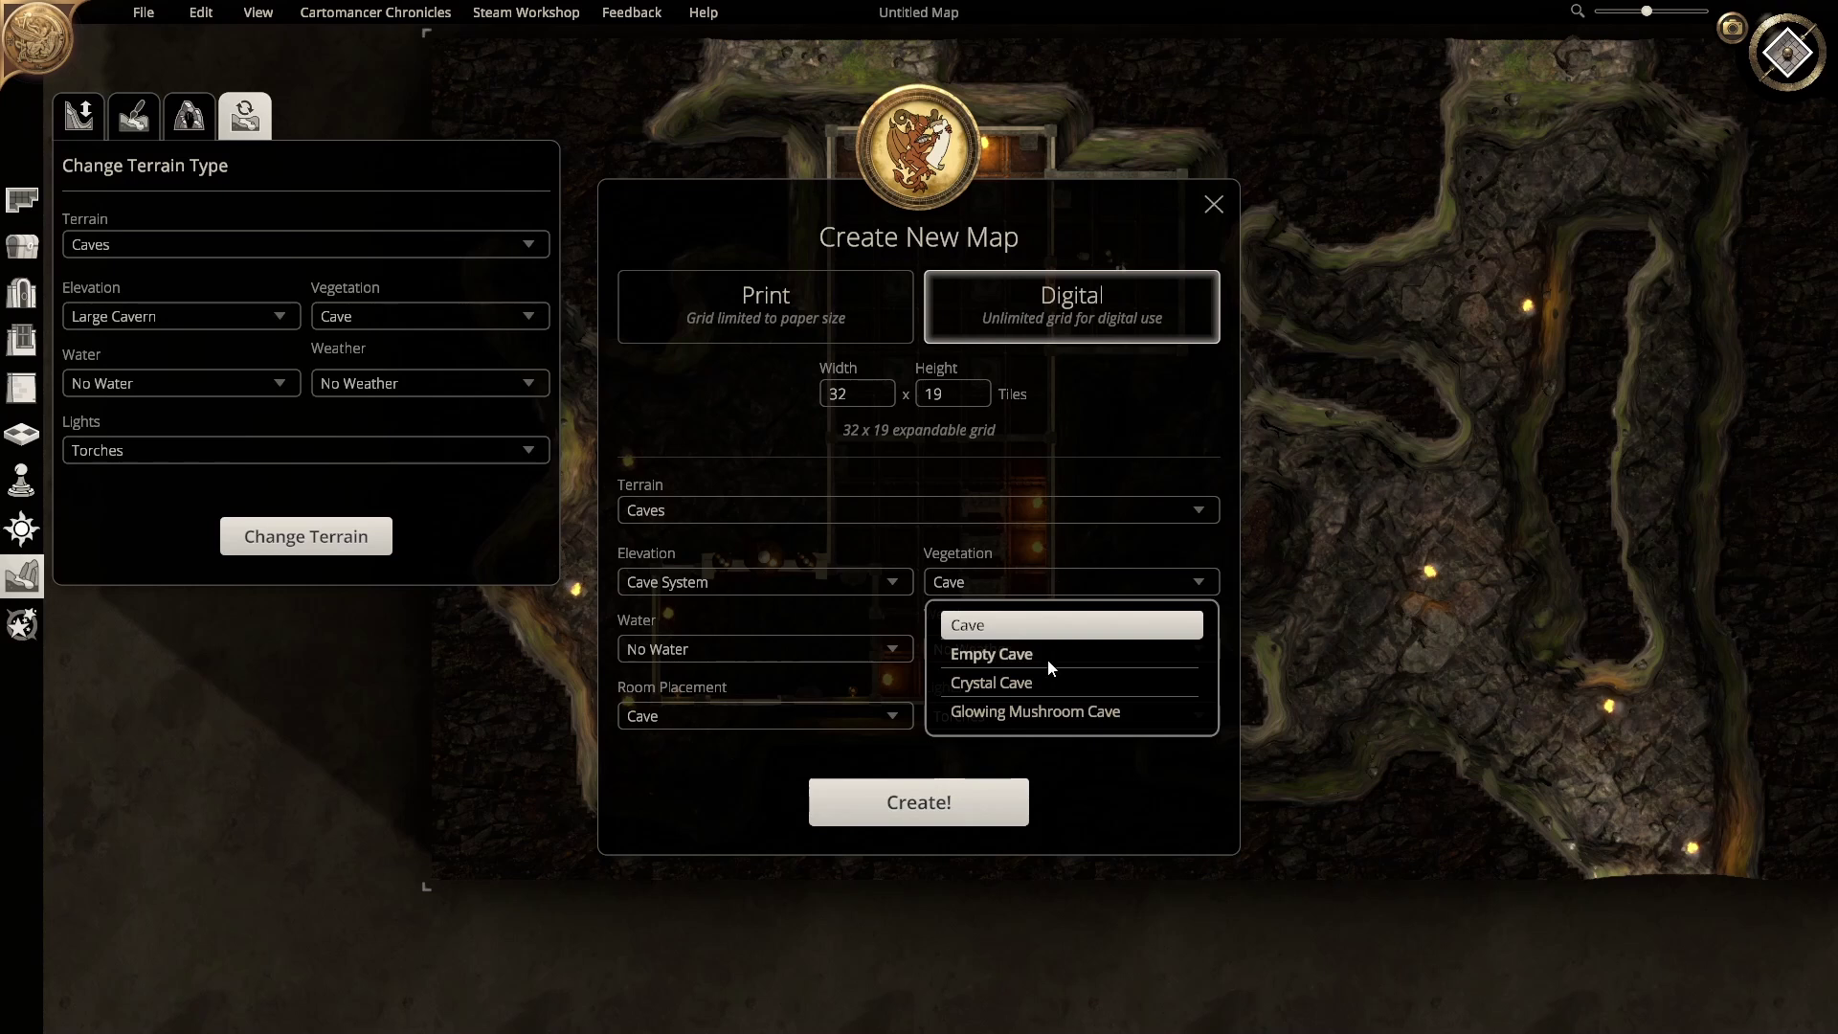
click(1053, 712)
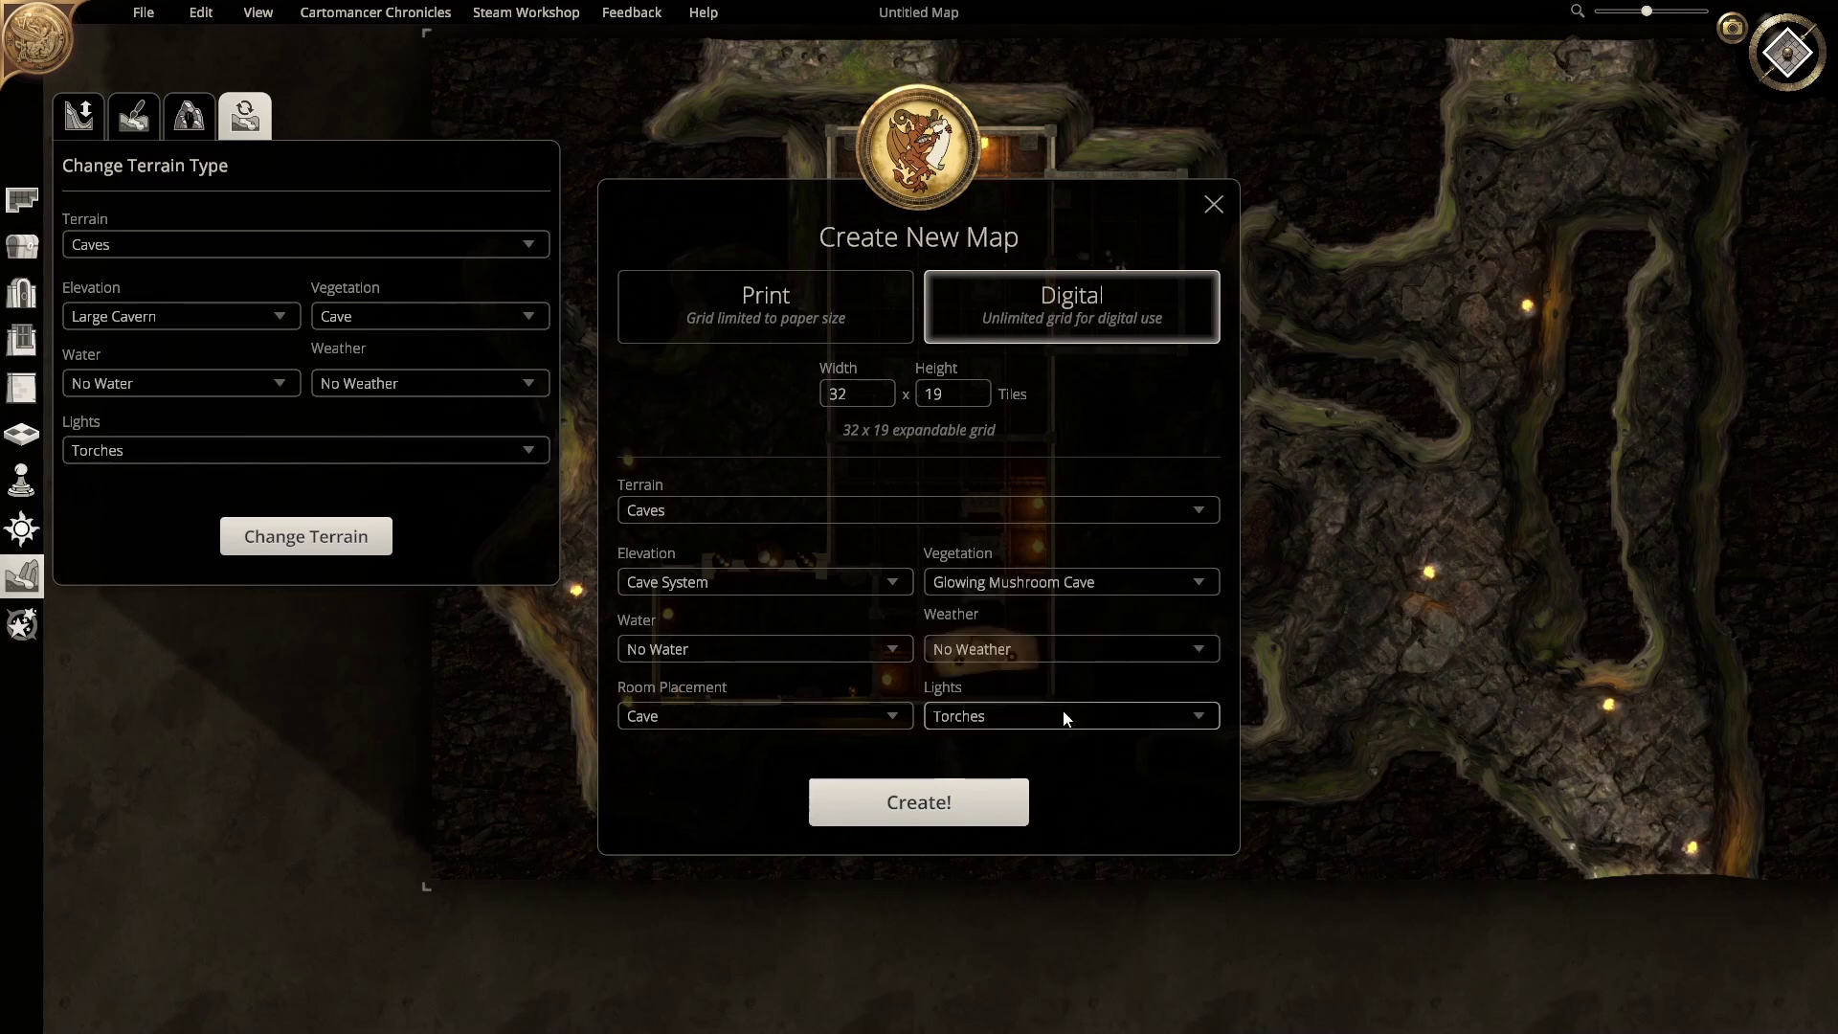
click(997, 726)
click(986, 762)
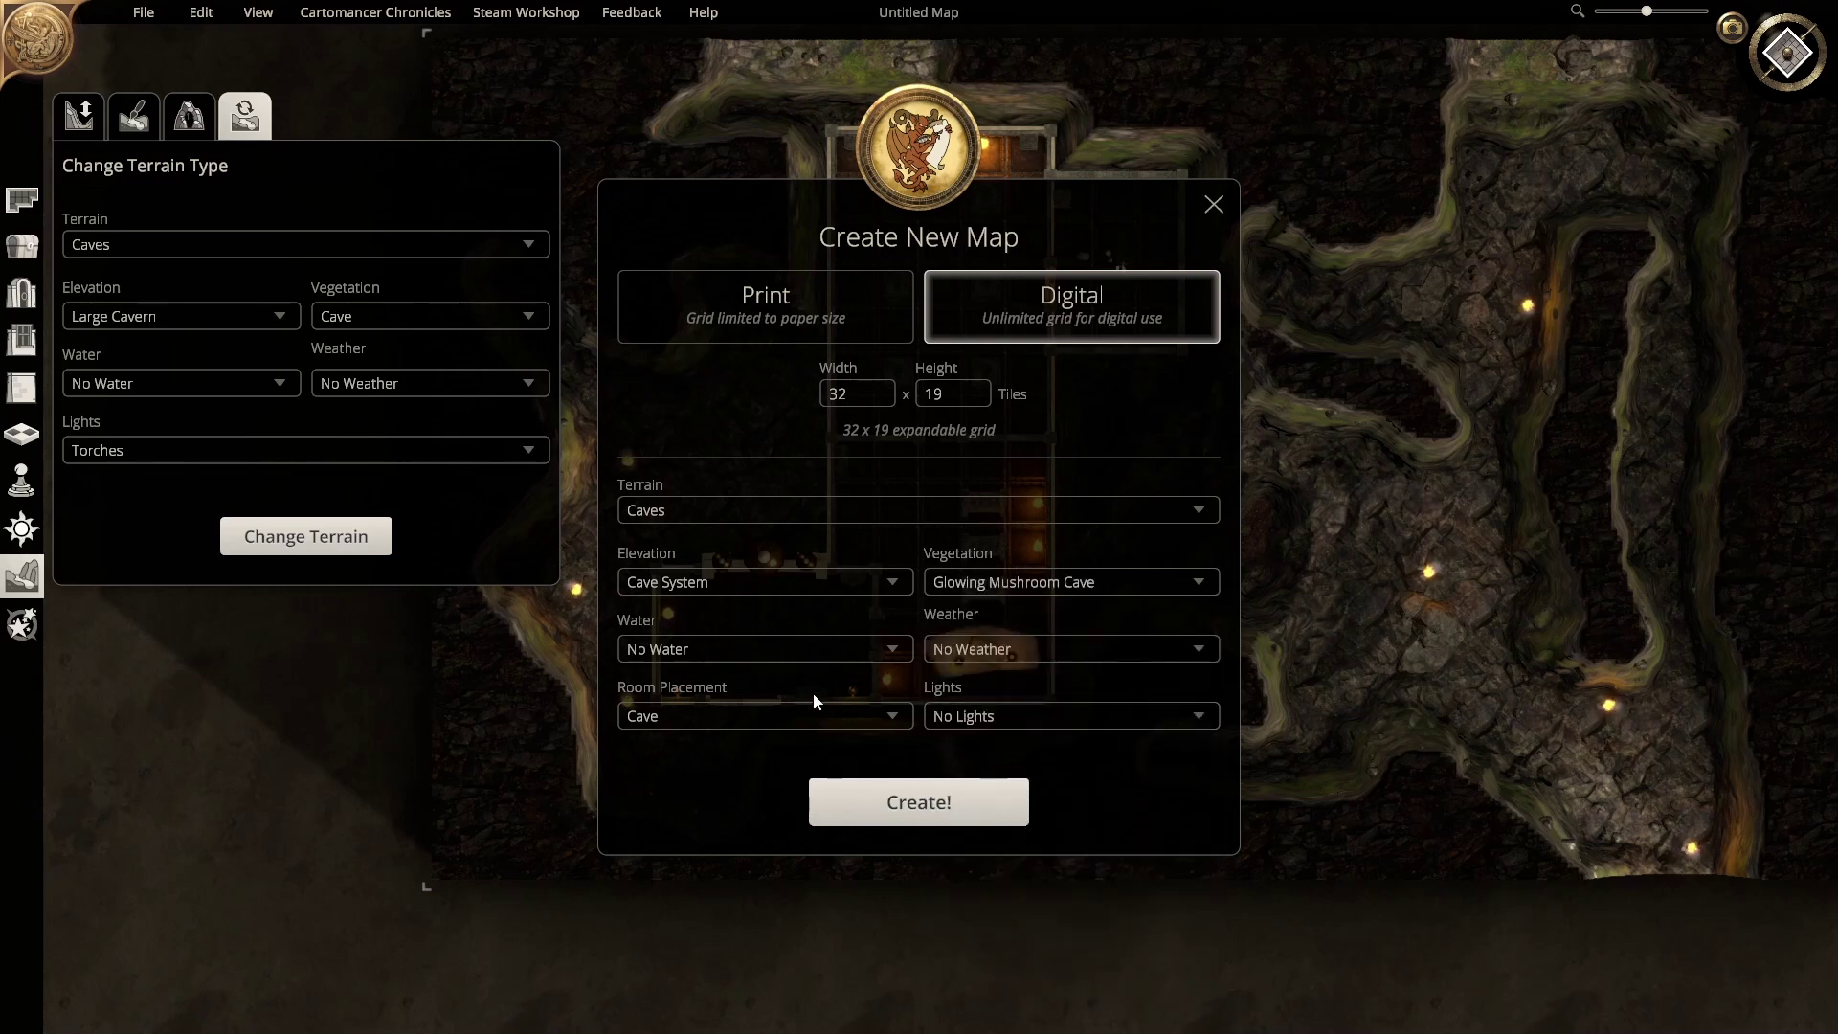
click(795, 726)
click(795, 760)
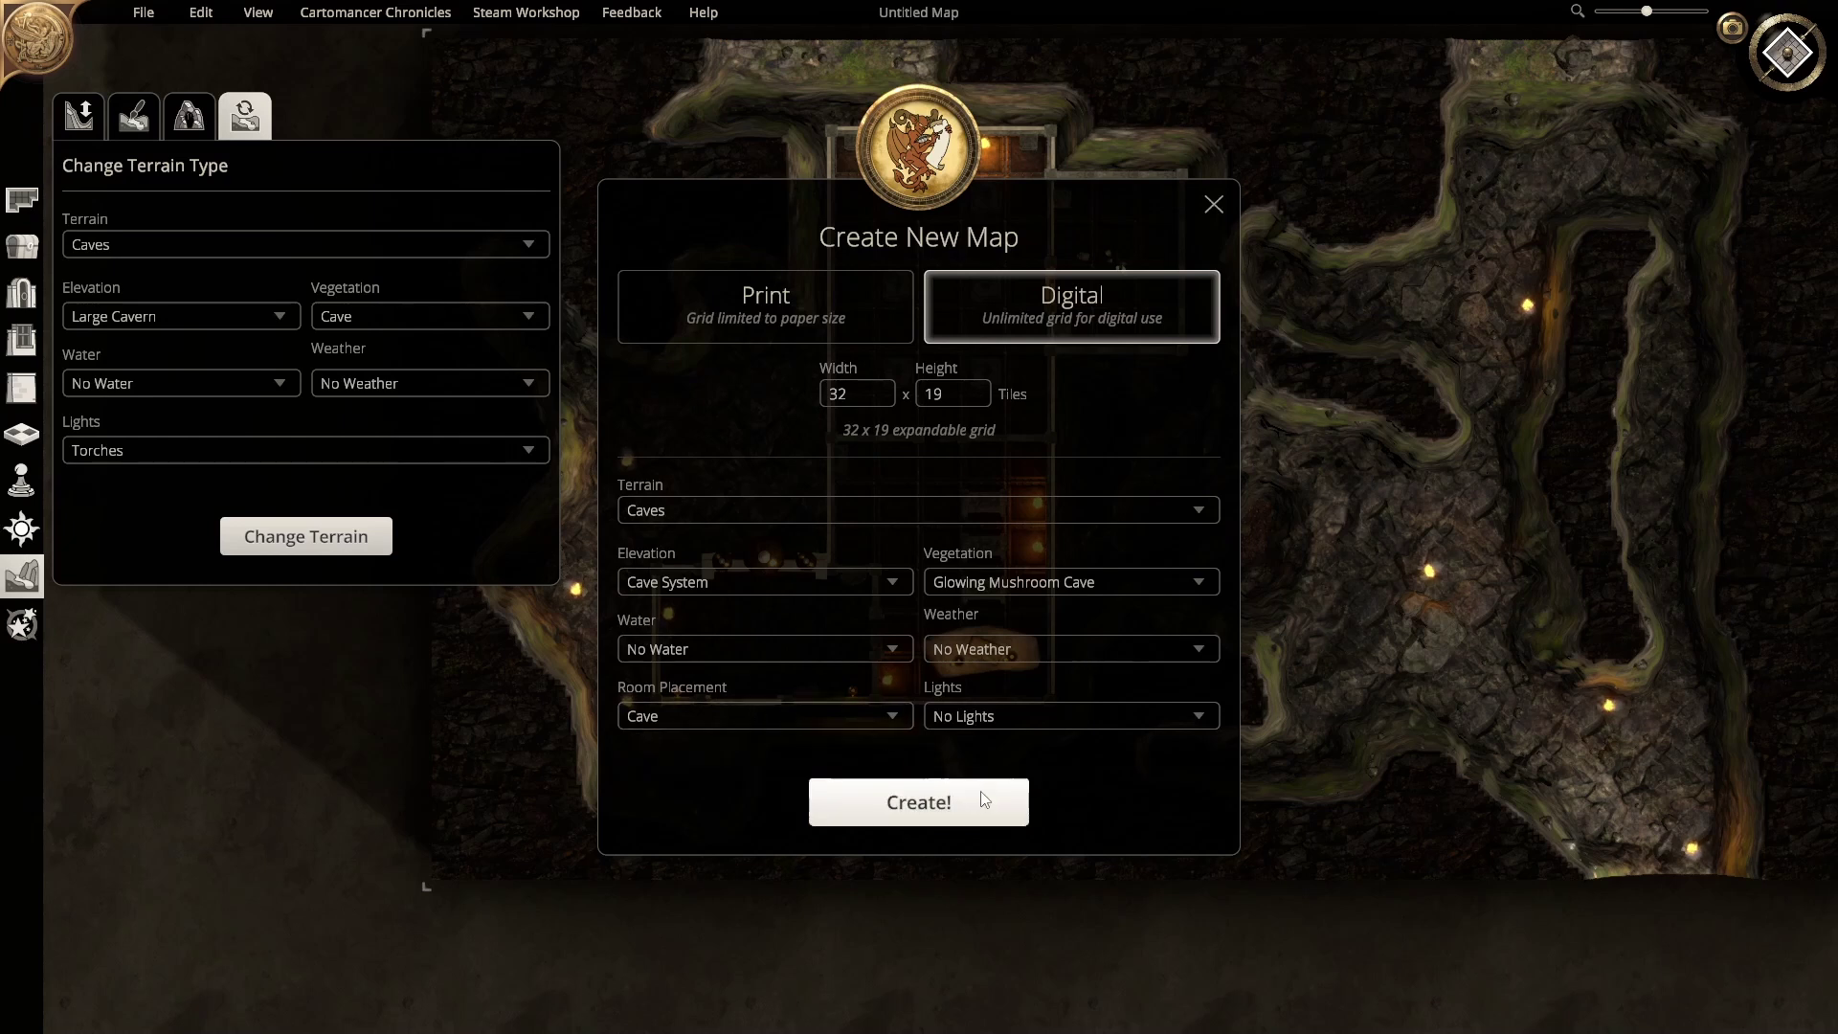
click(981, 804)
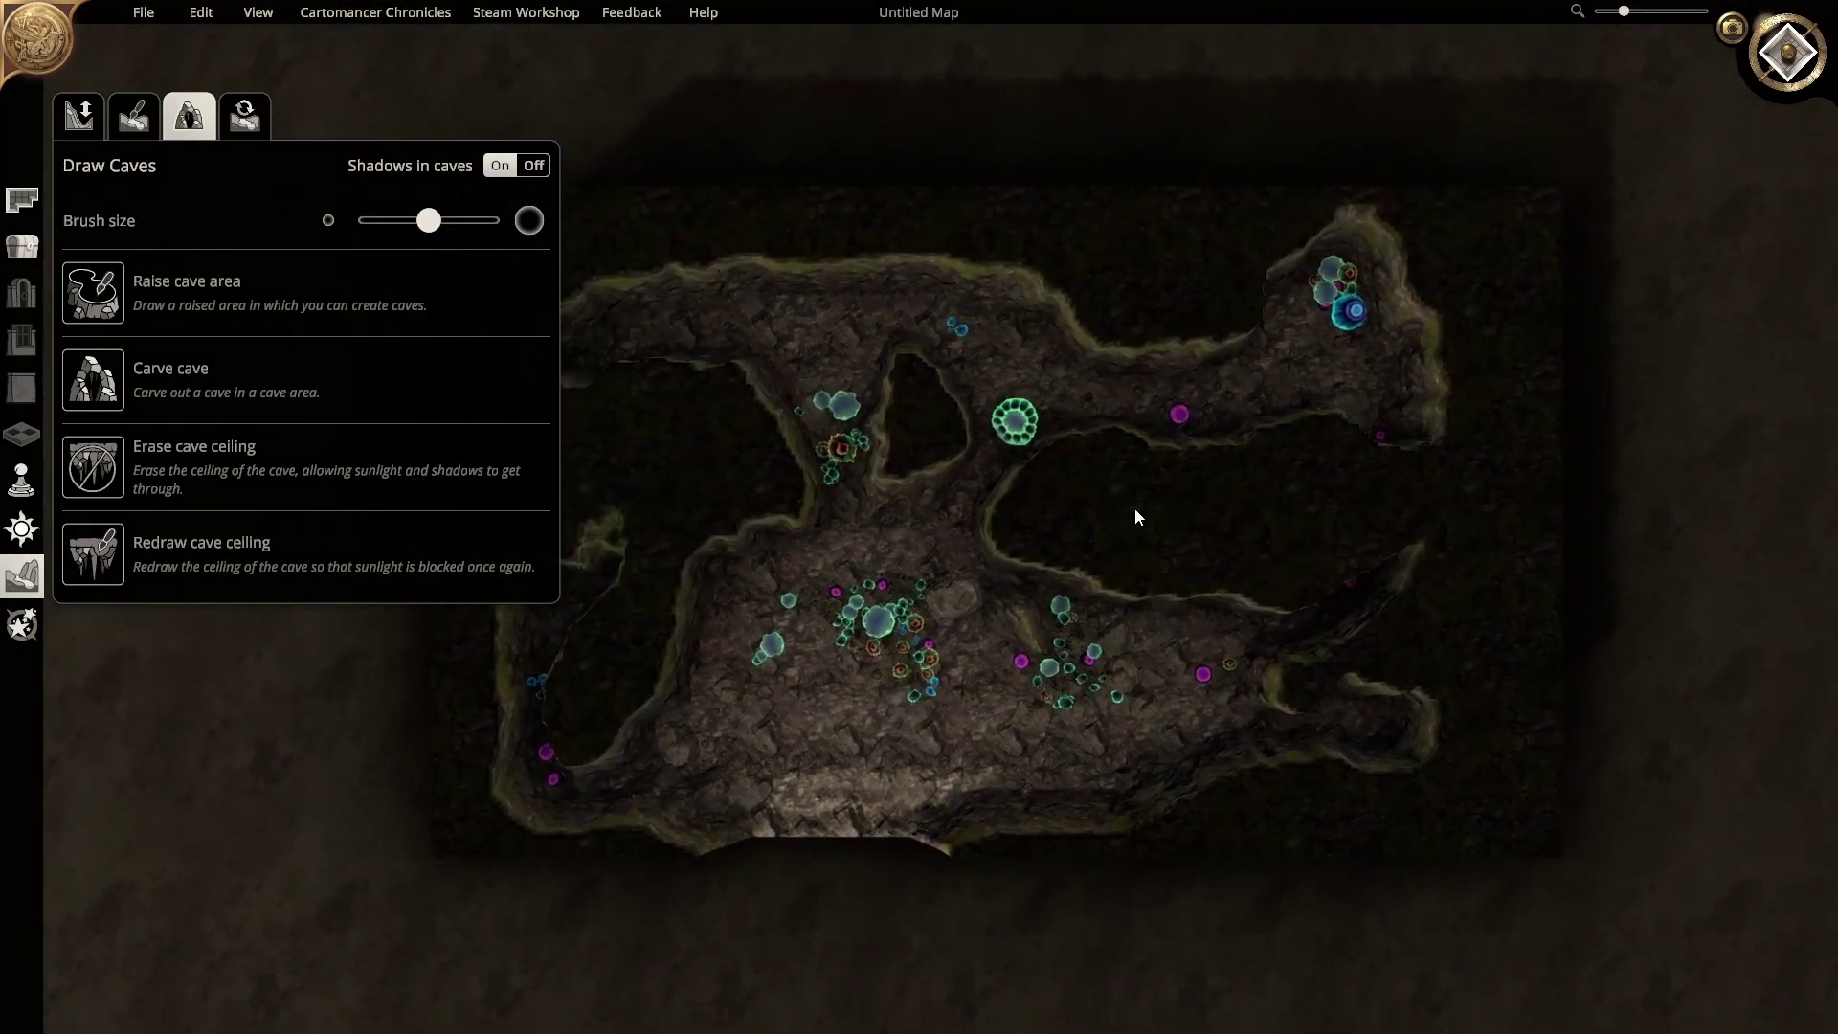
Step: Start a map export, preview Perspective (3D walls), and set the perspective to Orthographic (top-down)
click(144, 12)
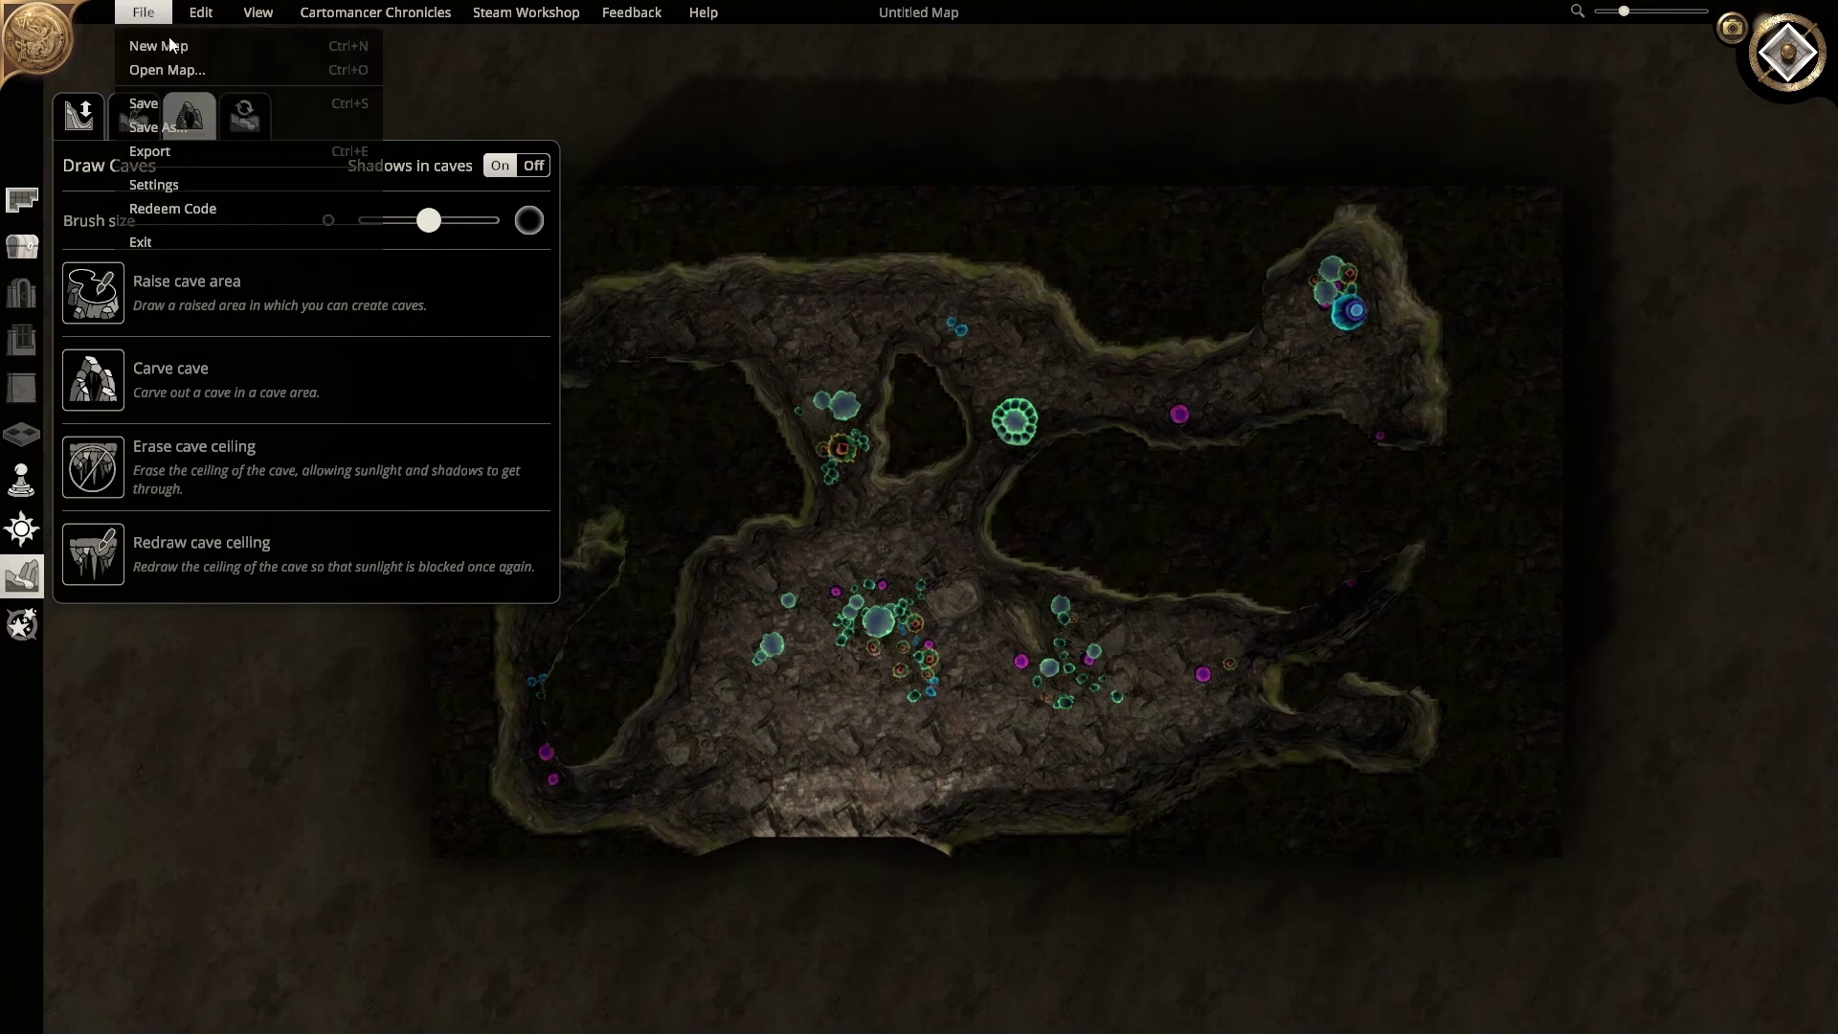
click(157, 152)
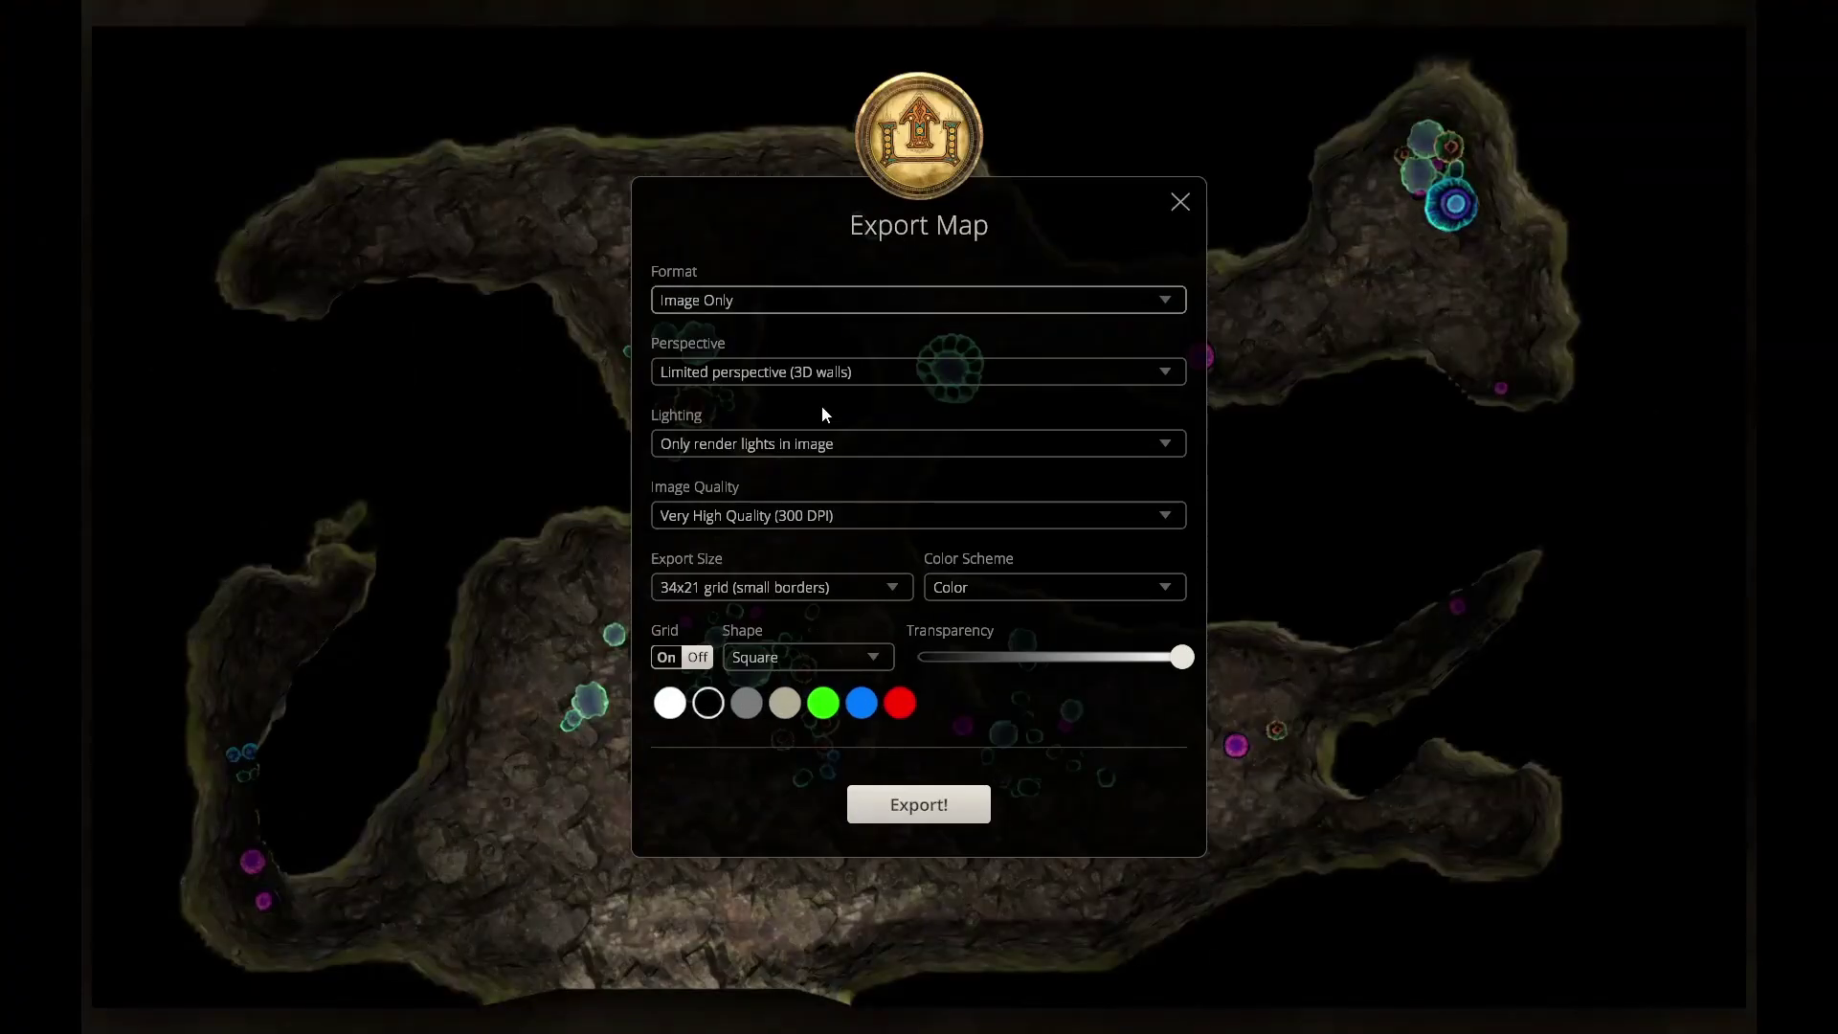
click(962, 370)
click(848, 418)
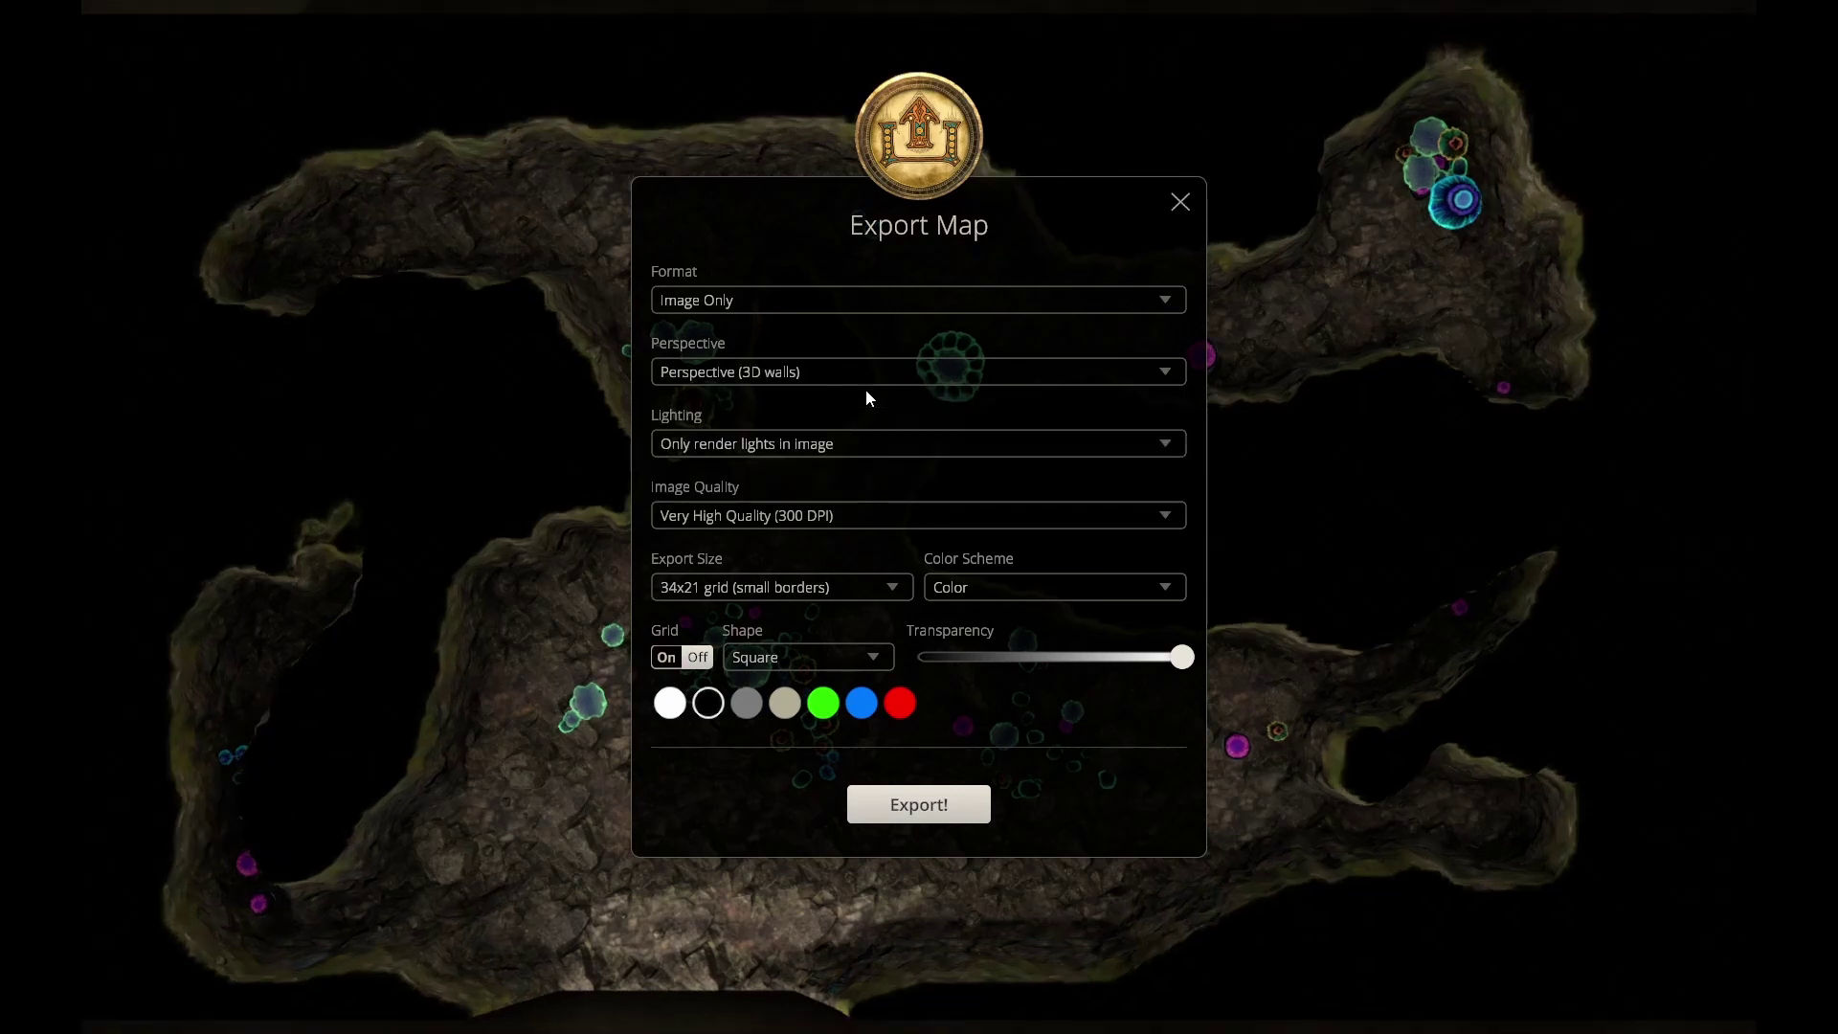
click(866, 375)
click(821, 477)
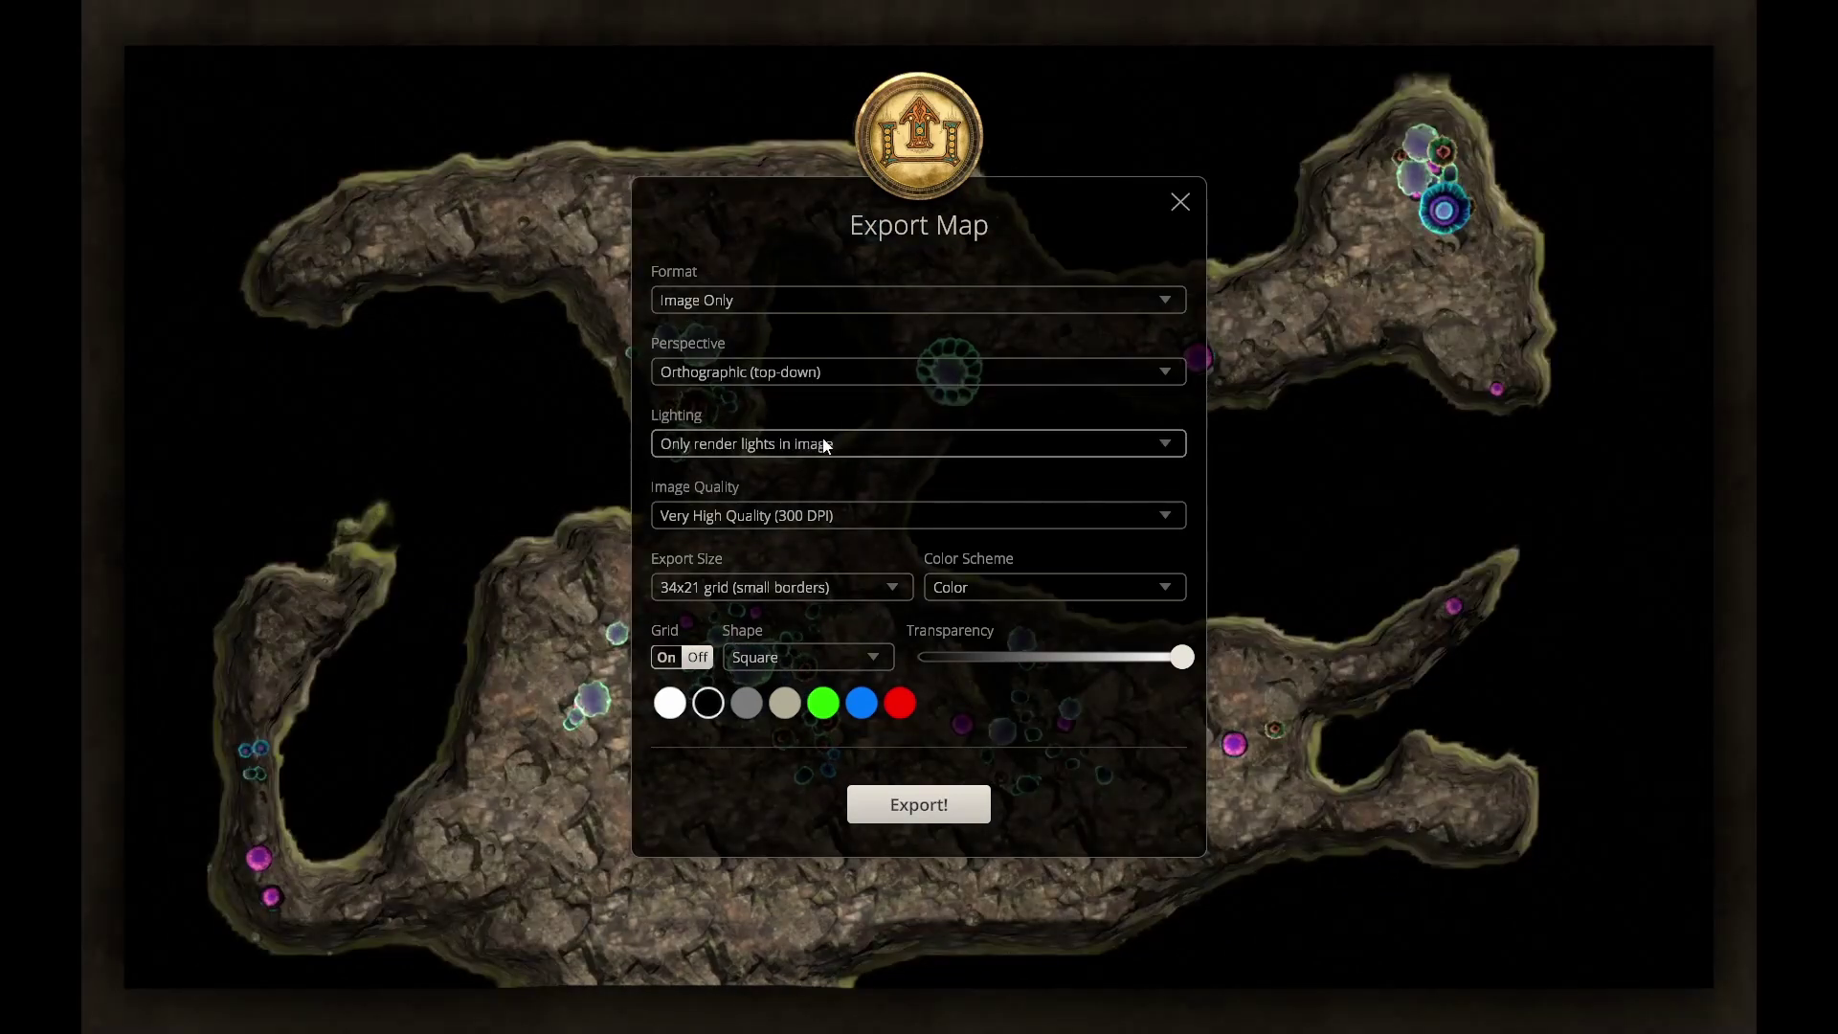
Step: Check the export's lighting options, and turn on the grid with the Hex shape
click(865, 450)
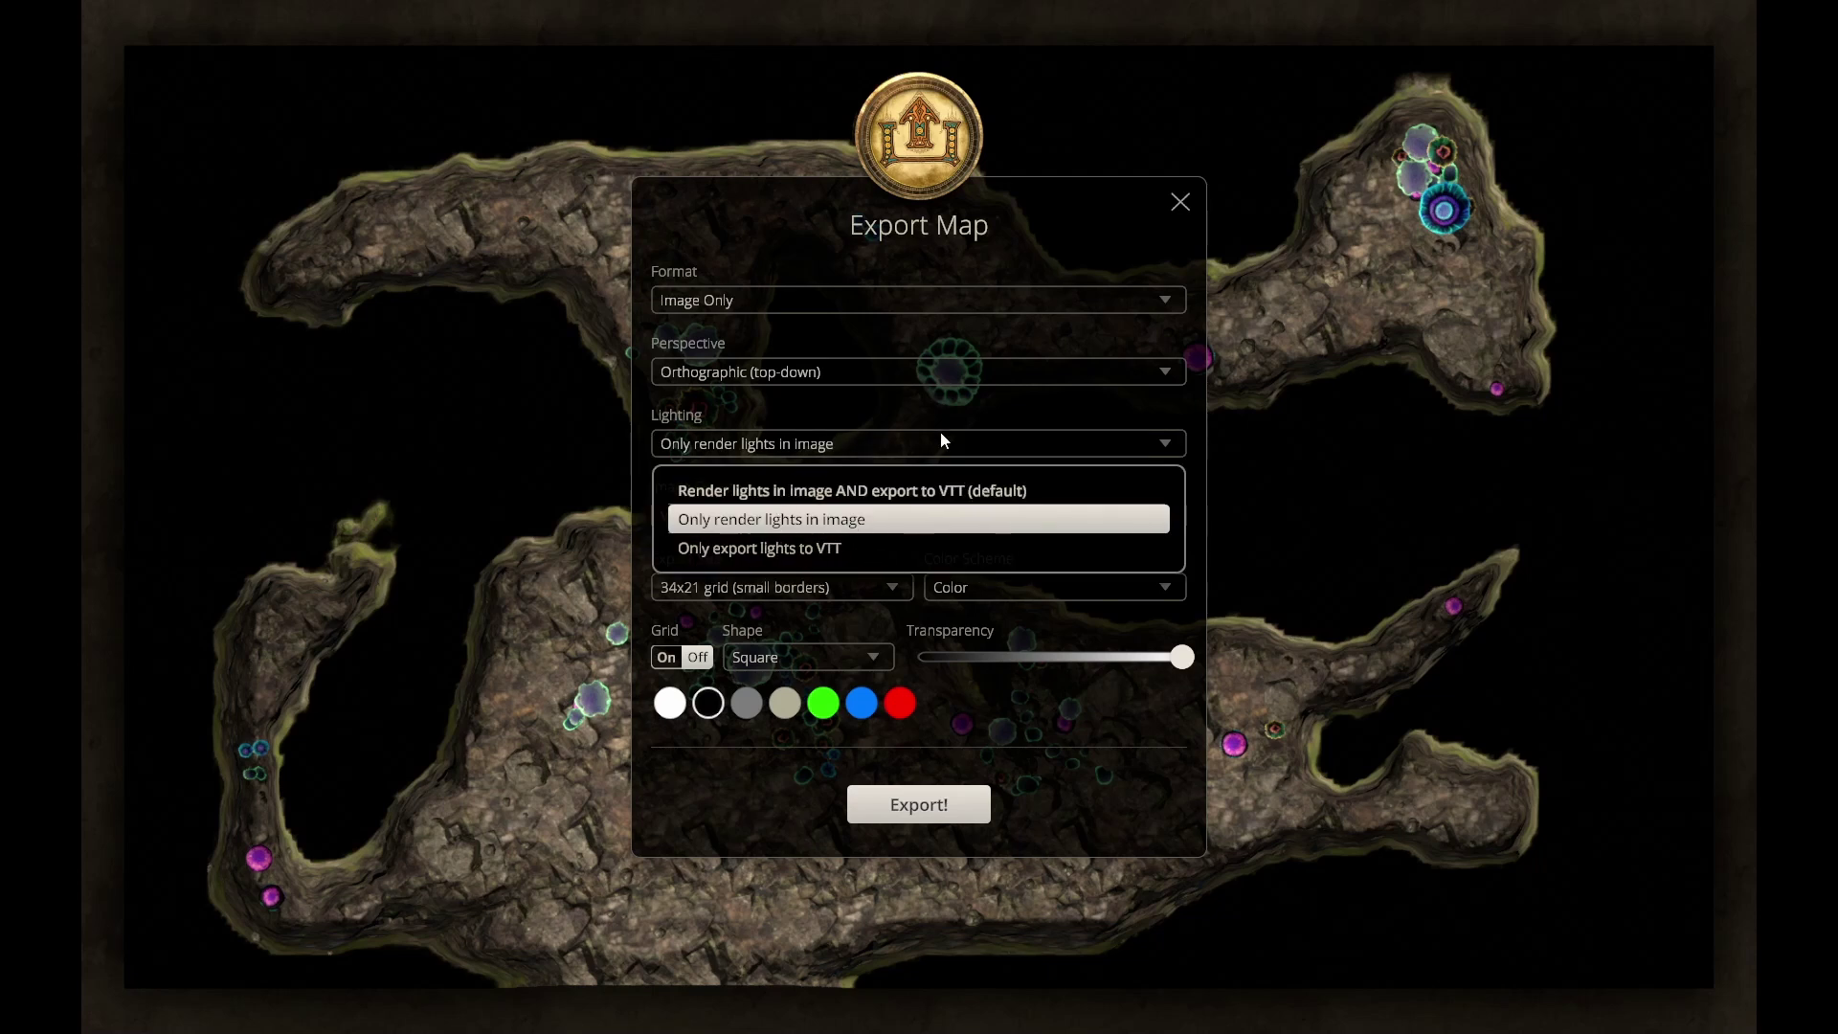
click(1344, 446)
click(697, 657)
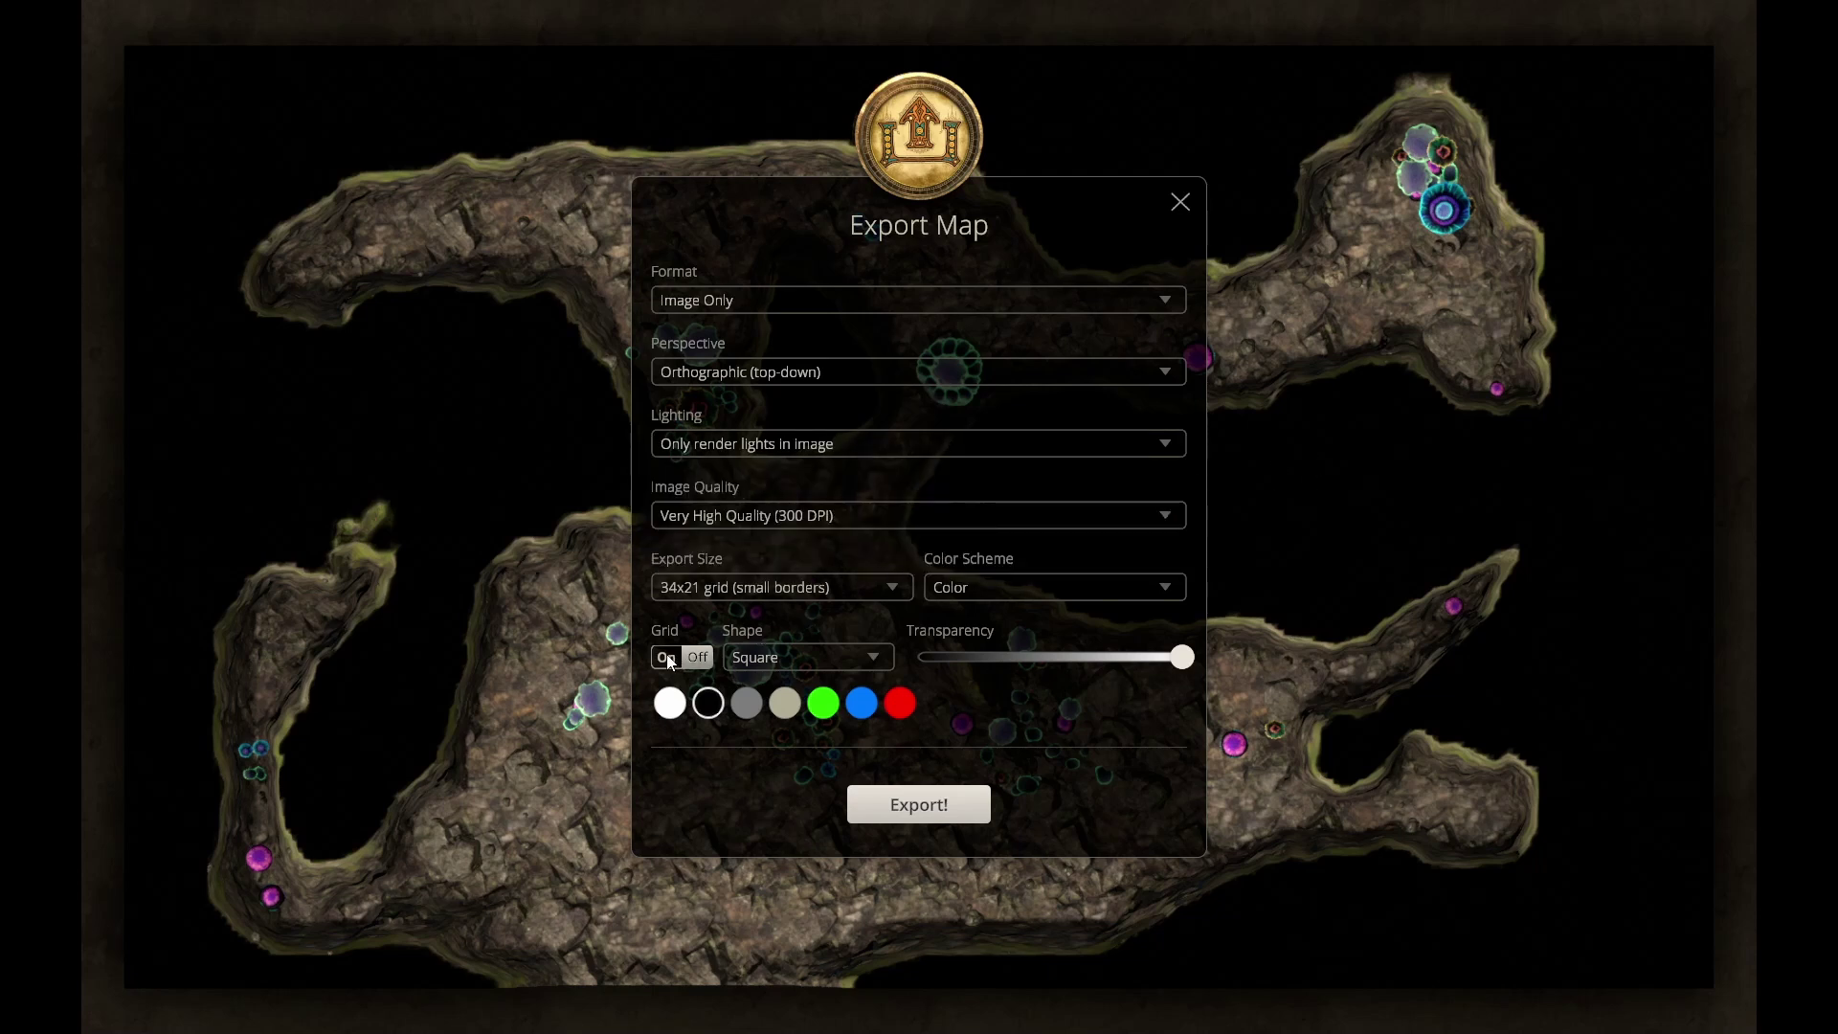
click(821, 659)
click(766, 733)
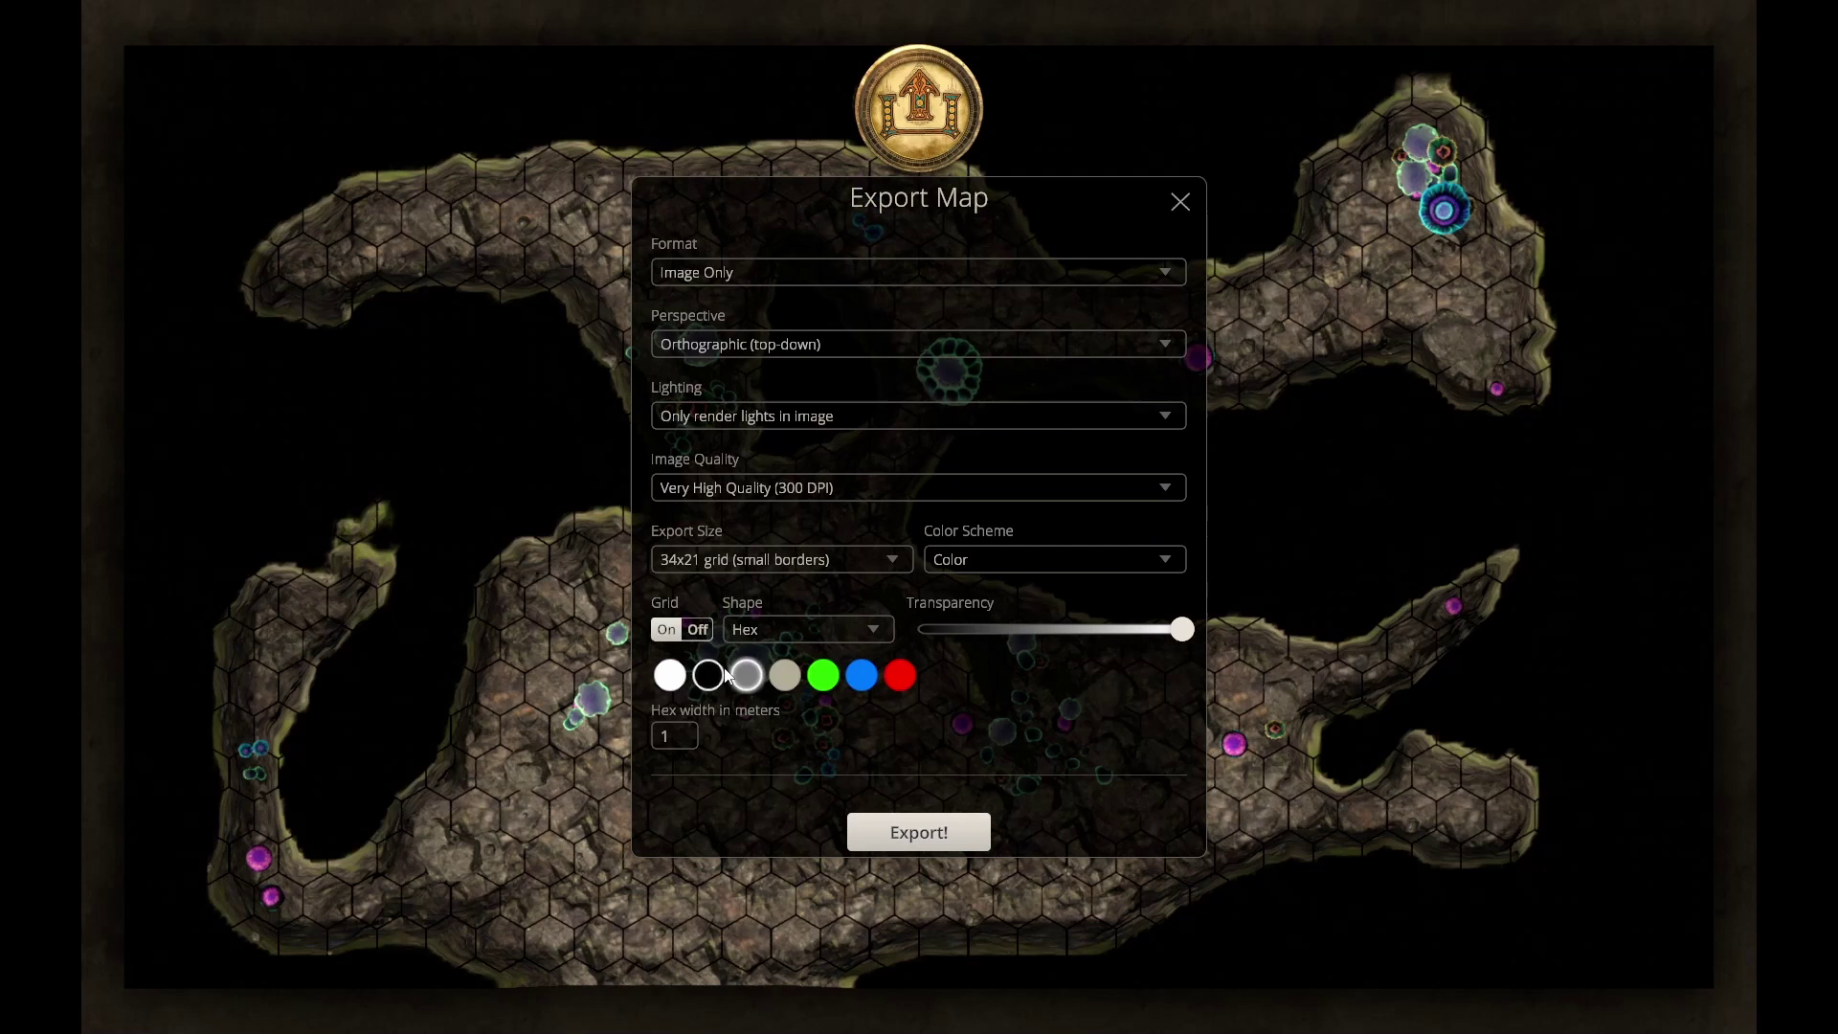
Step: Set the export grid's shape to Square and try blue, red and white grid lines before choosing black
click(823, 631)
click(793, 681)
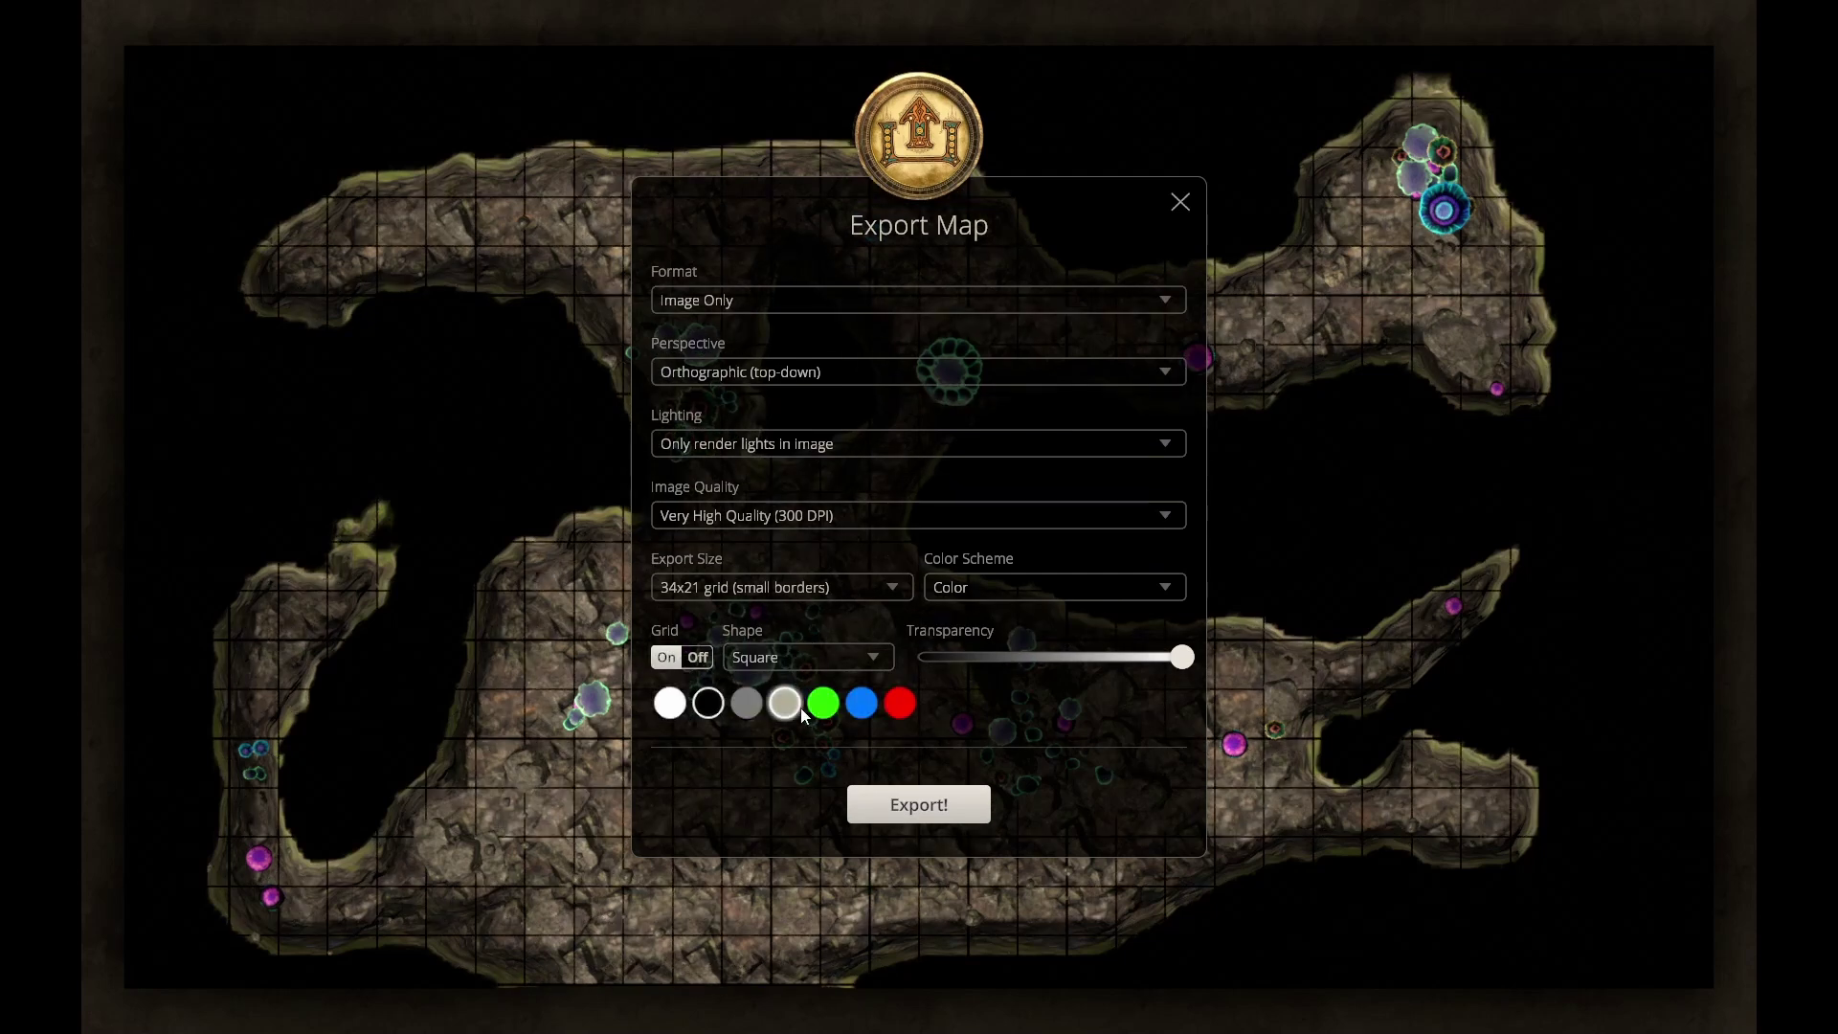
click(860, 703)
click(900, 703)
click(670, 703)
click(709, 703)
Step: Turn the export grid off and lower its transparency setting to about three quarters
click(687, 659)
click(670, 659)
click(697, 658)
drag(1183, 657, 1122, 659)
Step: Preview the Print-friendly Grayscale color scheme, restore Color, and close the map export without exporting
click(1048, 593)
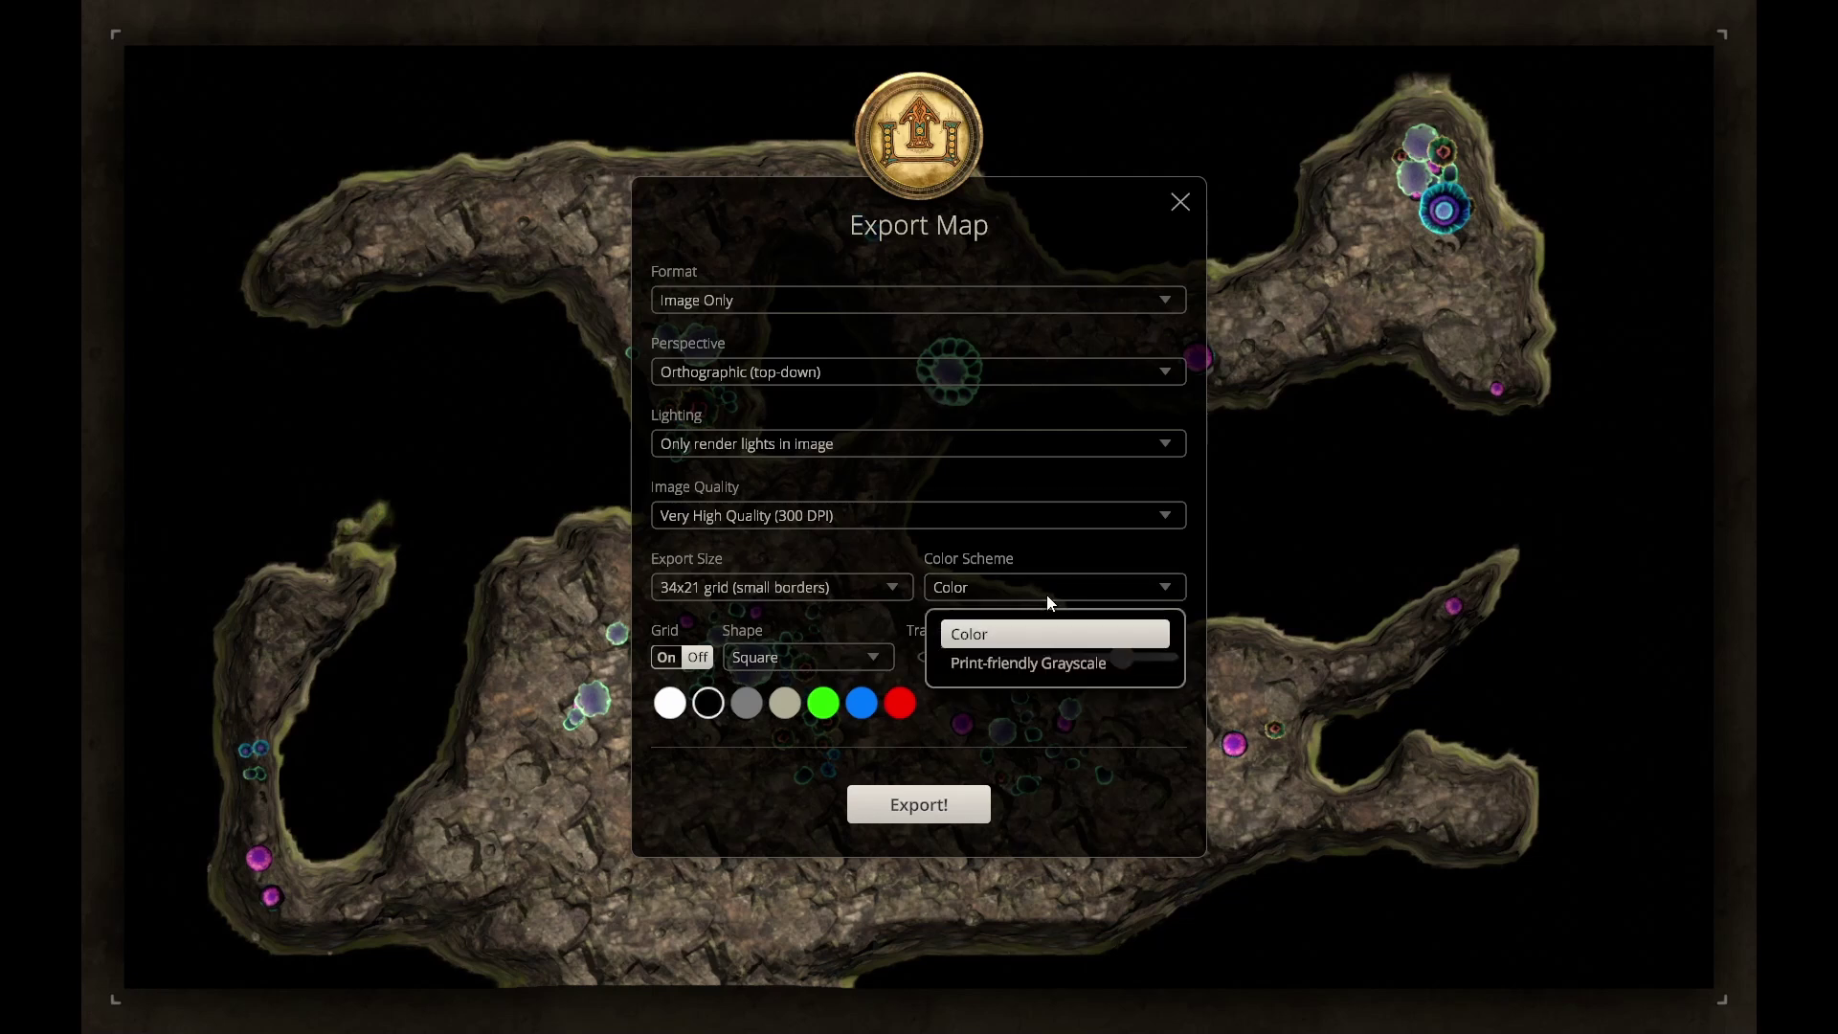
click(1051, 670)
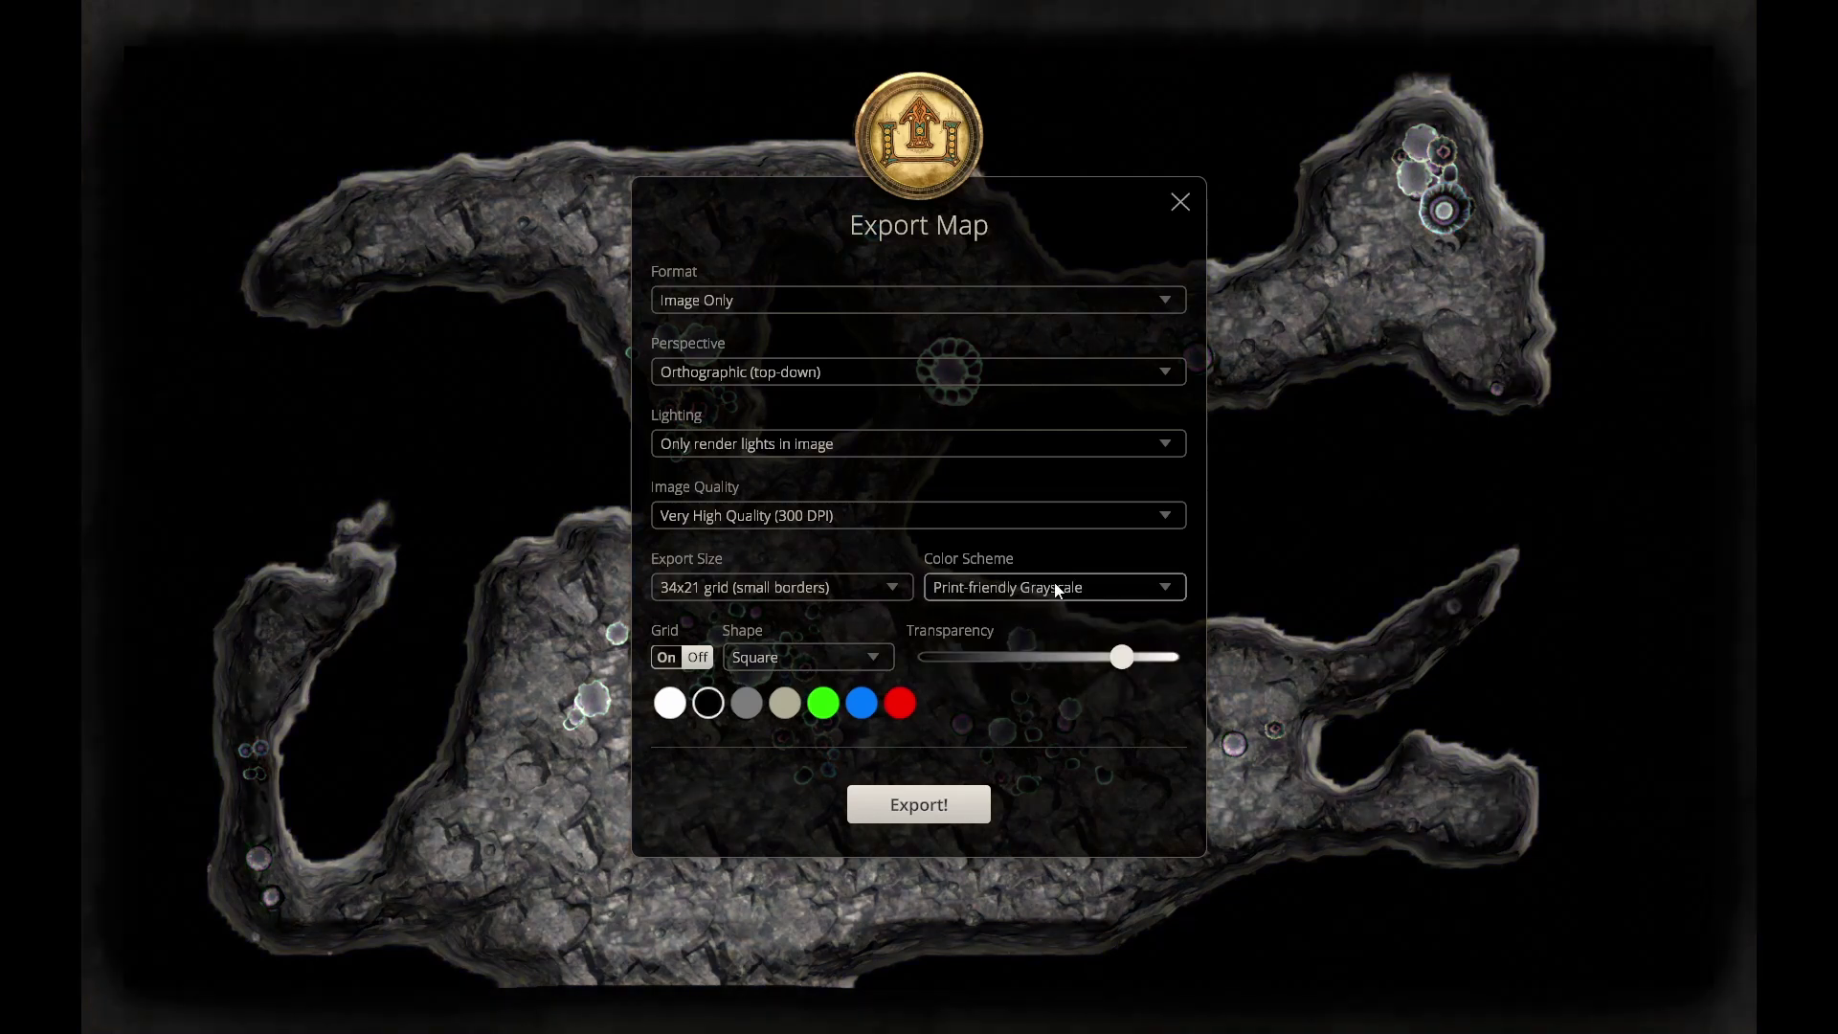
click(1048, 591)
click(977, 635)
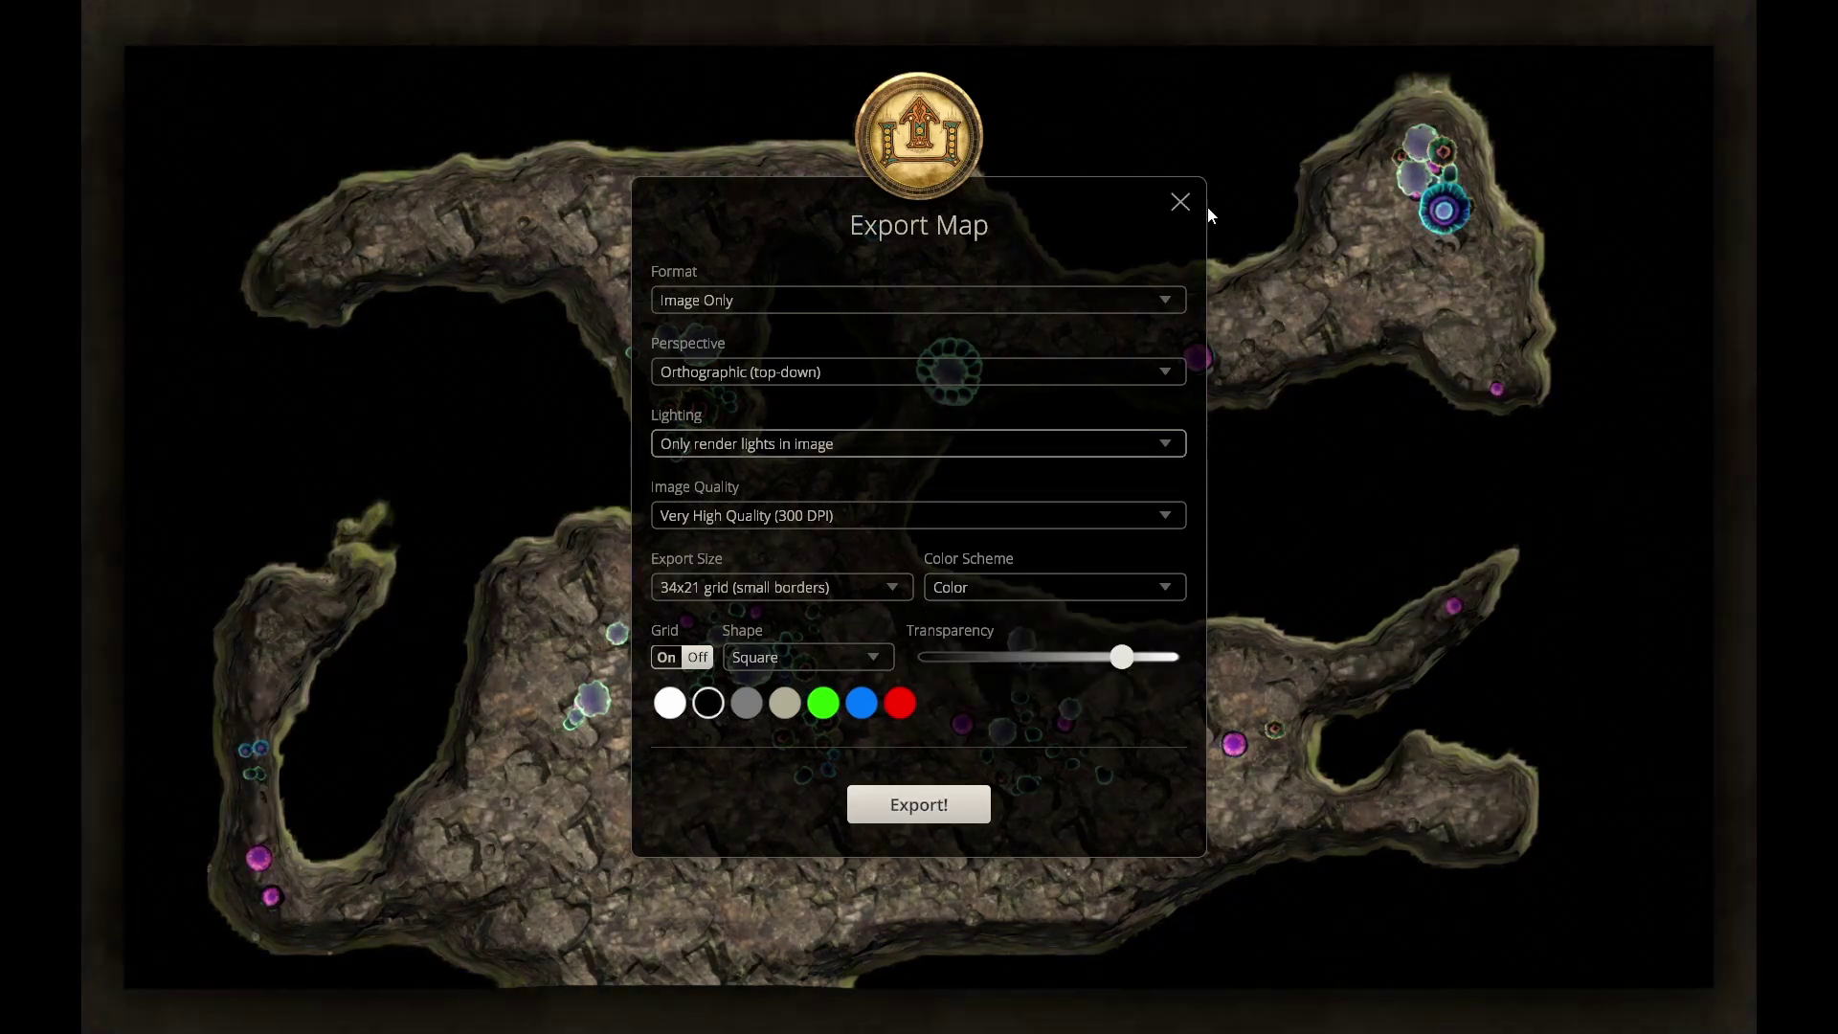
click(1181, 202)
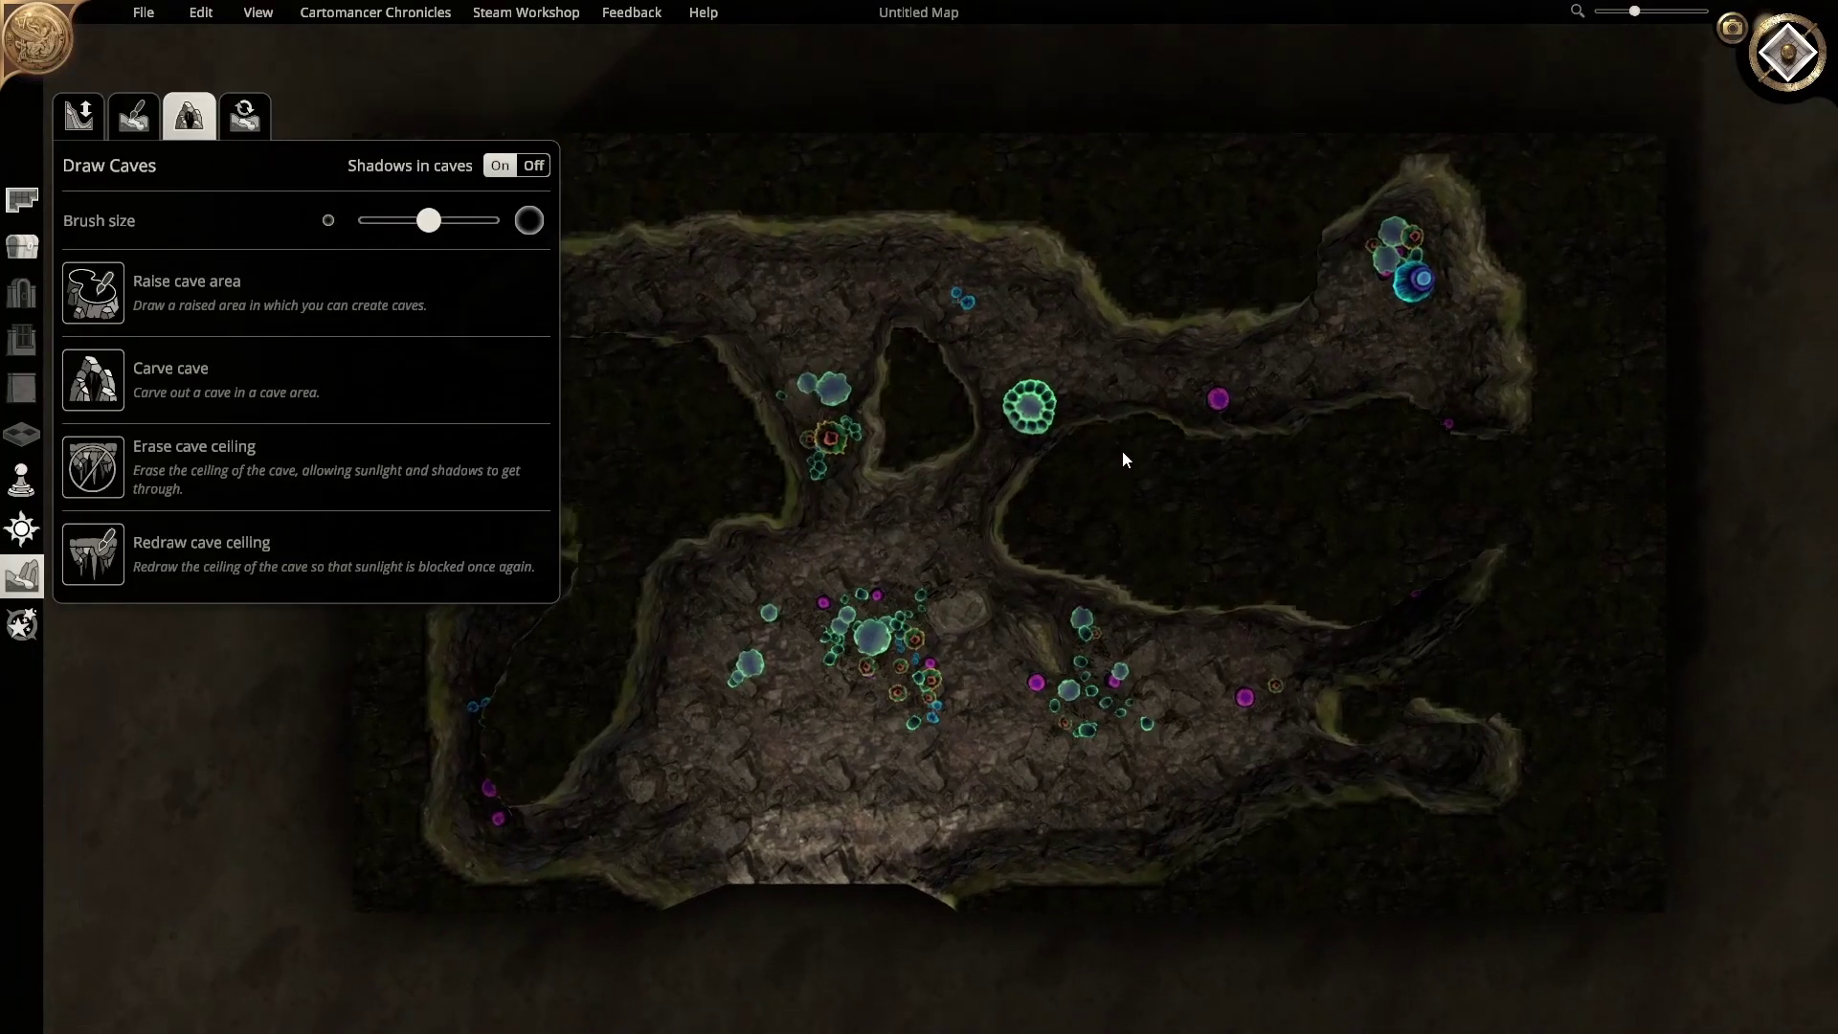
Step: Create another 32 x 19 digital map with Caves terrain, Cave System elevation, Glowing Mushroom Cave vegetation, Cave rooms and No Lights
click(146, 13)
click(176, 49)
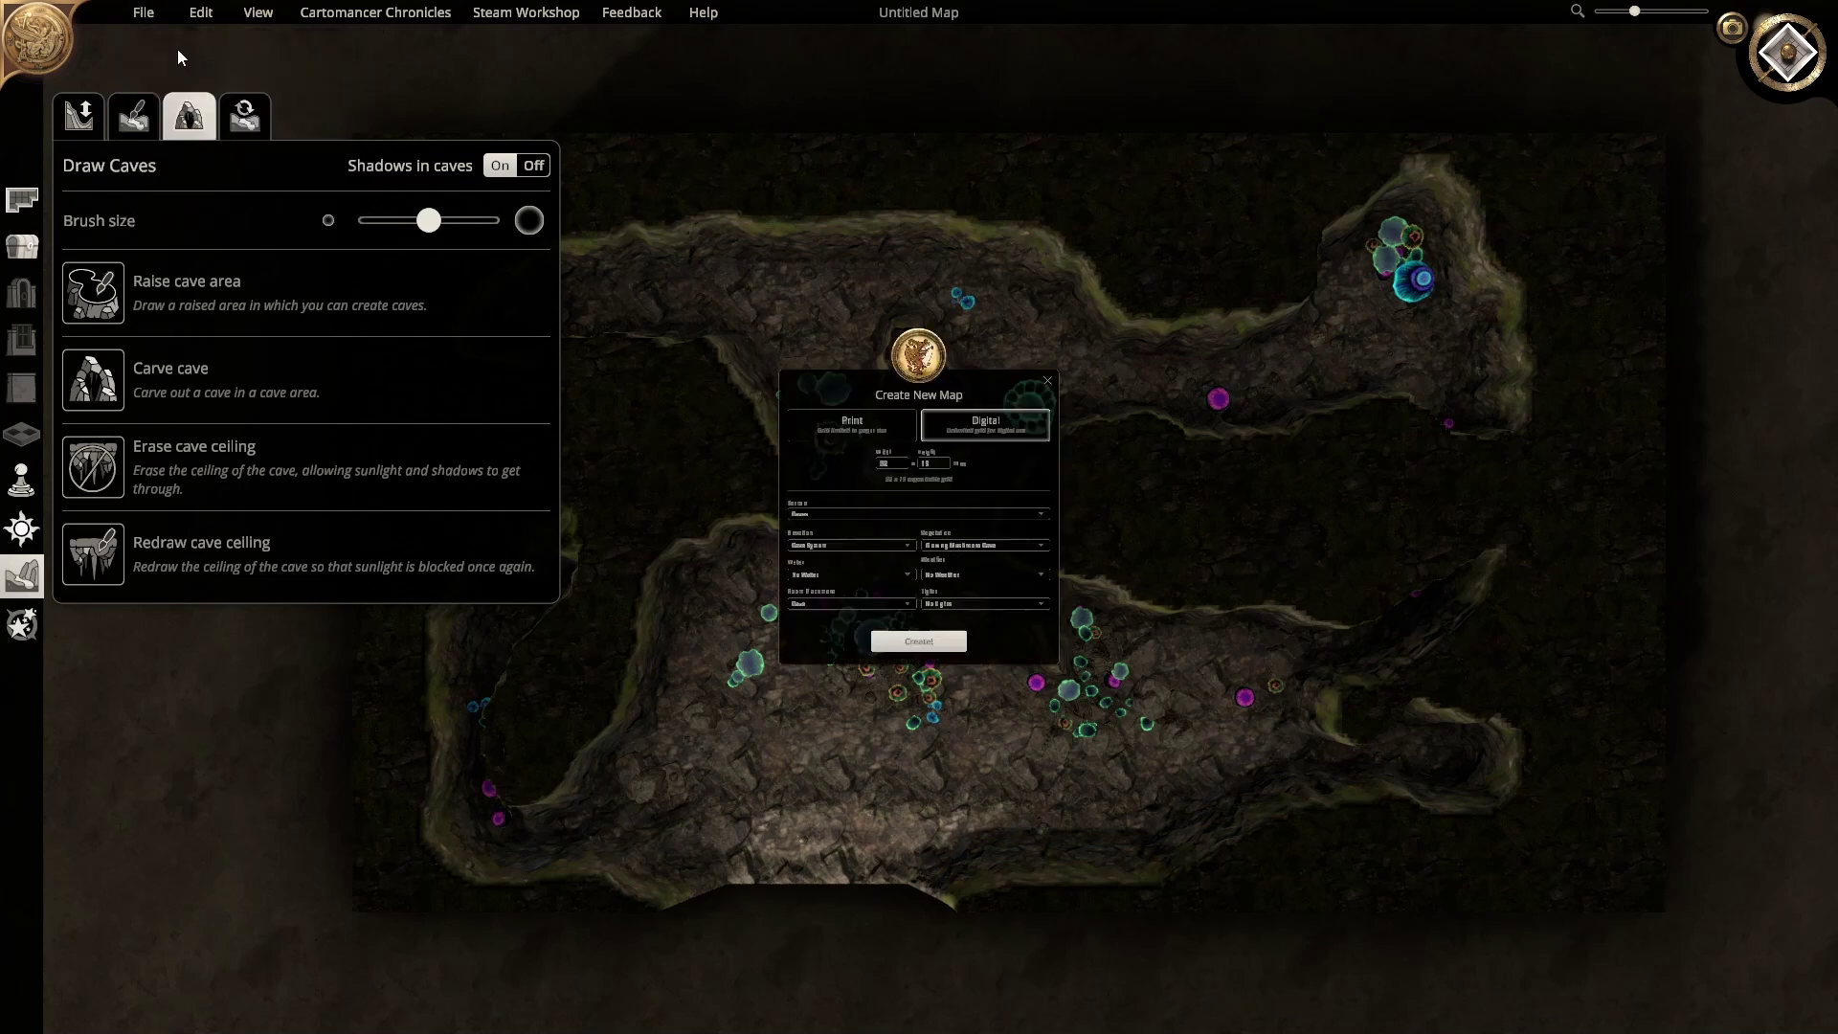
click(989, 811)
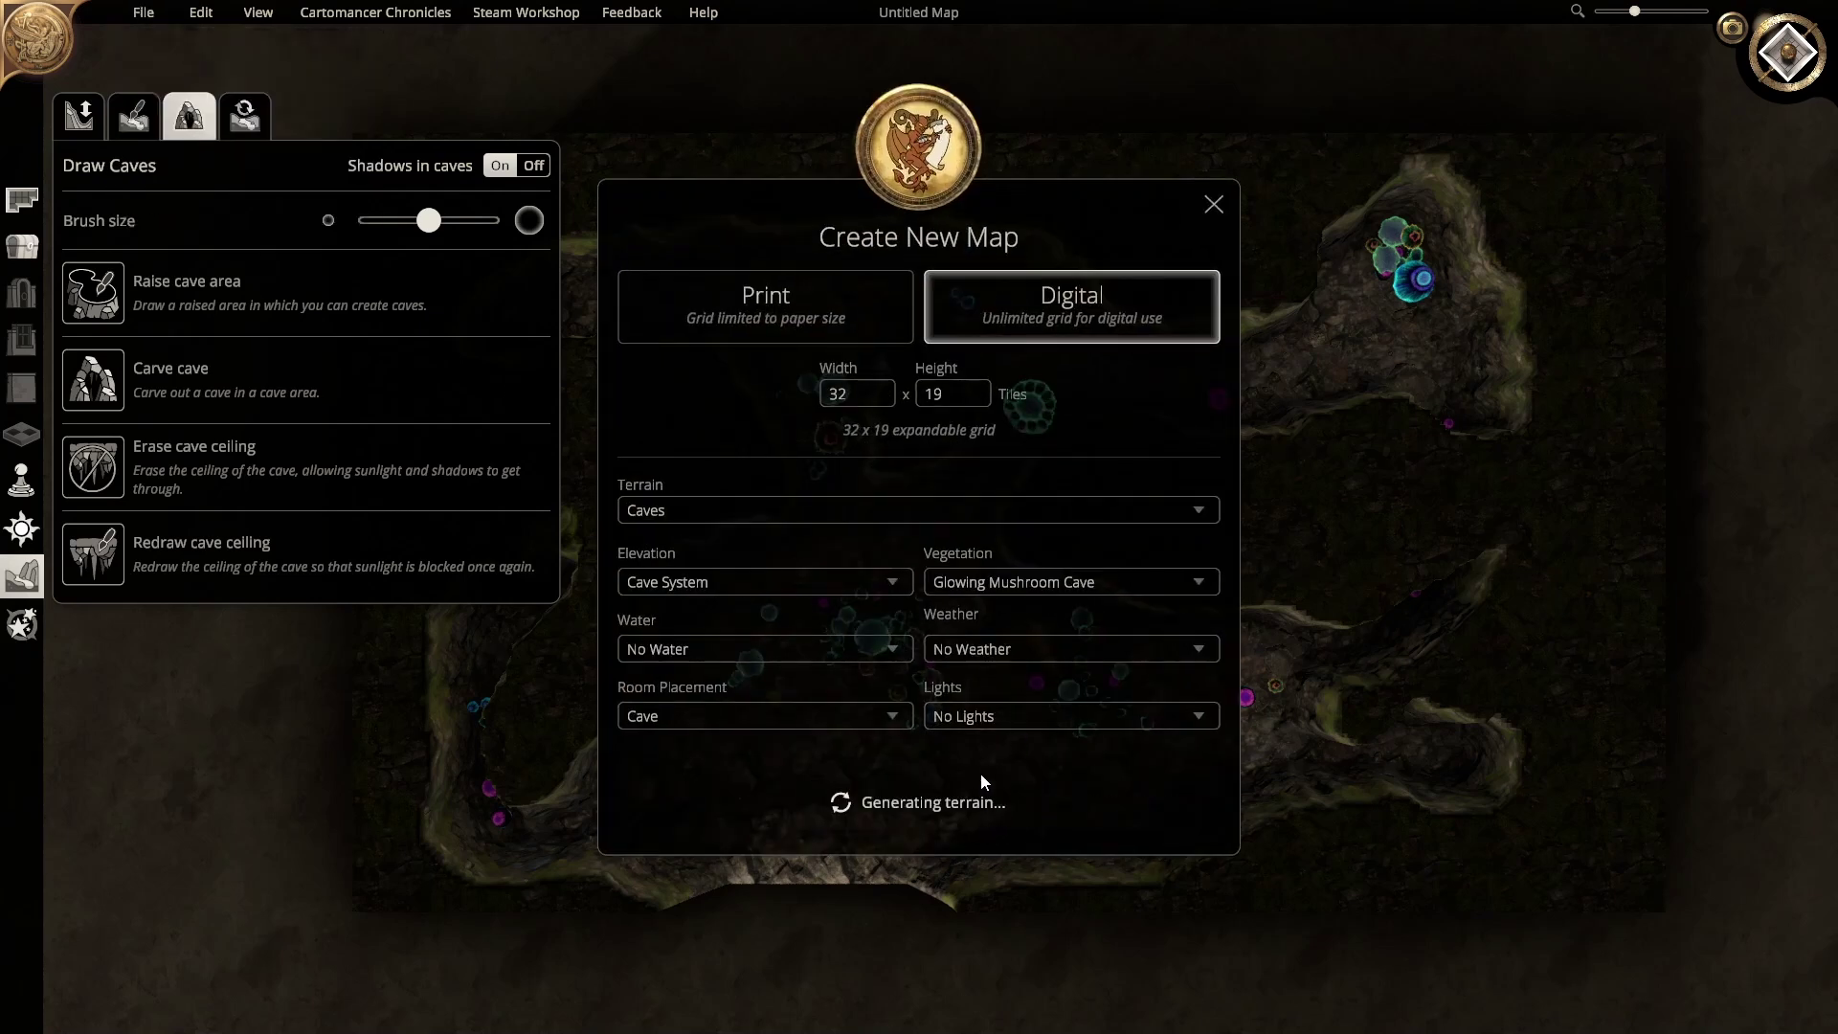